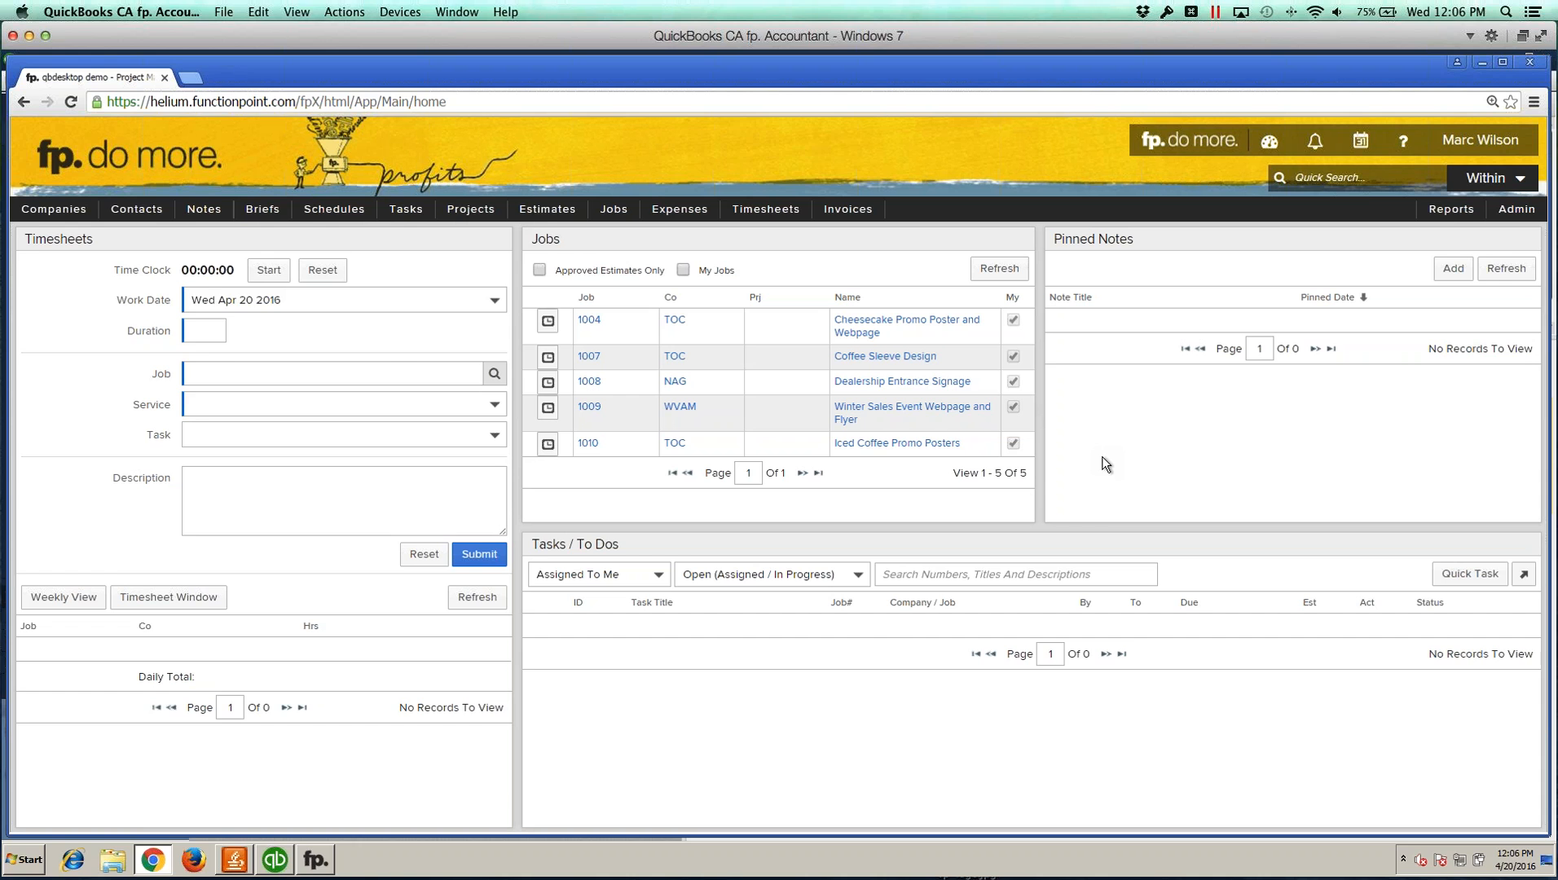
{"action": "left_click", "coordinate": [273, 864]}
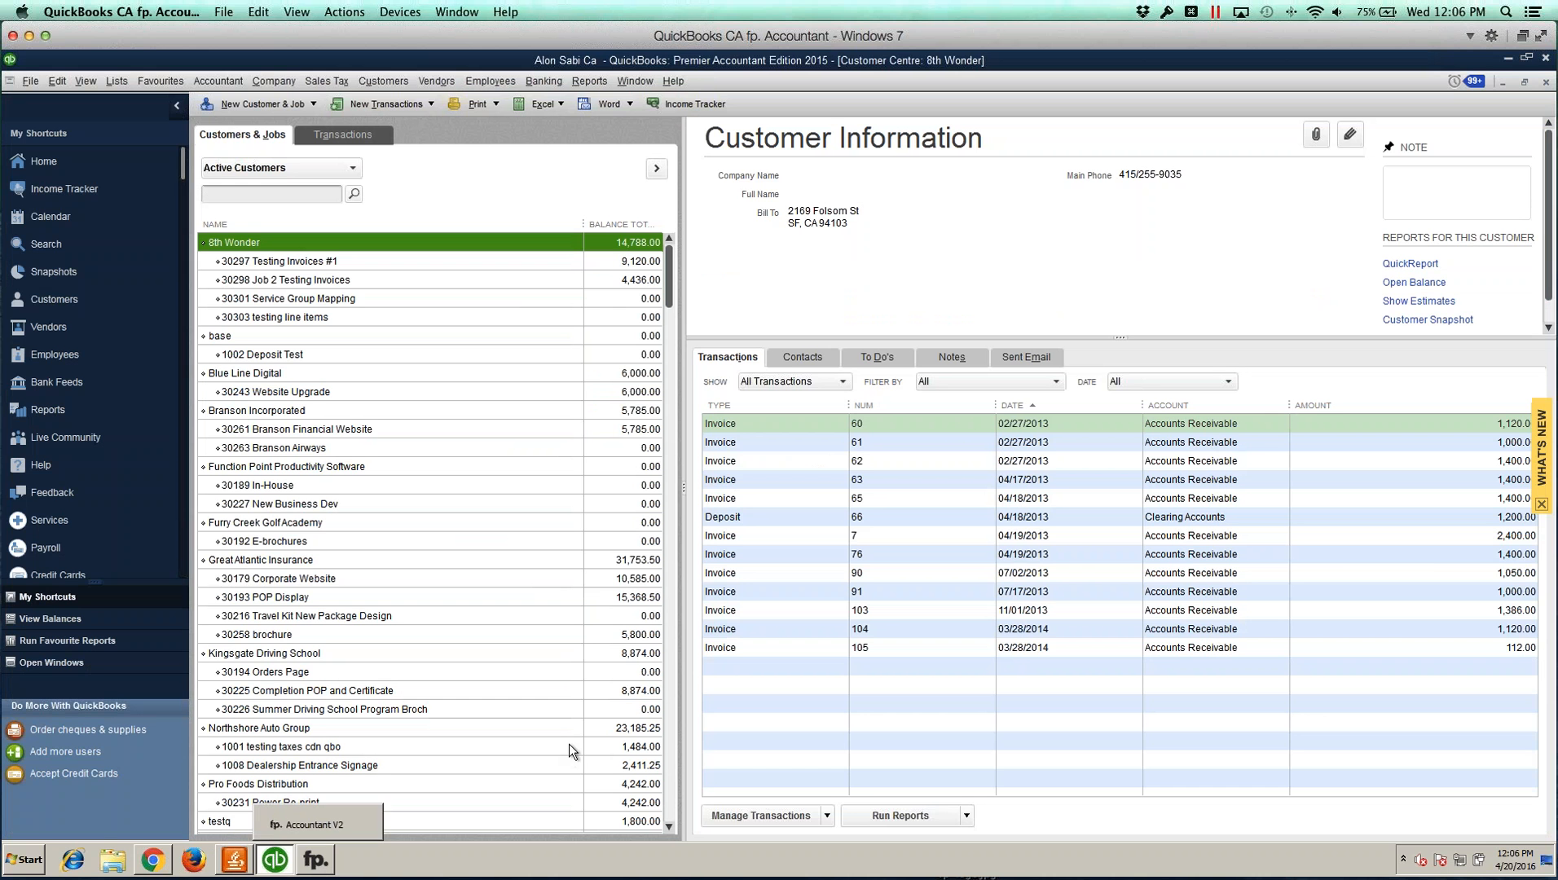
{"action": "left_click", "coordinate": [318, 862]}
{"action": "left_click", "coordinate": [154, 861]}
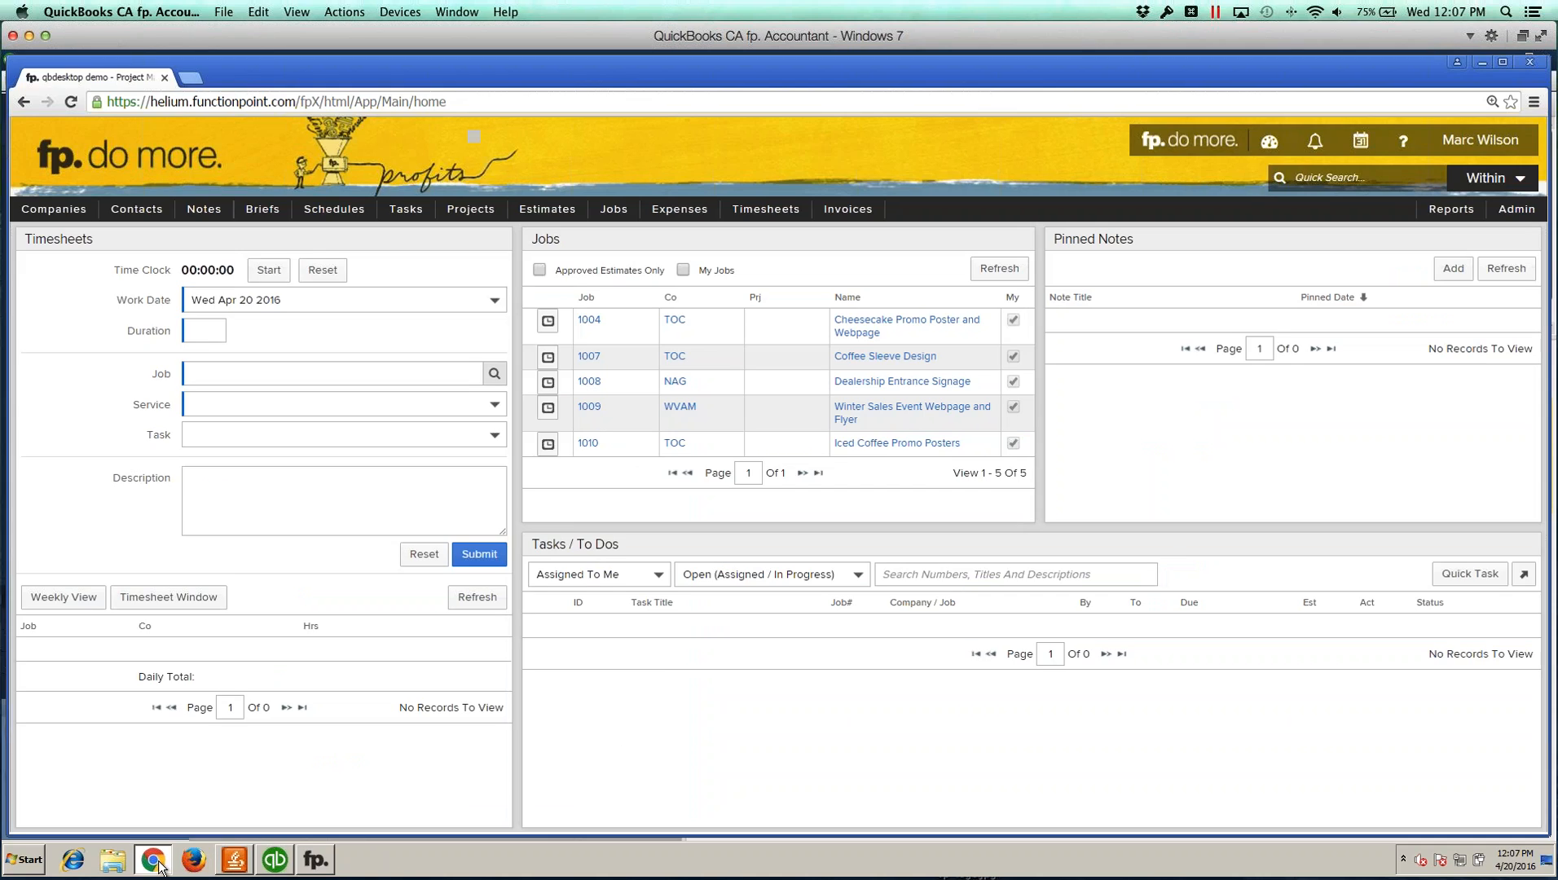
Step: Open a new browser tab and go to qb.functionpoint.com
{"action": "left_click", "coordinate": [189, 78]}
{"action": "type", "text": "qb.functionpoint.com"}
{"action": "key", "text": "Return"}
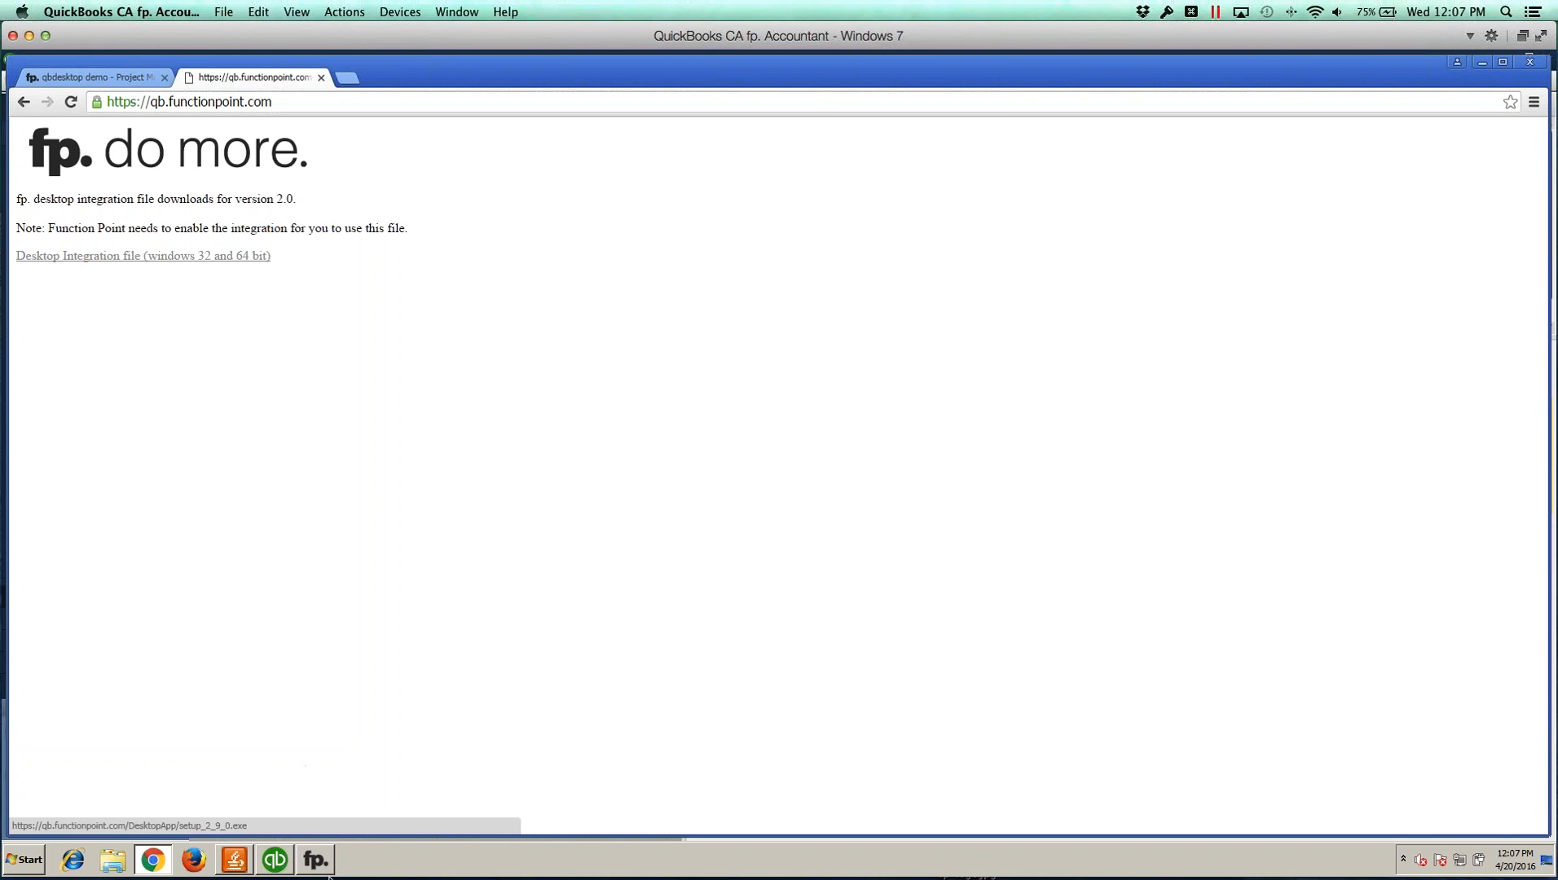
Step: Bring up the fp. Accountant V2 integration window alongside QuickBooks, the desktop and the browser
{"action": "left_click", "coordinate": [313, 856]}
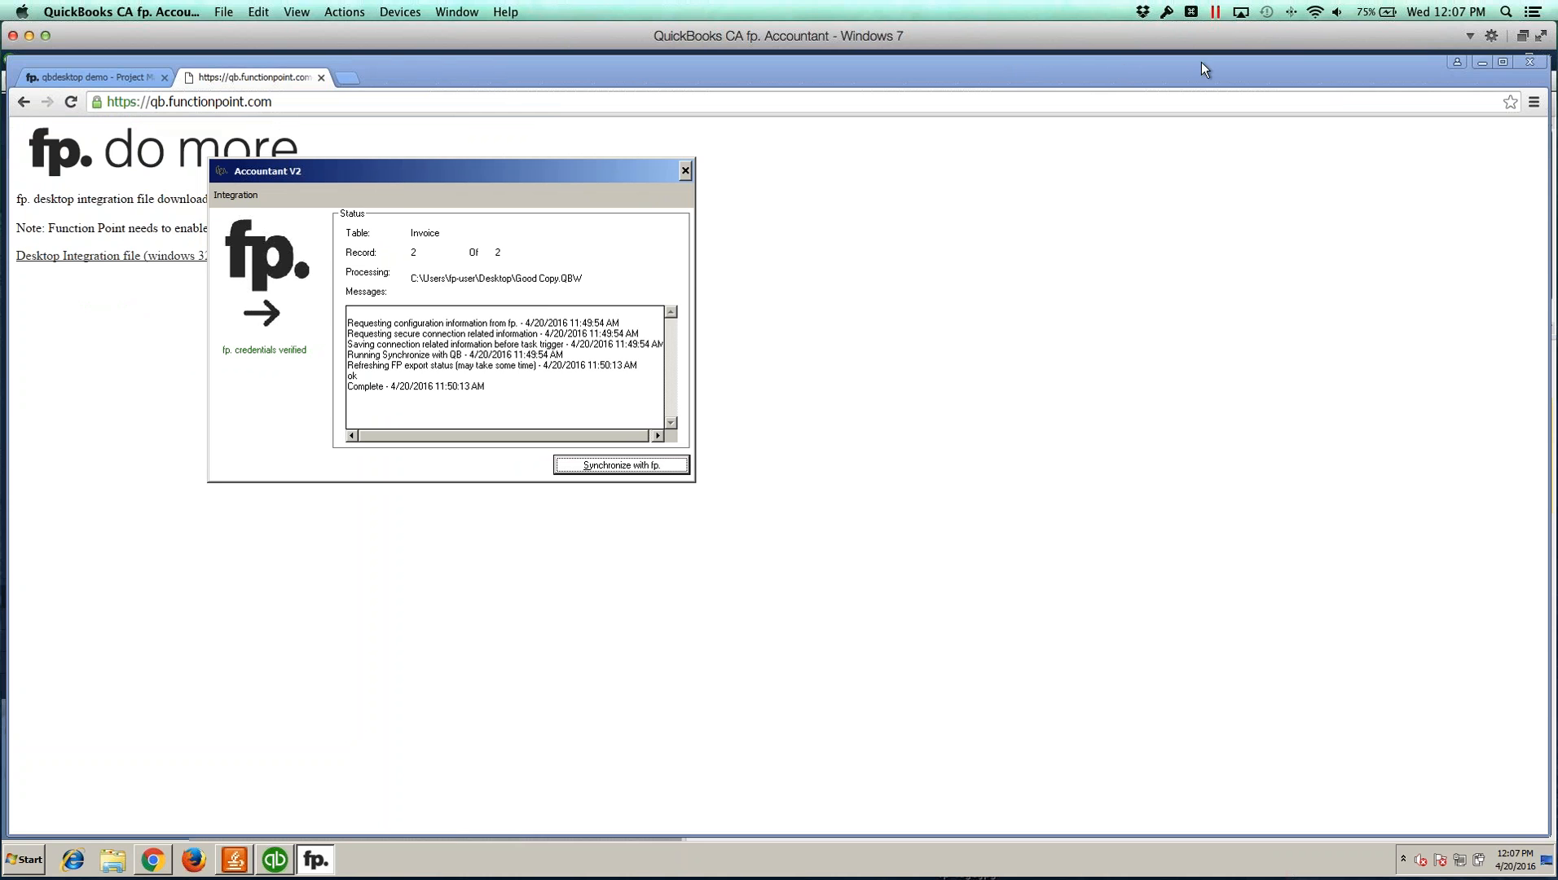
{"action": "left_click", "coordinate": [1483, 63]}
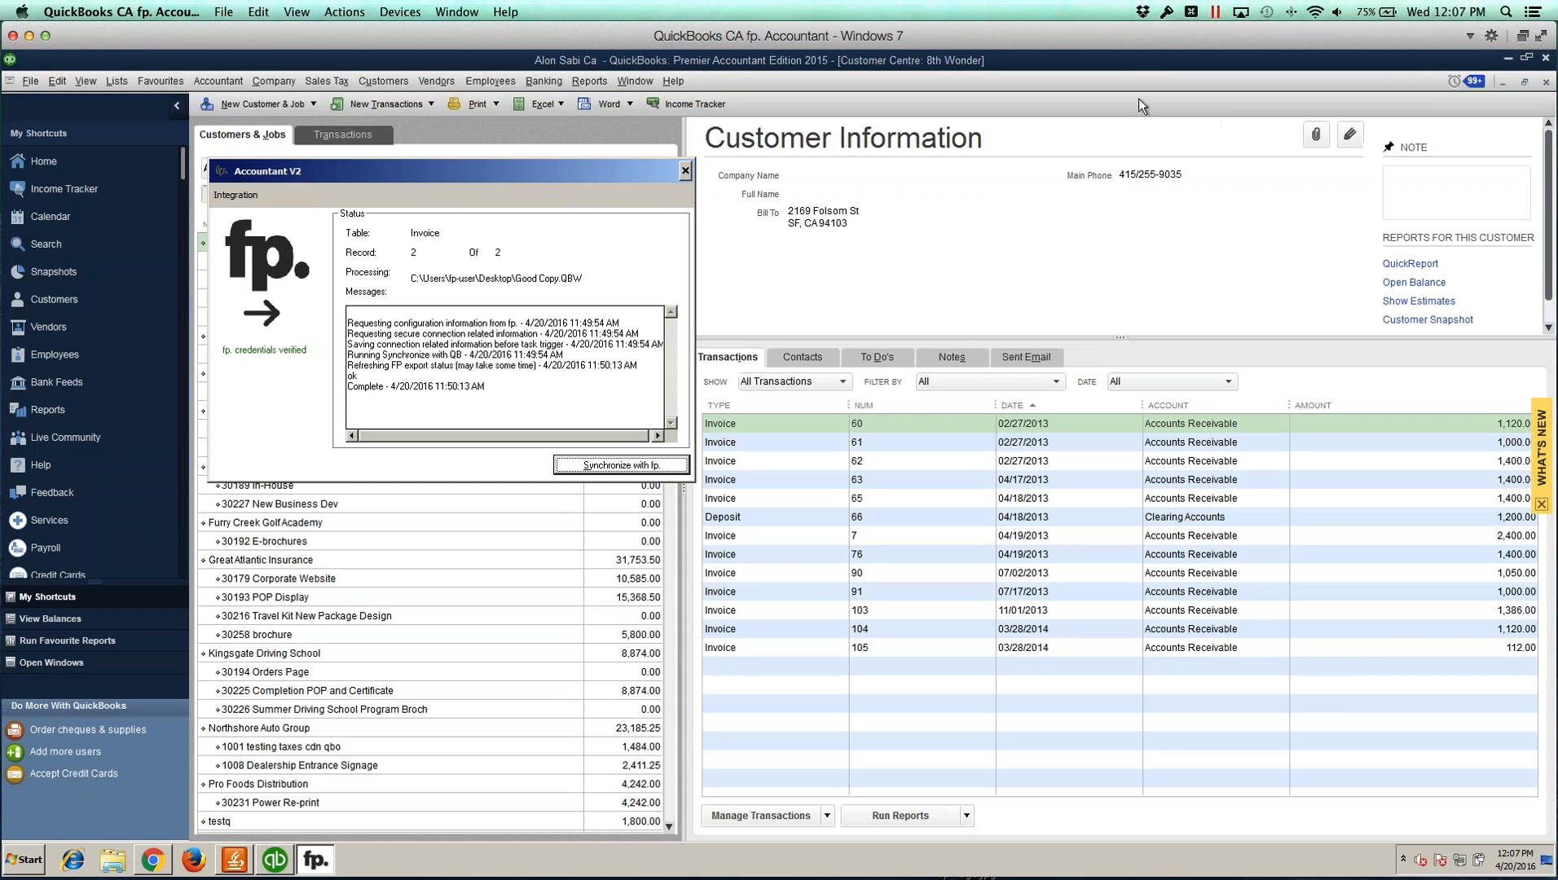
{"action": "left_click", "coordinate": [1507, 58]}
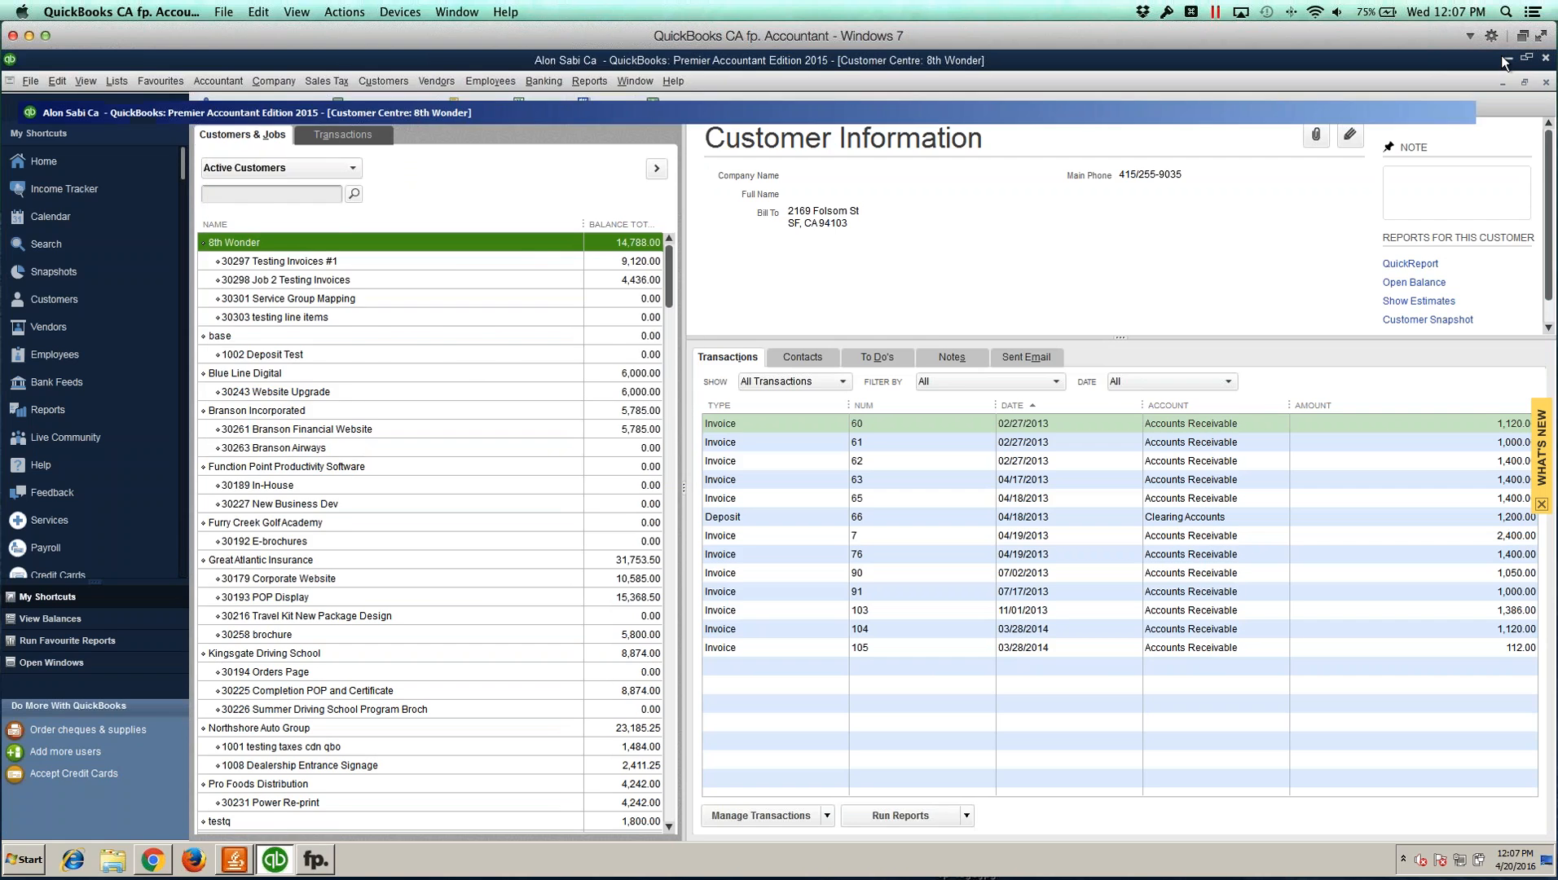
{"action": "left_click", "coordinate": [37, 160]}
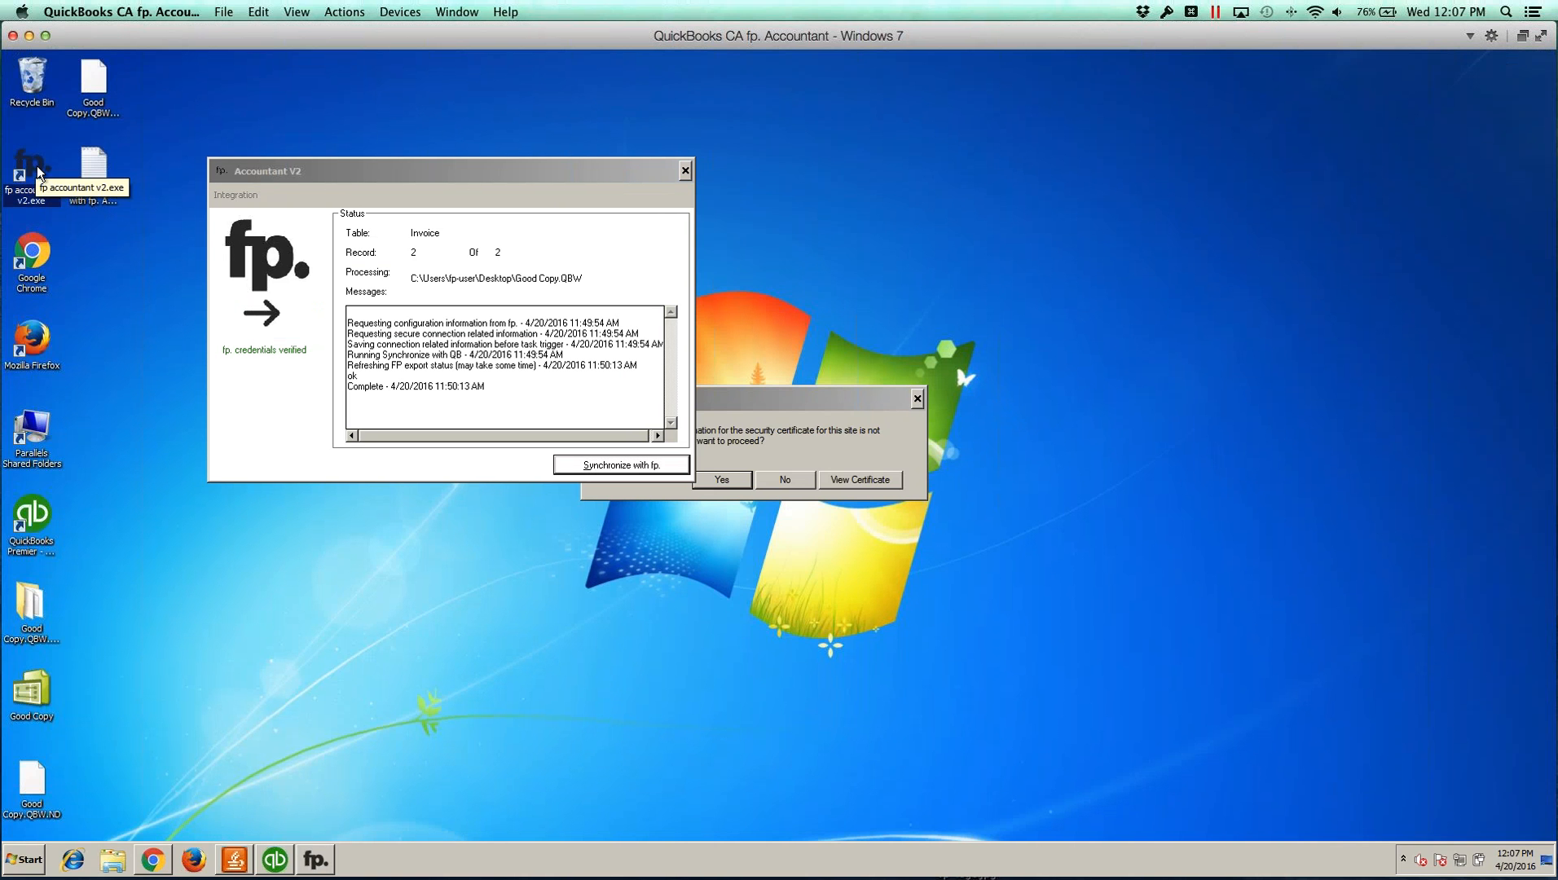
{"action": "left_click", "coordinate": [275, 860]}
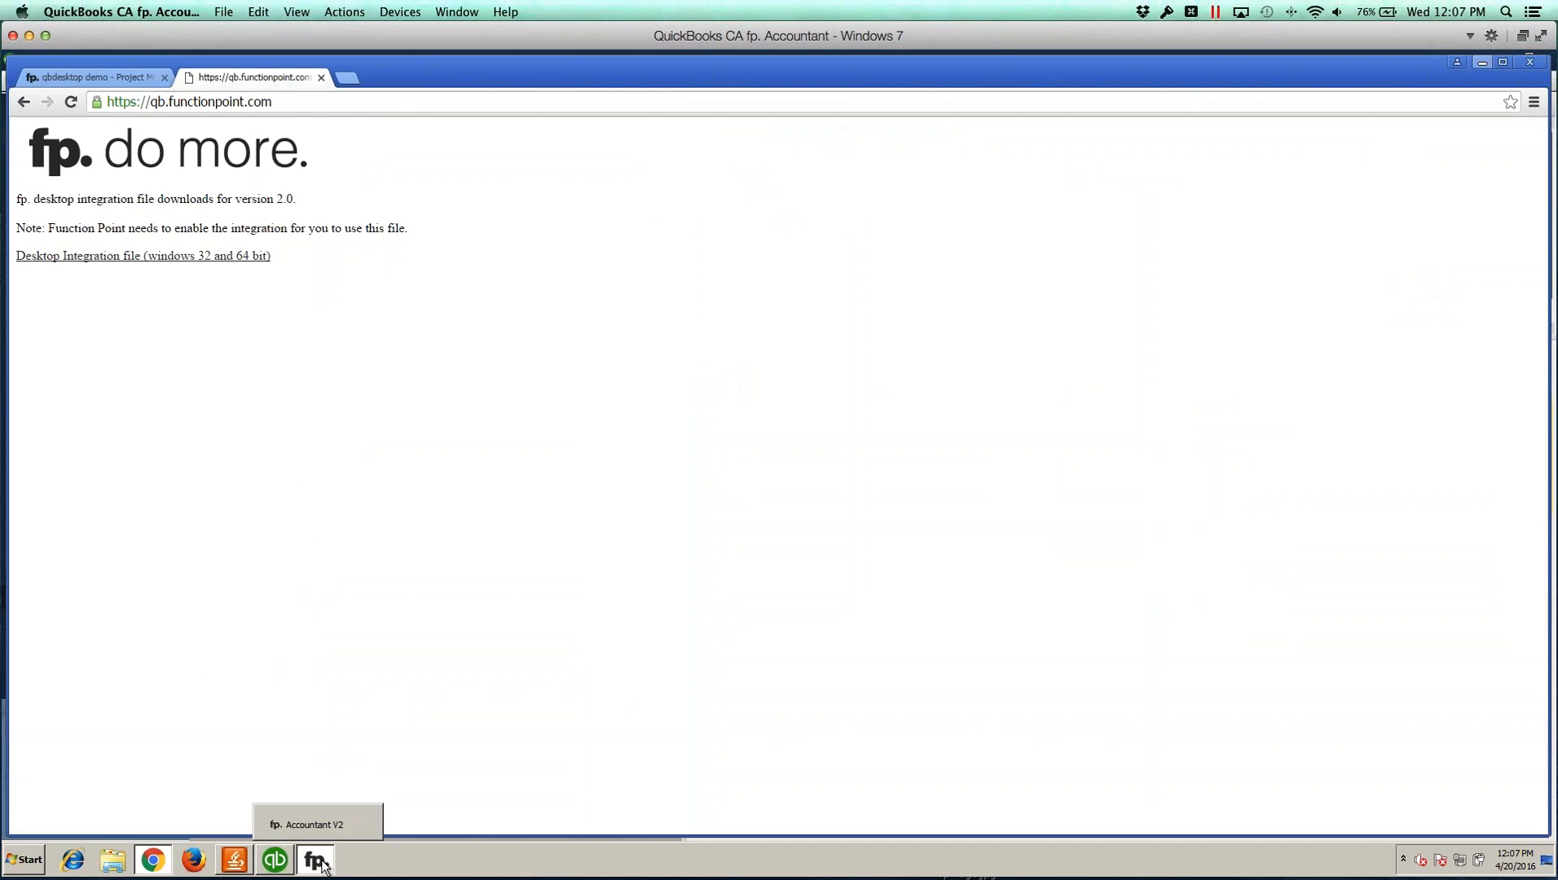
{"action": "left_click", "coordinate": [315, 859]}
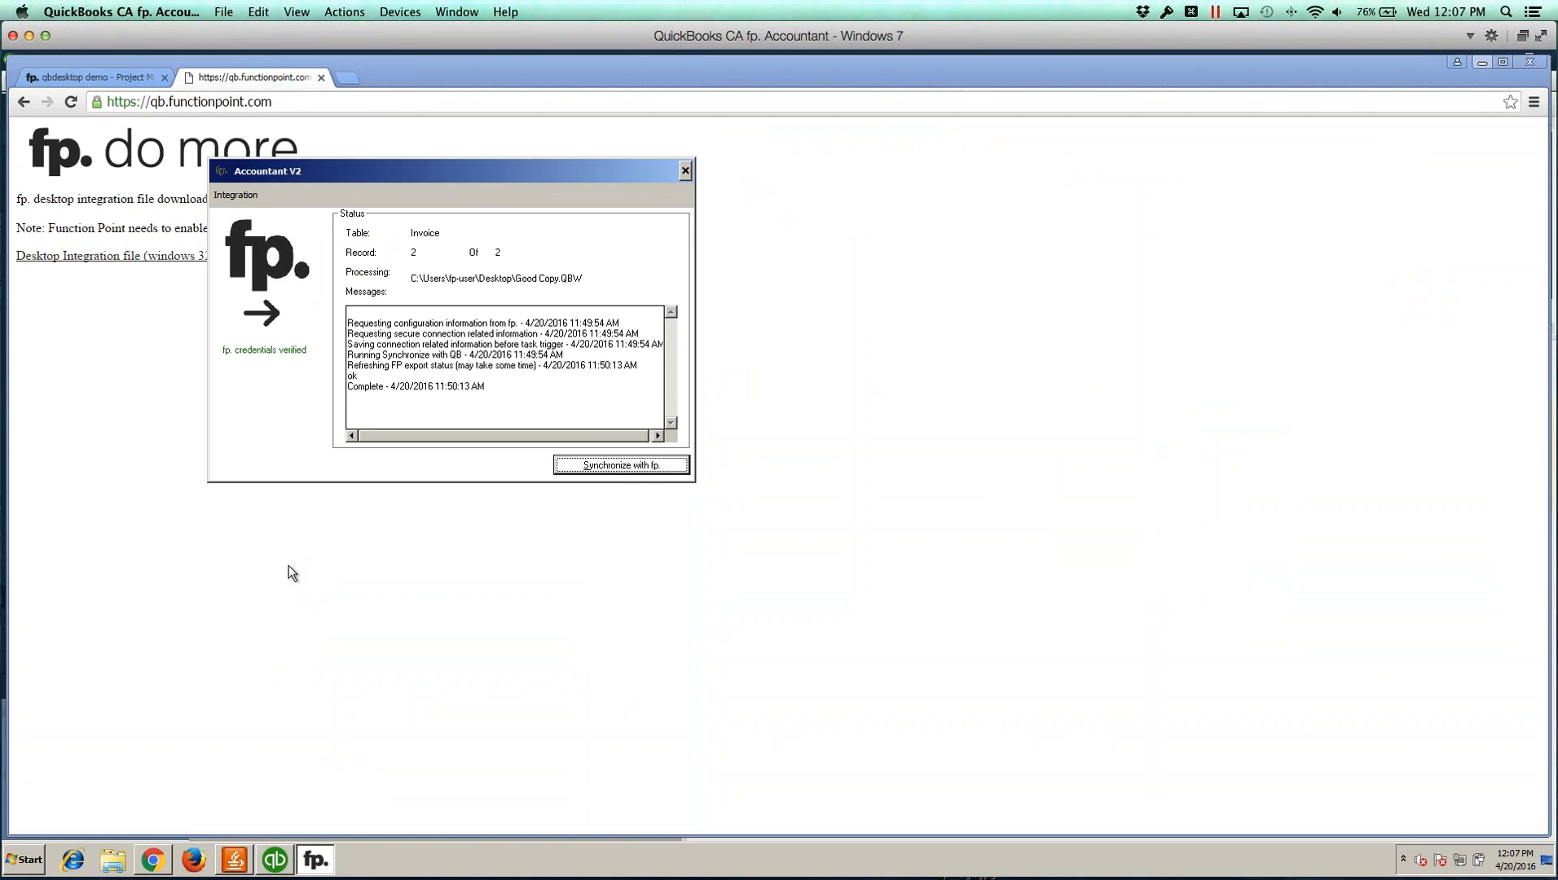
{"action": "left_click", "coordinate": [323, 78]}
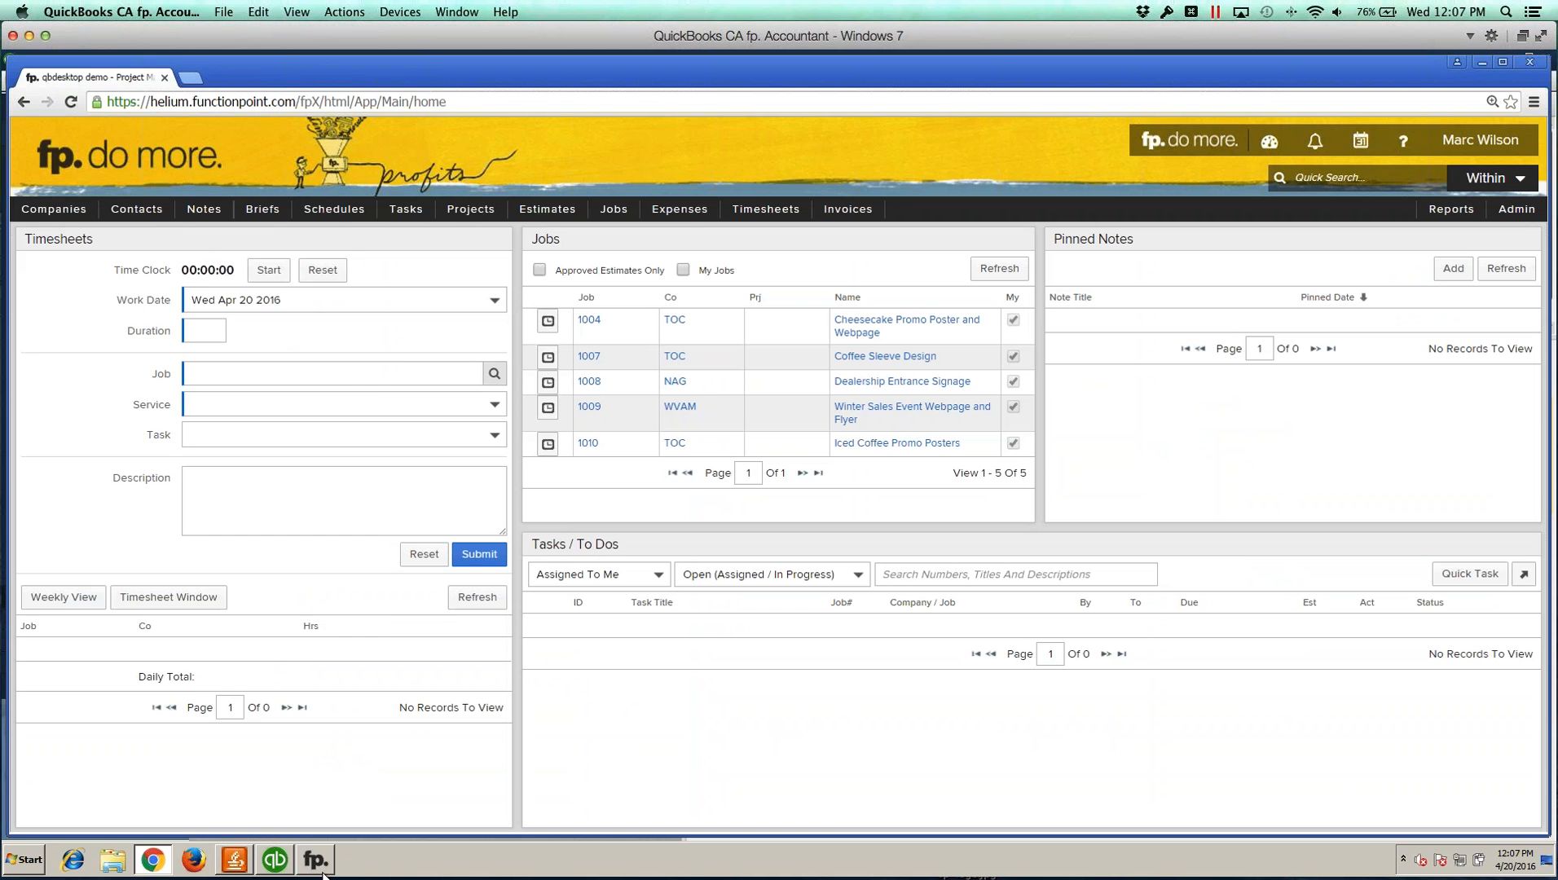
{"action": "left_click", "coordinate": [318, 864]}
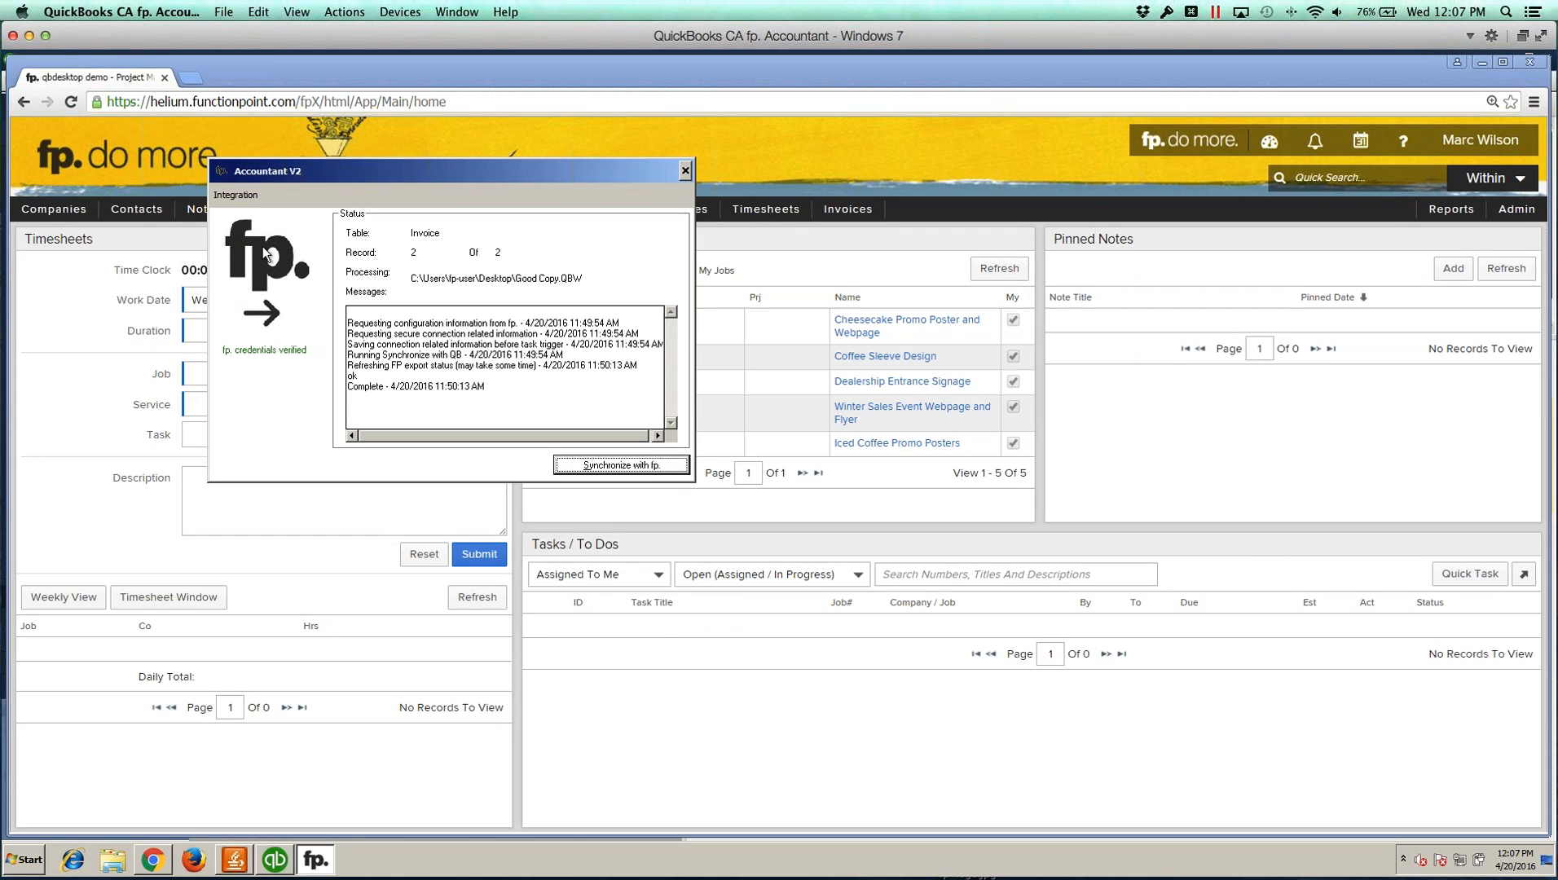
Step: Open the fp. credentials setup from the Integration menu, review the URL, company, user name and password, and save
{"action": "left_click", "coordinate": [237, 196]}
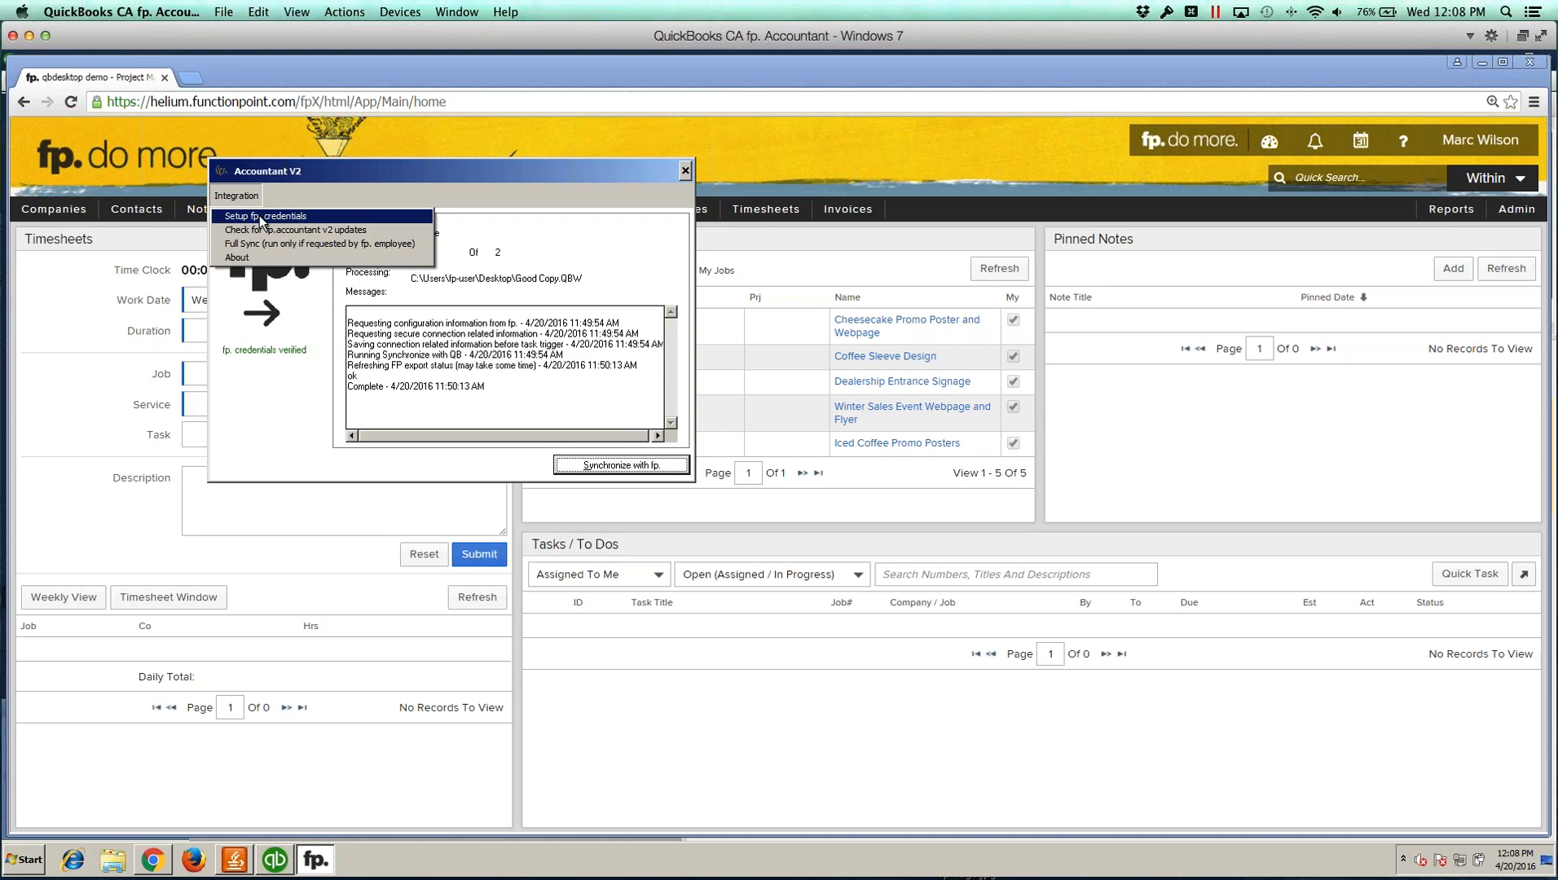
{"action": "left_click", "coordinate": [261, 217]}
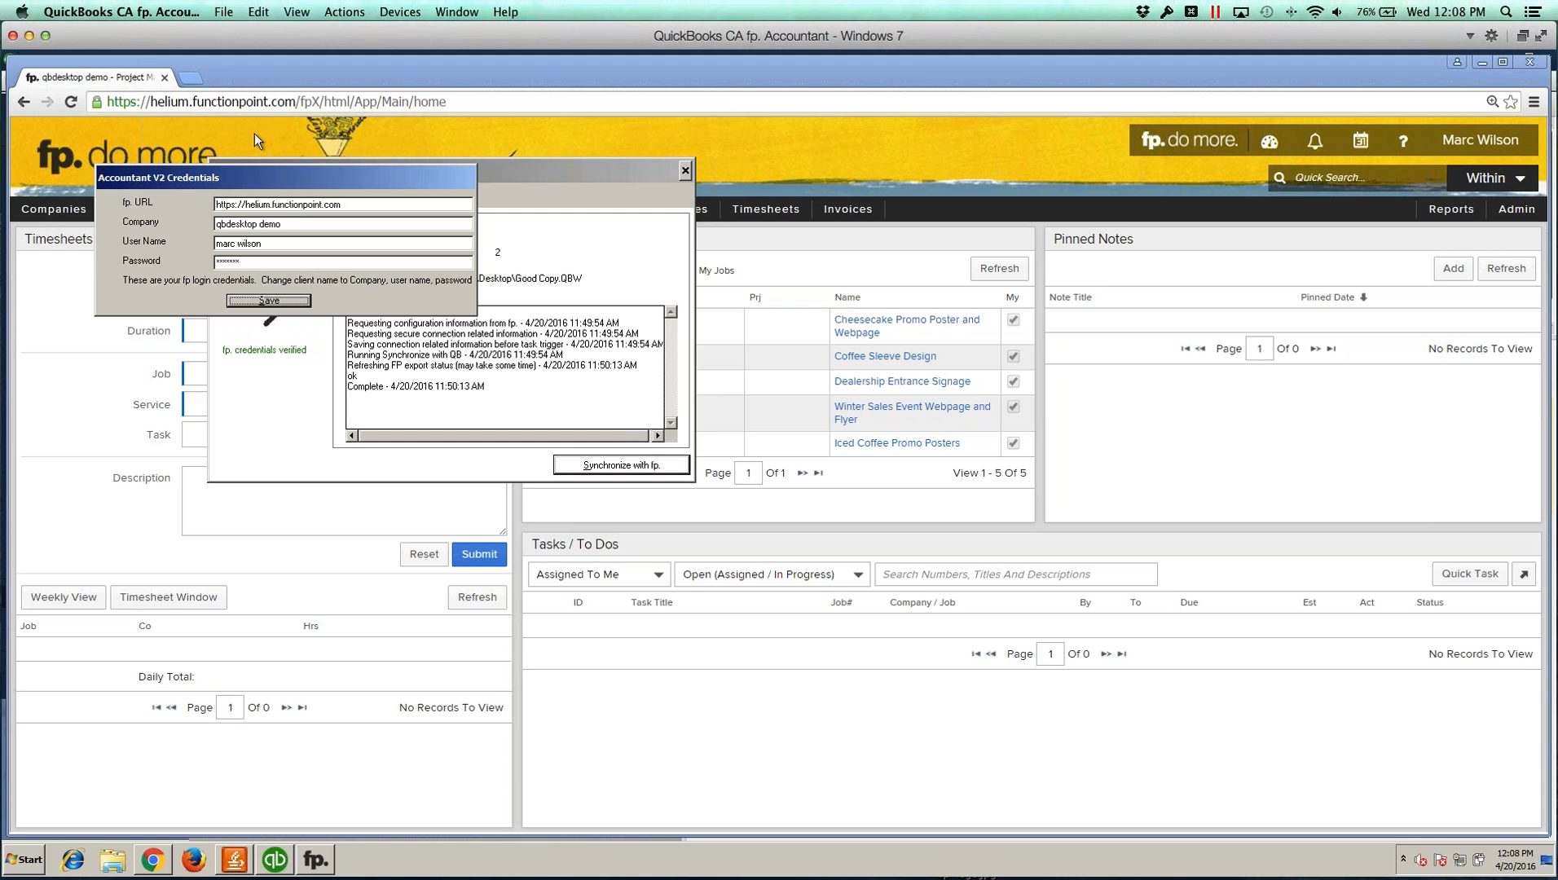
{"action": "left_click", "coordinate": [292, 224]}
{"action": "left_click", "coordinate": [269, 298]}
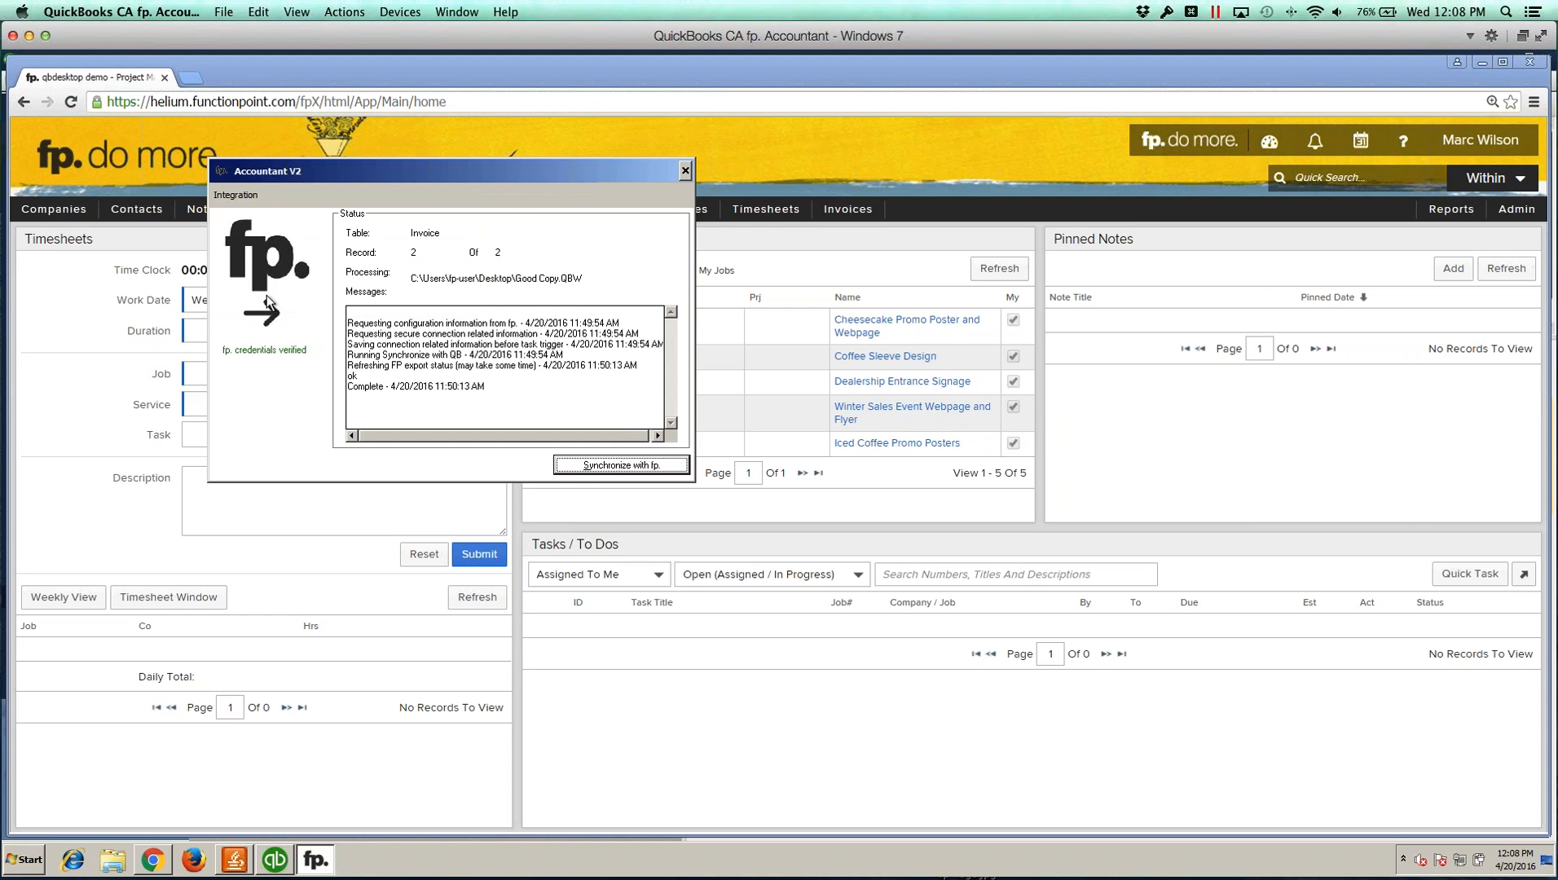
{"action": "left_click", "coordinate": [244, 197]}
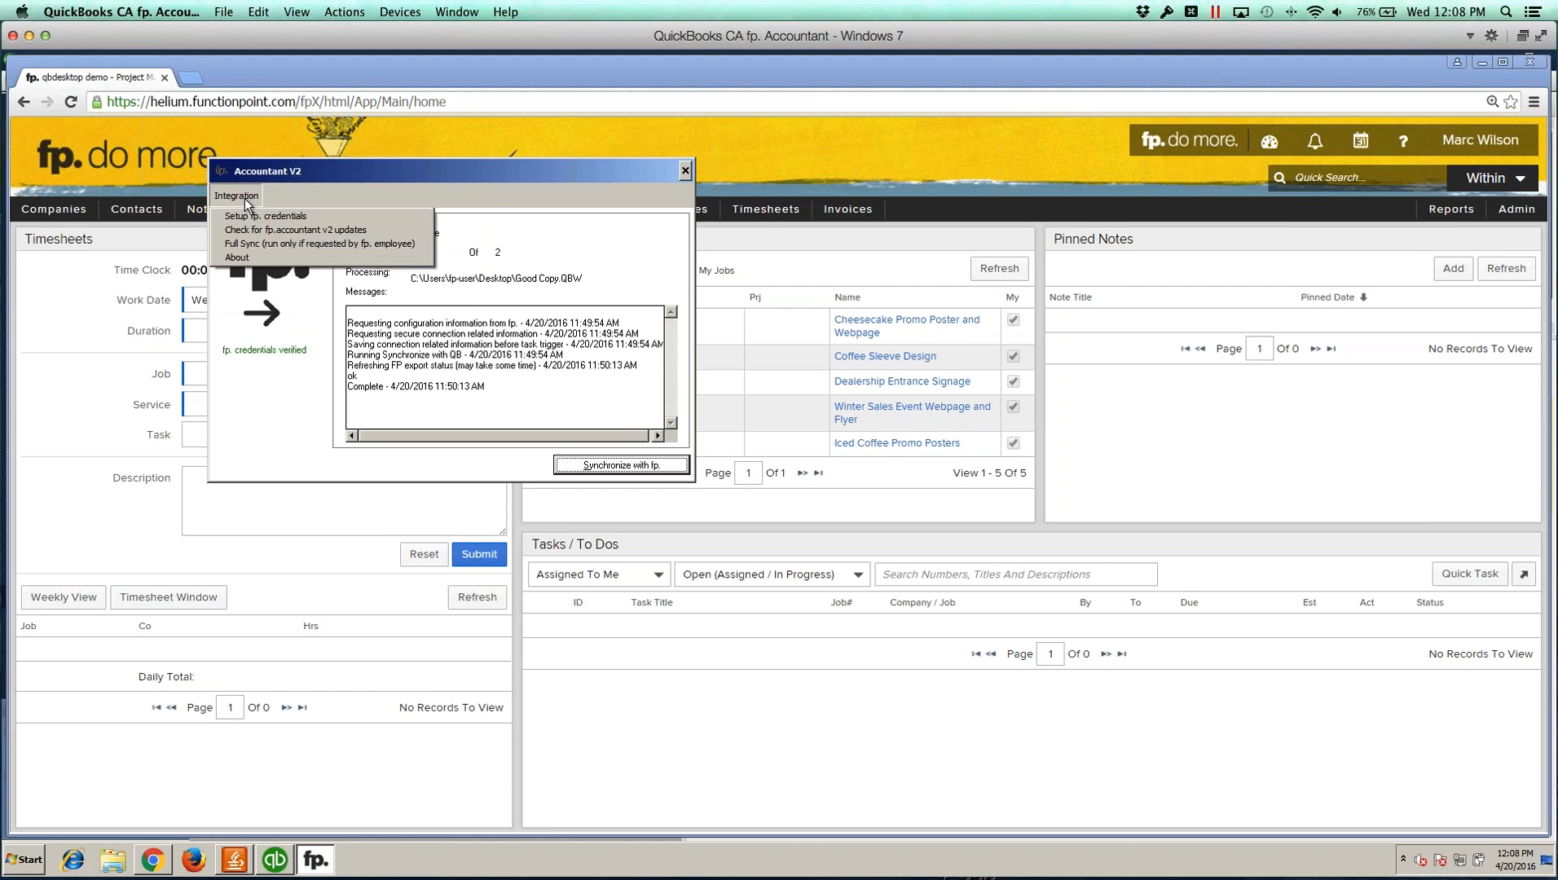
{"action": "left_click", "coordinate": [318, 187]}
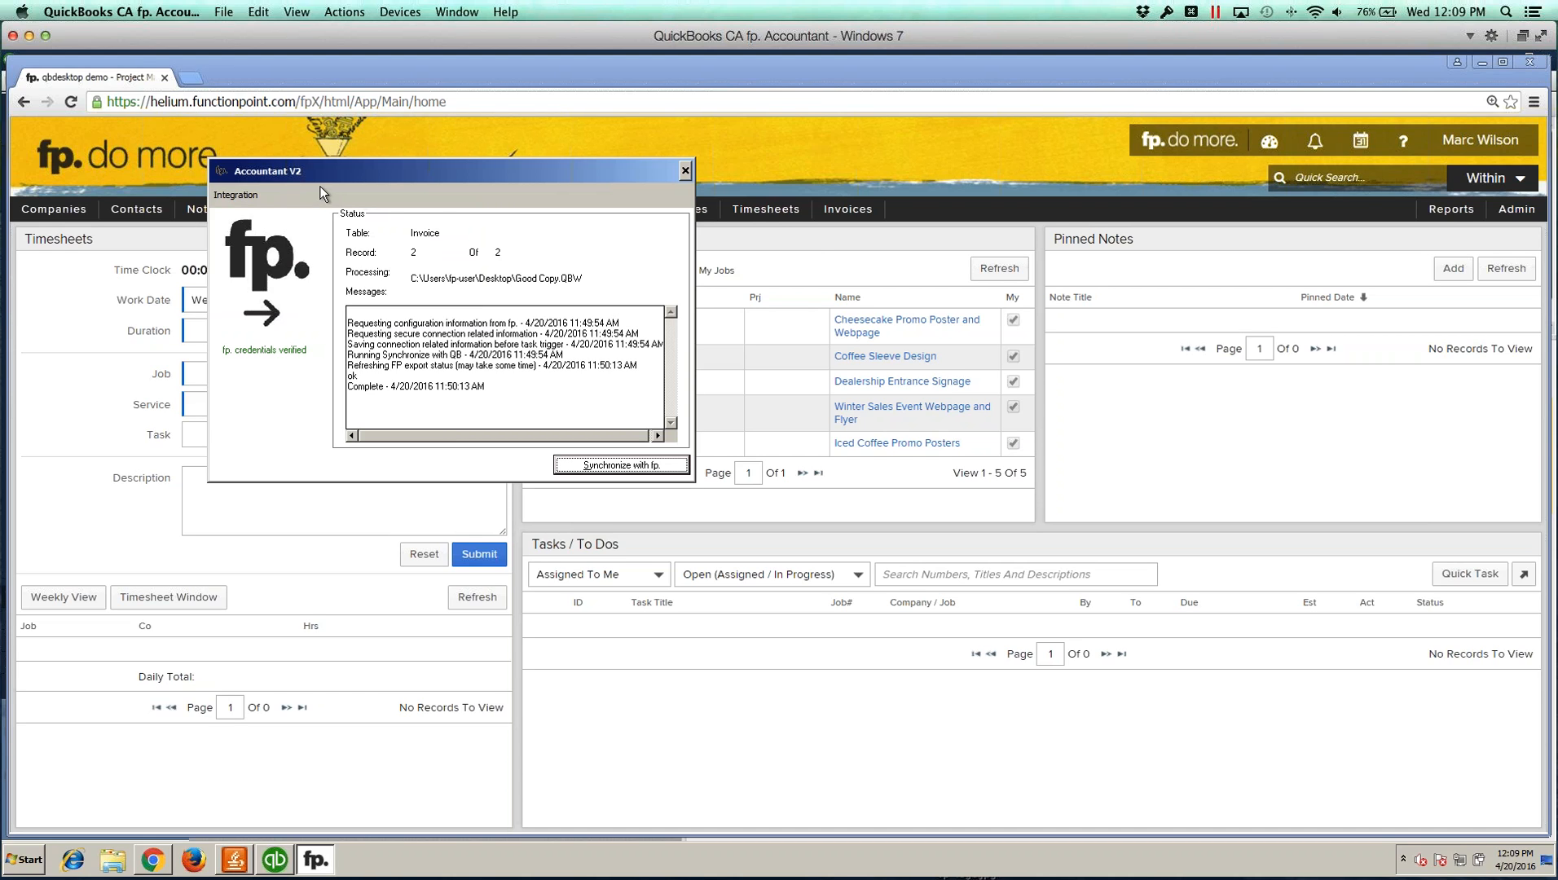
{"action": "left_click", "coordinate": [1029, 166]}
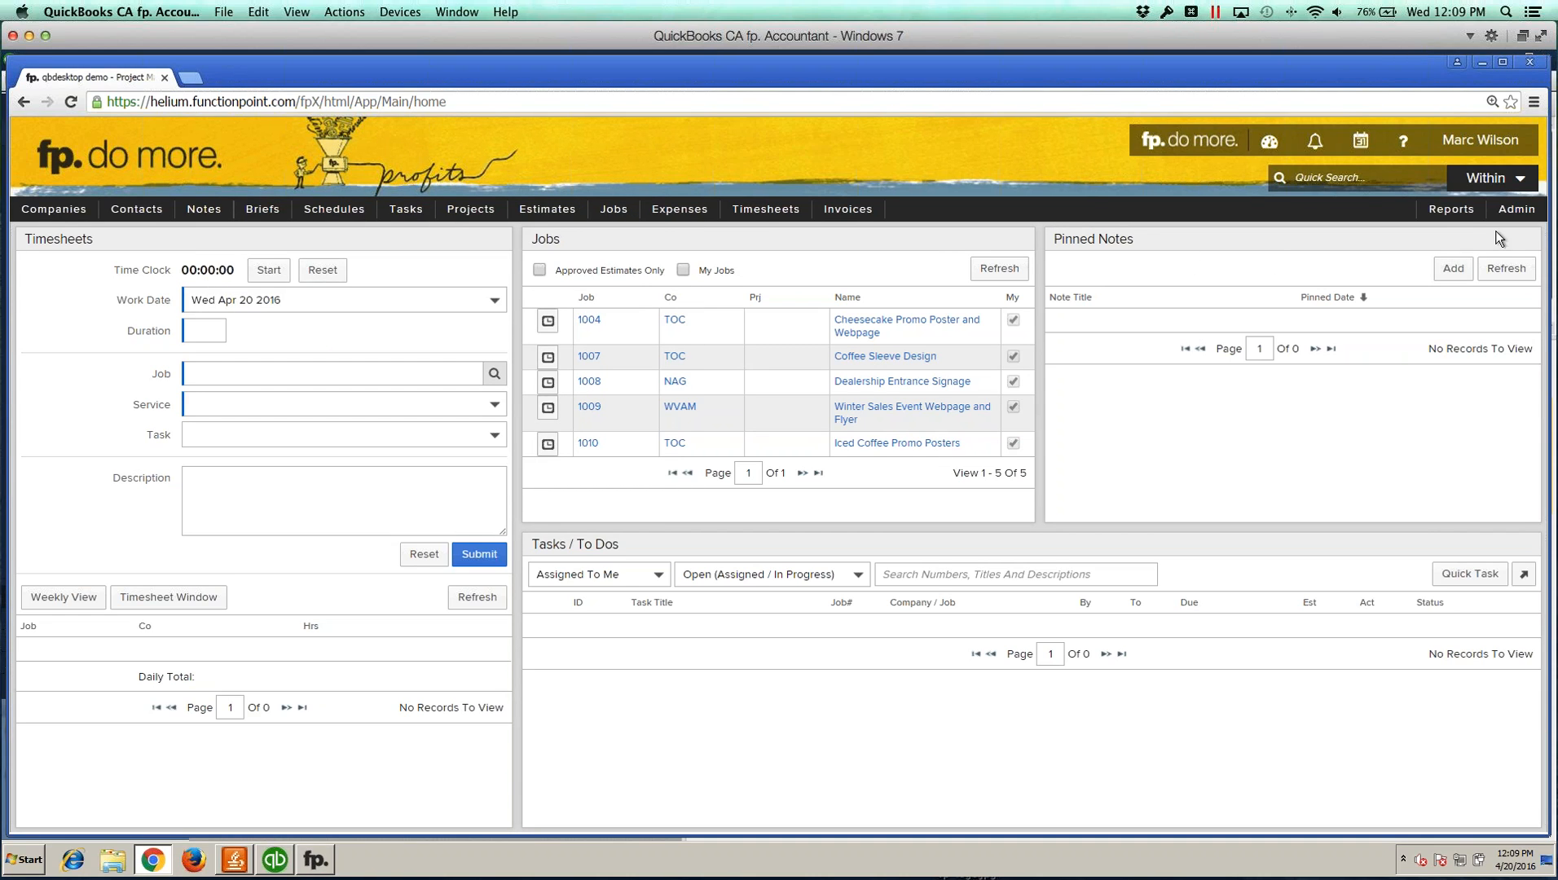
Step: Open the Office Preferences admin page and check its Accounting Package setting
{"action": "left_click", "coordinate": [1515, 210]}
{"action": "mouse_move", "coordinate": [1390, 235]}
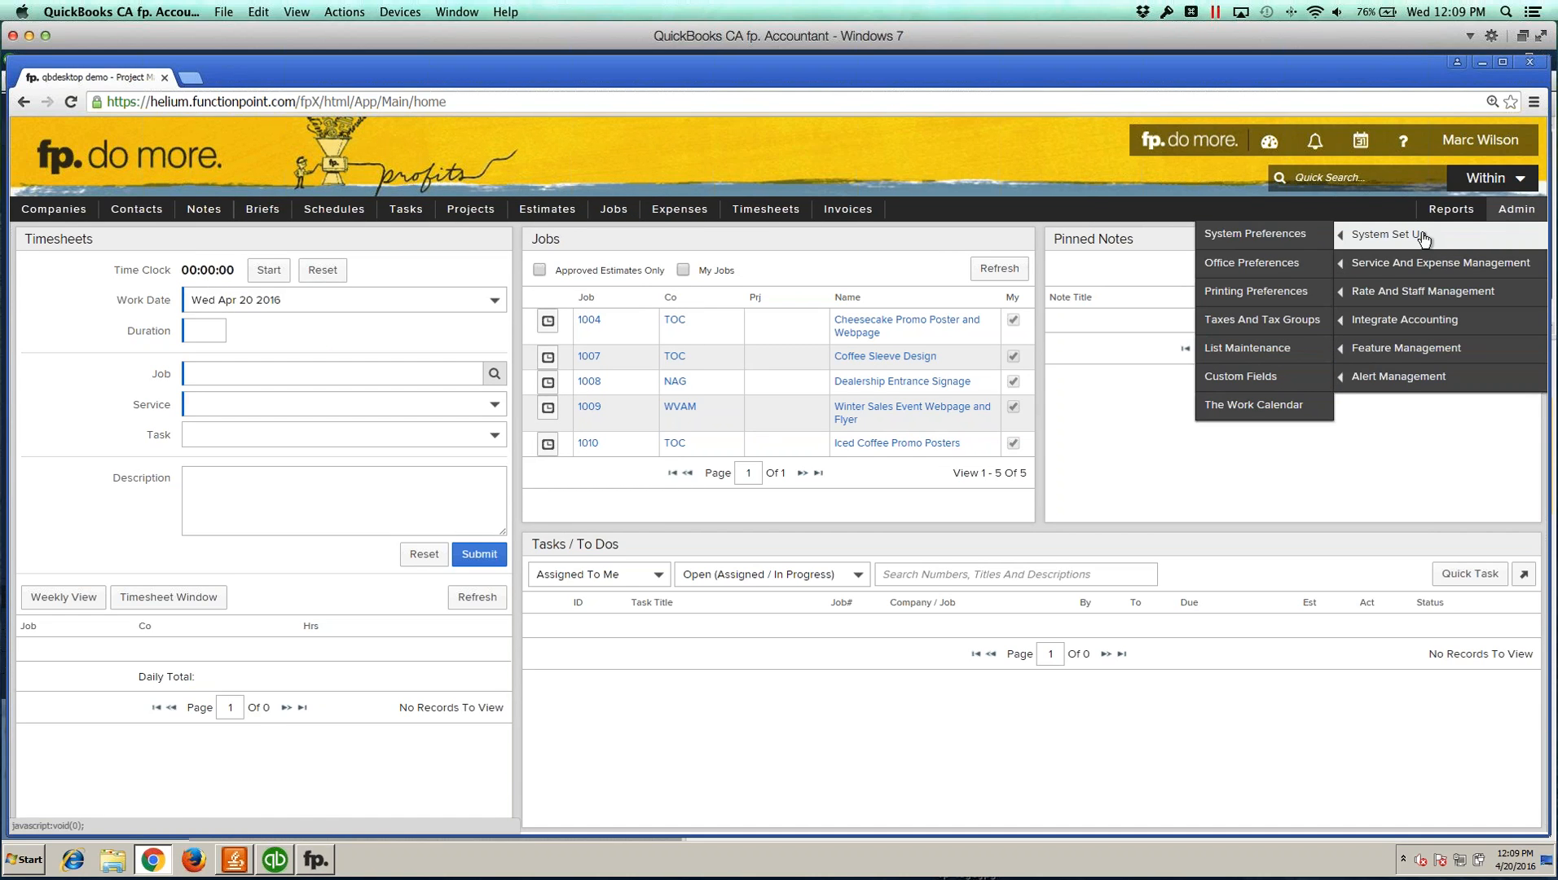
{"action": "left_click", "coordinate": [1272, 260]}
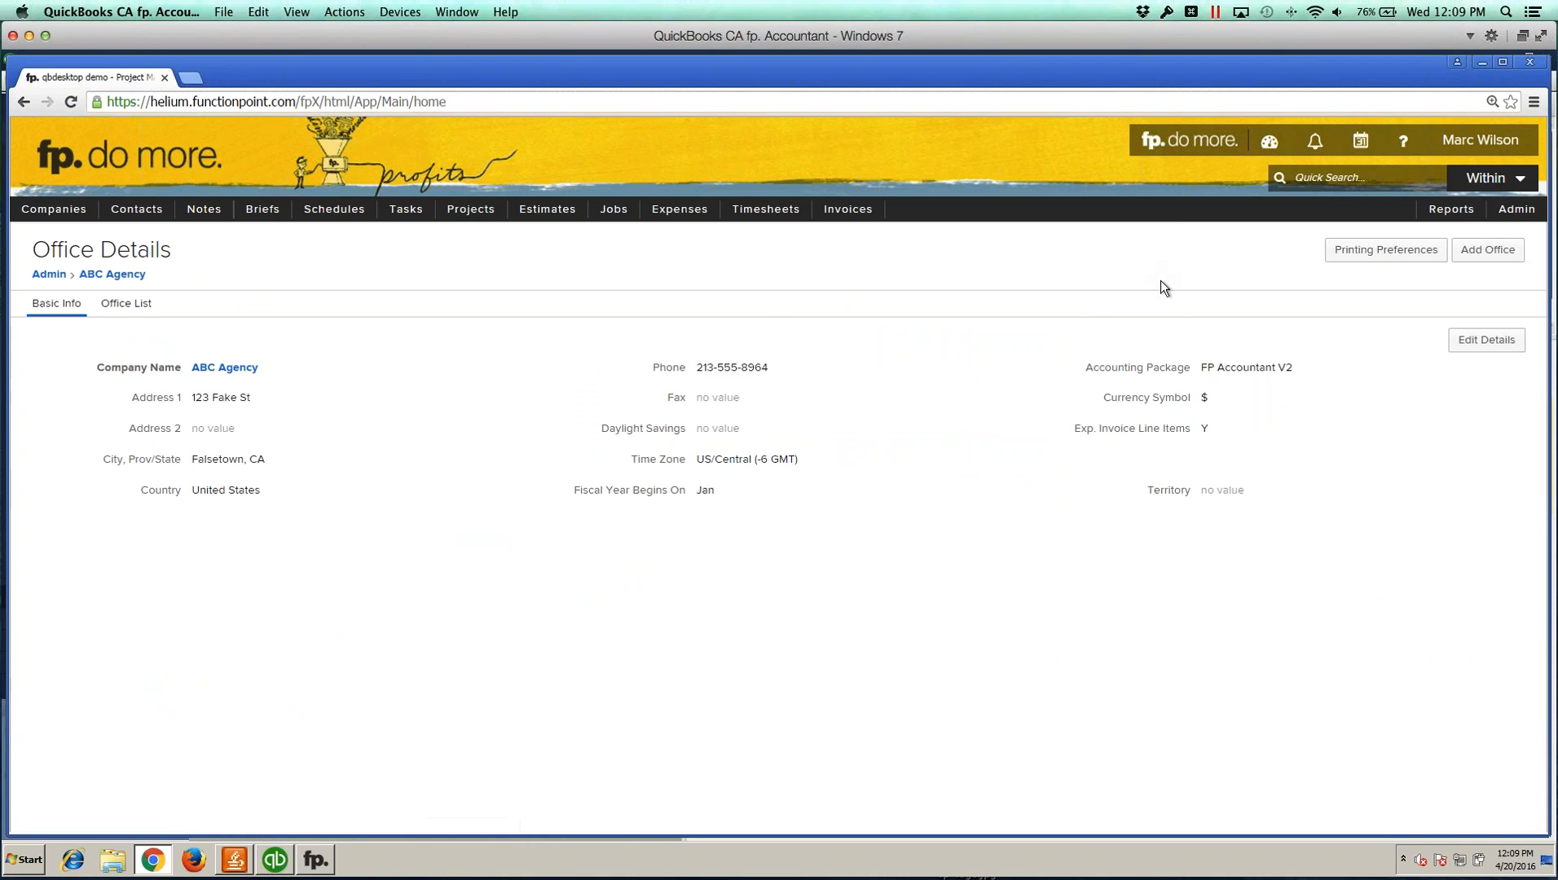
{"action": "left_click_drag", "start_coordinate": [1087, 366], "coordinate": [1198, 367]}
Step: Edit the office details and choose FP Accountant V2 as the Accounting Package
{"action": "left_click", "coordinate": [1382, 359]}
{"action": "left_click", "coordinate": [1472, 342]}
{"action": "left_click", "coordinate": [1273, 343]}
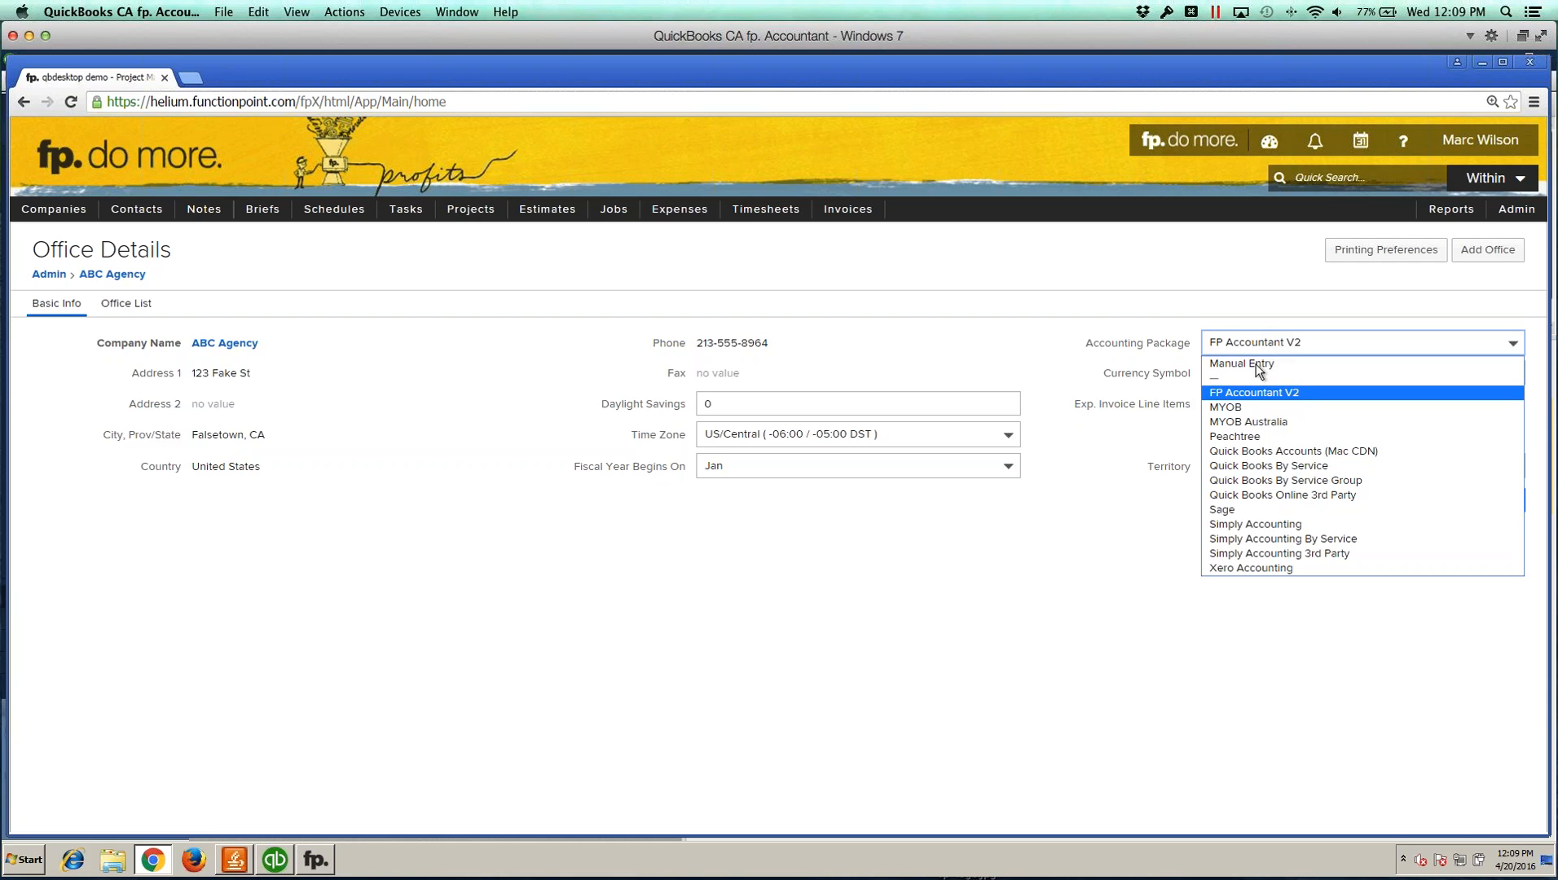
{"action": "left_click", "coordinate": [1240, 392]}
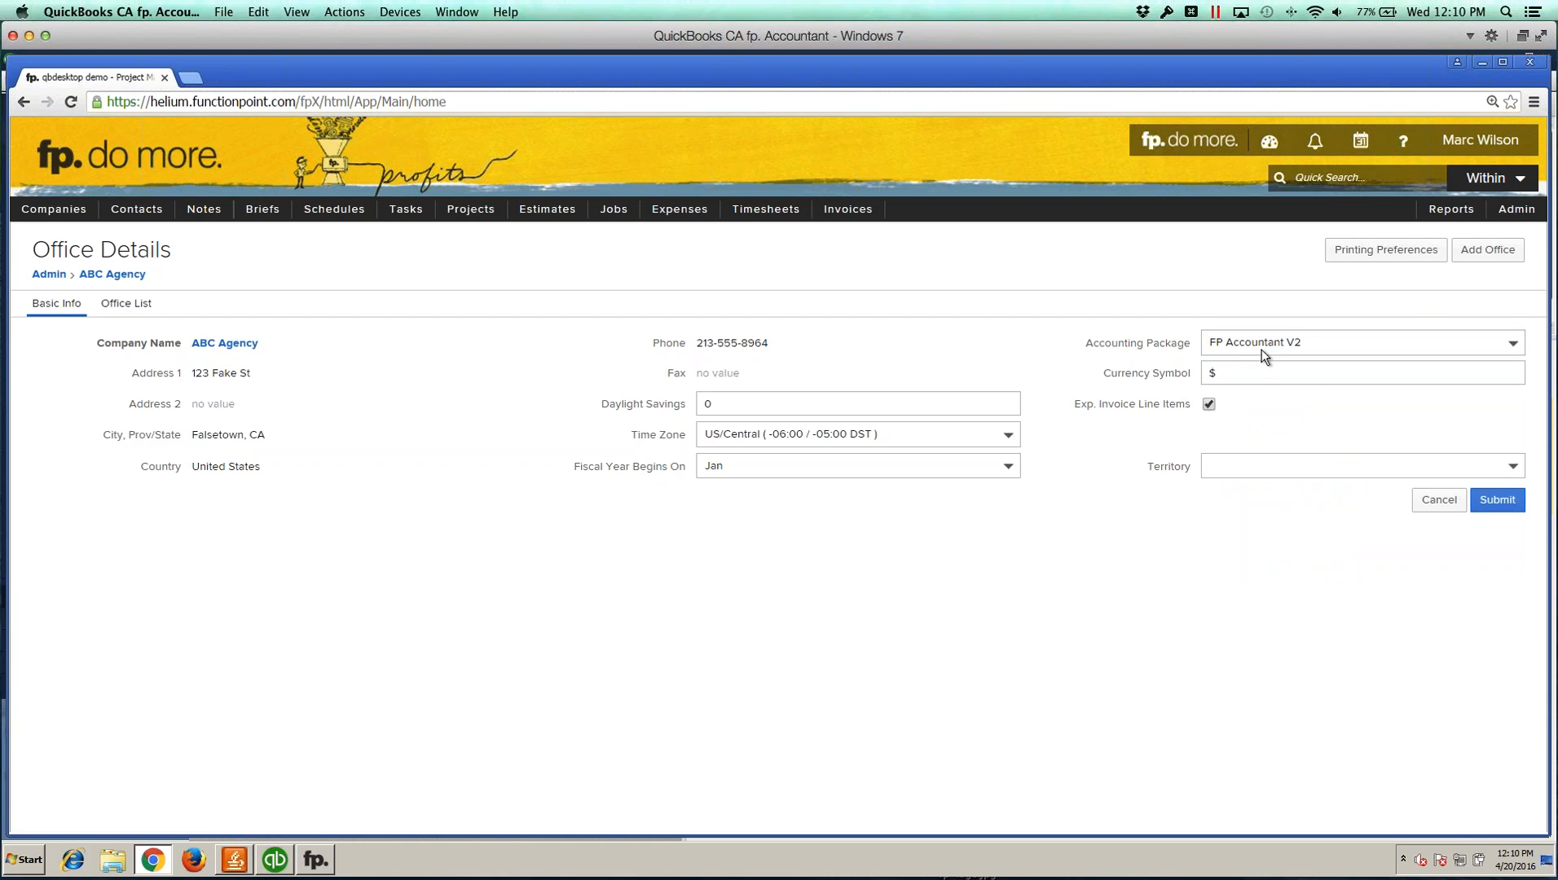
Step: Open the Set QuickBooks File Path admin page and inspect the QB File Location path
{"action": "left_click", "coordinate": [1517, 208]}
{"action": "mouse_move", "coordinate": [1474, 292]}
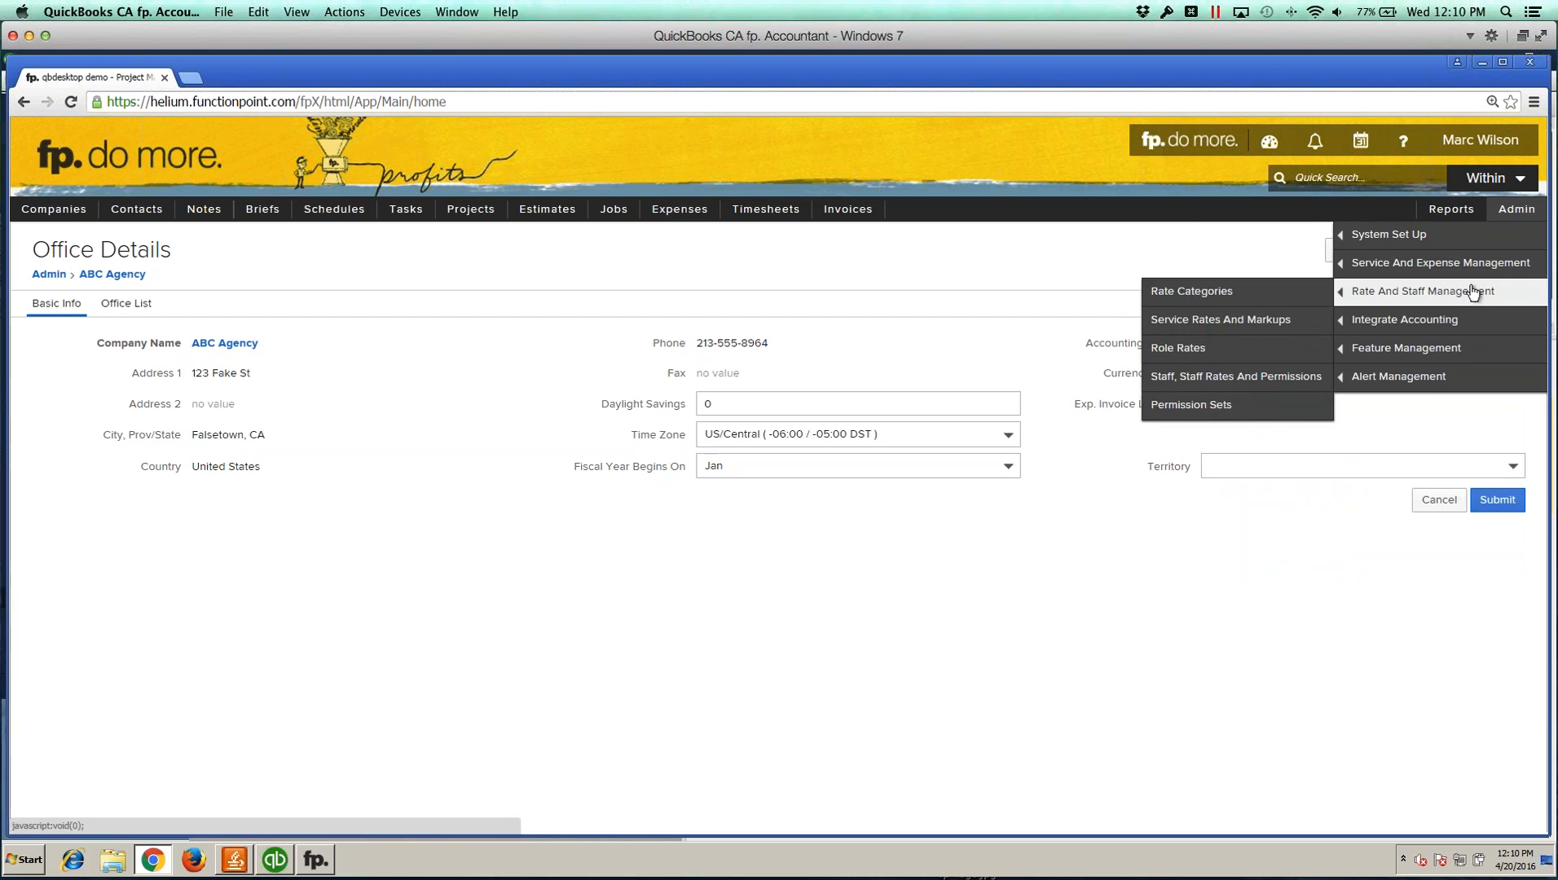
{"action": "mouse_move", "coordinate": [1383, 325]}
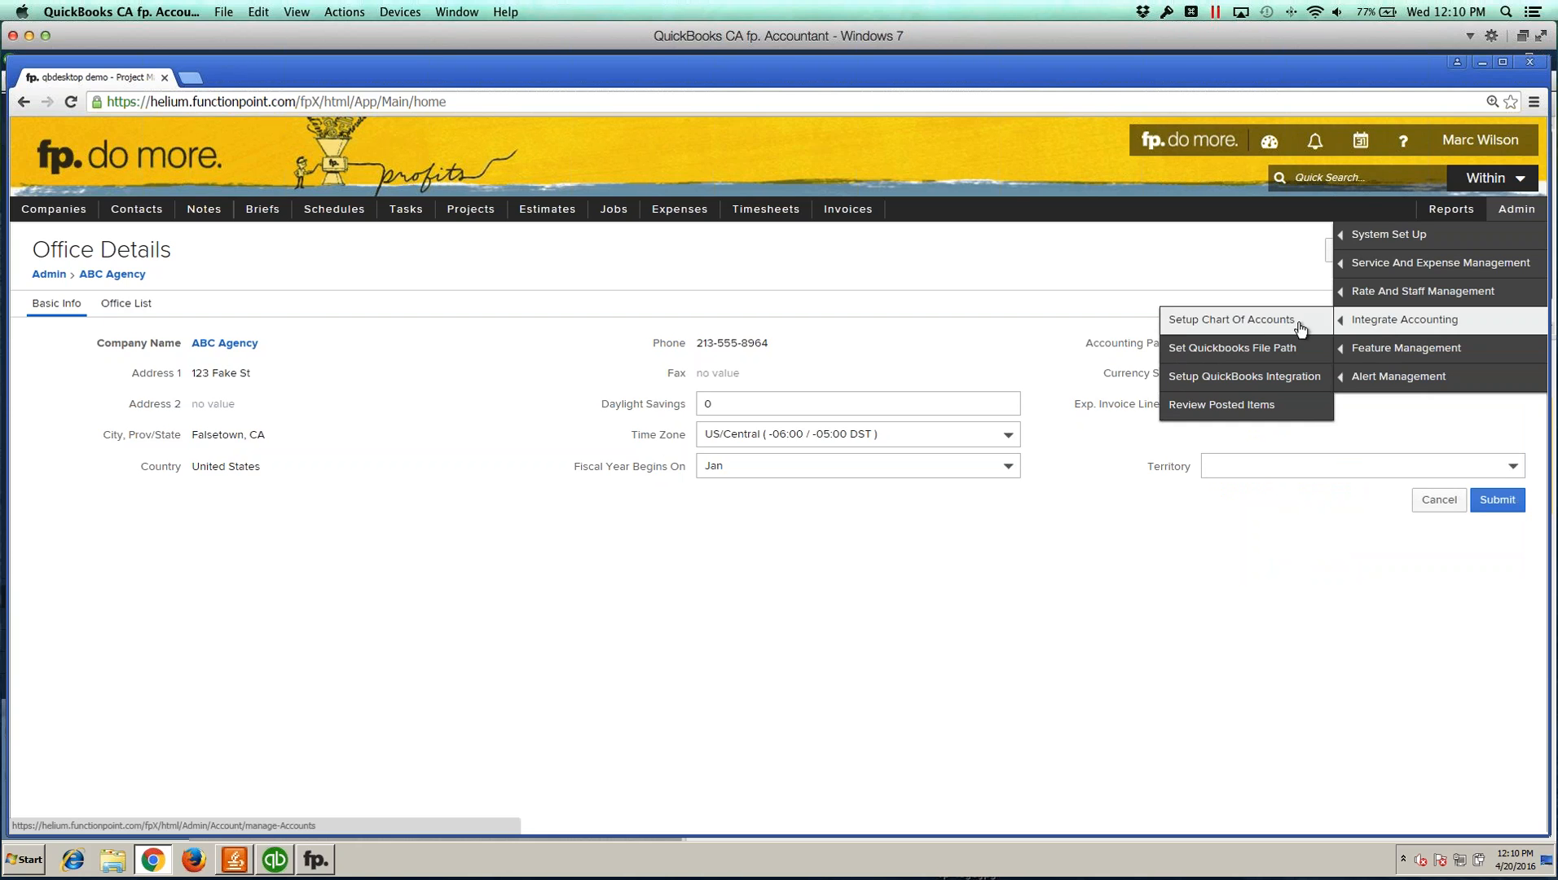
{"action": "left_click", "coordinate": [1236, 351]}
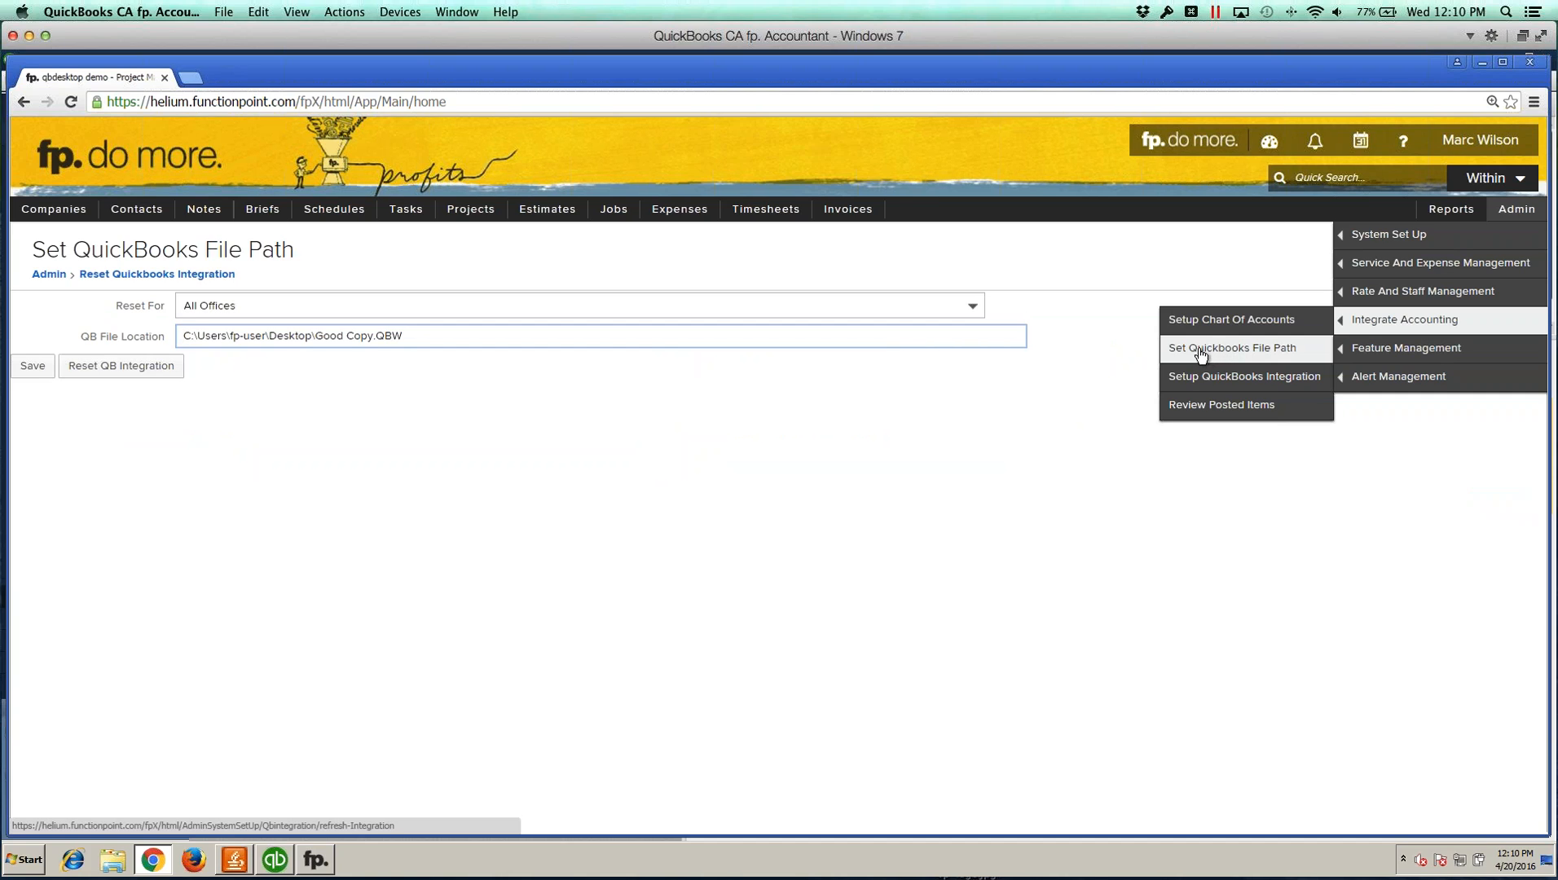
{"action": "left_click", "coordinate": [522, 406]}
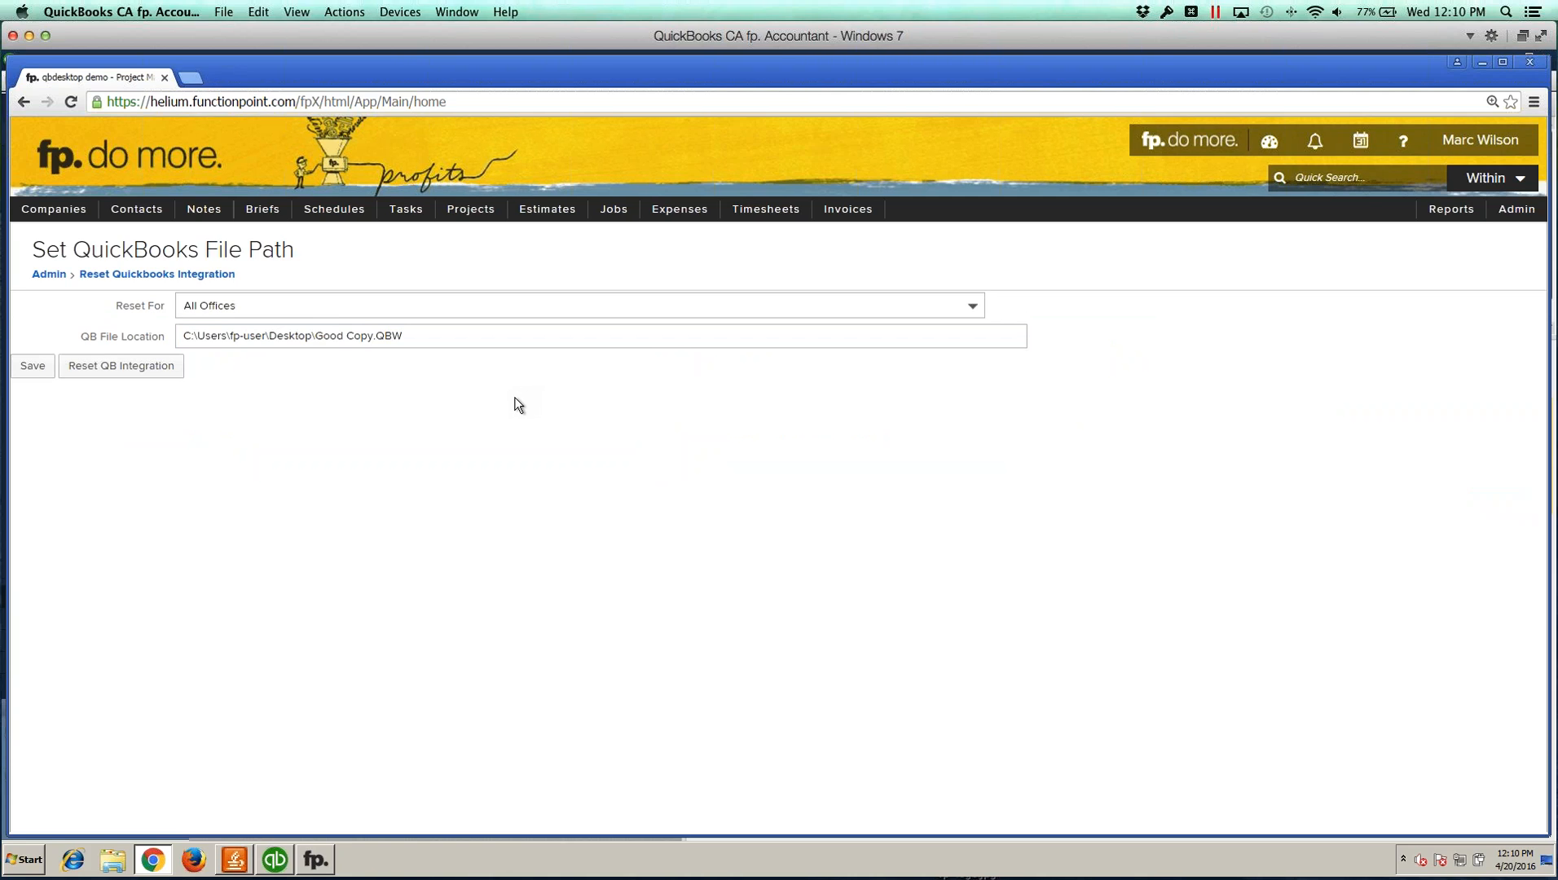
{"action": "left_click", "coordinate": [384, 335]}
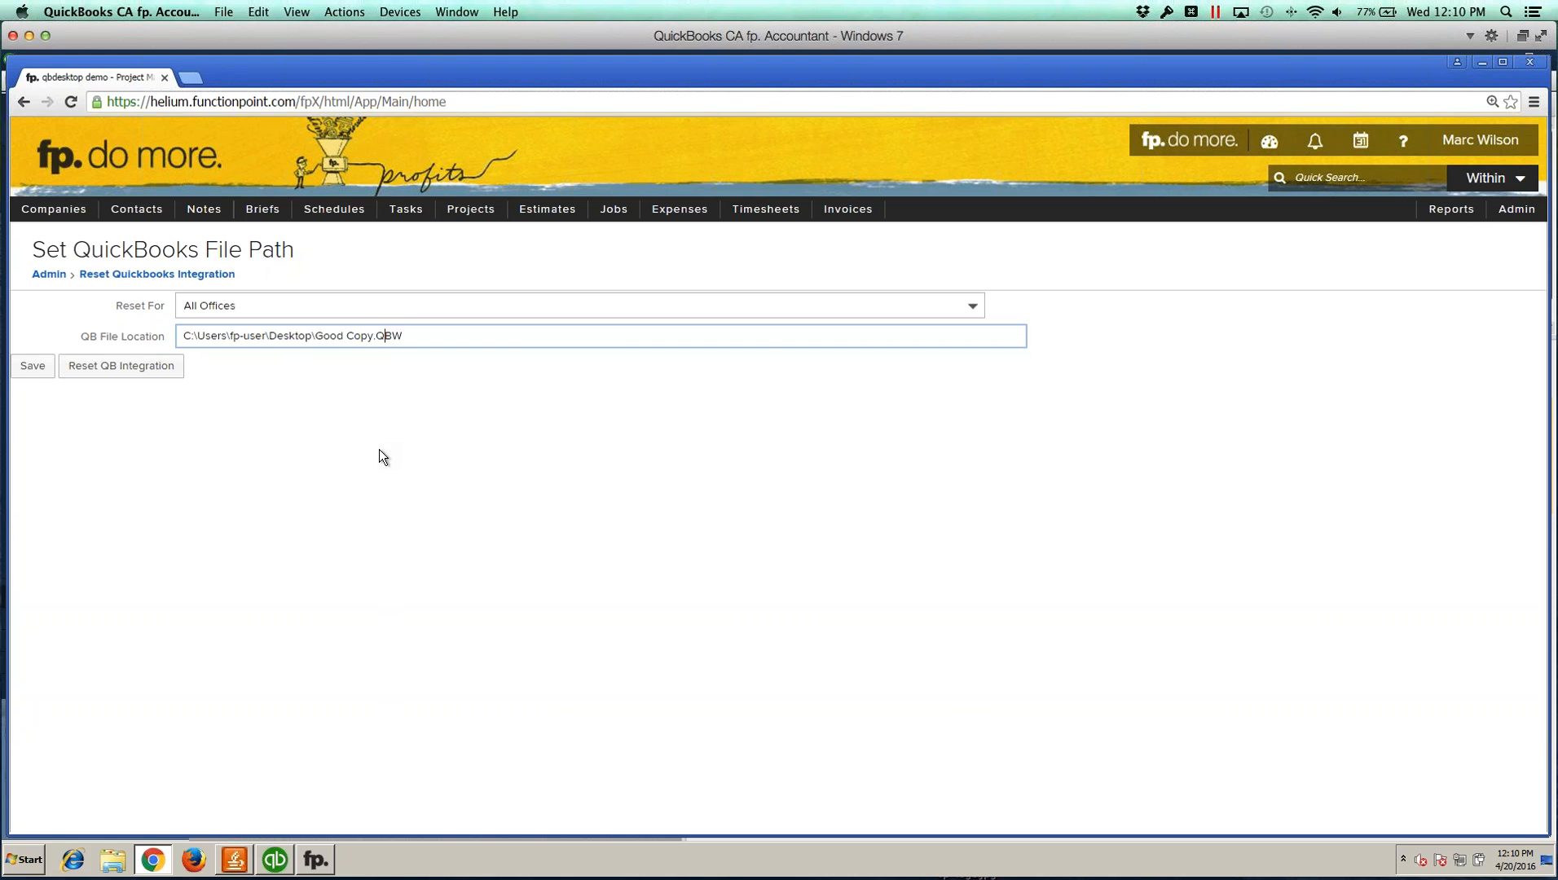
Step: Open QuickBooks product information, select the company file's location path, and close the dialog
{"action": "left_click", "coordinate": [275, 859]}
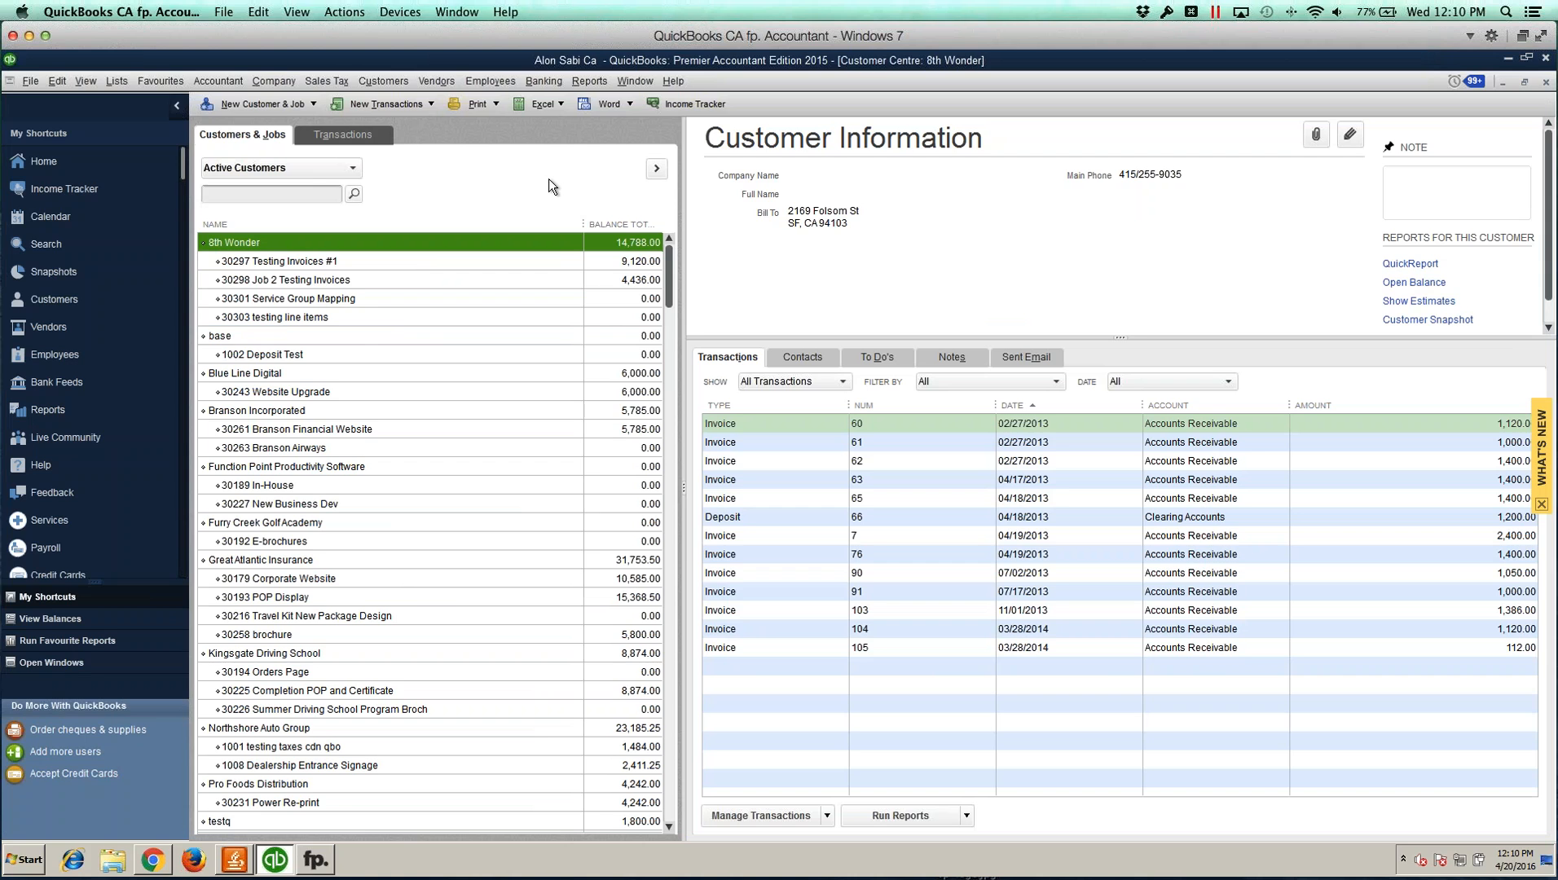
{"action": "key", "text": "F2"}
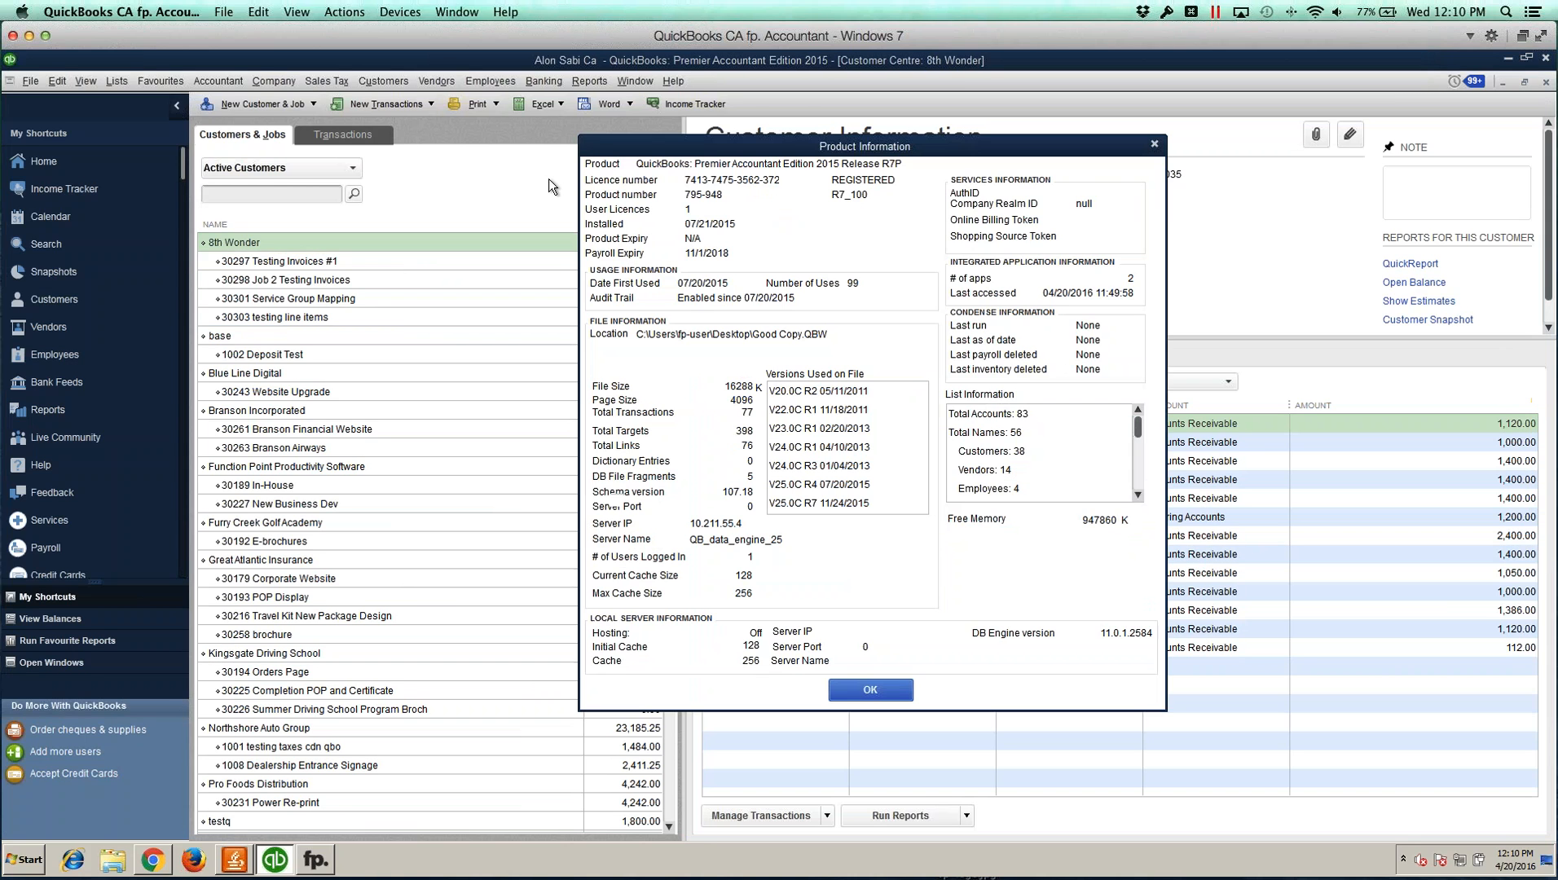
{"action": "scroll", "coordinate": [992, 440], "scroll_direction": "up", "scroll_amount": 2}
{"action": "left_click_drag", "start_coordinate": [839, 334], "coordinate": [635, 334]}
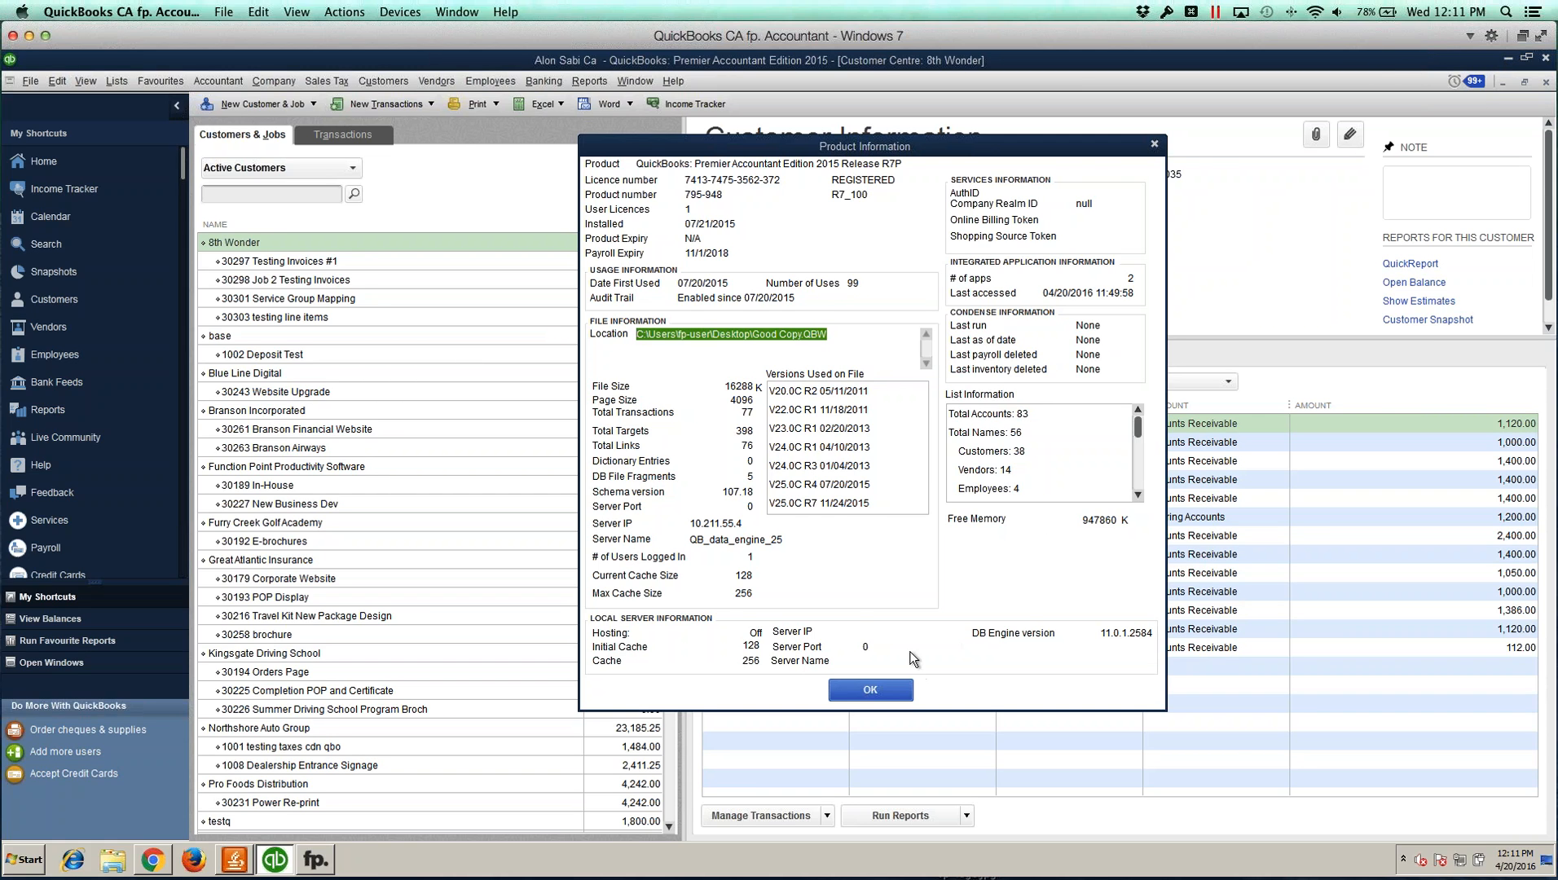
{"action": "left_click", "coordinate": [896, 684]}
Step: Minimize QuickBooks and the browser and locate the Good Copy company file on the desktop
{"action": "left_click", "coordinate": [1505, 60]}
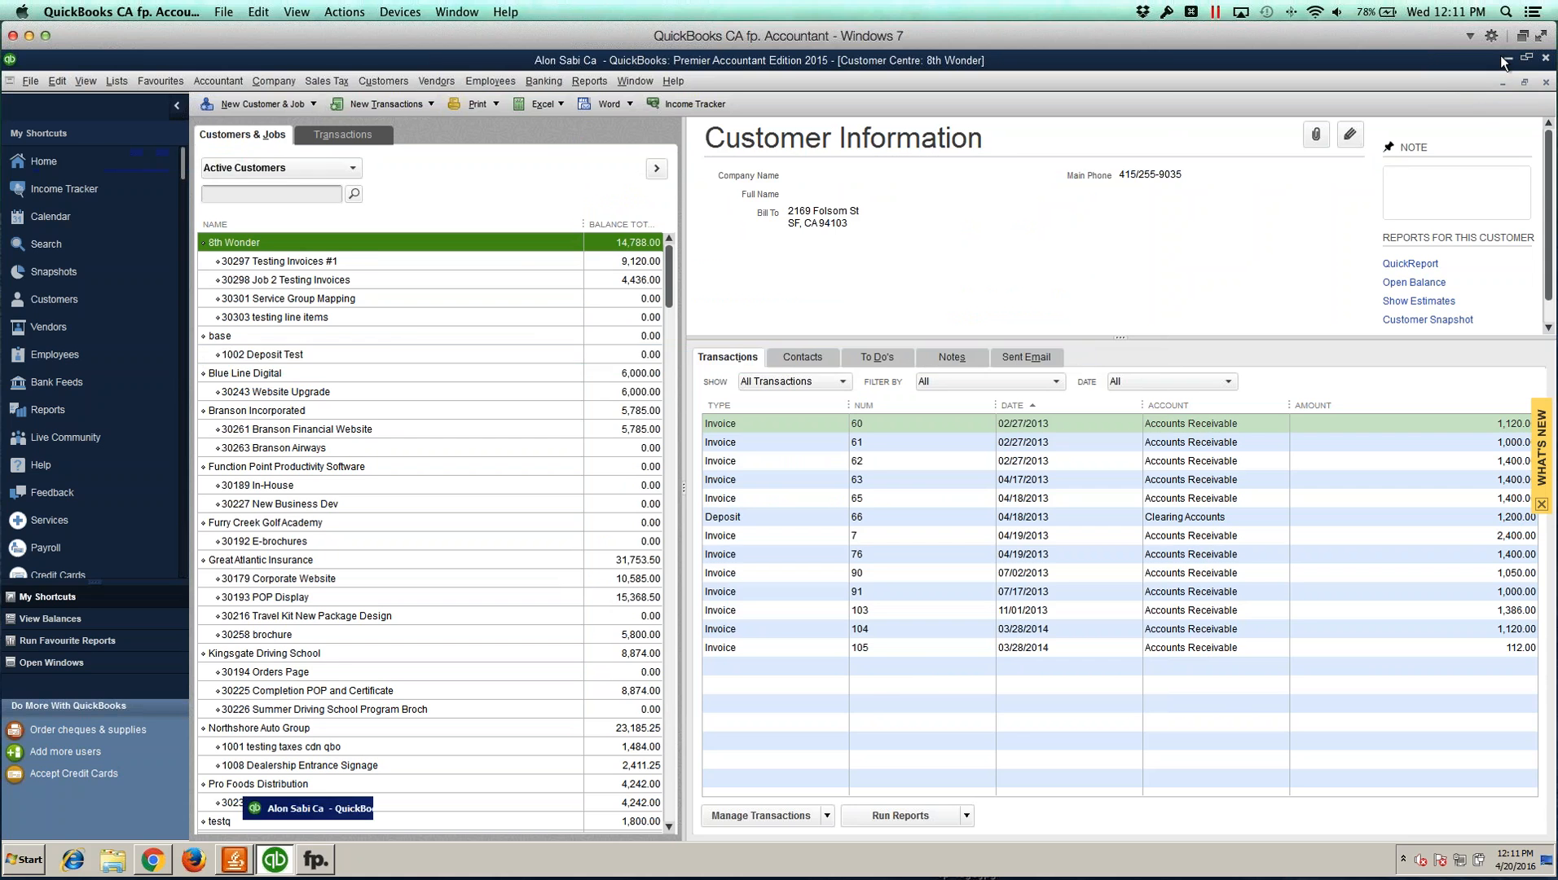
{"action": "left_click", "coordinate": [1484, 63]}
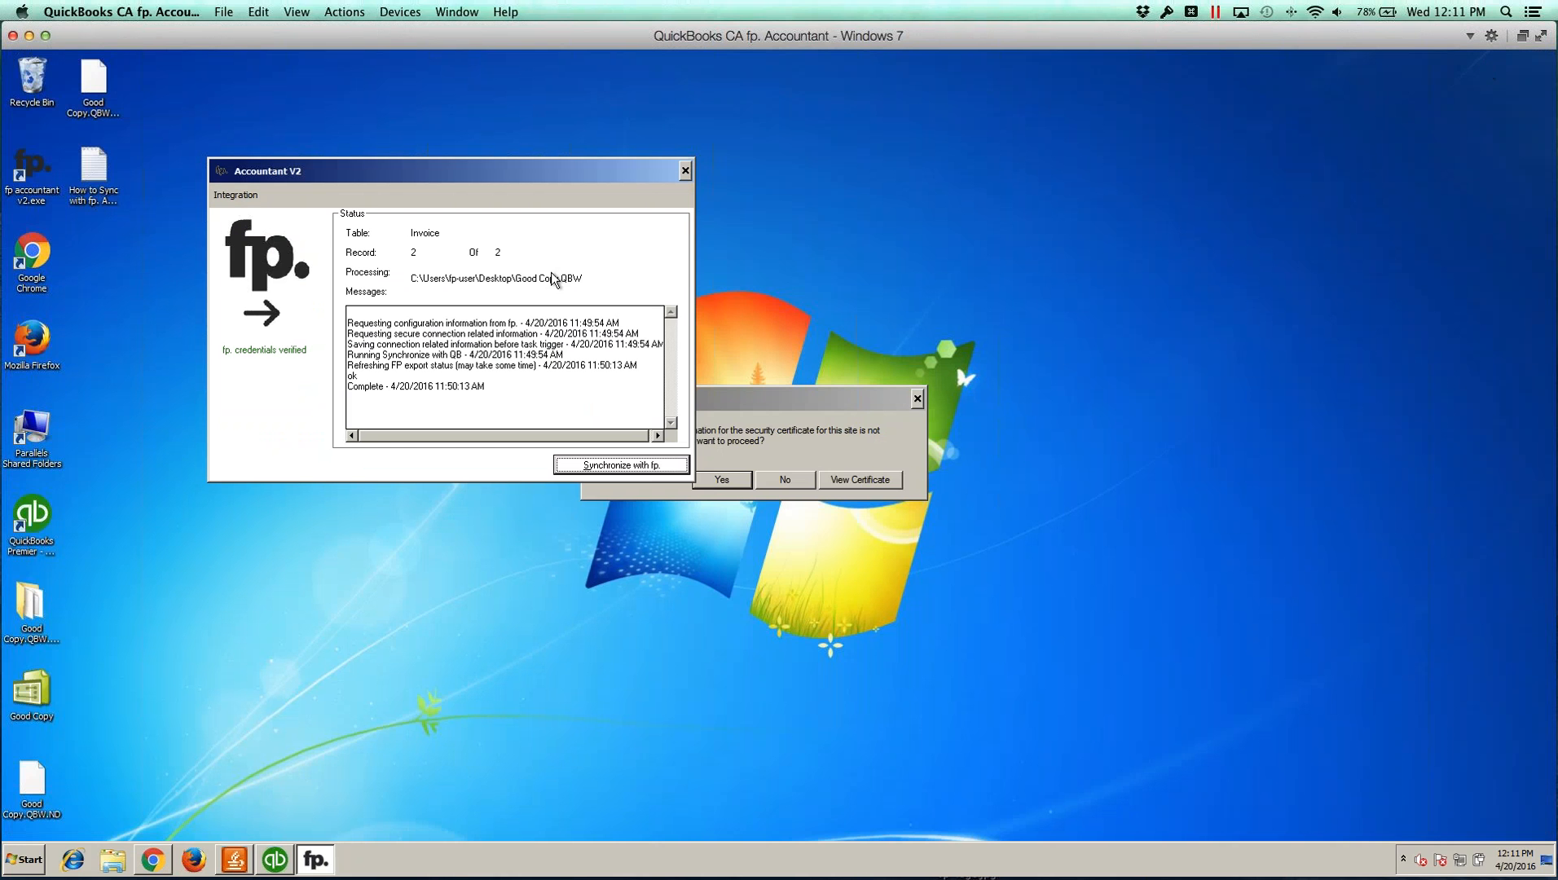
{"action": "left_click", "coordinate": [35, 518]}
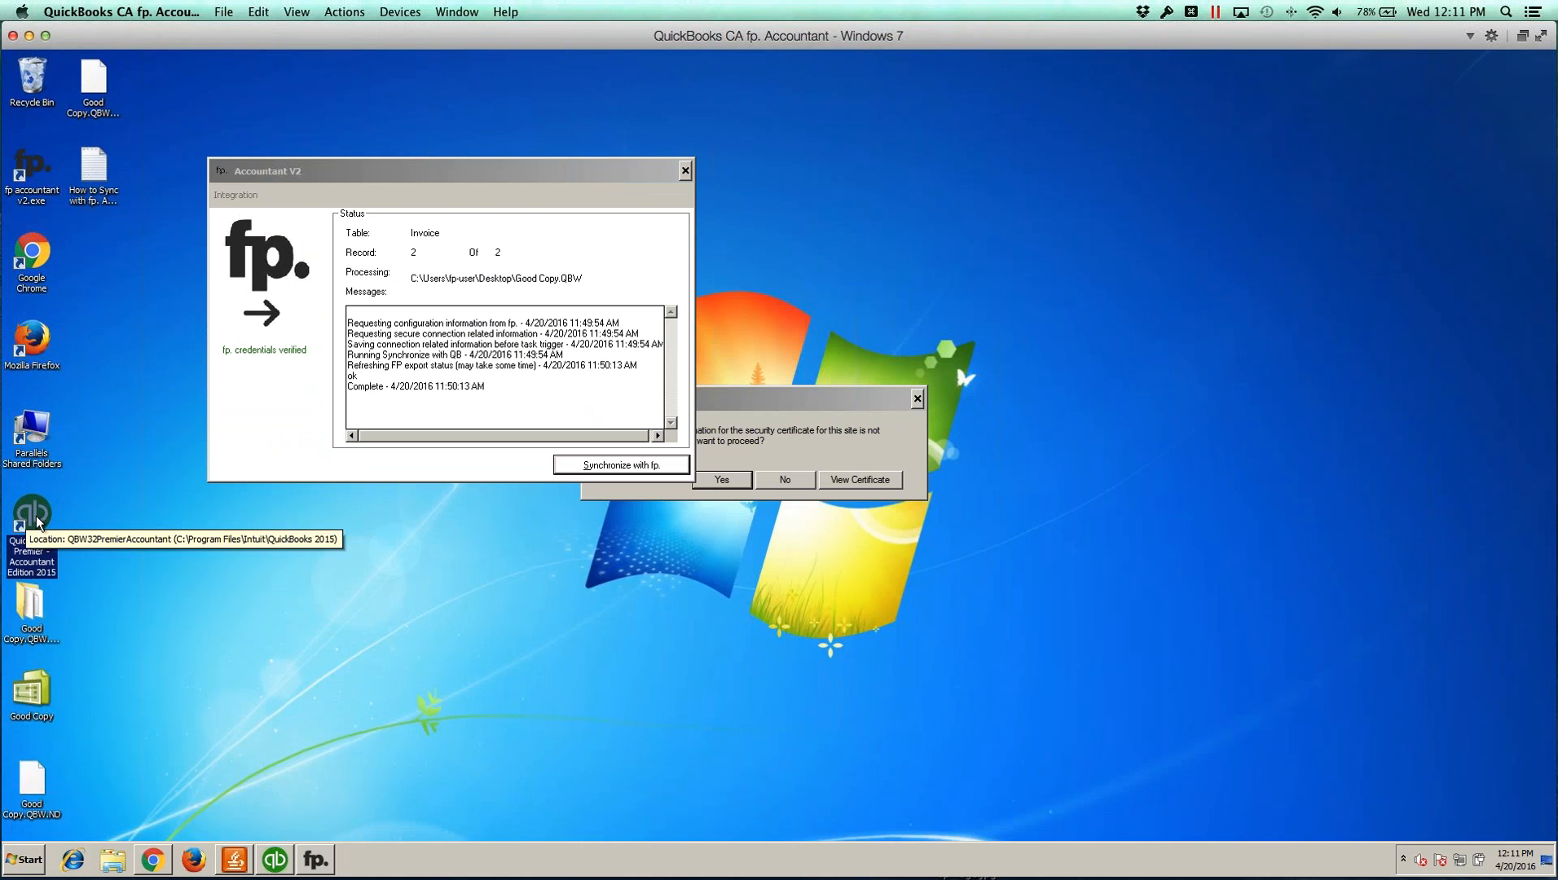
{"action": "left_click", "coordinate": [33, 691]}
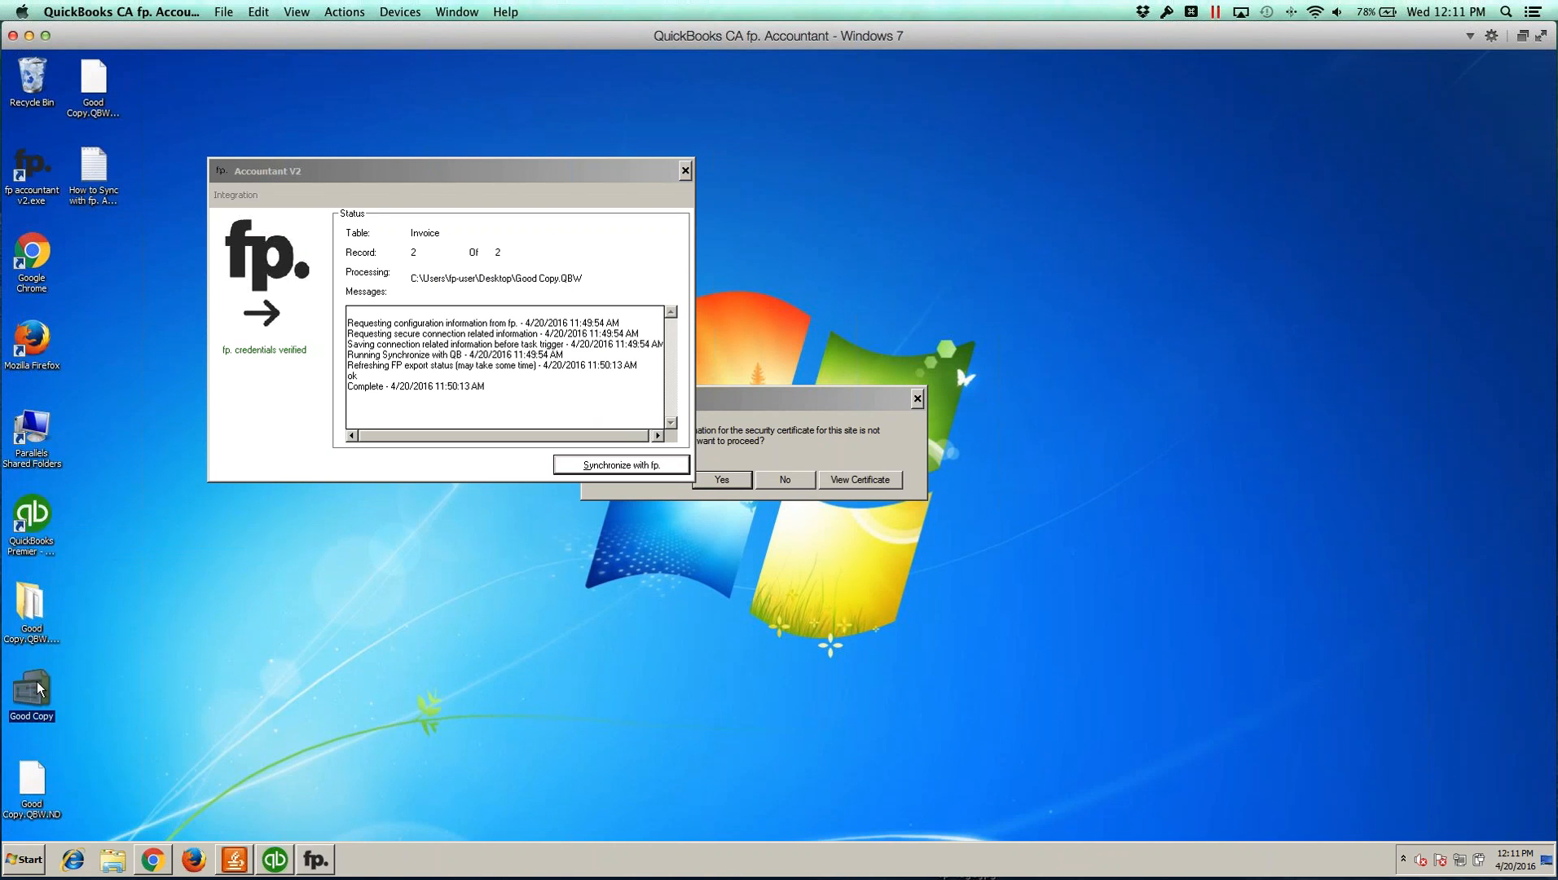
Step: Browse in Windows Explorer to the QuickBooks 2015 program folder under Program Files, Intuit on Local Disk C:, then close Explorer
{"action": "left_click", "coordinate": [25, 861]}
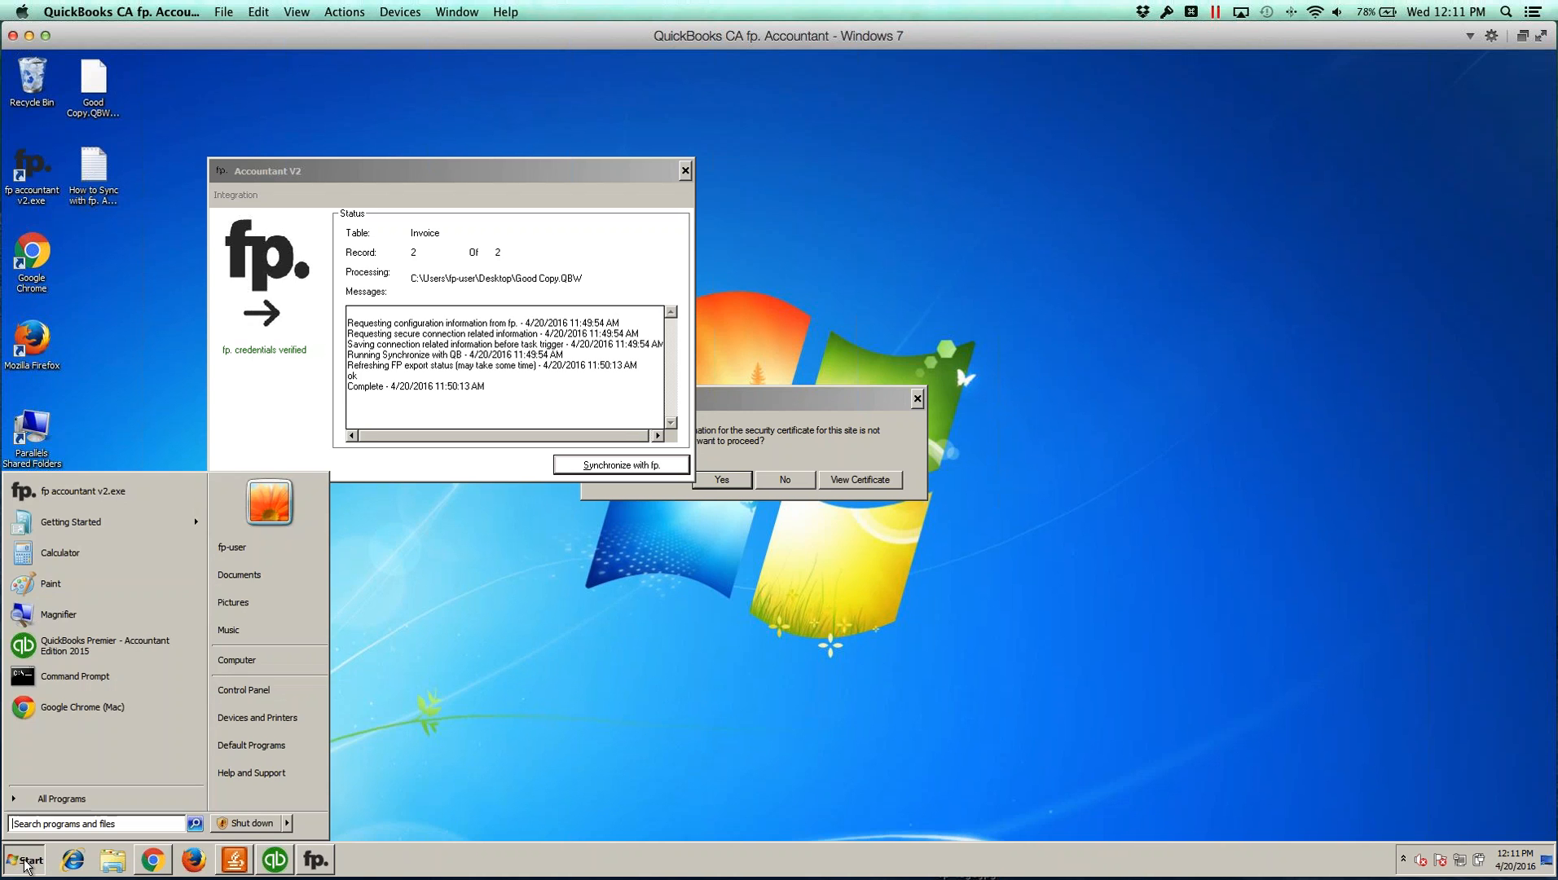
{"action": "left_click", "coordinate": [60, 825]}
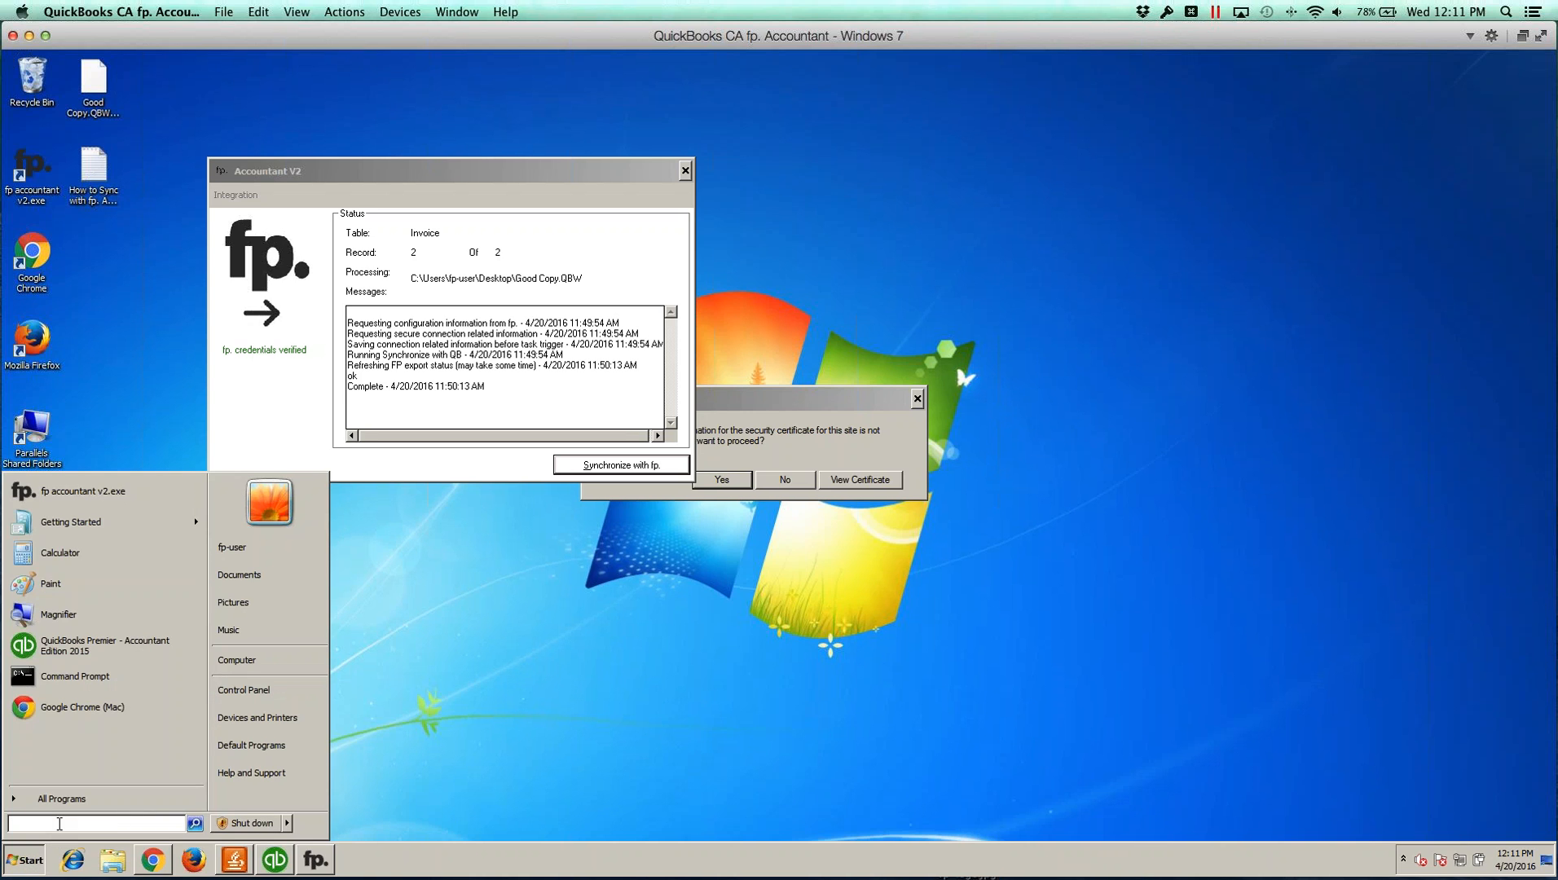
{"action": "left_click", "coordinate": [103, 867]}
{"action": "left_click", "coordinate": [103, 867]}
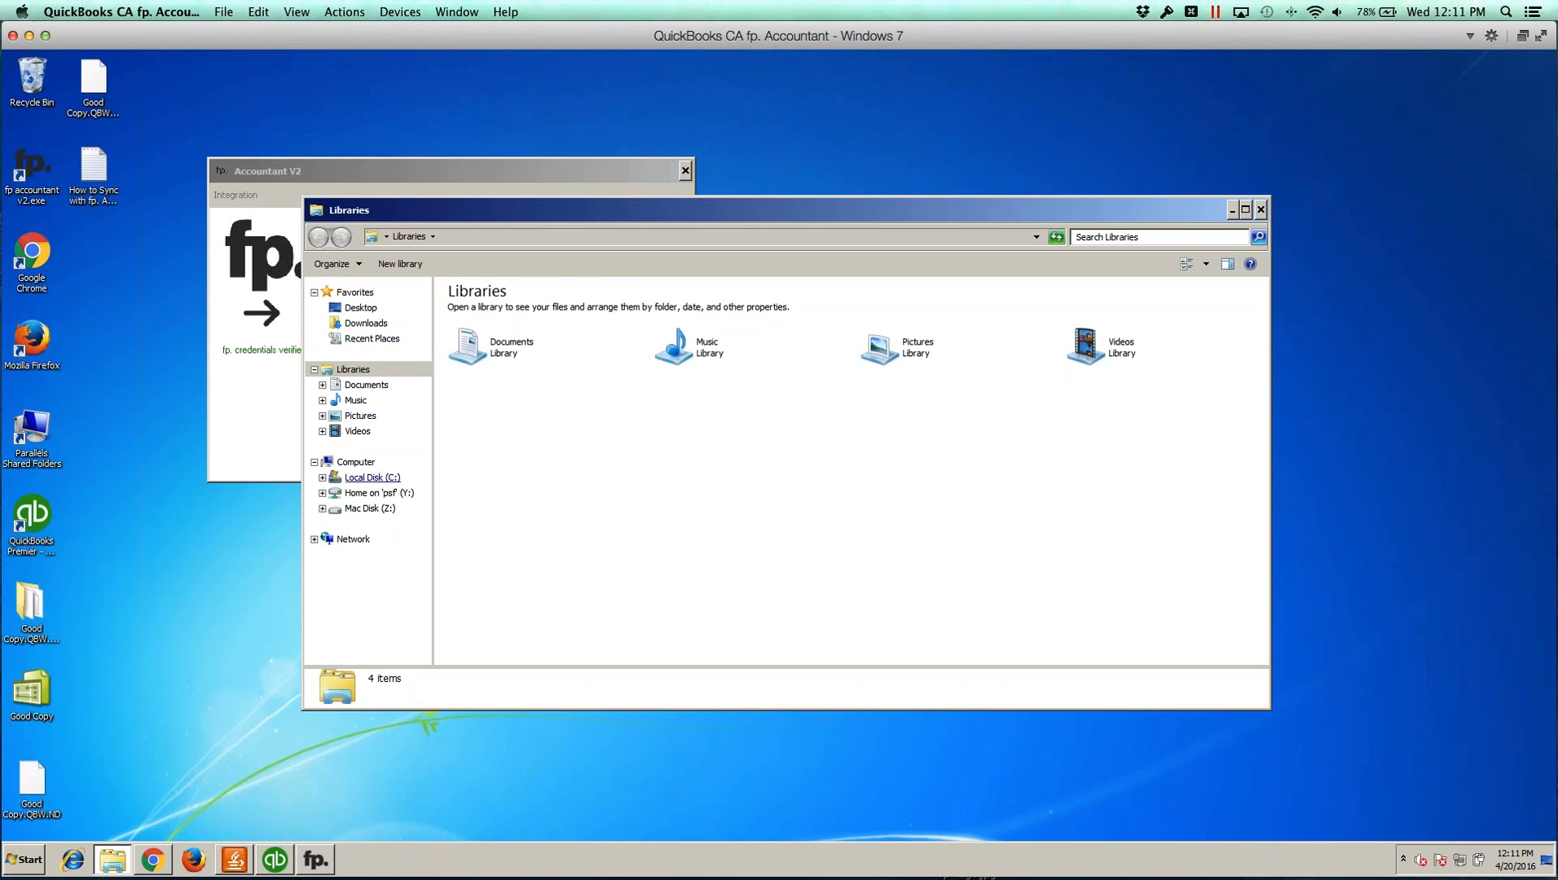
{"action": "left_click", "coordinate": [376, 478]}
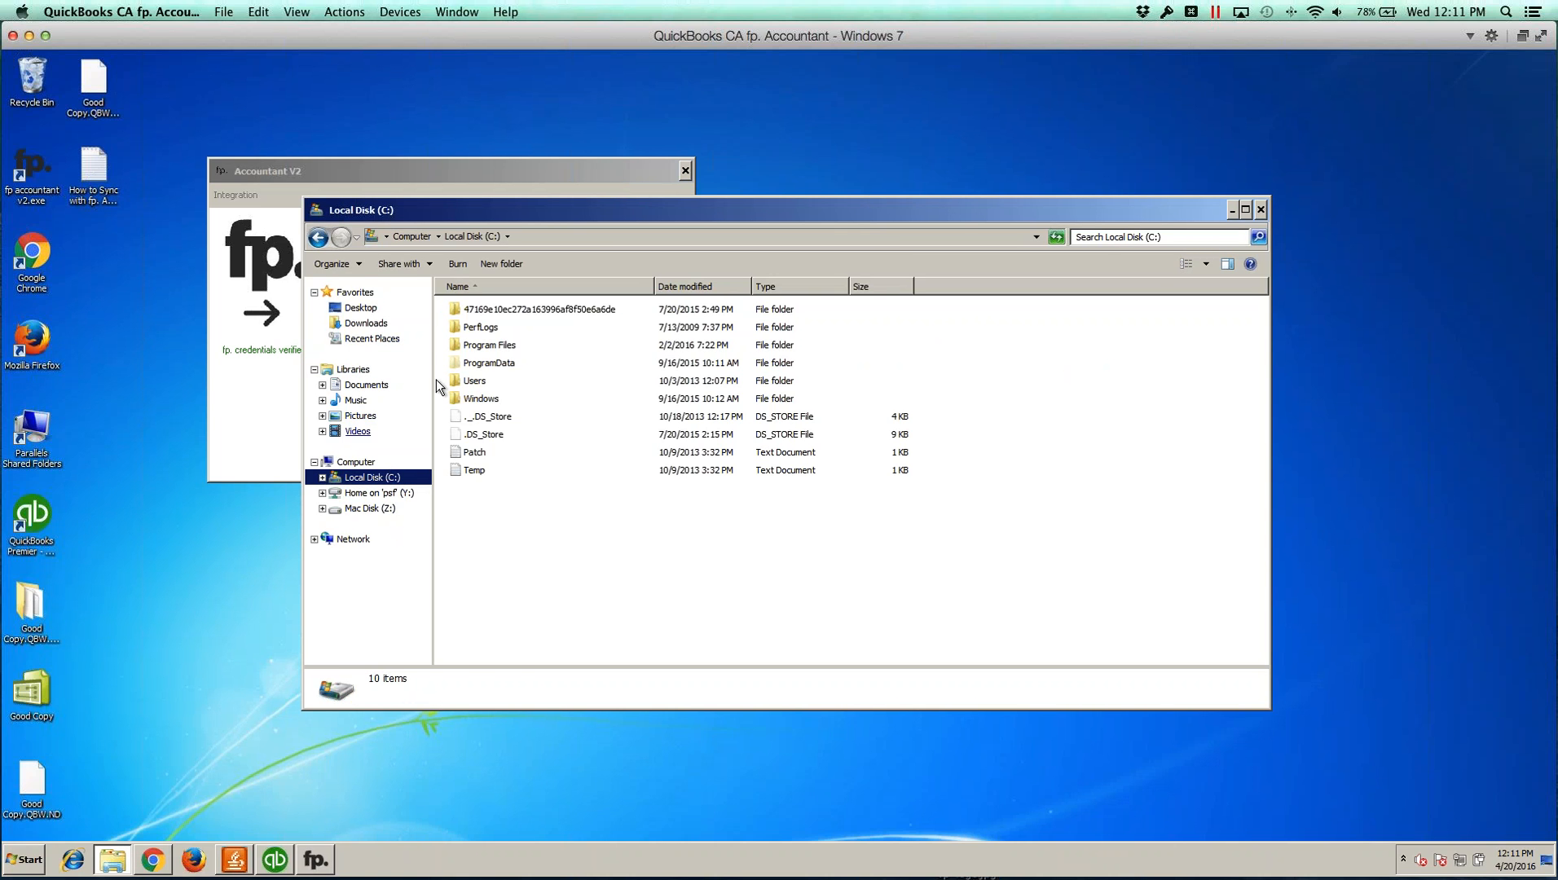
{"action": "left_click", "coordinate": [485, 349]}
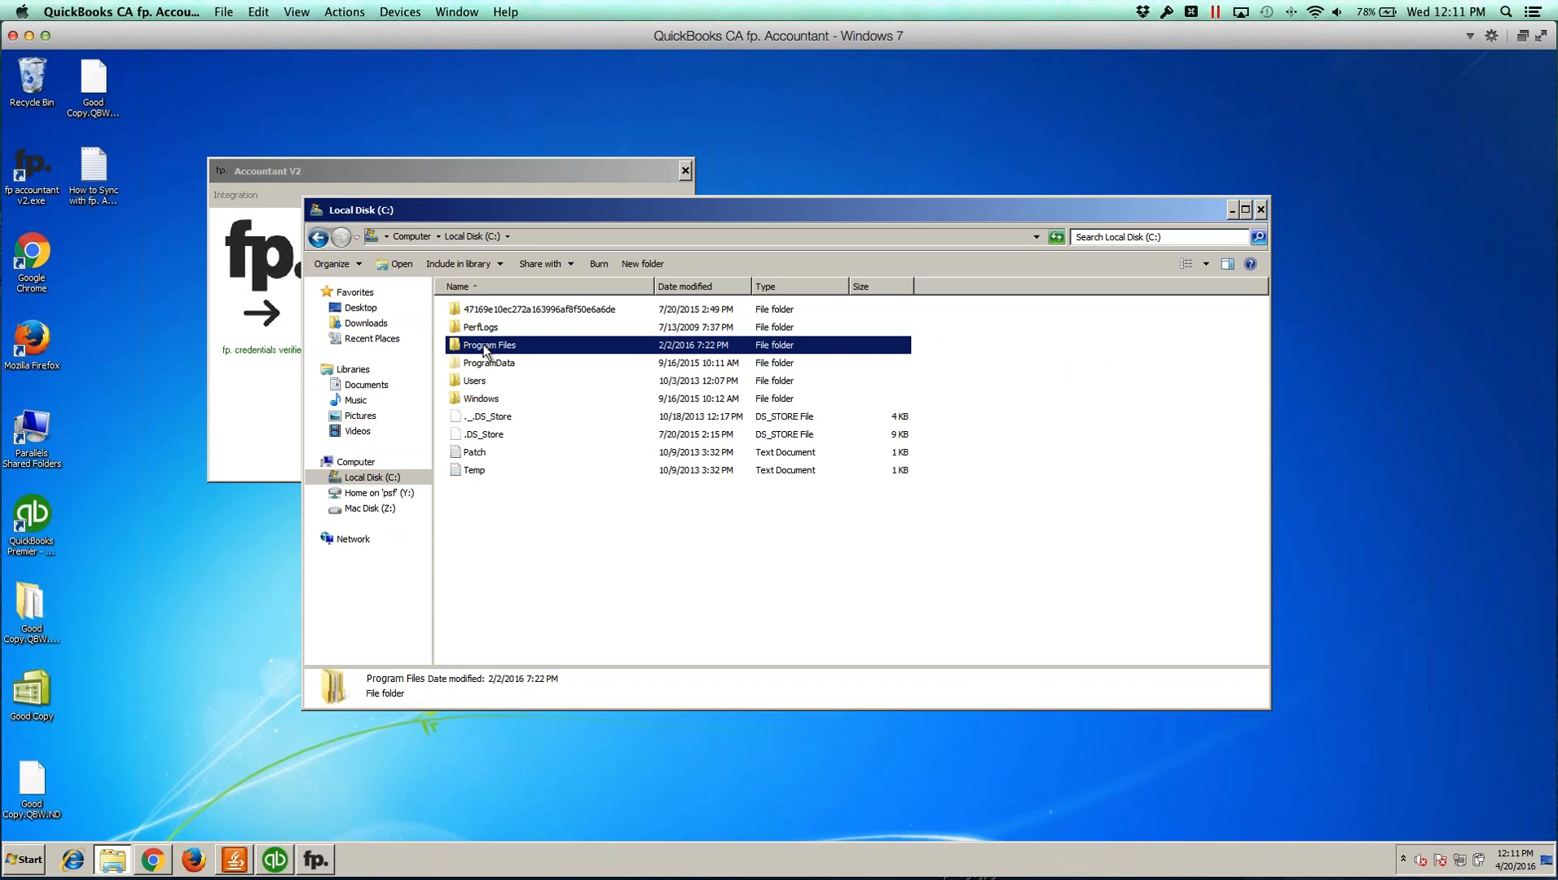
{"action": "double_click", "coordinate": [485, 349]}
{"action": "double_click", "coordinate": [473, 454]}
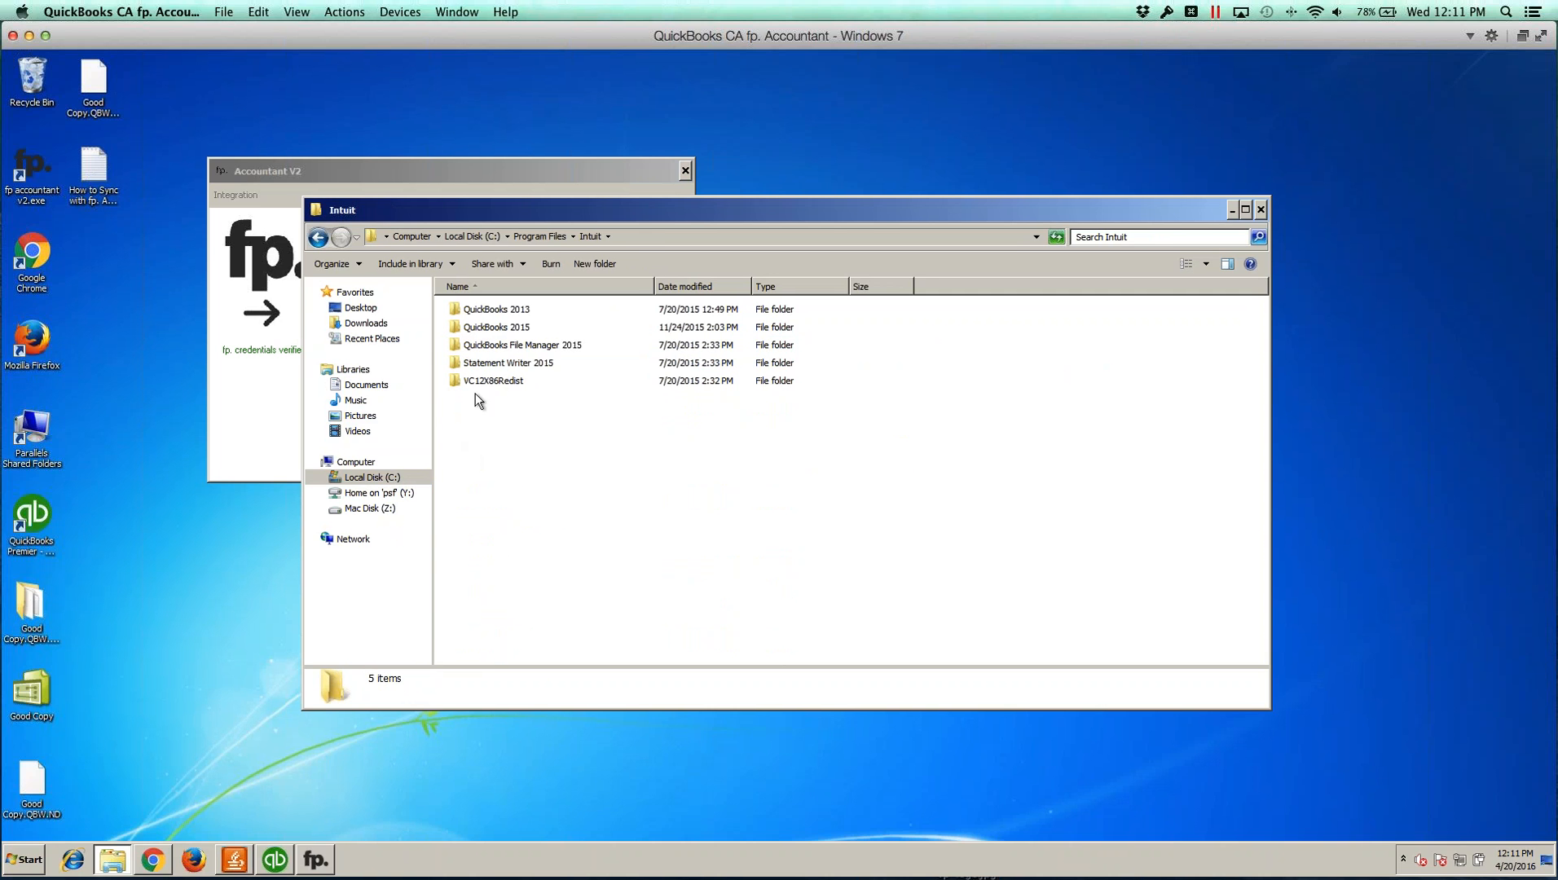
{"action": "double_click", "coordinate": [503, 328]}
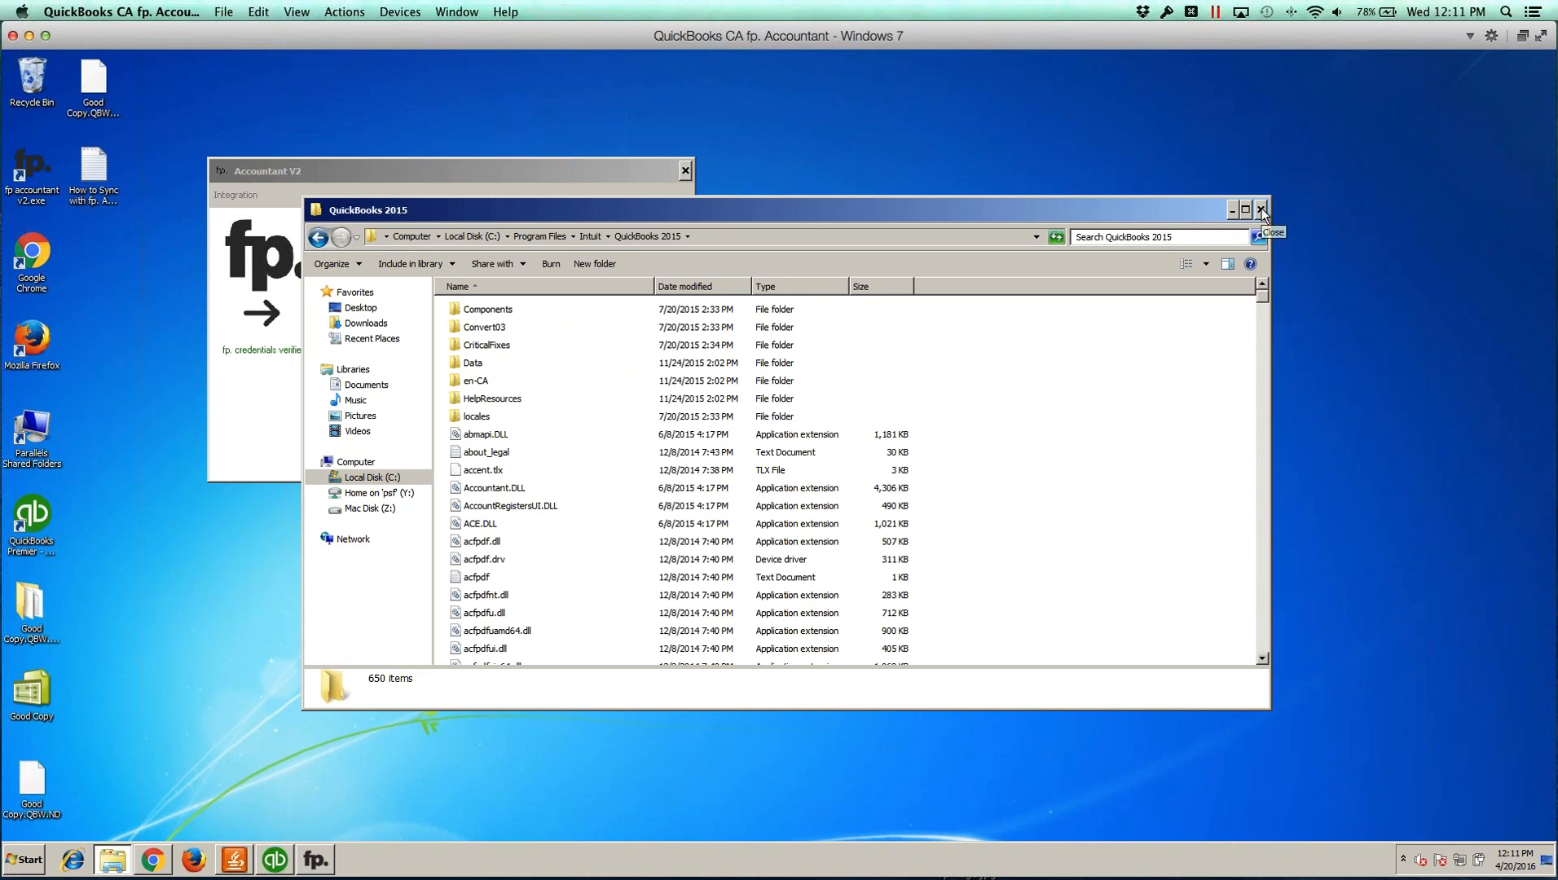
{"action": "left_click", "coordinate": [1261, 210]}
Step: Open QuickBooks product information, select the company file location path, and close the dialog
{"action": "left_click", "coordinate": [275, 860]}
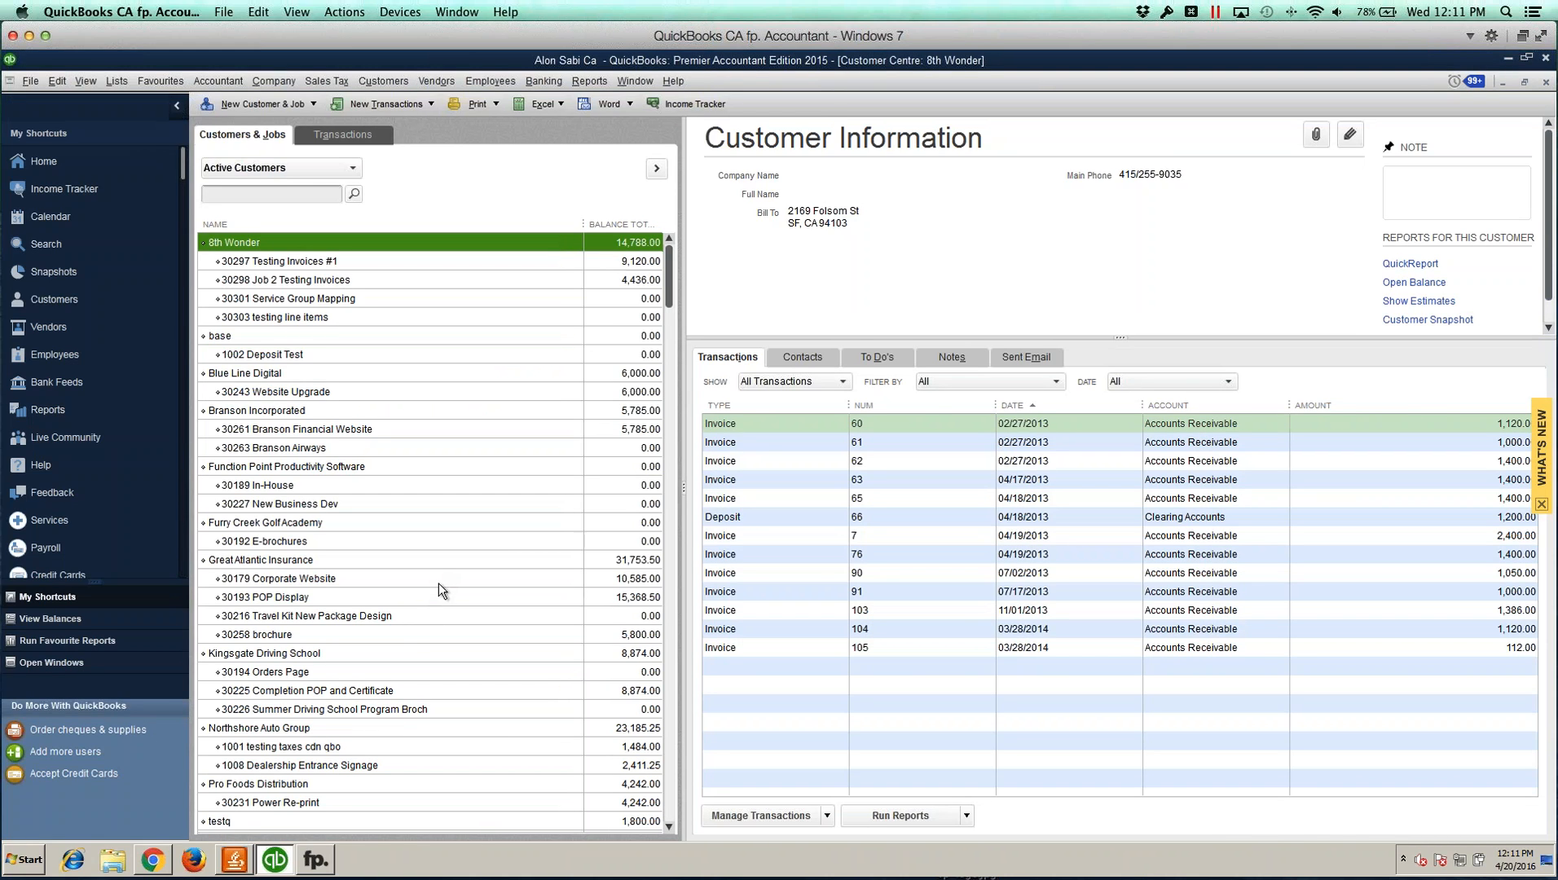
{"action": "key", "text": "F2"}
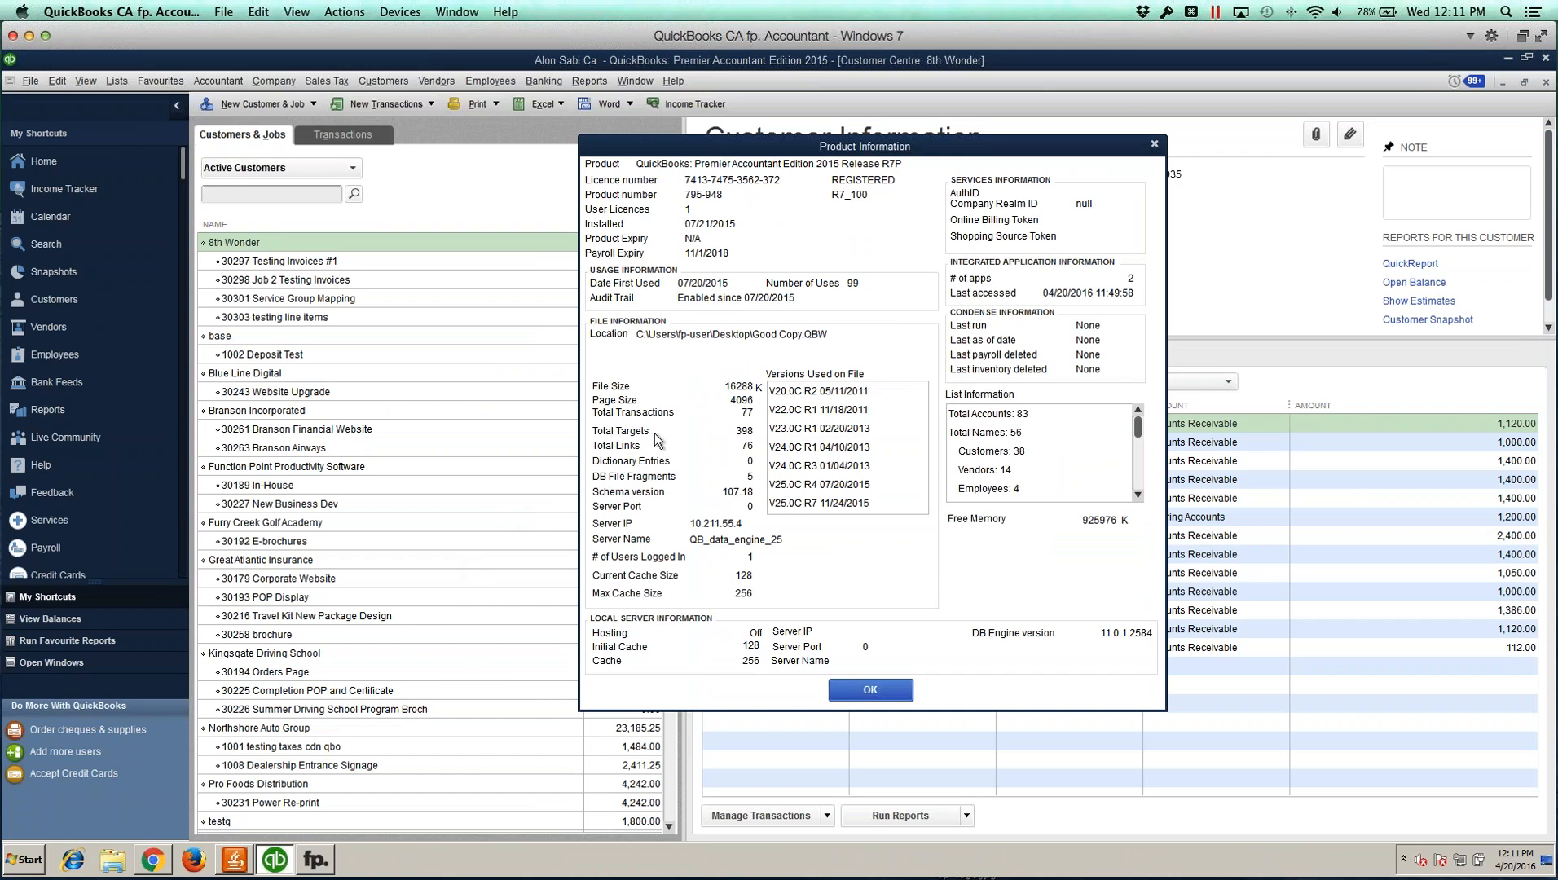
{"action": "left_click", "coordinate": [823, 333]}
{"action": "left_click_drag", "start_coordinate": [822, 332], "coordinate": [649, 336]}
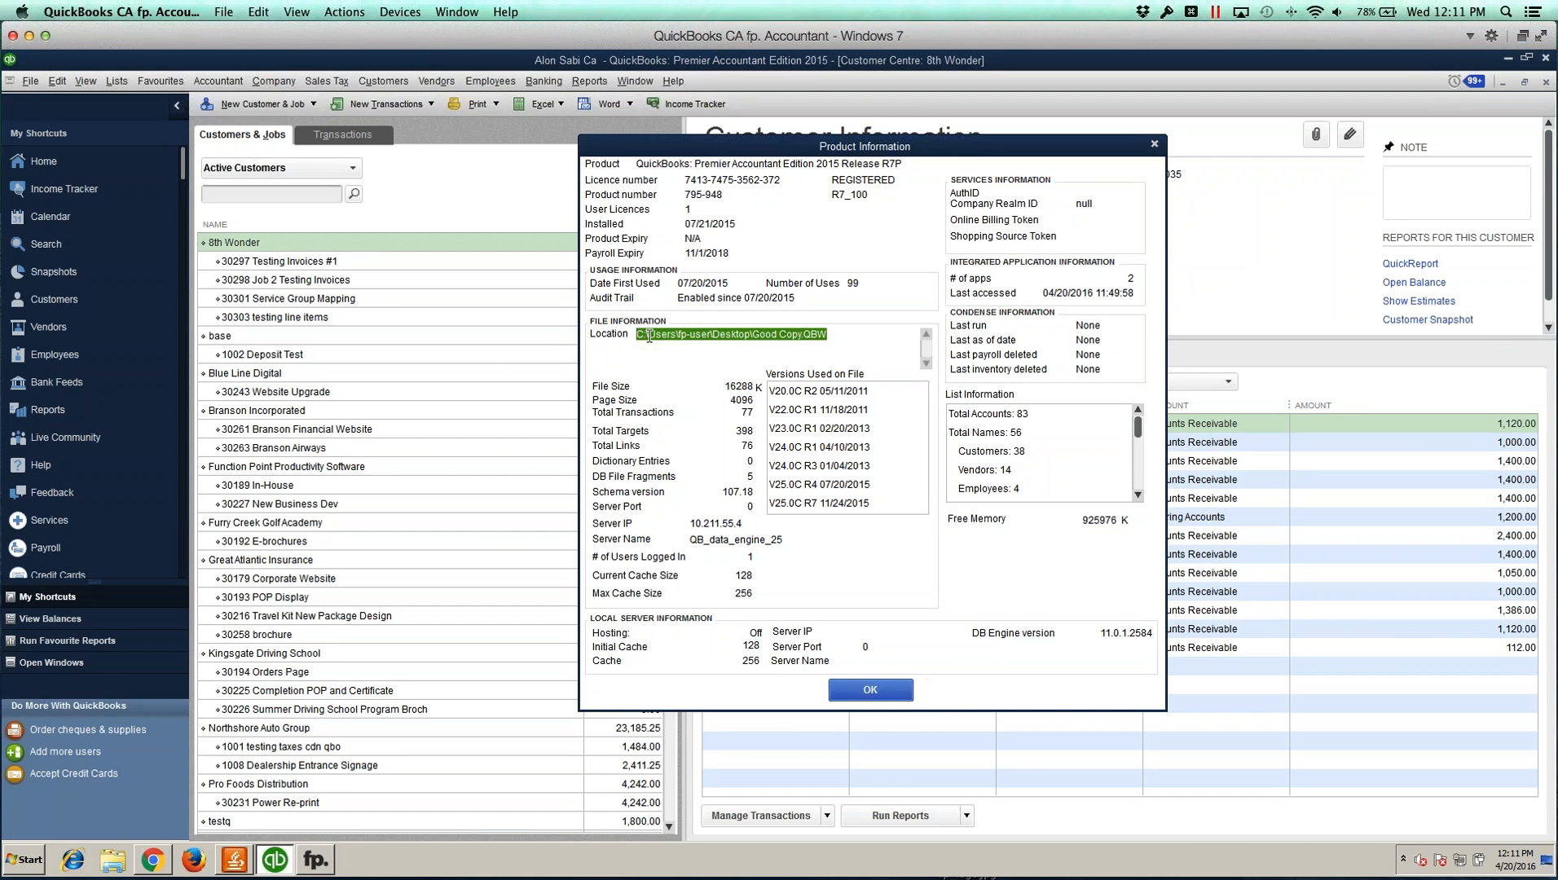
{"action": "left_click", "coordinate": [876, 687]}
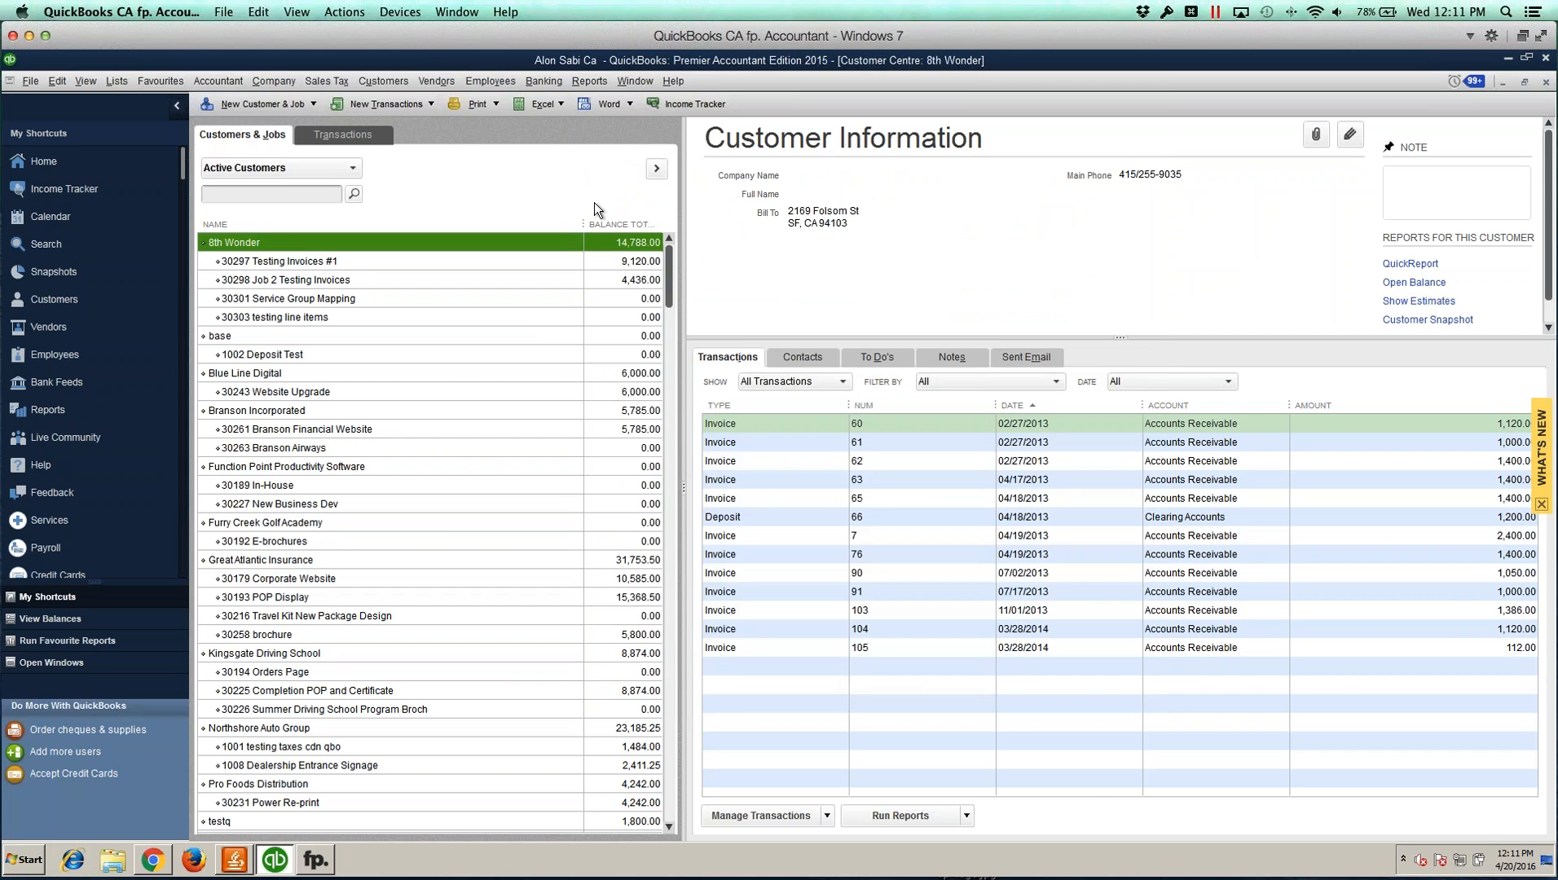
Step: Minimize QuickBooks and accept the security certificate alert to proceed
{"action": "left_click", "coordinate": [1506, 57]}
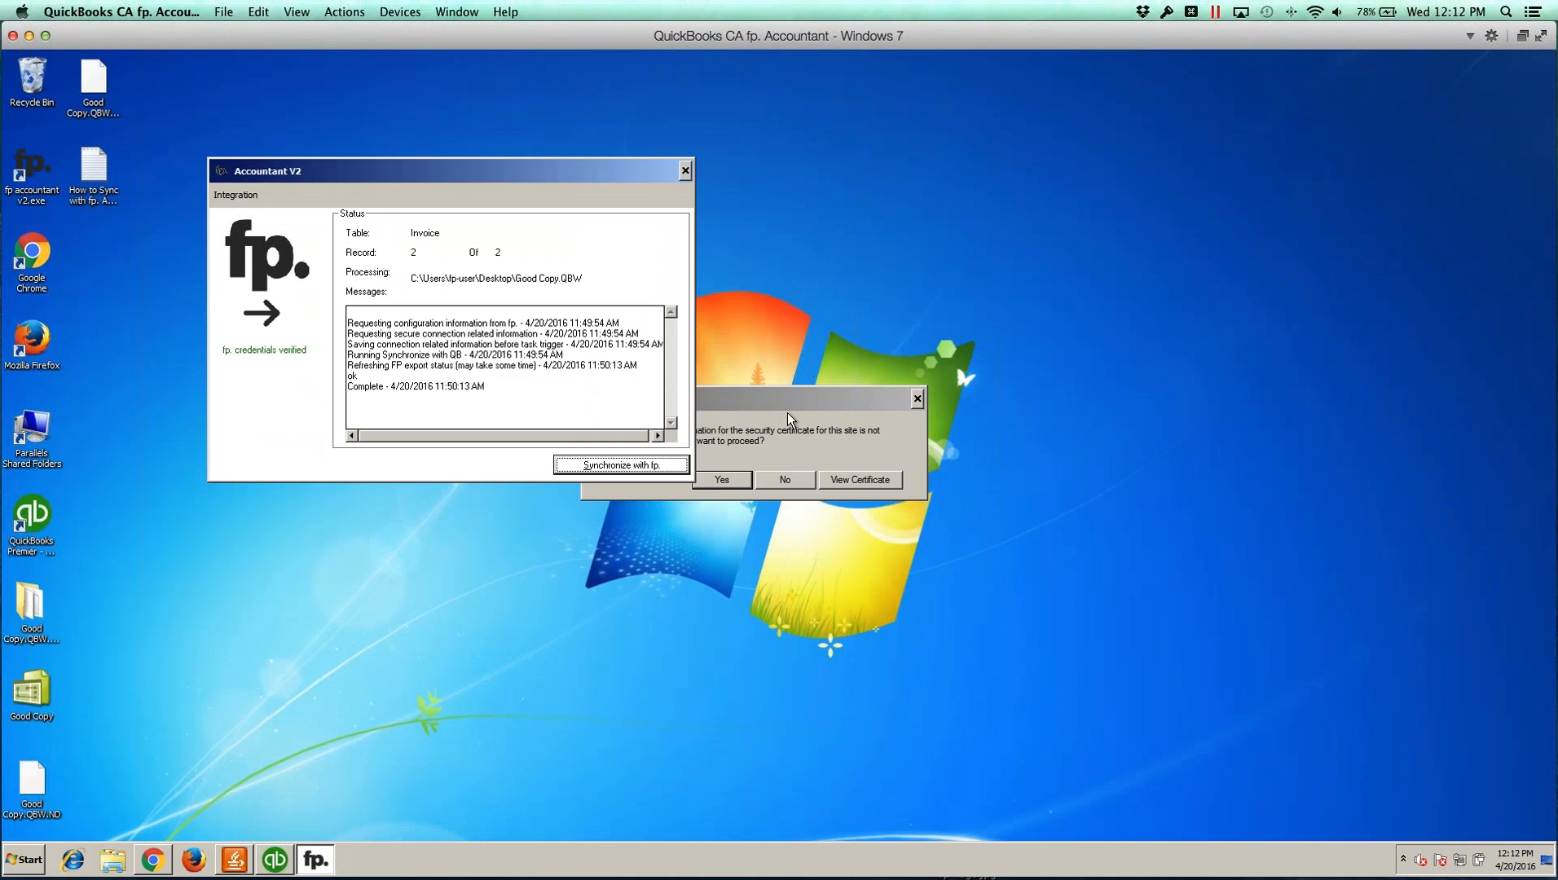
{"action": "left_click", "coordinate": [779, 409]}
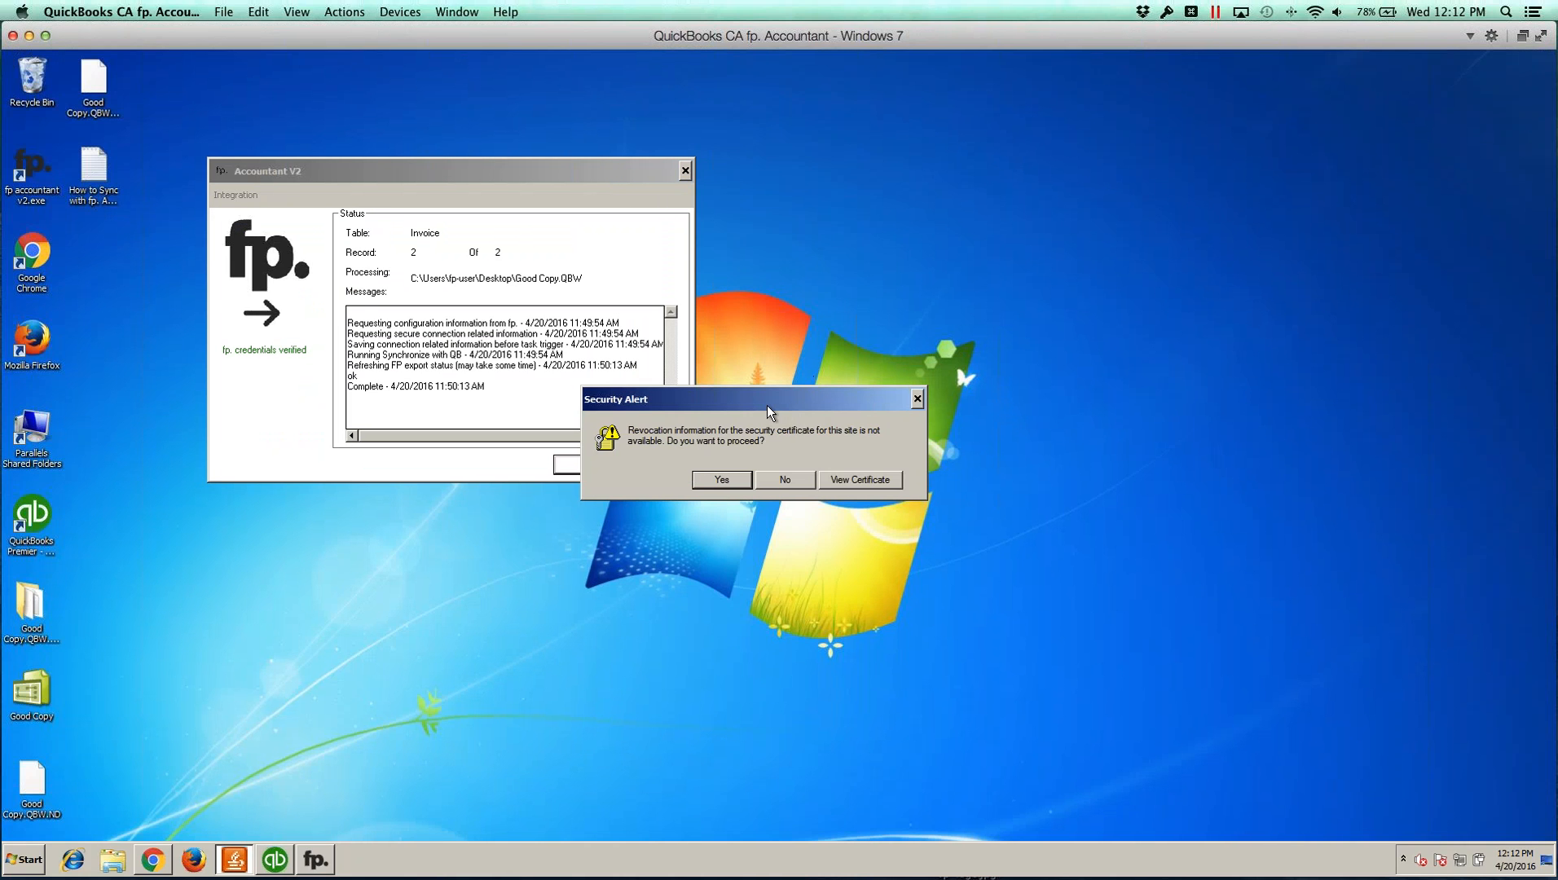
{"action": "left_click", "coordinate": [727, 479]}
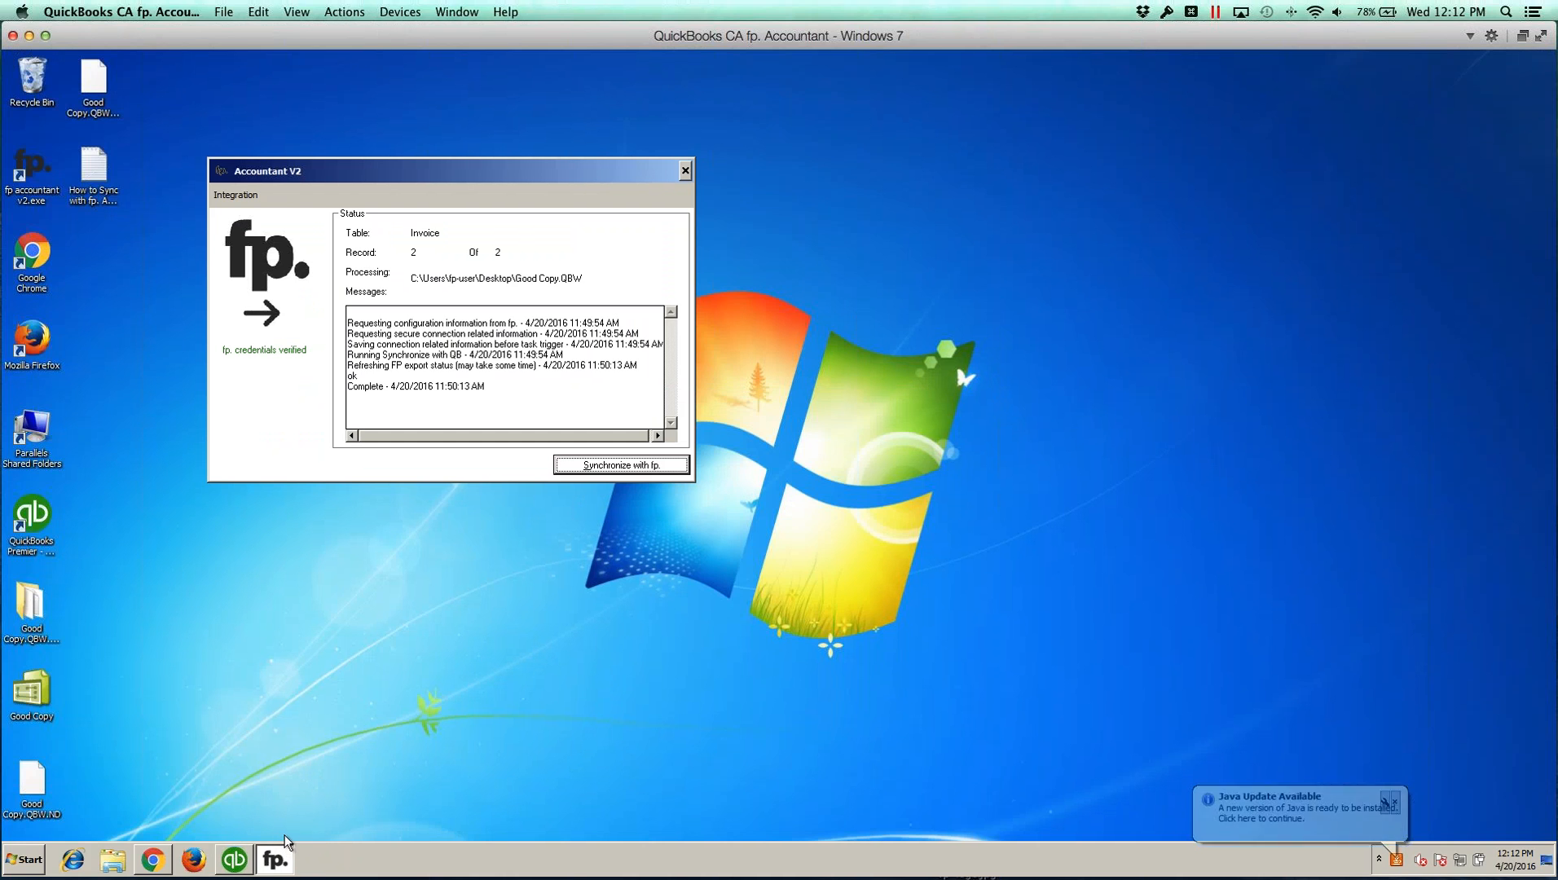
Step: Save the QB File Location C:\Users\fp-user\Desktop\Good Copy.QBW on the Set QuickBooks File Path page
{"action": "left_click", "coordinate": [147, 865]}
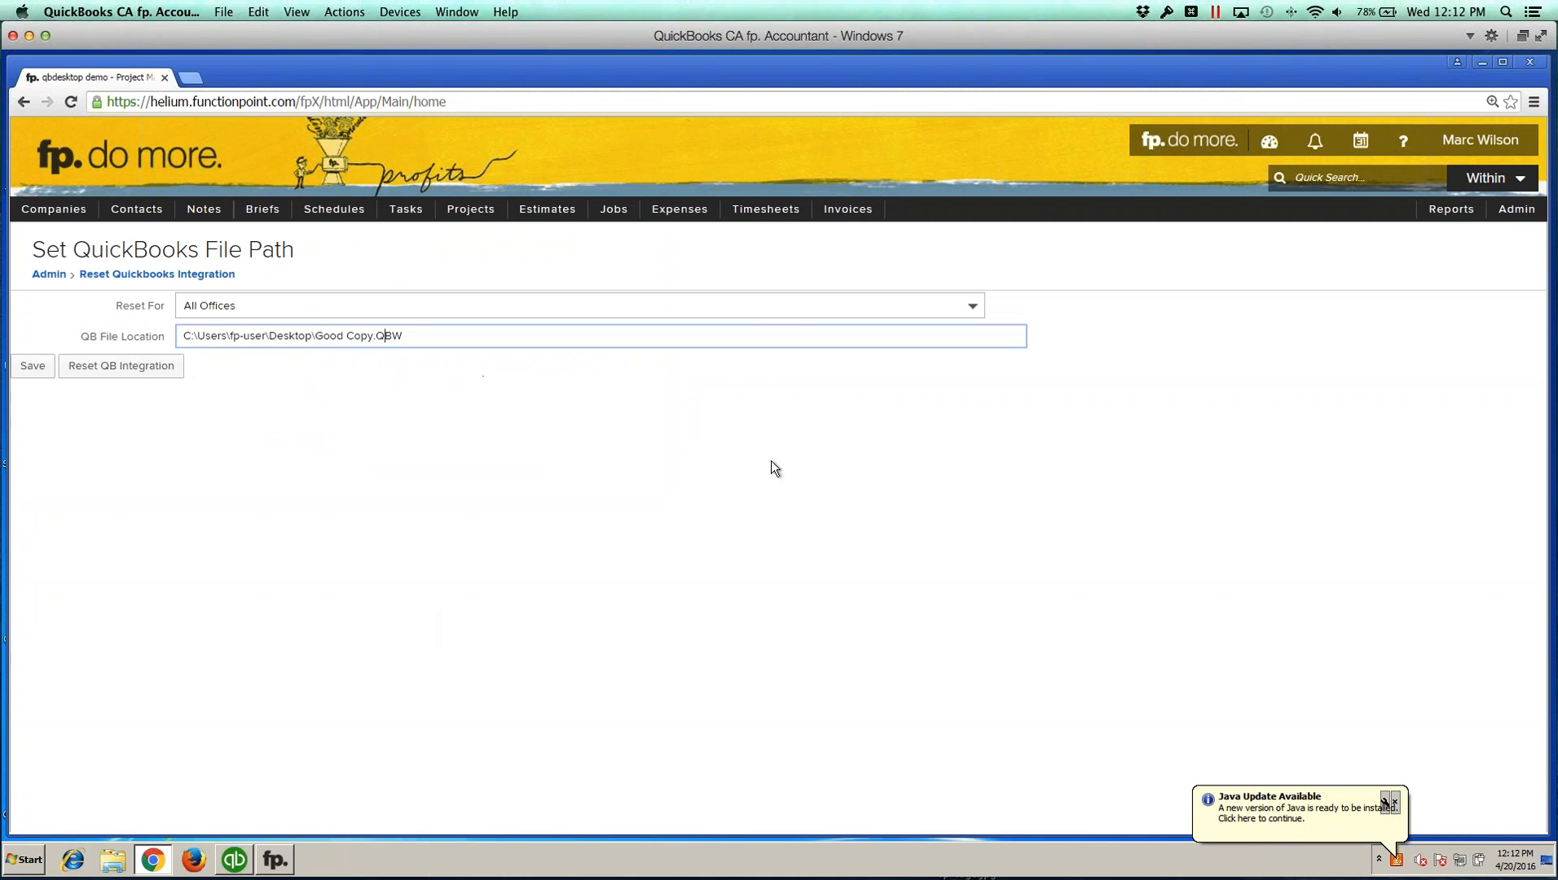
{"action": "left_click", "coordinate": [305, 336]}
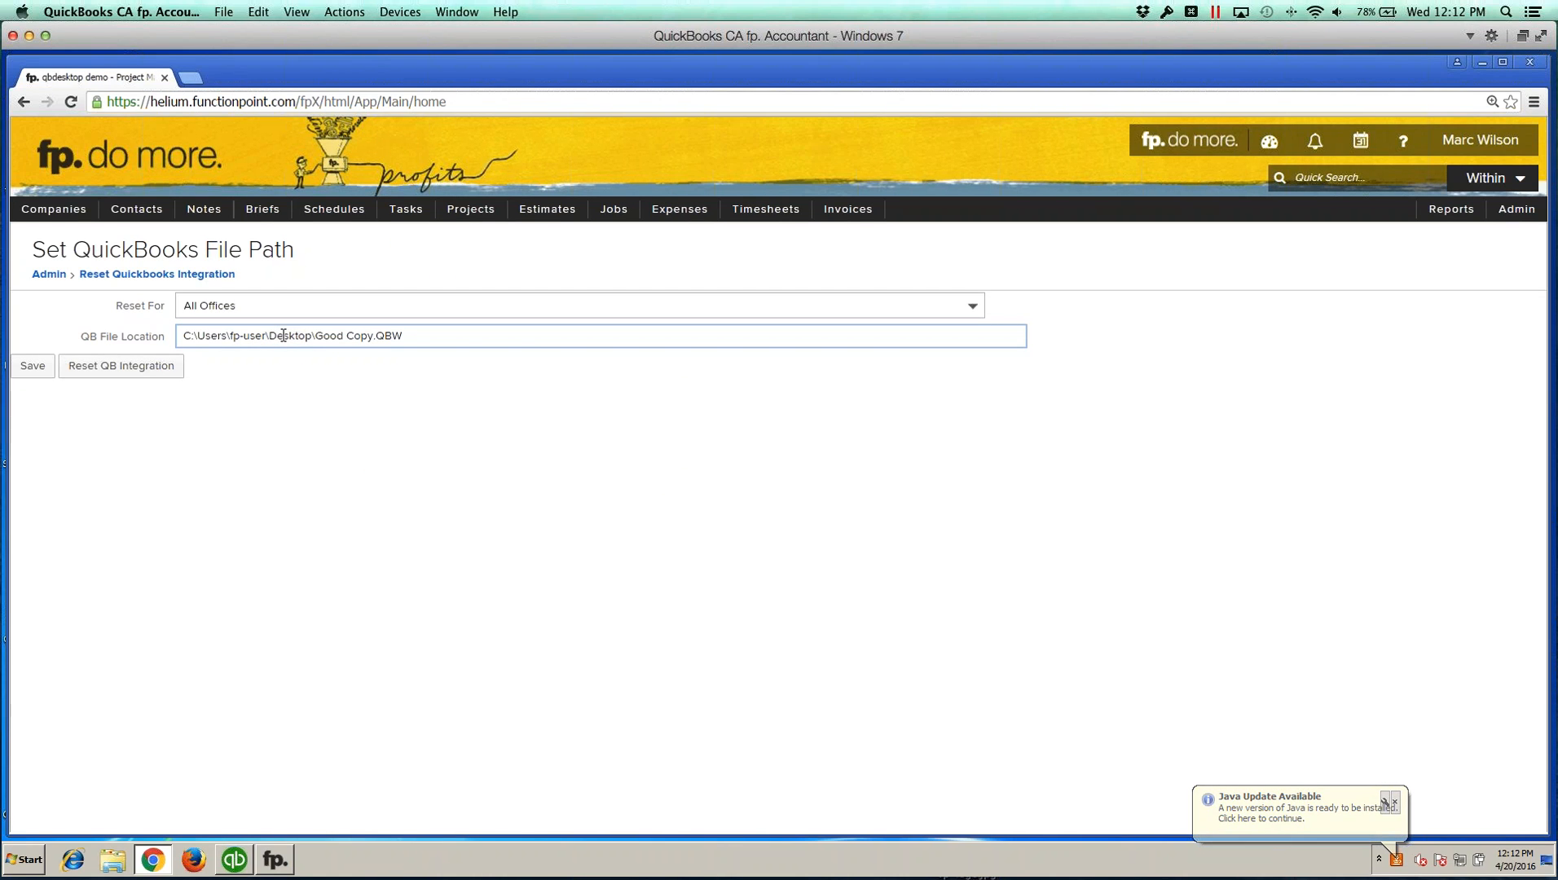
{"action": "left_click", "coordinate": [33, 366]}
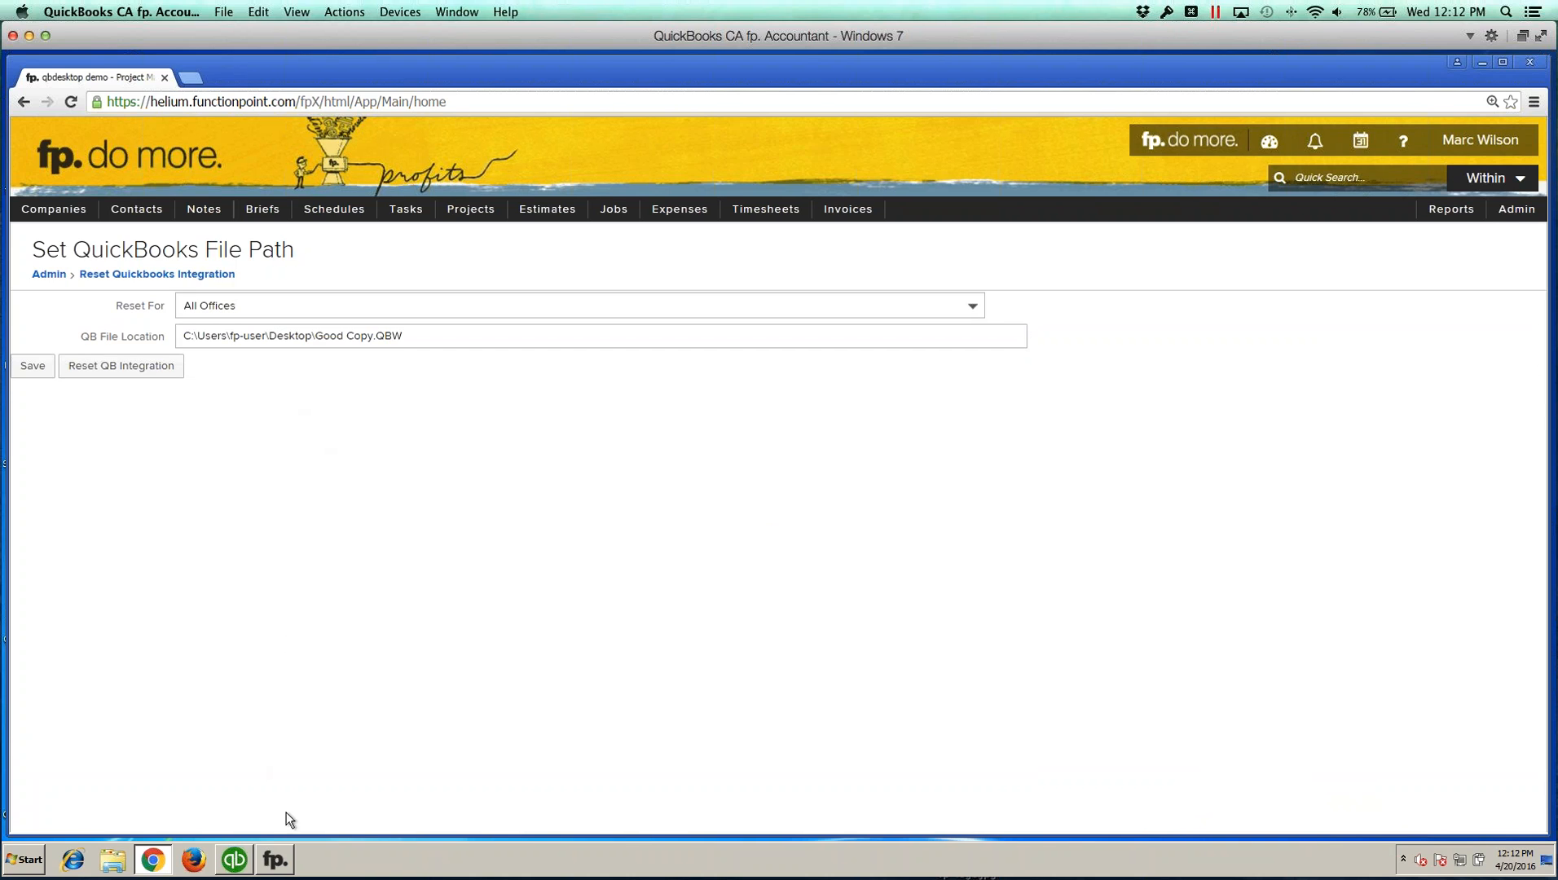
Step: Bring up fp. Accountant V2, move its window, and review the Integration menu options
{"action": "left_click", "coordinate": [274, 862]}
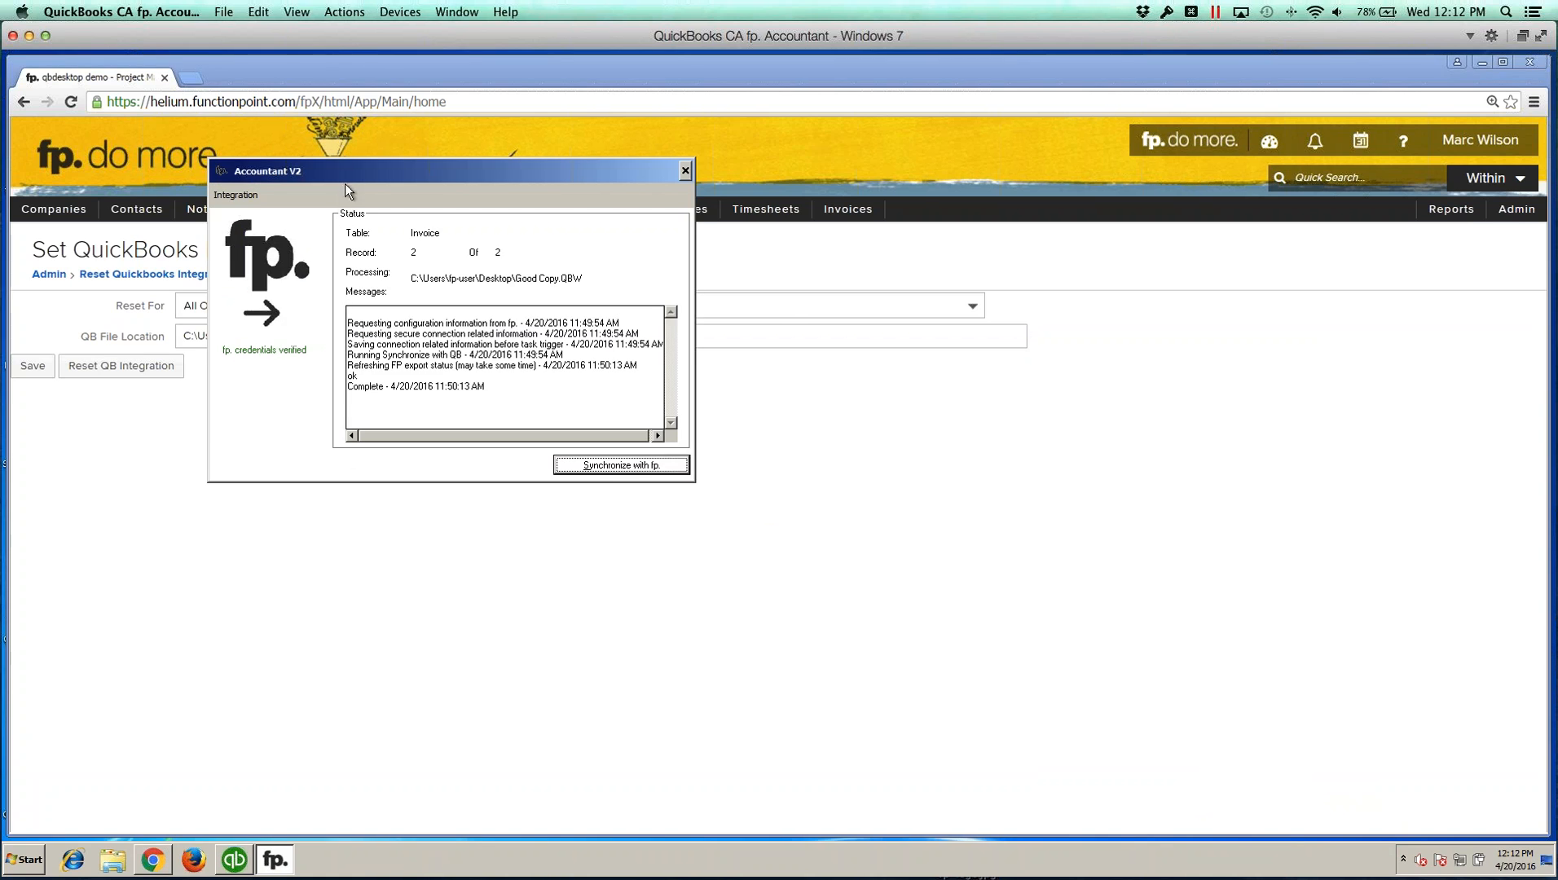
{"action": "left_click_drag", "start_coordinate": [364, 177], "coordinate": [581, 210]}
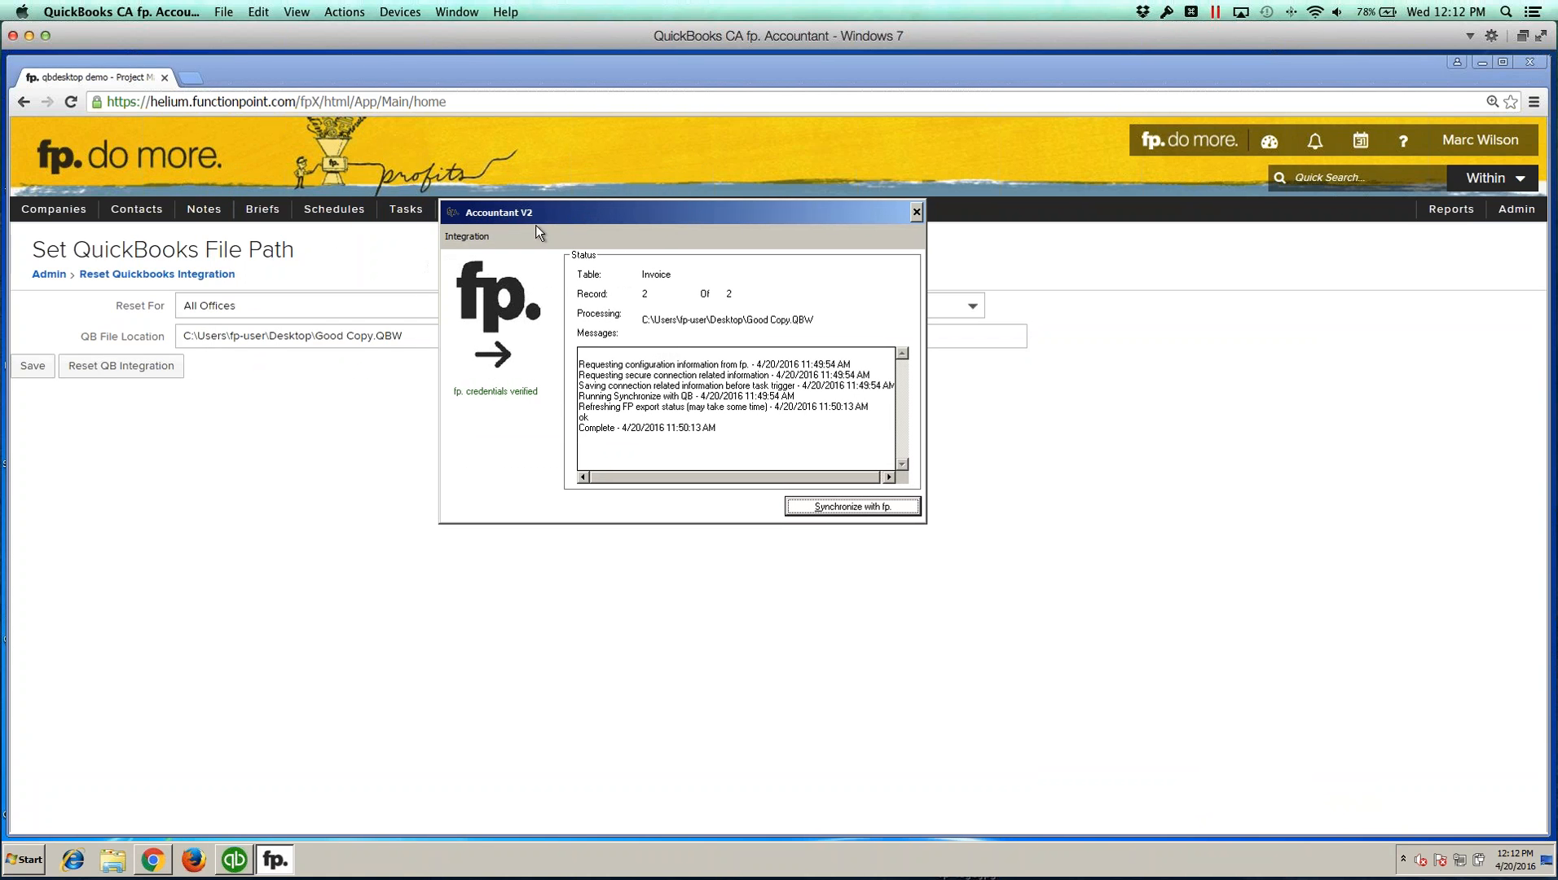
{"action": "left_click", "coordinate": [469, 237]}
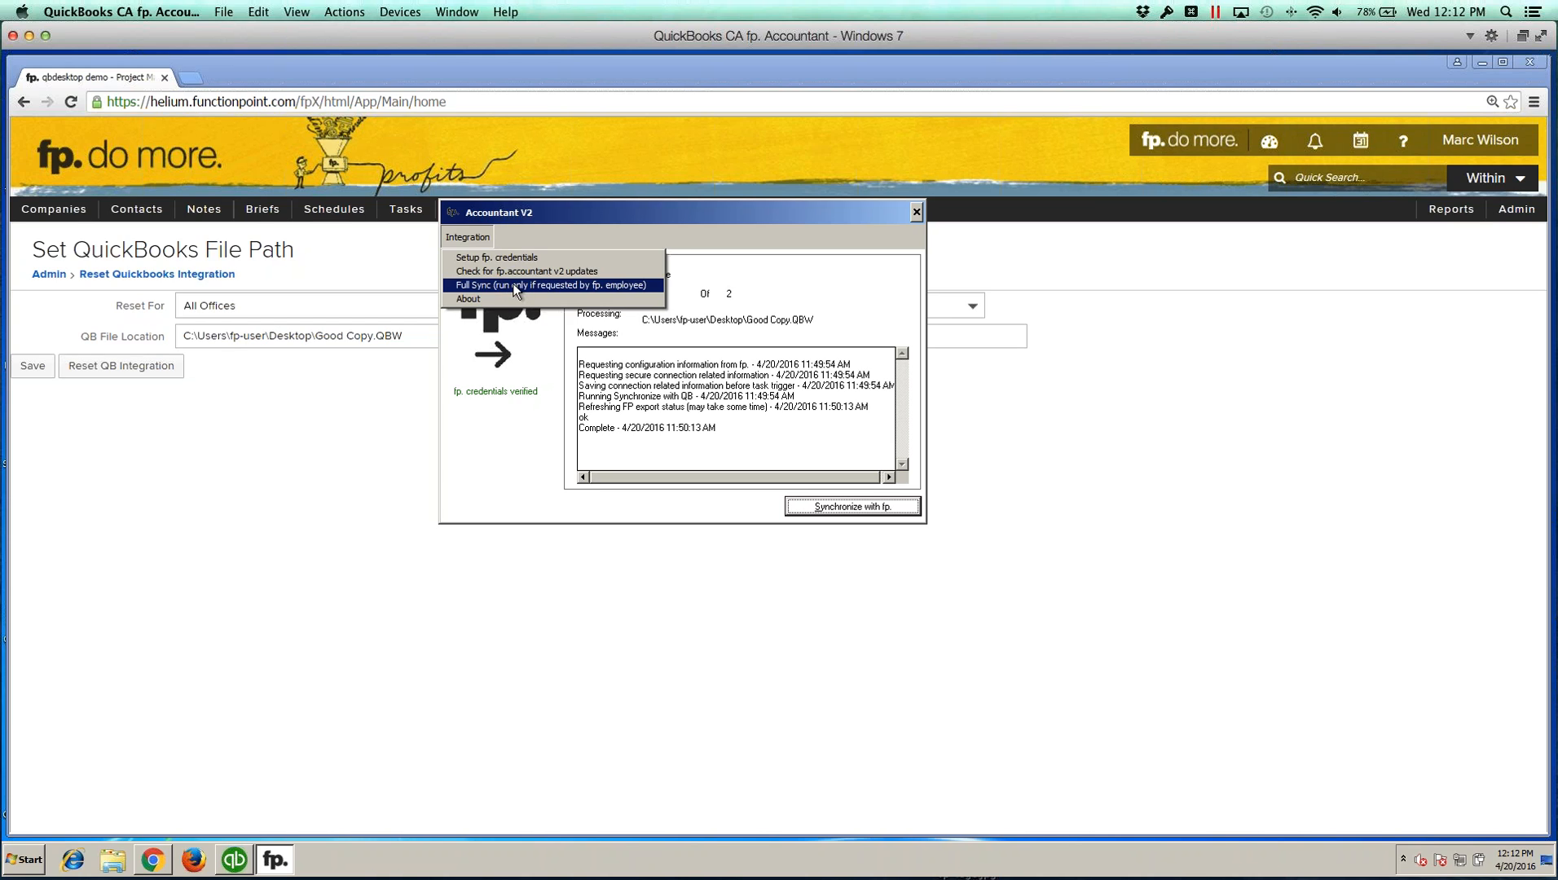
{"action": "left_click", "coordinate": [479, 488]}
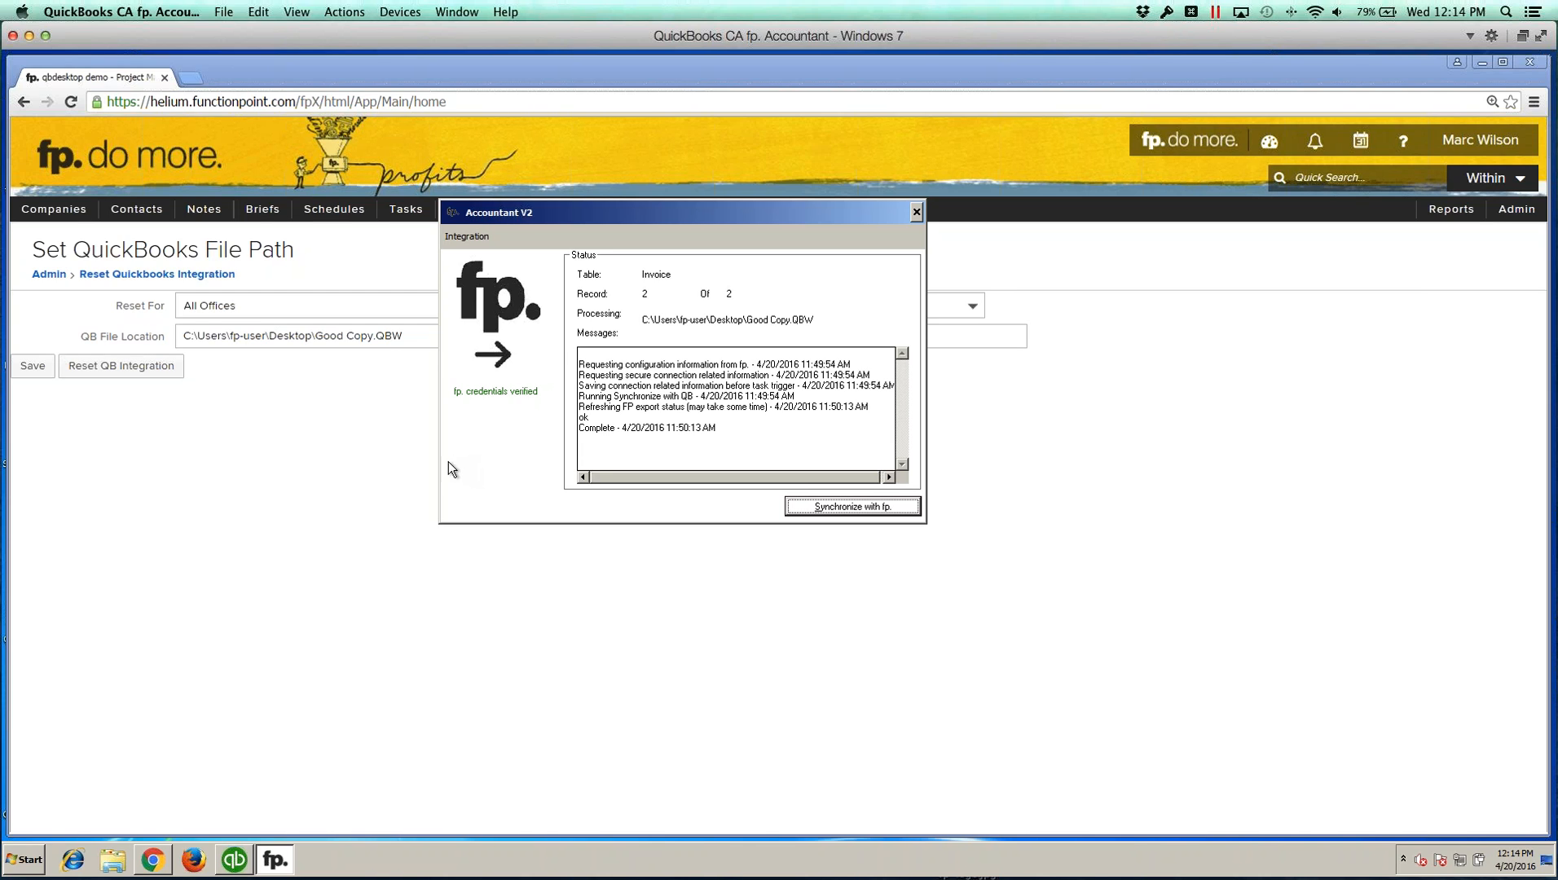
Step: Open qb.functionpoint.com in a new tab to view the desktop integration download page, then close the tab
{"action": "left_click", "coordinate": [193, 79]}
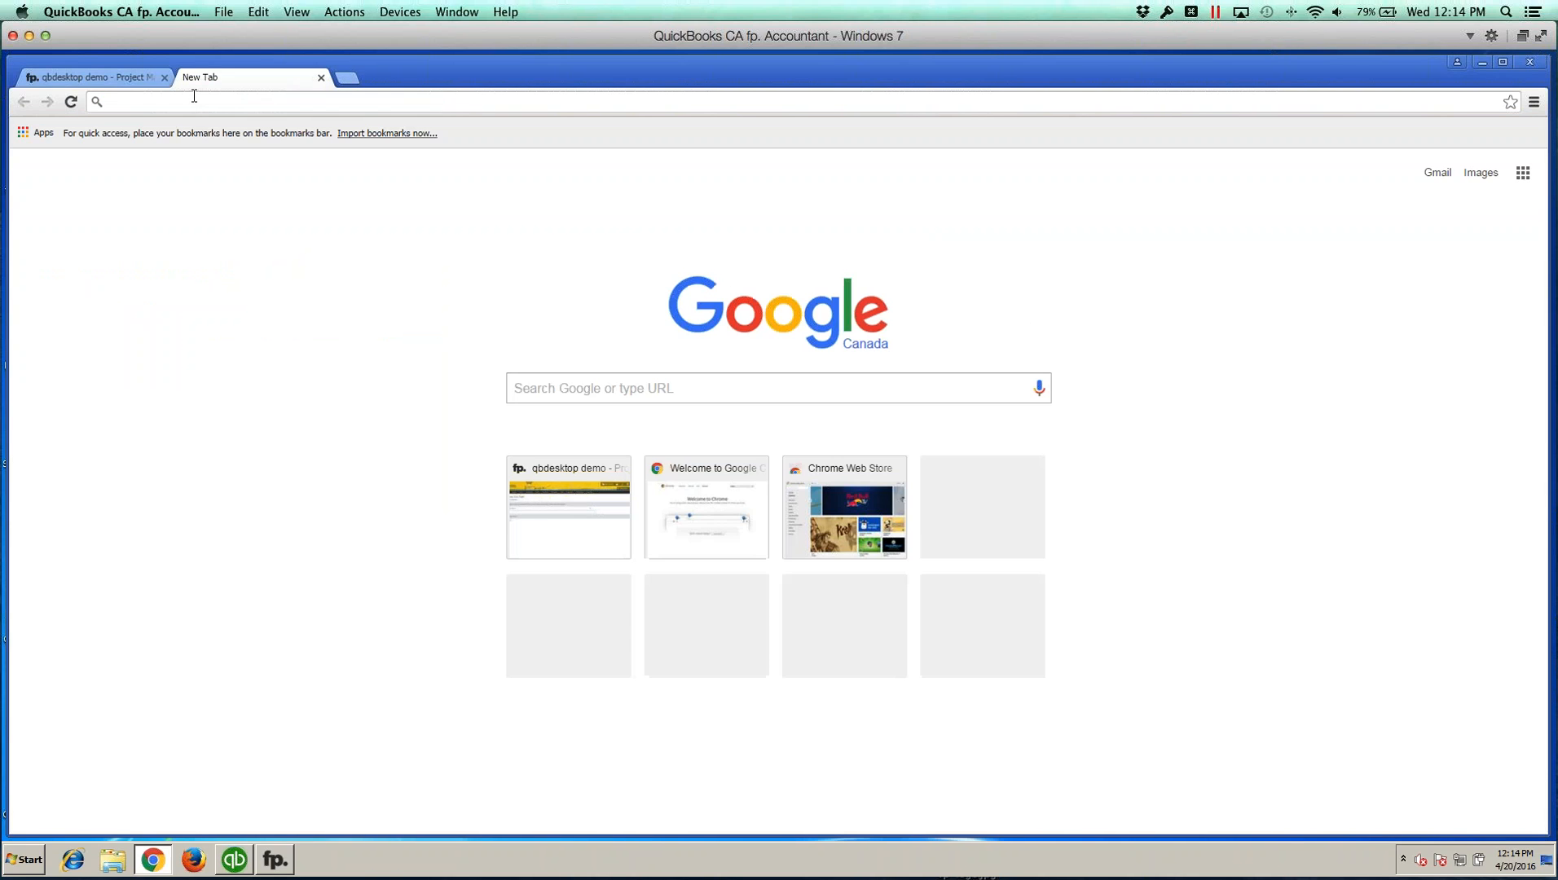
{"action": "type", "text": "qb.functionpoint.com"}
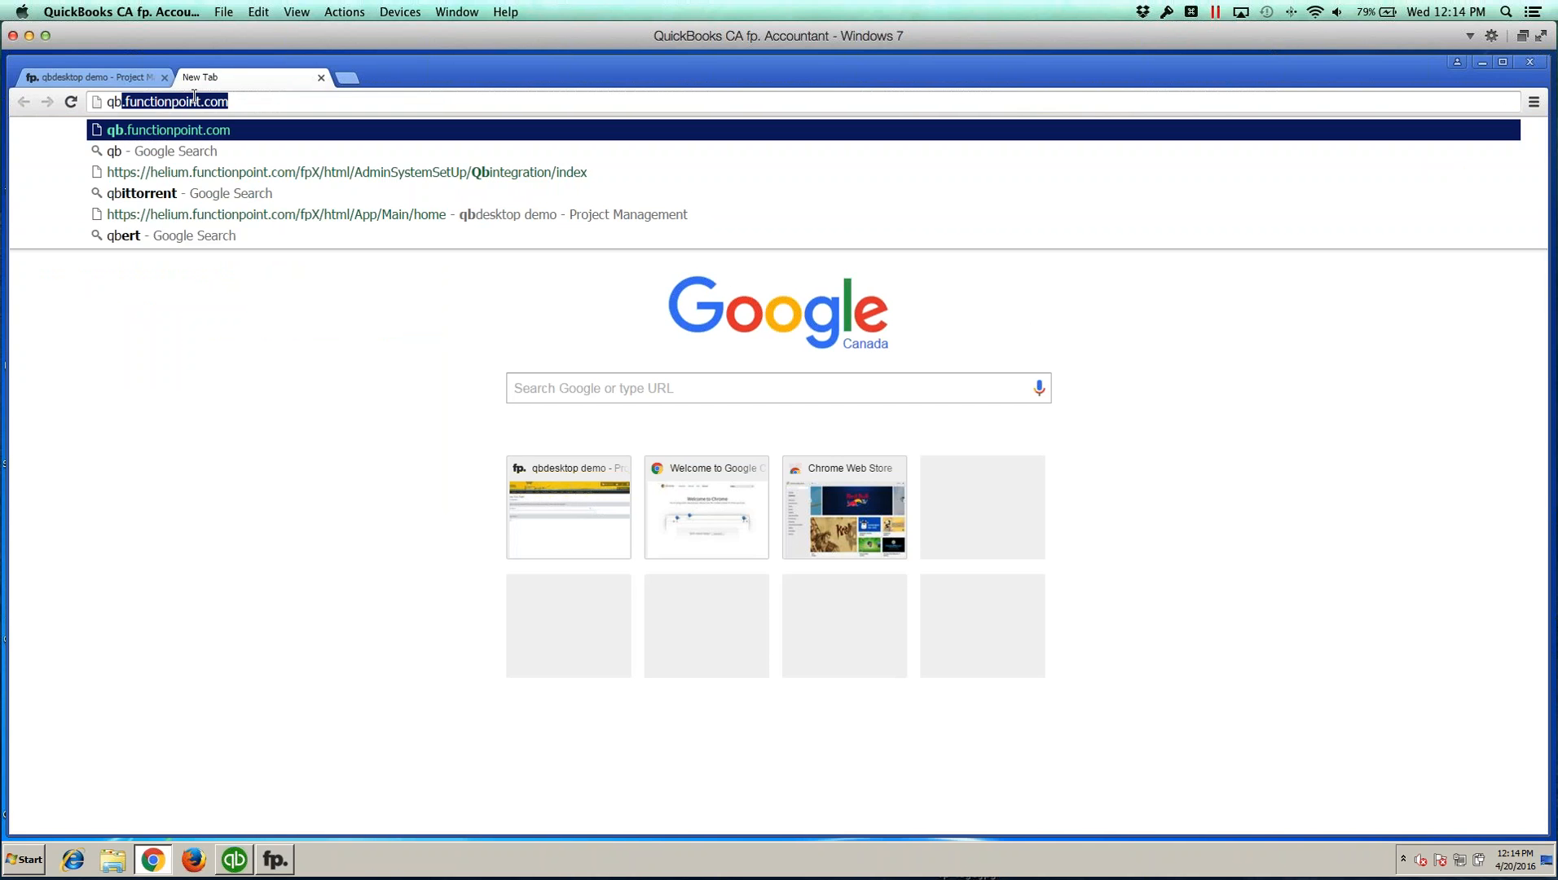
{"action": "key", "text": "Return"}
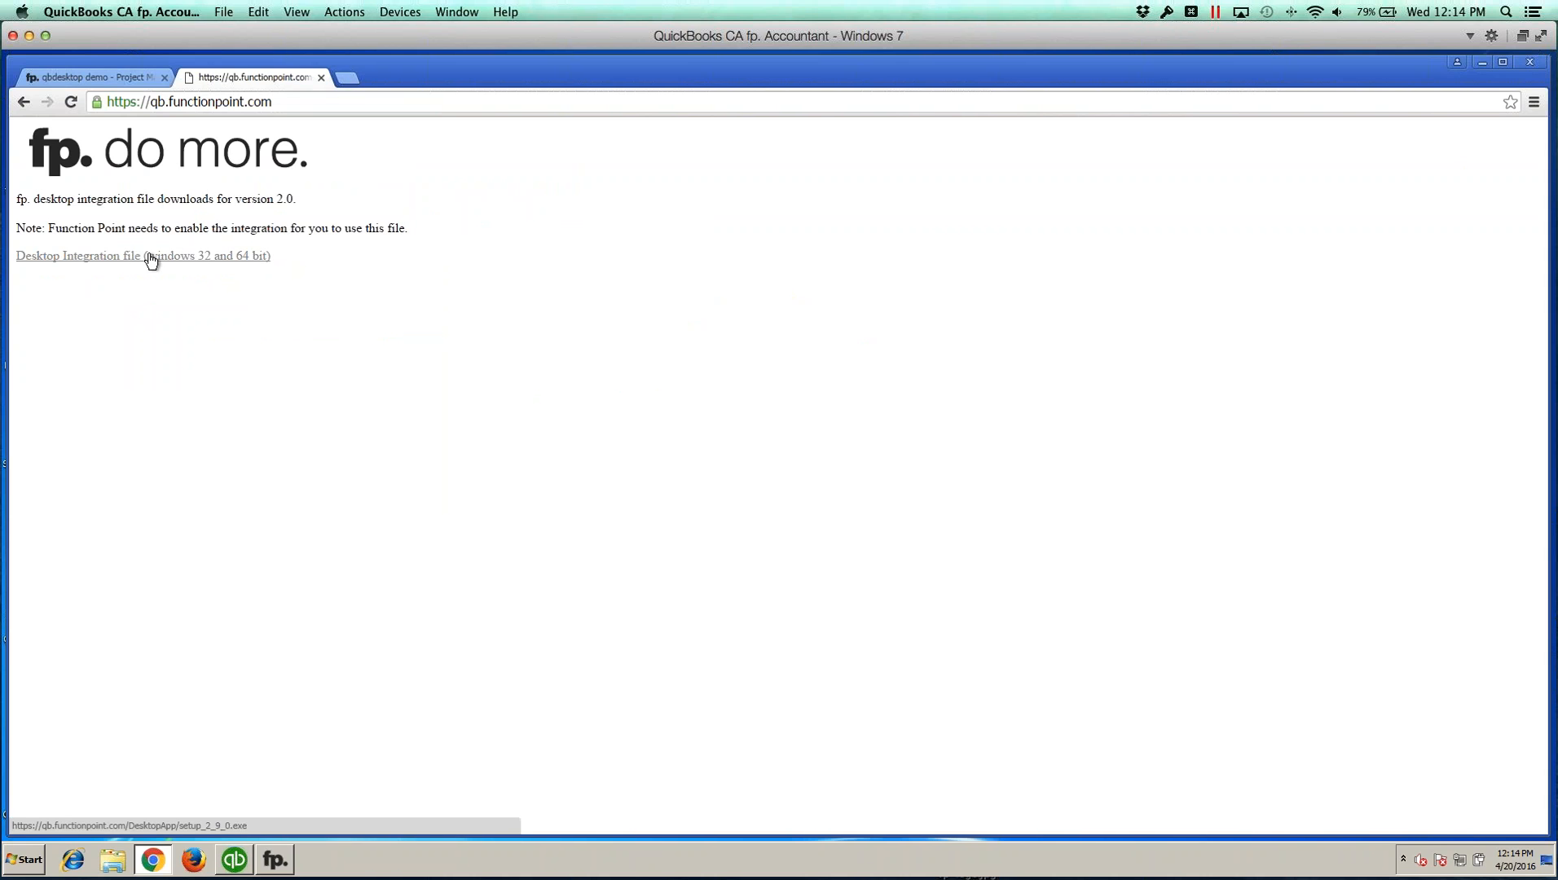
{"action": "left_click", "coordinate": [322, 78]}
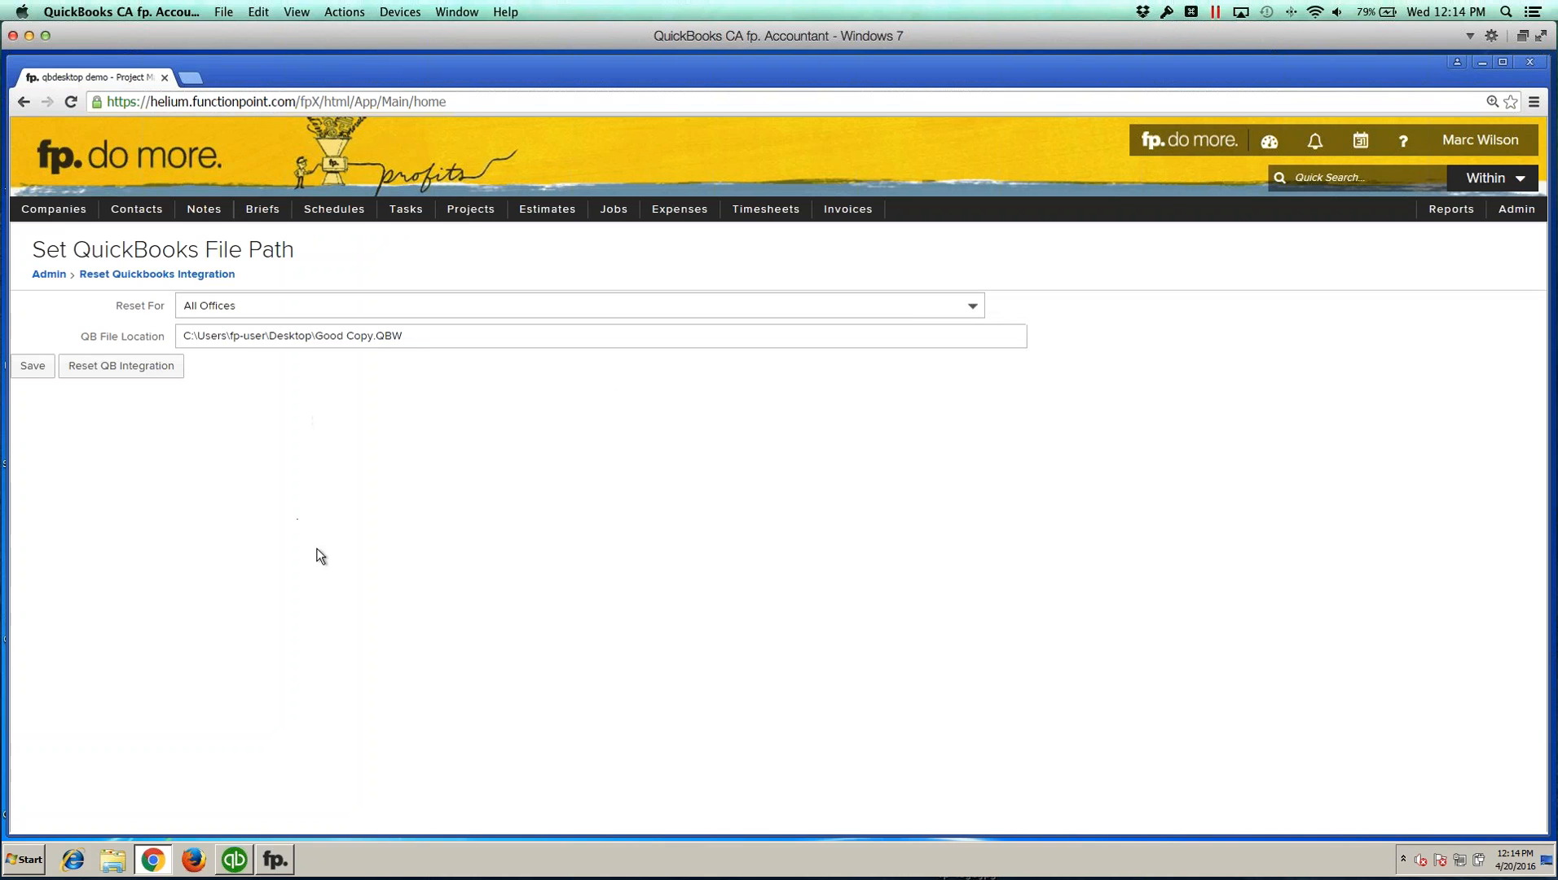
Step: Open the fp. credentials setup in fp. Accountant V2 and save the existing credentials
{"action": "left_click", "coordinate": [273, 862]}
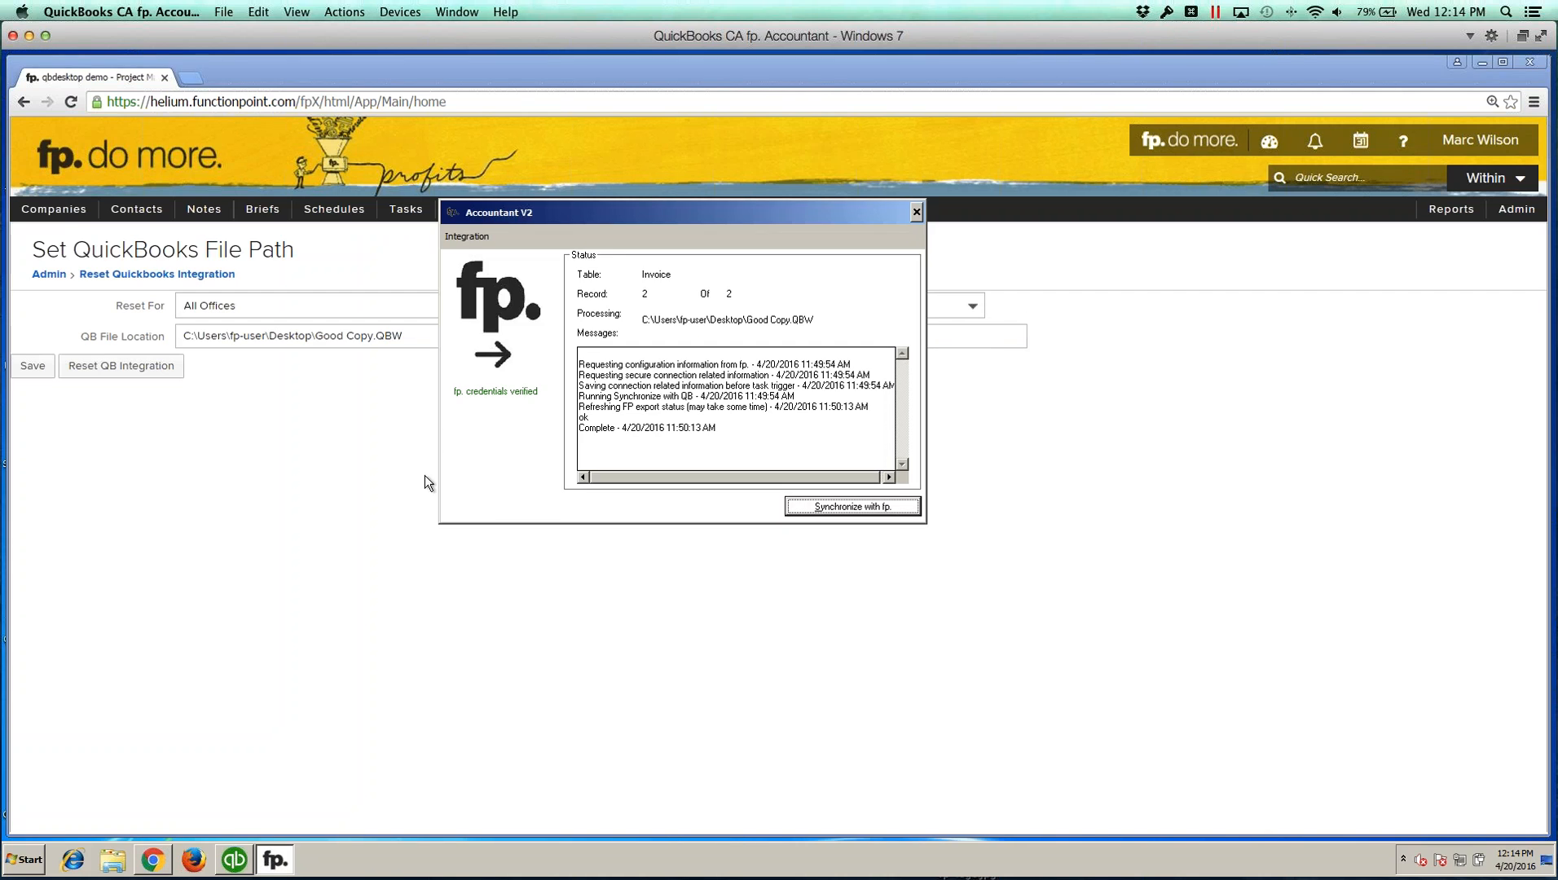
{"action": "left_click", "coordinate": [464, 237]}
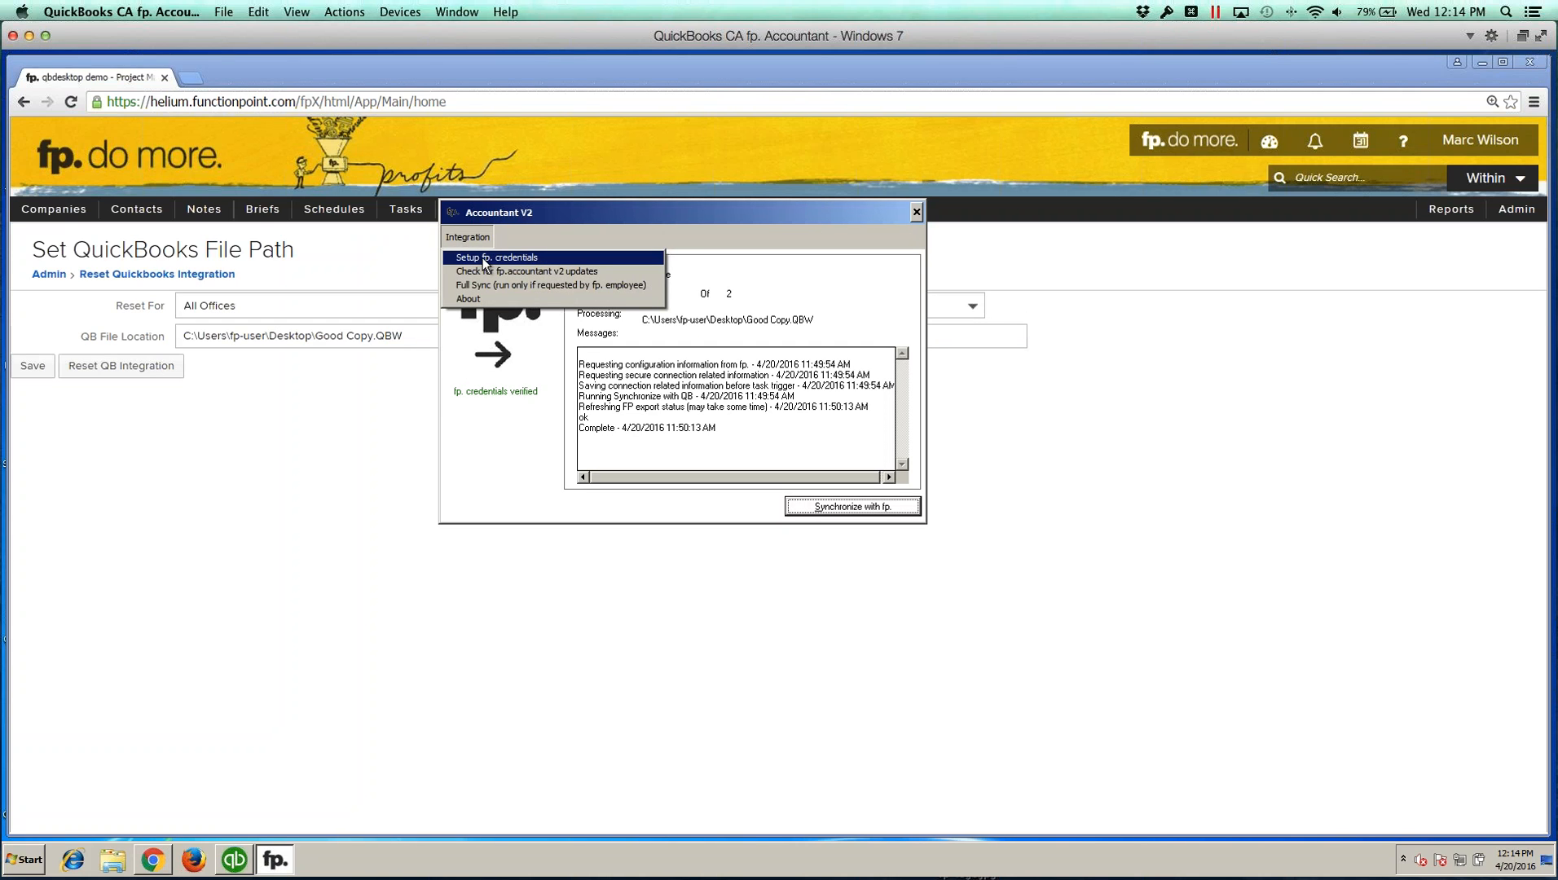
{"action": "left_click", "coordinate": [483, 258]}
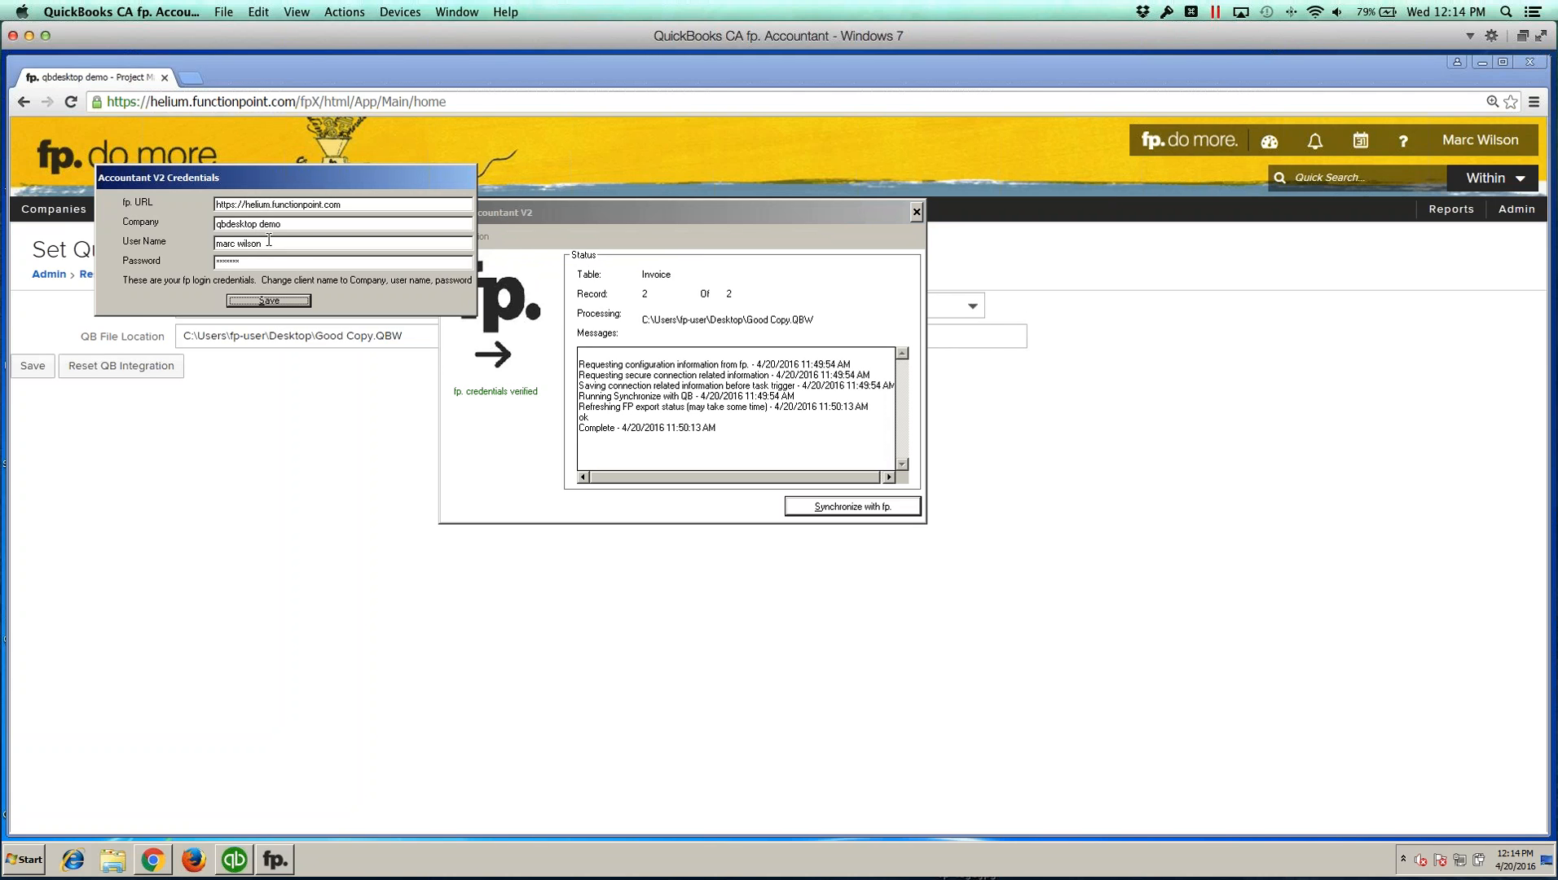
{"action": "left_click", "coordinate": [271, 299]}
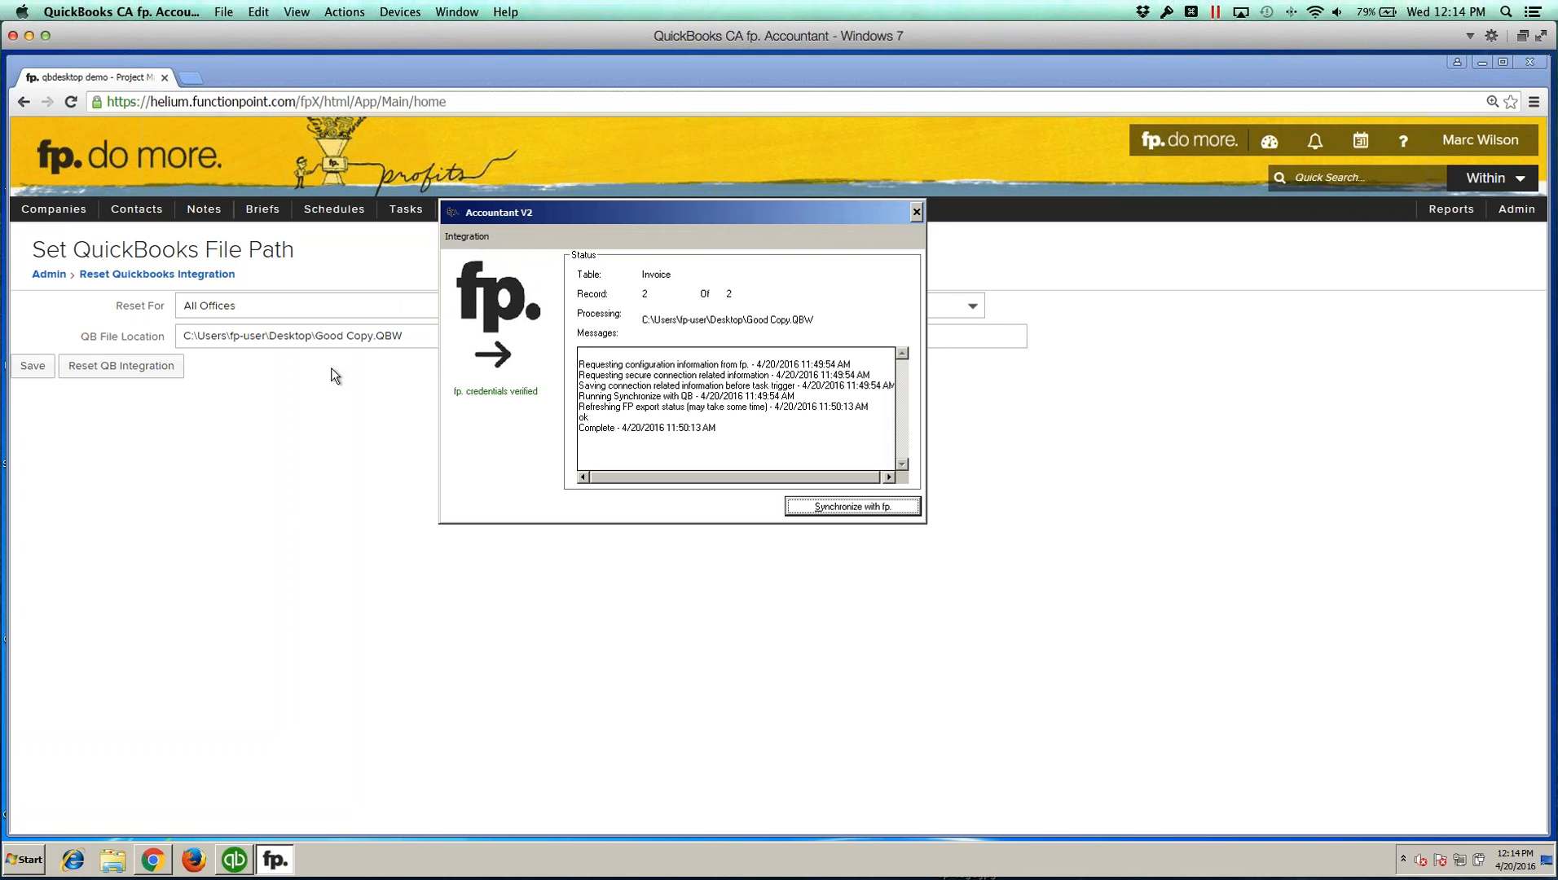
{"action": "left_click", "coordinate": [310, 366]}
{"action": "left_click", "coordinate": [307, 337]}
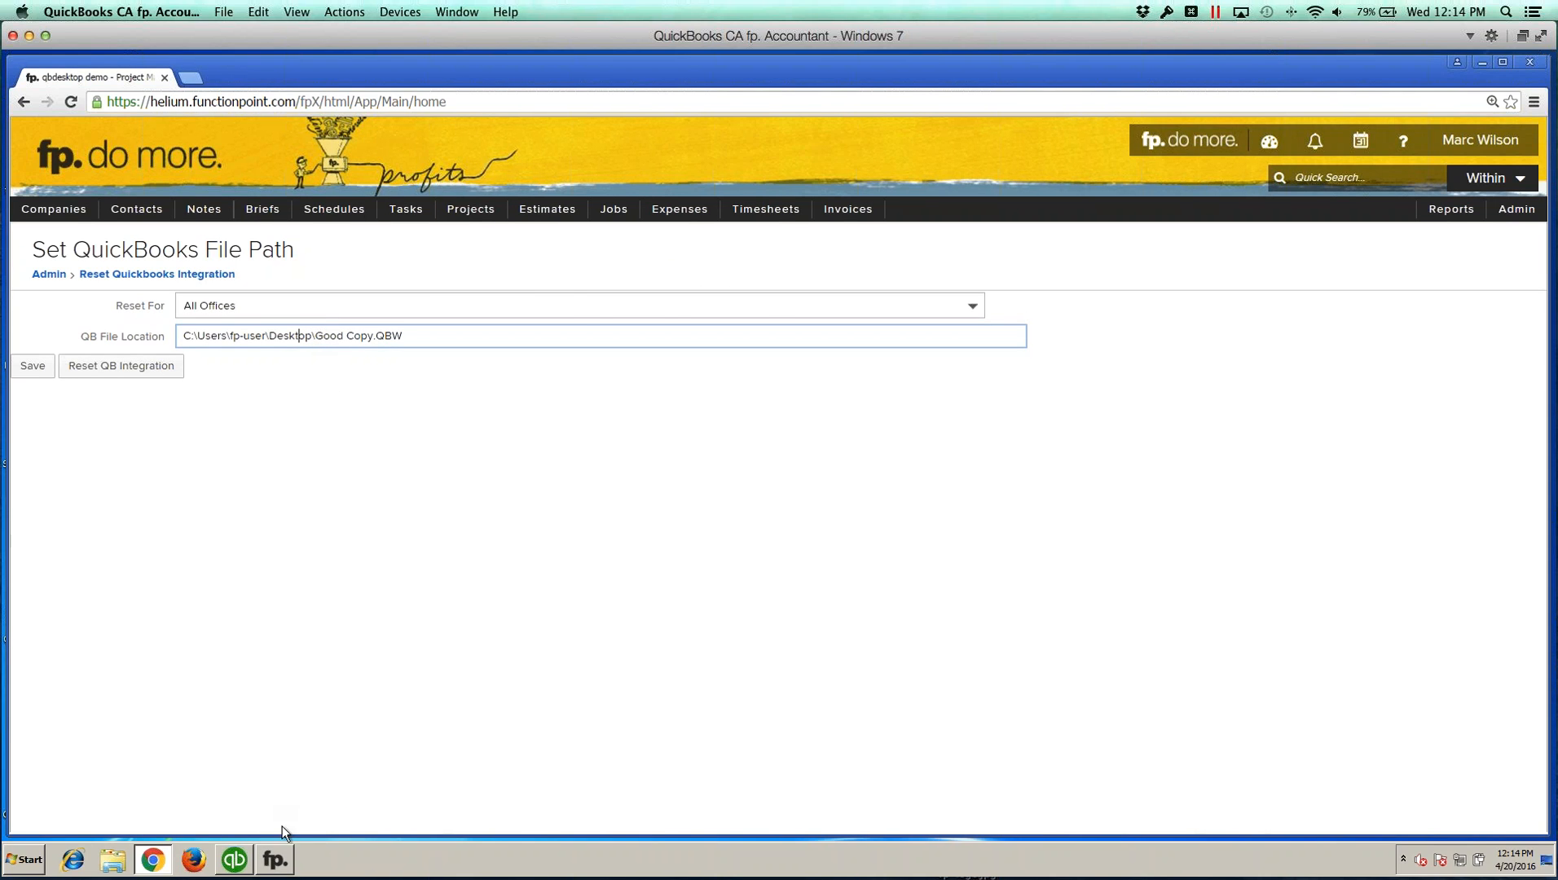
{"action": "left_click", "coordinate": [276, 860]}
{"action": "left_click", "coordinate": [463, 237]}
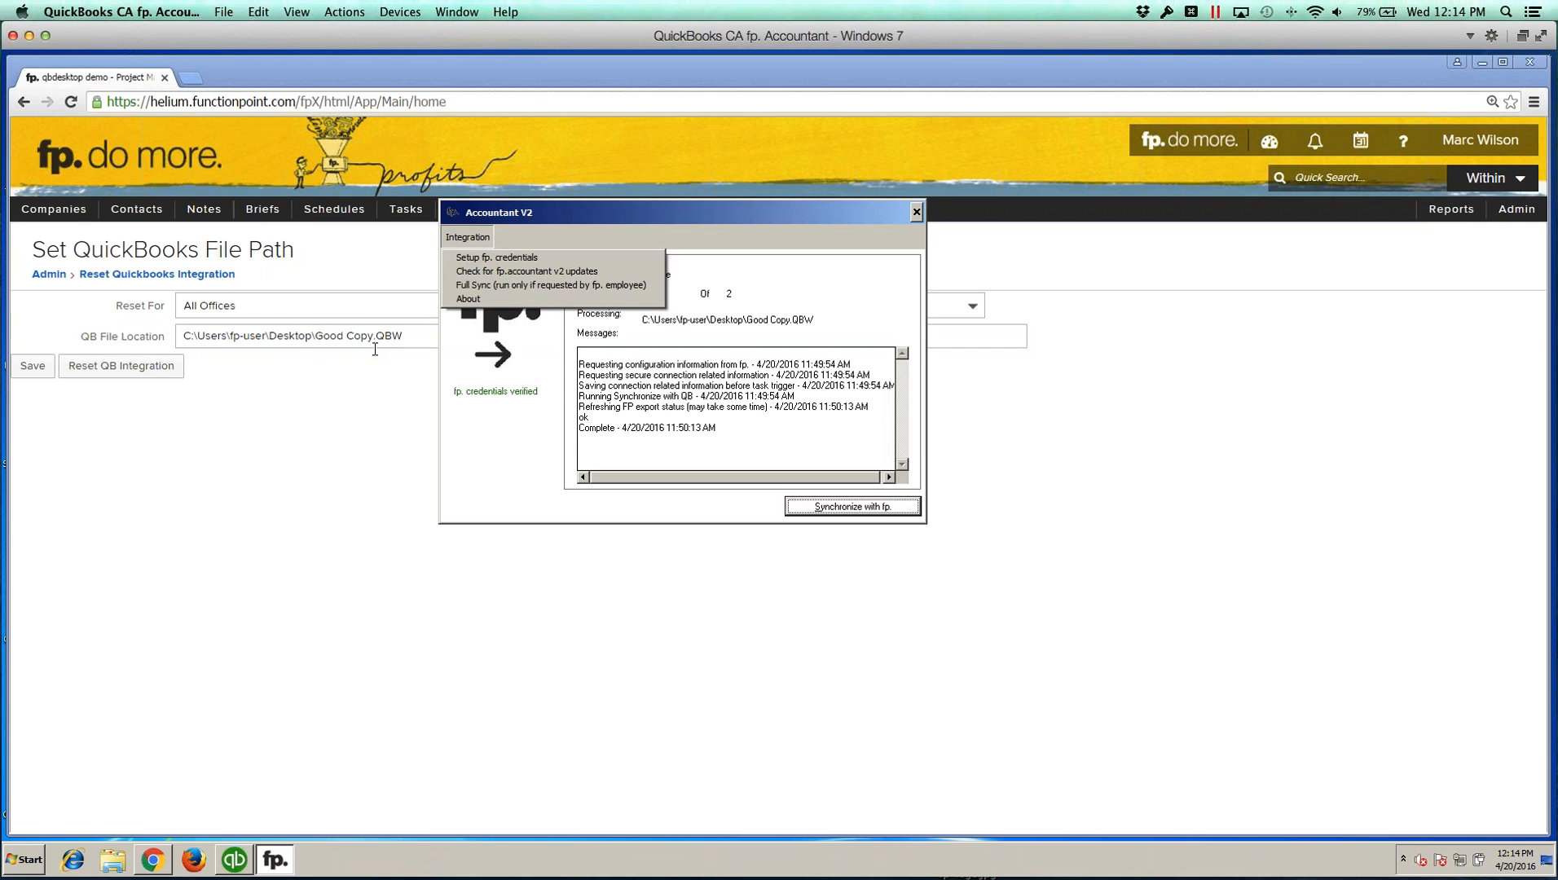
{"action": "left_click", "coordinate": [339, 395]}
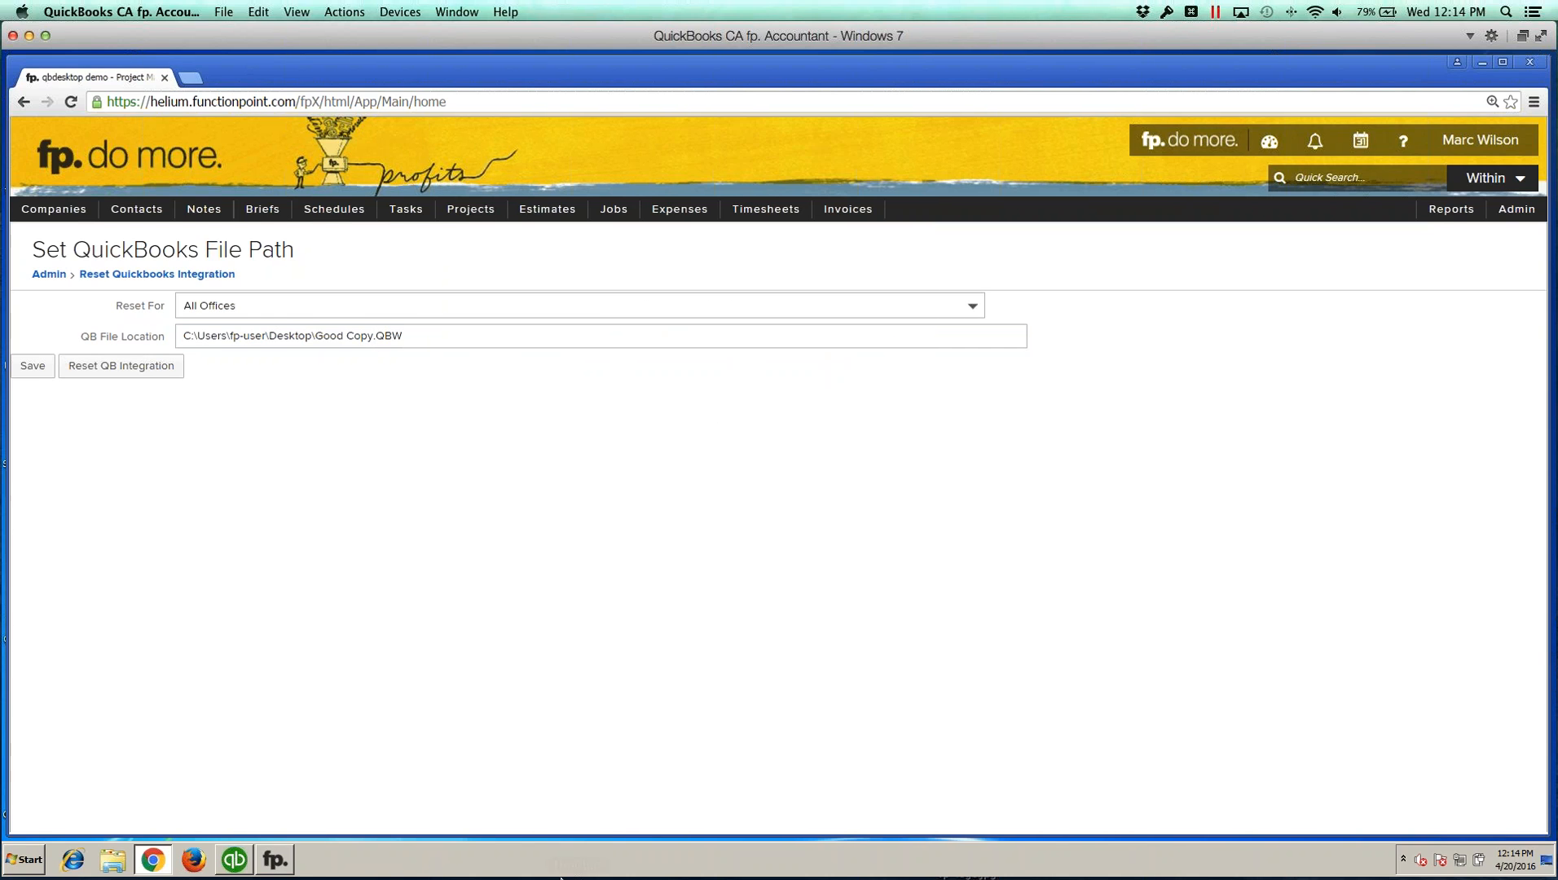
Step: Switch to Chrome on the Mac and open the QuickBooks Online Accountant client home page
{"action": "mouse_move", "coordinate": [556, 860]}
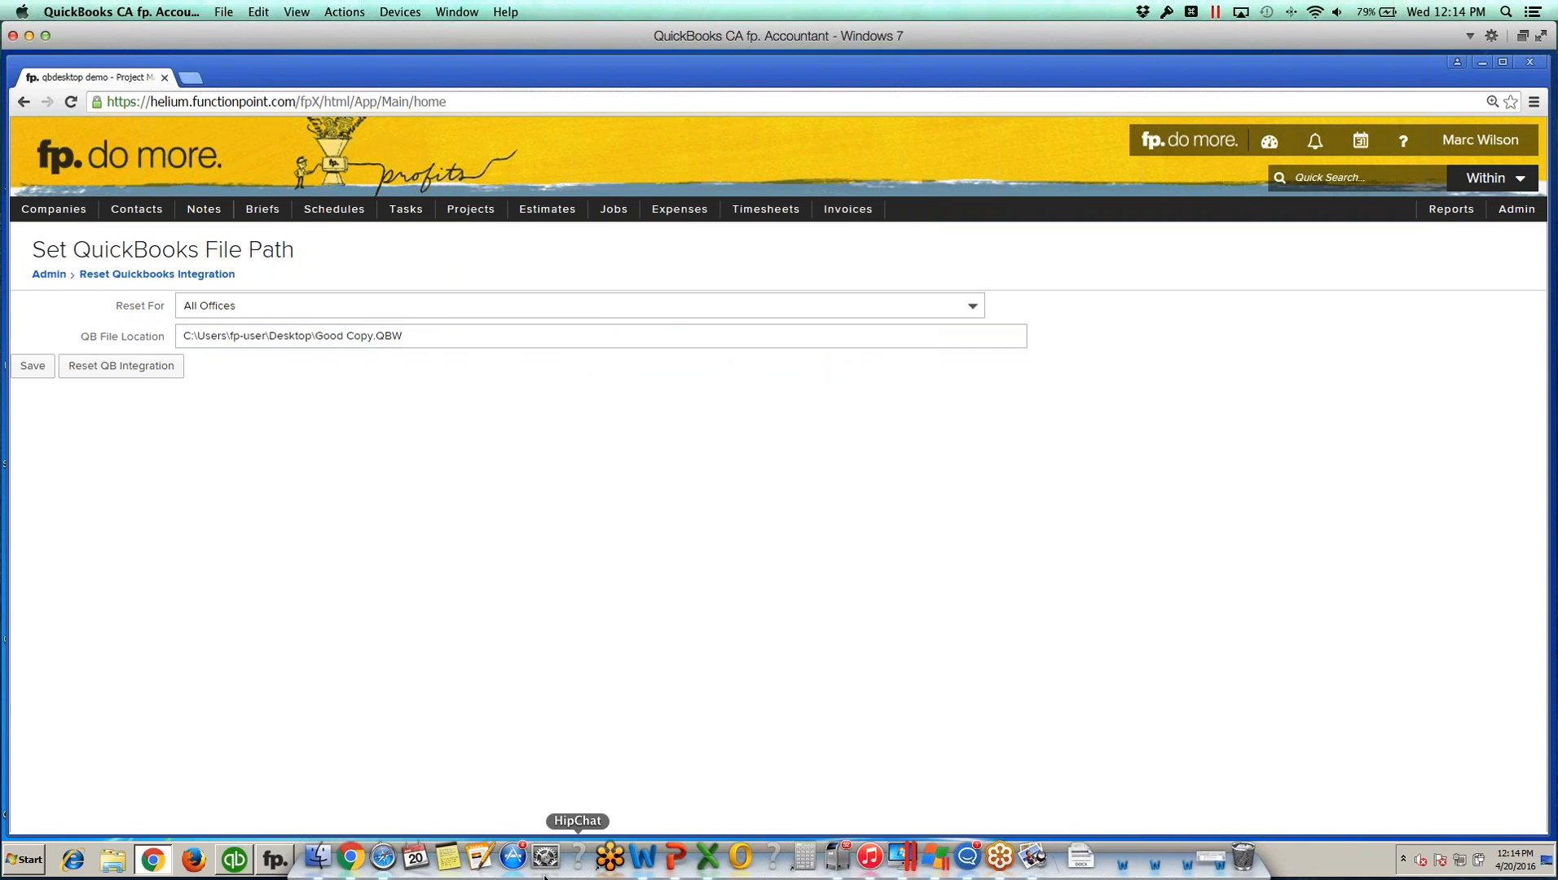
{"action": "left_click", "coordinate": [351, 860]}
{"action": "left_click_drag", "start_coordinate": [544, 79], "coordinate": [470, 37]}
{"action": "left_click_drag", "start_coordinate": [1269, 819], "coordinate": [1556, 875]}
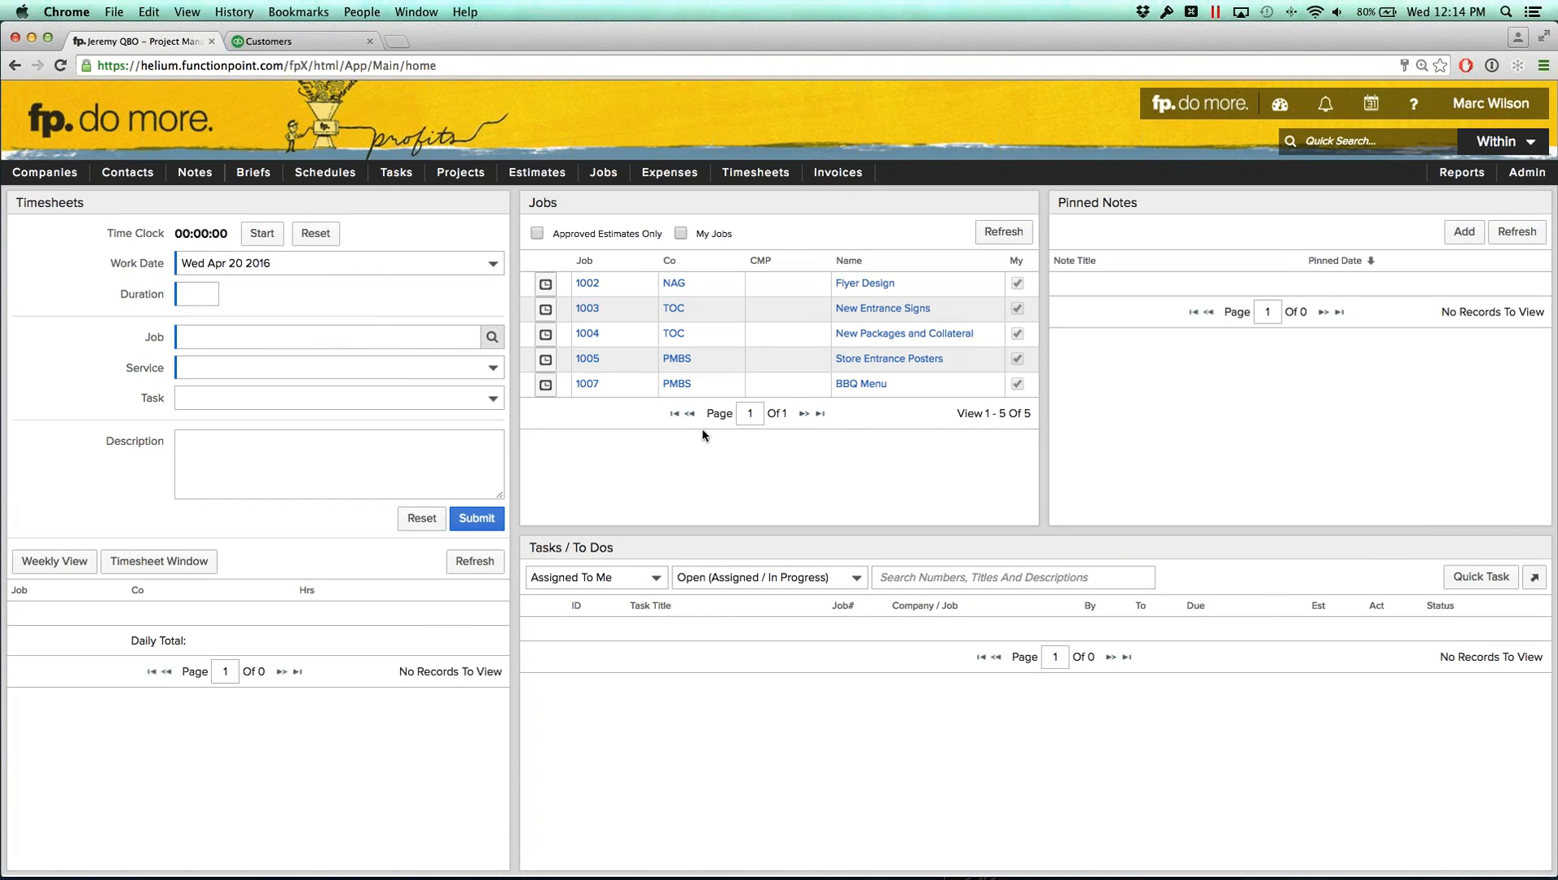
{"action": "mouse_move", "coordinate": [325, 172]}
{"action": "left_click", "coordinate": [298, 41]}
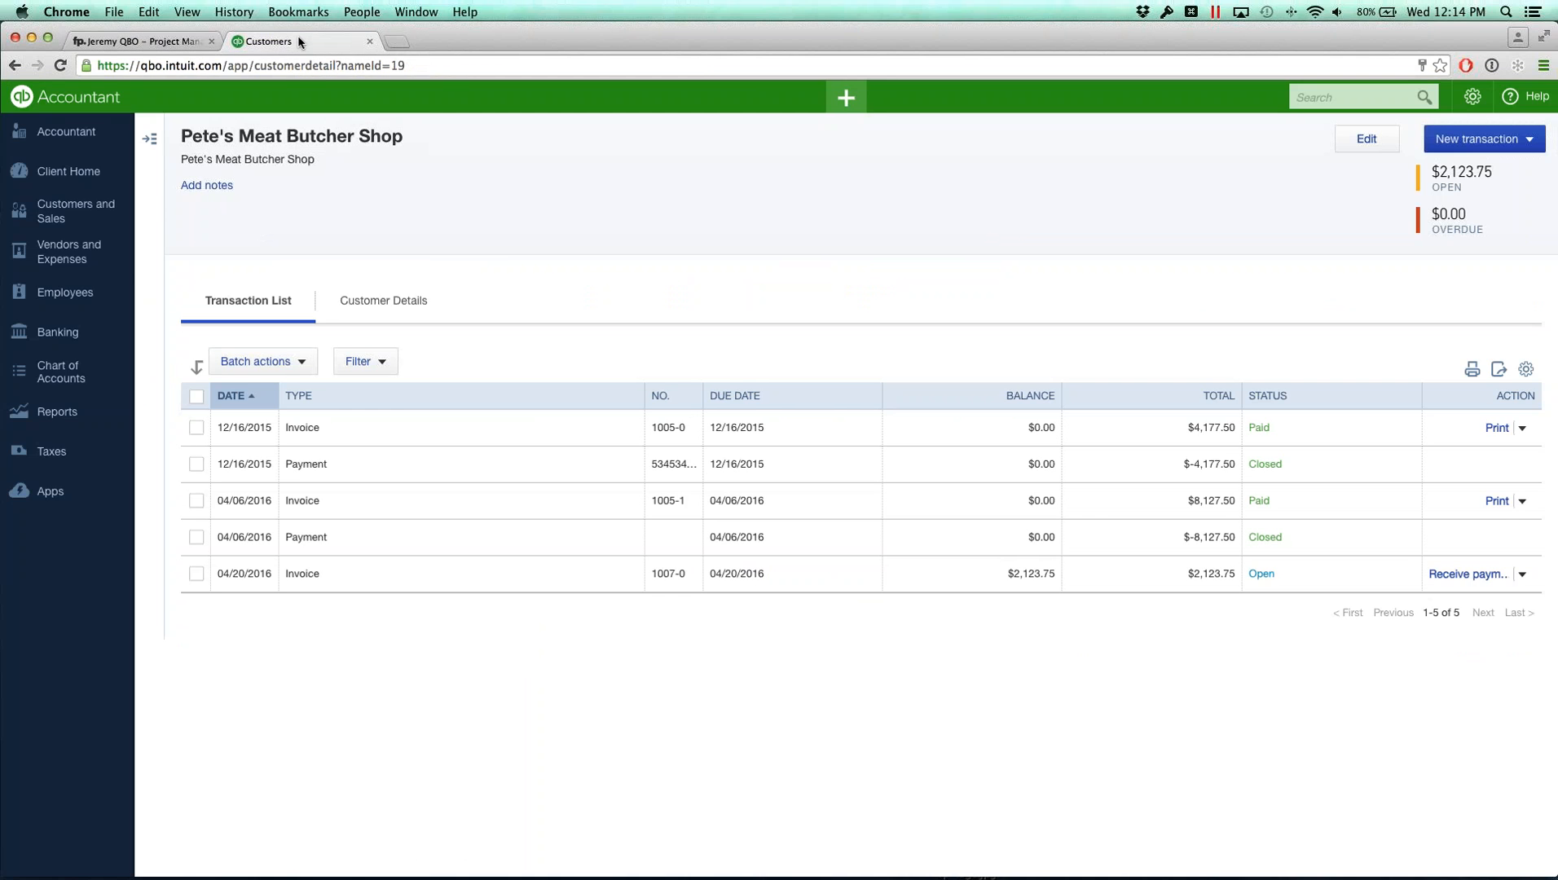
{"action": "left_click", "coordinate": [60, 166]}
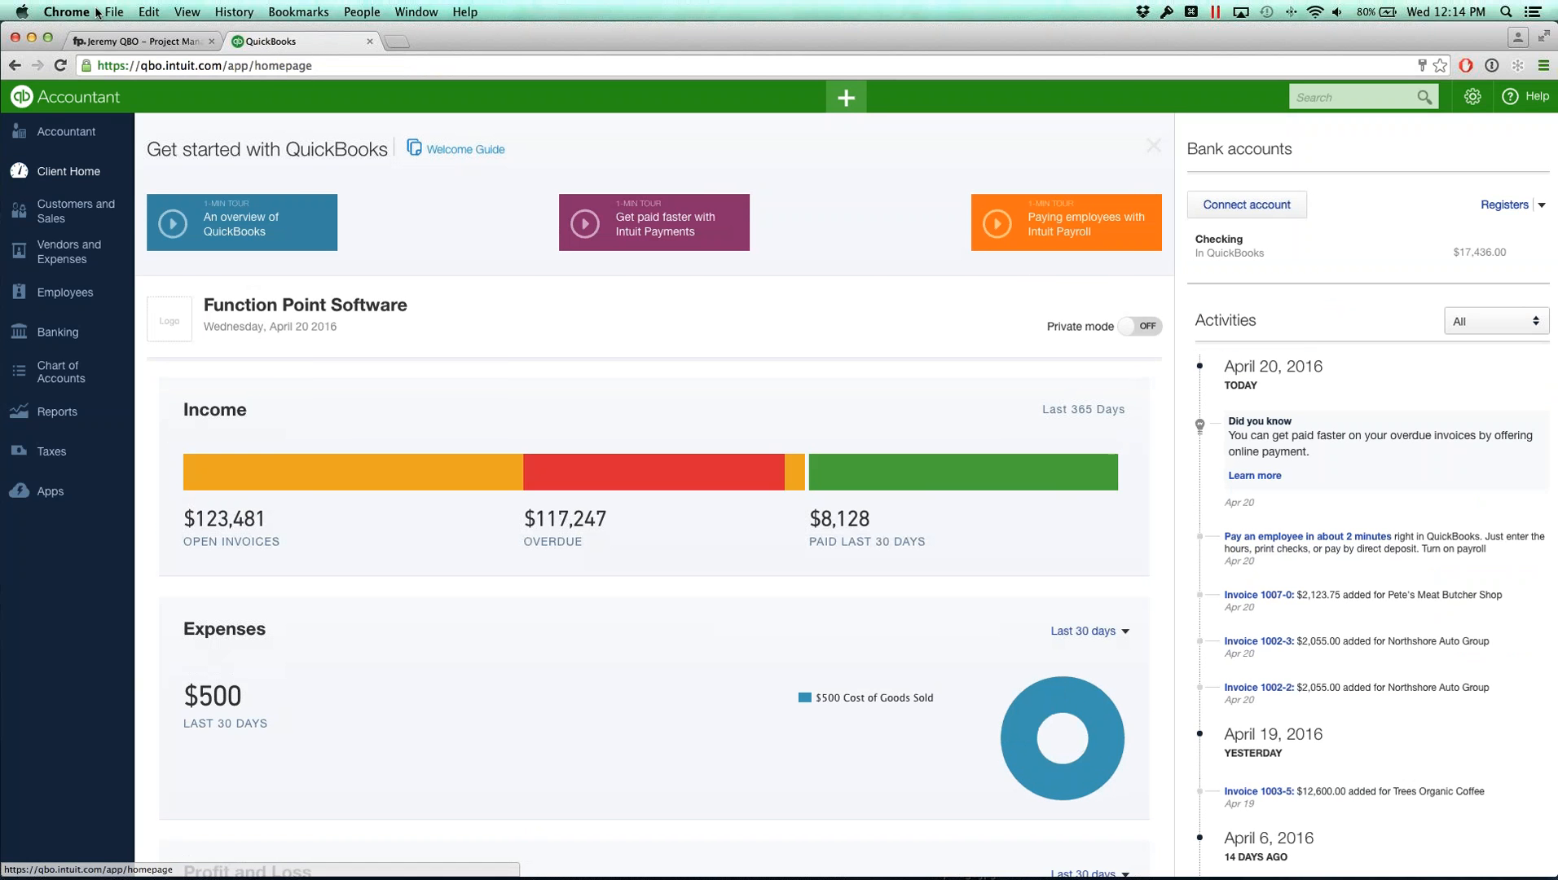
Step: In FunctionPoint's office details, change the accounting package to Manual Entry and submit
{"action": "left_click", "coordinate": [142, 42]}
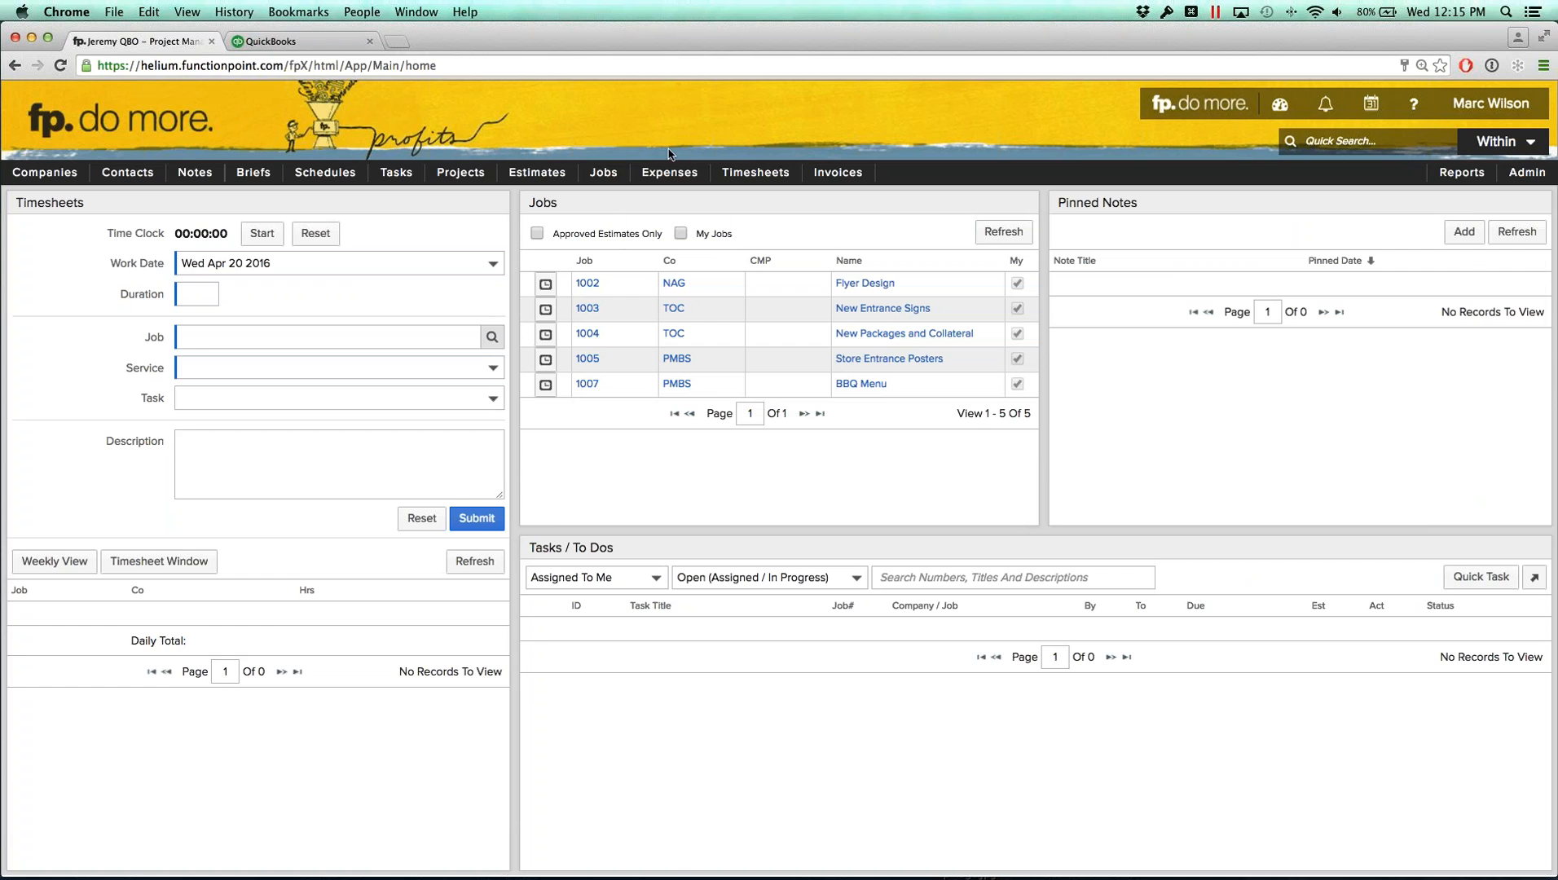
{"action": "mouse_move", "coordinate": [1520, 179]}
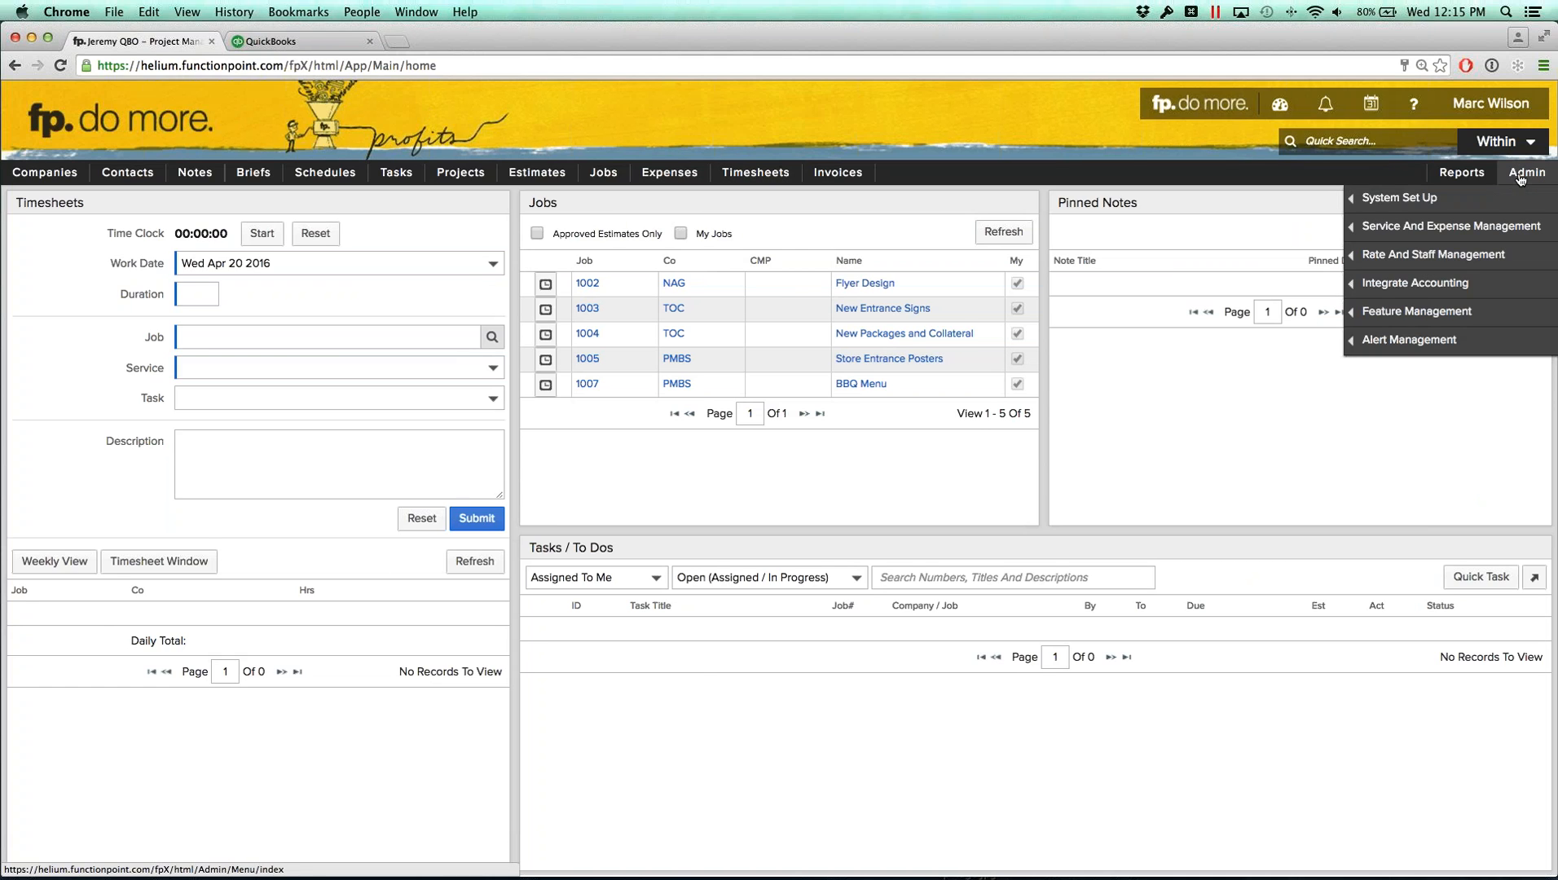
{"action": "mouse_move", "coordinate": [1437, 197]}
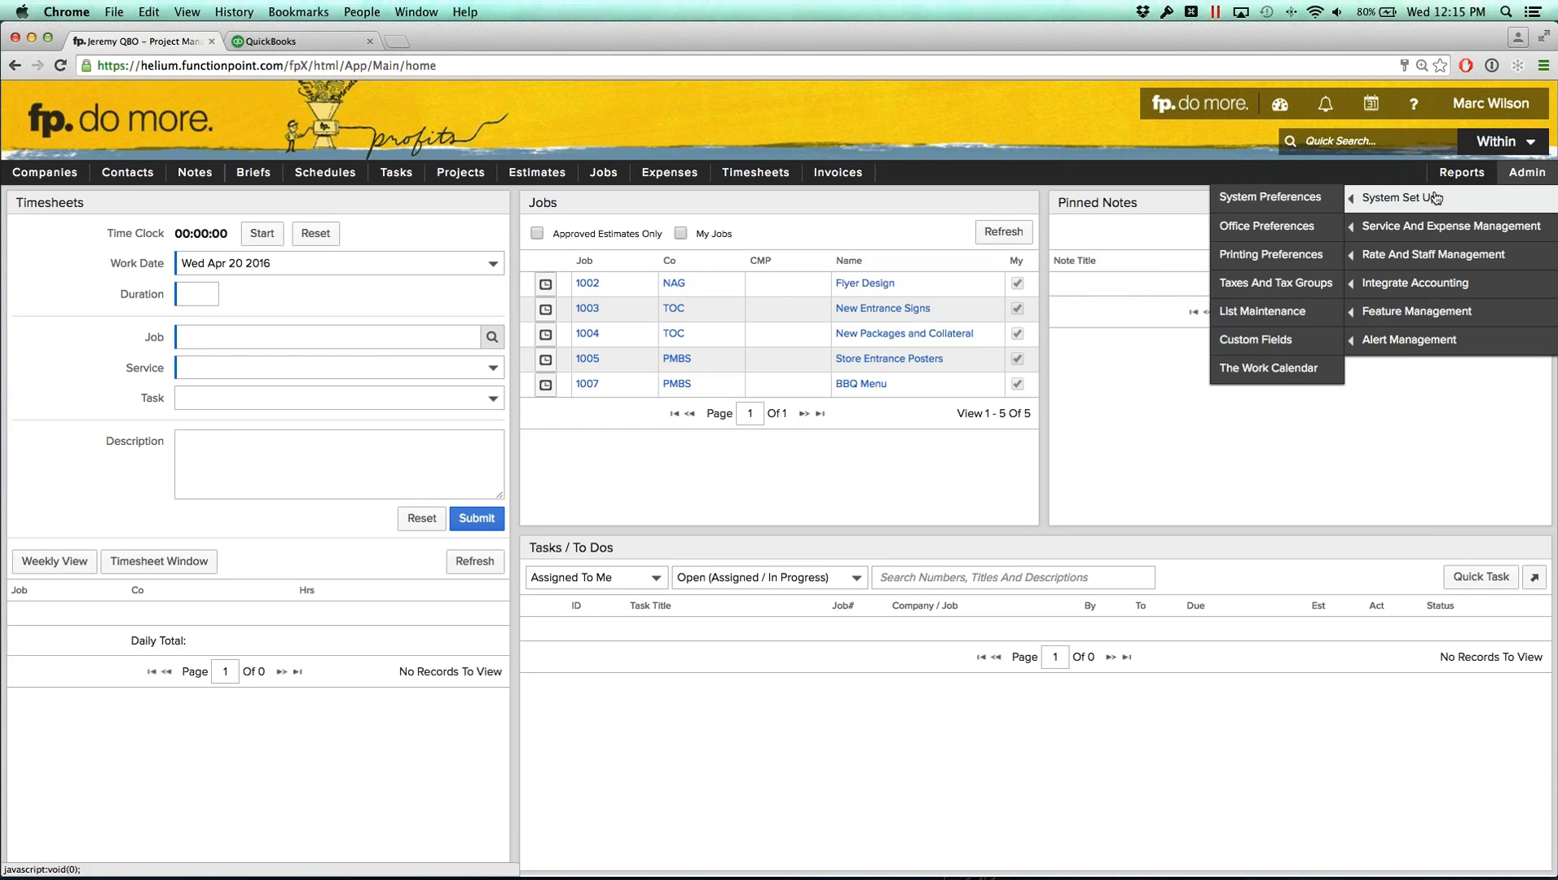
{"action": "left_click", "coordinate": [1248, 231]}
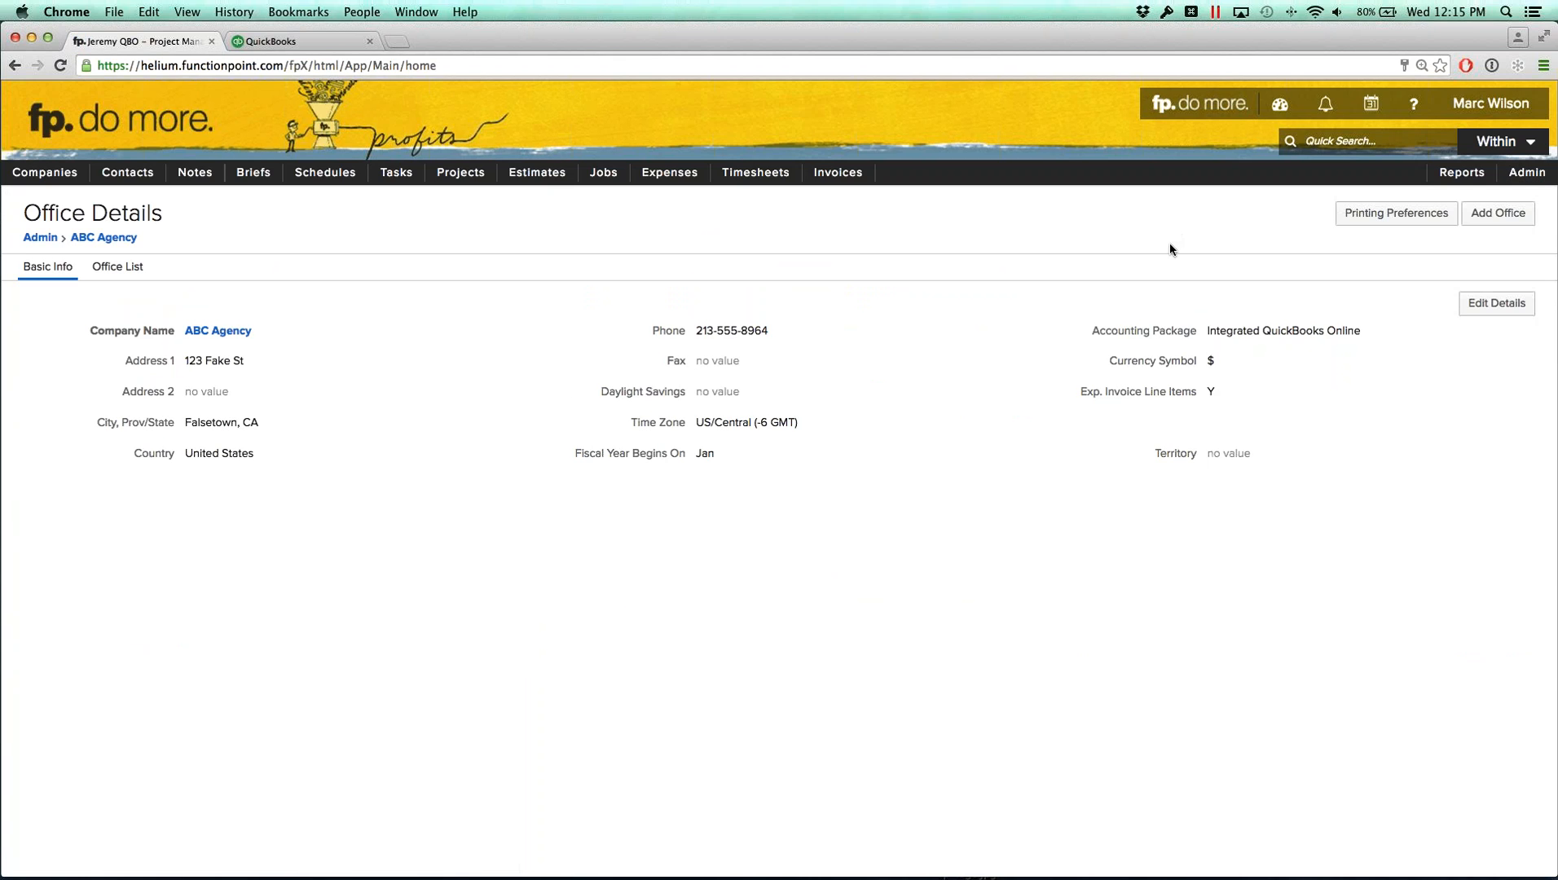
{"action": "left_click", "coordinate": [1497, 304]}
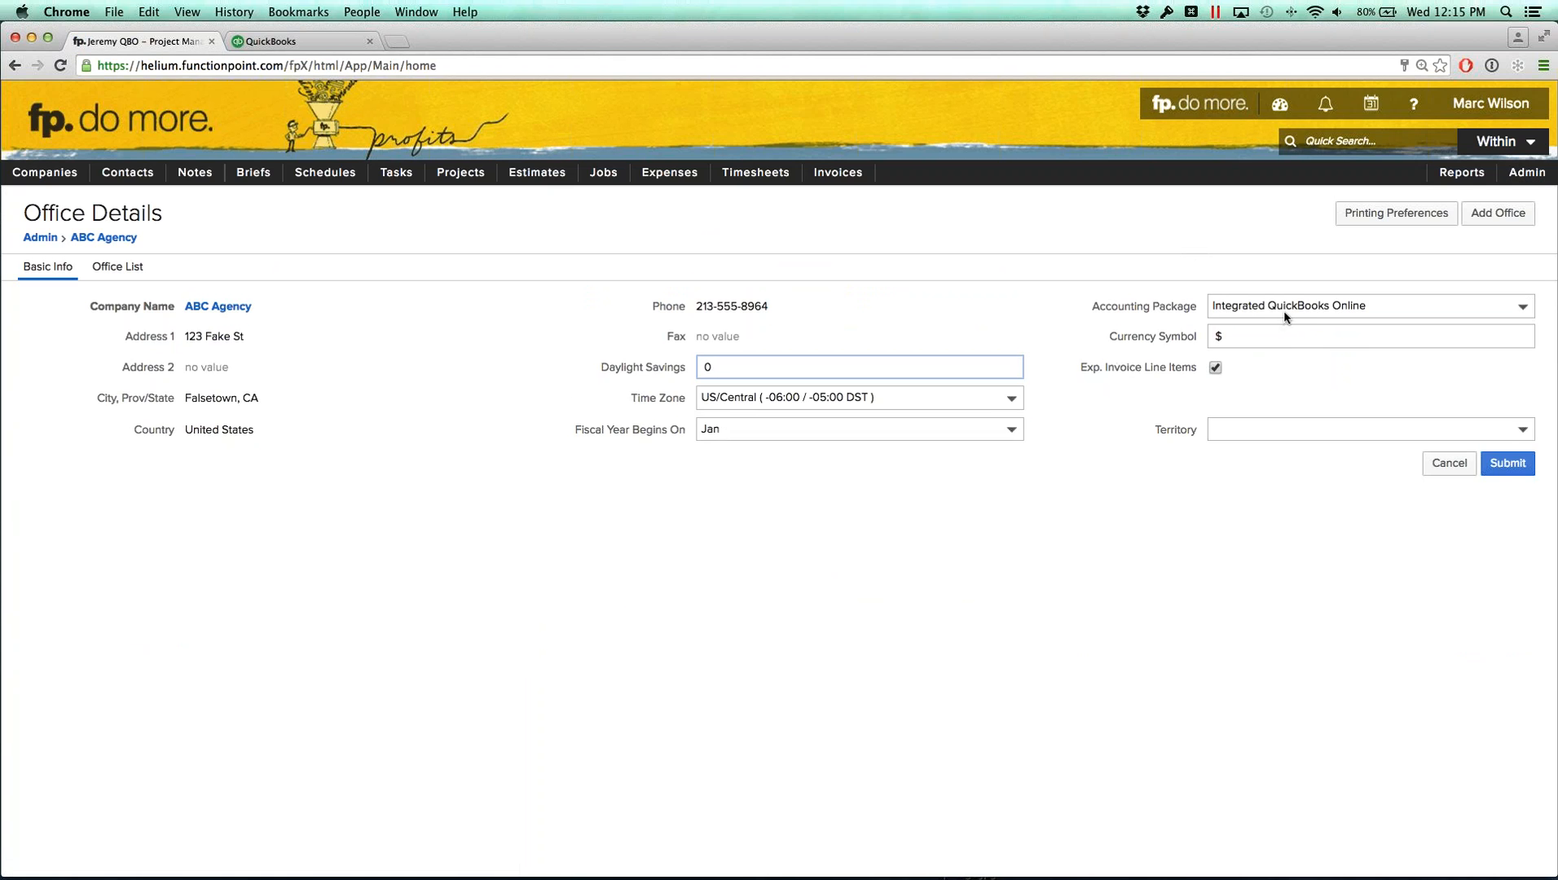
{"action": "left_click", "coordinate": [1284, 317]}
{"action": "left_click", "coordinate": [1239, 220]}
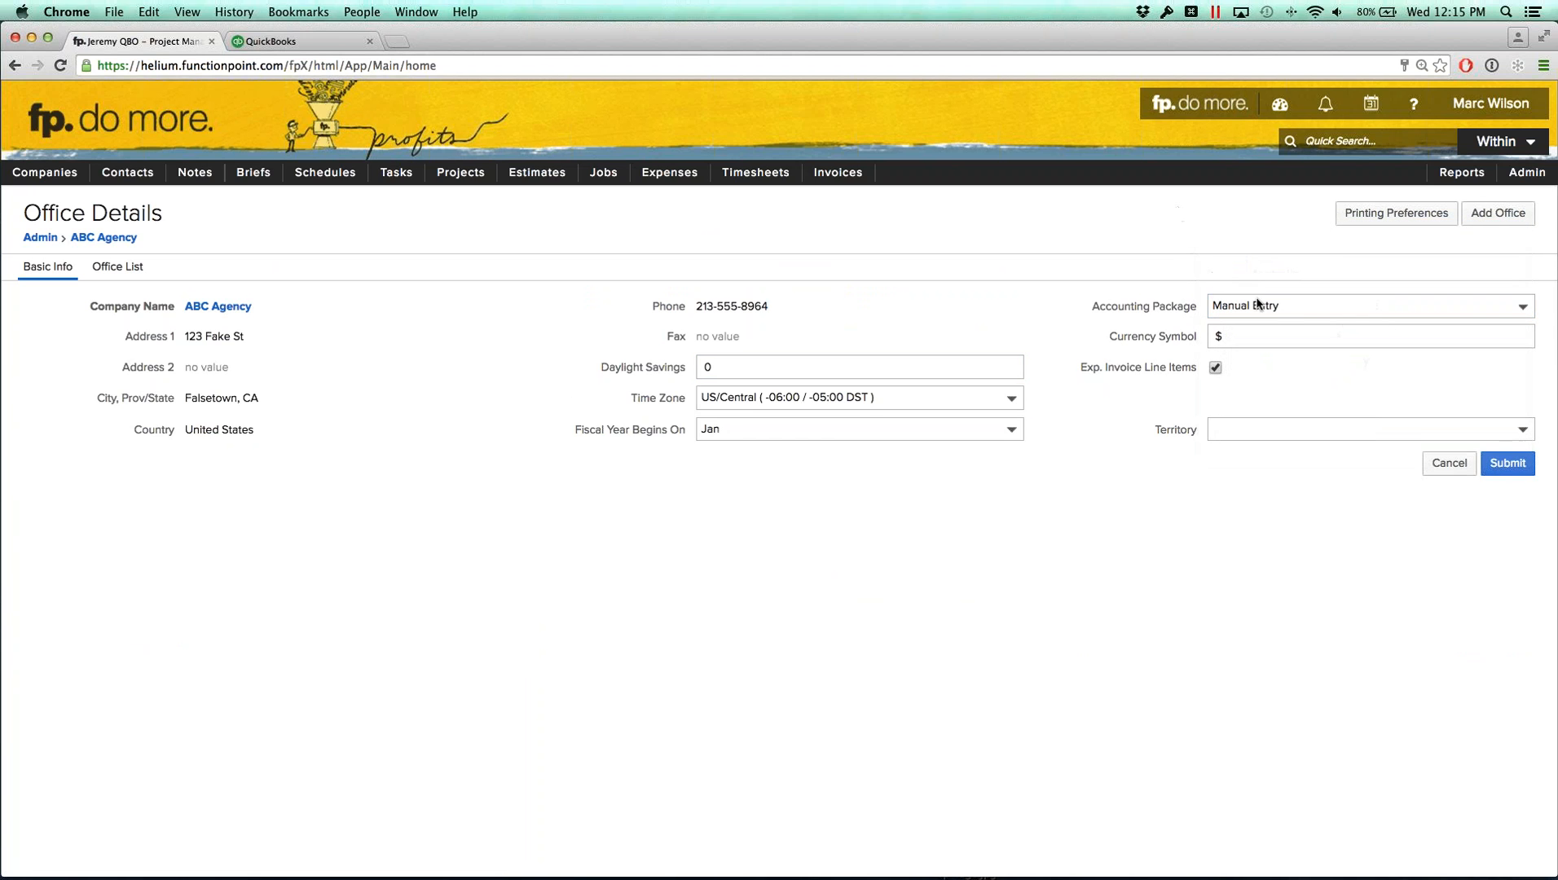
{"action": "left_click", "coordinate": [1508, 464]}
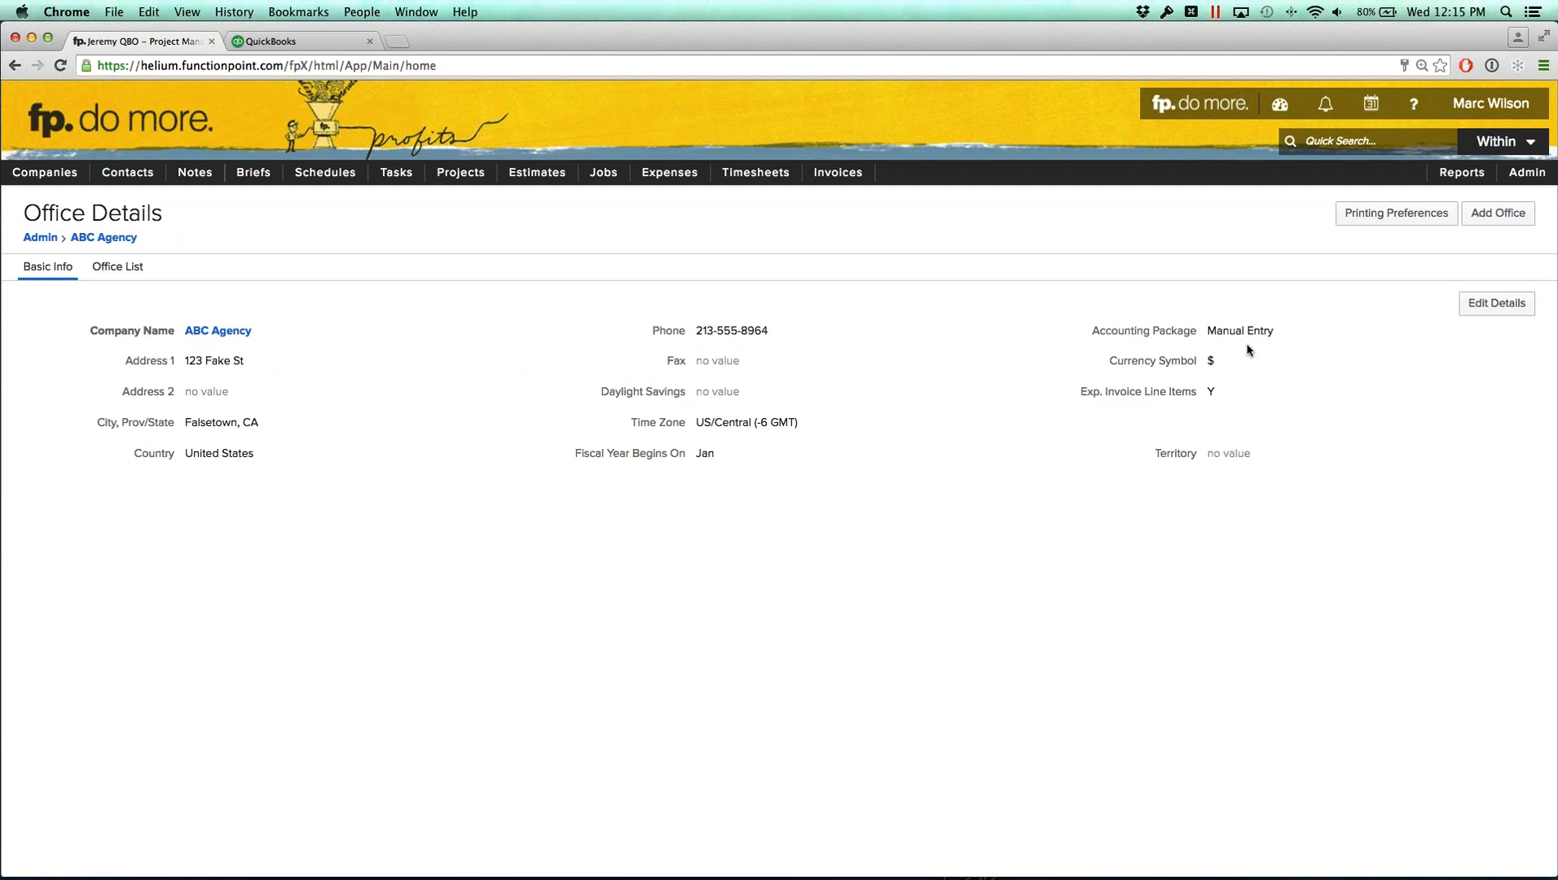
Step: Edit the office details again, set the accounting package back to Integrated QuickBooks Online, and submit
{"action": "left_click", "coordinate": [1482, 307]}
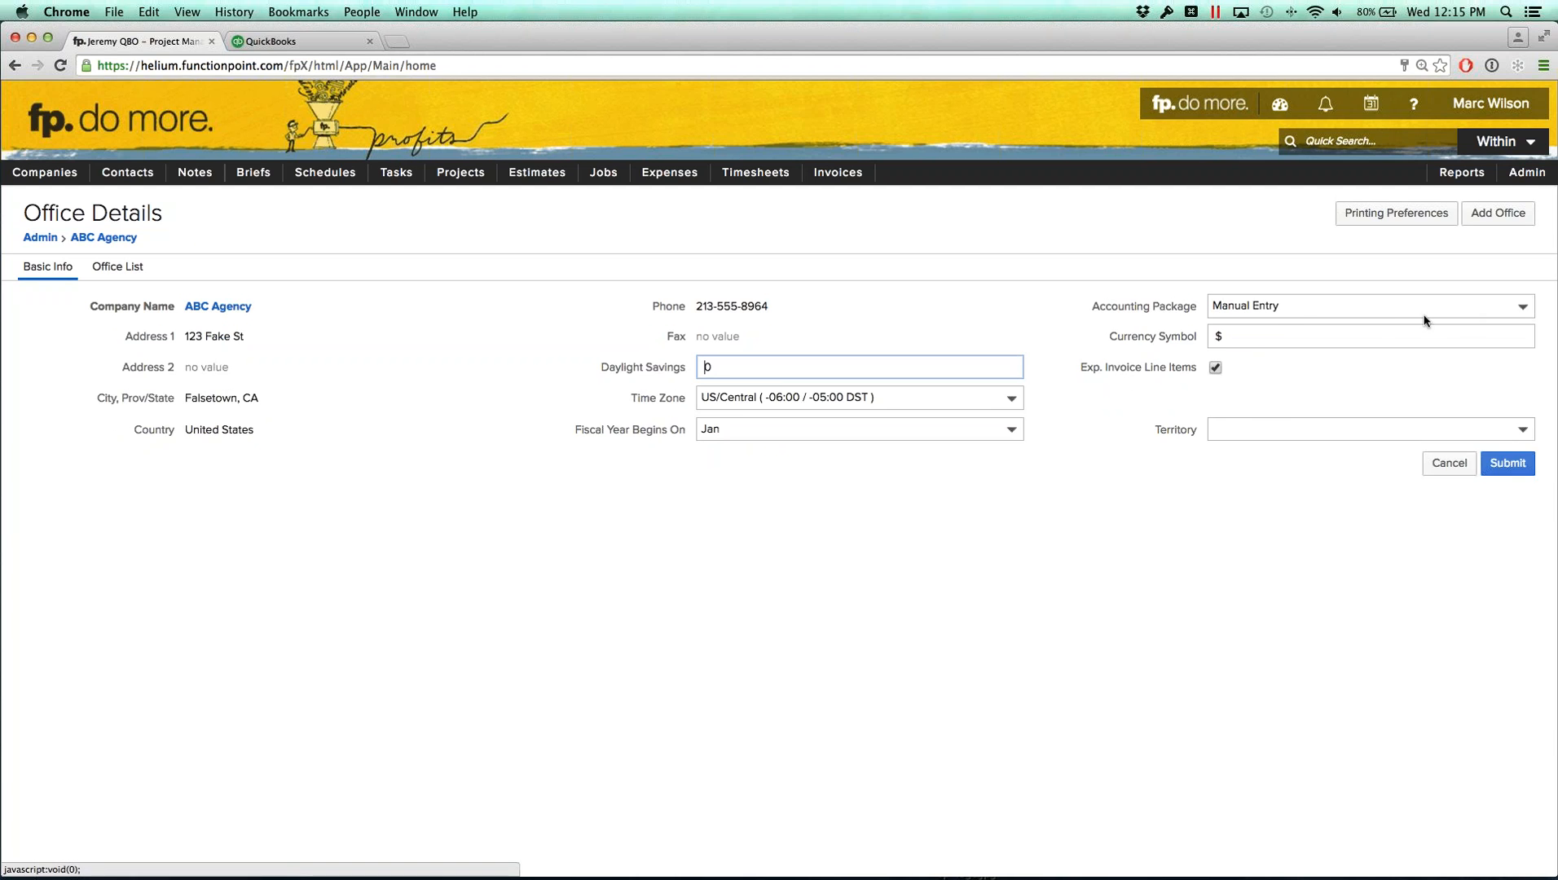
{"action": "left_click", "coordinate": [1281, 308]}
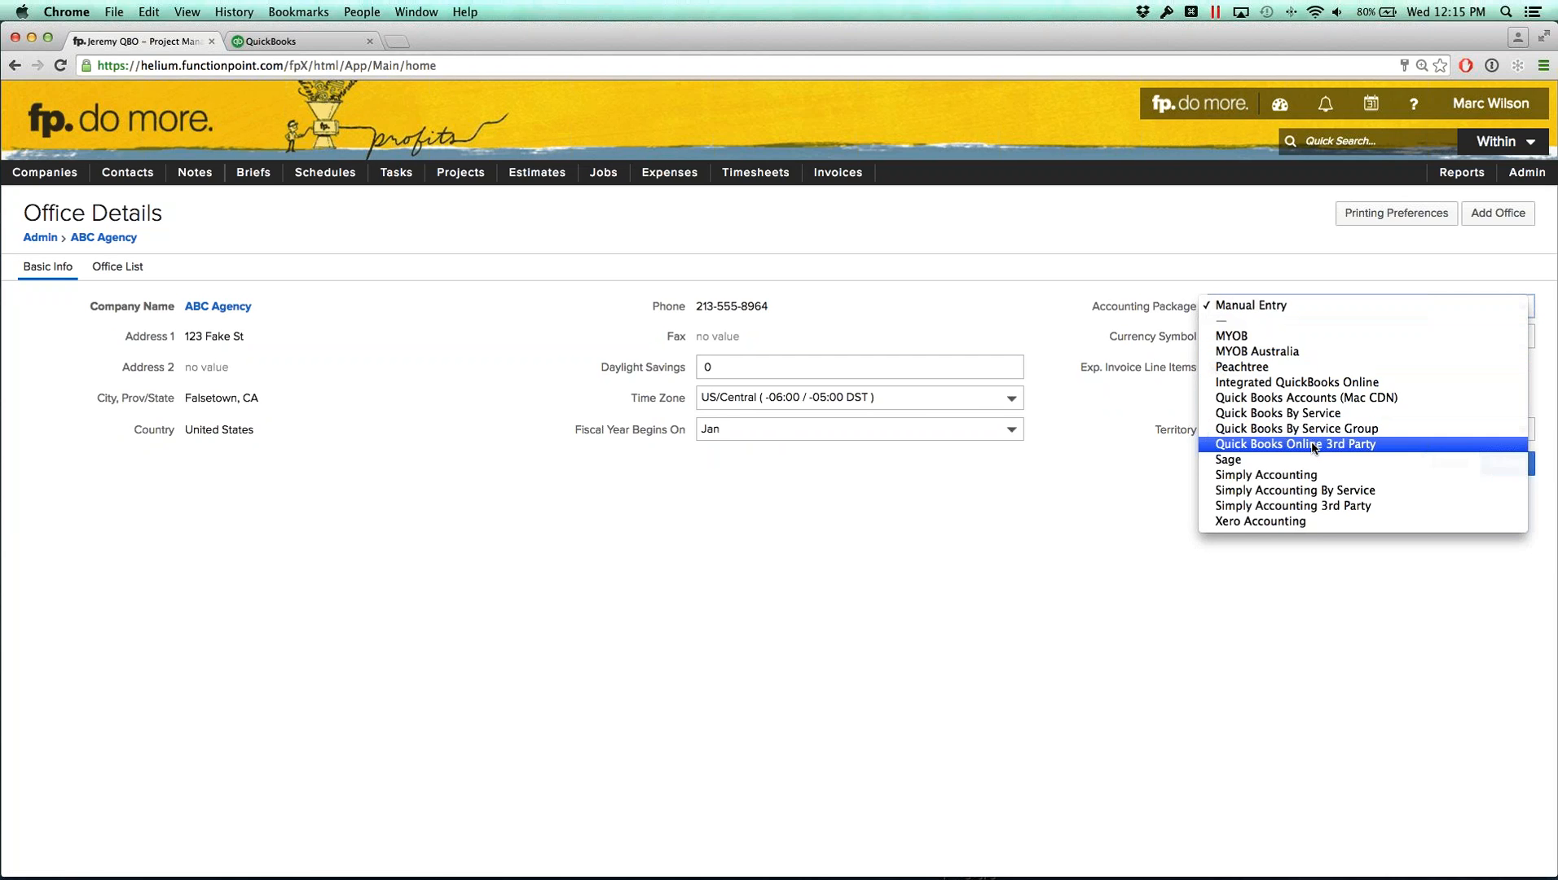
{"action": "left_click", "coordinate": [1307, 386]}
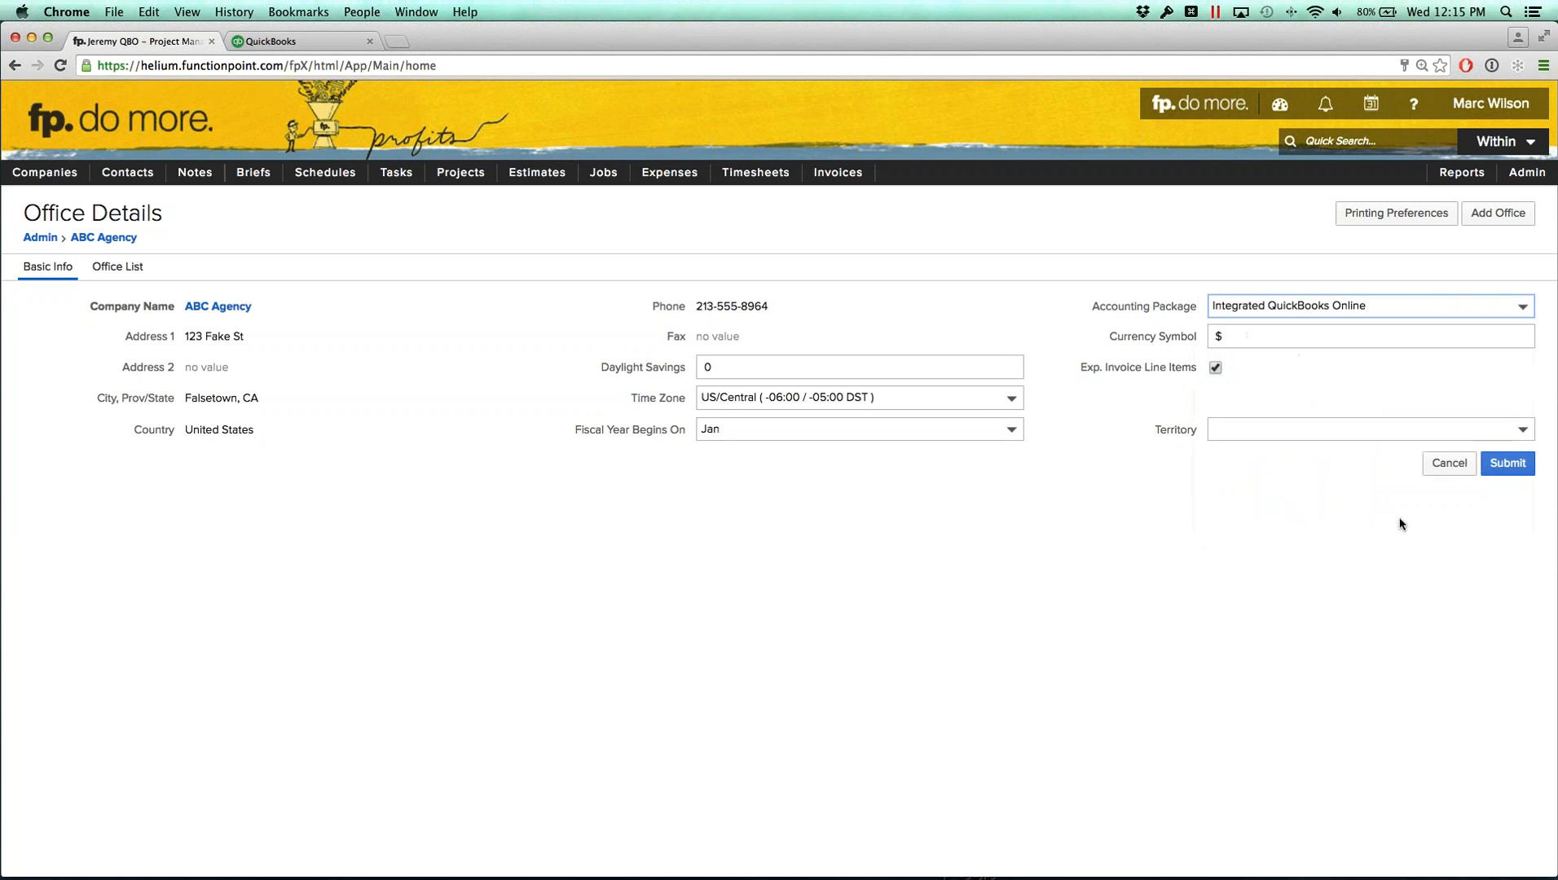
{"action": "left_click", "coordinate": [1502, 464]}
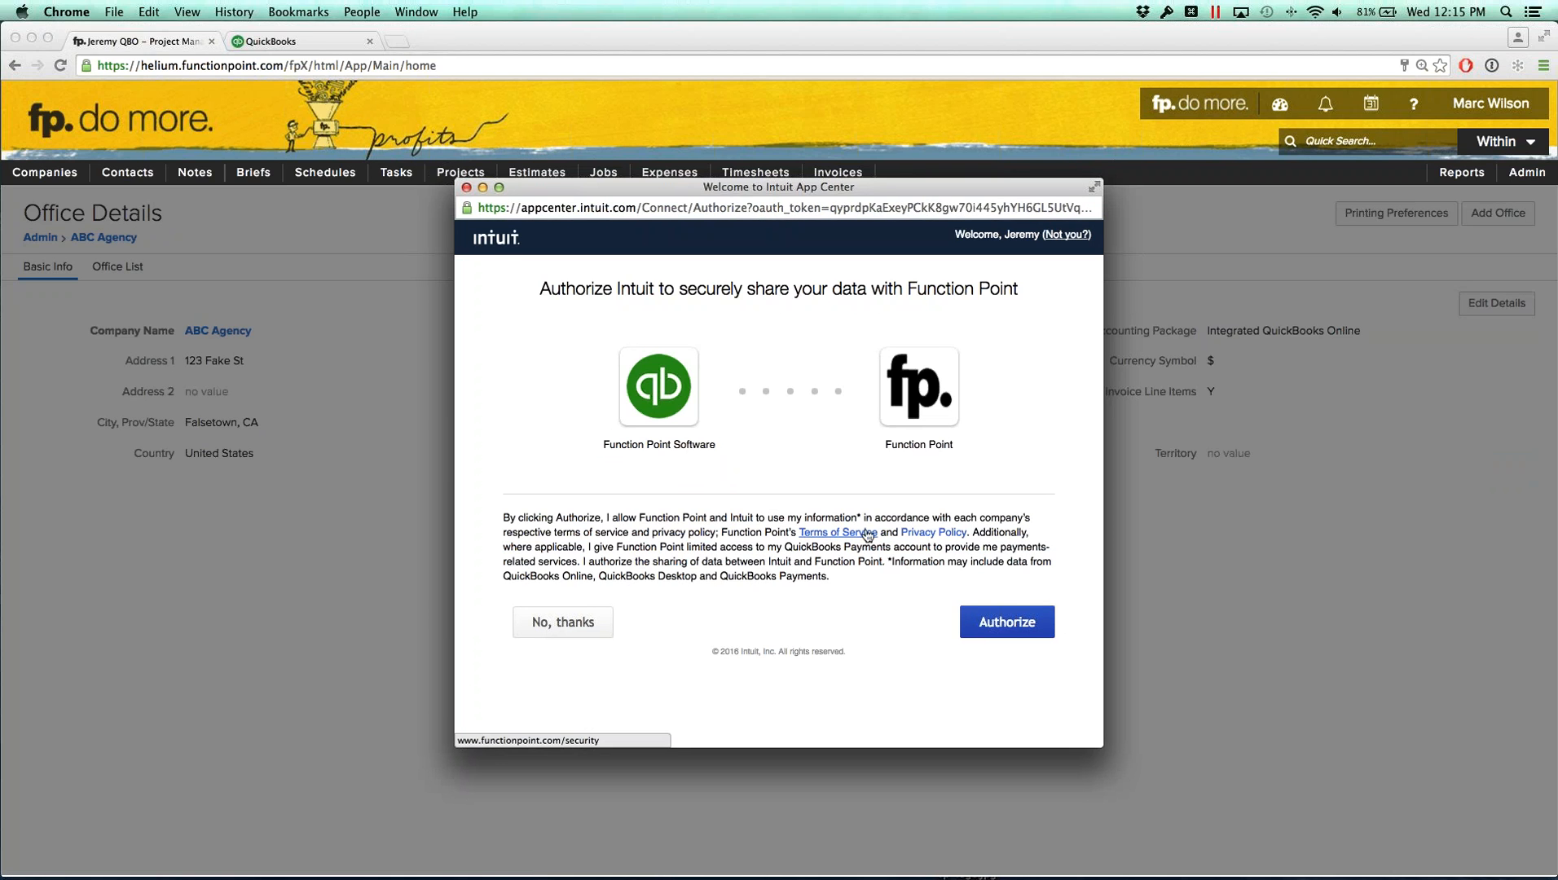
Step: Authorize Intuit to share data with Function Point, close the sync window, and continue to integration setup
{"action": "left_click", "coordinate": [1009, 628]}
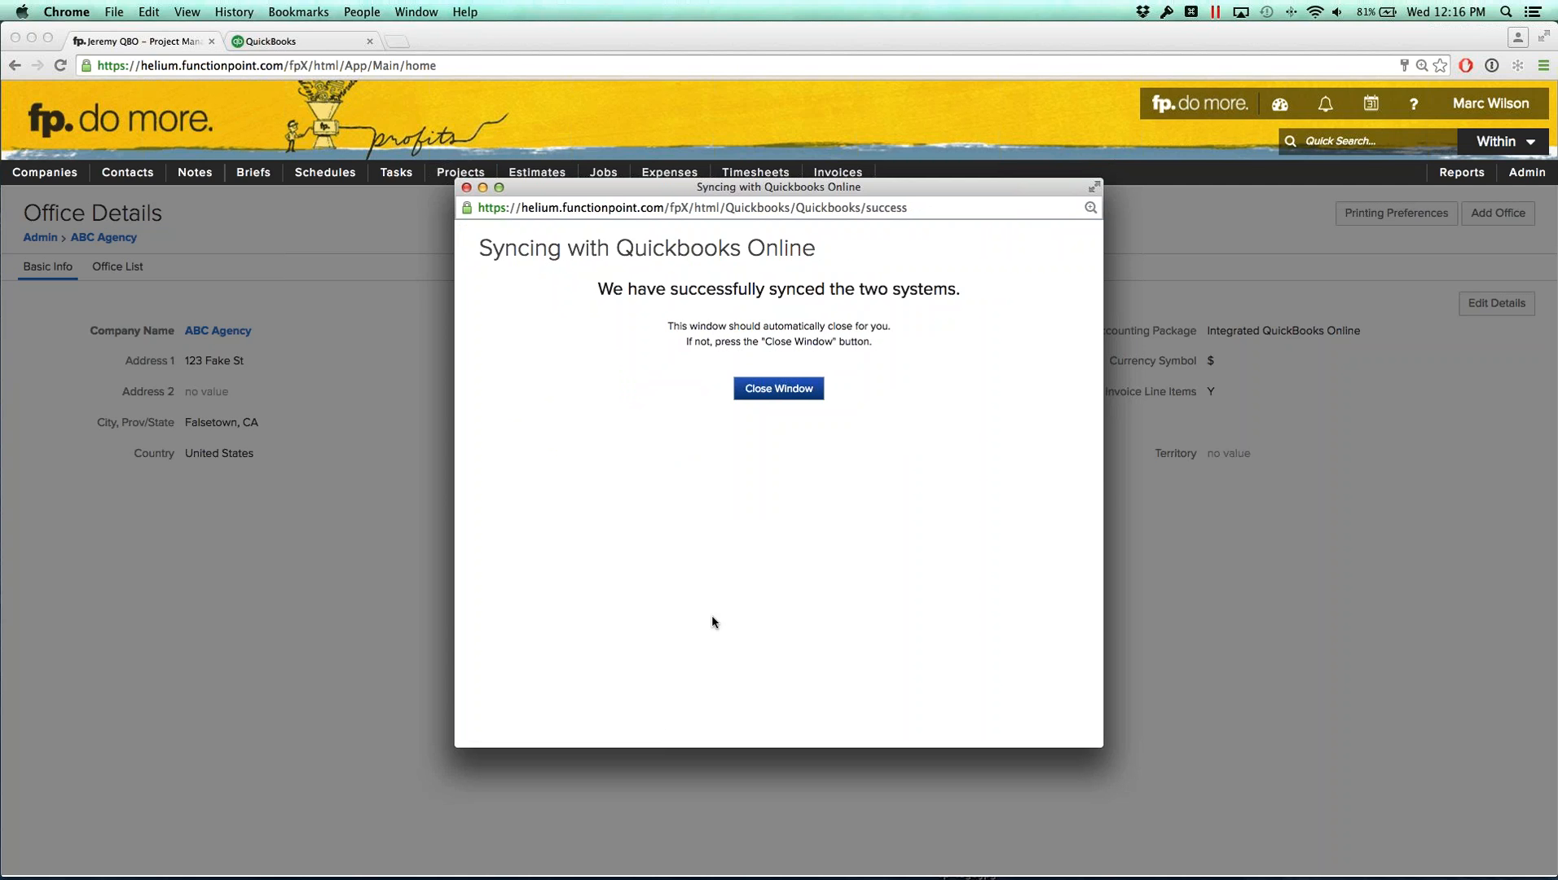
{"action": "left_click", "coordinate": [780, 391]}
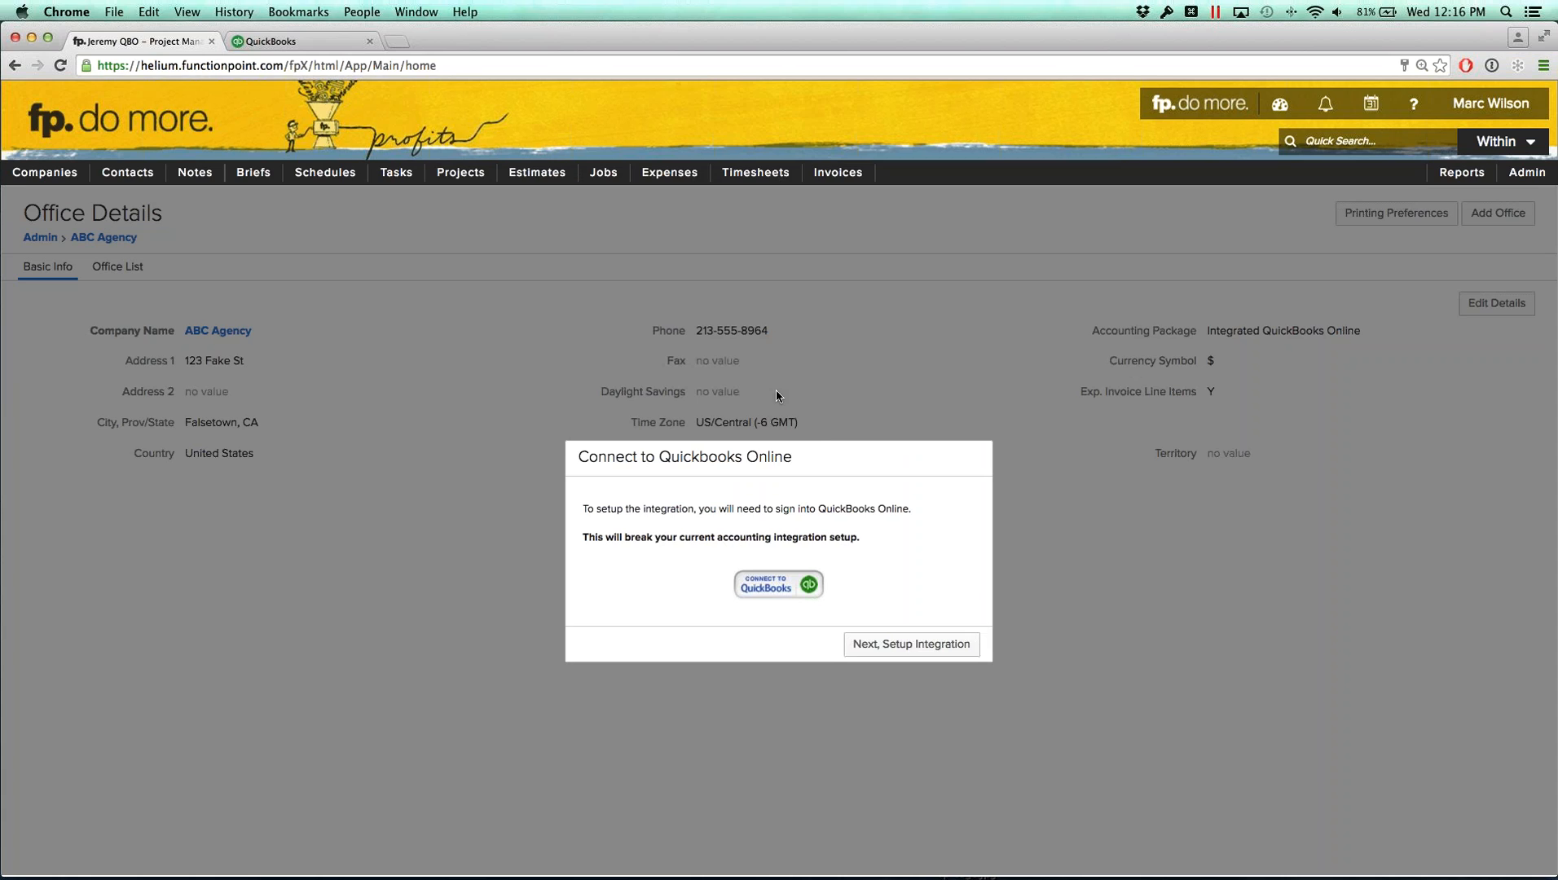
{"action": "left_click", "coordinate": [892, 645]}
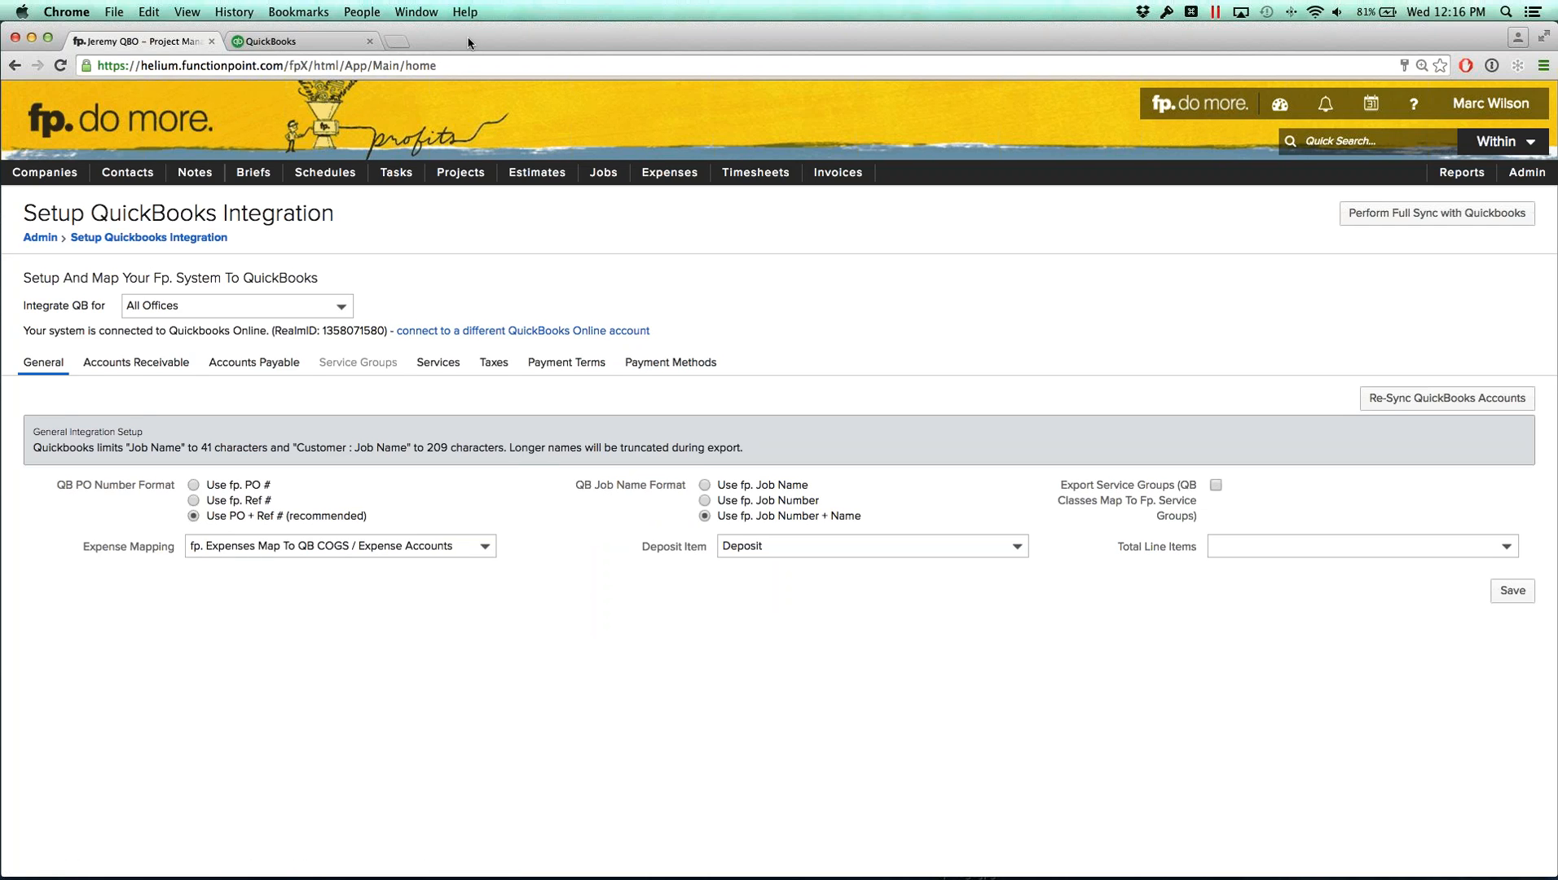
Step: Switch to the Windows 7 virtual machine and open the Setup QuickBooks Integration page
{"action": "left_click_drag", "start_coordinate": [468, 43], "coordinate": [1557, 73]}
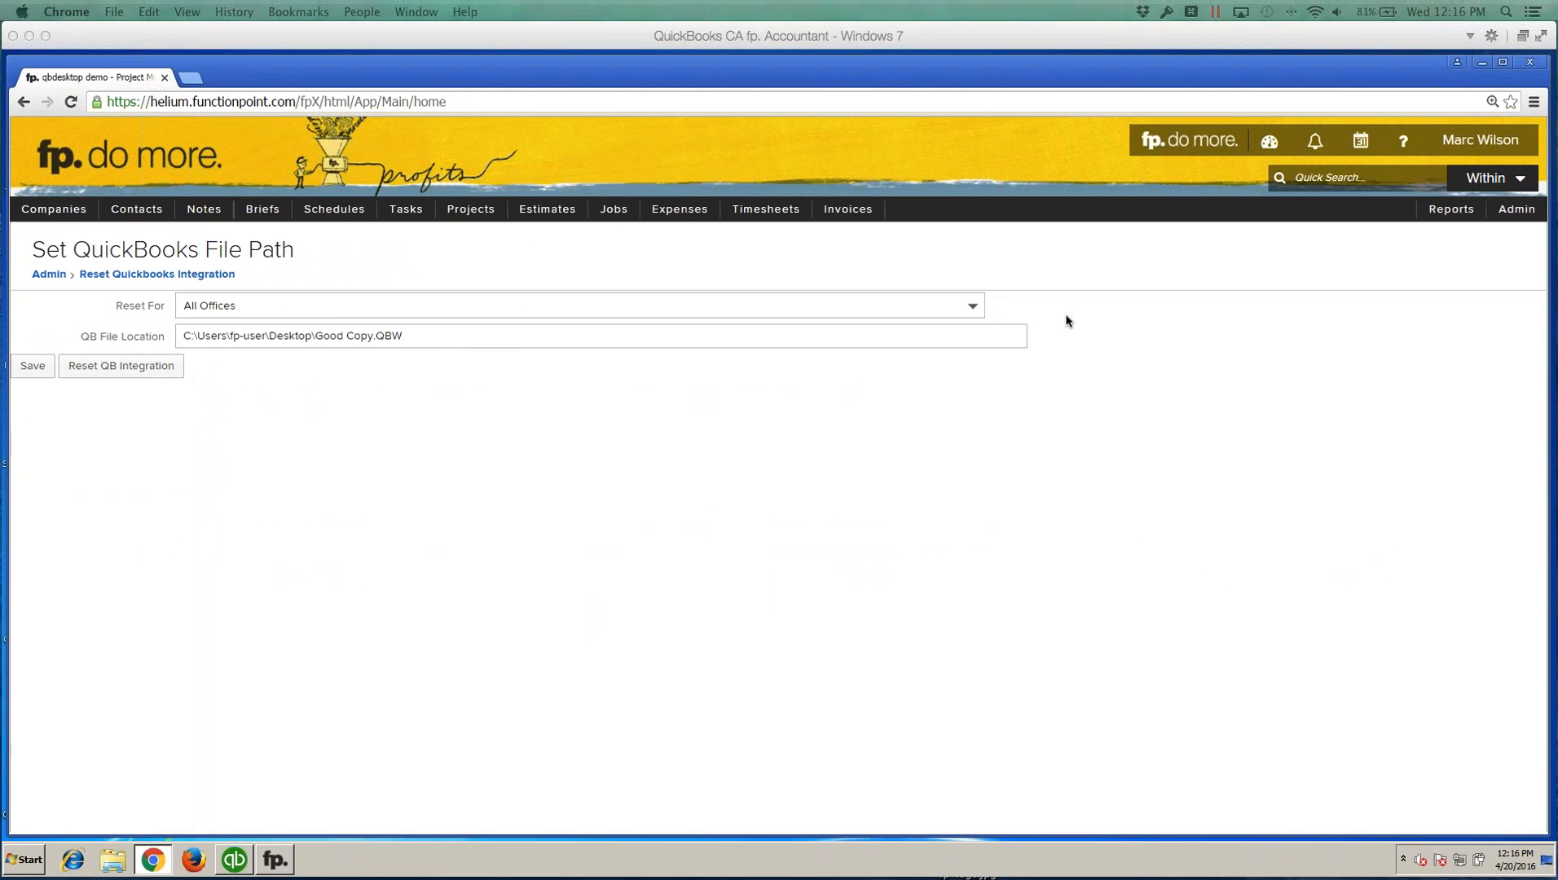
{"action": "left_click", "coordinate": [547, 246]}
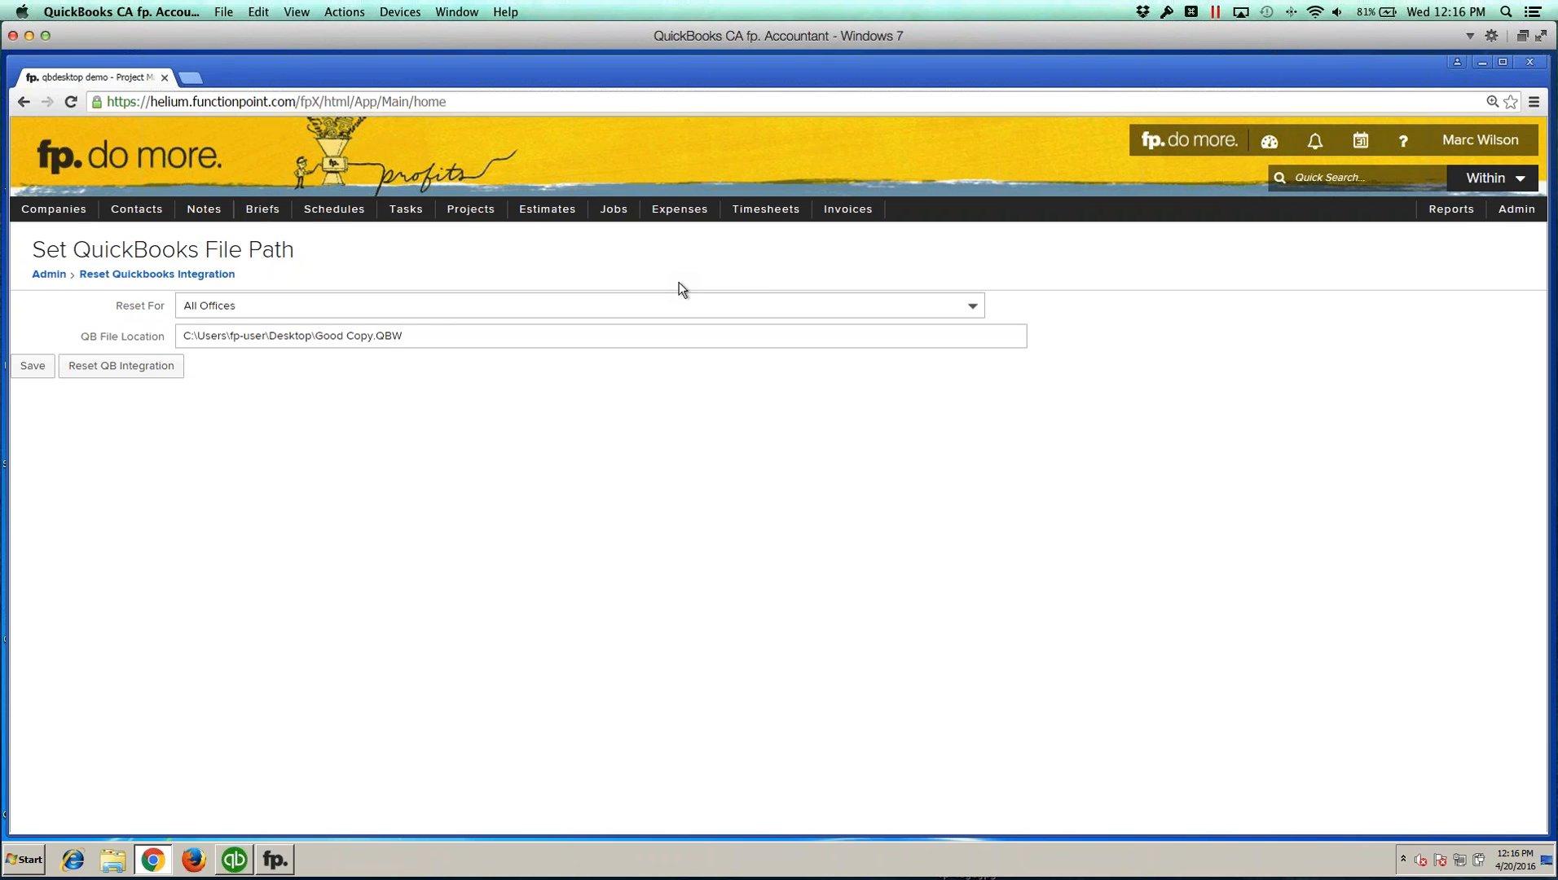
{"action": "left_click", "coordinate": [1516, 208]}
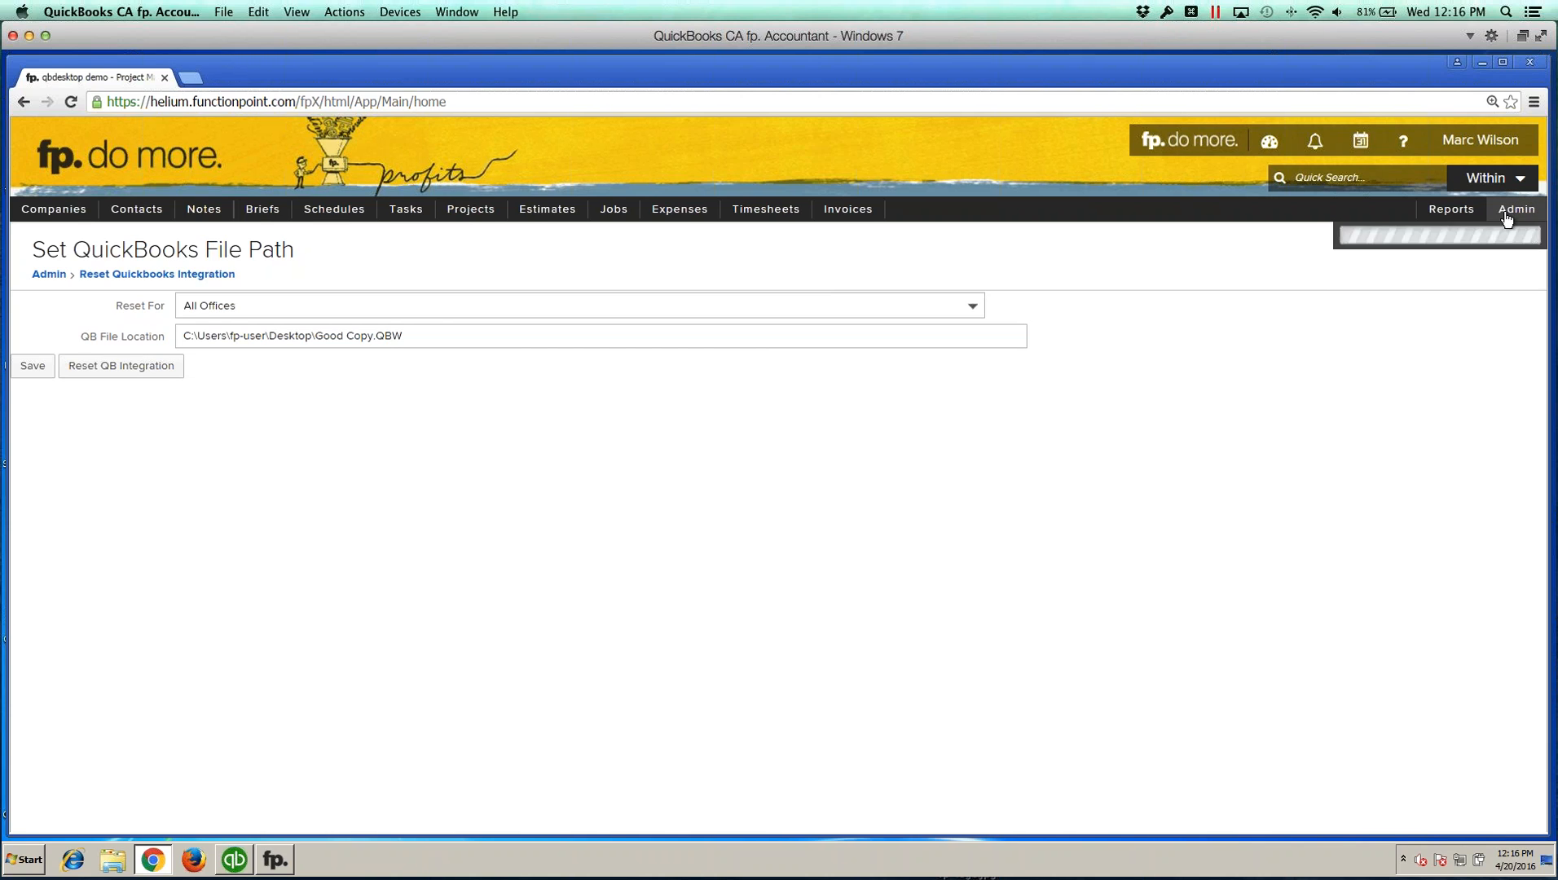
{"action": "mouse_move", "coordinate": [1377, 325]}
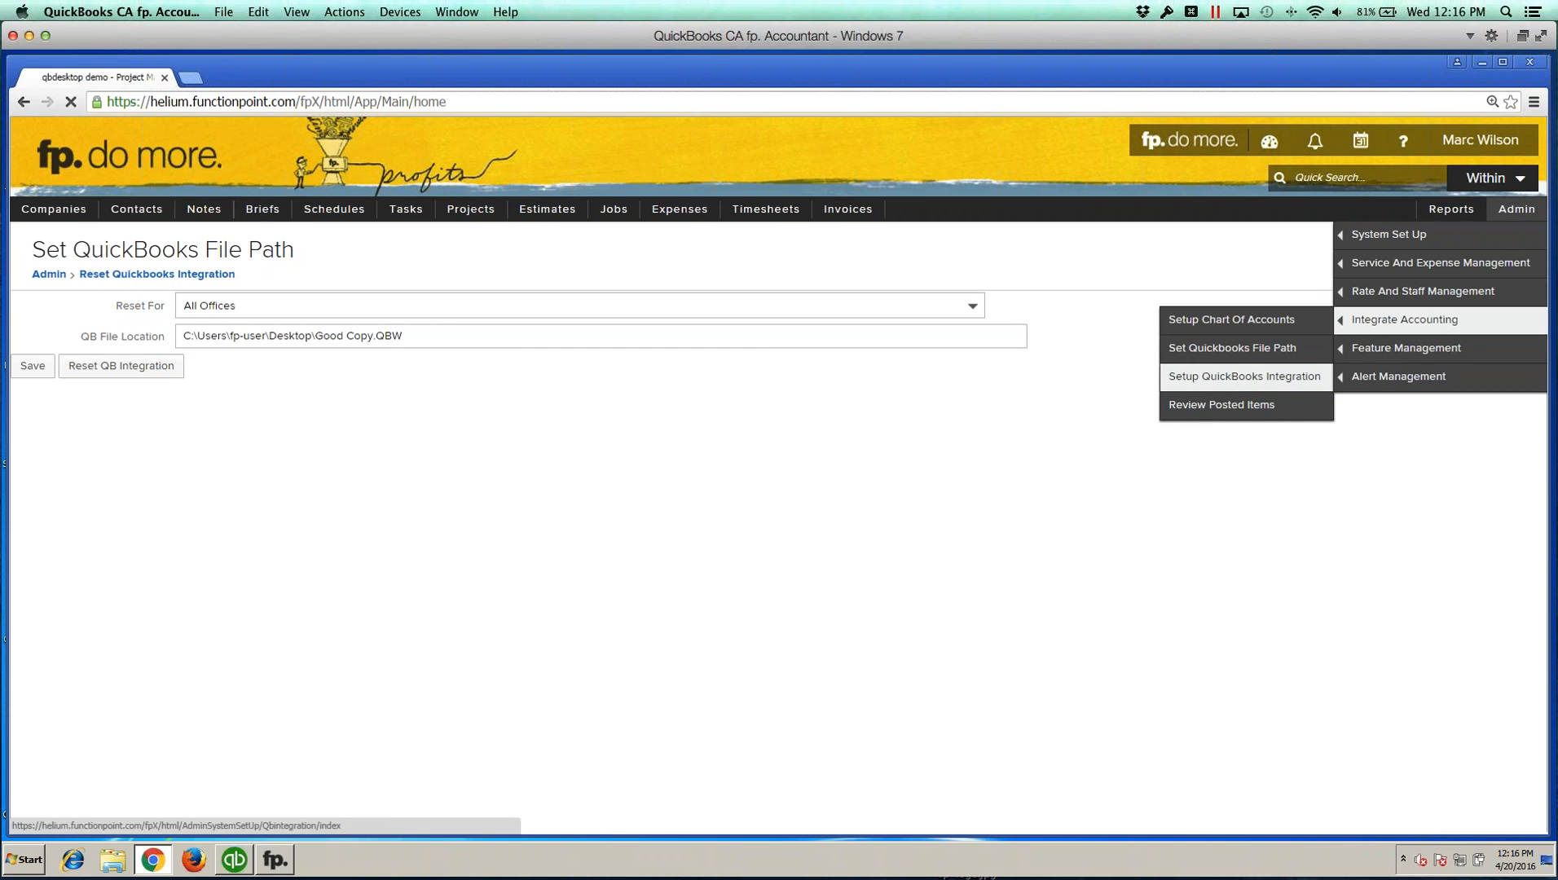
{"action": "left_click", "coordinate": [1255, 380]}
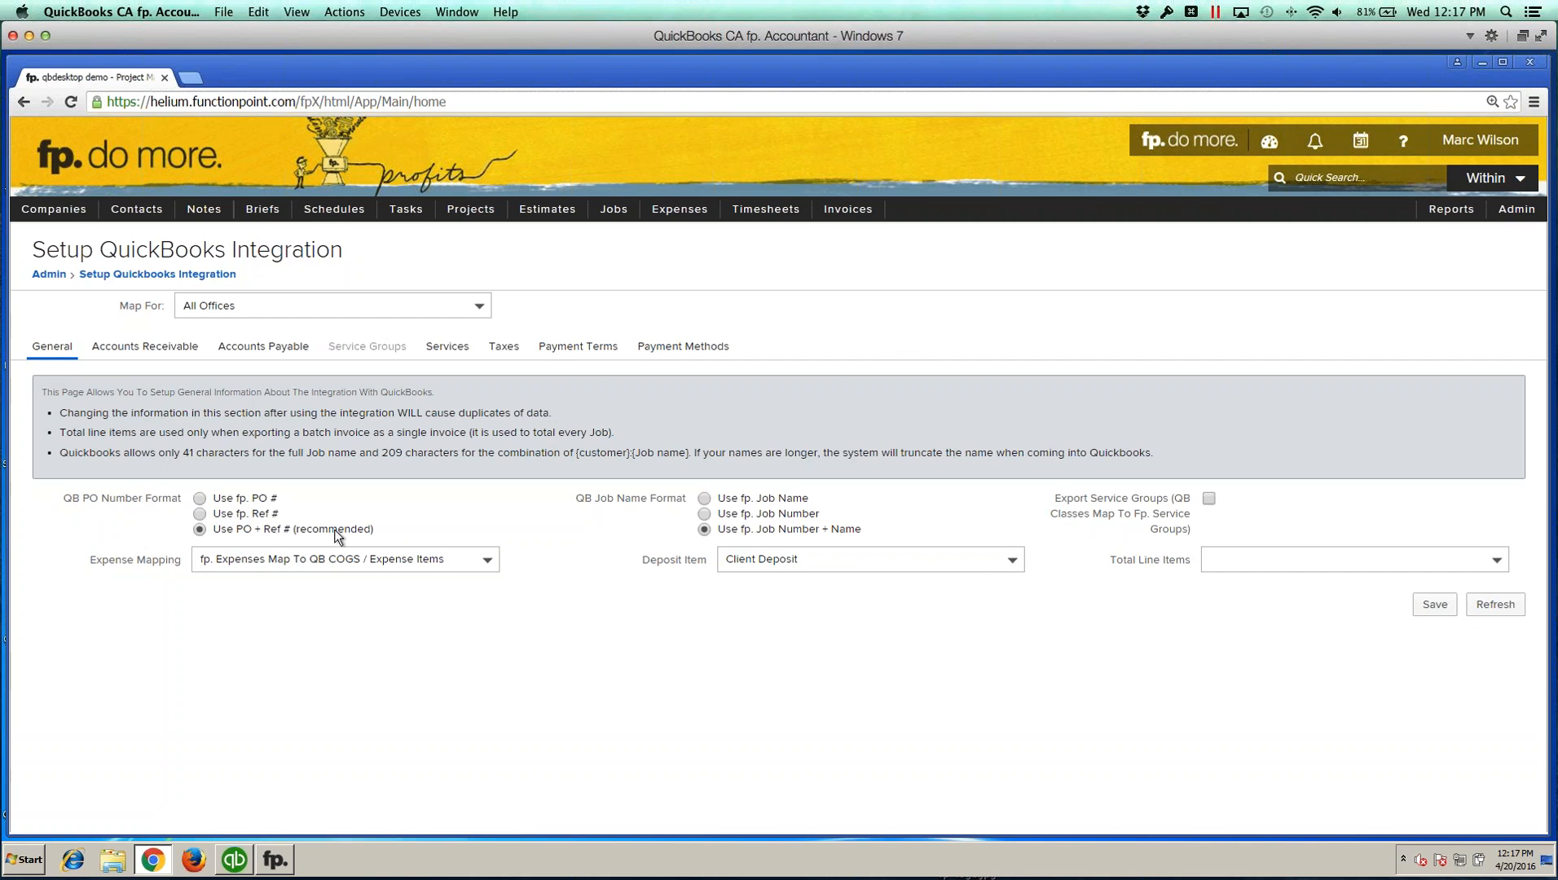
{"action": "left_click_drag", "start_coordinate": [374, 529], "coordinate": [295, 529]}
{"action": "left_click", "coordinate": [302, 529]}
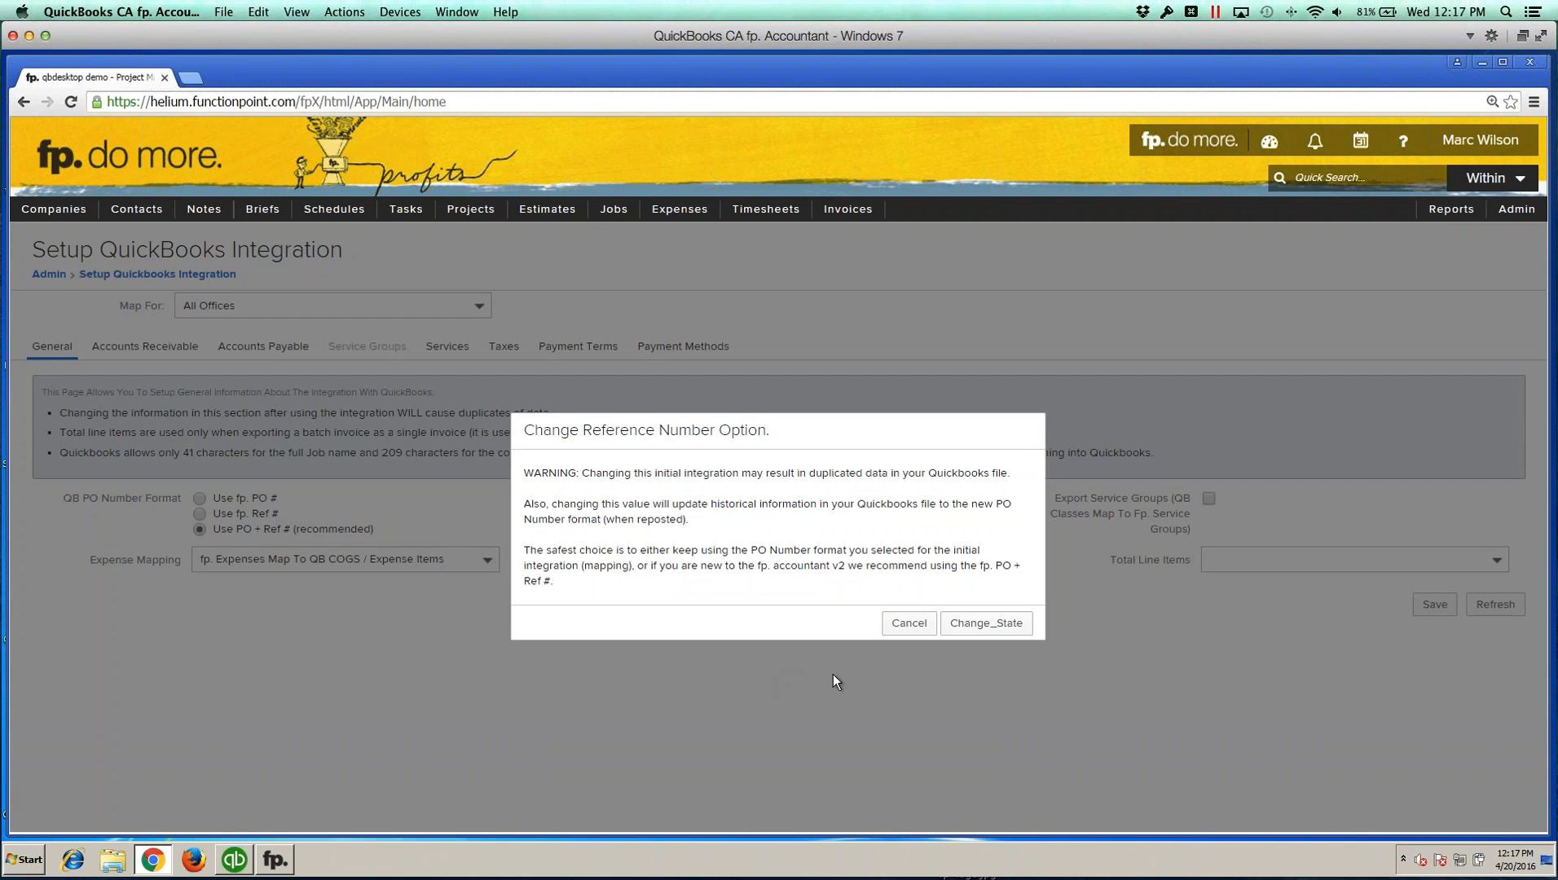
{"action": "left_click", "coordinate": [908, 624]}
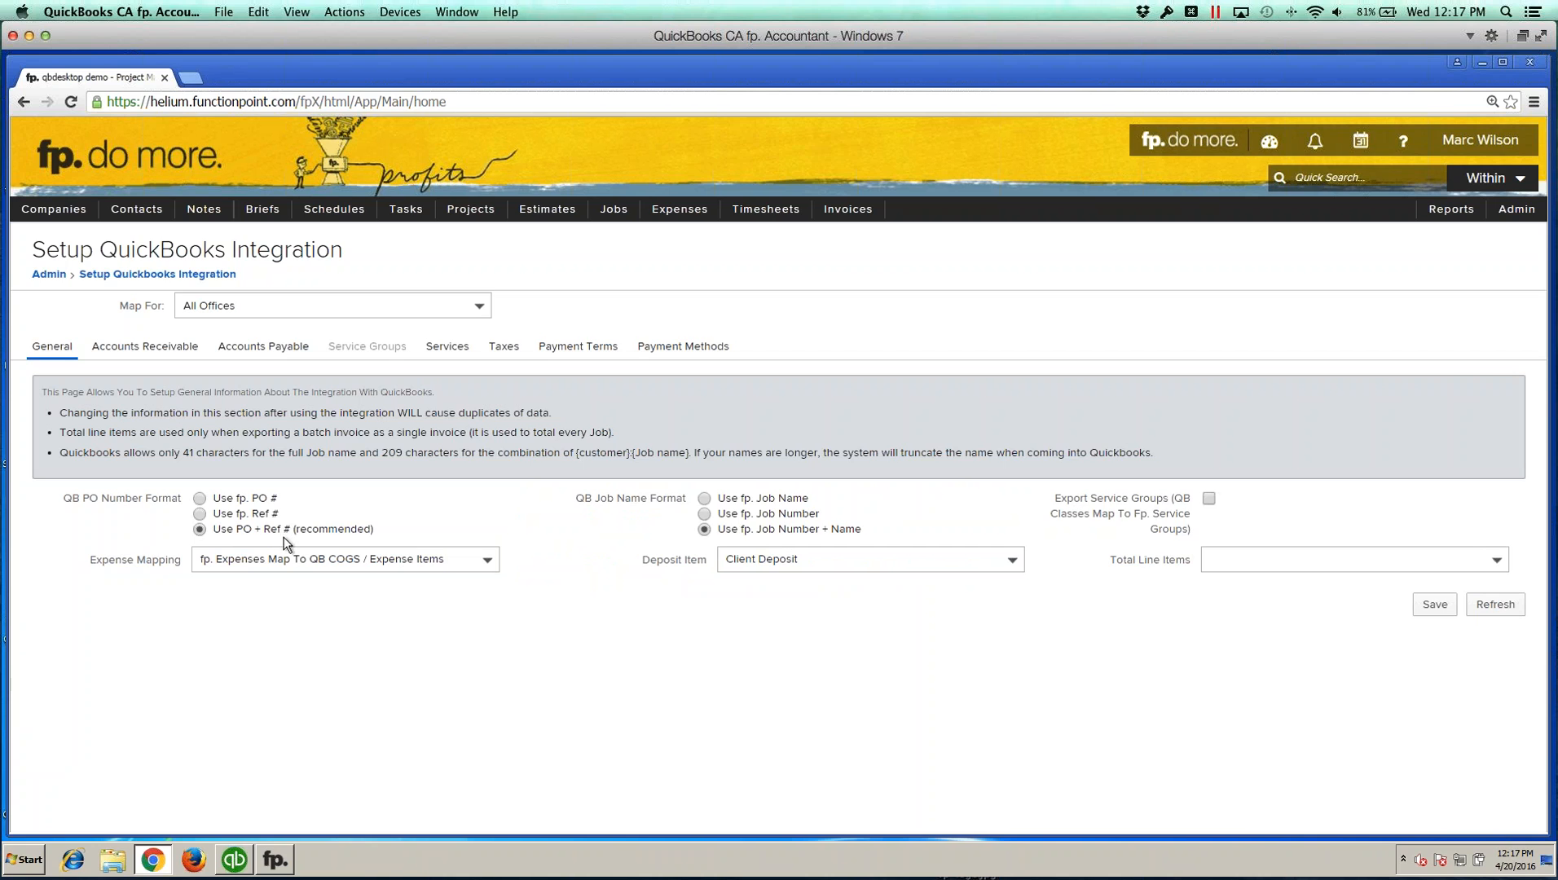
Step: Review the Expense Mapping and Deposit Item choices and save the General integration settings
{"action": "left_click", "coordinate": [463, 562]}
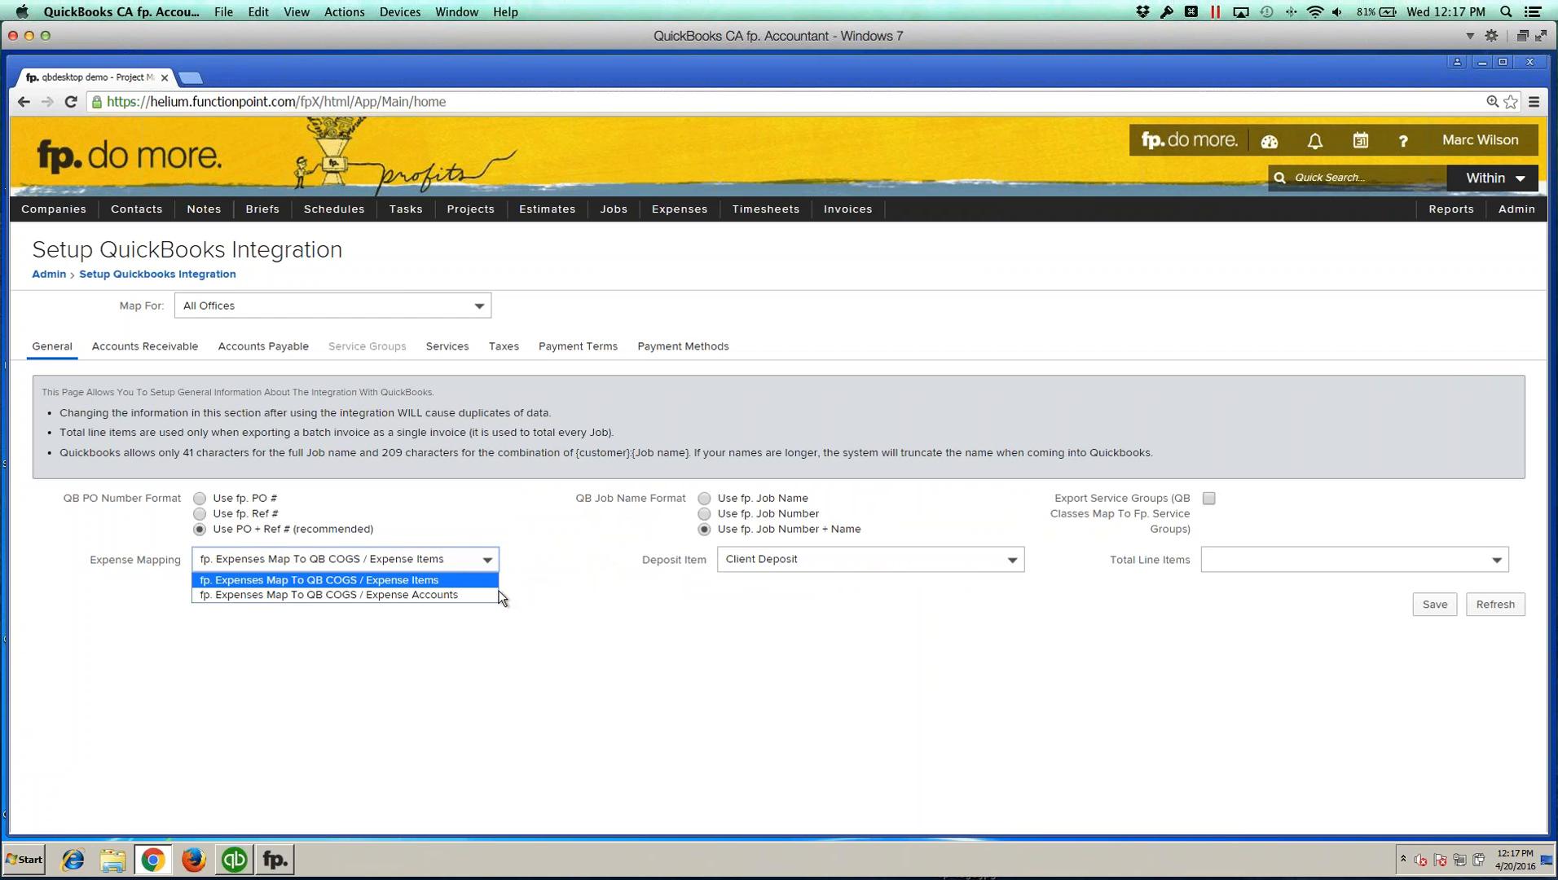
{"action": "left_click", "coordinate": [479, 662]}
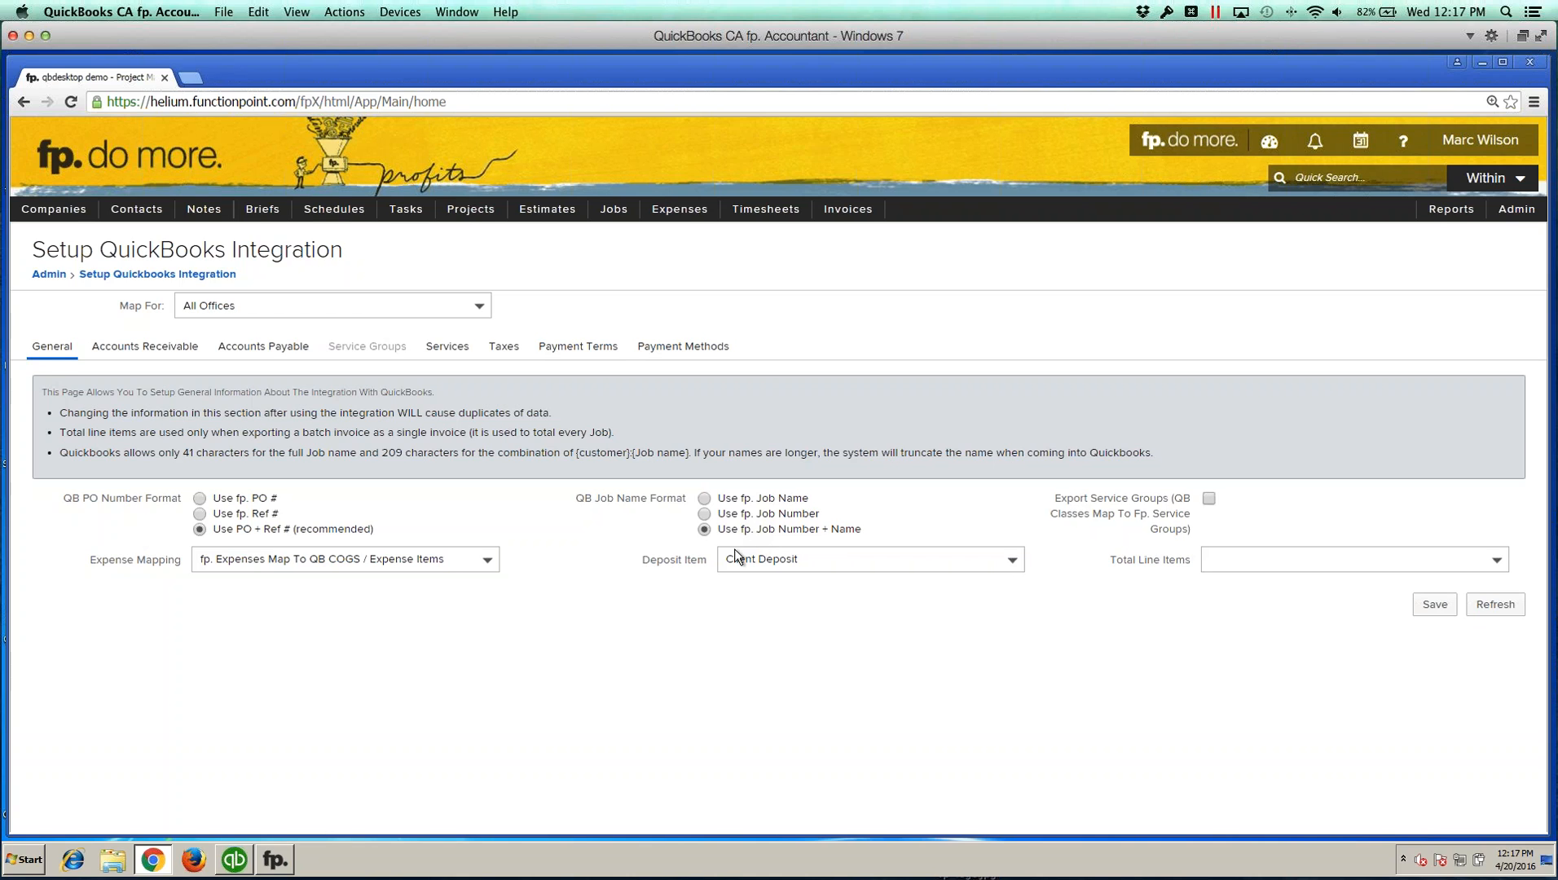
{"action": "left_click", "coordinate": [831, 559]}
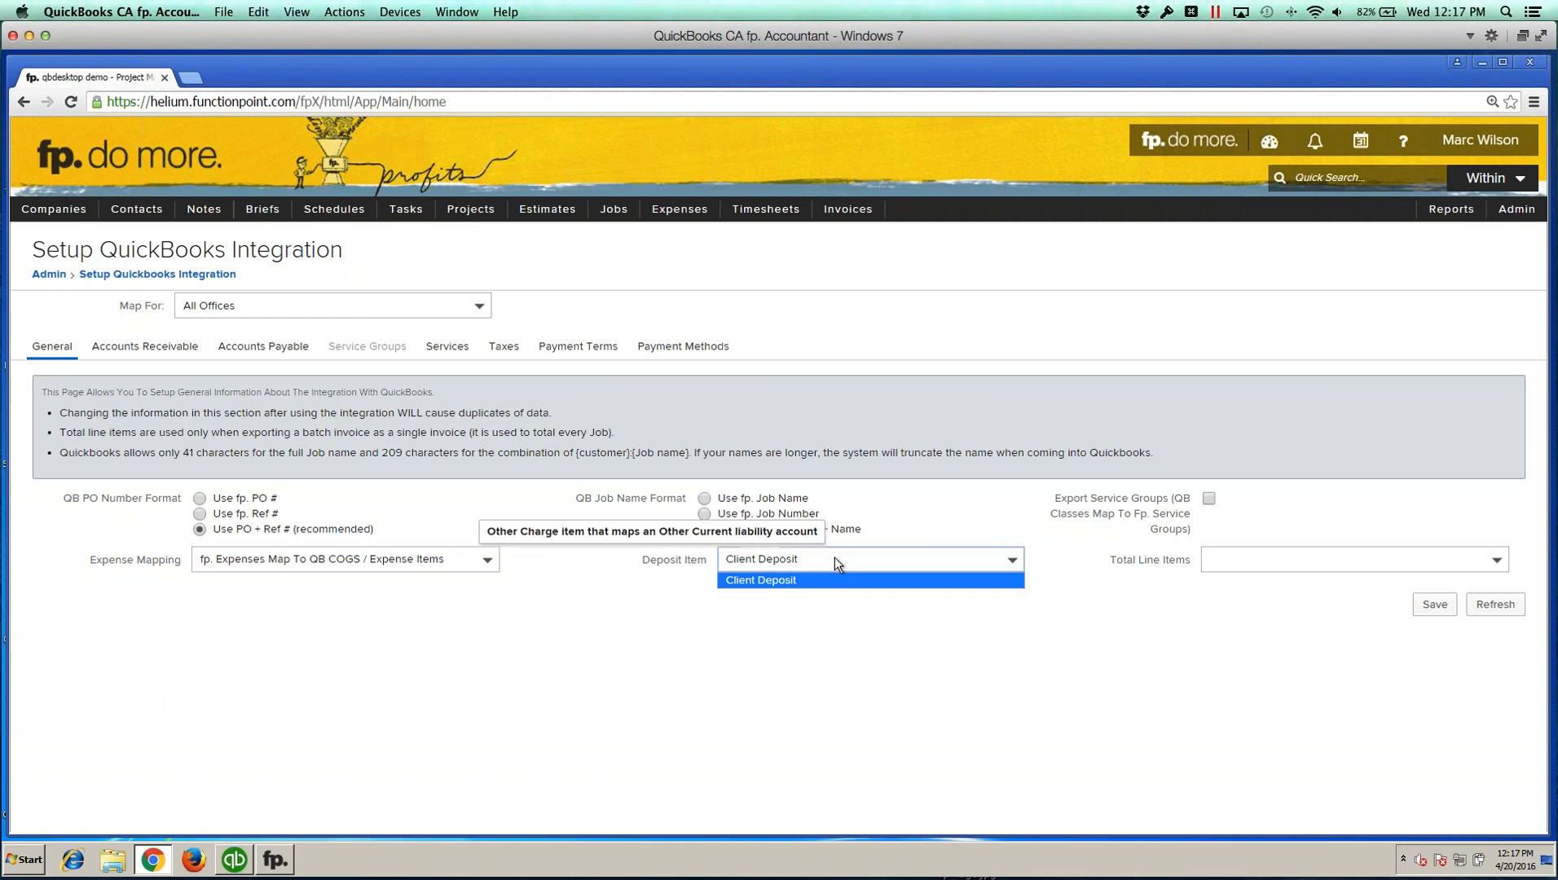
{"action": "left_click", "coordinate": [666, 564]}
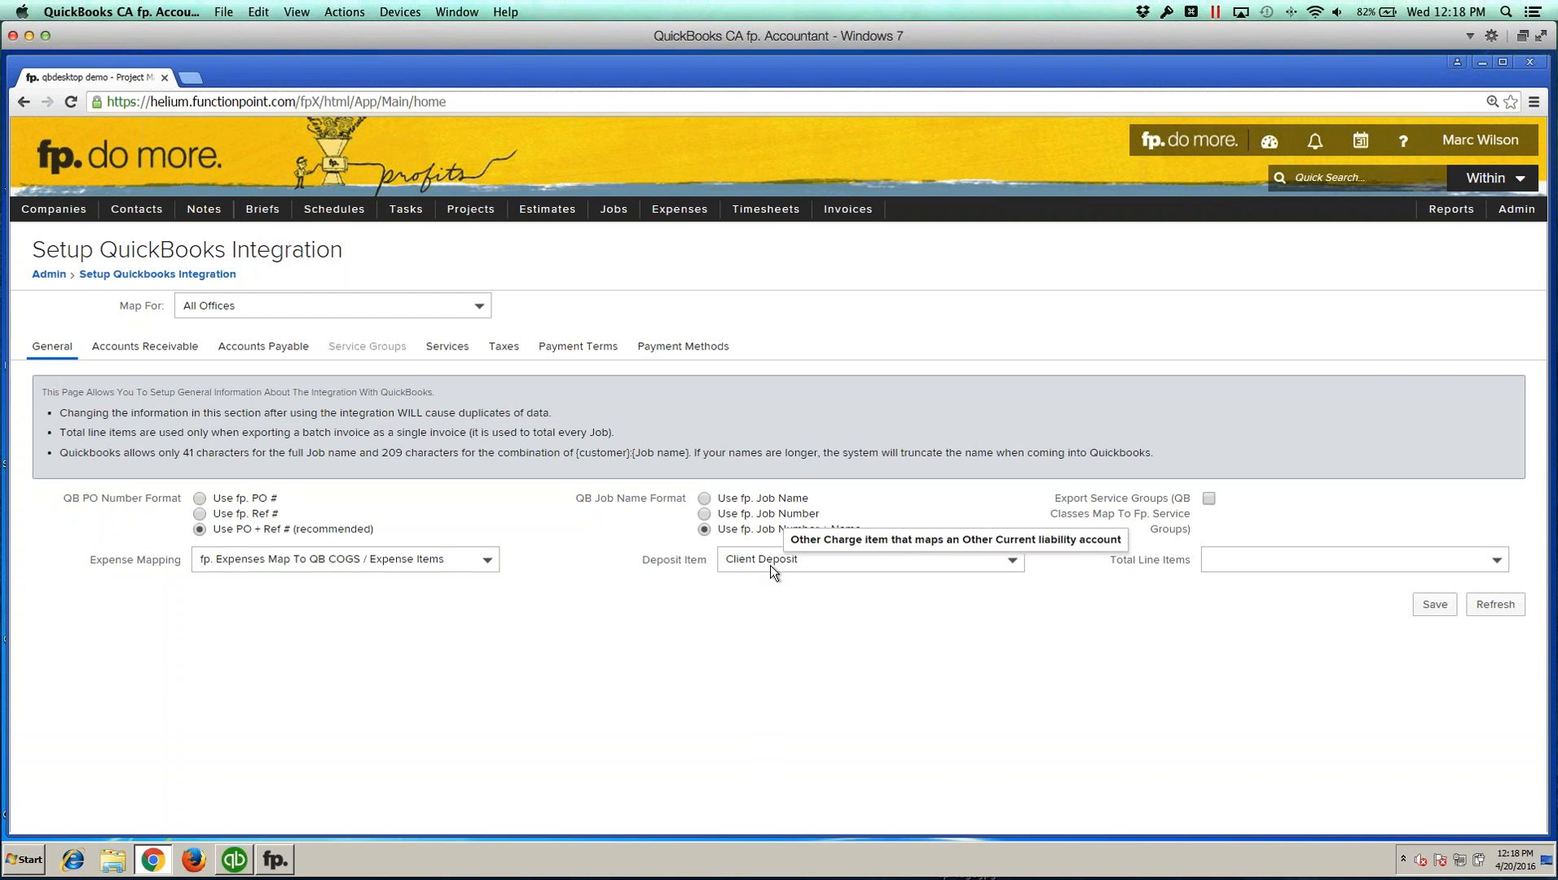
{"action": "left_click", "coordinate": [820, 560]}
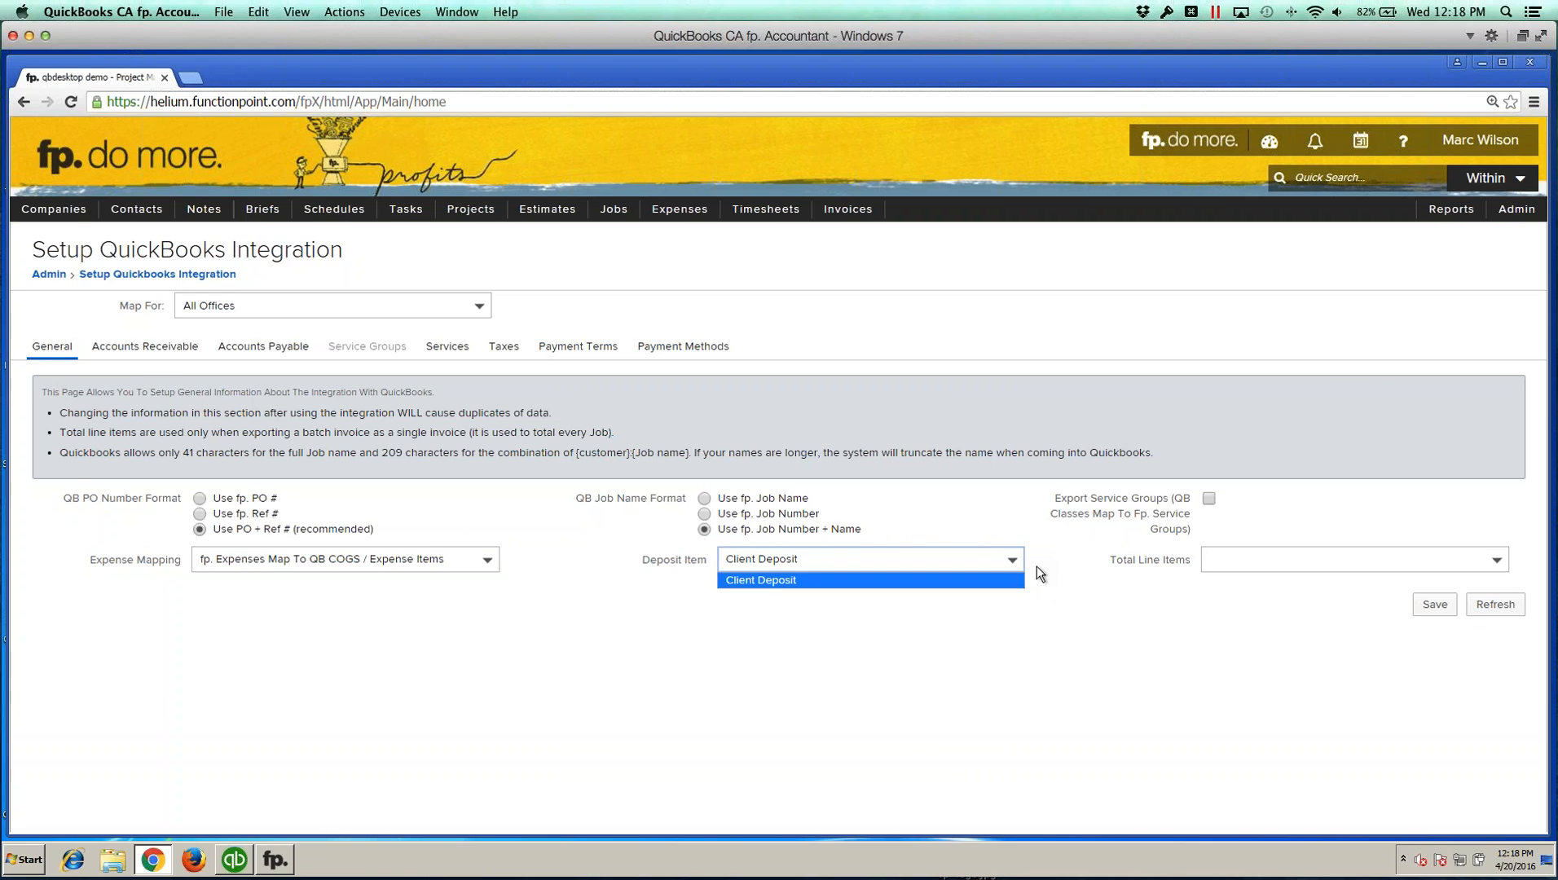
{"action": "left_click", "coordinate": [980, 655]}
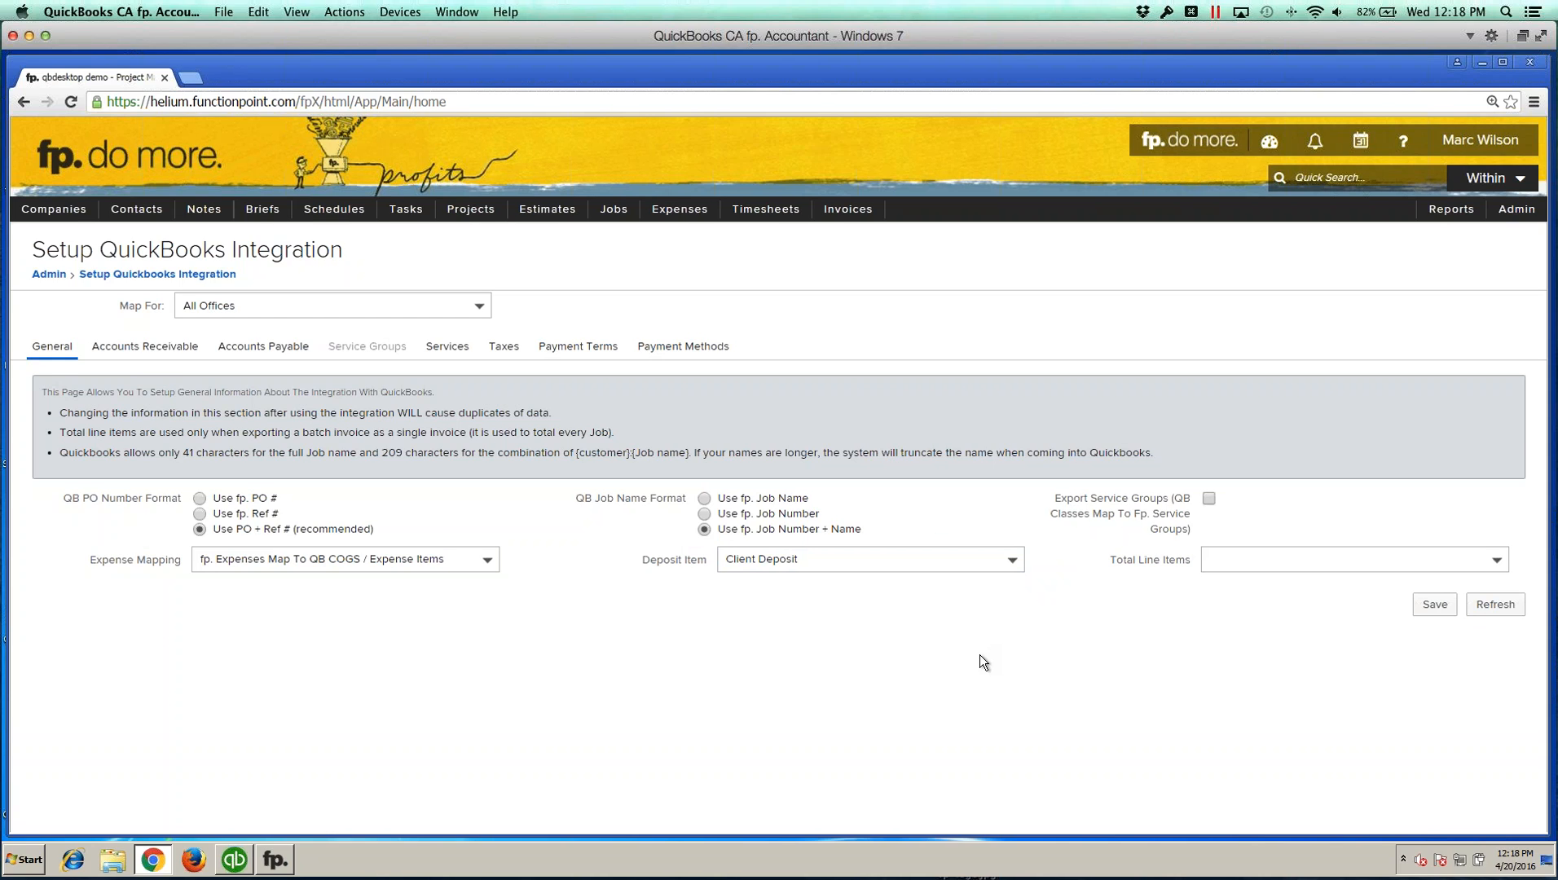
{"action": "left_click", "coordinate": [855, 560]}
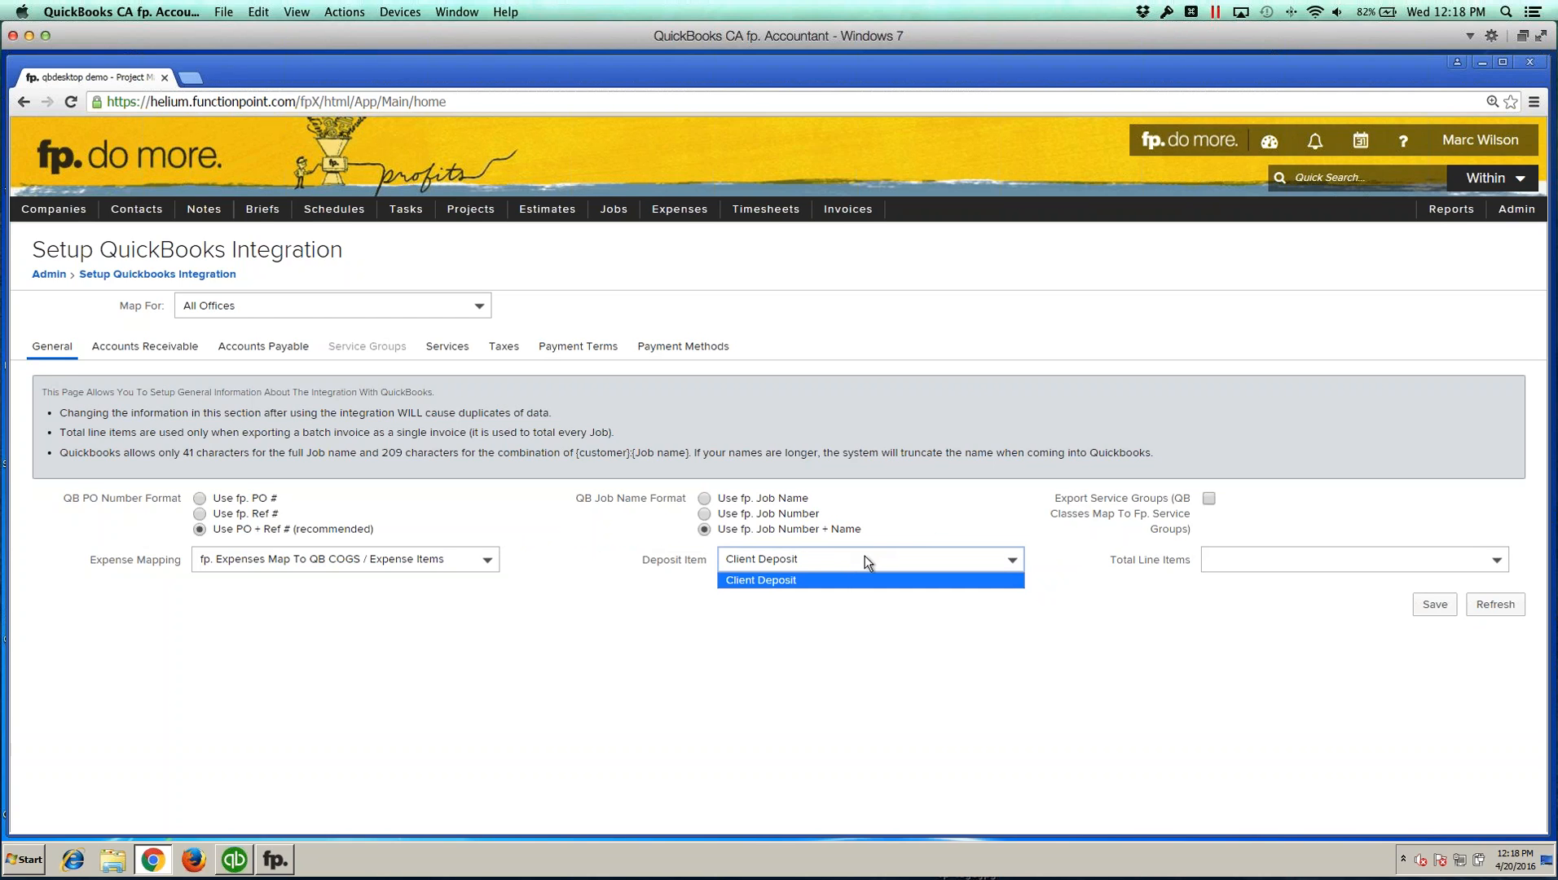
{"action": "left_click", "coordinate": [1049, 641]}
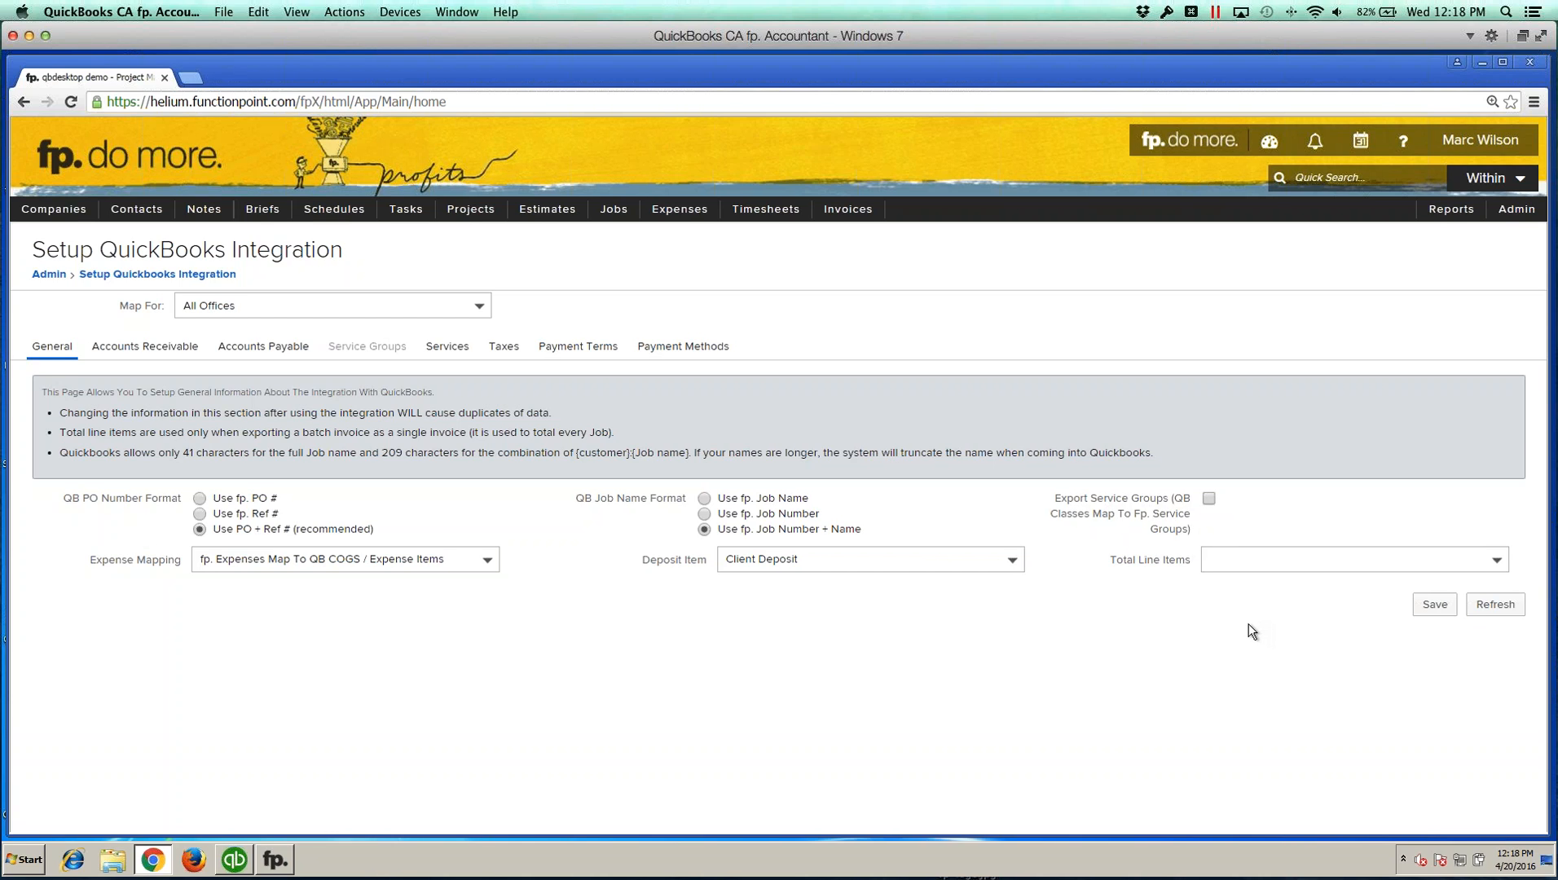
{"action": "left_click", "coordinate": [1437, 606]}
Step: Save the Accounts Receivable and Accounts Payable account mappings
{"action": "left_click", "coordinate": [148, 349]}
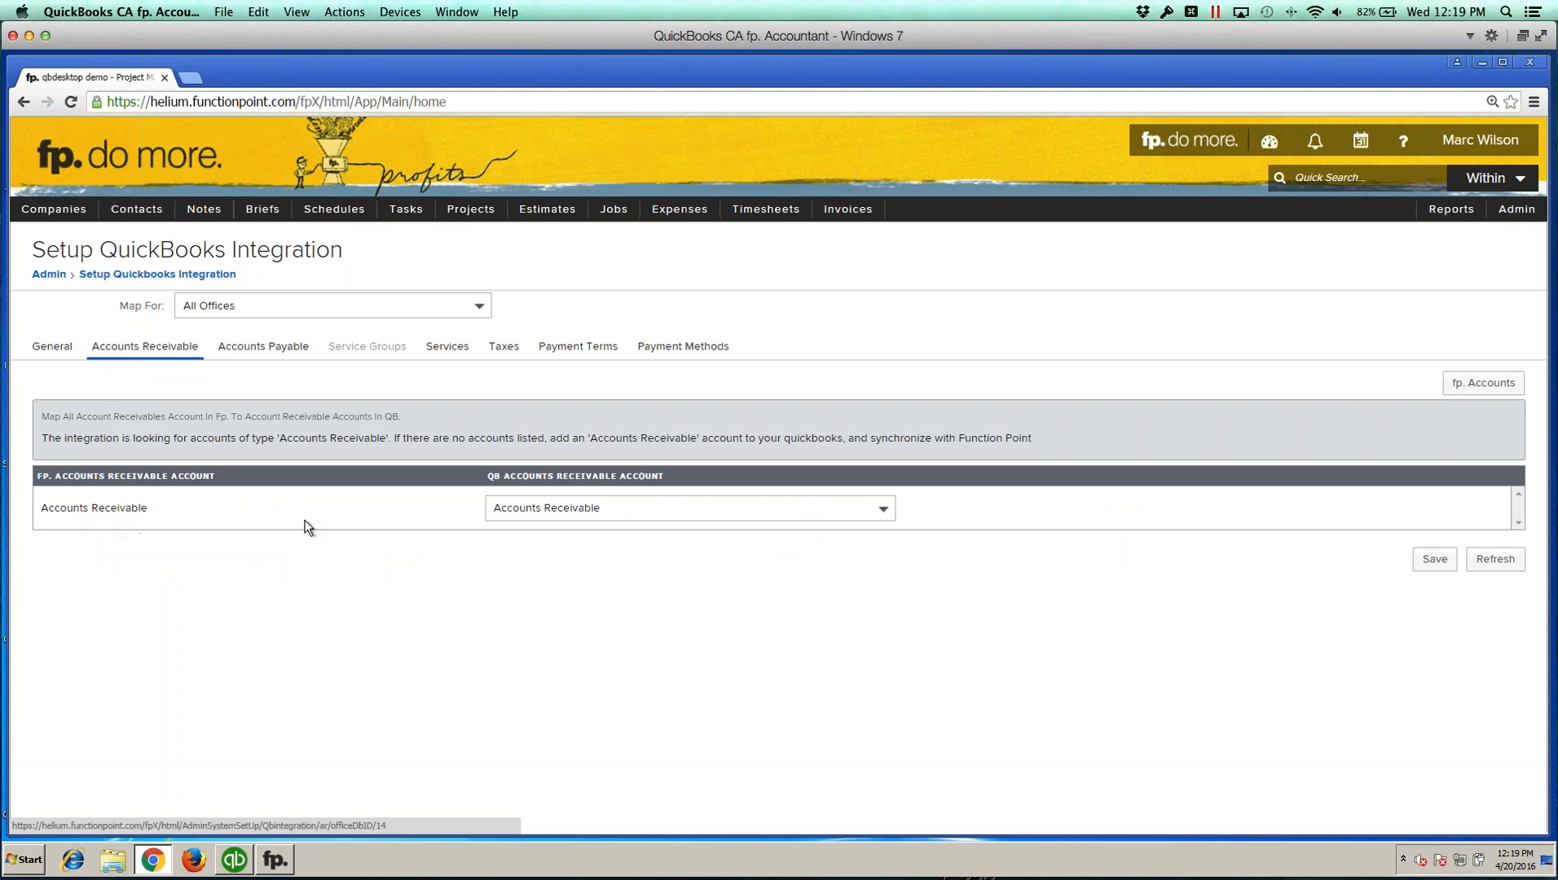
{"action": "left_click", "coordinate": [1434, 559]}
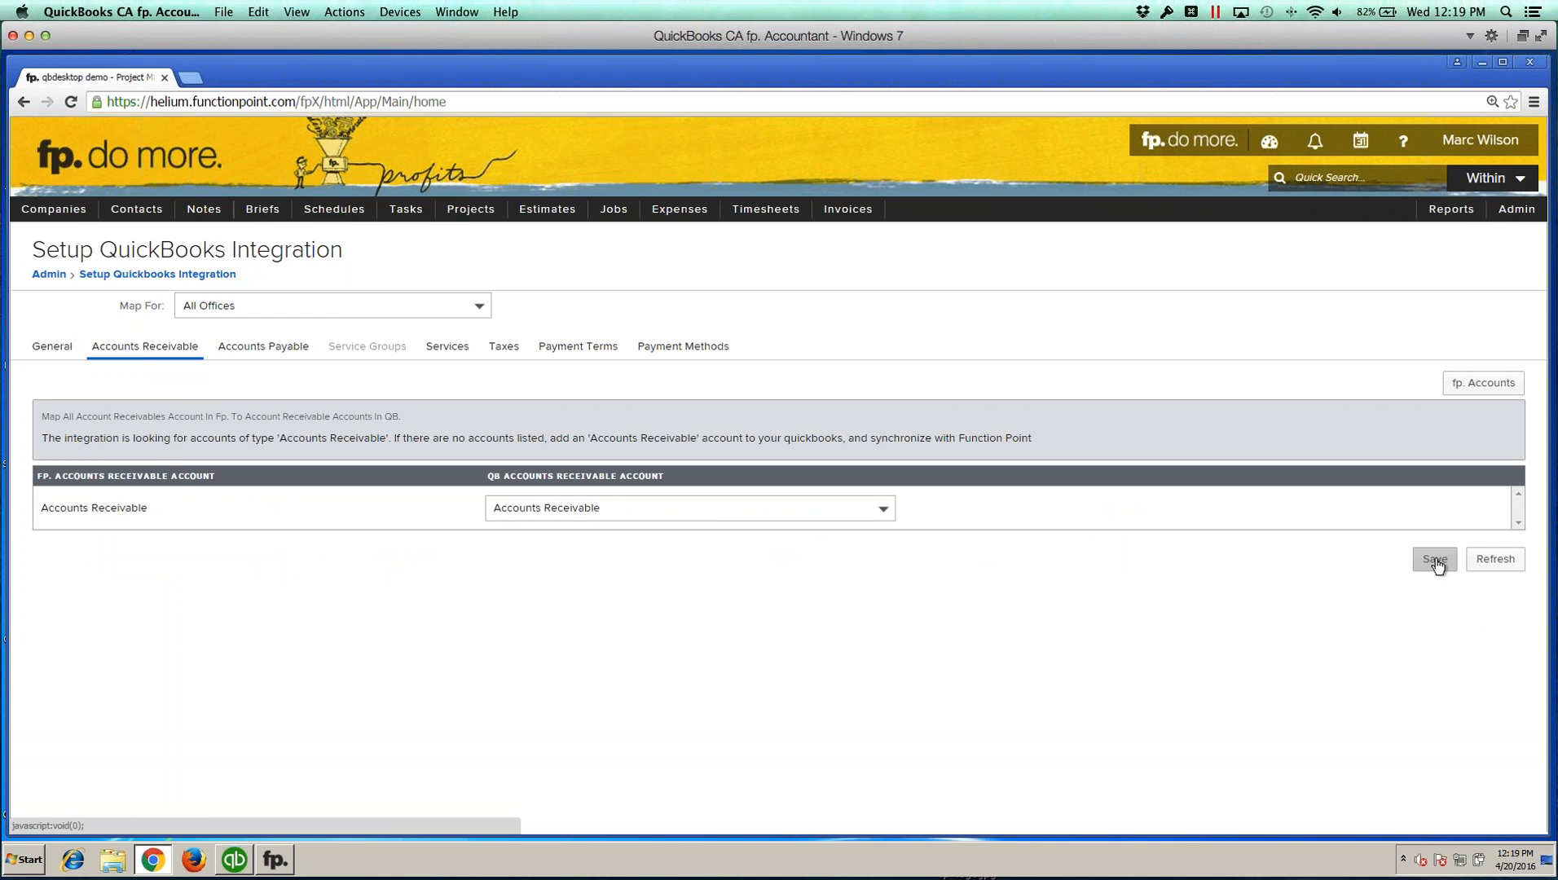
{"action": "left_click", "coordinate": [263, 346]}
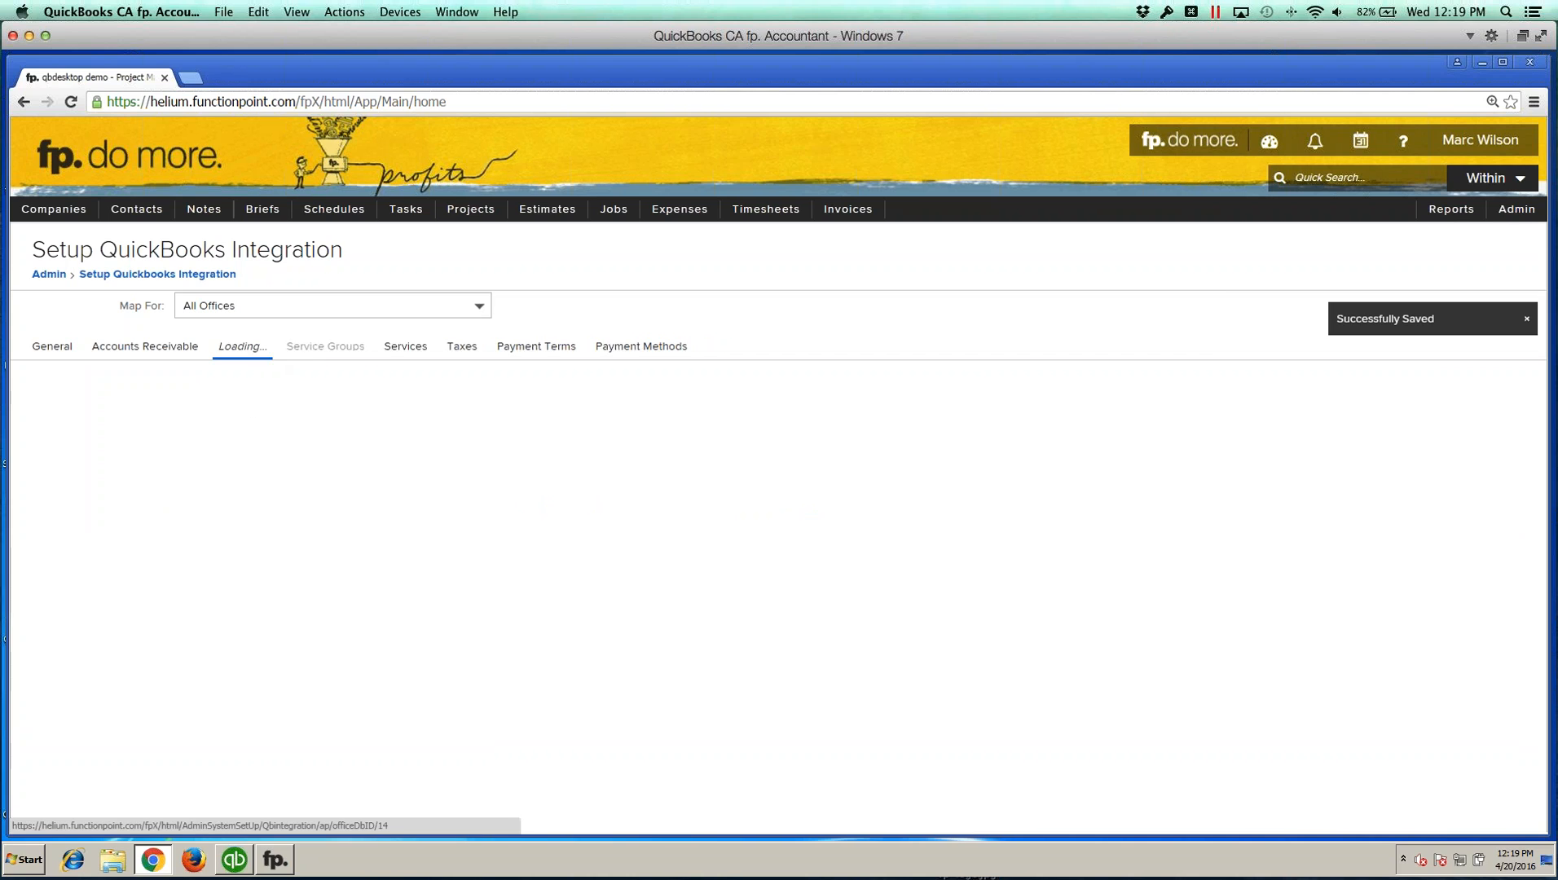
{"action": "left_click", "coordinate": [1433, 534]}
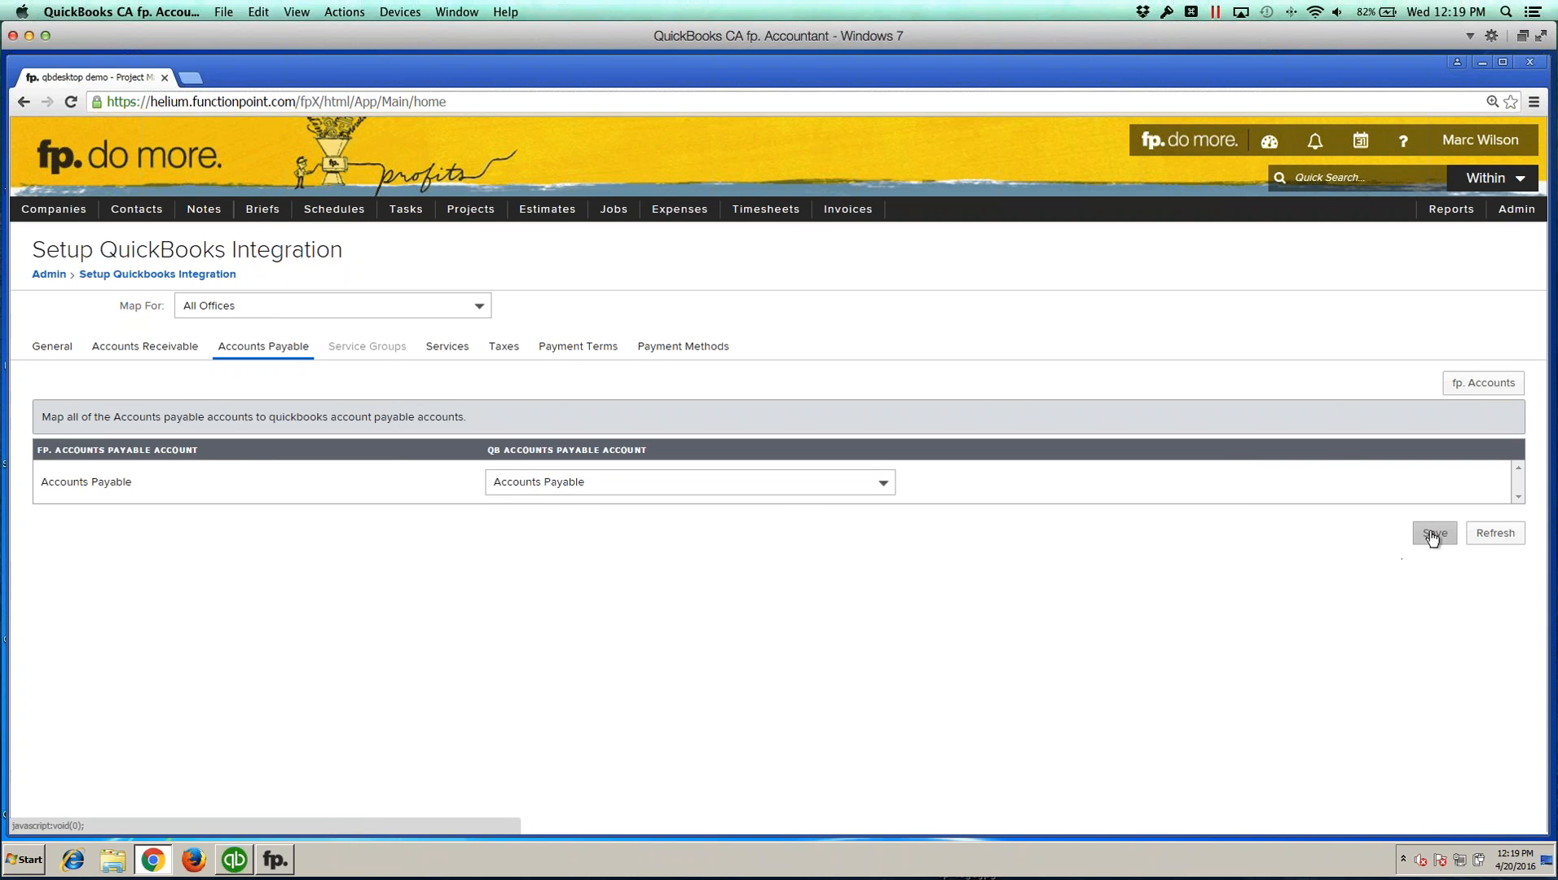
Step: Open the Services mapping and examine the QB income items assigned to internal services
{"action": "left_click", "coordinate": [438, 360]}
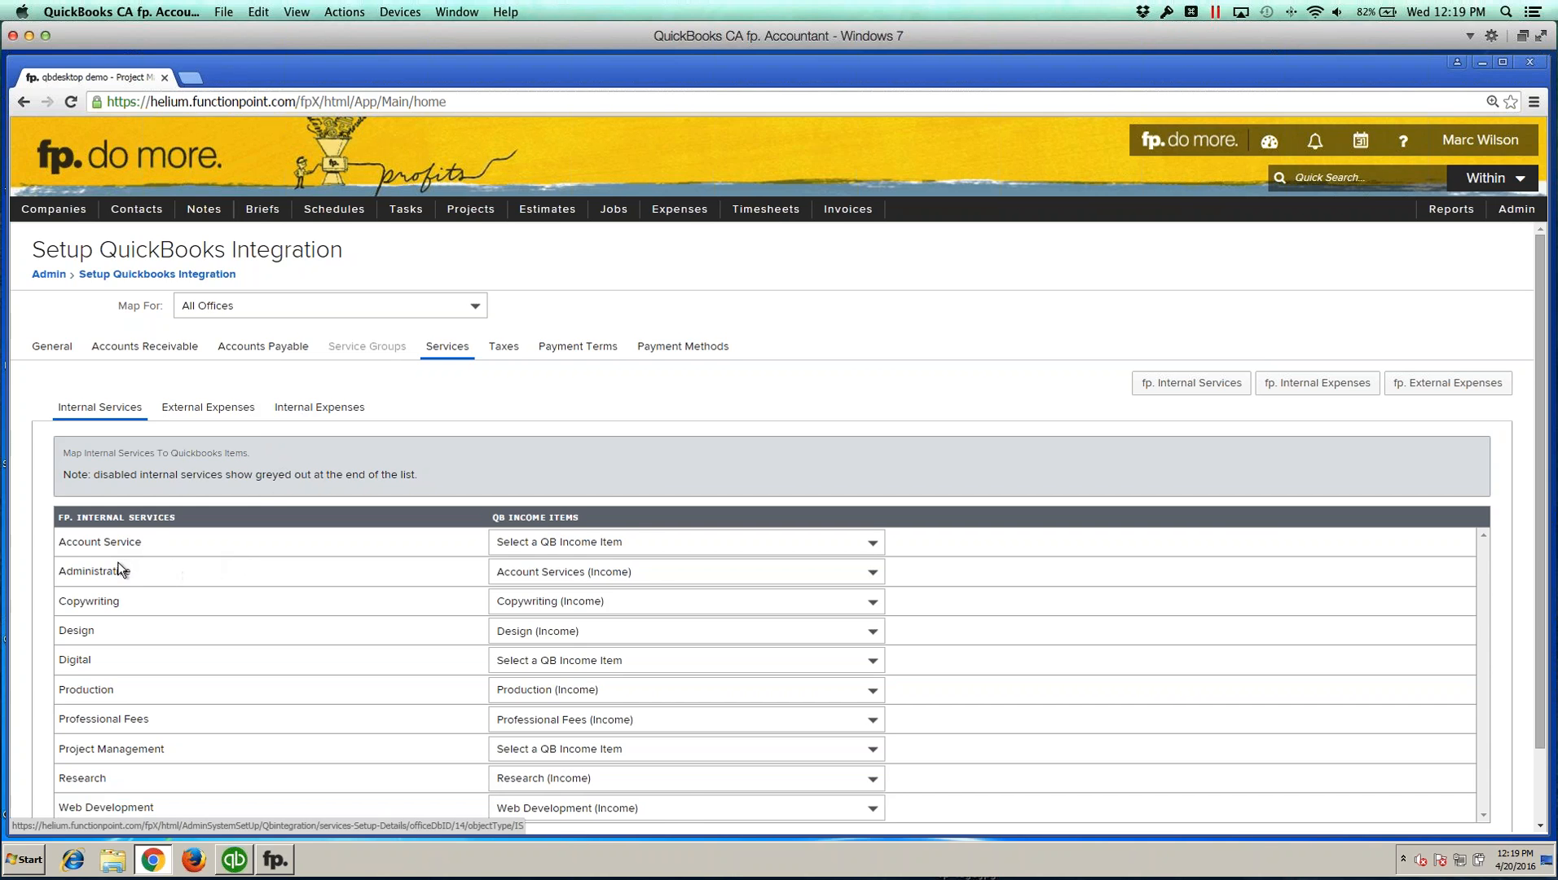
{"action": "left_click_drag", "start_coordinate": [60, 573], "coordinate": [115, 573]}
{"action": "left_click", "coordinate": [145, 573]}
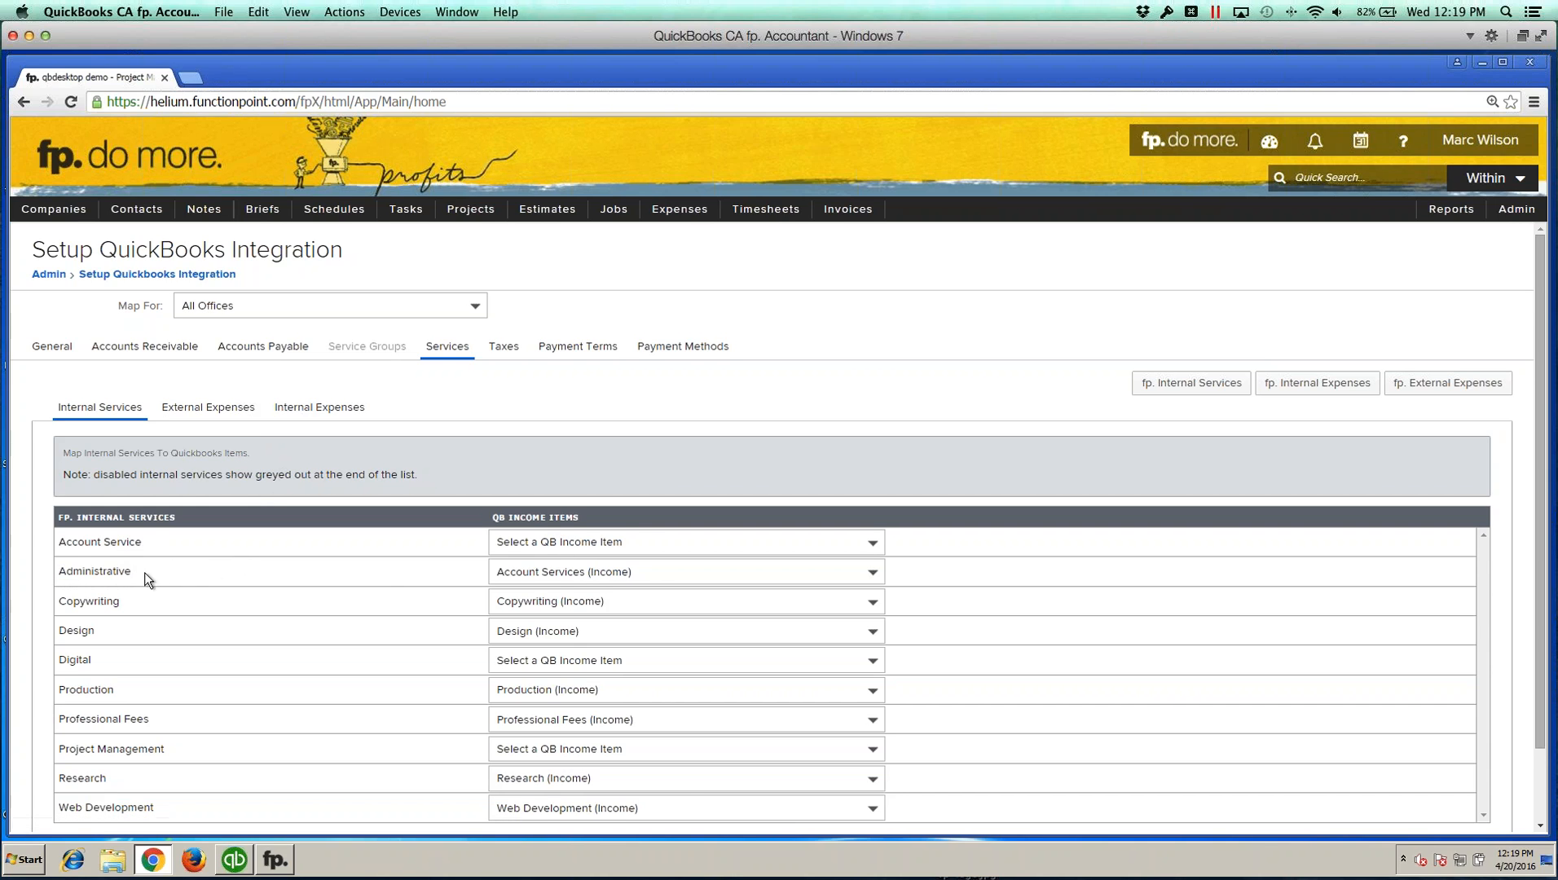
Step: Map both the Account Service and Administrative internal services to Account Services (Income)
{"action": "left_click", "coordinate": [605, 571]}
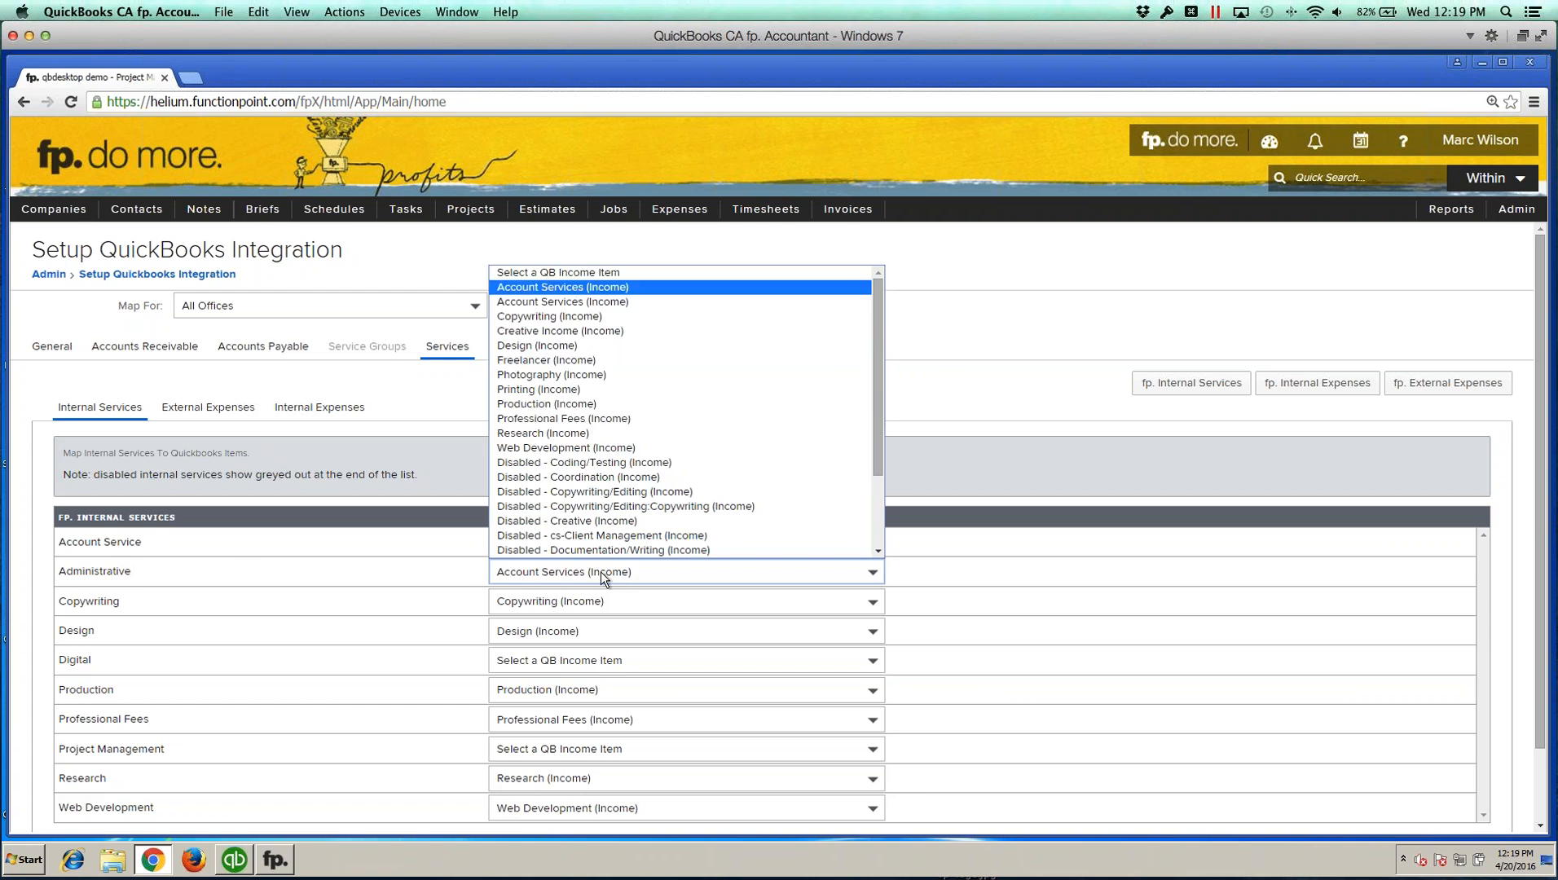
{"action": "left_click", "coordinate": [583, 273]}
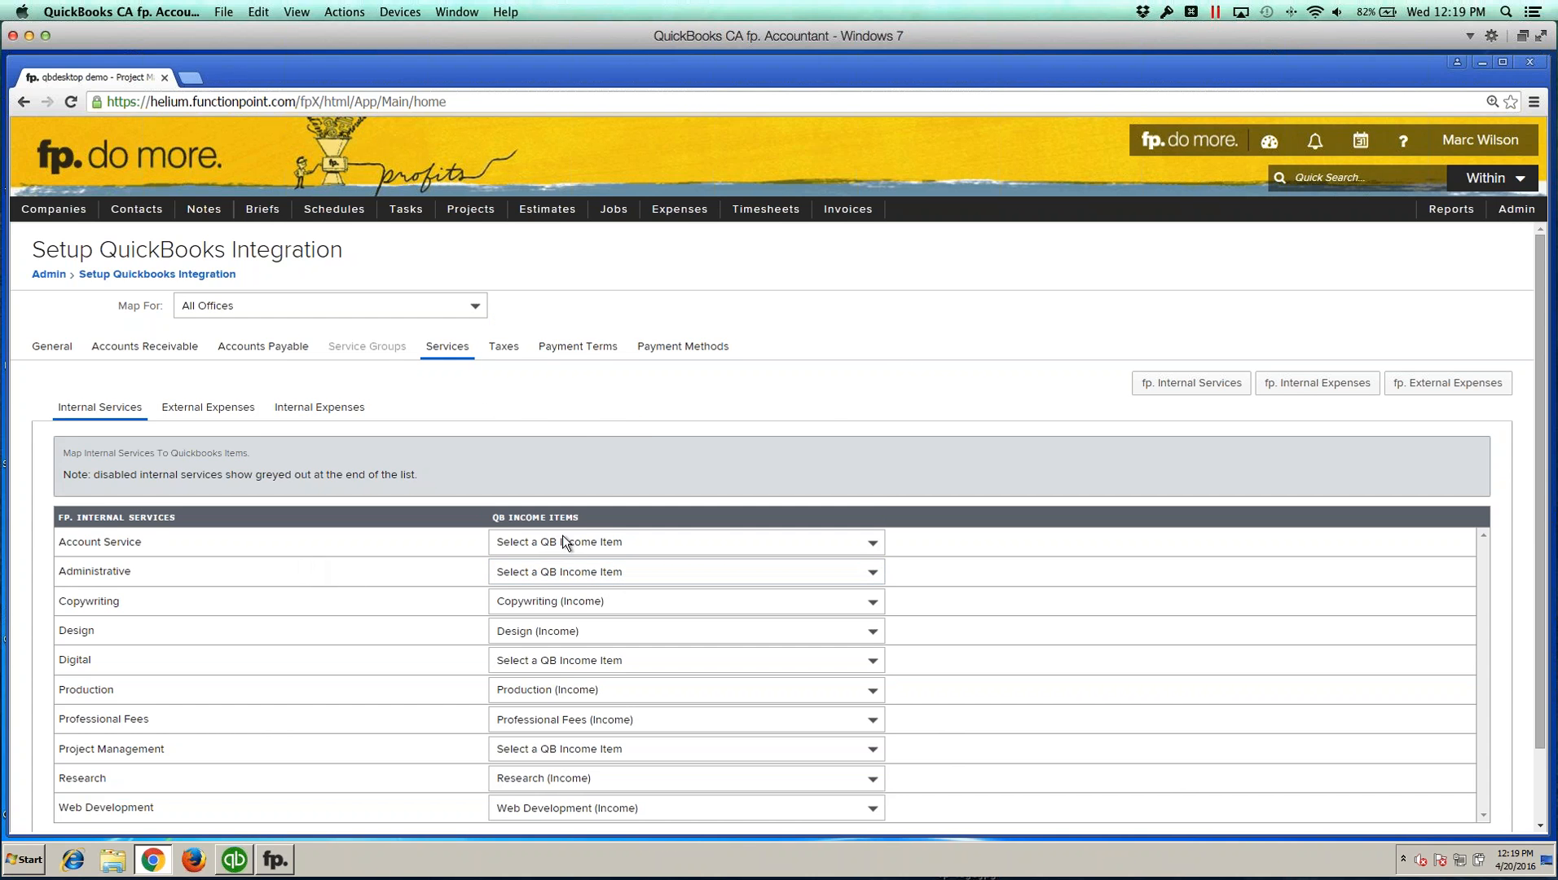
{"action": "left_click", "coordinate": [562, 541]}
{"action": "left_click", "coordinate": [567, 266]}
{"action": "left_click", "coordinate": [143, 545]}
{"action": "left_click", "coordinate": [684, 572]}
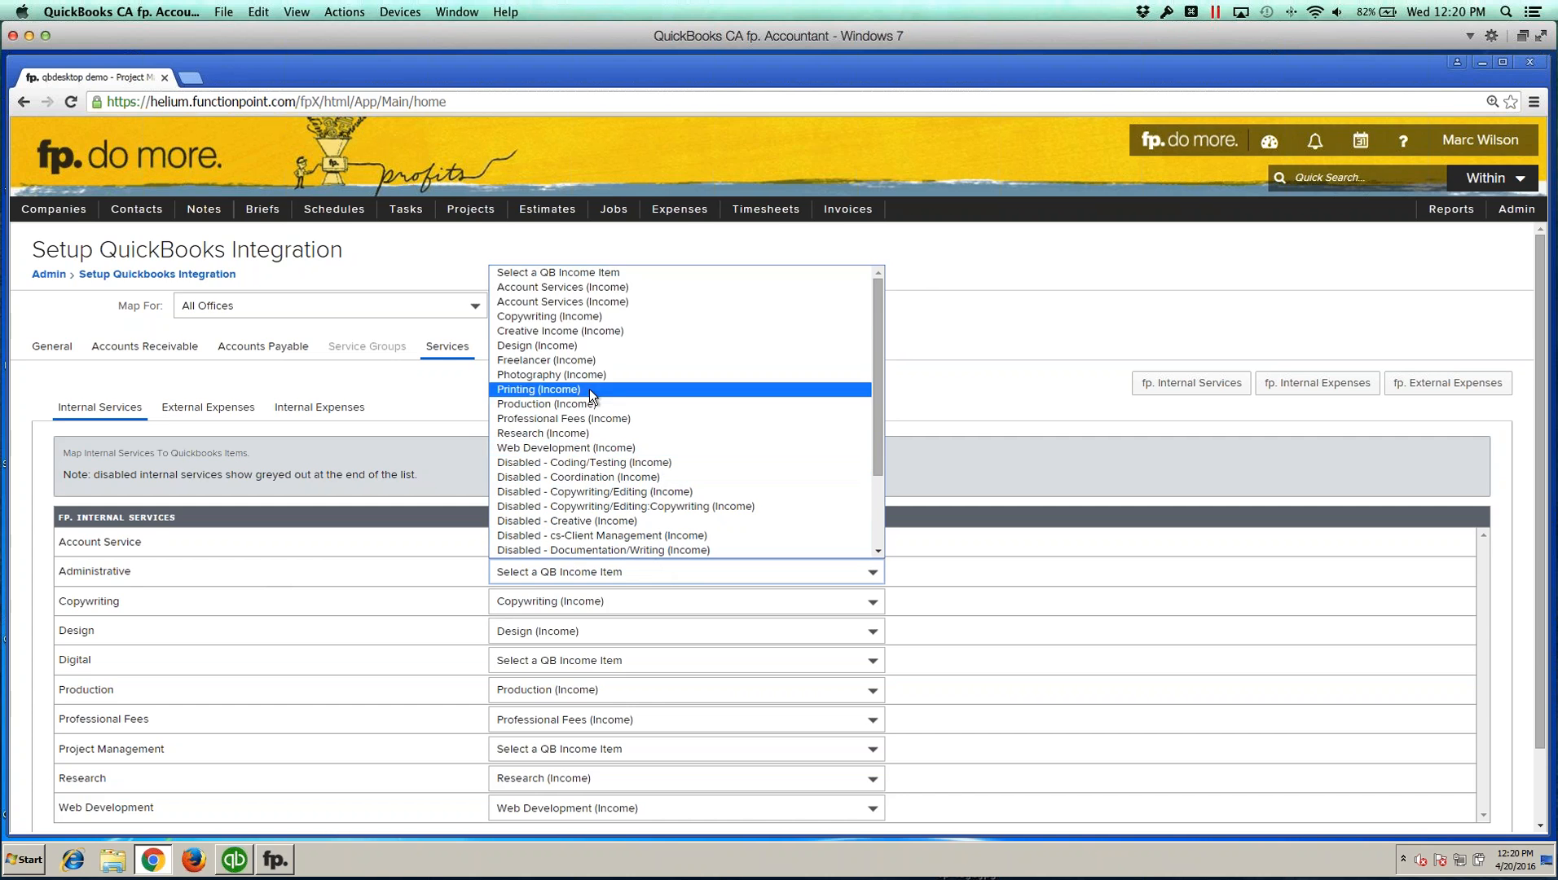
{"action": "left_click", "coordinate": [584, 301]}
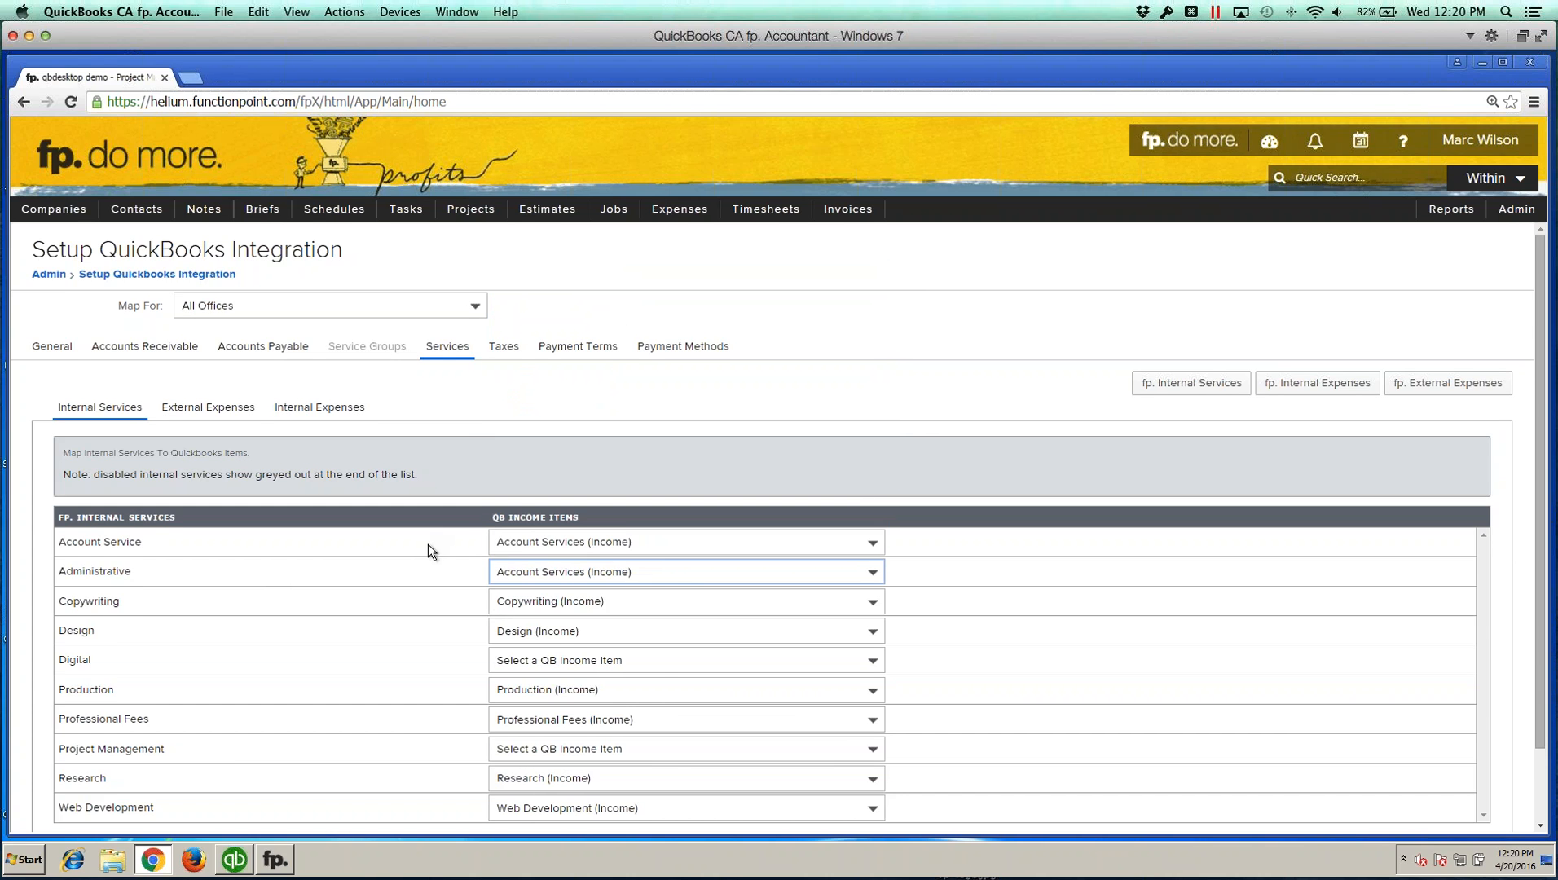
Step: Map the Digital internal service to Web Development (Income)
{"action": "scroll", "coordinate": [429, 552], "scroll_direction": "down", "scroll_amount": 1}
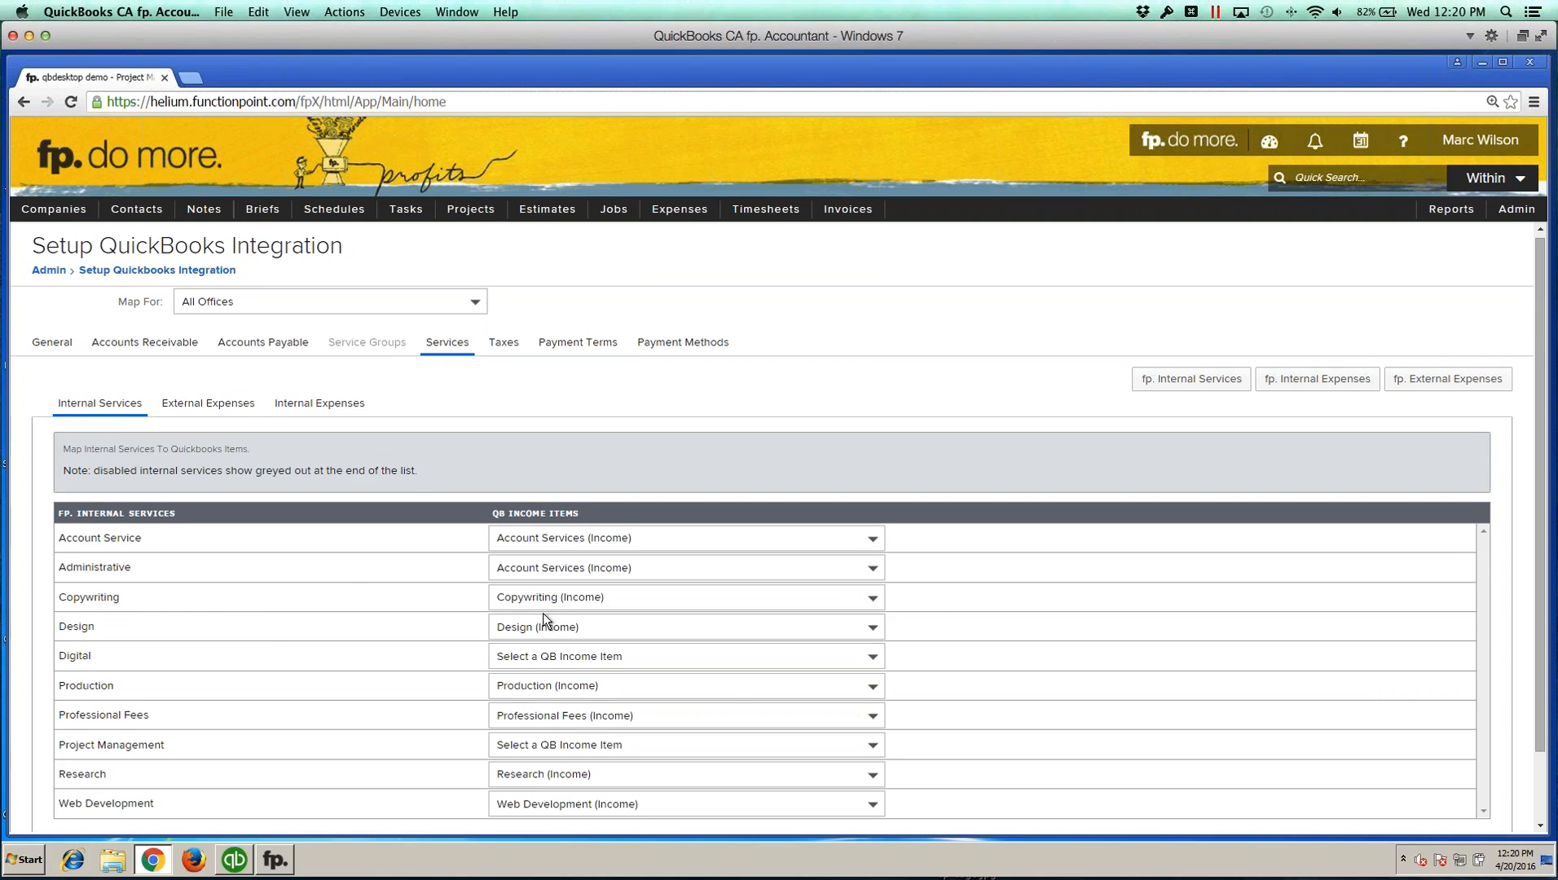
{"action": "scroll", "coordinate": [543, 619], "scroll_direction": "down", "scroll_amount": 2}
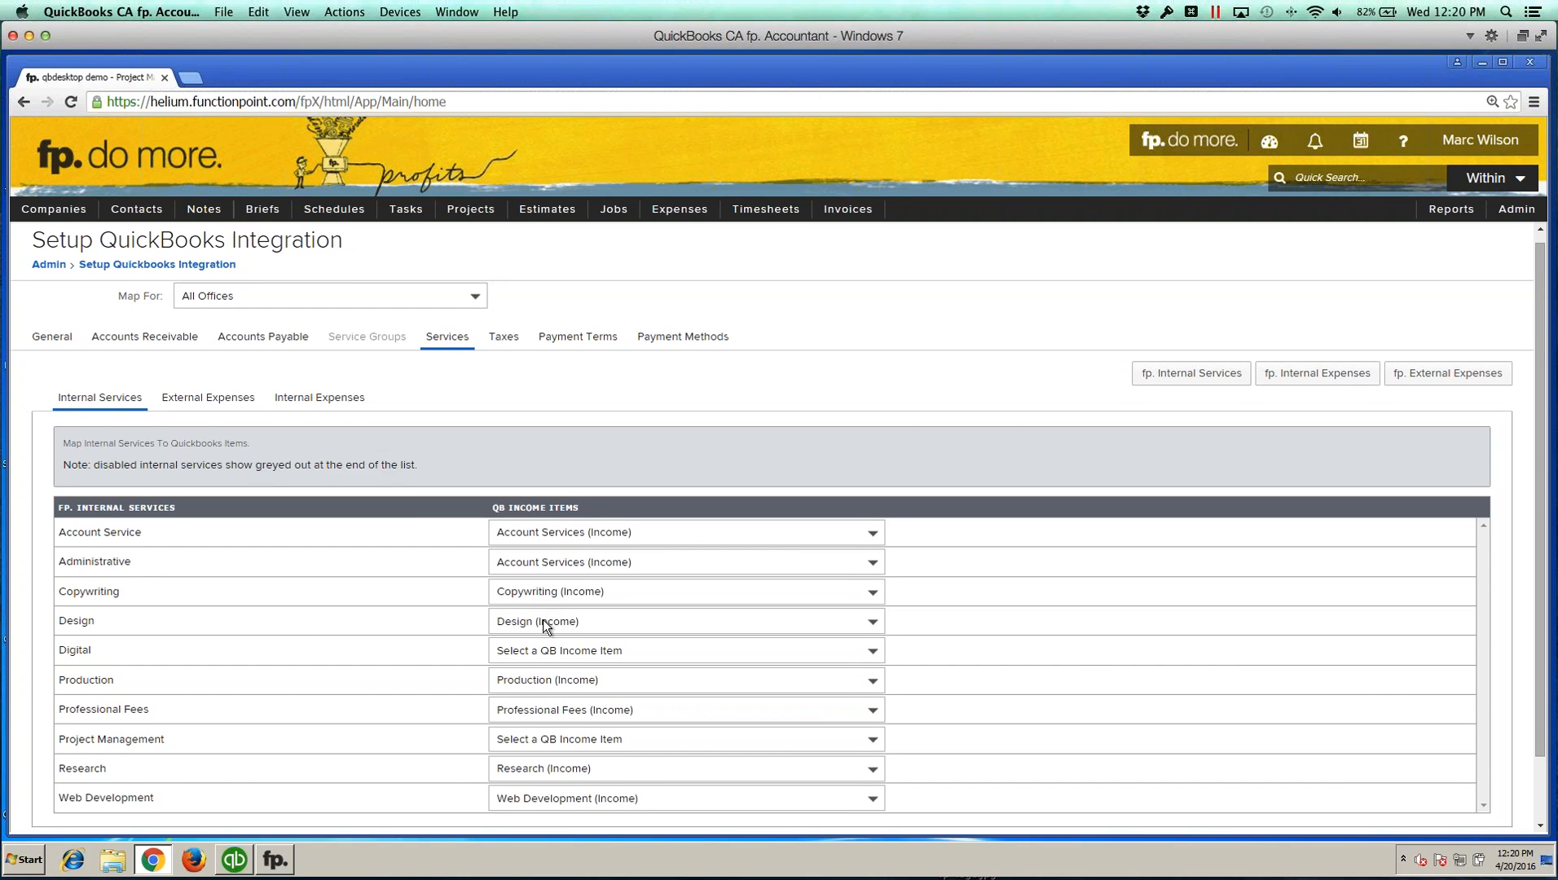
{"action": "scroll", "coordinate": [555, 619], "scroll_direction": "down", "scroll_amount": 2}
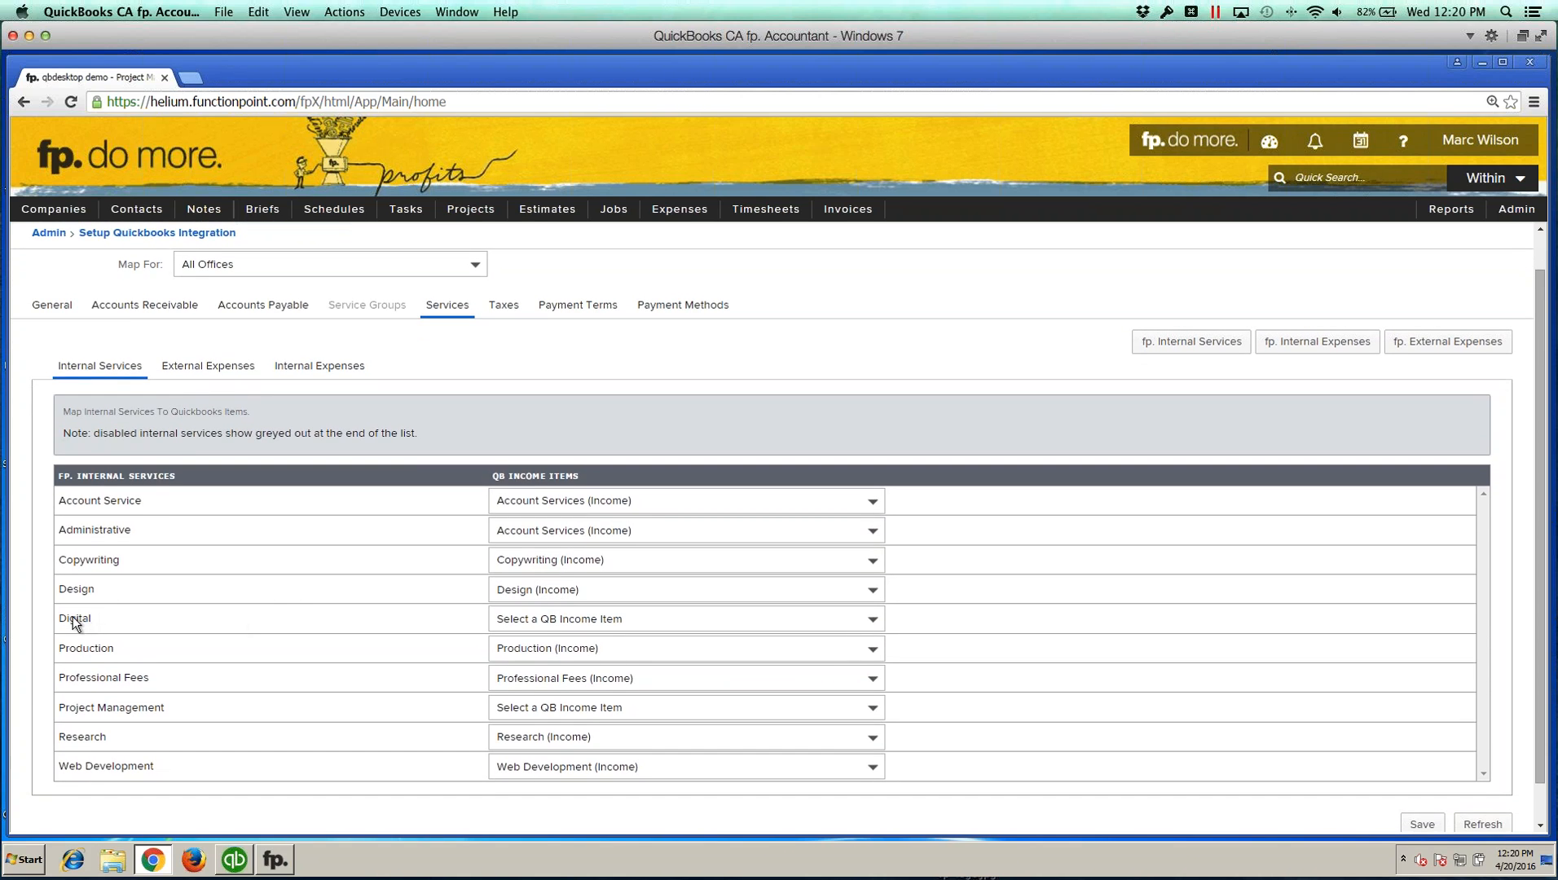
{"action": "left_click", "coordinate": [668, 619]}
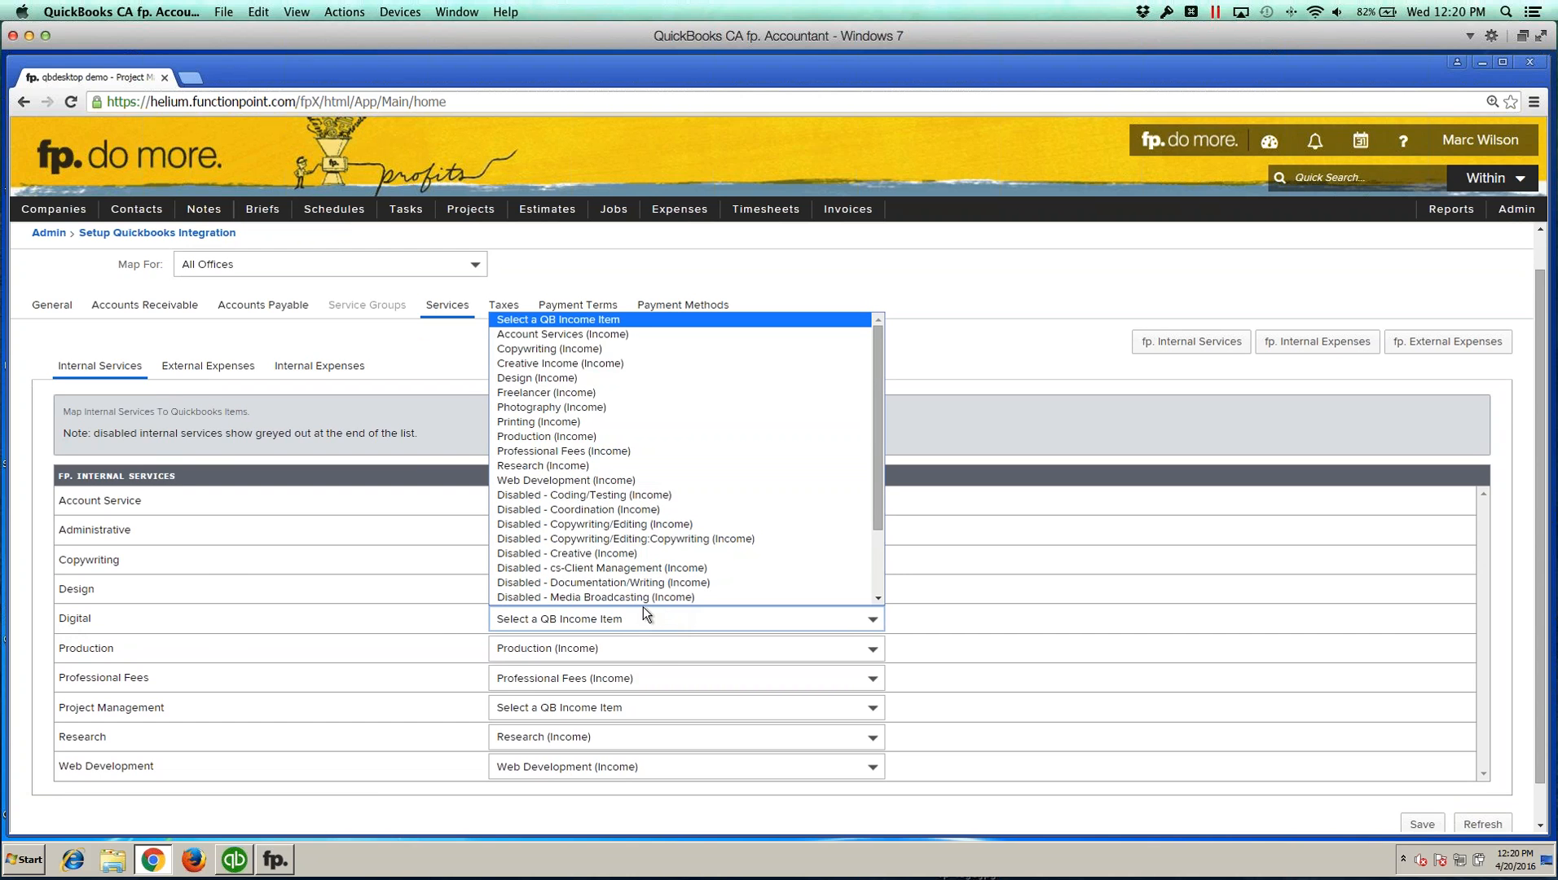
{"action": "left_click", "coordinate": [565, 480]}
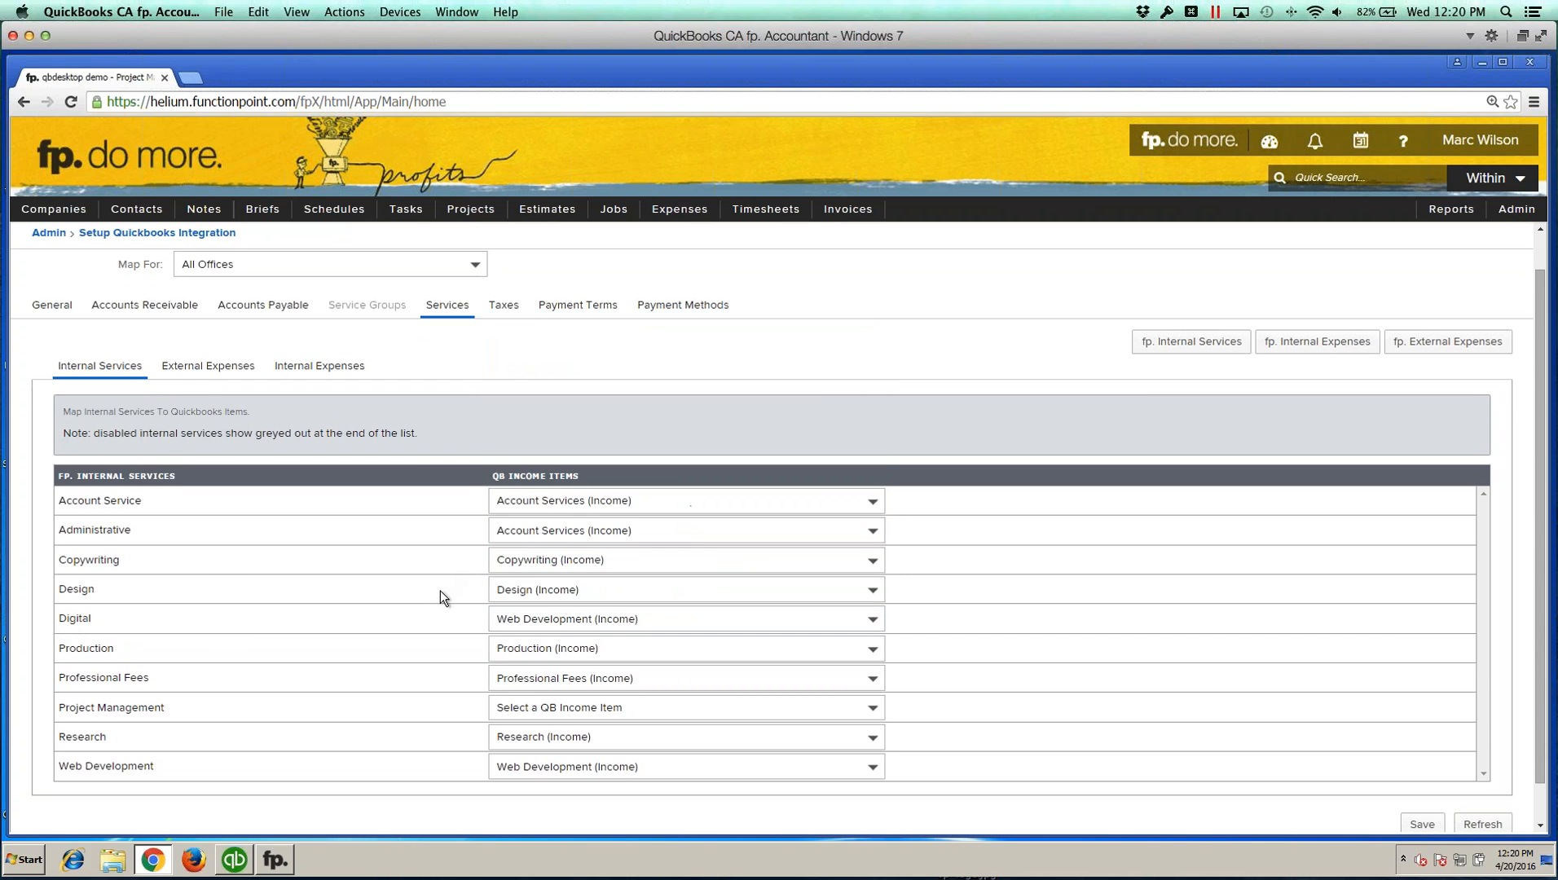
Step: Map Project Management to Account Services (Income) and save the internal services mappings
{"action": "scroll", "coordinate": [549, 689], "scroll_direction": "down", "scroll_amount": 2}
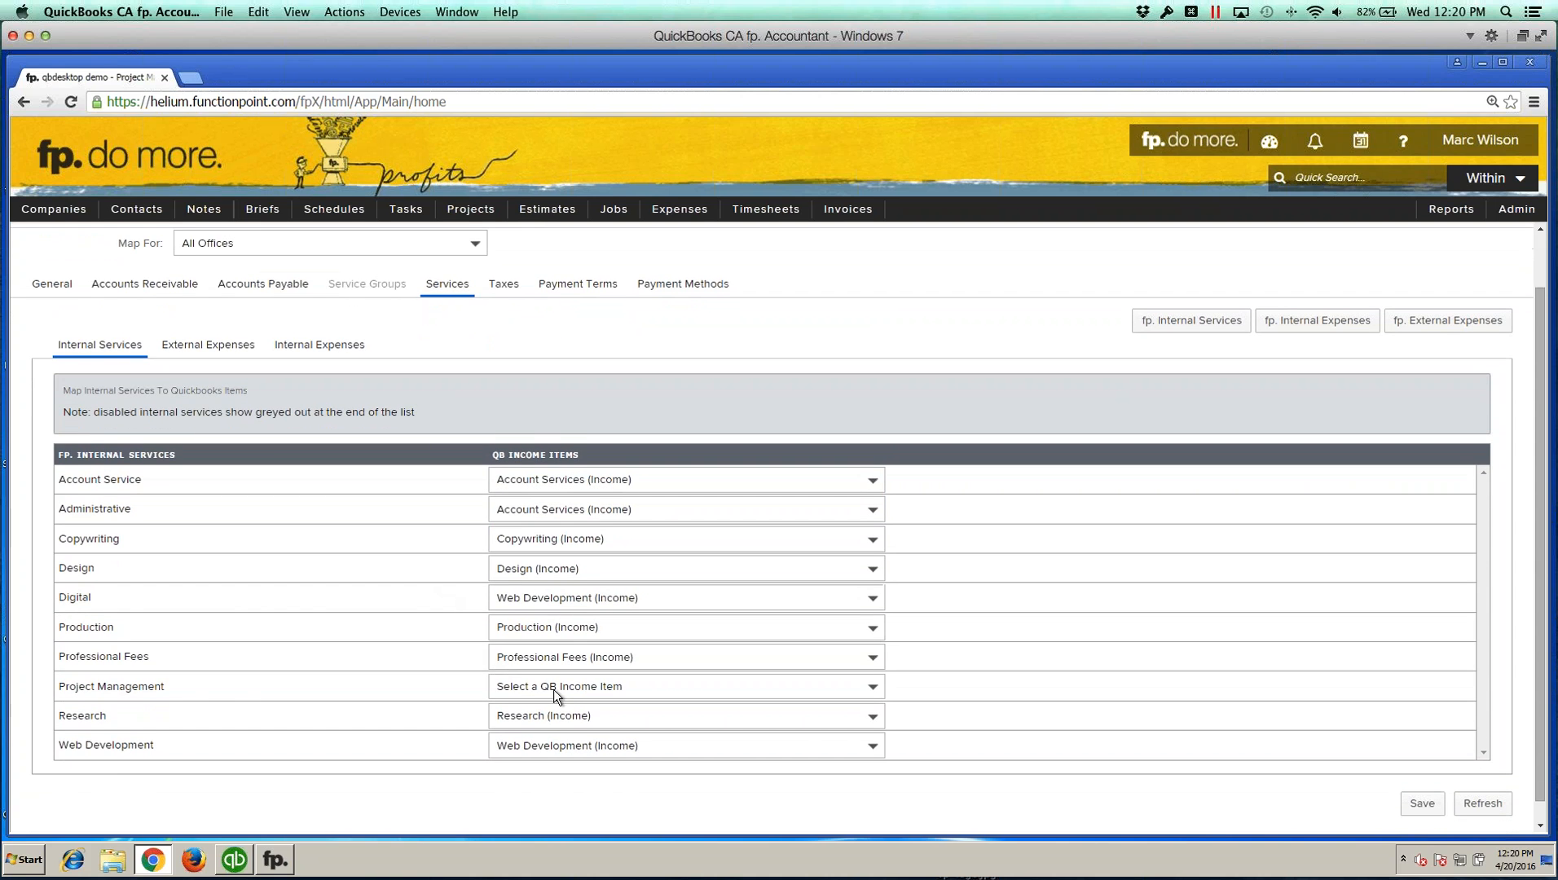
{"action": "left_click", "coordinate": [660, 689]}
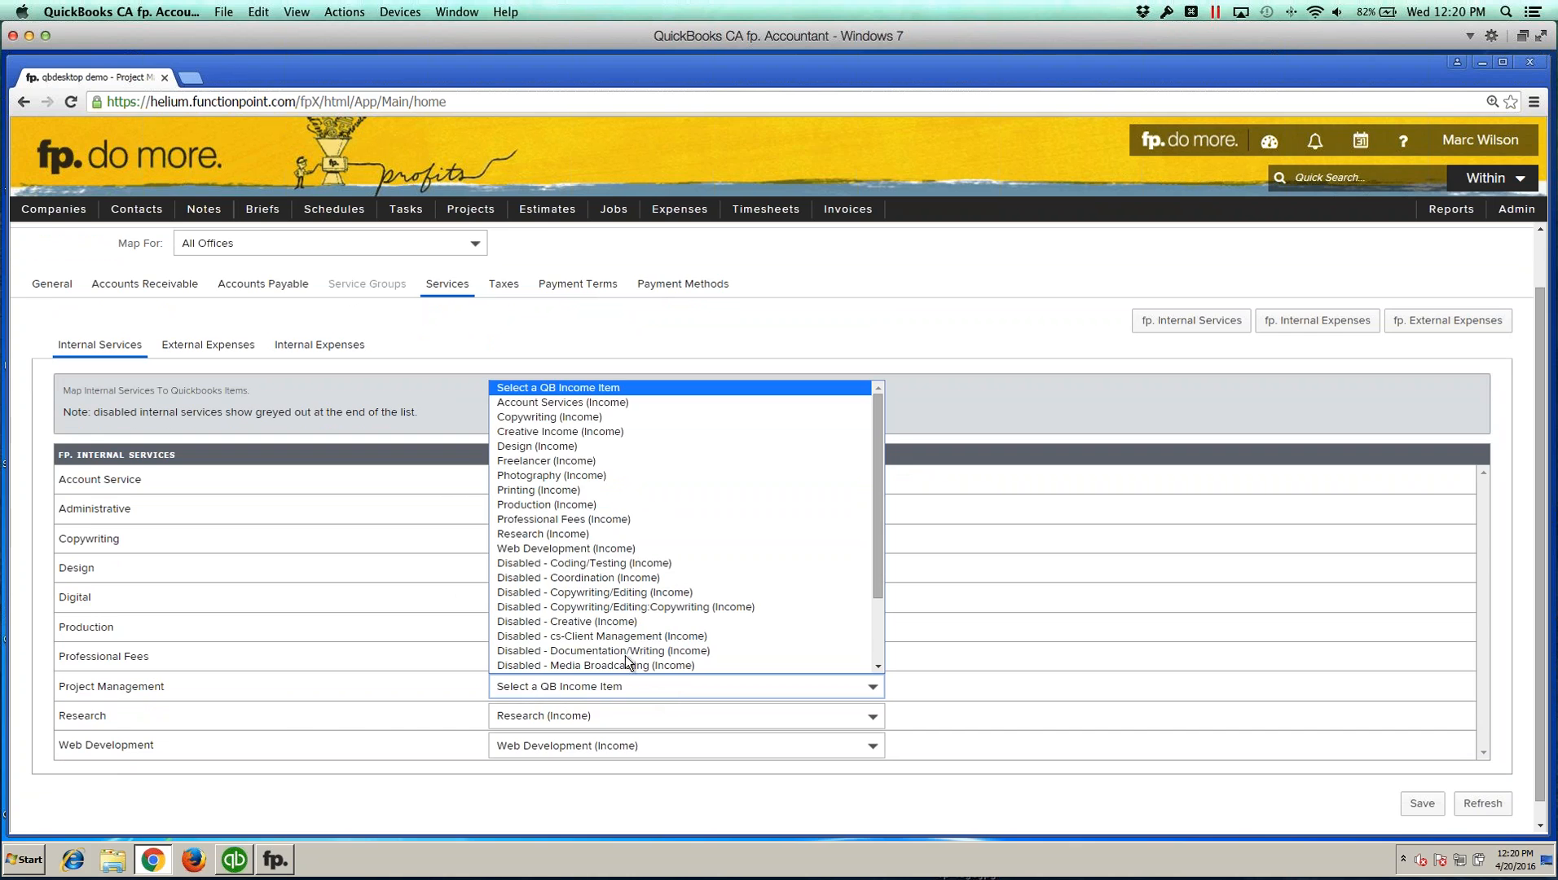
{"action": "left_click", "coordinate": [584, 405]}
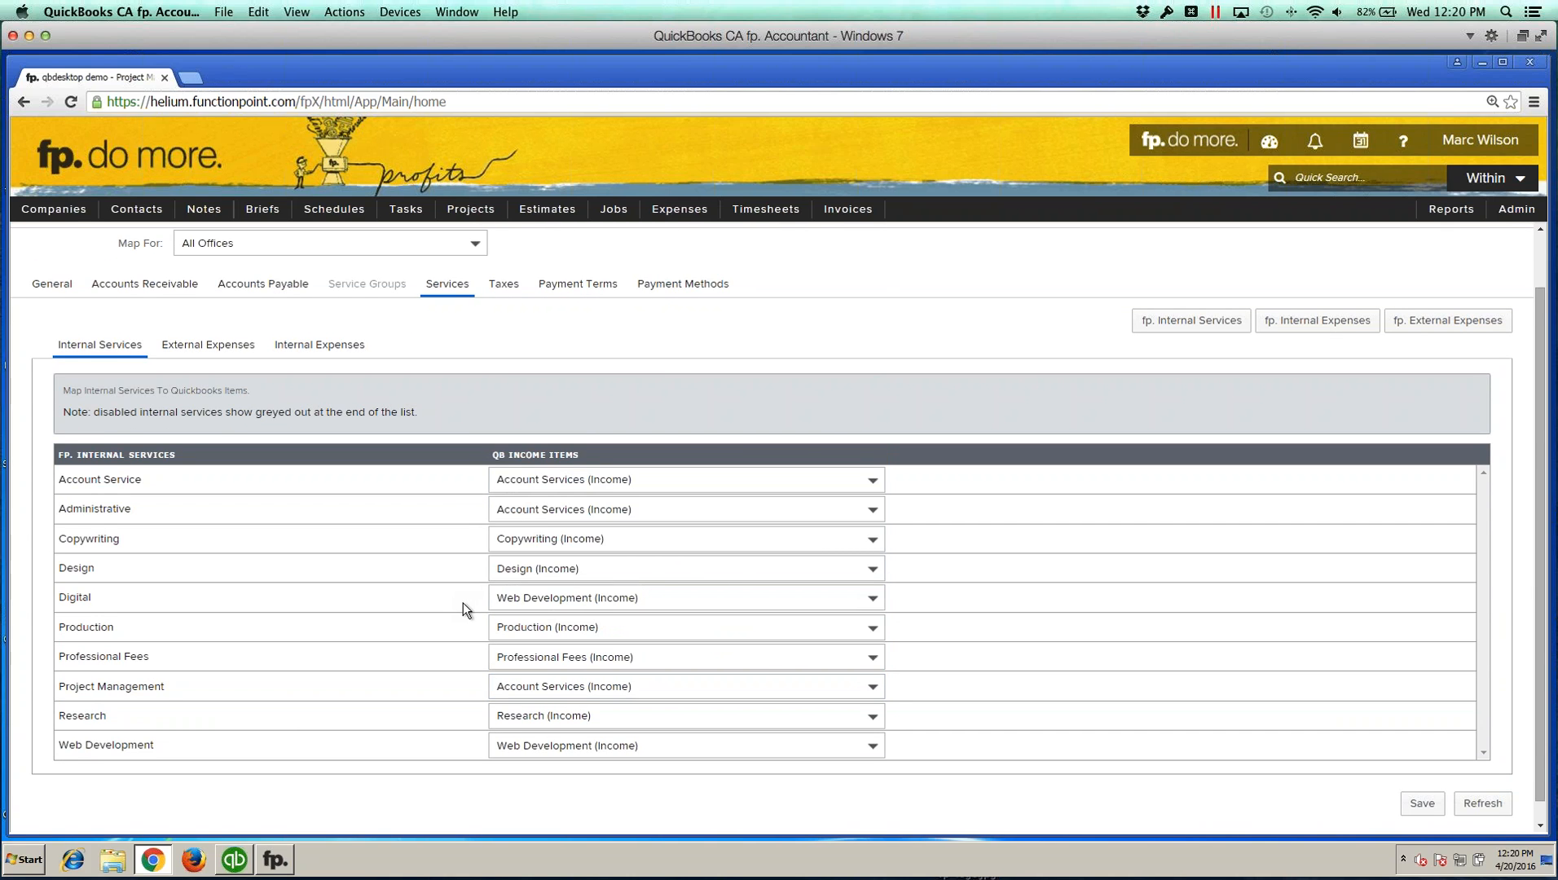
{"action": "scroll", "coordinate": [463, 604], "scroll_direction": "down", "scroll_amount": 1}
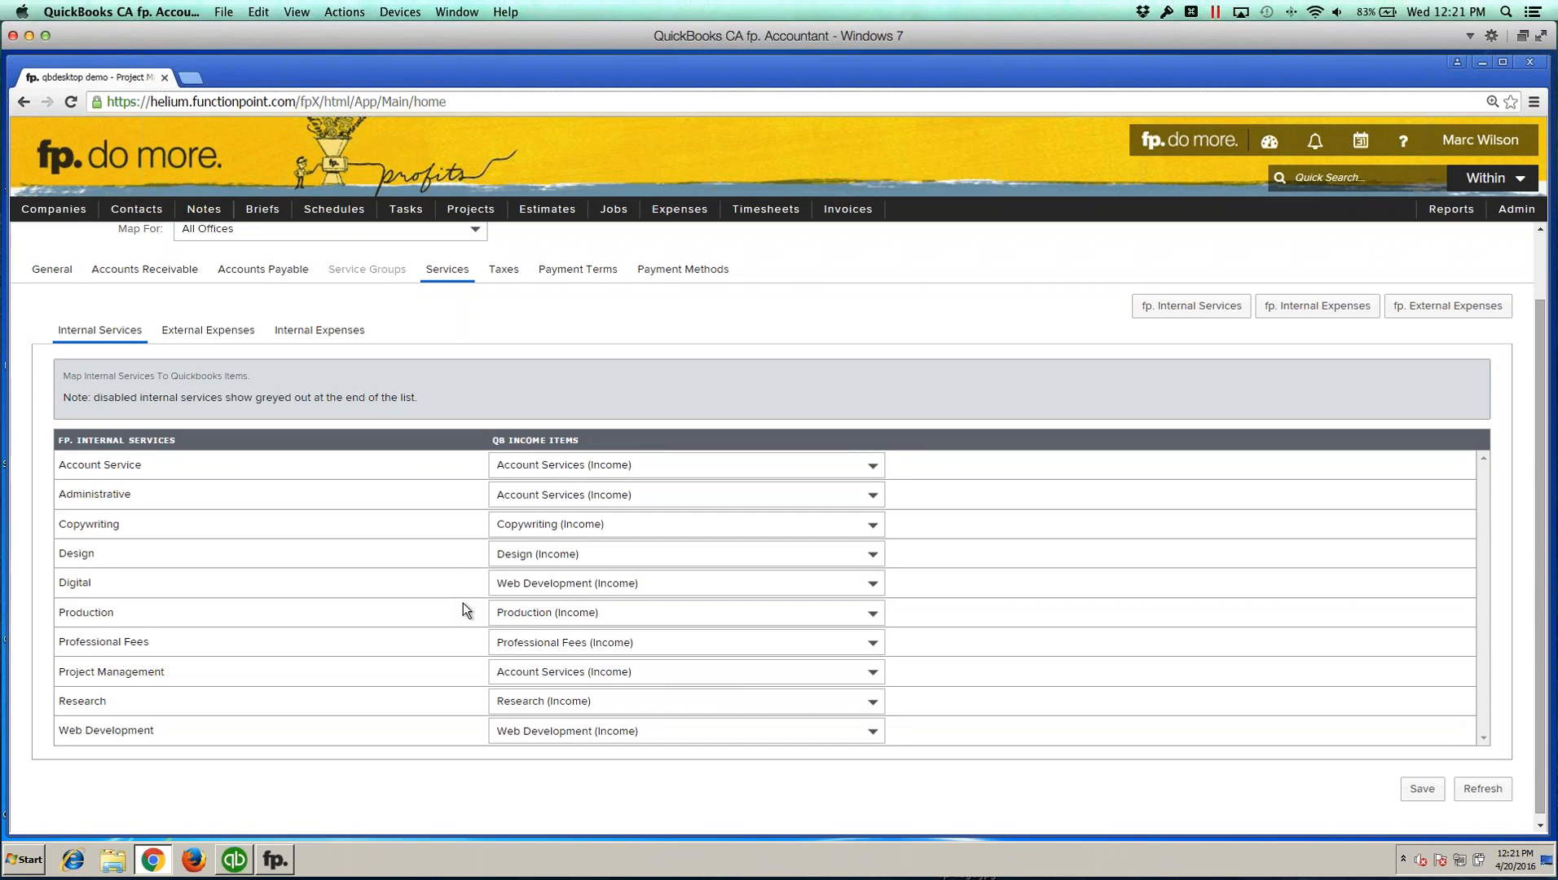
{"action": "scroll", "coordinate": [463, 602], "scroll_direction": "up", "scroll_amount": 1}
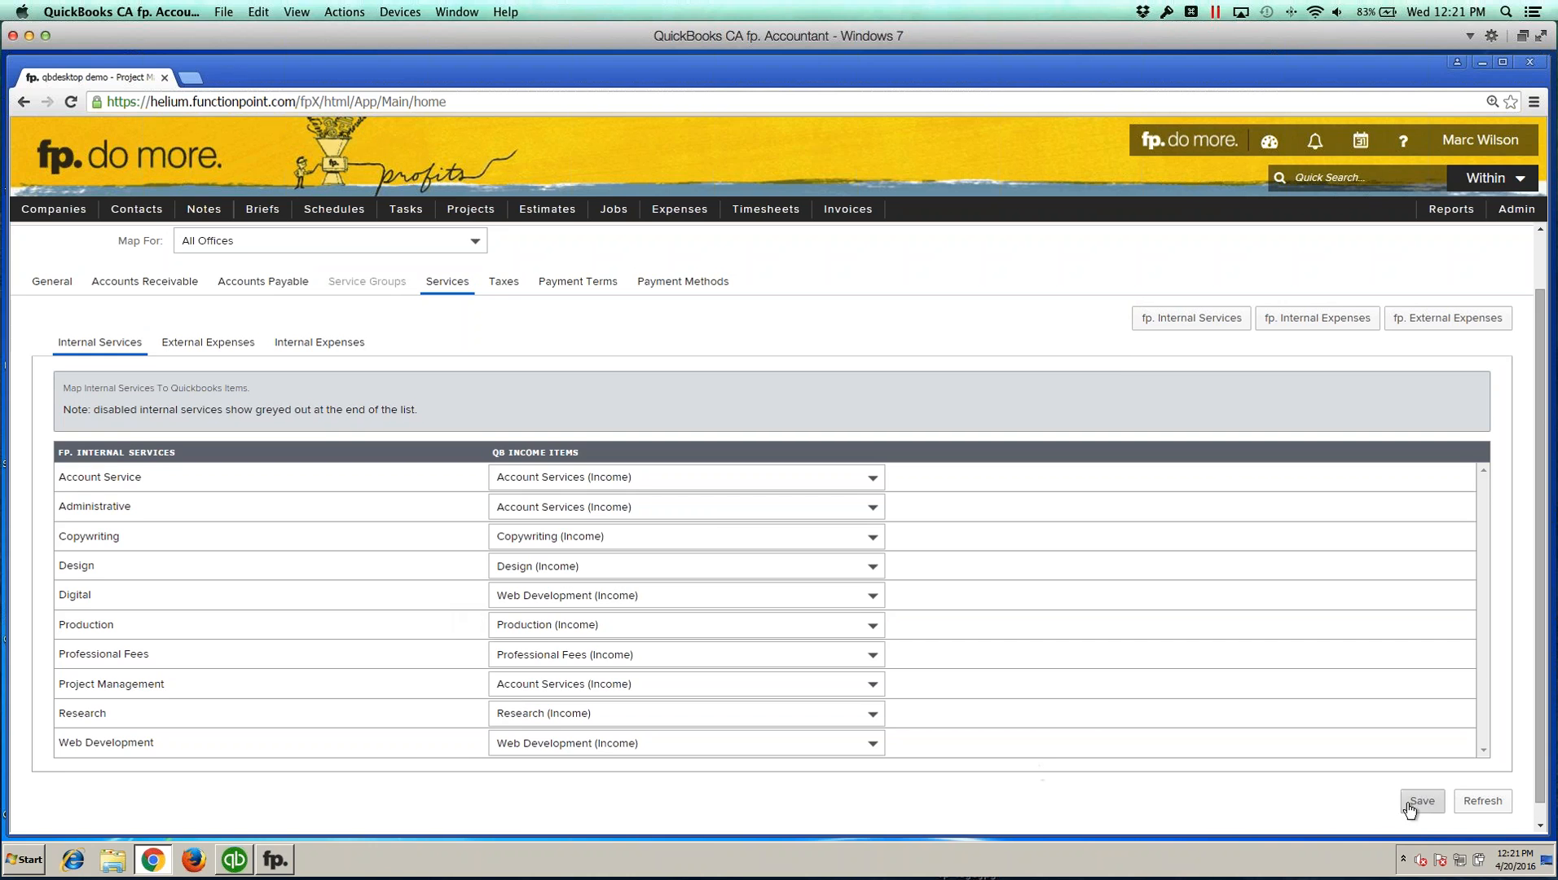
{"action": "left_click", "coordinate": [1422, 800]}
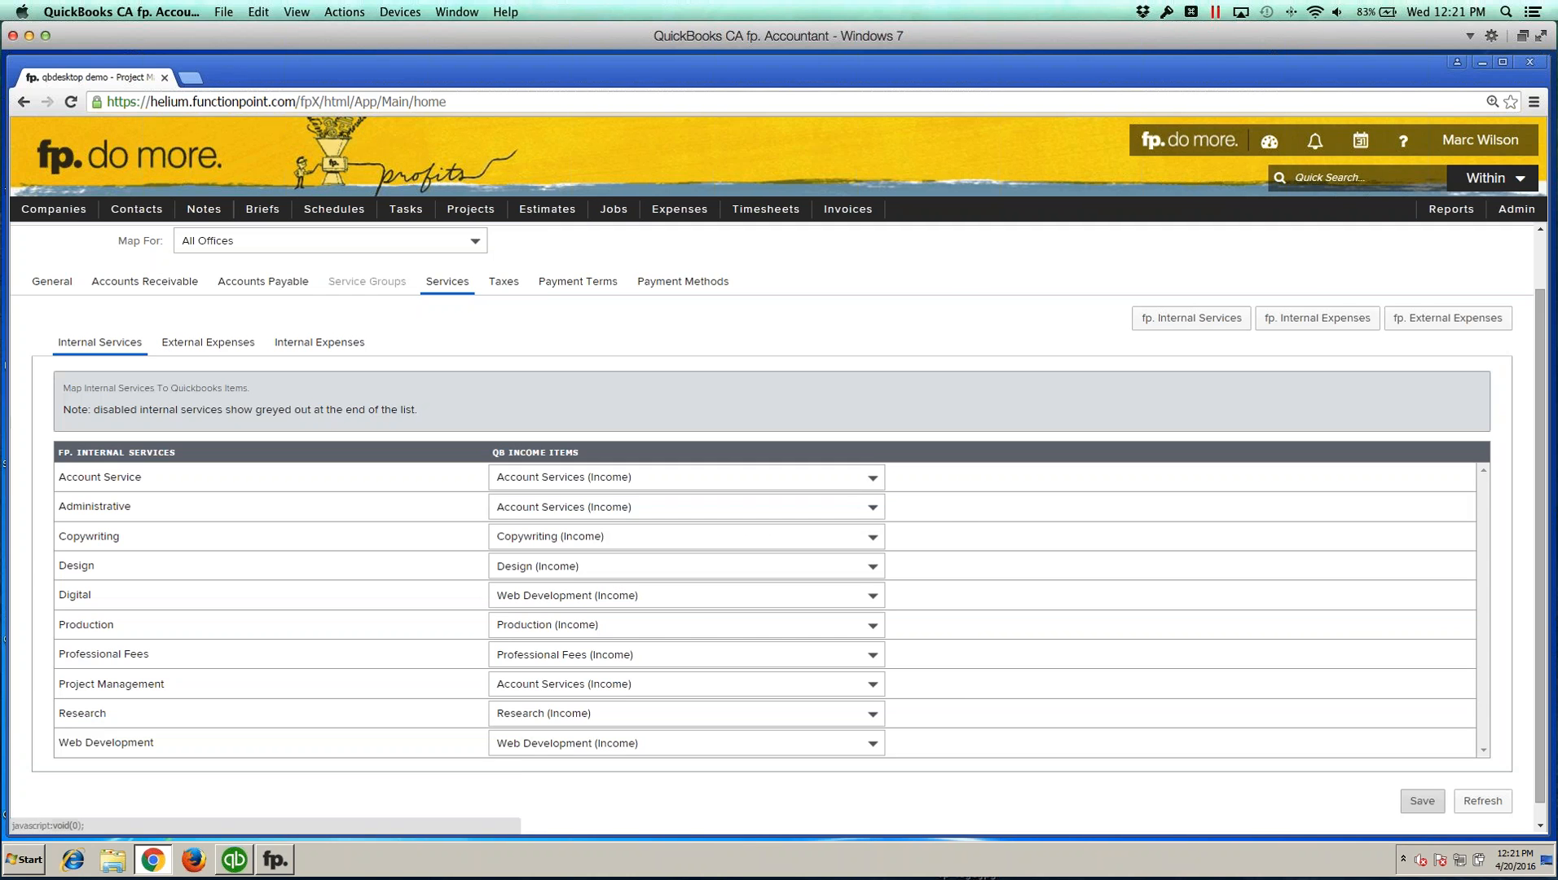
Step: Open the External Expenses mapping and compare it with the QuickBooks Online integration's Services mapping in the other browser window
{"action": "left_click", "coordinate": [210, 345]}
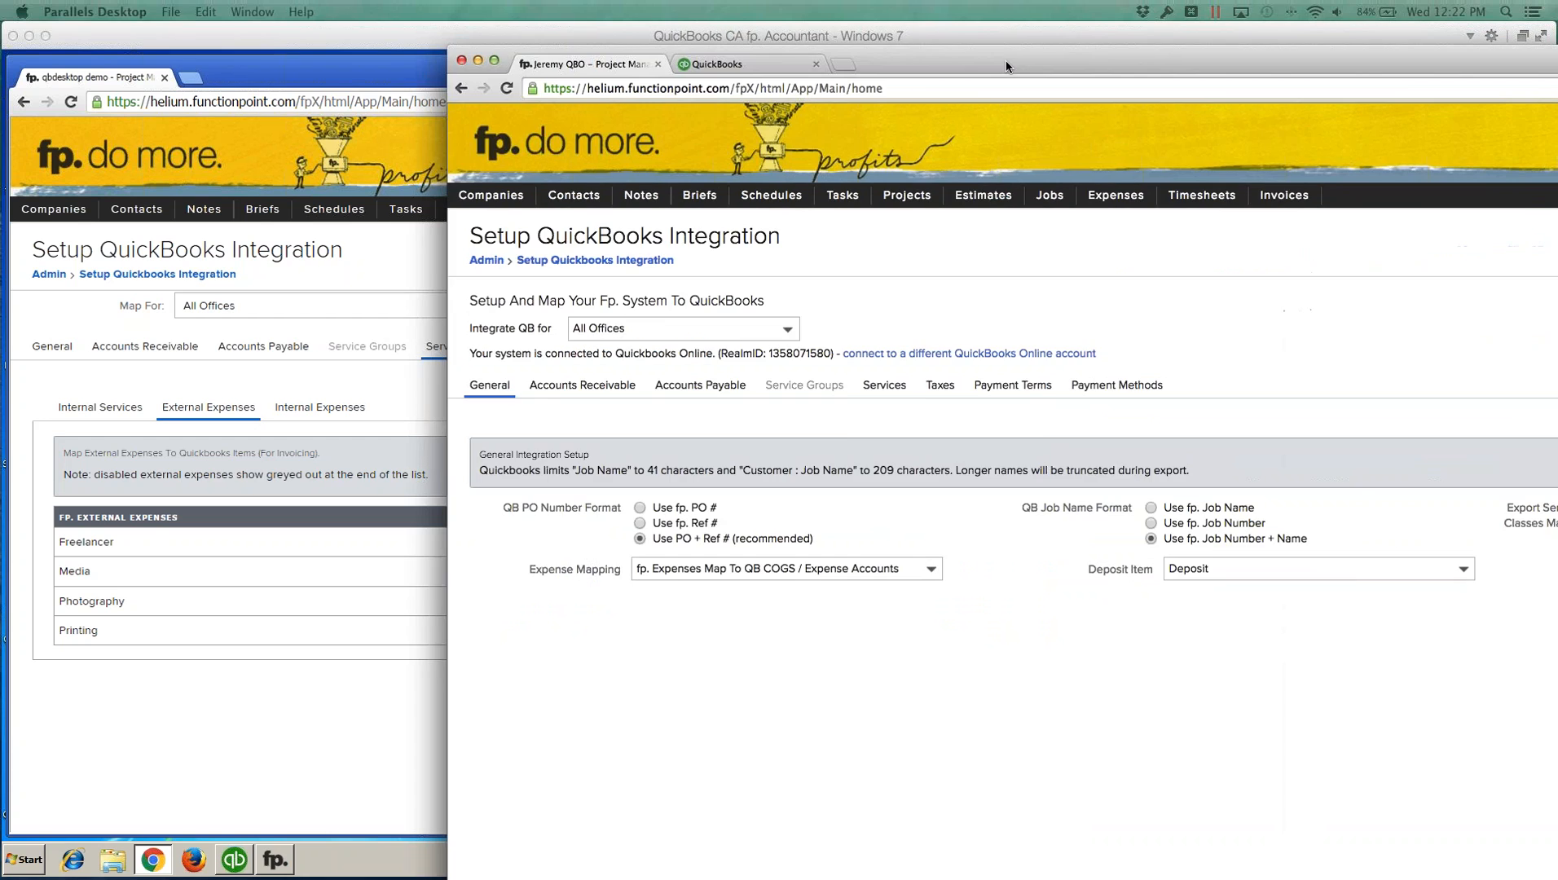
{"action": "left_click_drag", "start_coordinate": [1006, 62], "coordinate": [618, 35]}
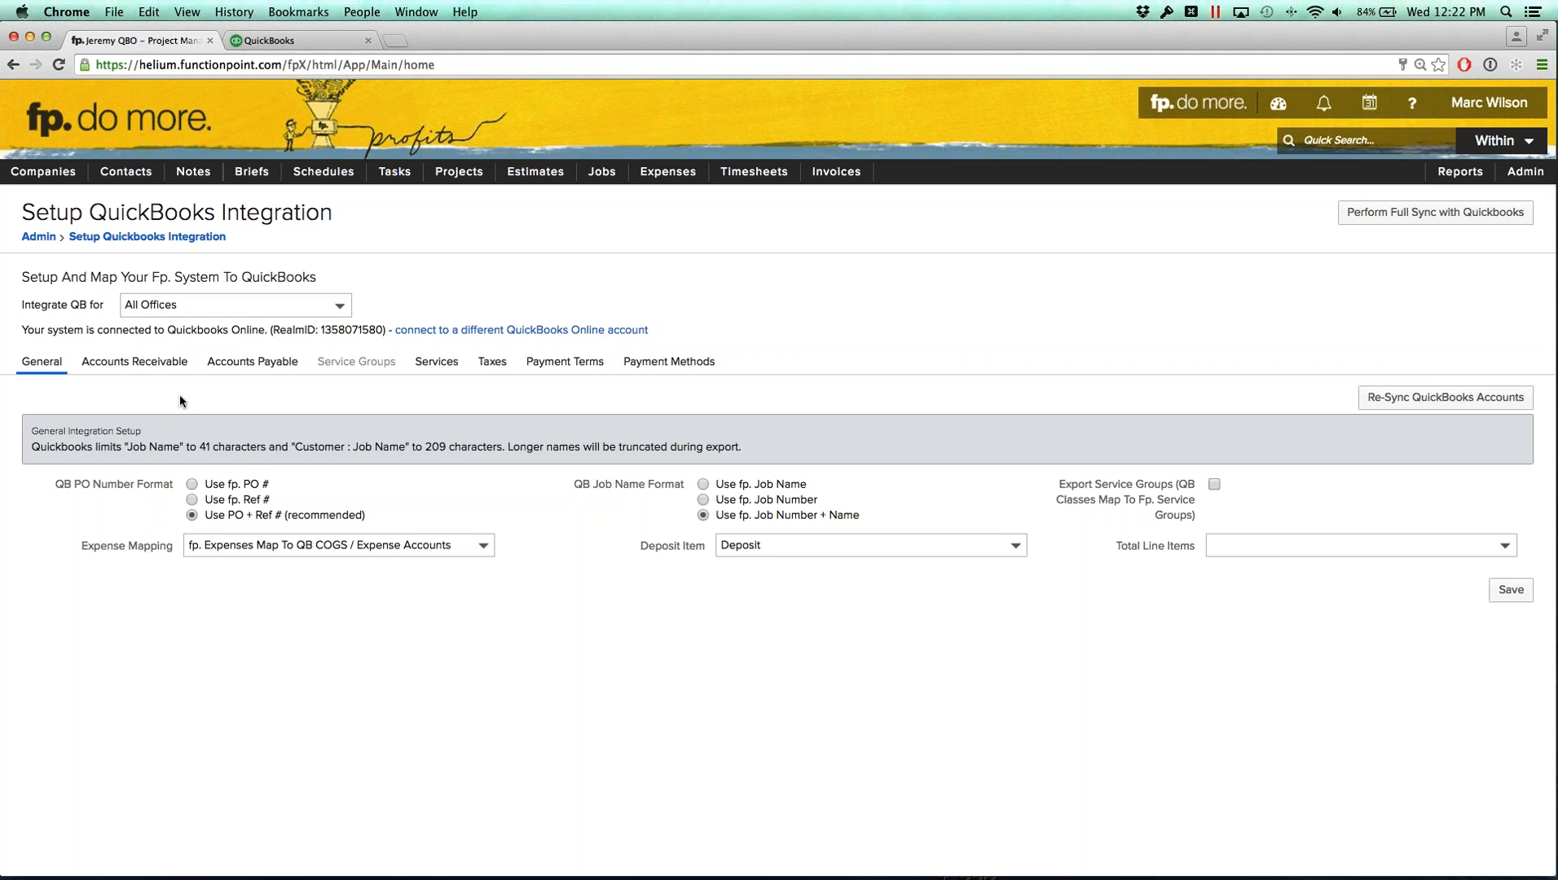
{"action": "left_click", "coordinate": [133, 362]}
{"action": "left_click", "coordinate": [436, 362]}
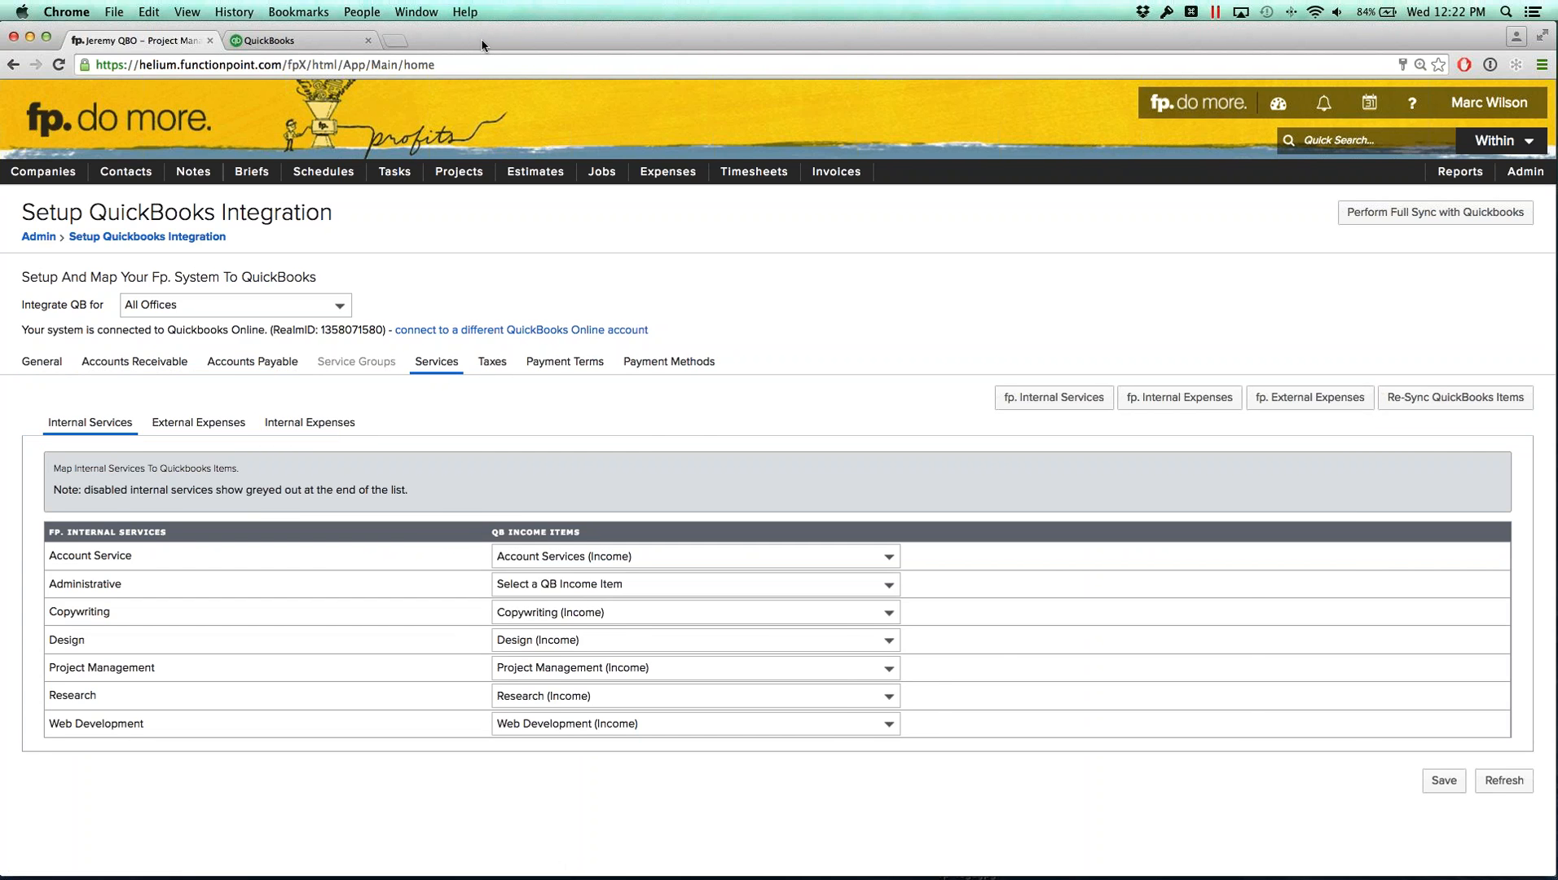
{"action": "left_click_drag", "start_coordinate": [531, 37], "coordinate": [1557, 56]}
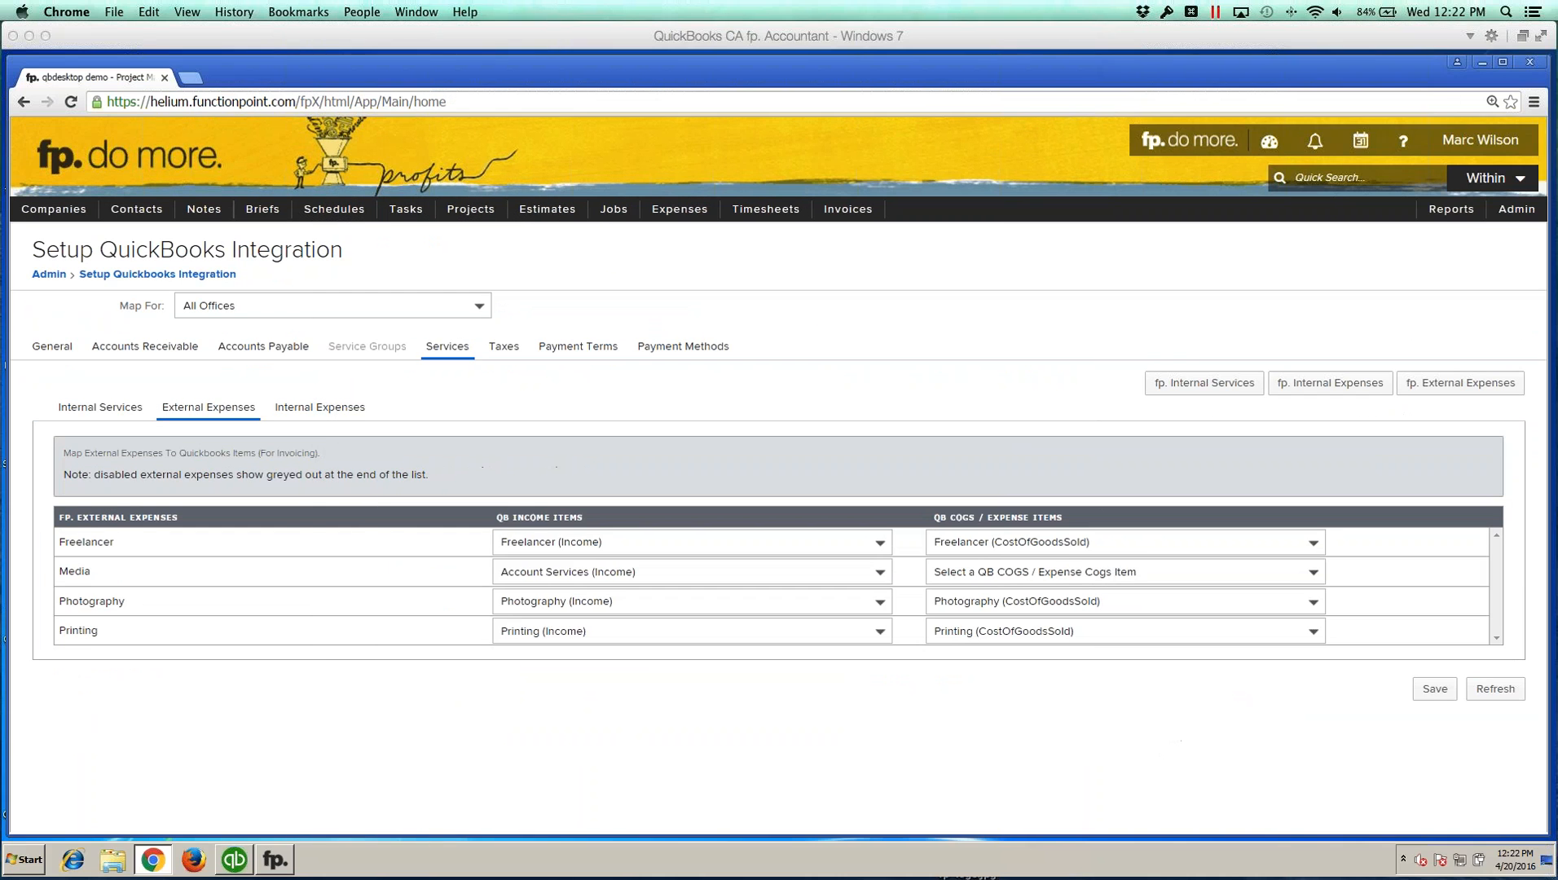
{"action": "left_click", "coordinate": [422, 437]}
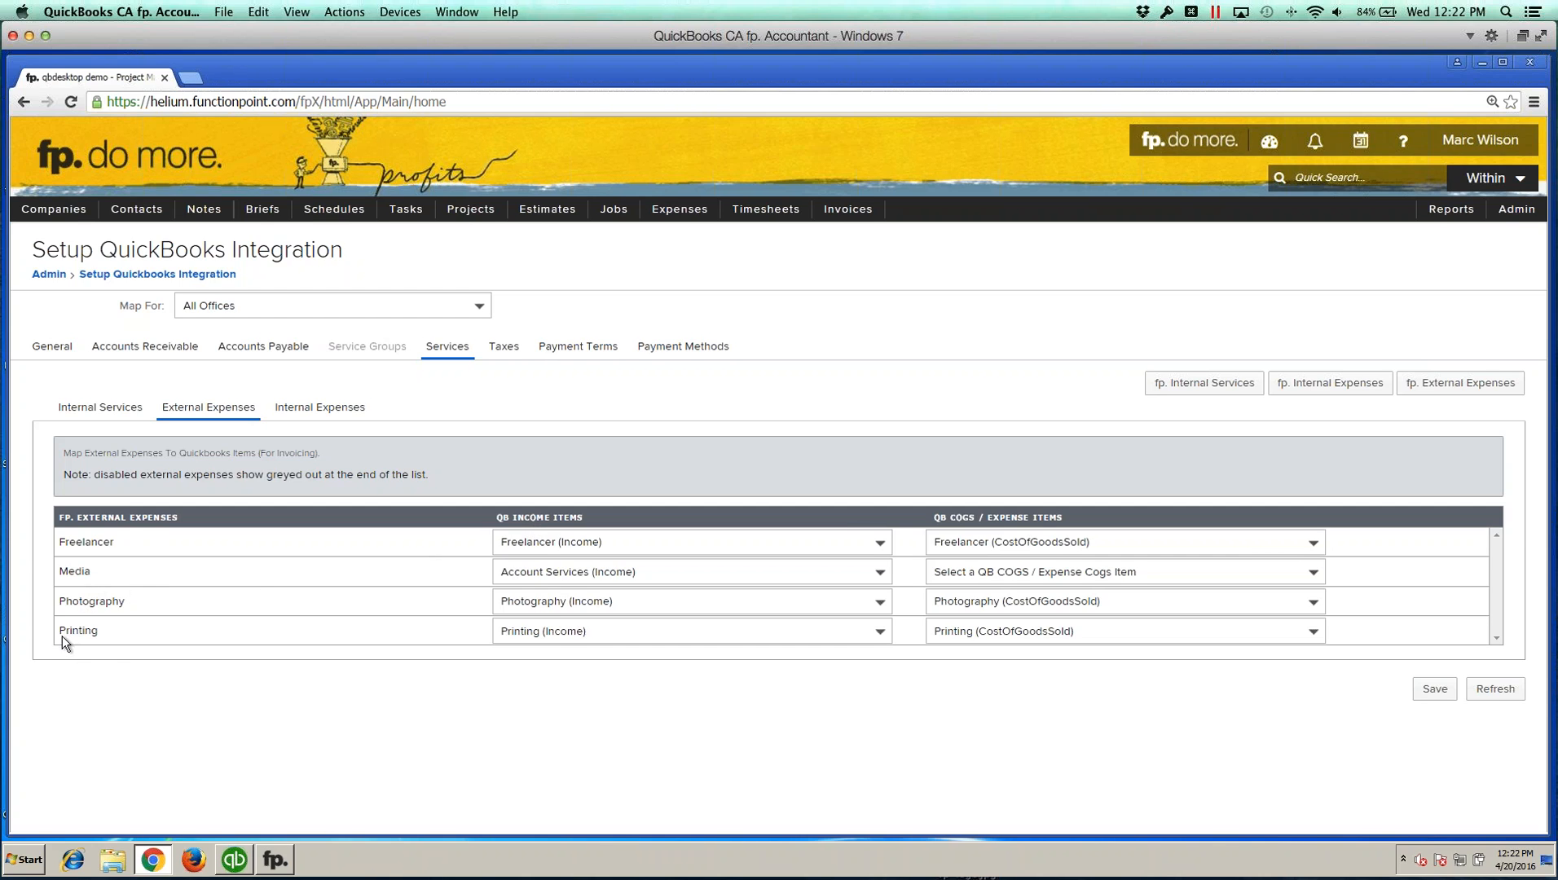
Step: Map the Media external expense's QB COGS / expense item to Freelancer (CostOfGoodsSold) and save the external expenses mappings
{"action": "left_click", "coordinate": [98, 639]}
{"action": "left_click", "coordinate": [554, 633]}
{"action": "left_click", "coordinate": [563, 646]}
{"action": "left_click", "coordinate": [988, 570]}
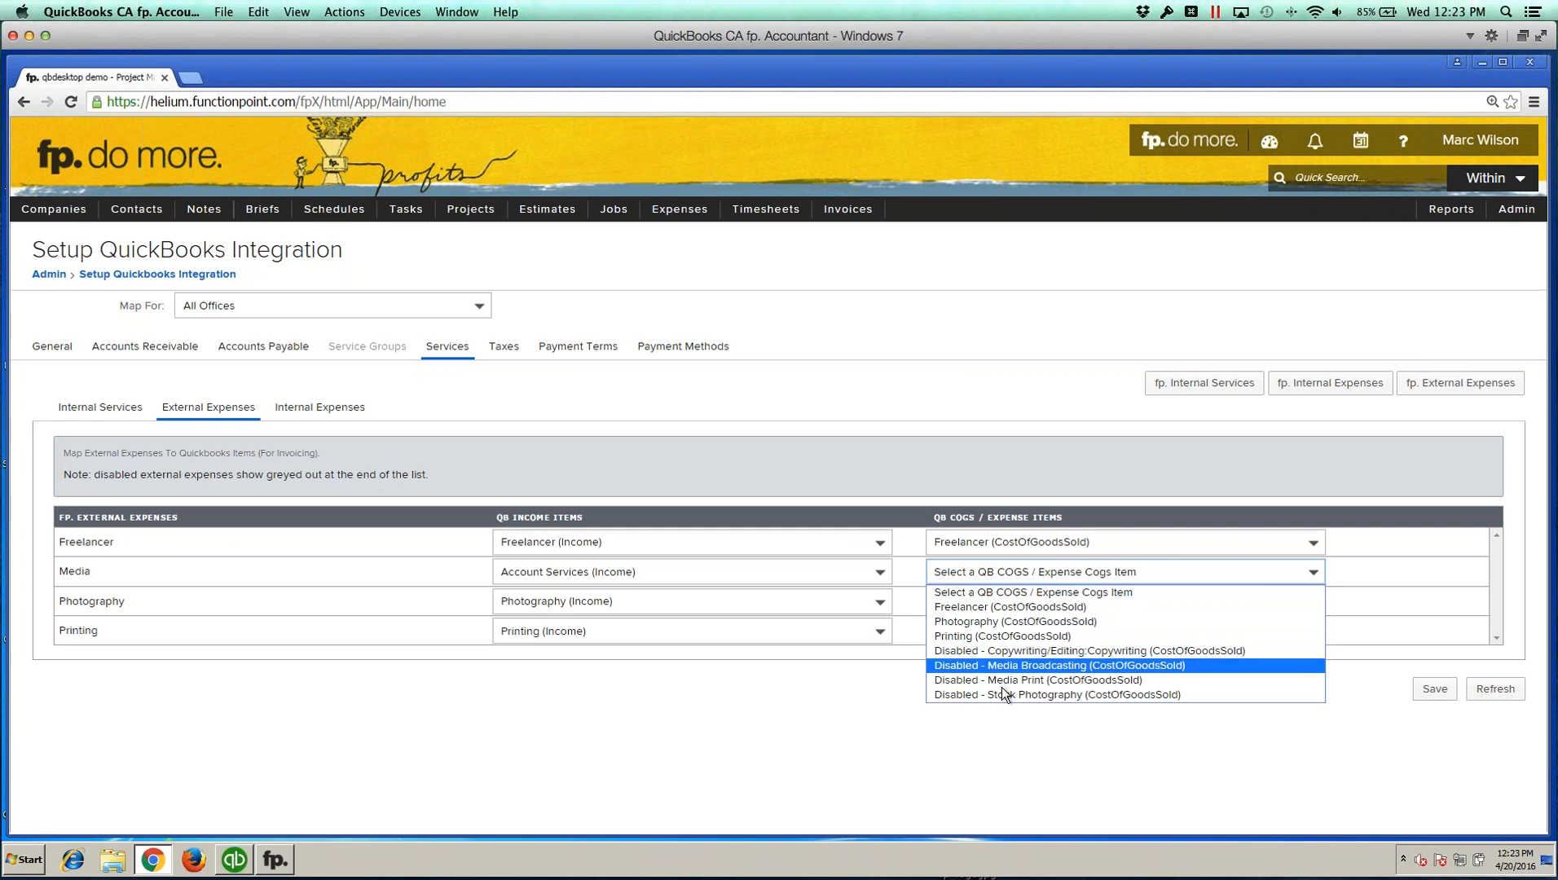
{"action": "left_click", "coordinate": [996, 608]}
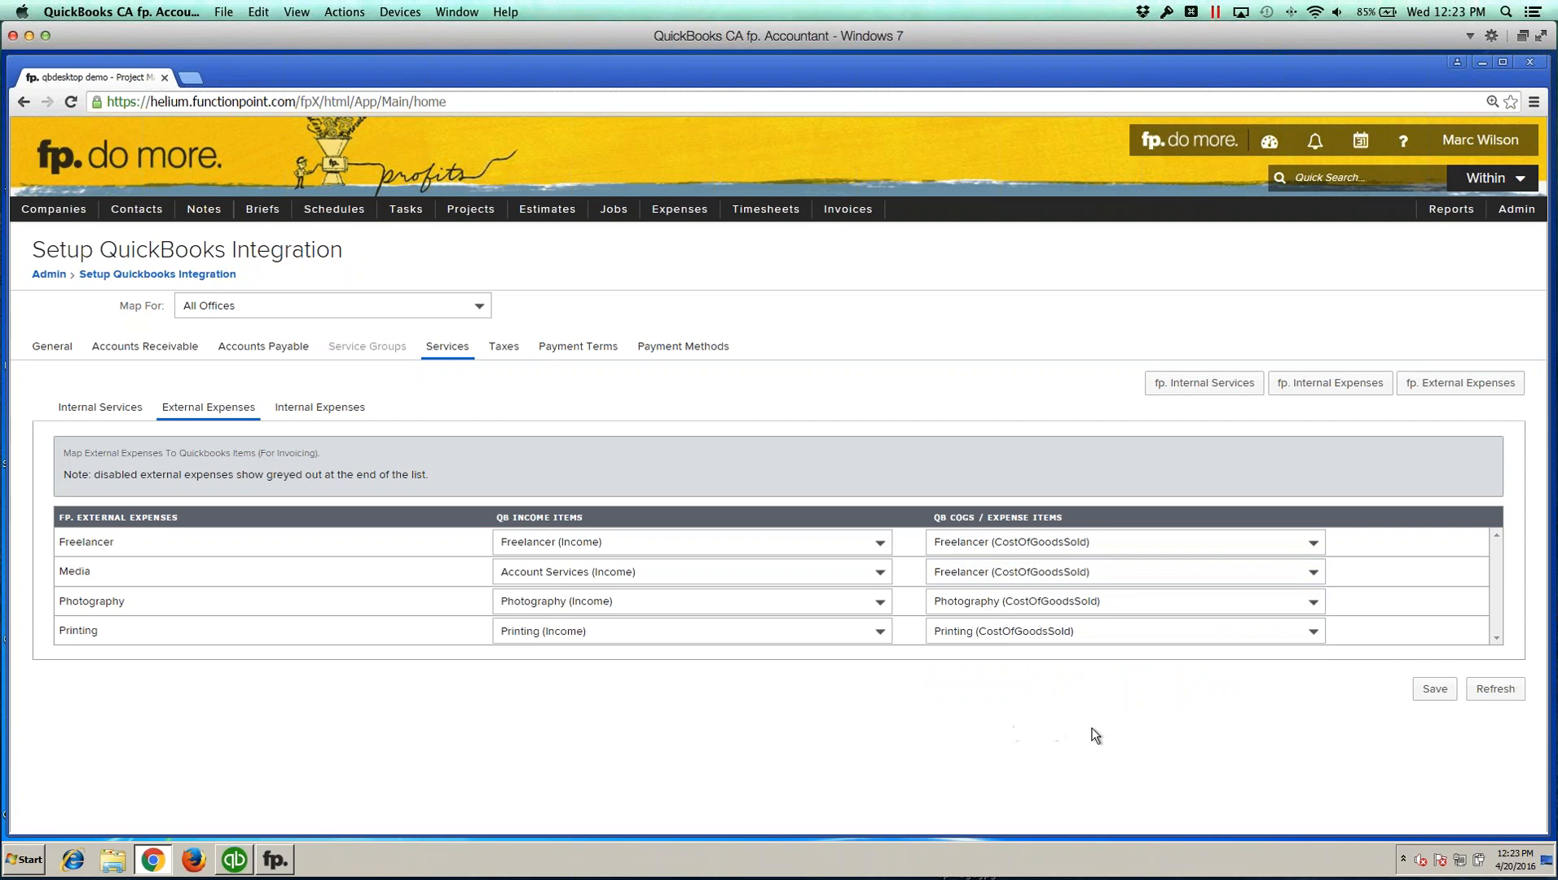
{"action": "left_click", "coordinate": [1423, 695]}
Step: Review the Internal Expenses mappings and the tax group to QB tax code mappings
{"action": "left_click", "coordinate": [320, 409]}
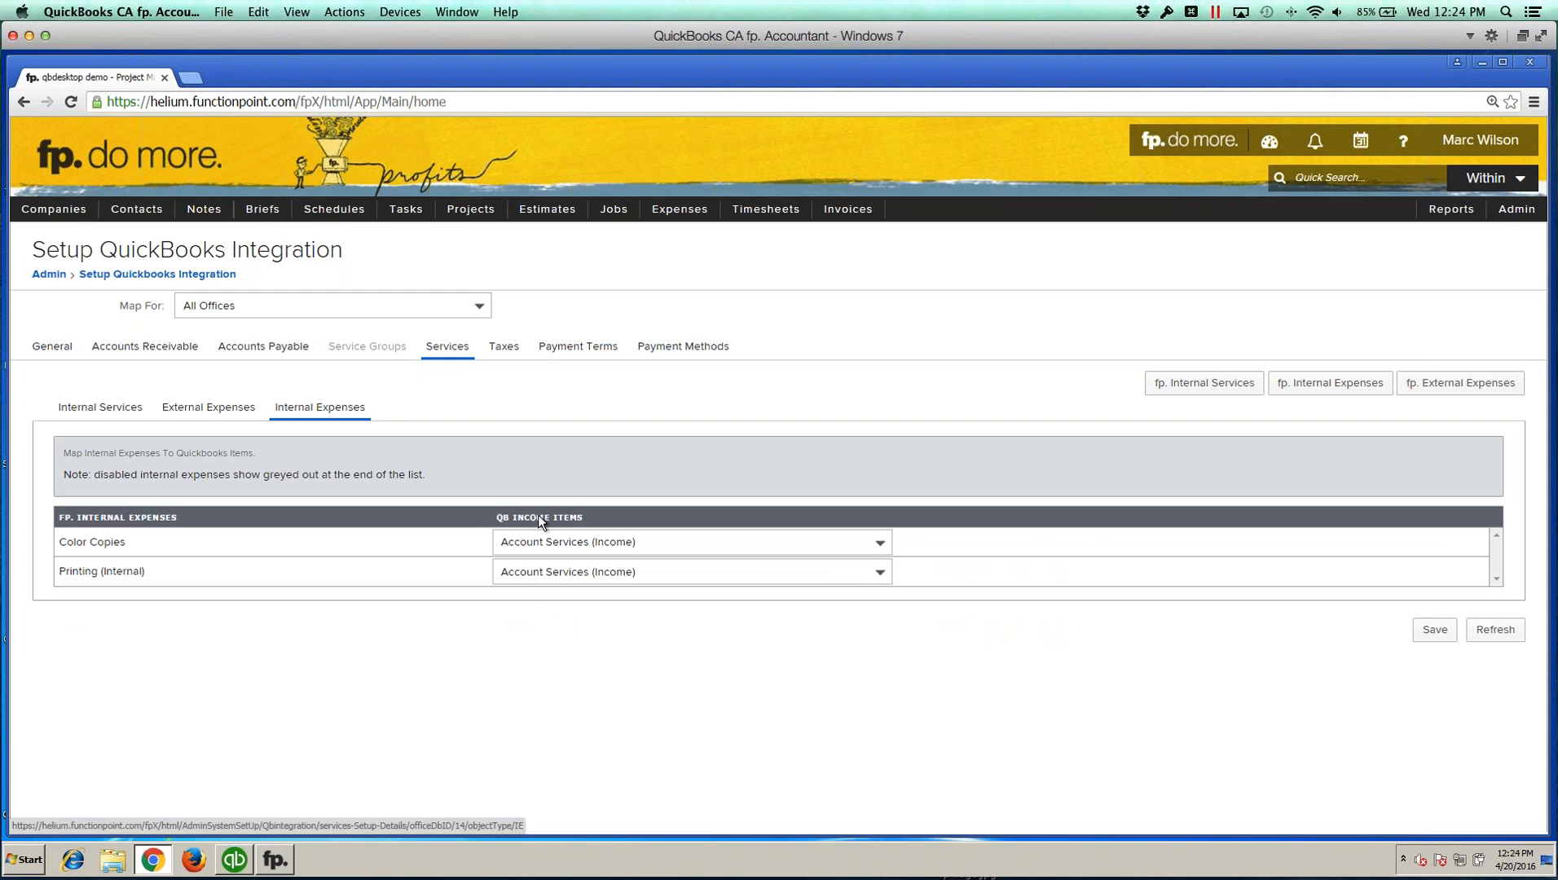
{"action": "left_click", "coordinate": [502, 348]}
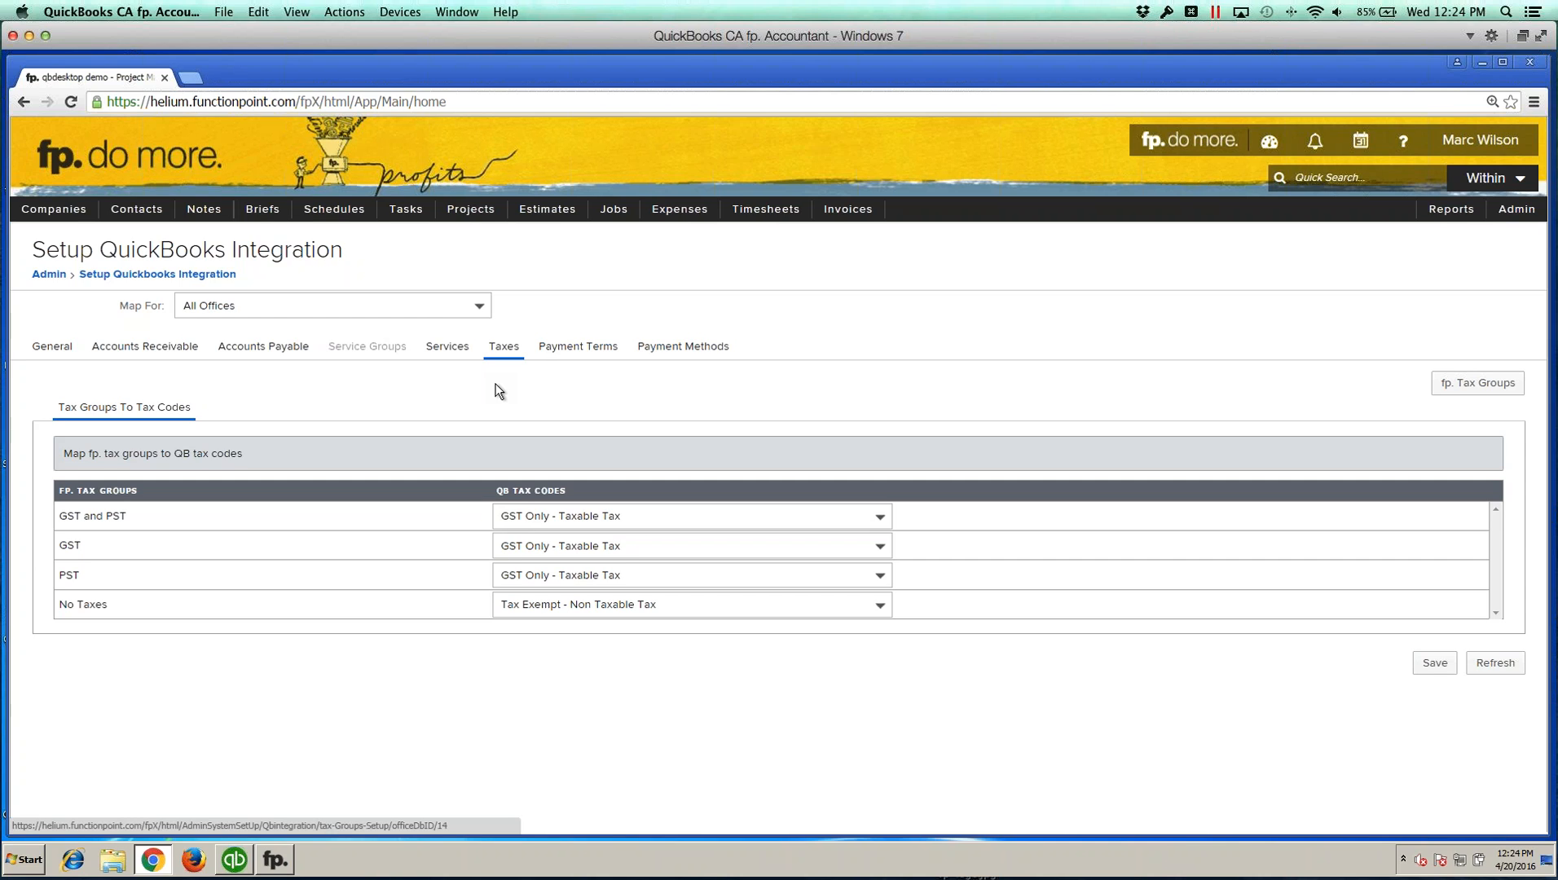
{"action": "left_click_drag", "start_coordinate": [62, 605], "coordinate": [108, 608]}
{"action": "left_click", "coordinate": [84, 608]}
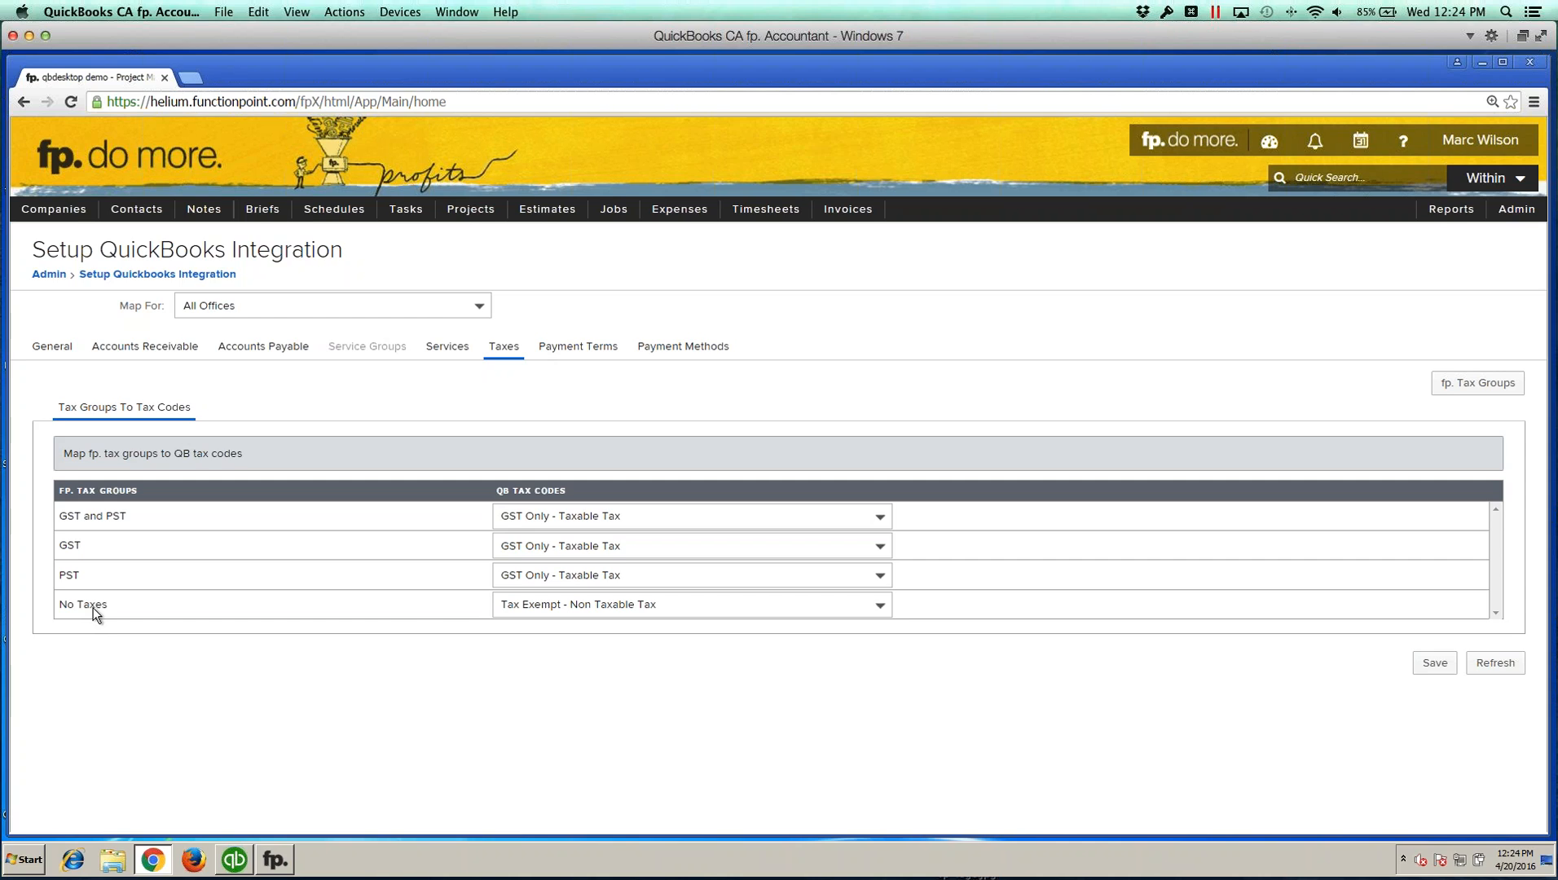
{"action": "left_click_drag", "start_coordinate": [58, 607], "coordinate": [115, 609]}
{"action": "left_click", "coordinate": [123, 609]}
{"action": "left_click_drag", "start_coordinate": [59, 604], "coordinate": [121, 609]}
Step: Inspect the QB tax code choices available for the No Taxes group
{"action": "left_click", "coordinate": [693, 606]}
{"action": "left_click", "coordinate": [540, 687]}
{"action": "left_click", "coordinate": [698, 614]}
{"action": "left_click", "coordinate": [507, 642]}
{"action": "left_click", "coordinate": [605, 605]}
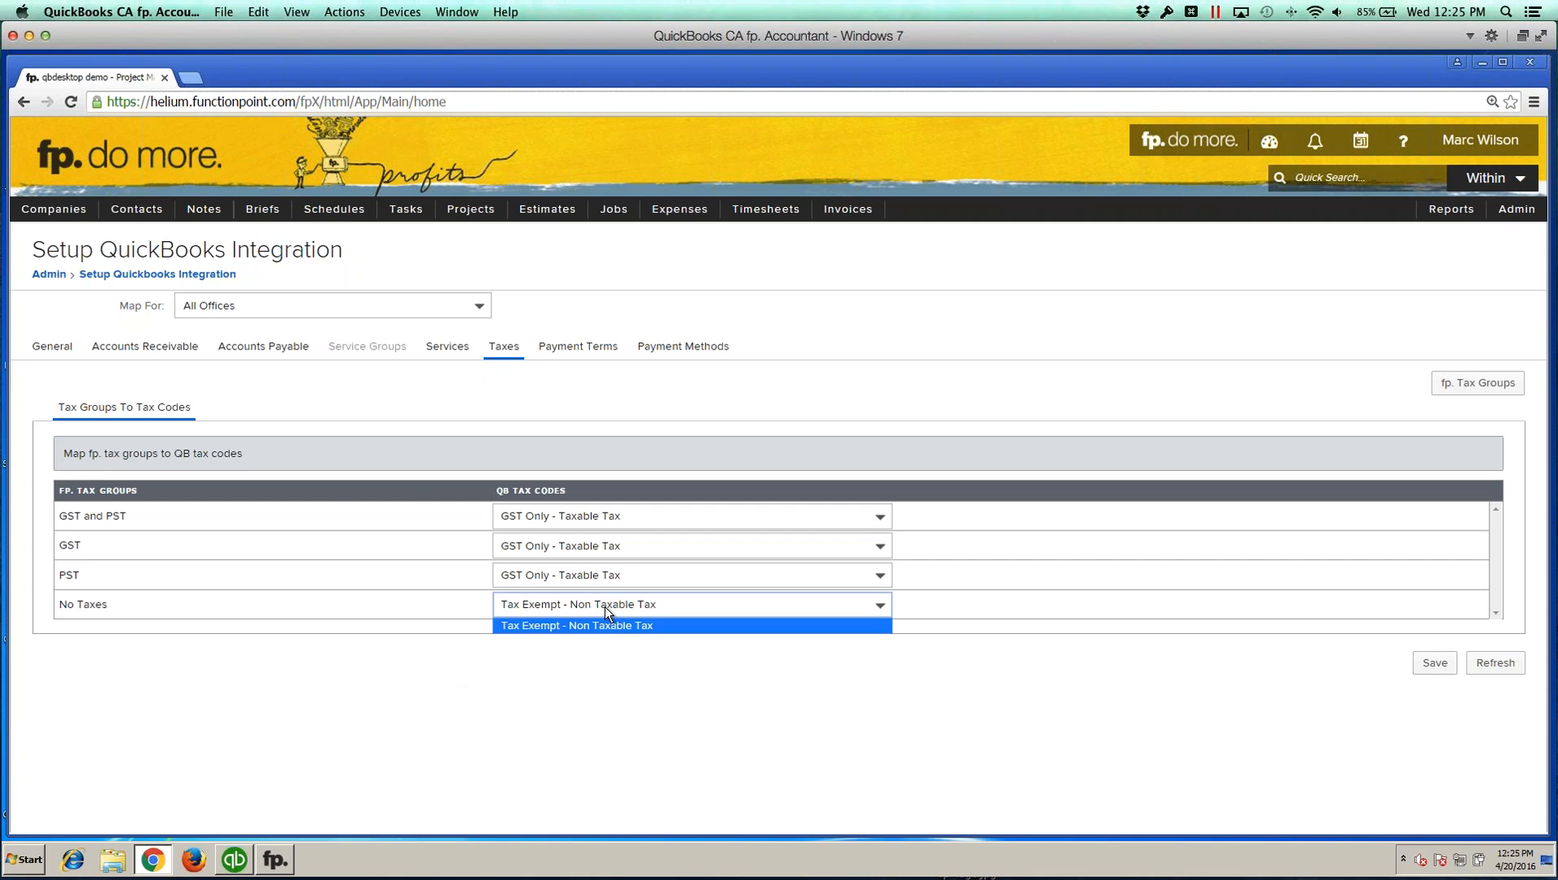
{"action": "left_click", "coordinate": [507, 624]}
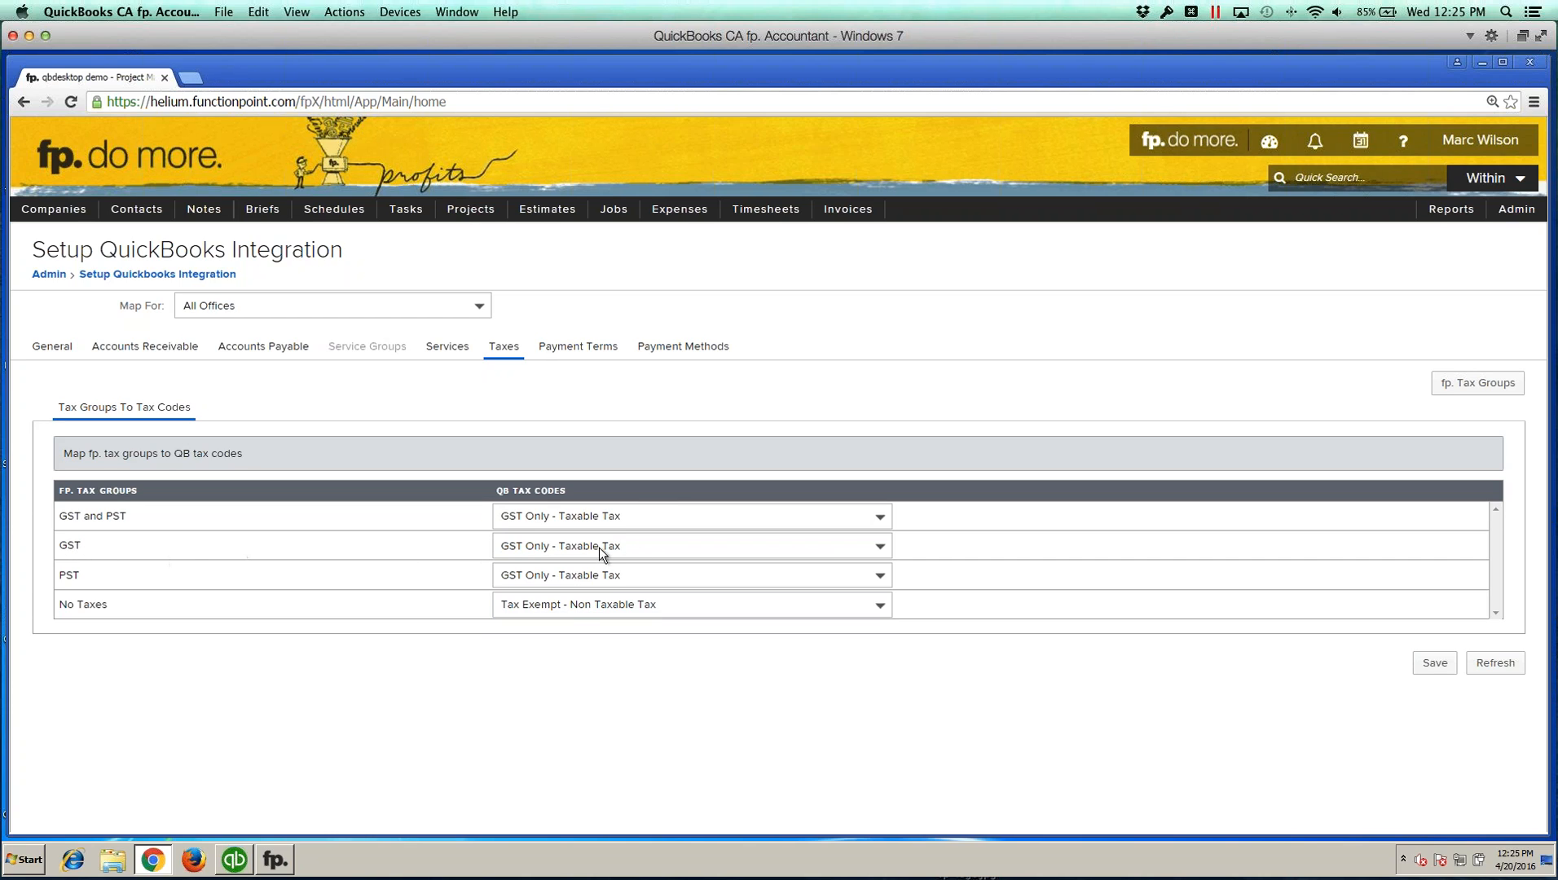
Step: Map GST and PST to HST (BC) Only - Taxable Tax and PST to PST Only - Taxable Tax, then save
{"action": "left_click", "coordinate": [665, 517]}
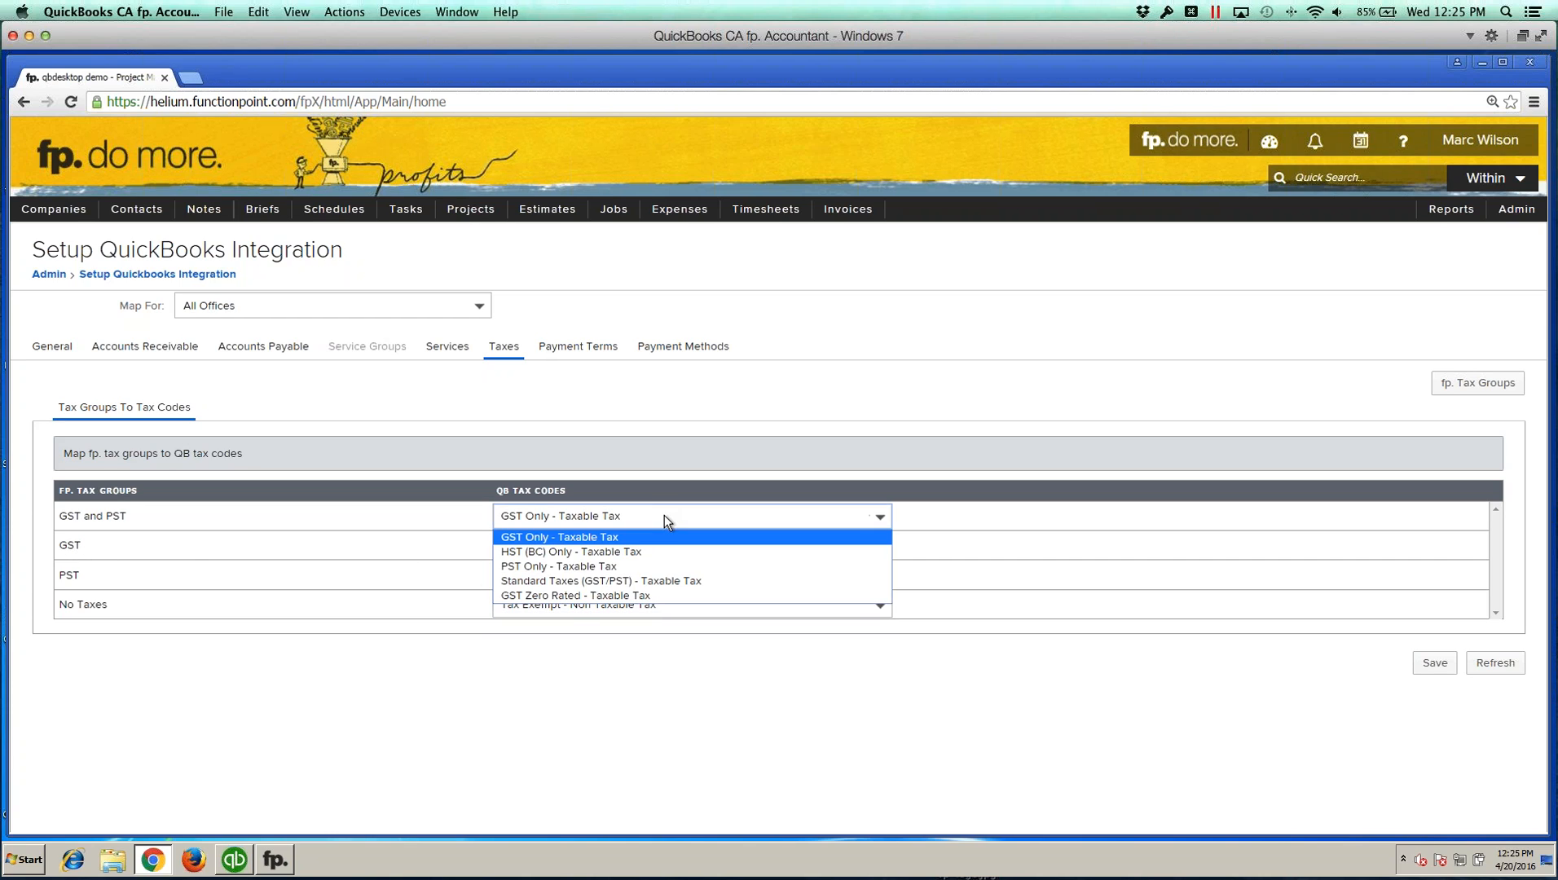
{"action": "left_click", "coordinate": [638, 552]}
{"action": "left_click", "coordinate": [584, 549]}
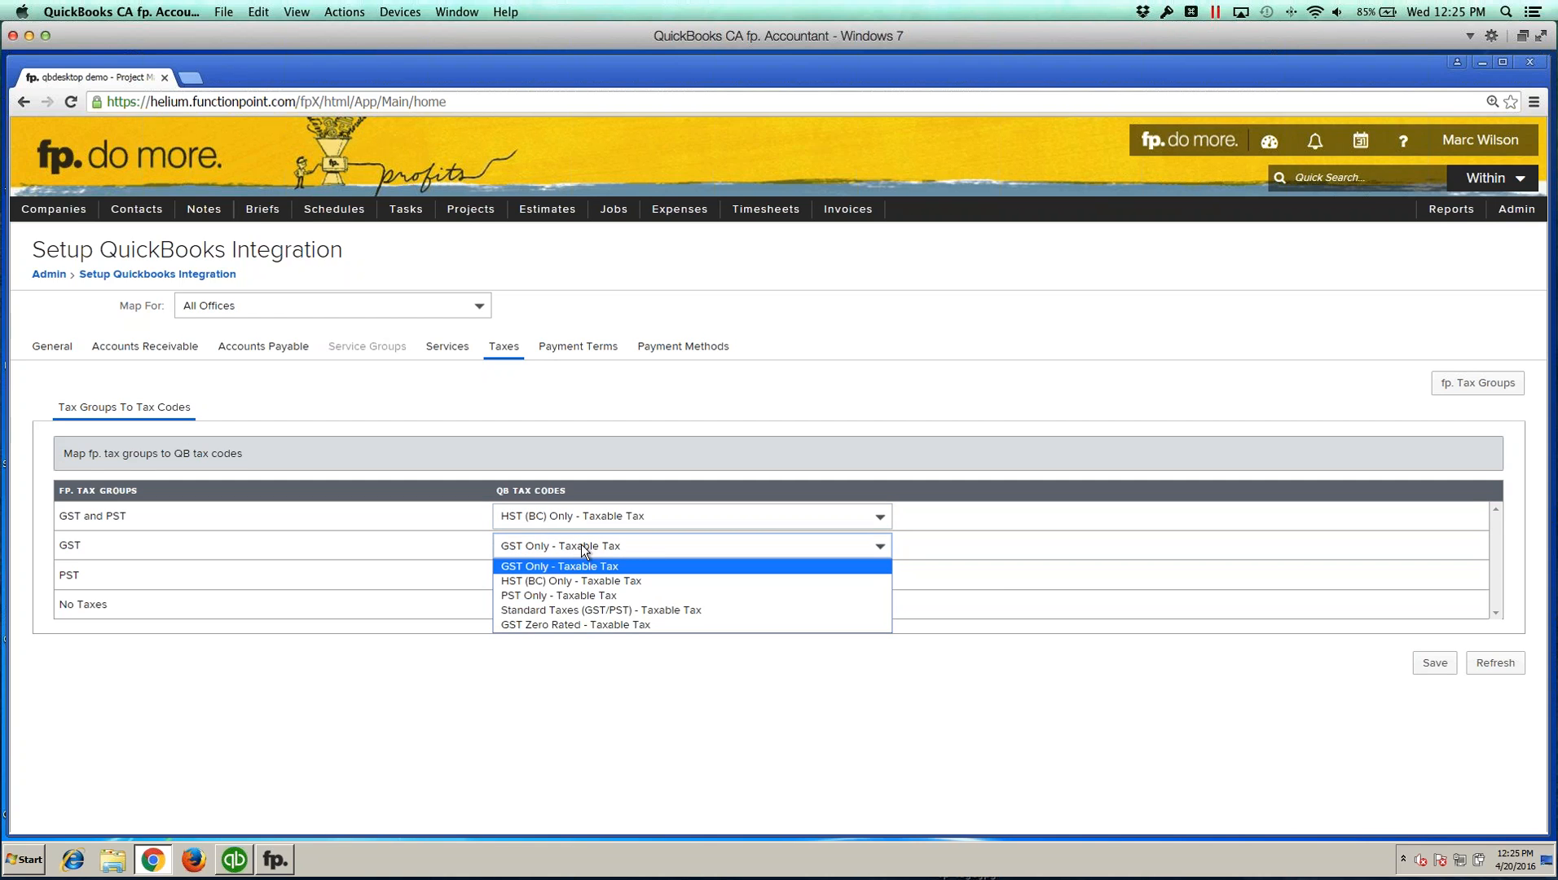
{"action": "left_click", "coordinate": [377, 573]}
{"action": "left_click", "coordinate": [541, 575]}
{"action": "left_click", "coordinate": [557, 625]}
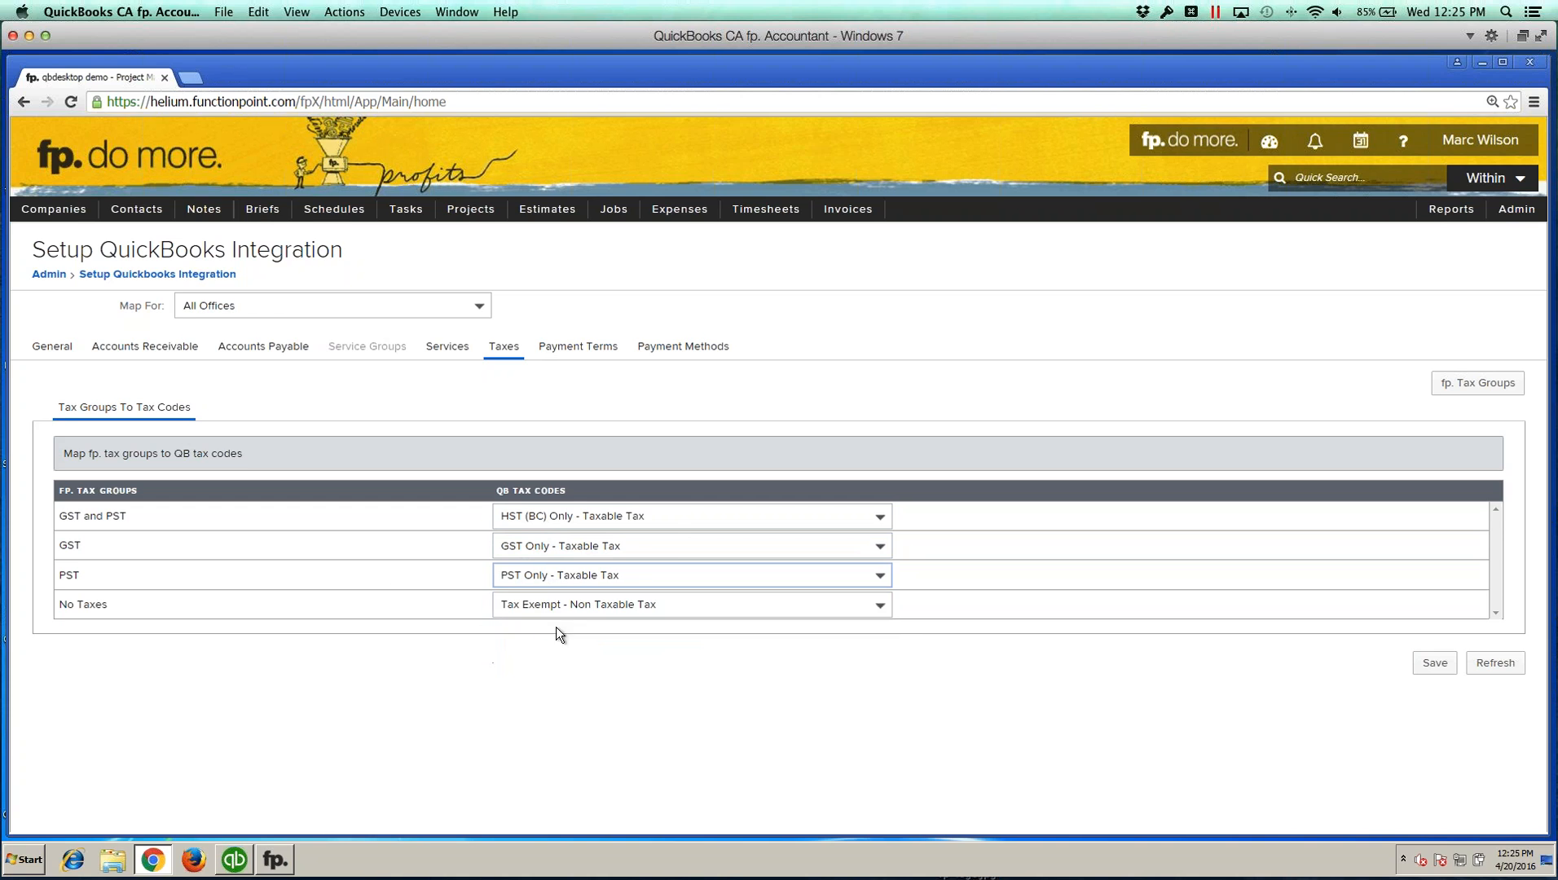
{"action": "left_click", "coordinate": [1423, 663]}
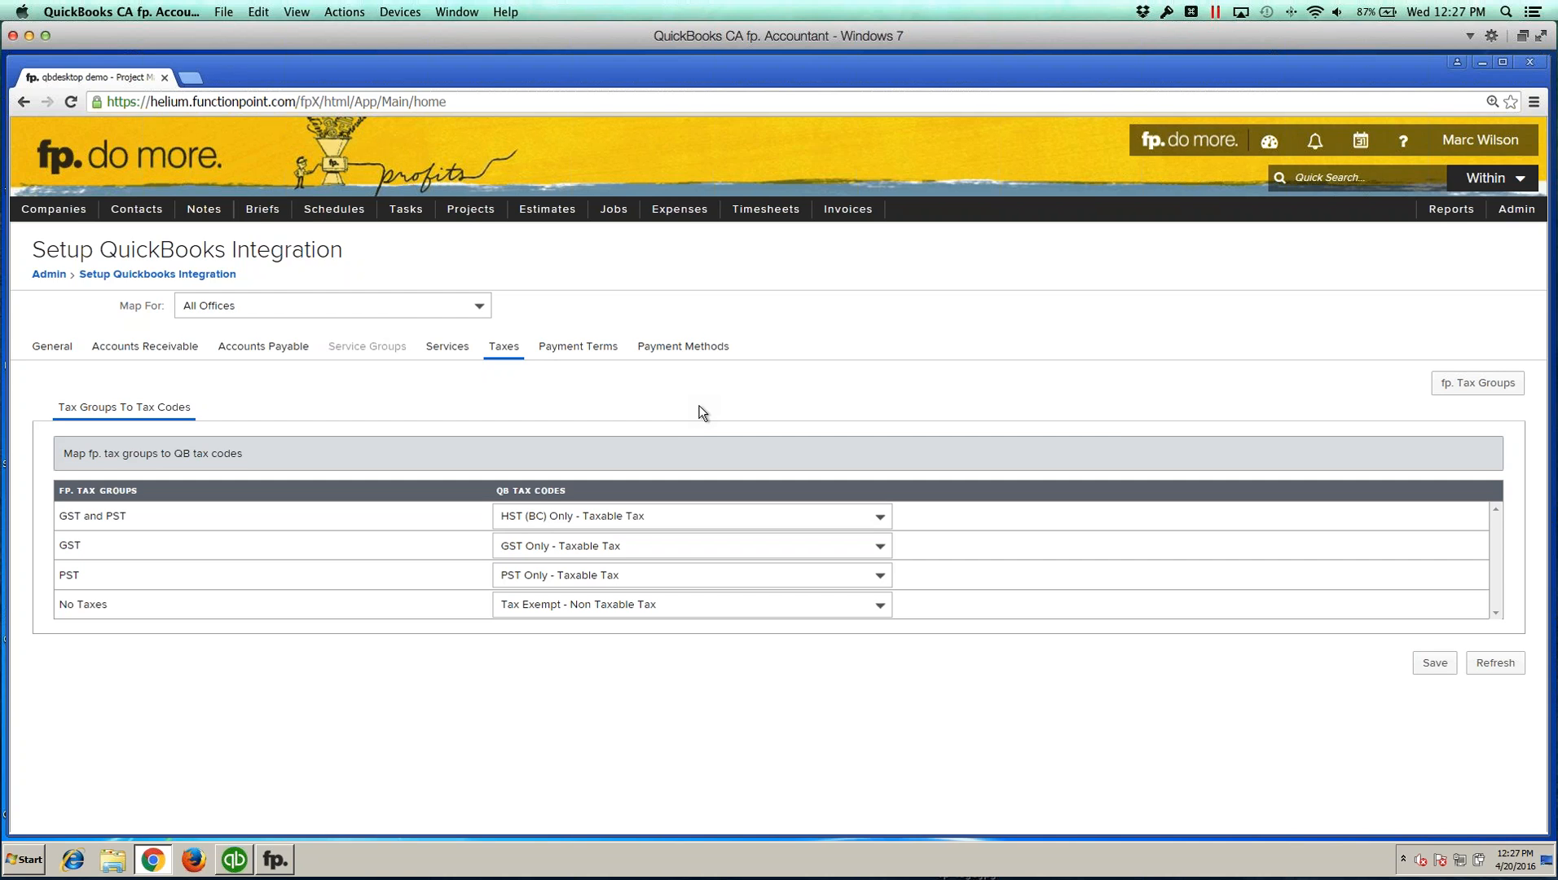
Step: Map the Due upon receipt invoice term to Due on receipt, then open the Expense Payment Terms mappings
{"action": "left_click", "coordinate": [570, 346]}
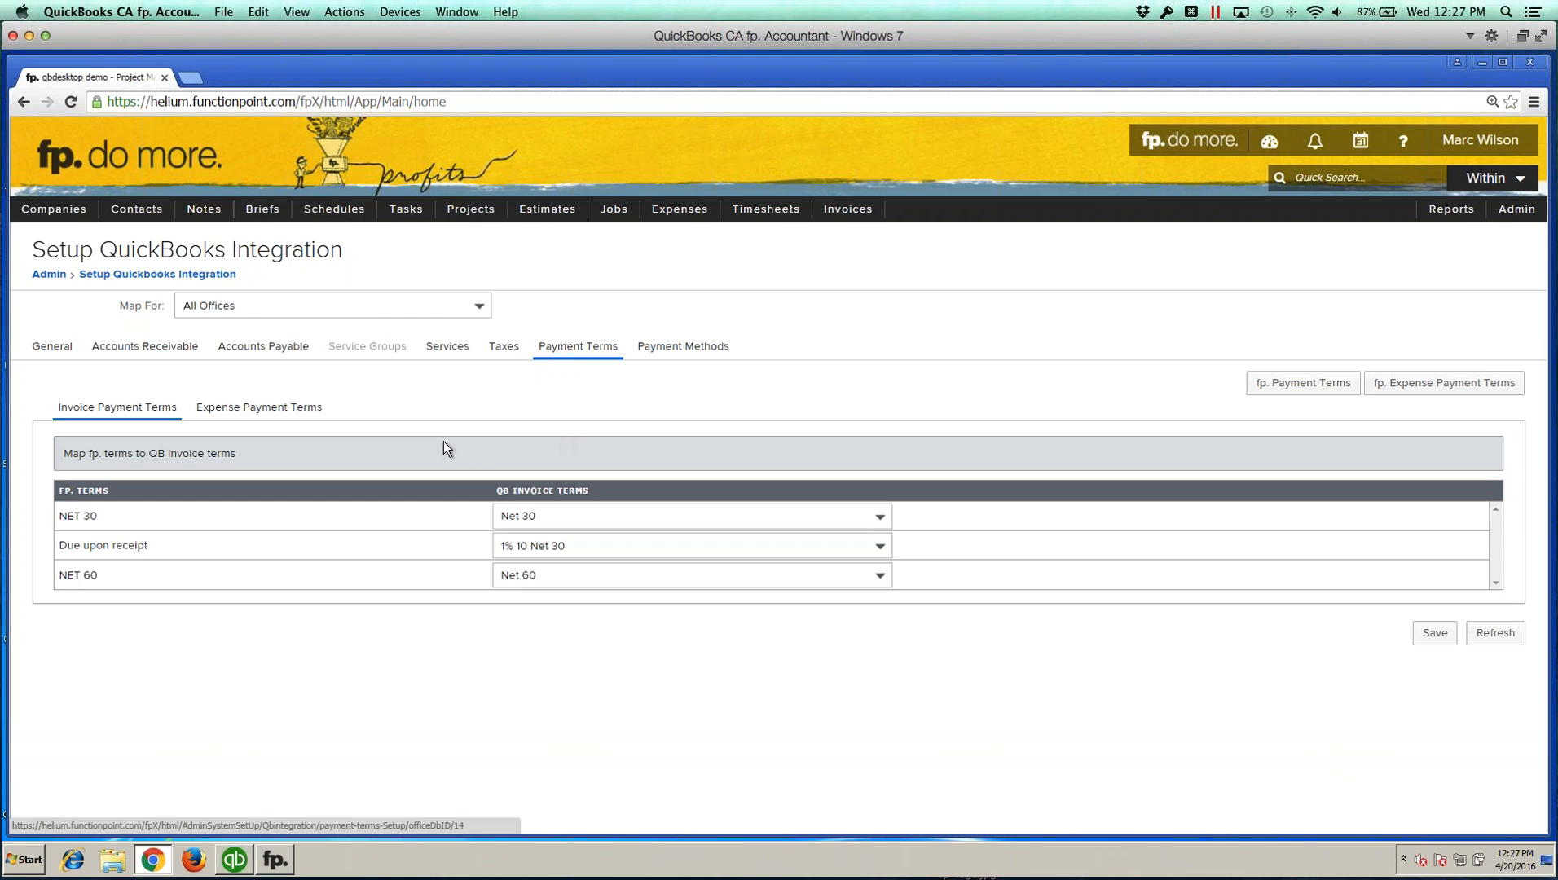
{"action": "left_click", "coordinate": [599, 541]}
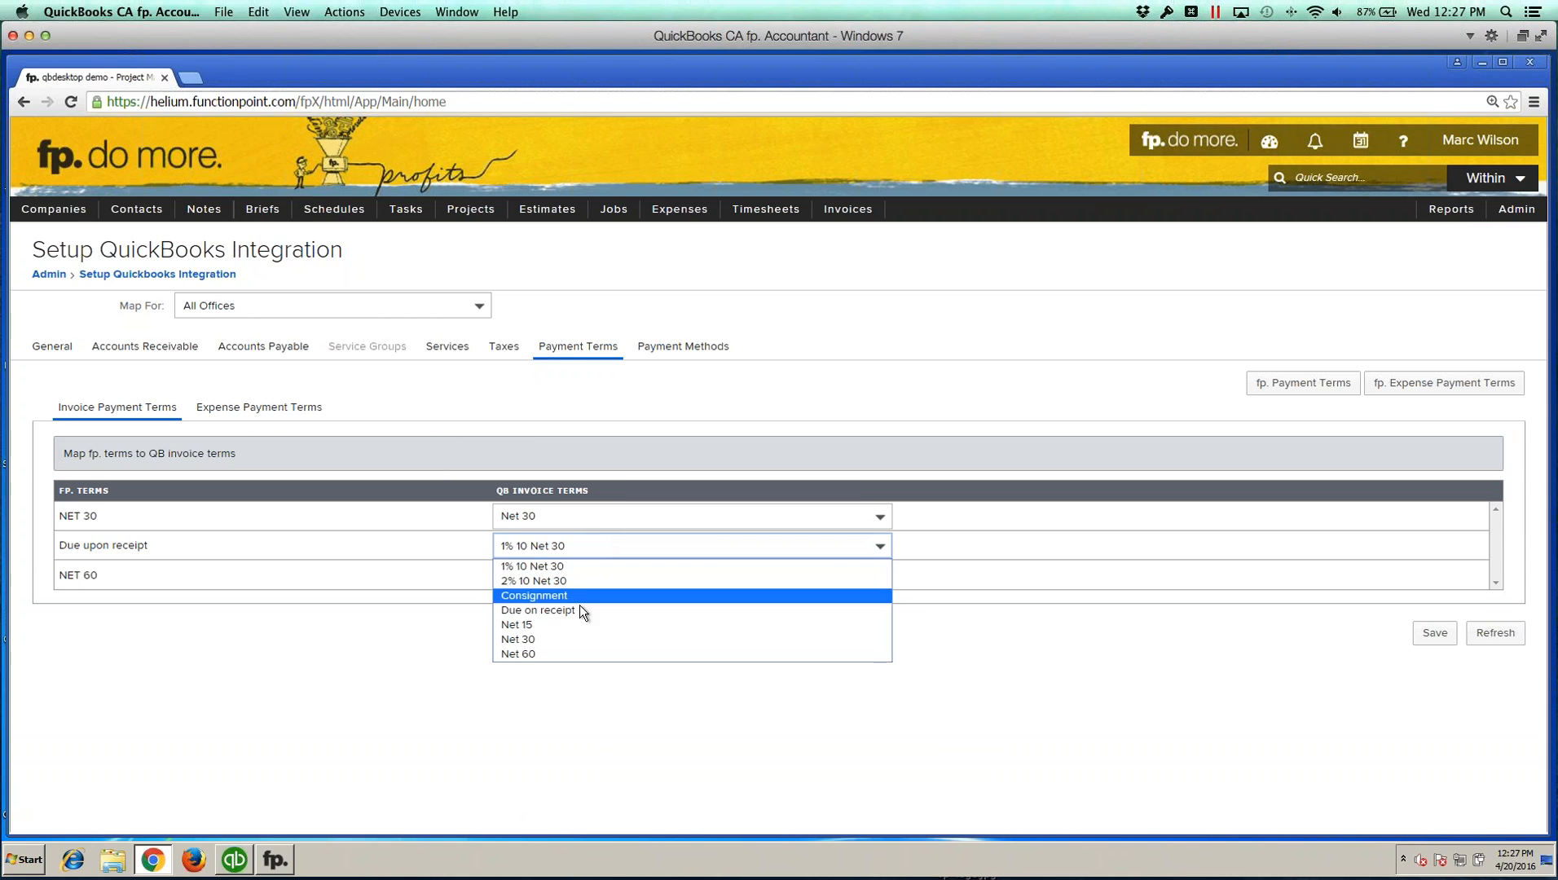
{"action": "left_click", "coordinate": [576, 612]}
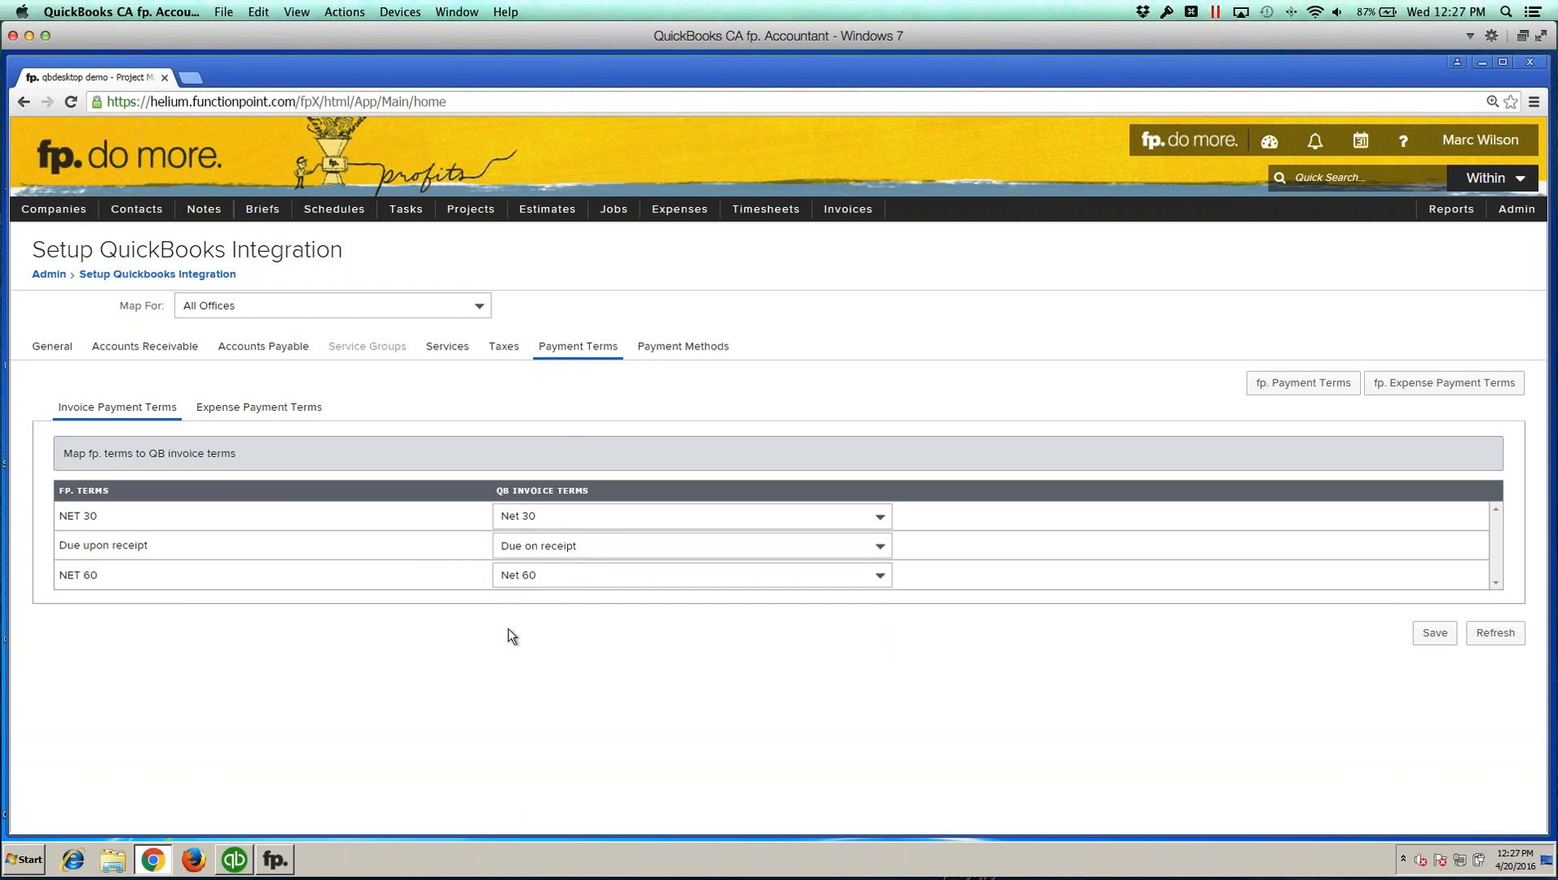
{"action": "left_click", "coordinate": [545, 577]}
{"action": "left_click", "coordinate": [439, 614]}
{"action": "left_click", "coordinate": [261, 408]}
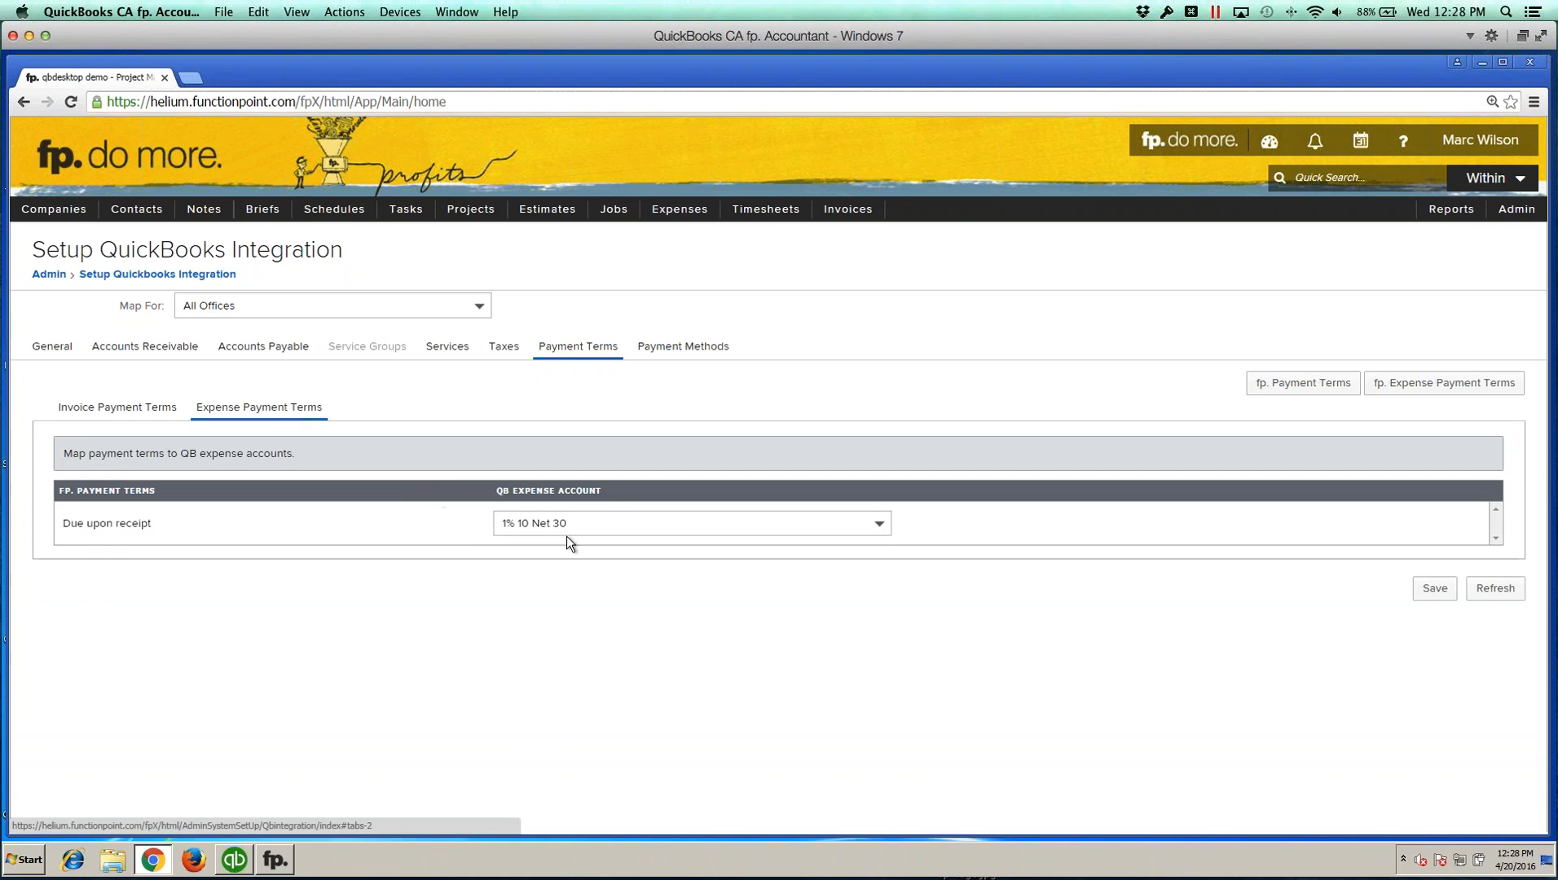
Step: Map the Due upon receipt expense payment term to Due on receipt and save the payment term mappings
{"action": "left_click", "coordinate": [600, 522]}
{"action": "left_click", "coordinate": [564, 589]}
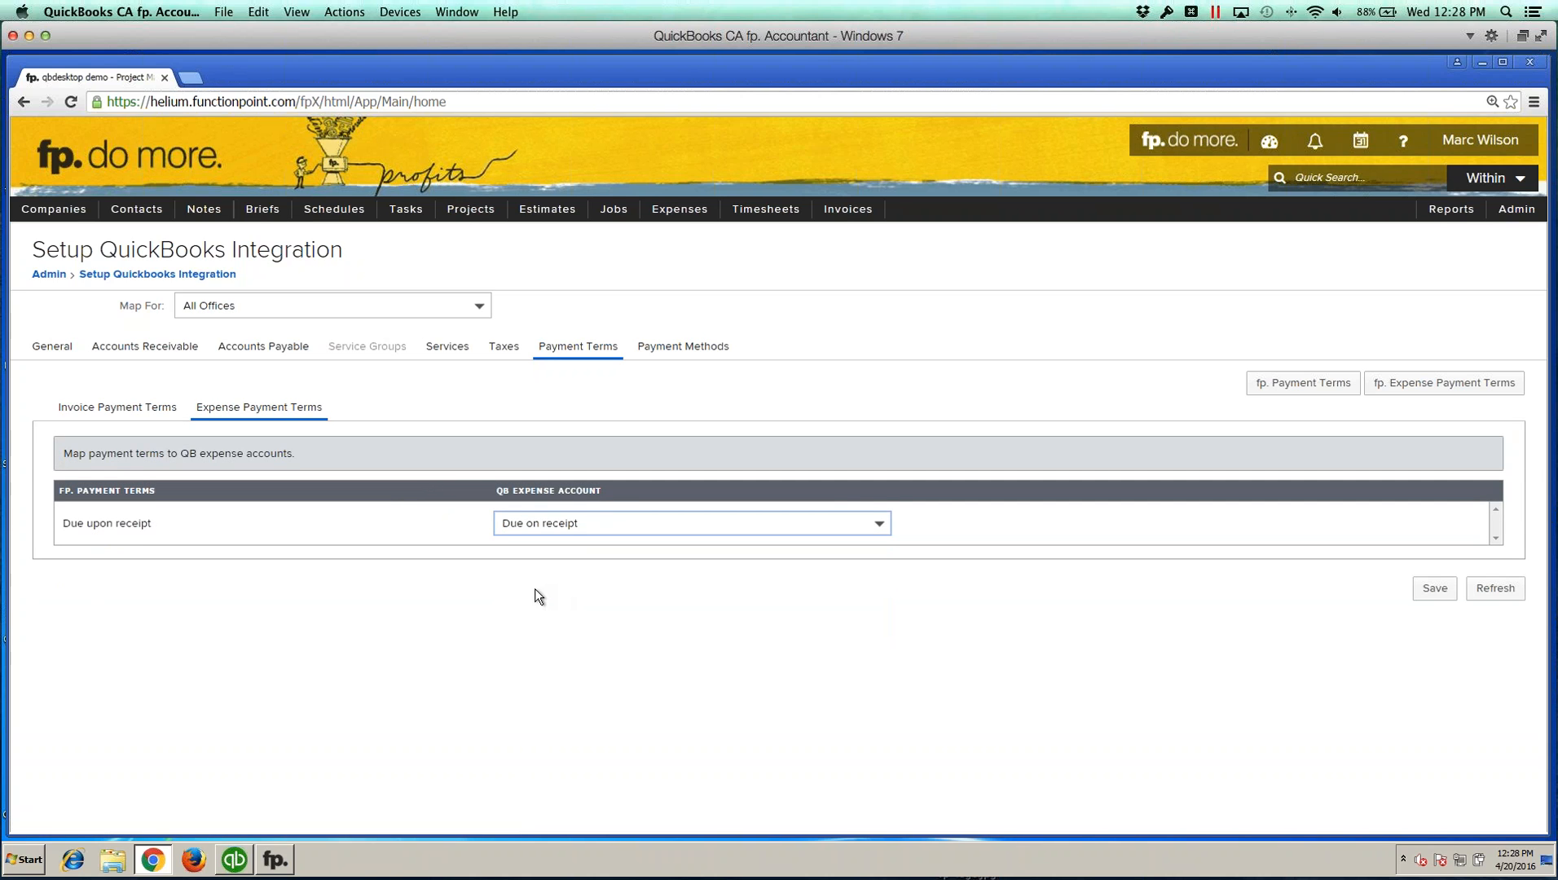
{"action": "left_click", "coordinate": [1451, 588]}
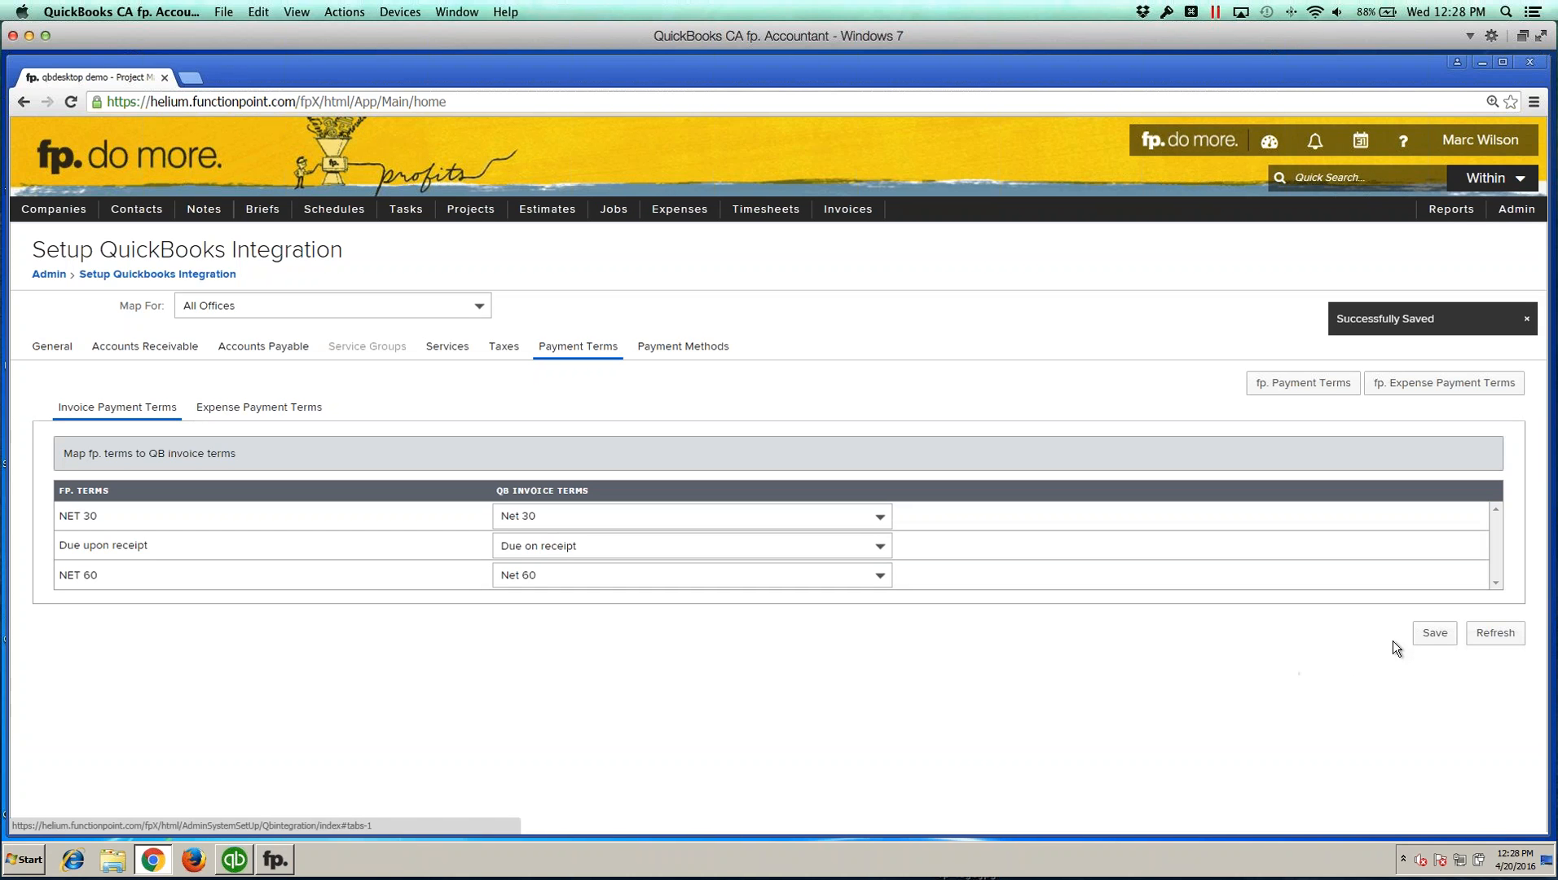
{"action": "left_click", "coordinate": [1428, 630]}
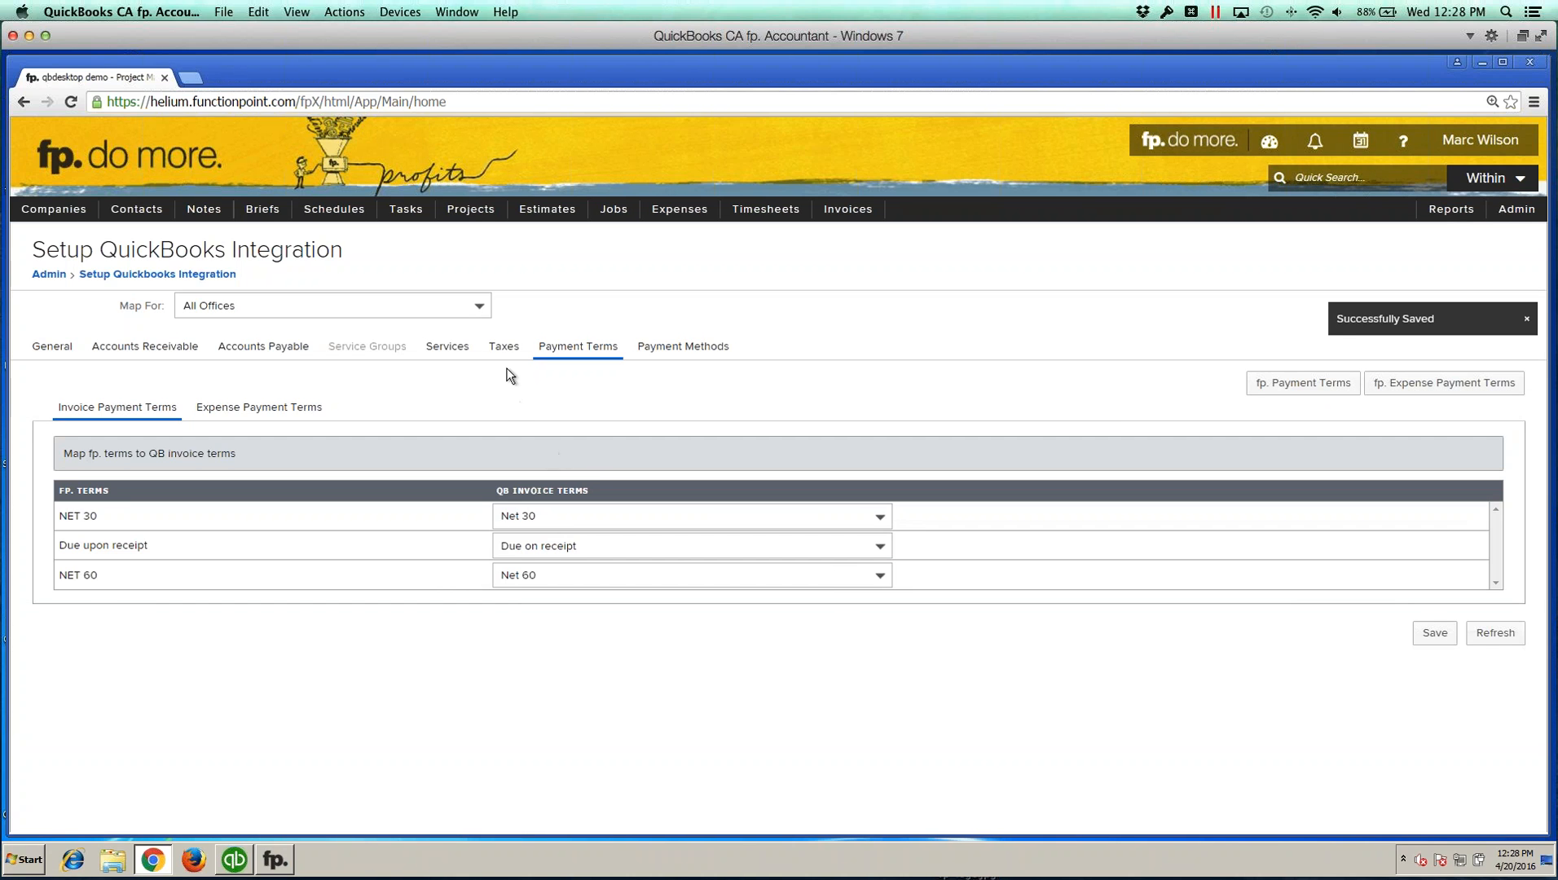
Step: Save the tax group mappings, then save the payment method mappings for Cash, Check and Credit
{"action": "left_click", "coordinate": [503, 349]}
{"action": "left_click", "coordinate": [1432, 662]}
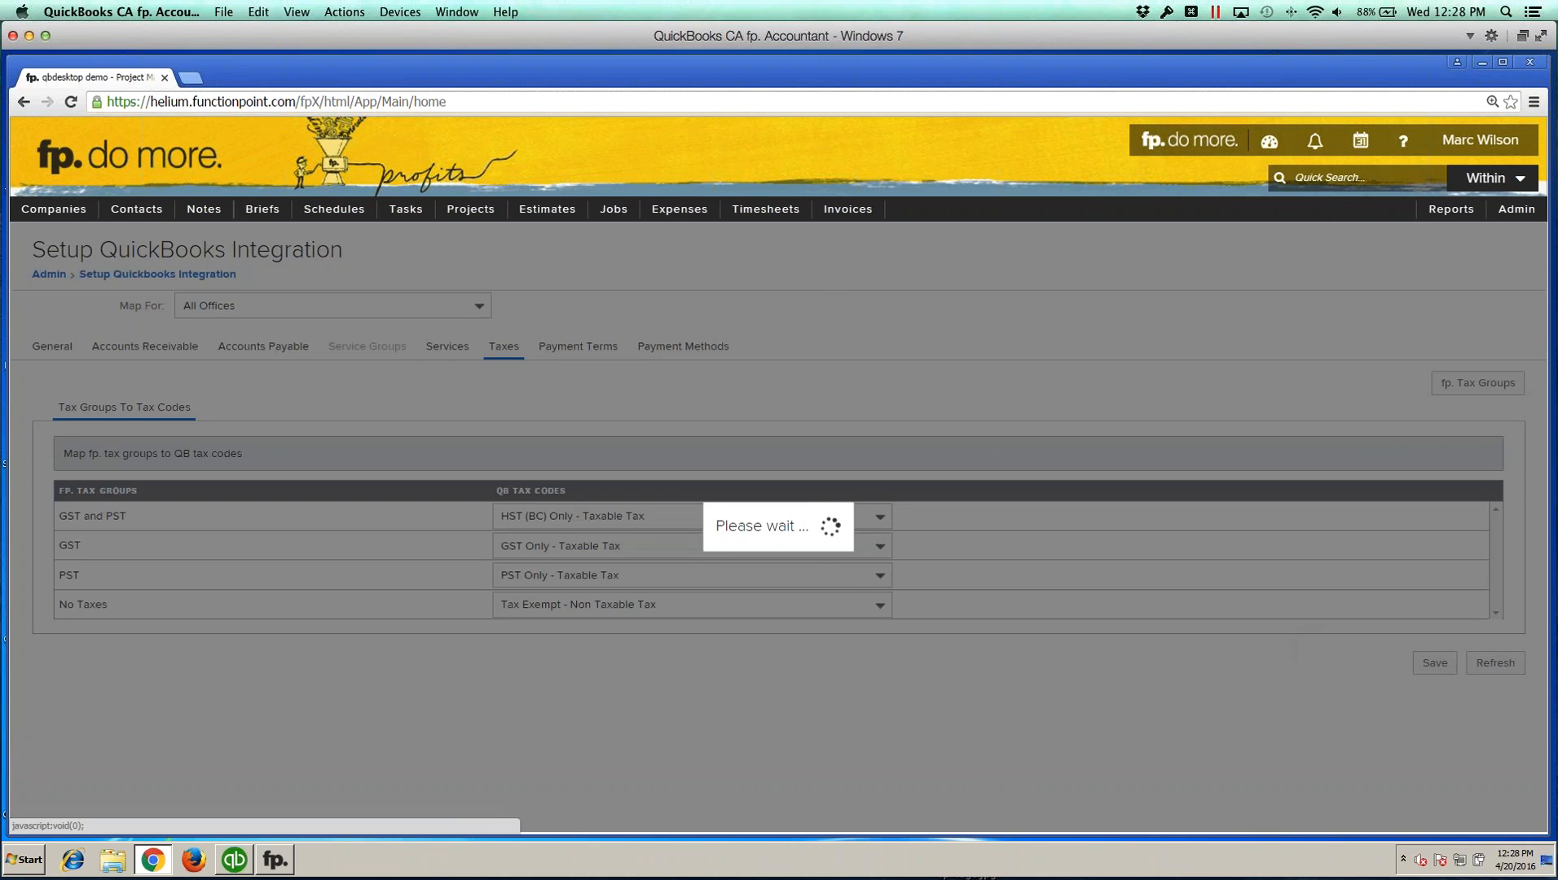
{"action": "left_click", "coordinate": [645, 356]}
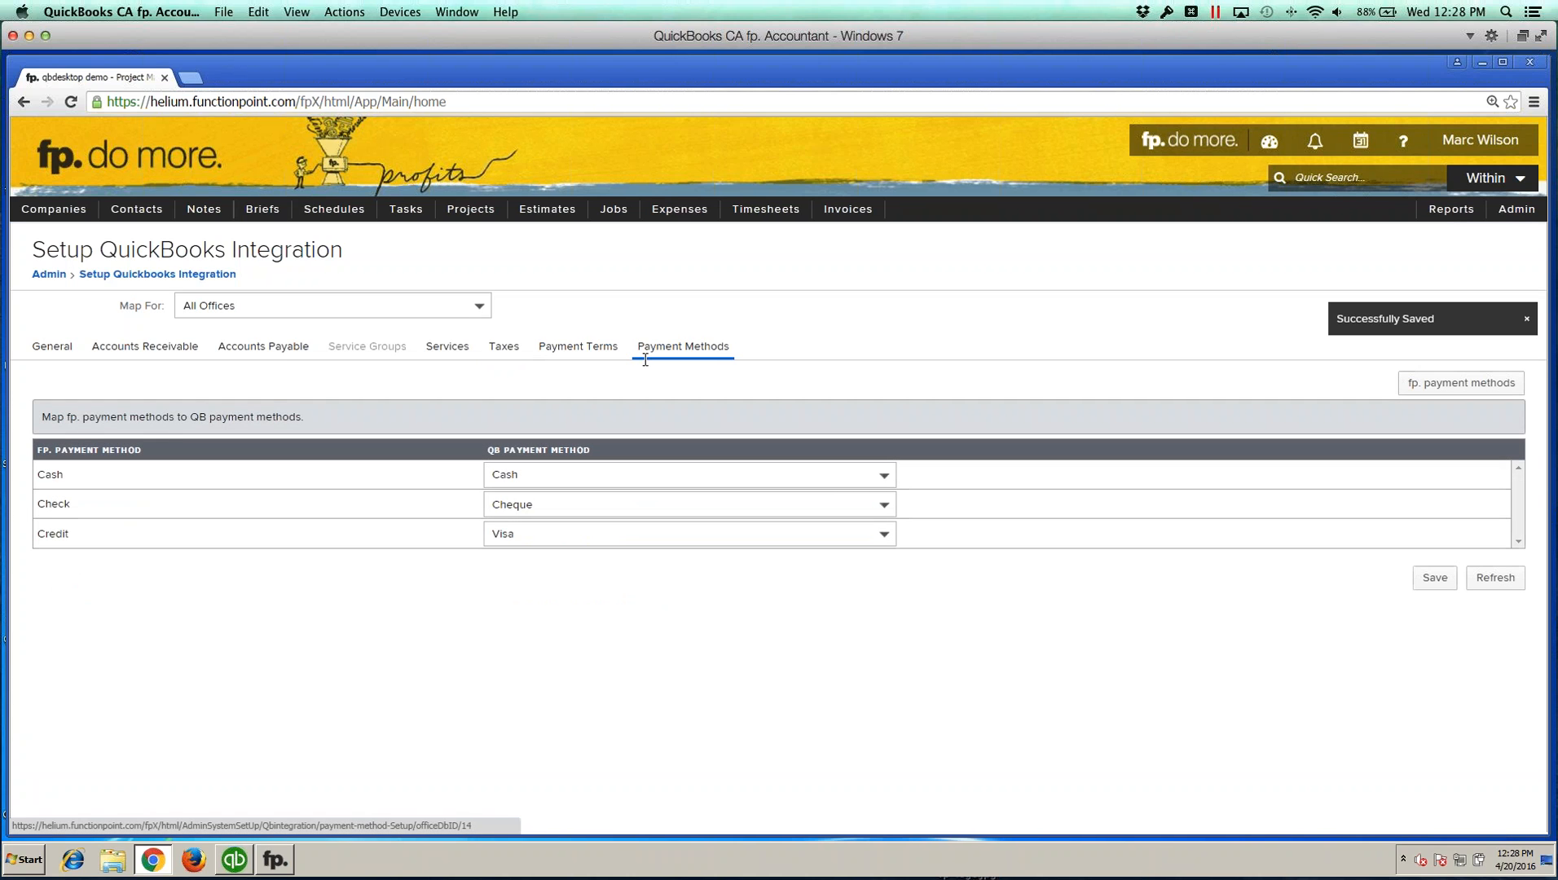
{"action": "left_click", "coordinate": [1434, 575]}
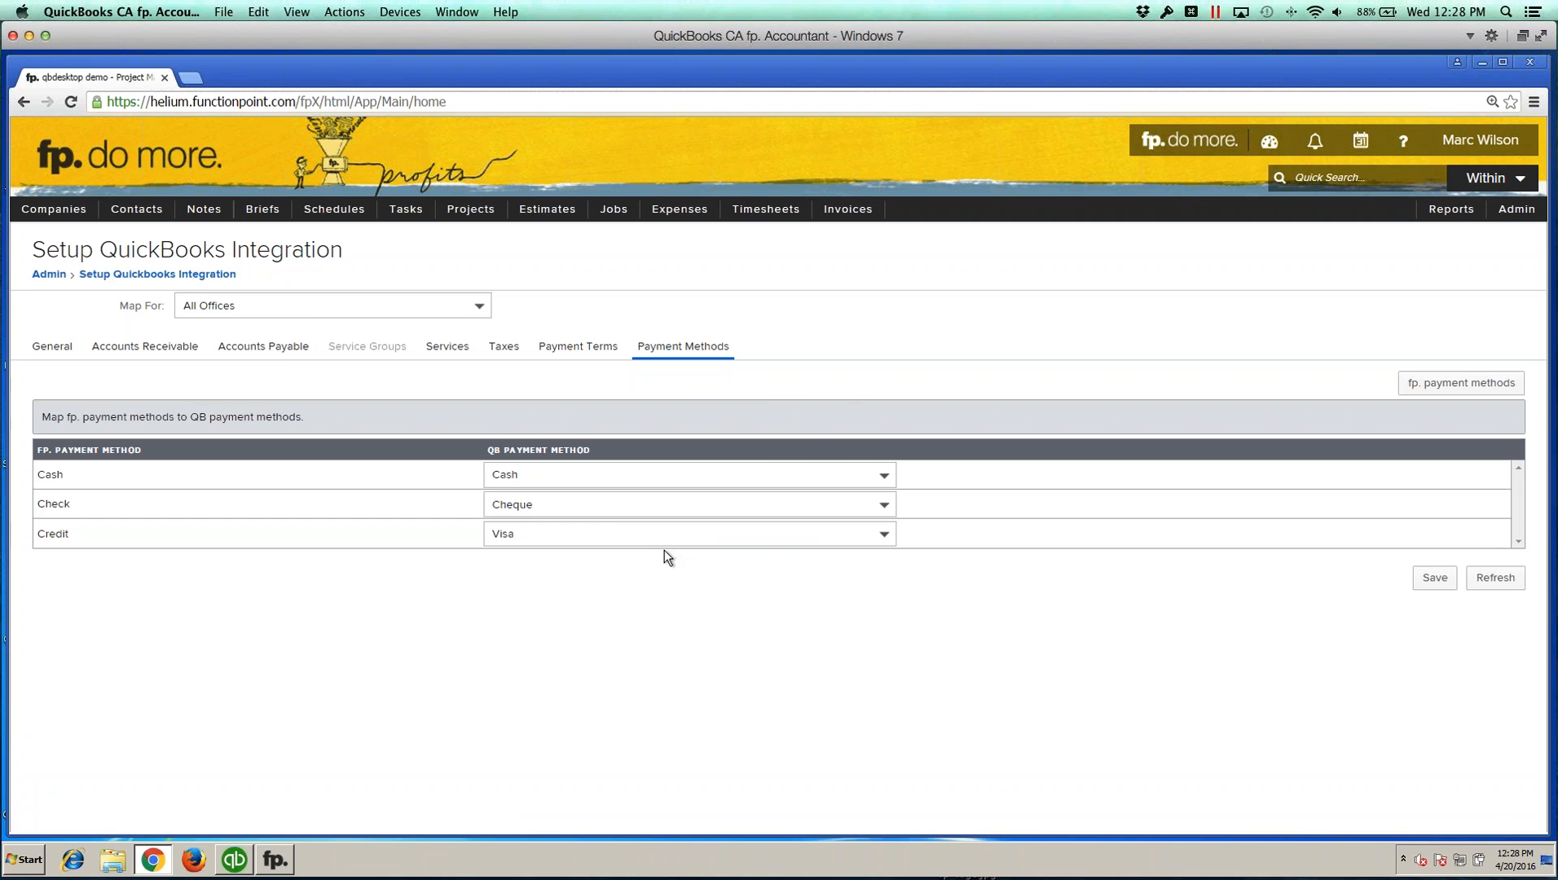
Step: Open the General integration settings, then start adding a new estimate for TRC Printing
{"action": "left_click", "coordinate": [51, 346]}
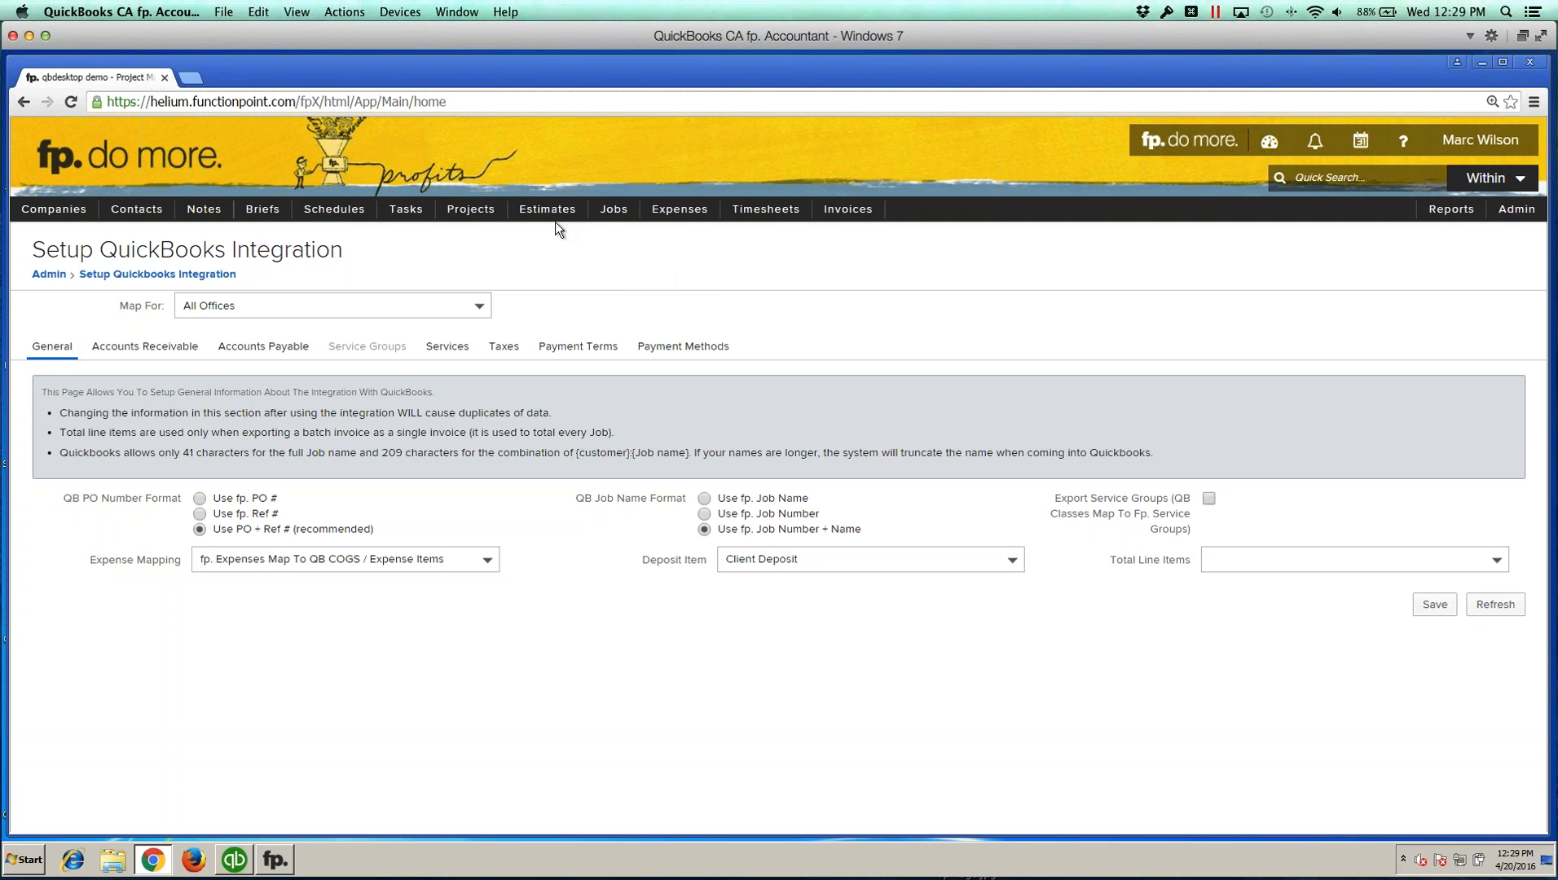
{"action": "mouse_move", "coordinate": [551, 214]}
{"action": "mouse_move", "coordinate": [552, 286]}
{"action": "left_click", "coordinate": [653, 293]}
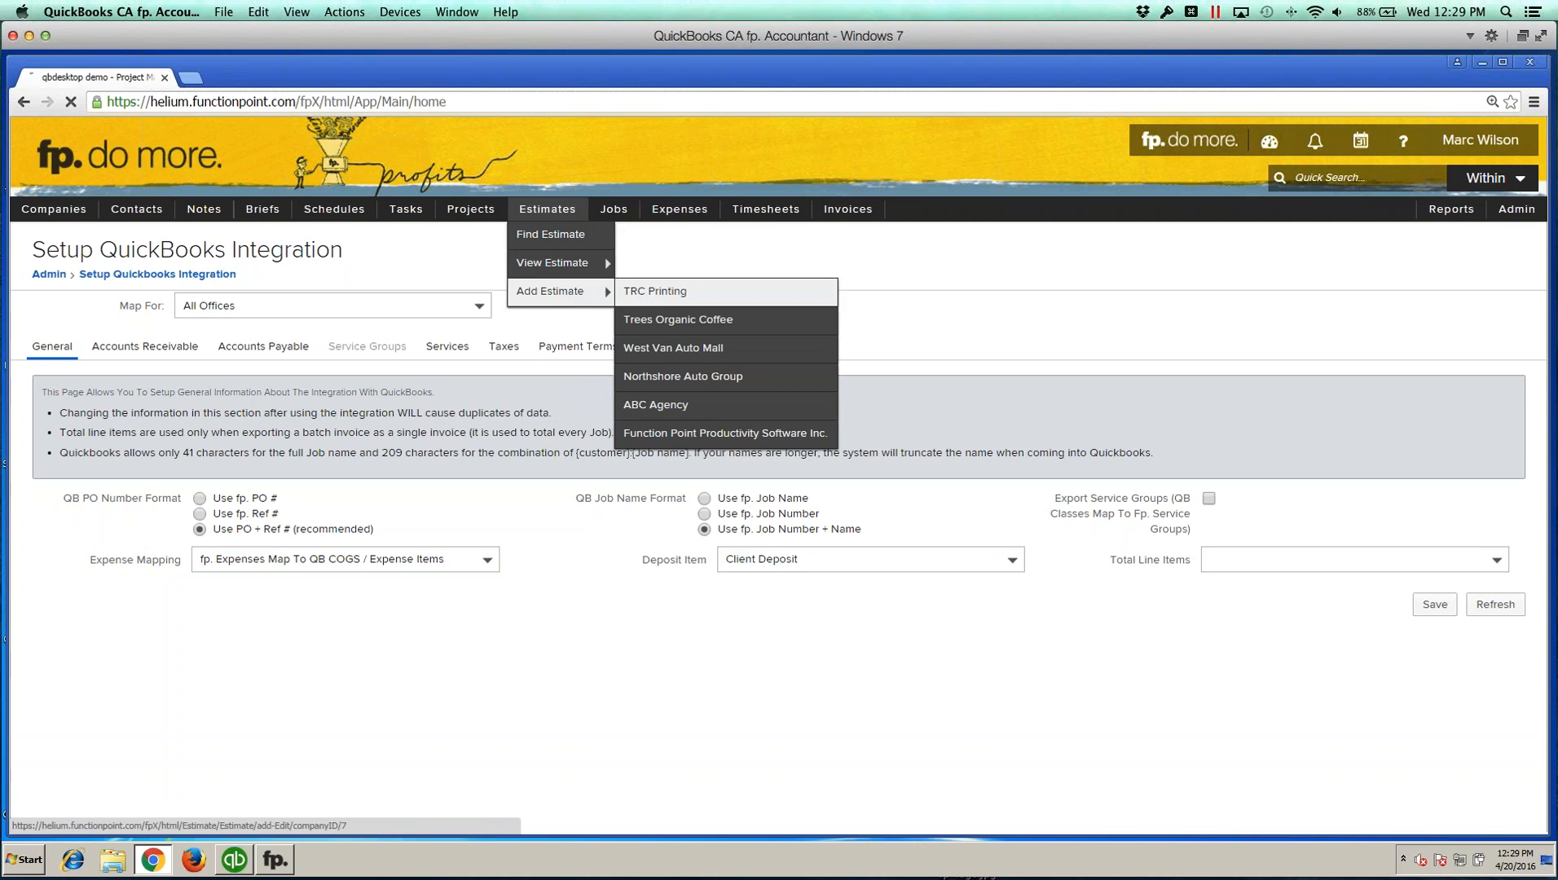
Step: Examine the service groups offered in the new estimate form, expanding the Agency Services group
{"action": "left_click_drag", "start_coordinate": [1192, 366], "coordinate": [1269, 370]}
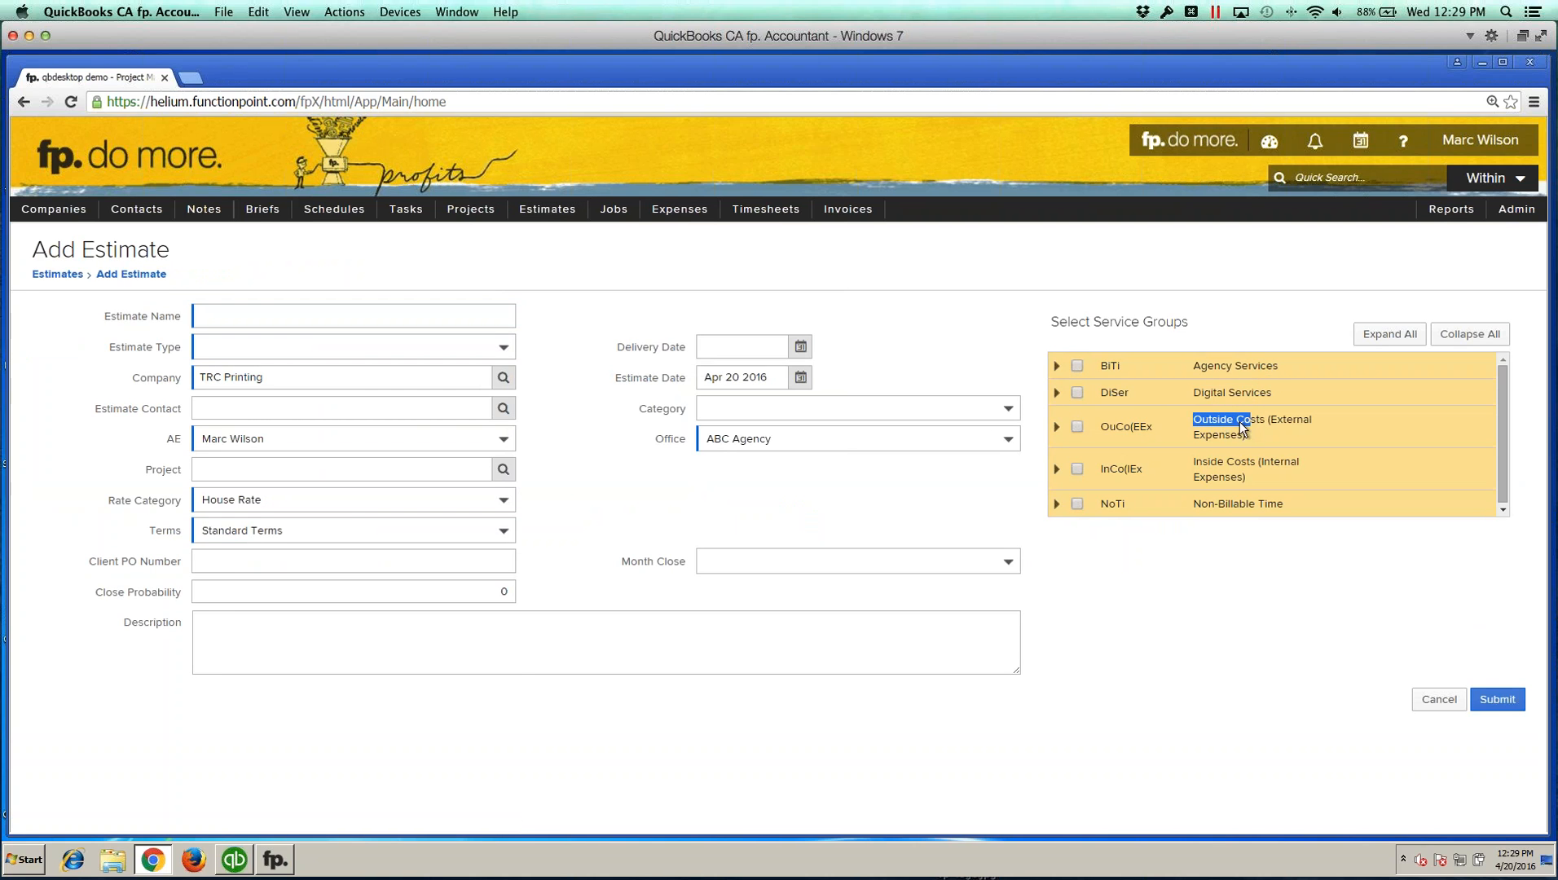
{"action": "left_click_drag", "start_coordinate": [1189, 456], "coordinate": [1257, 470]}
{"action": "left_click_drag", "start_coordinate": [1196, 363], "coordinate": [1273, 397]}
{"action": "left_click", "coordinate": [1234, 311]}
{"action": "left_click", "coordinate": [1190, 366]}
{"action": "left_click", "coordinate": [1057, 369]}
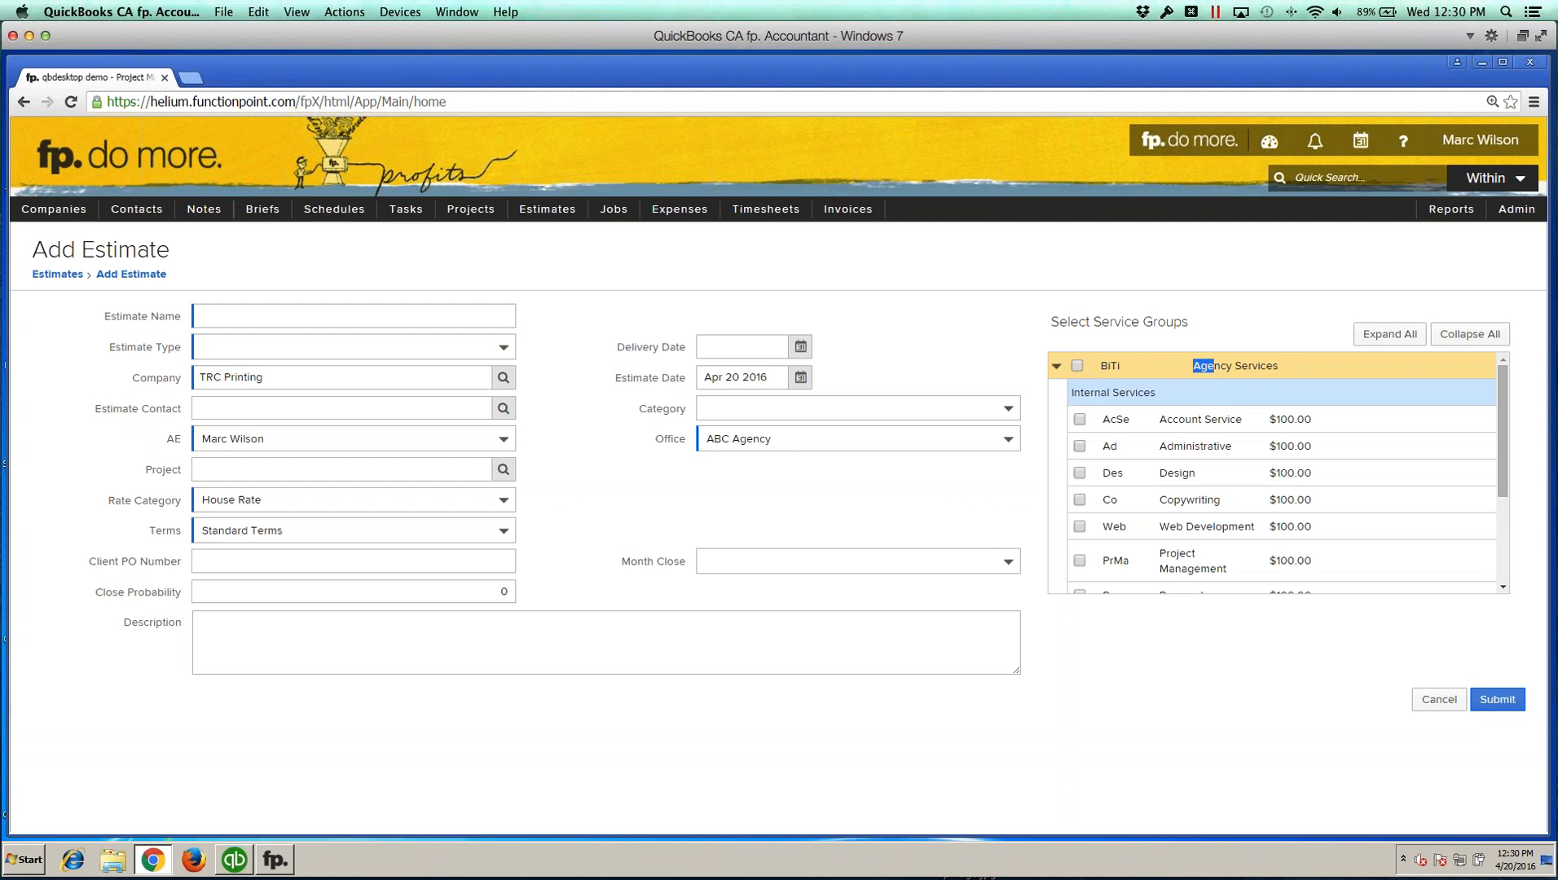
{"action": "left_click", "coordinate": [1057, 366]}
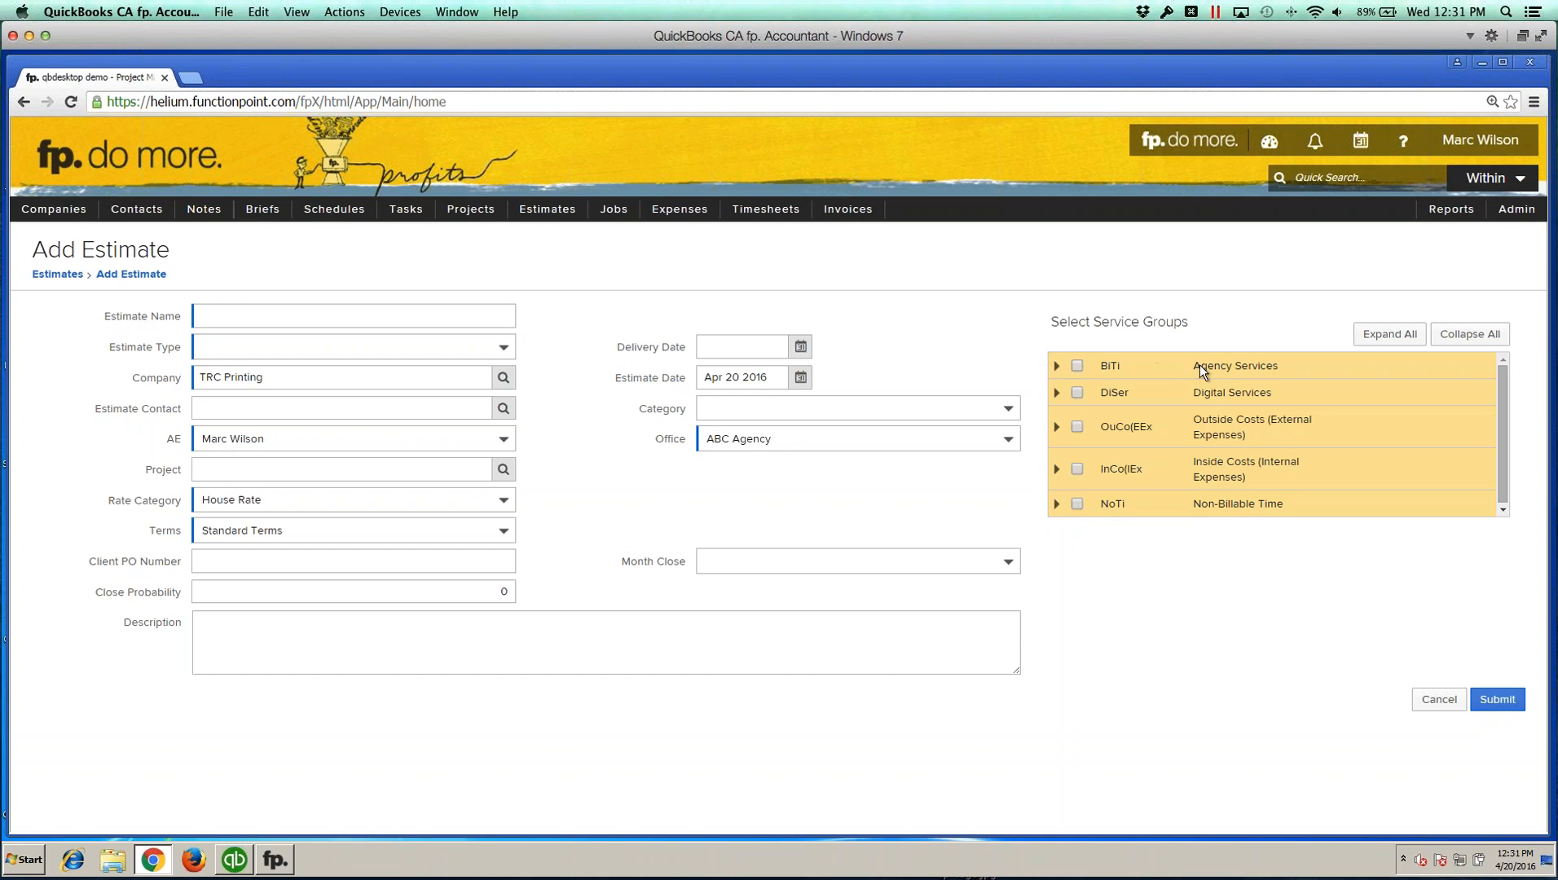
{"action": "left_click_drag", "start_coordinate": [1194, 369], "coordinate": [1292, 367]}
{"action": "left_click", "coordinate": [1292, 367]}
Step: Return to Setup QuickBooks Integration and tick Export Service Groups in the General settings
{"action": "mouse_move", "coordinate": [1509, 222]}
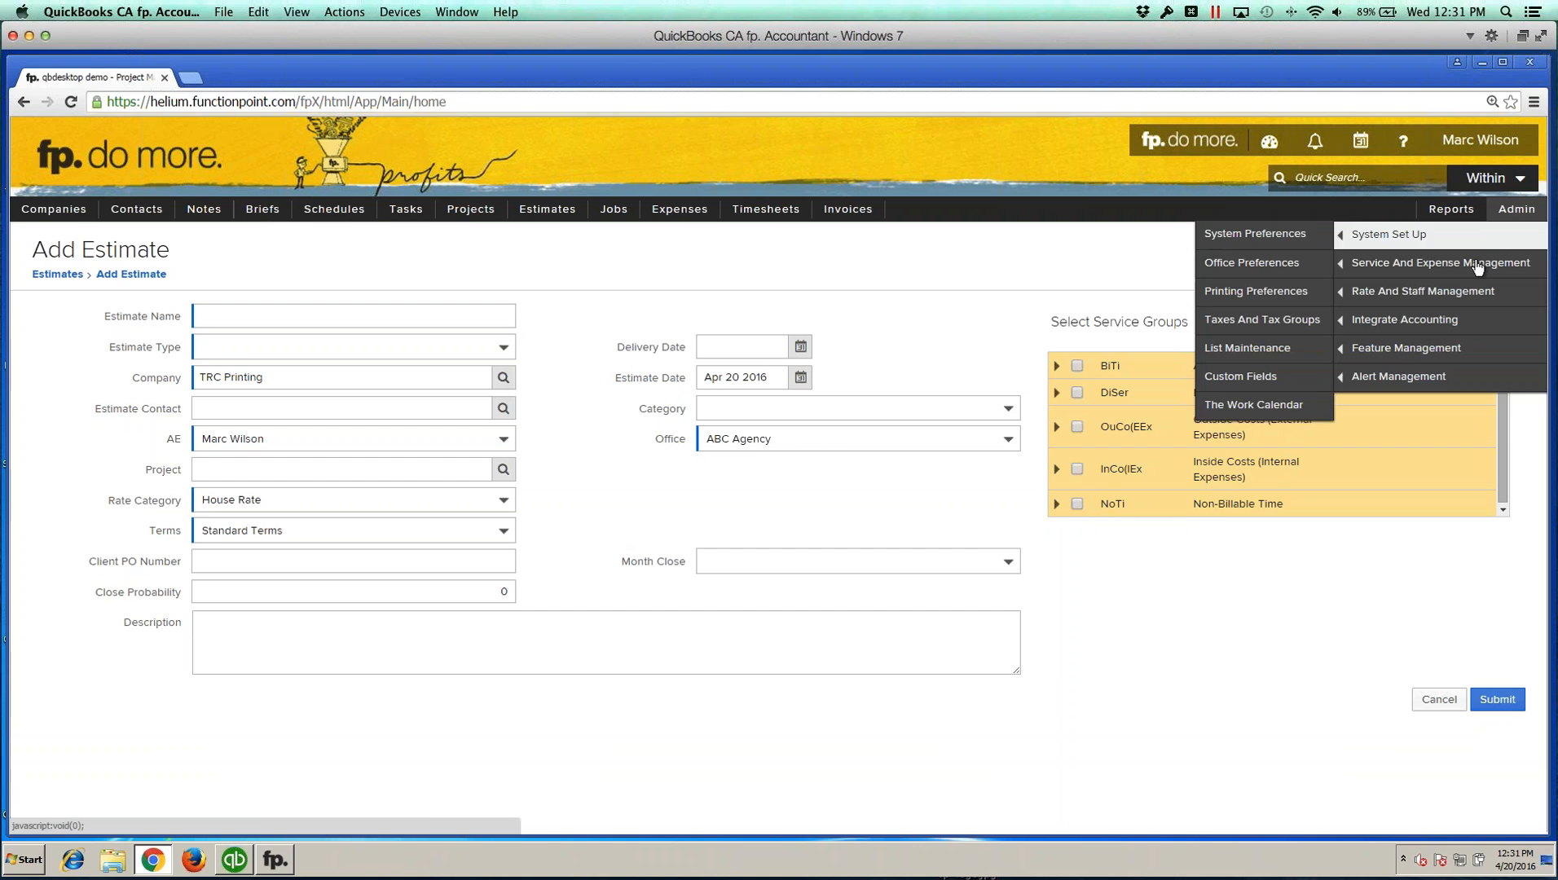
{"action": "mouse_move", "coordinate": [1384, 297]}
{"action": "mouse_move", "coordinate": [1357, 322]}
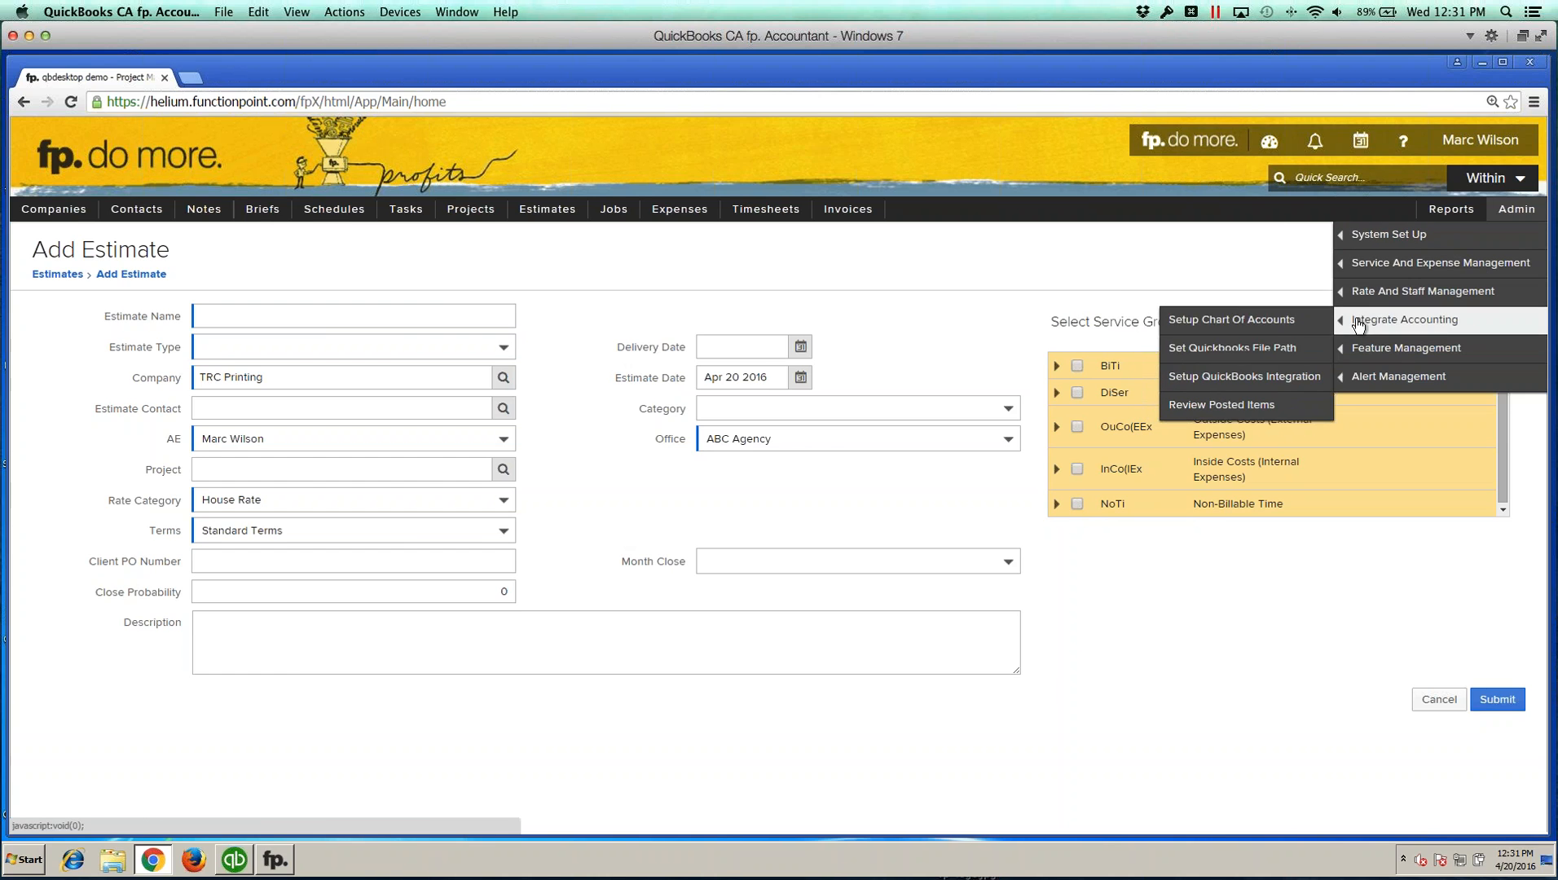
{"action": "left_click", "coordinate": [1237, 383]}
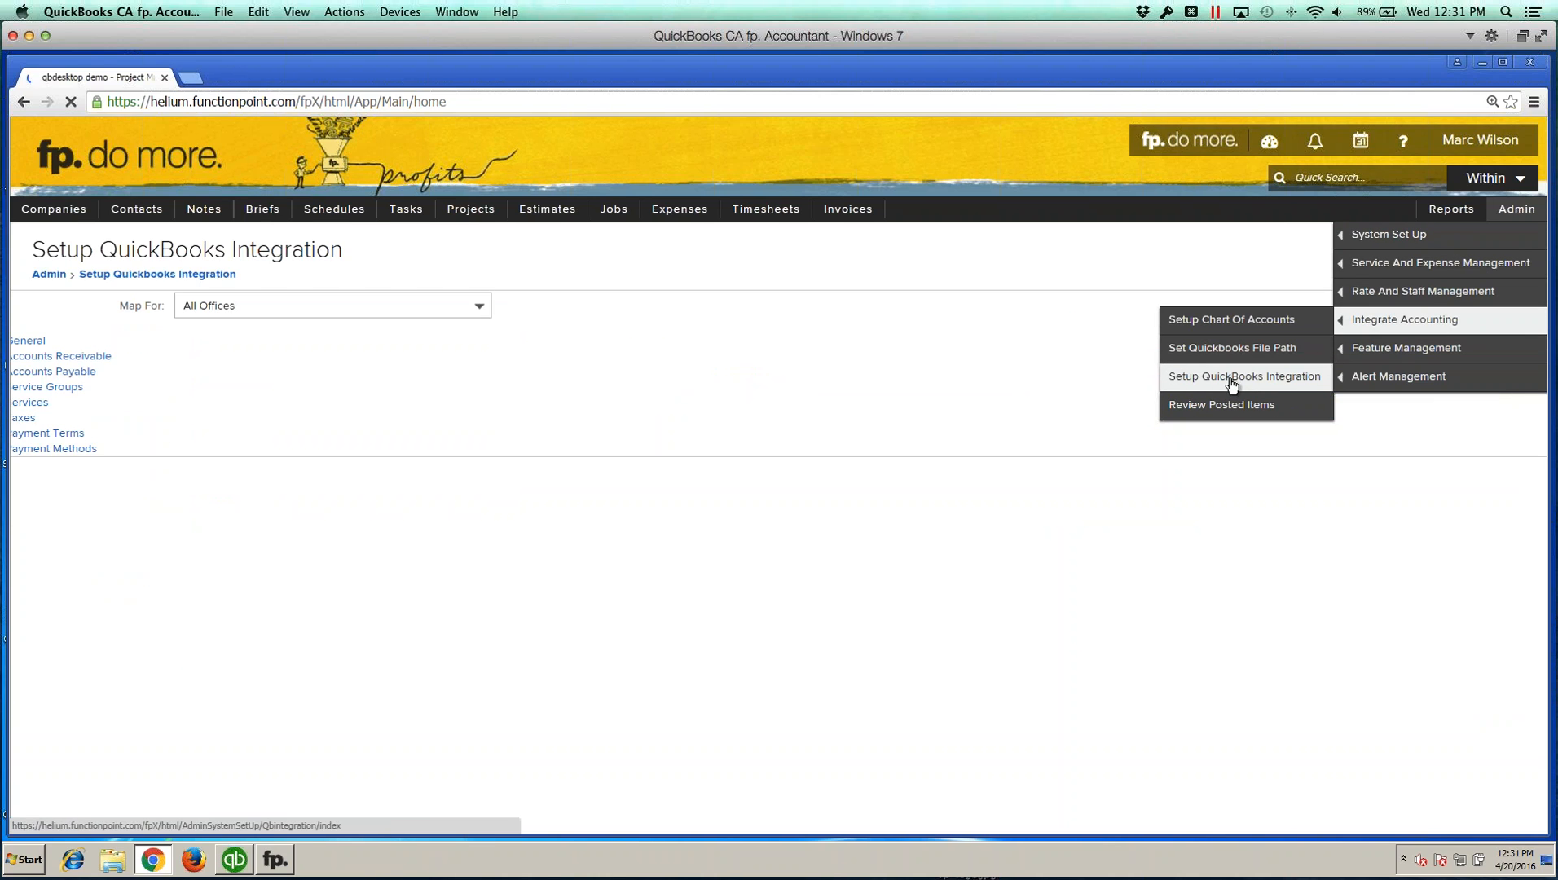
{"action": "left_click", "coordinate": [1208, 500]}
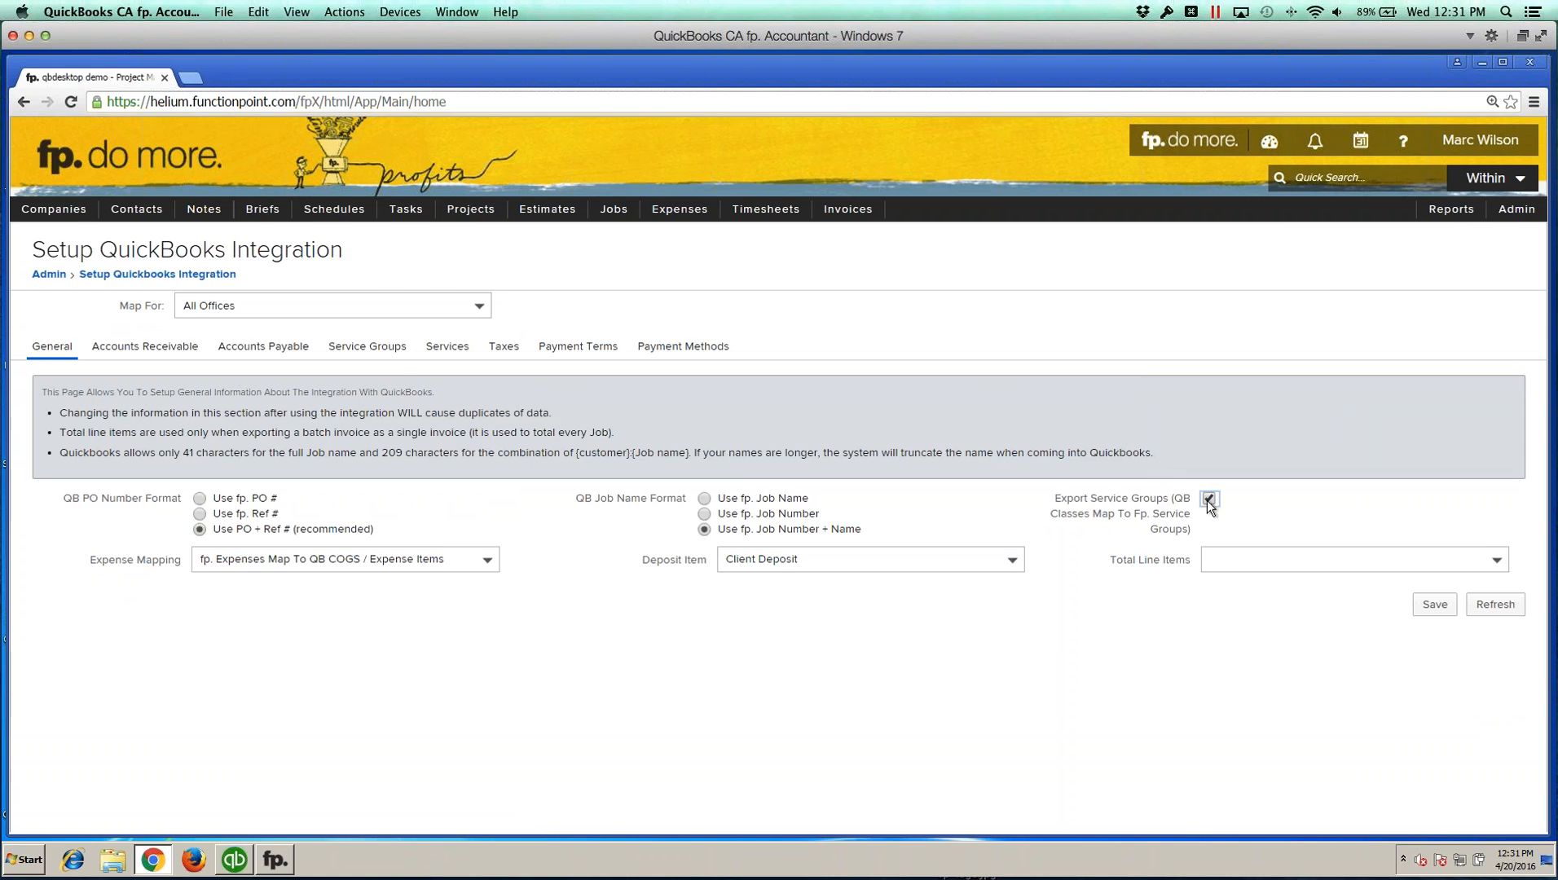
Step: Inspect the QB class choices for the Outside Costs service group in the Service Groups mappings
{"action": "left_click", "coordinate": [373, 352]}
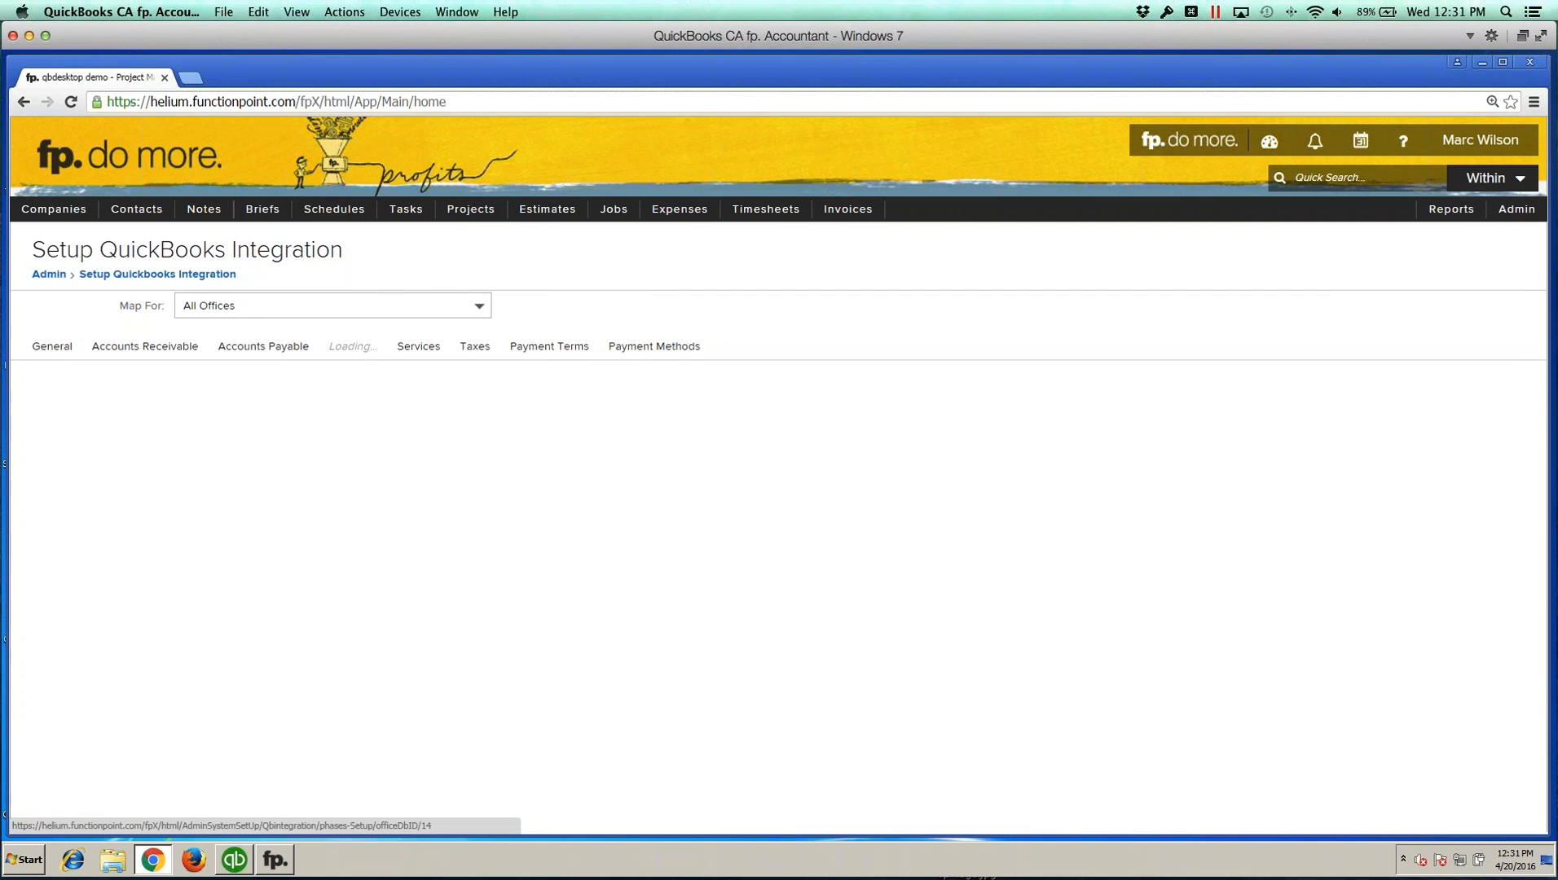
{"action": "left_click_drag", "start_coordinate": [44, 471], "coordinate": [123, 474]}
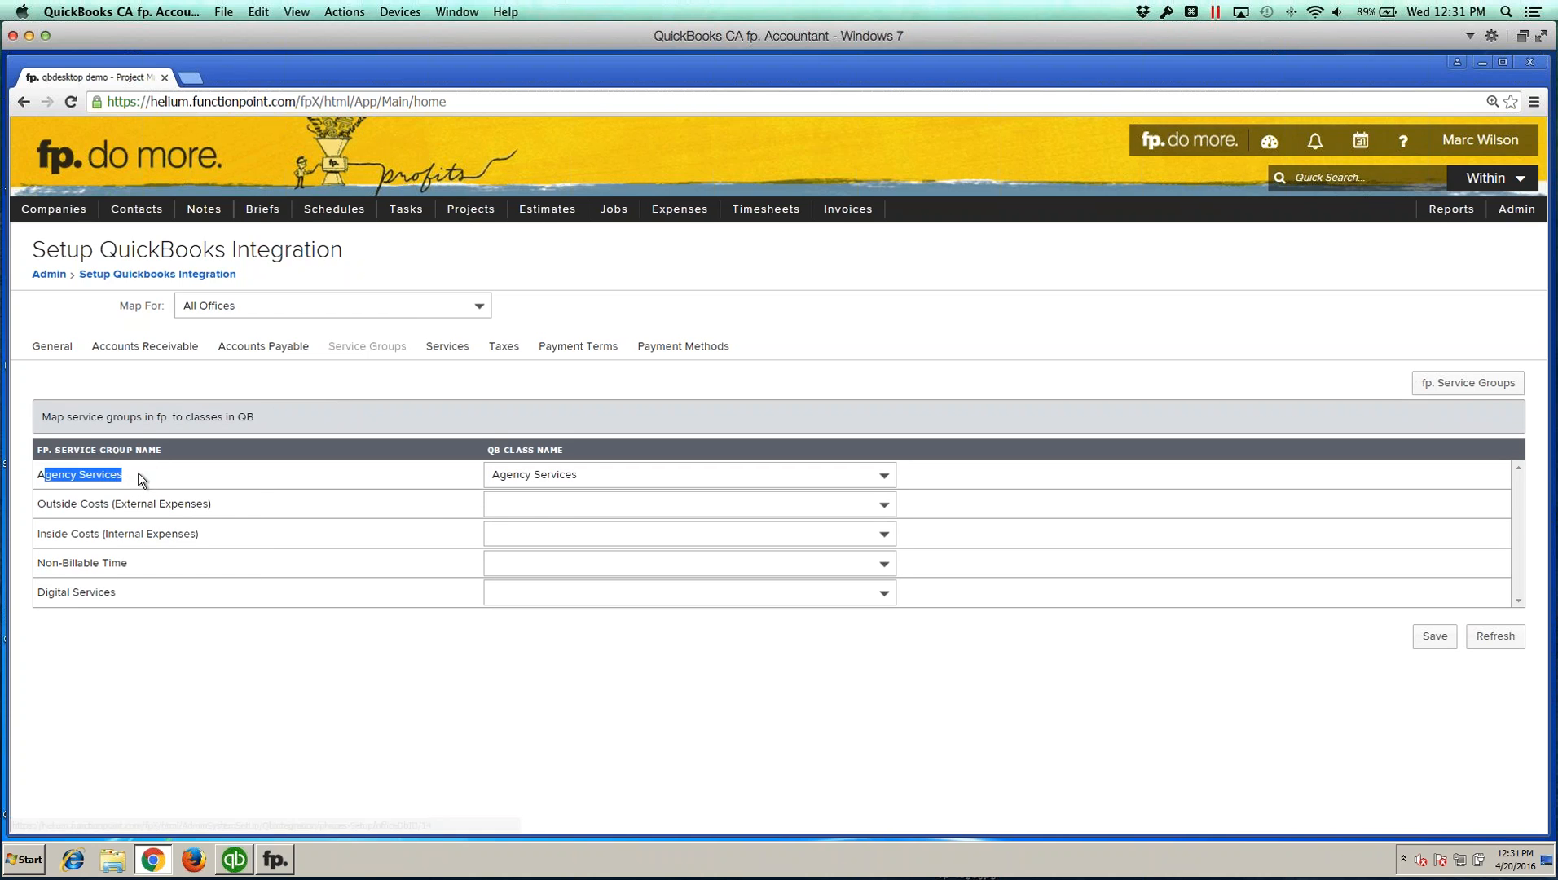
{"action": "left_click", "coordinate": [537, 506]}
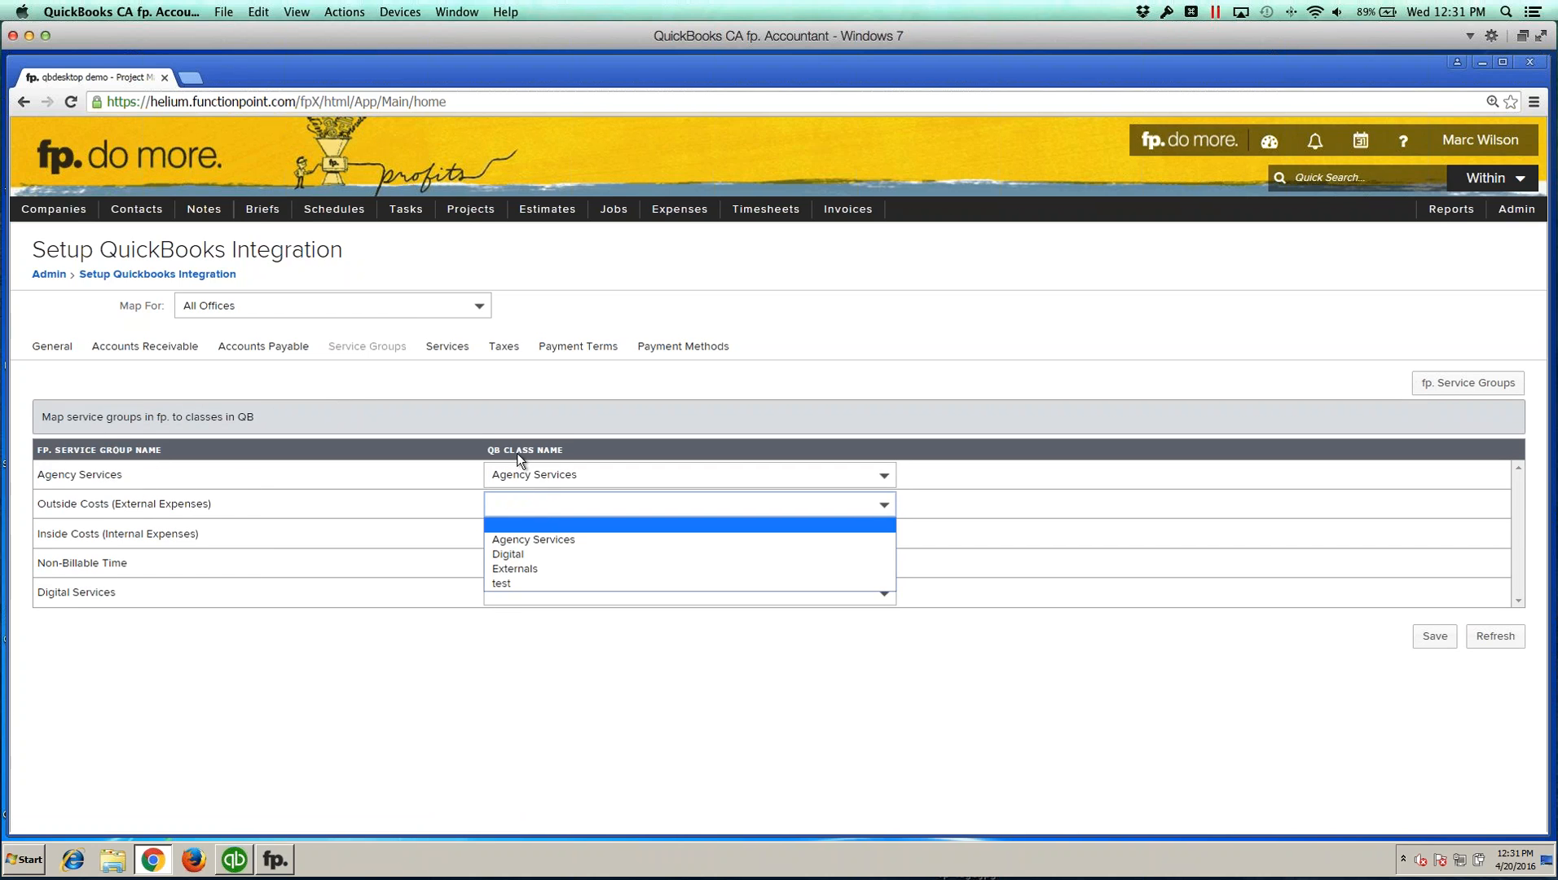
{"action": "left_click", "coordinate": [580, 523]}
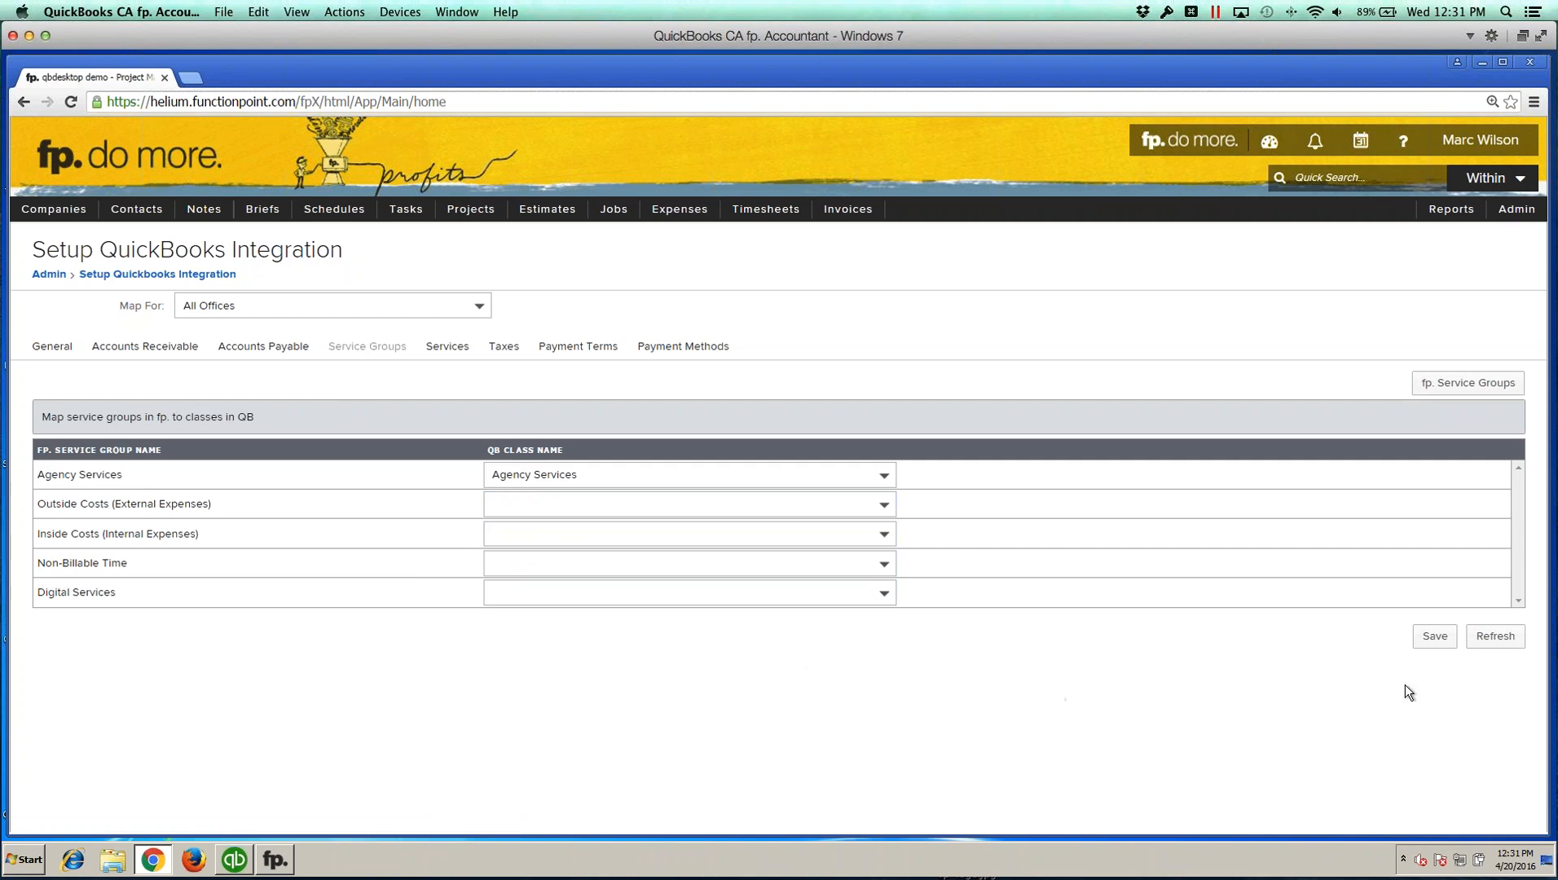
Step: Return to the General integration settings and save them
{"action": "left_click", "coordinate": [54, 348]}
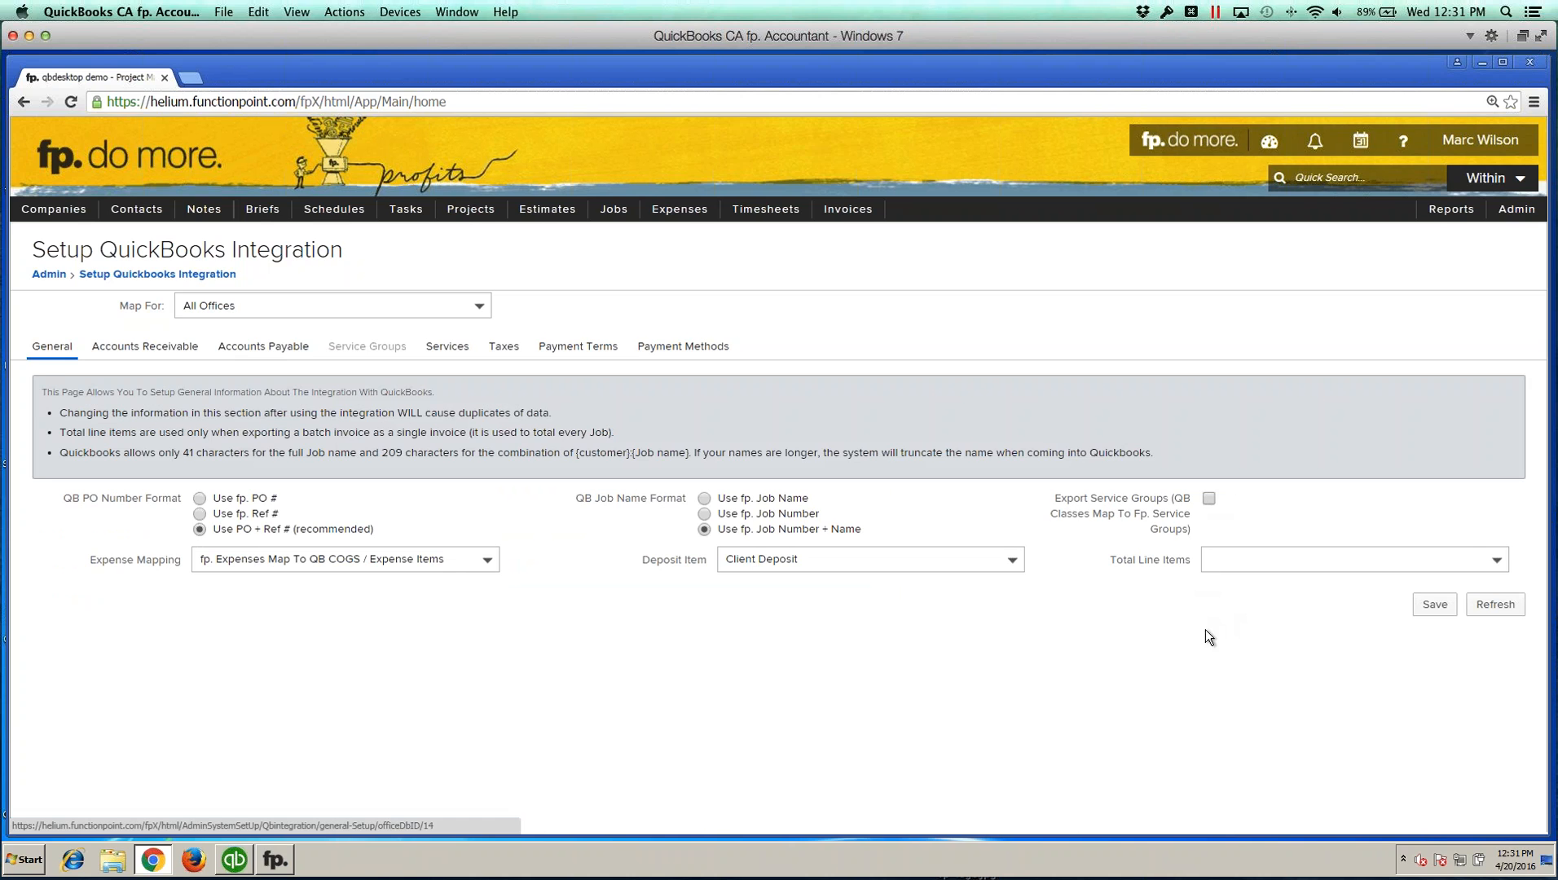
{"action": "left_click", "coordinate": [1433, 606]}
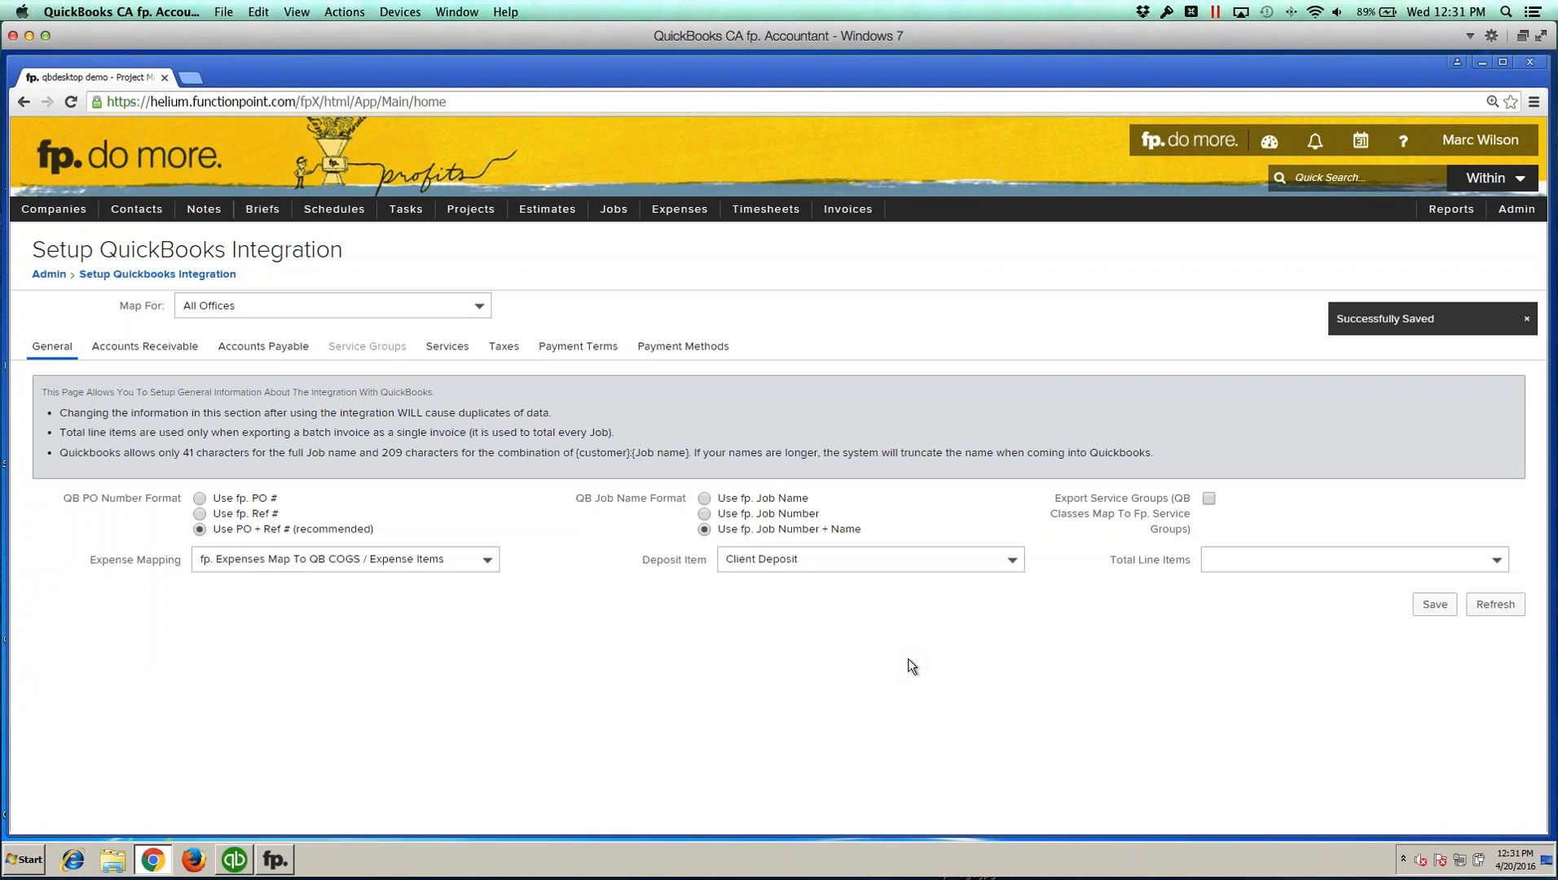
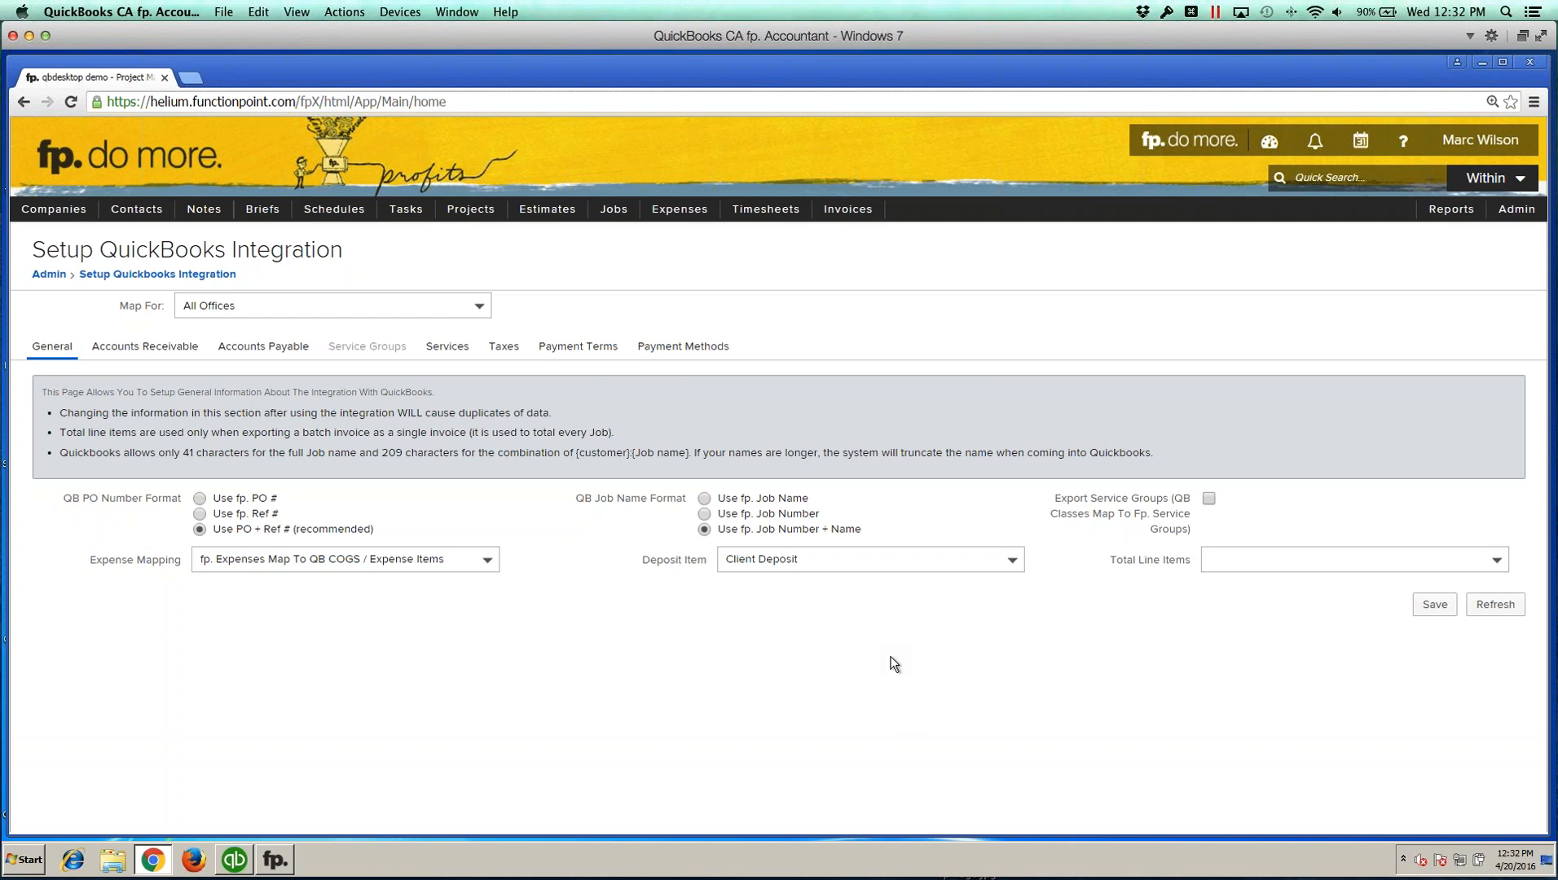
Step: Open job 1010 Iced Coffee Promo Posters from the recently viewed jobs
{"action": "mouse_move", "coordinate": [619, 209]}
{"action": "mouse_move", "coordinate": [618, 264]}
{"action": "left_click", "coordinate": [775, 264]}
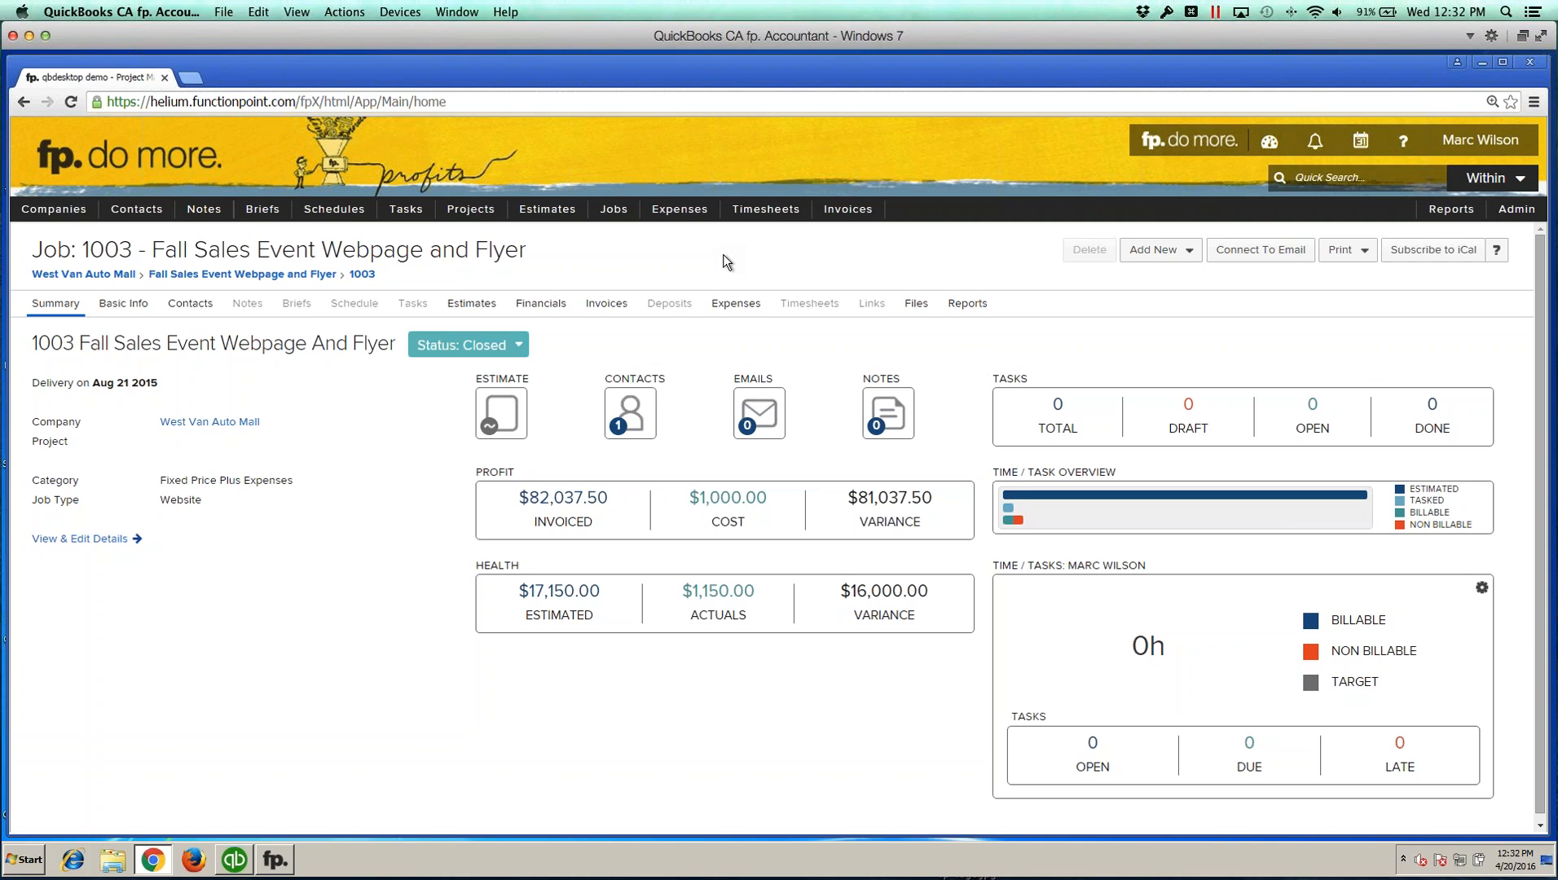
{"action": "mouse_move", "coordinate": [617, 212]}
{"action": "mouse_move", "coordinate": [622, 263]}
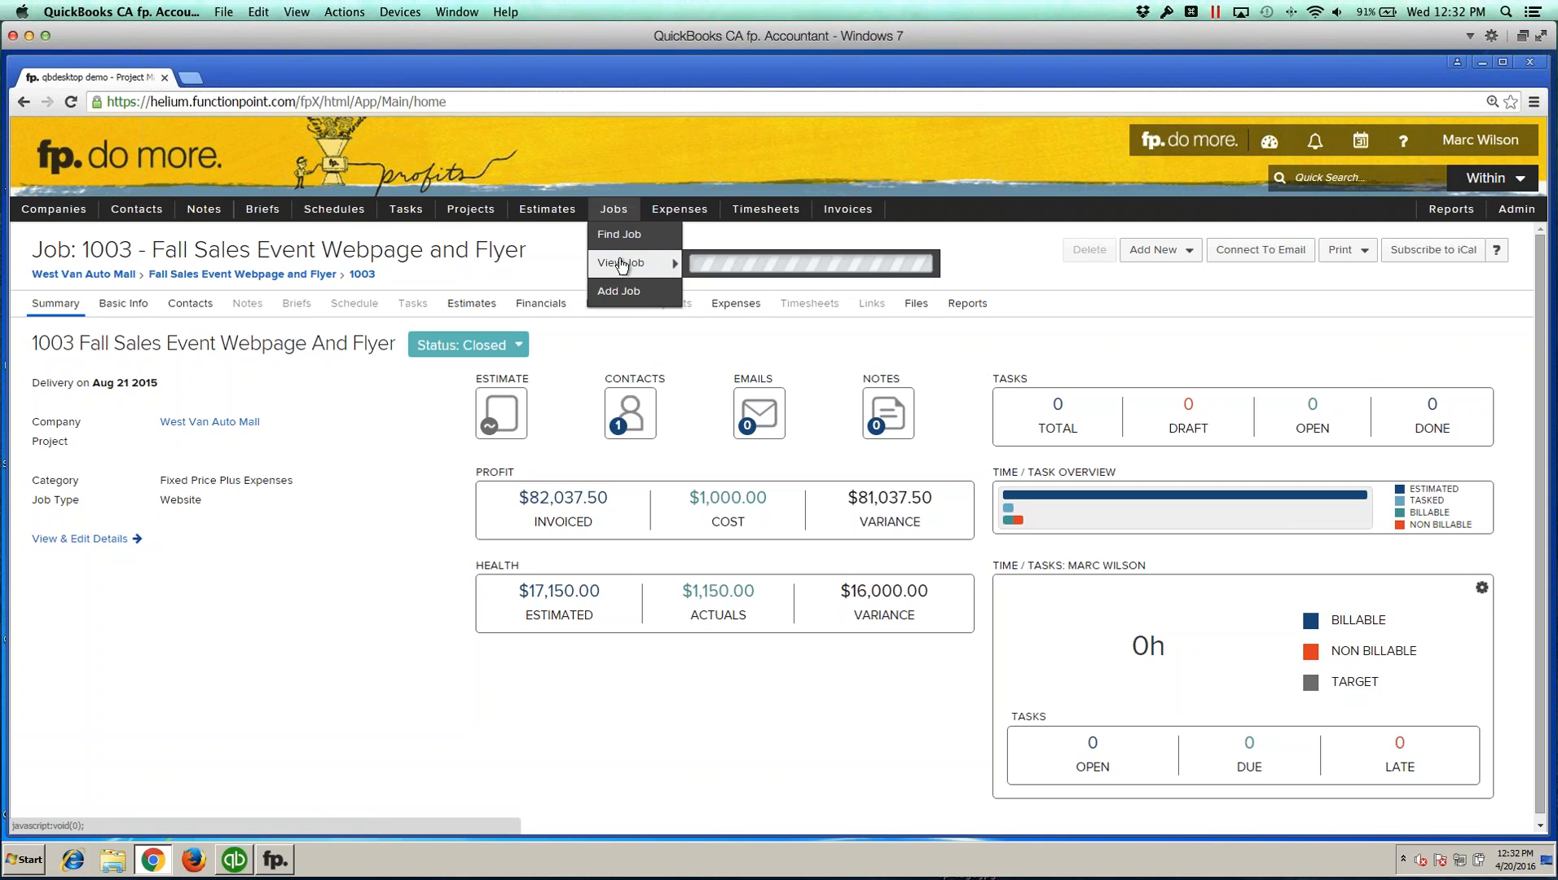
{"action": "left_click", "coordinate": [782, 293]}
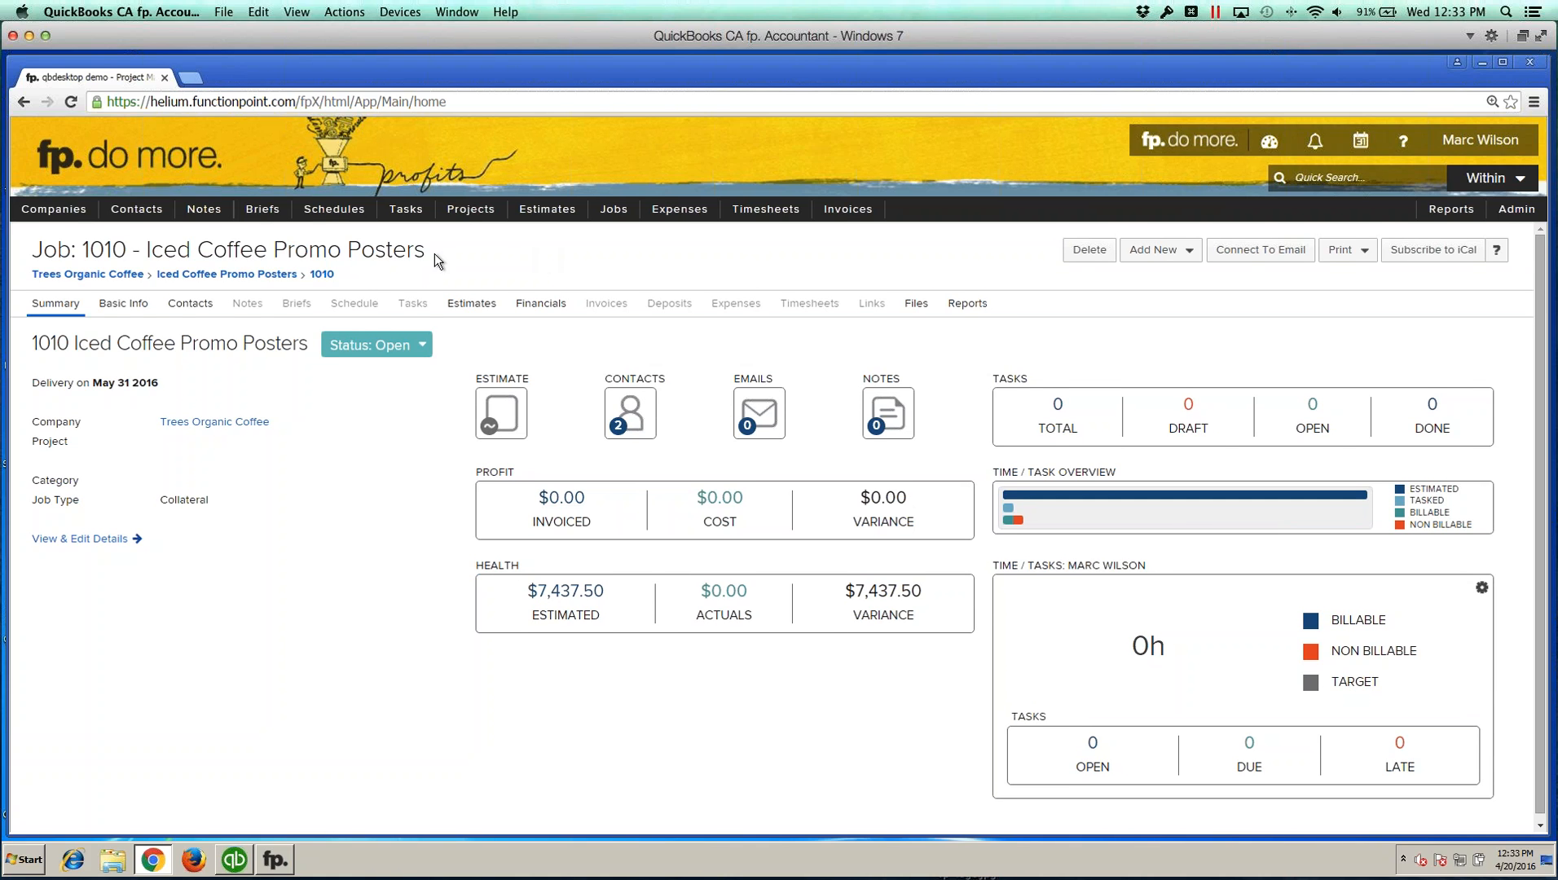
Step: Add an interim invoice for the job billing 50% of the estimate, choosing a tax group
{"action": "left_click_drag", "start_coordinate": [148, 254], "coordinate": [441, 253]}
{"action": "left_click", "coordinate": [406, 254]}
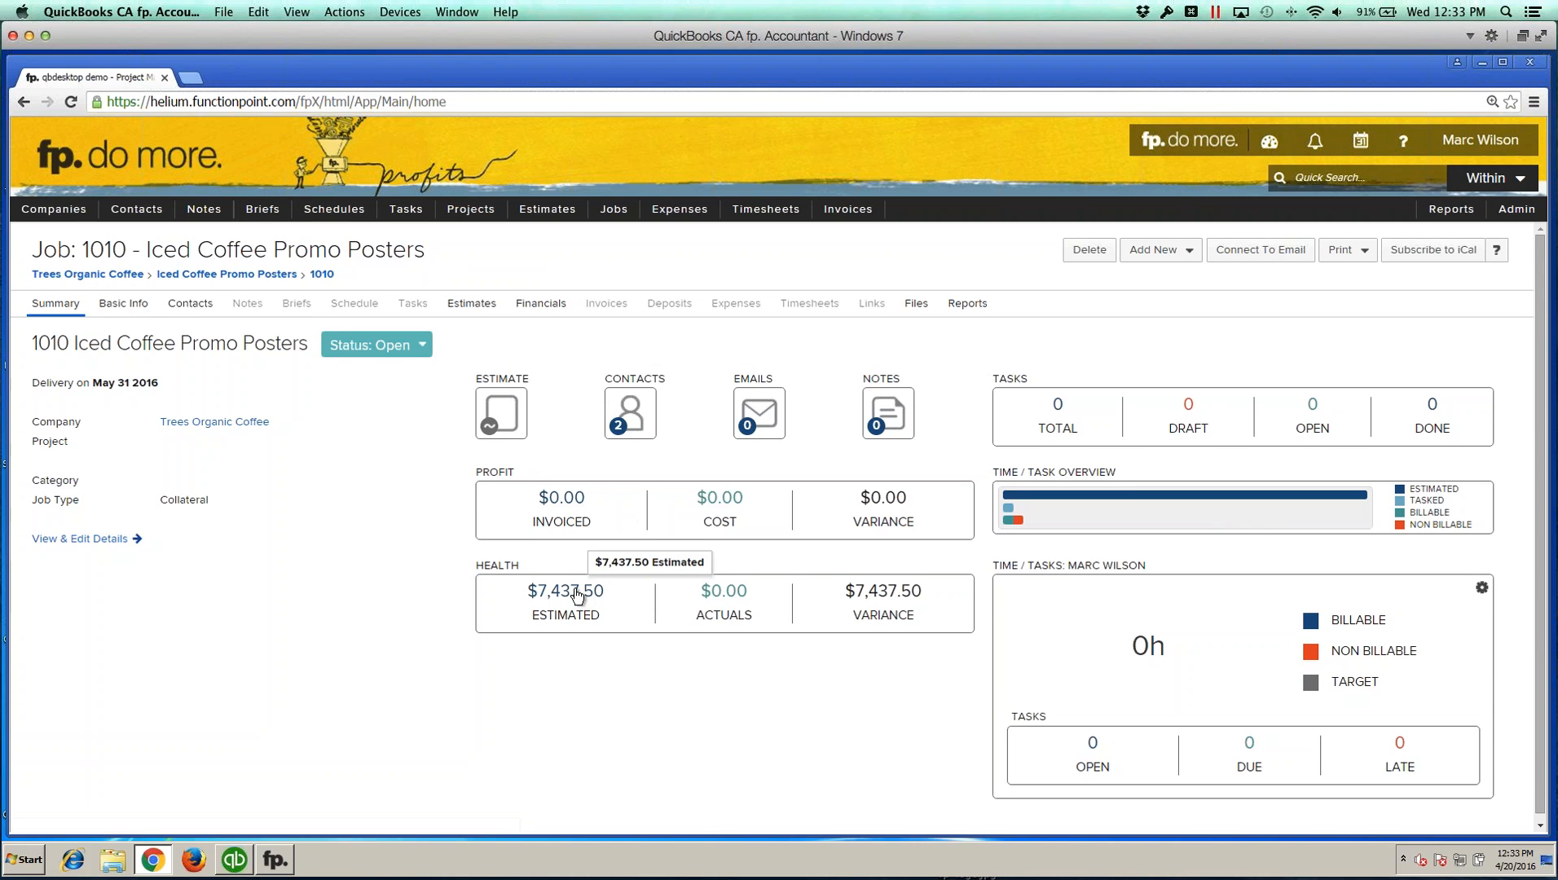
{"action": "scroll", "coordinate": [578, 597], "scroll_direction": "down", "scroll_amount": 1}
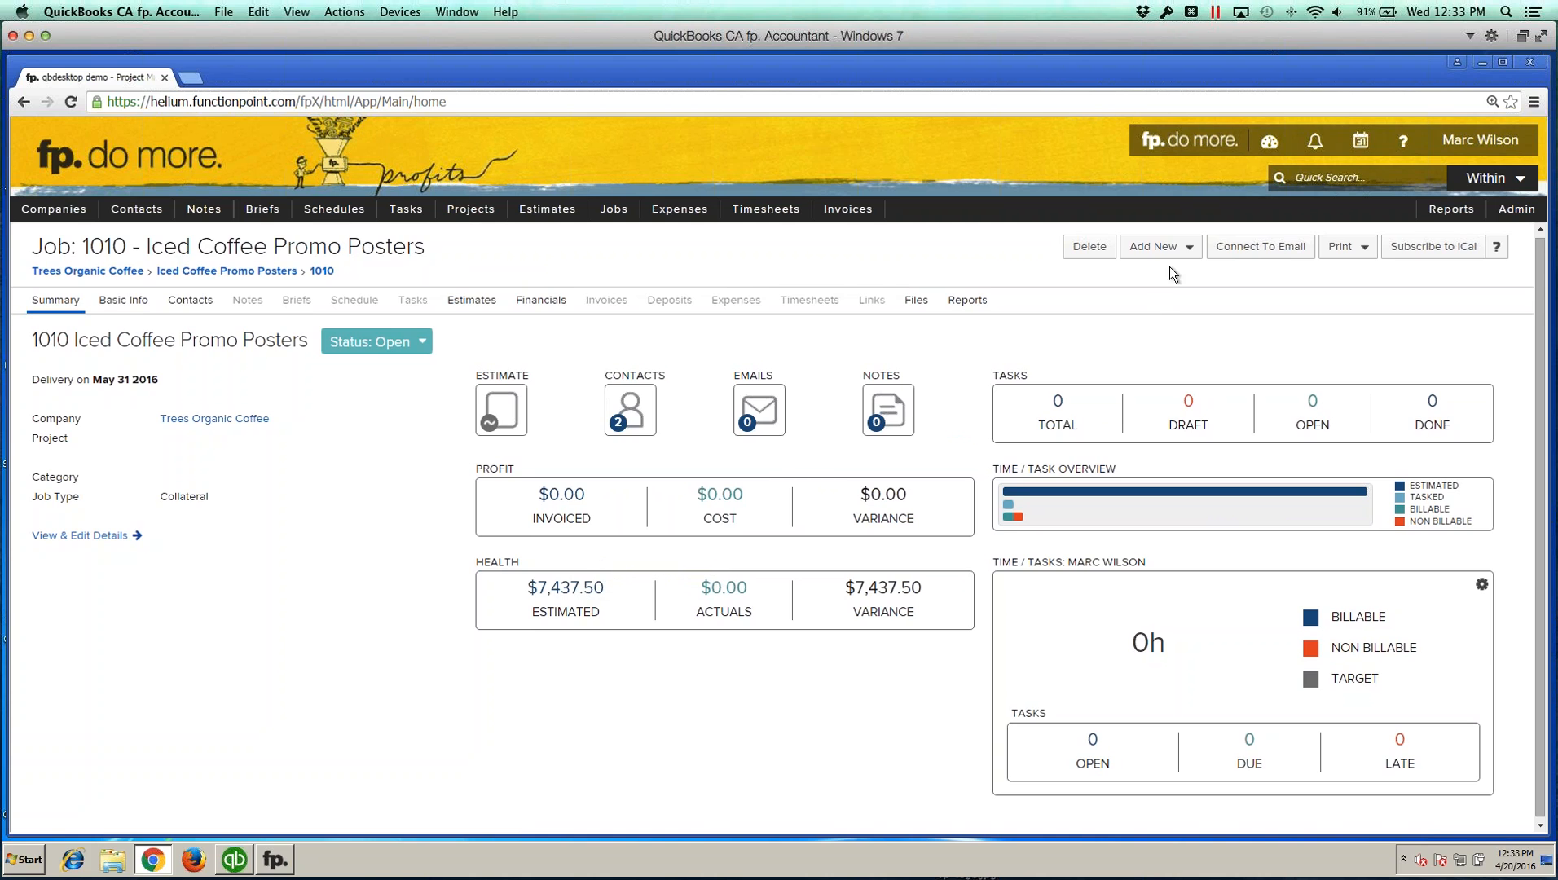
{"action": "scroll", "coordinate": [1184, 248], "scroll_direction": "down", "scroll_amount": 1}
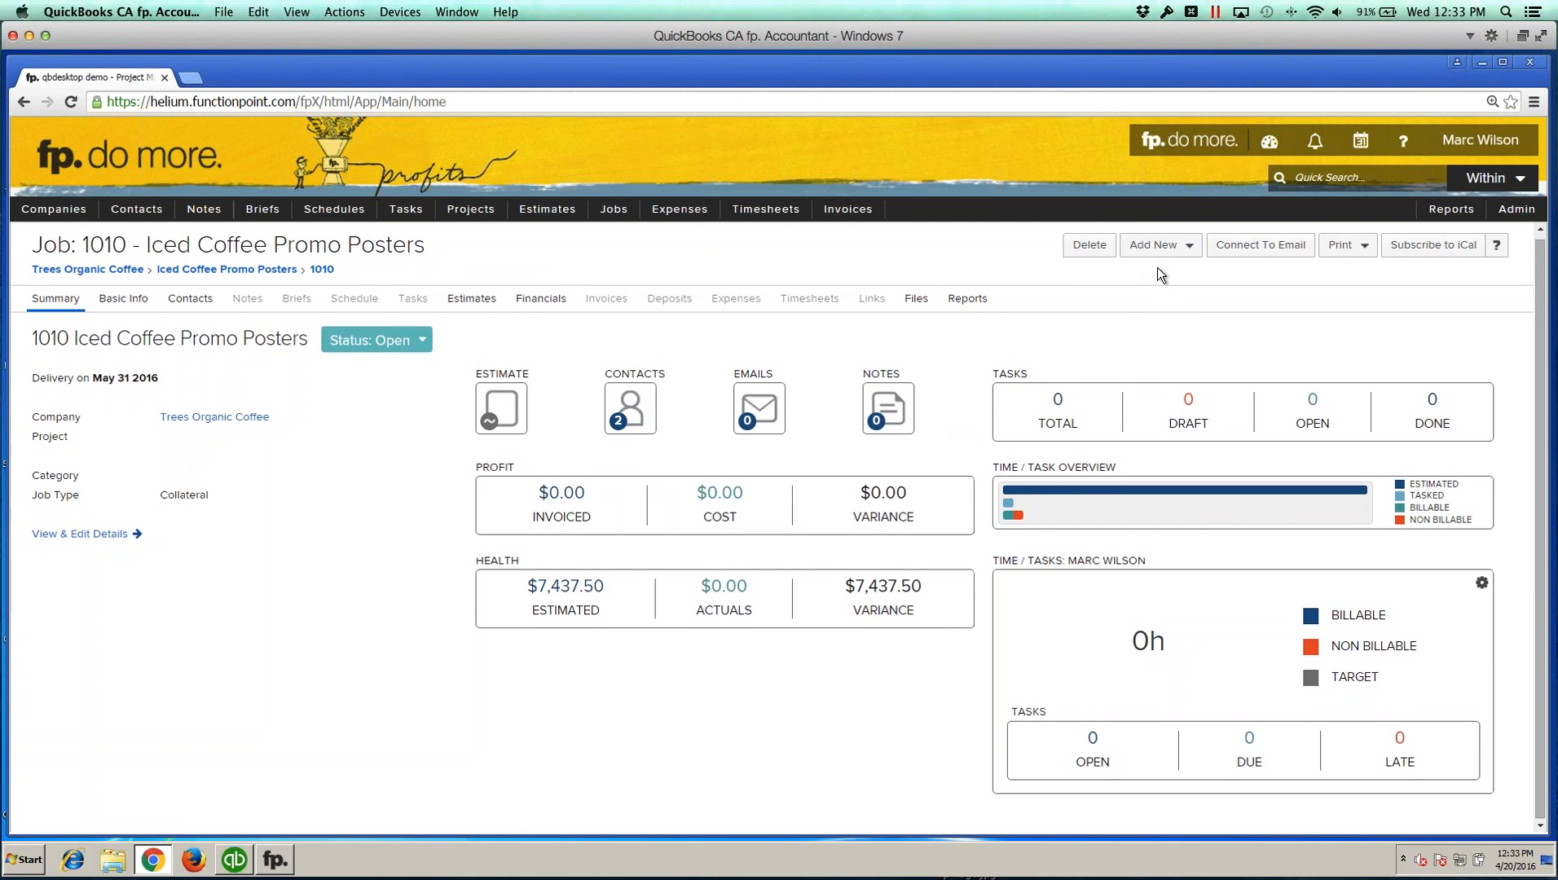
{"action": "left_click", "coordinate": [1158, 244]}
{"action": "left_click", "coordinate": [1174, 399]}
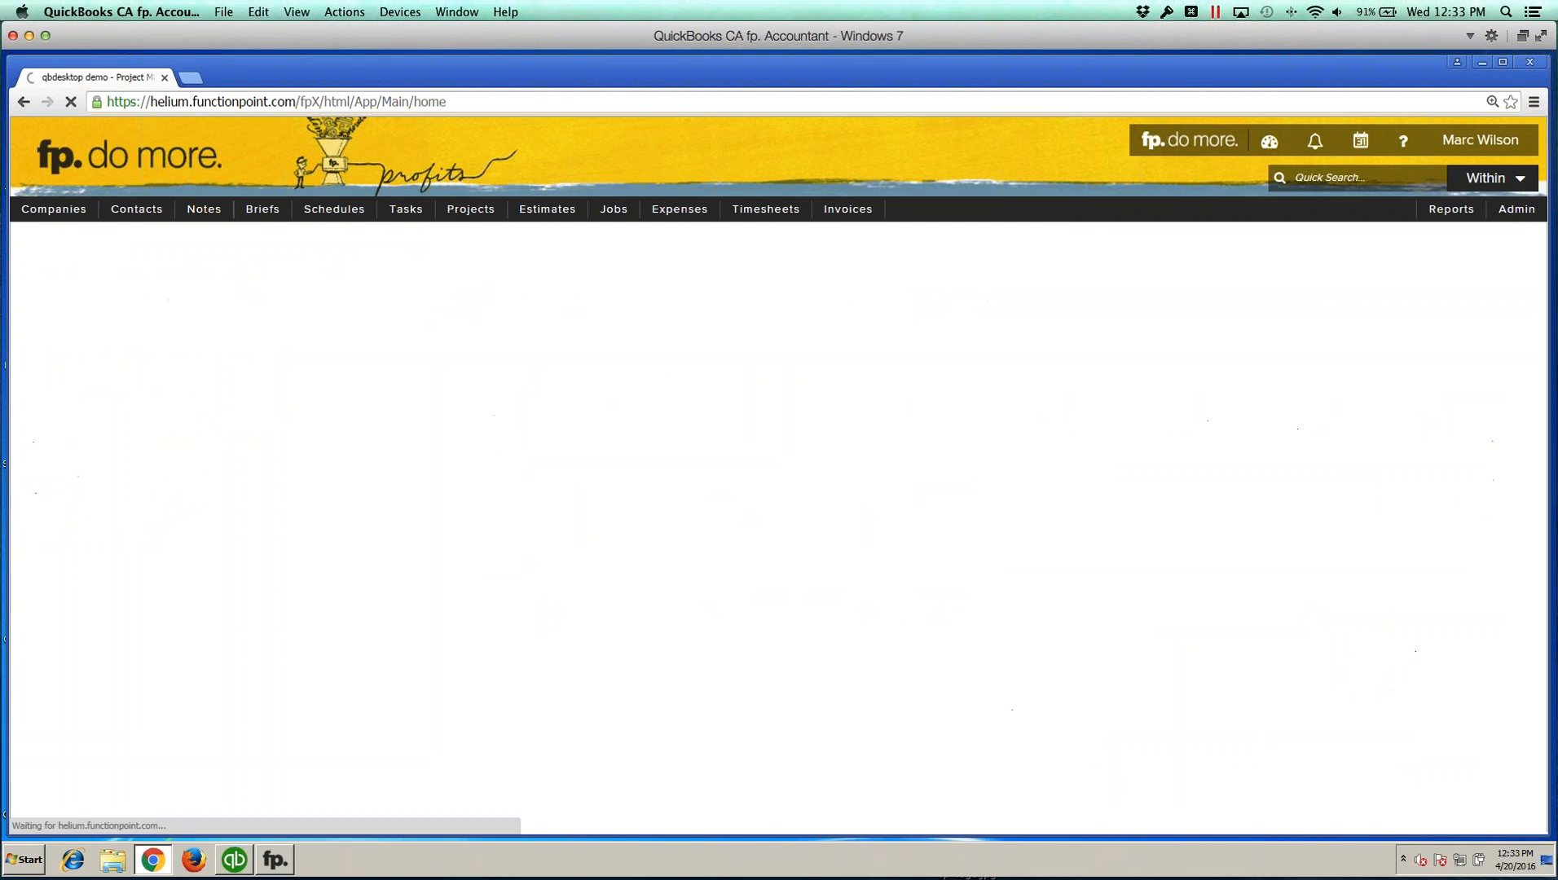
{"action": "left_click", "coordinate": [256, 574]}
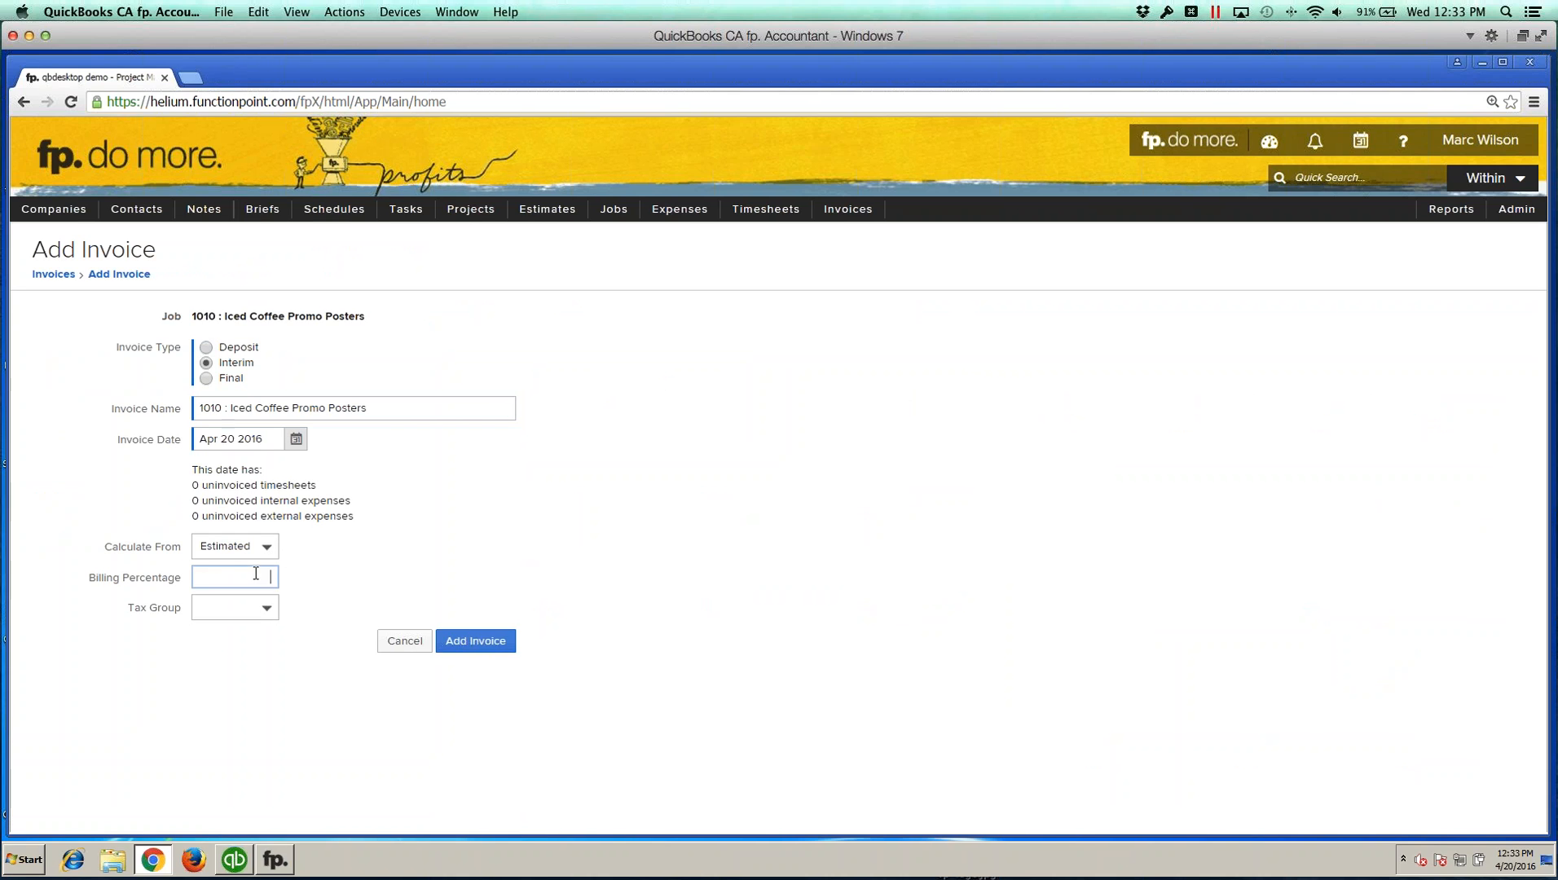
{"action": "type", "text": "50"}
{"action": "left_click", "coordinate": [185, 659]}
{"action": "left_click", "coordinate": [233, 607]}
{"action": "left_click", "coordinate": [235, 644]}
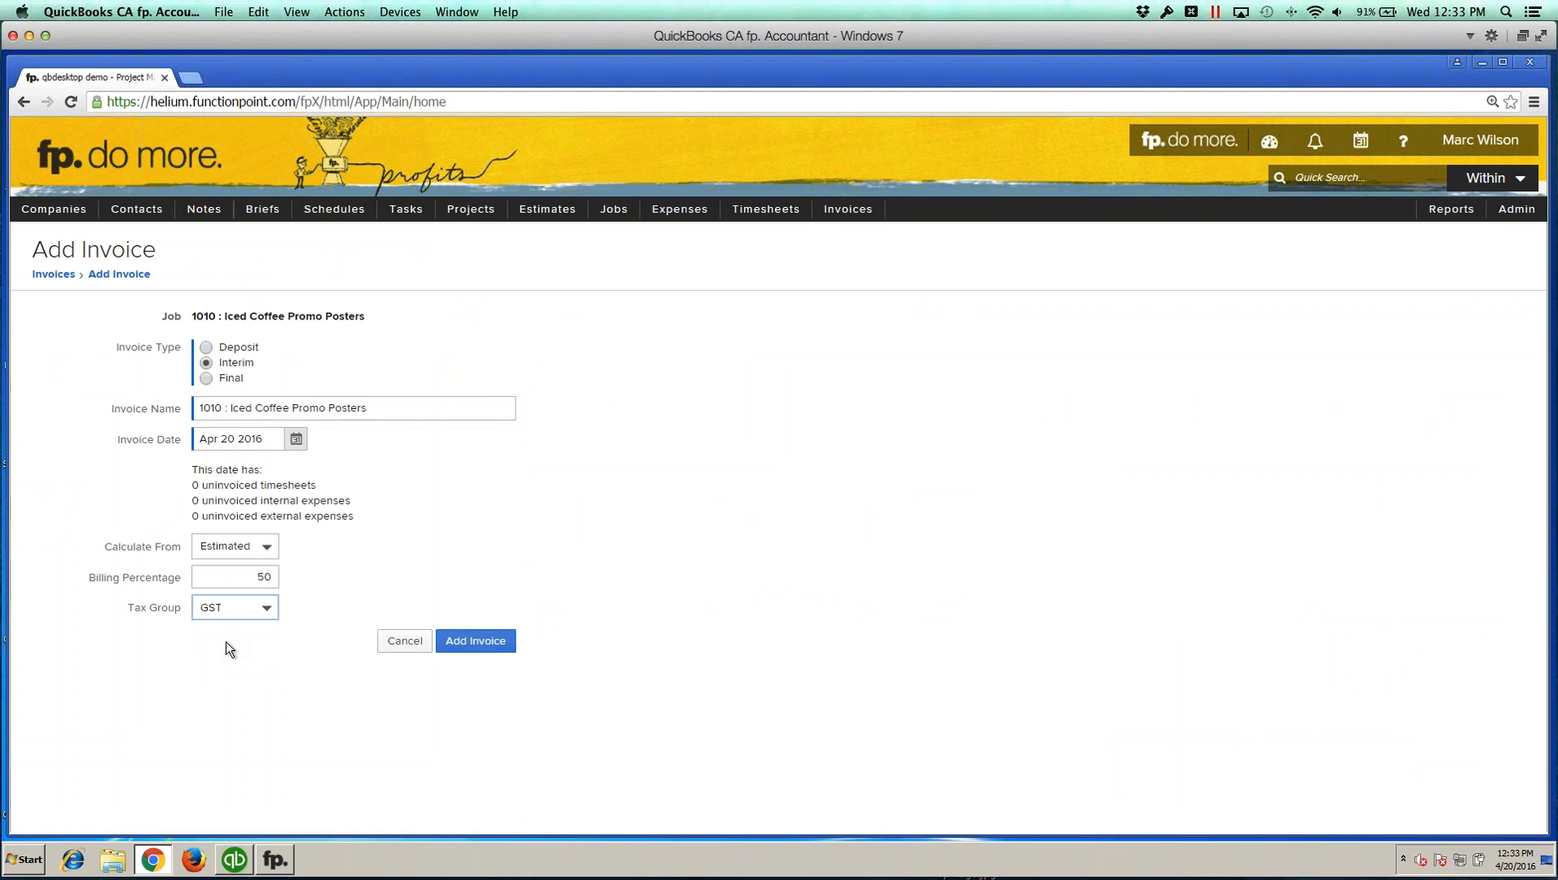
{"action": "left_click", "coordinate": [473, 644]}
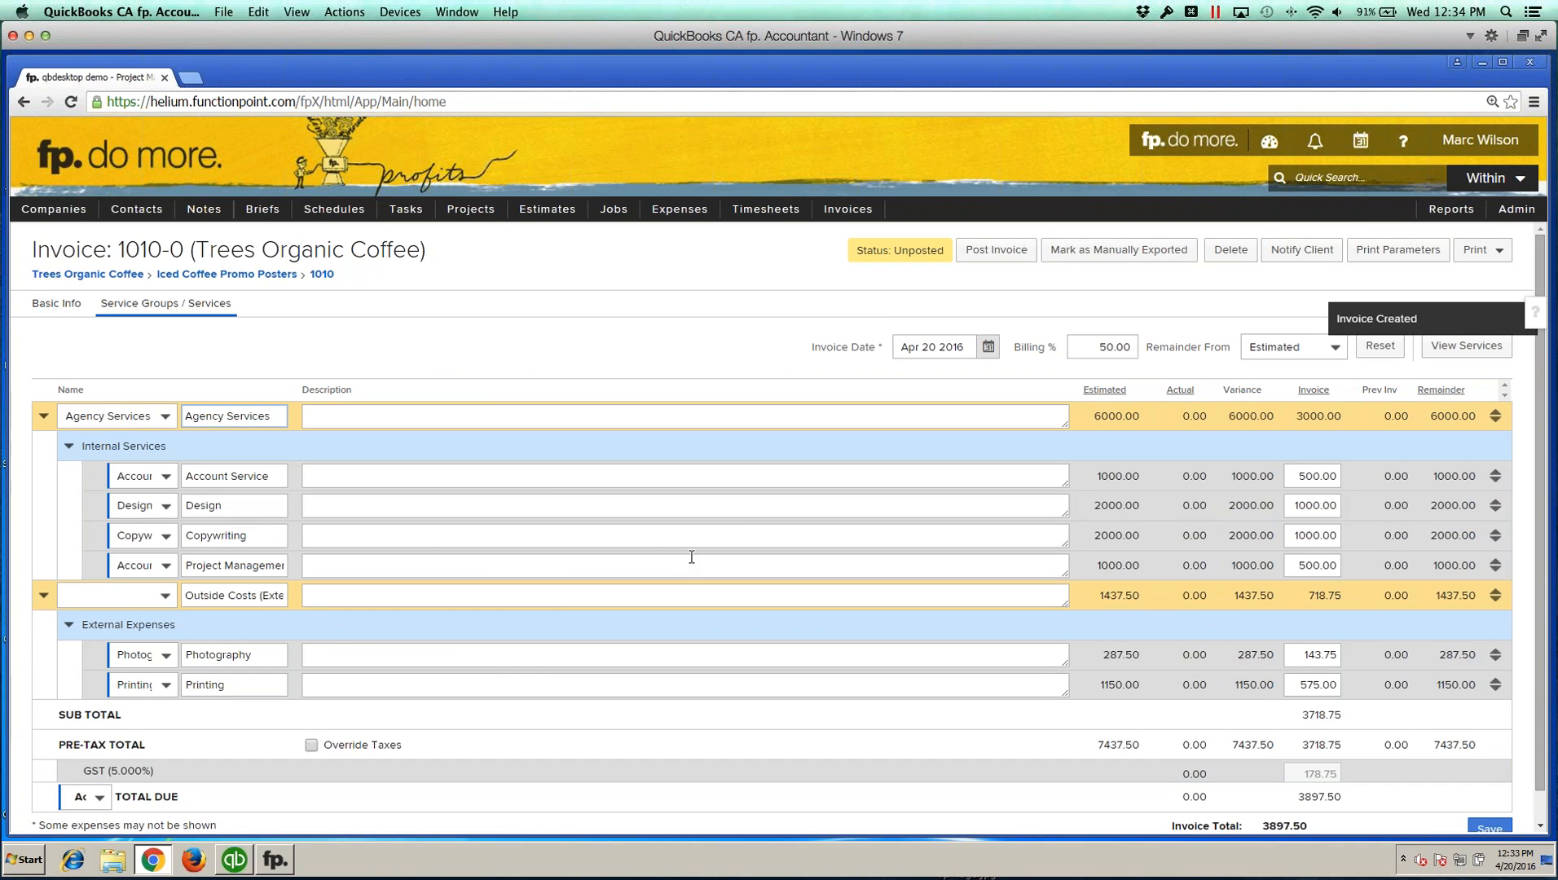
Step: Try clearing the service on the Account Service line and saving the invoice
{"action": "scroll", "coordinate": [750, 534], "scroll_direction": "down", "scroll_amount": 1}
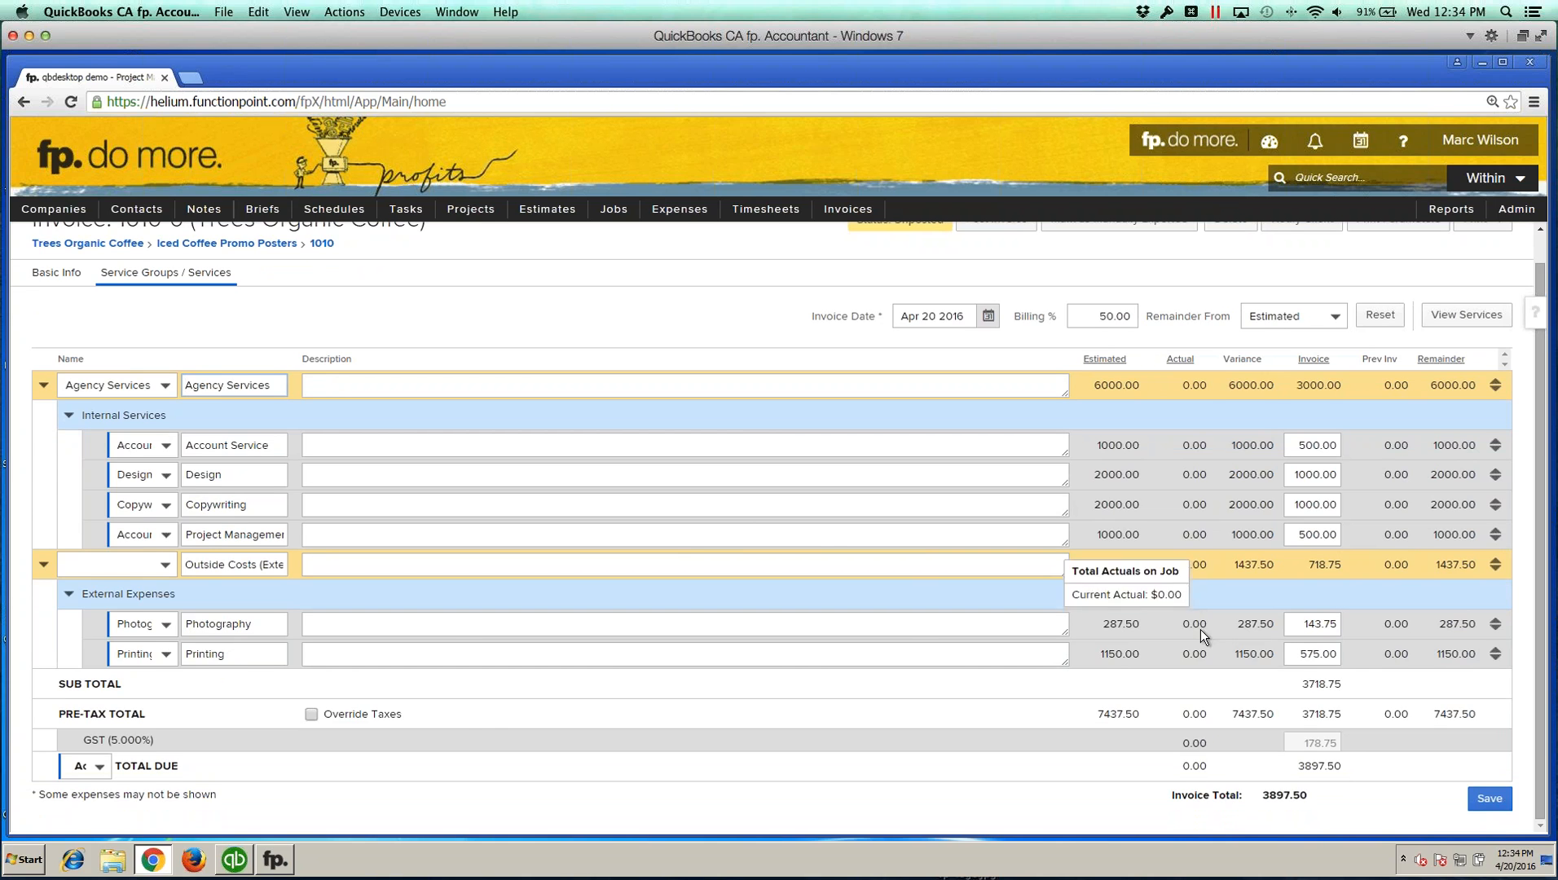
{"action": "left_click_drag", "start_coordinate": [83, 743], "coordinate": [165, 743]}
{"action": "left_click", "coordinate": [168, 744]}
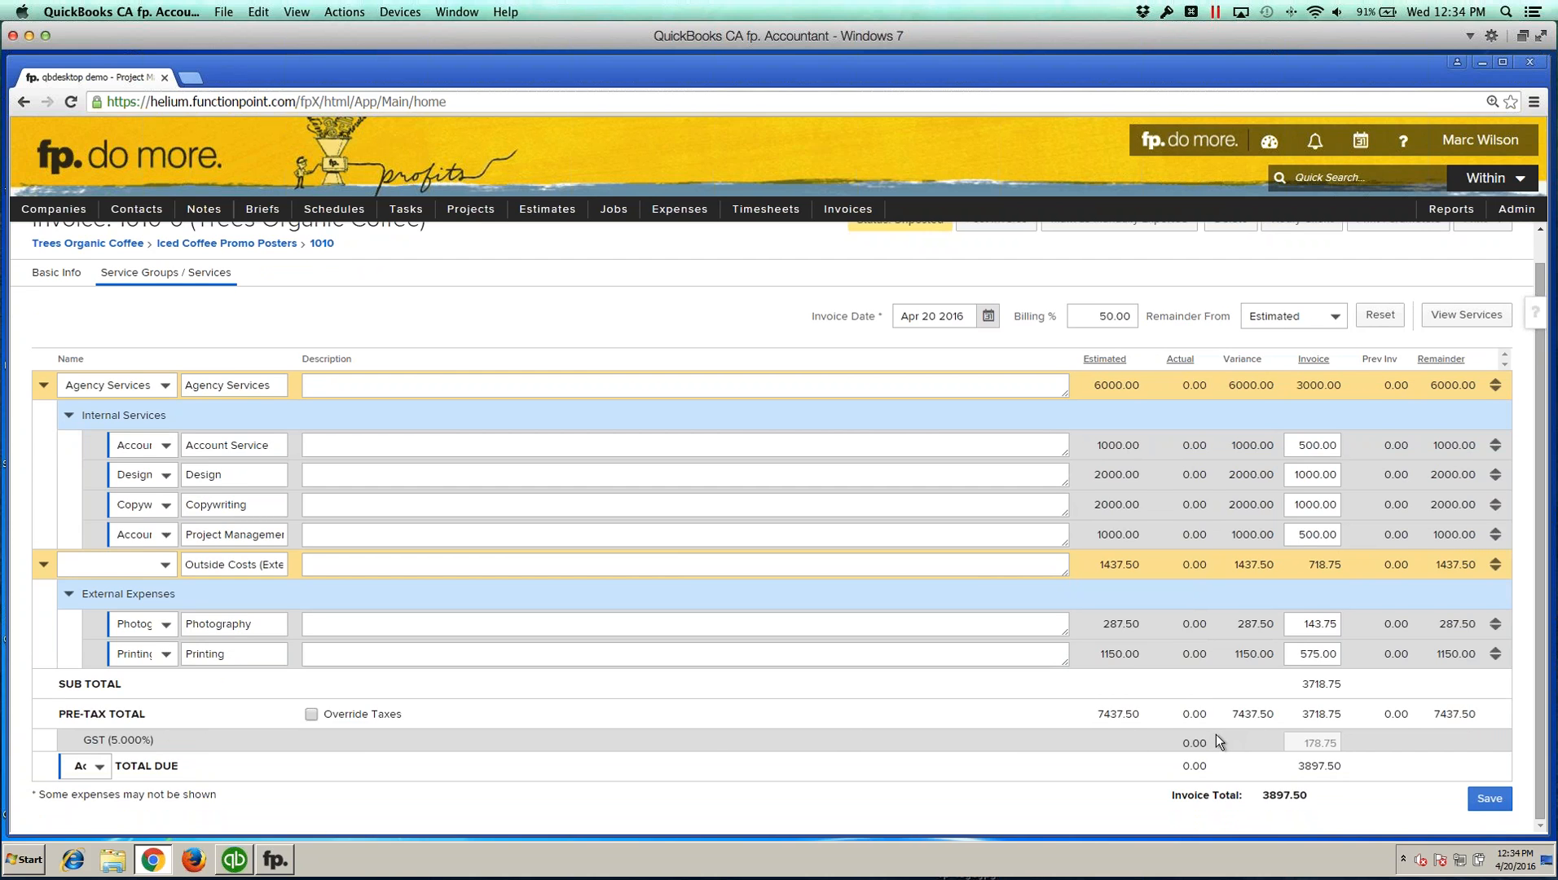
{"action": "scroll", "coordinate": [1221, 734], "scroll_direction": "up", "scroll_amount": 1}
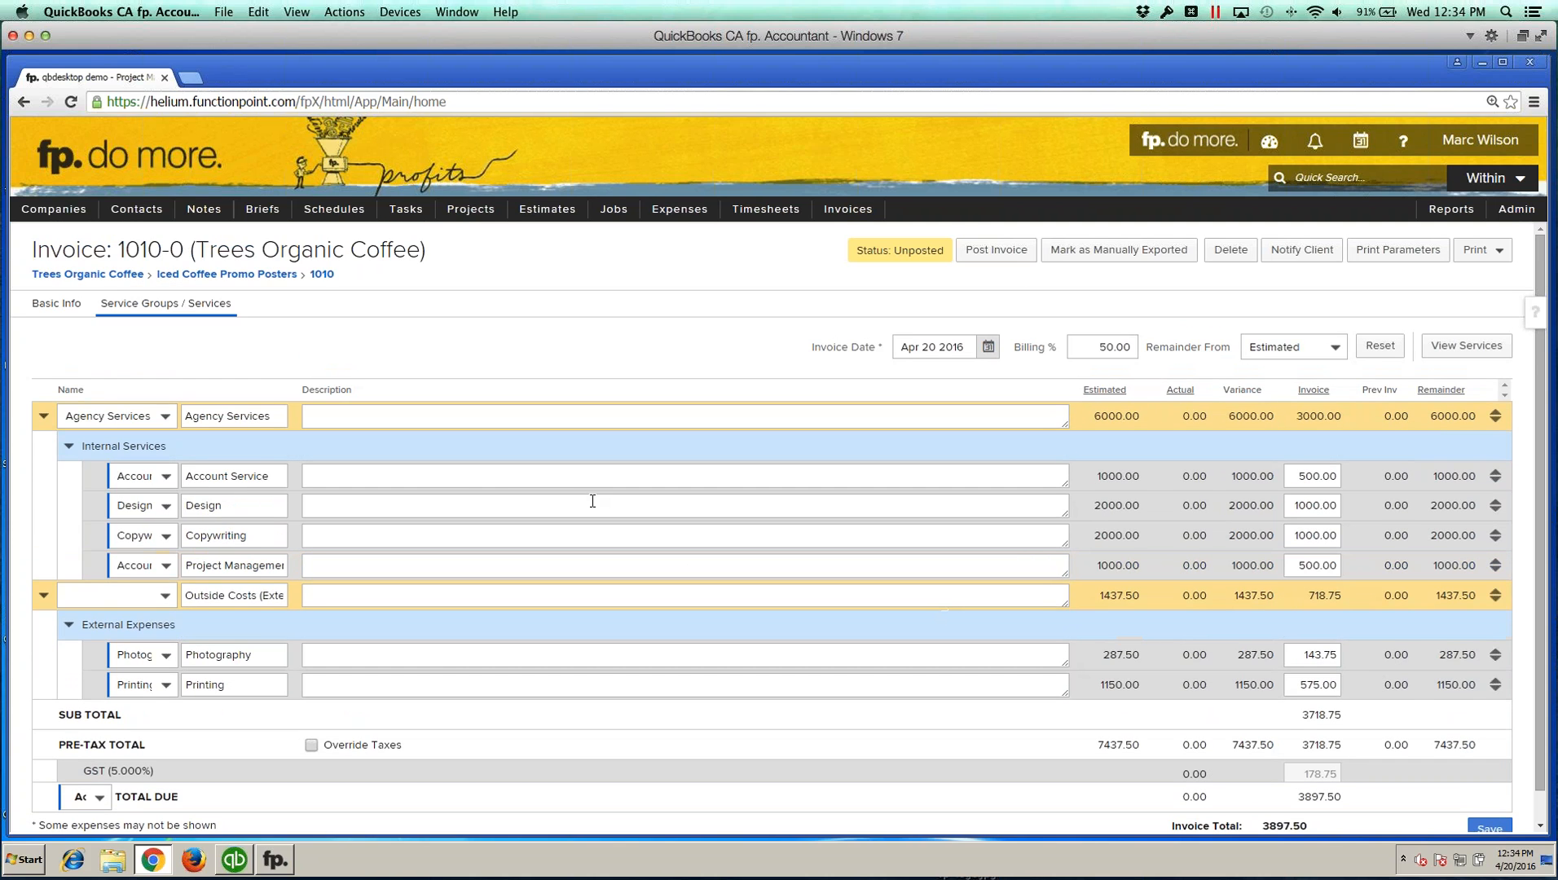
{"action": "left_click", "coordinate": [259, 474]}
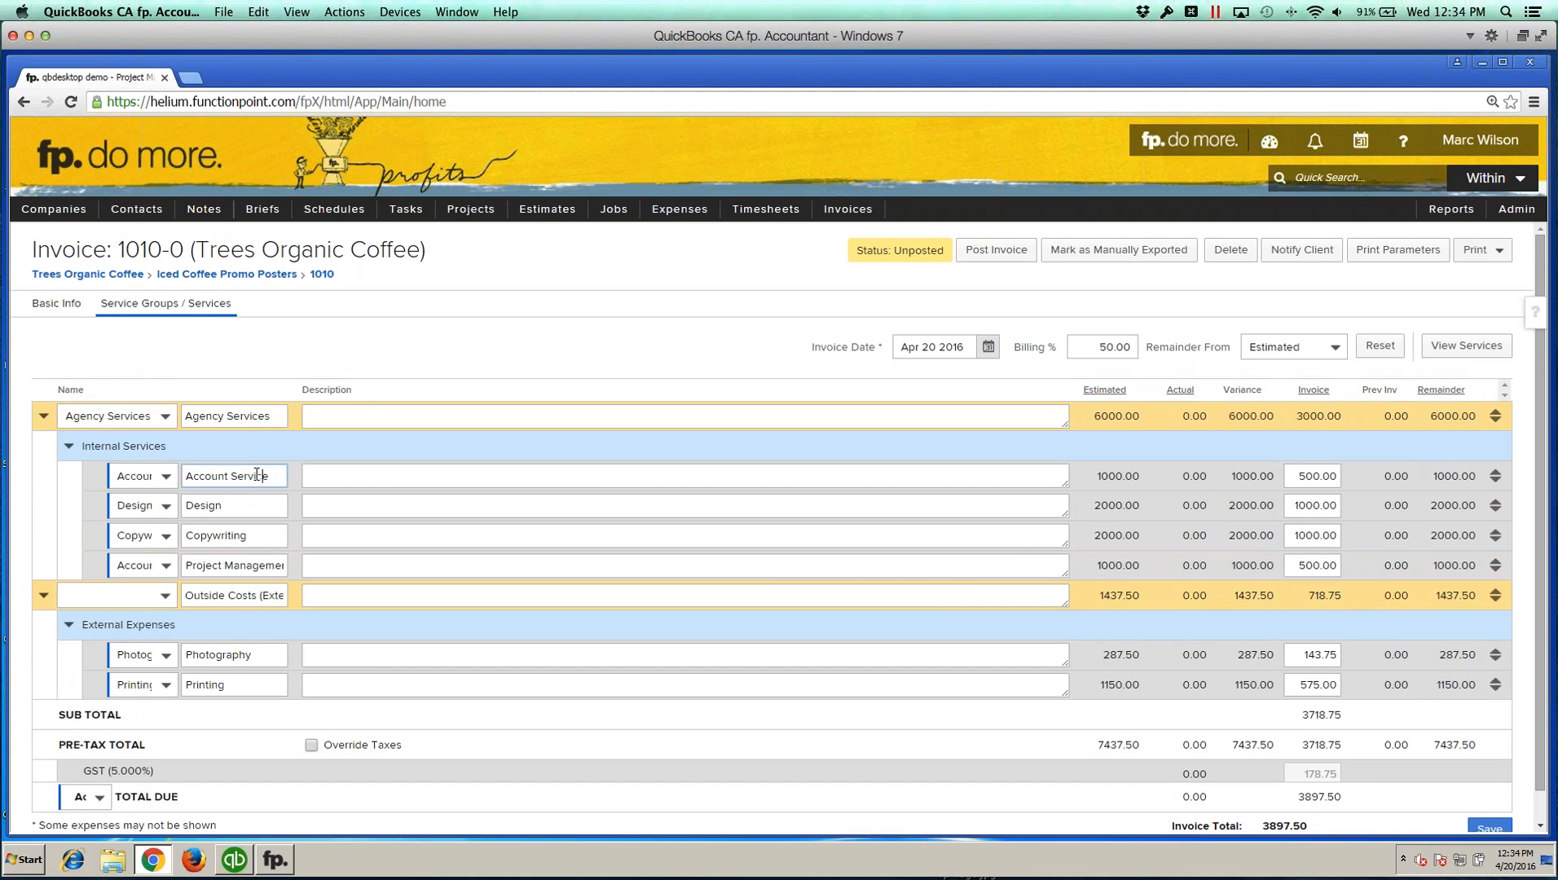
{"action": "left_click", "coordinate": [150, 480]}
{"action": "left_click", "coordinate": [155, 478]}
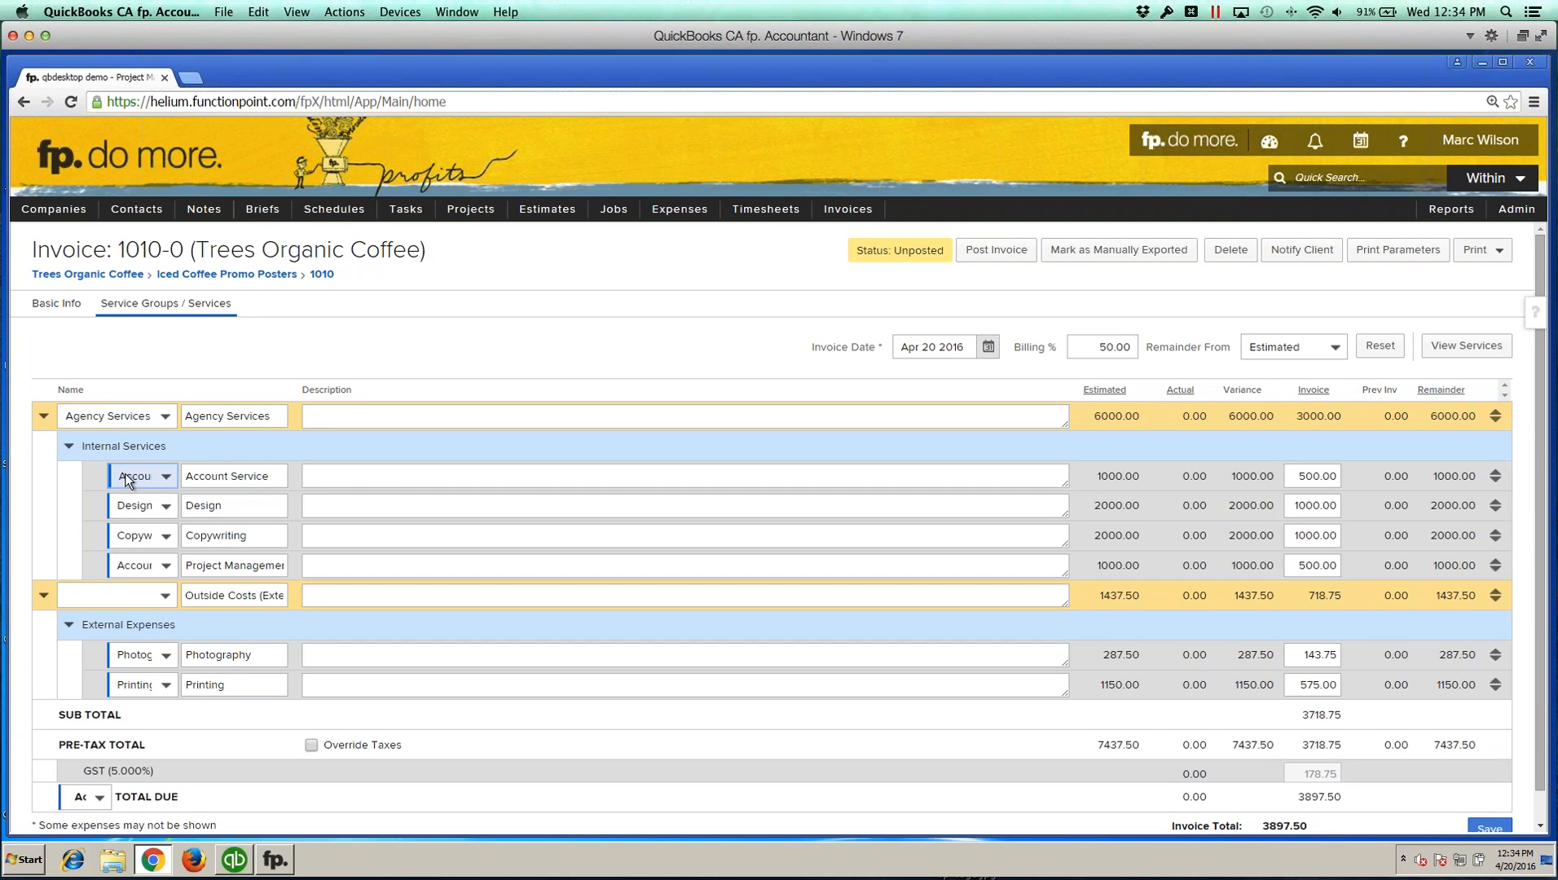
{"action": "left_click", "coordinate": [147, 476]}
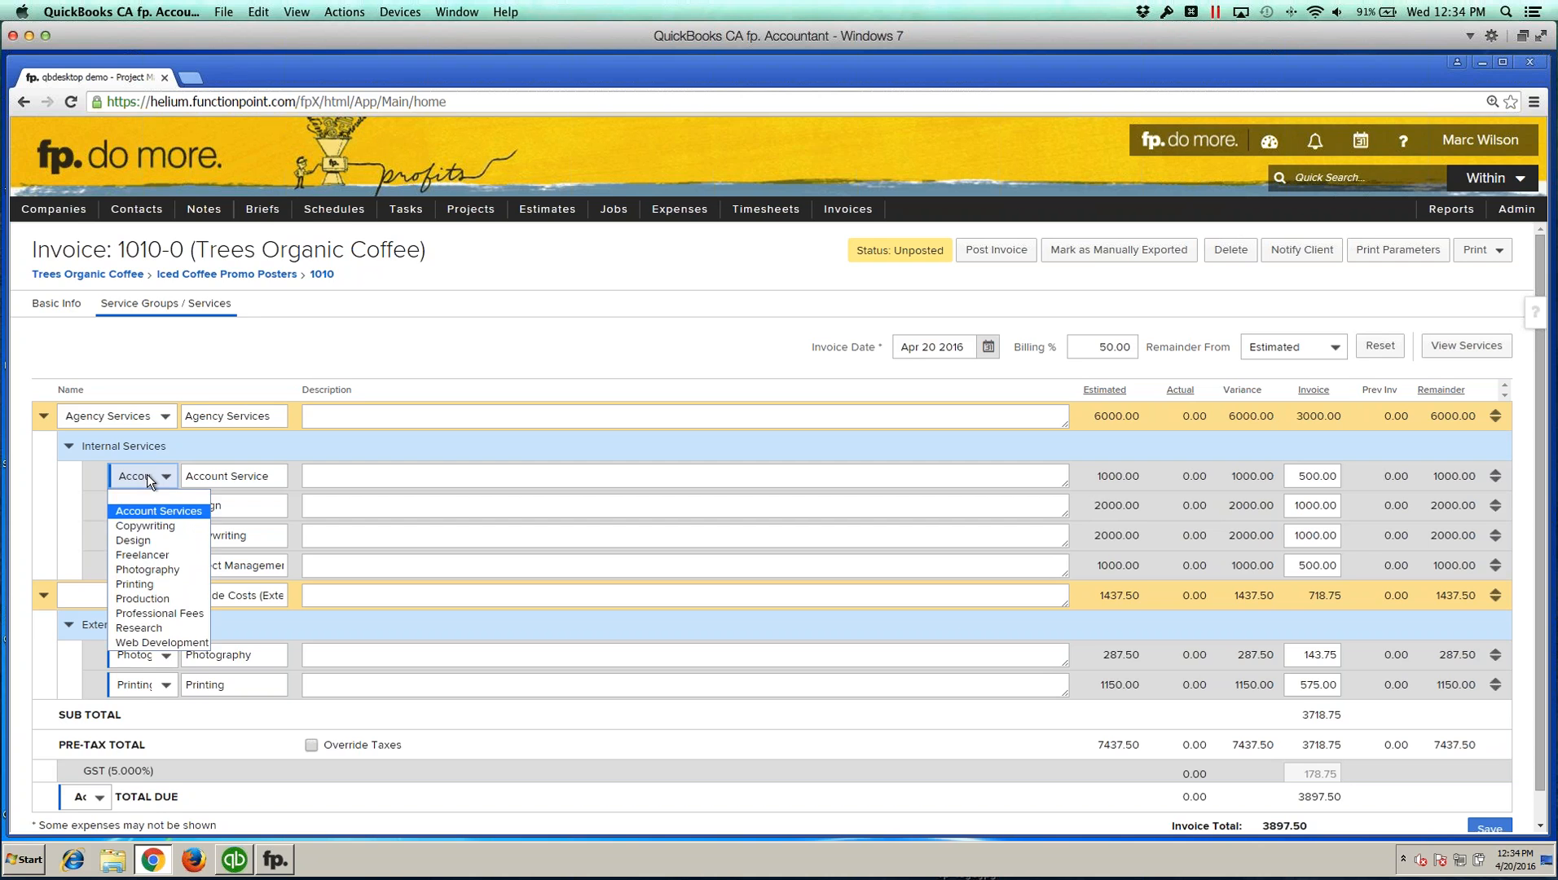
{"action": "left_click", "coordinate": [143, 492]}
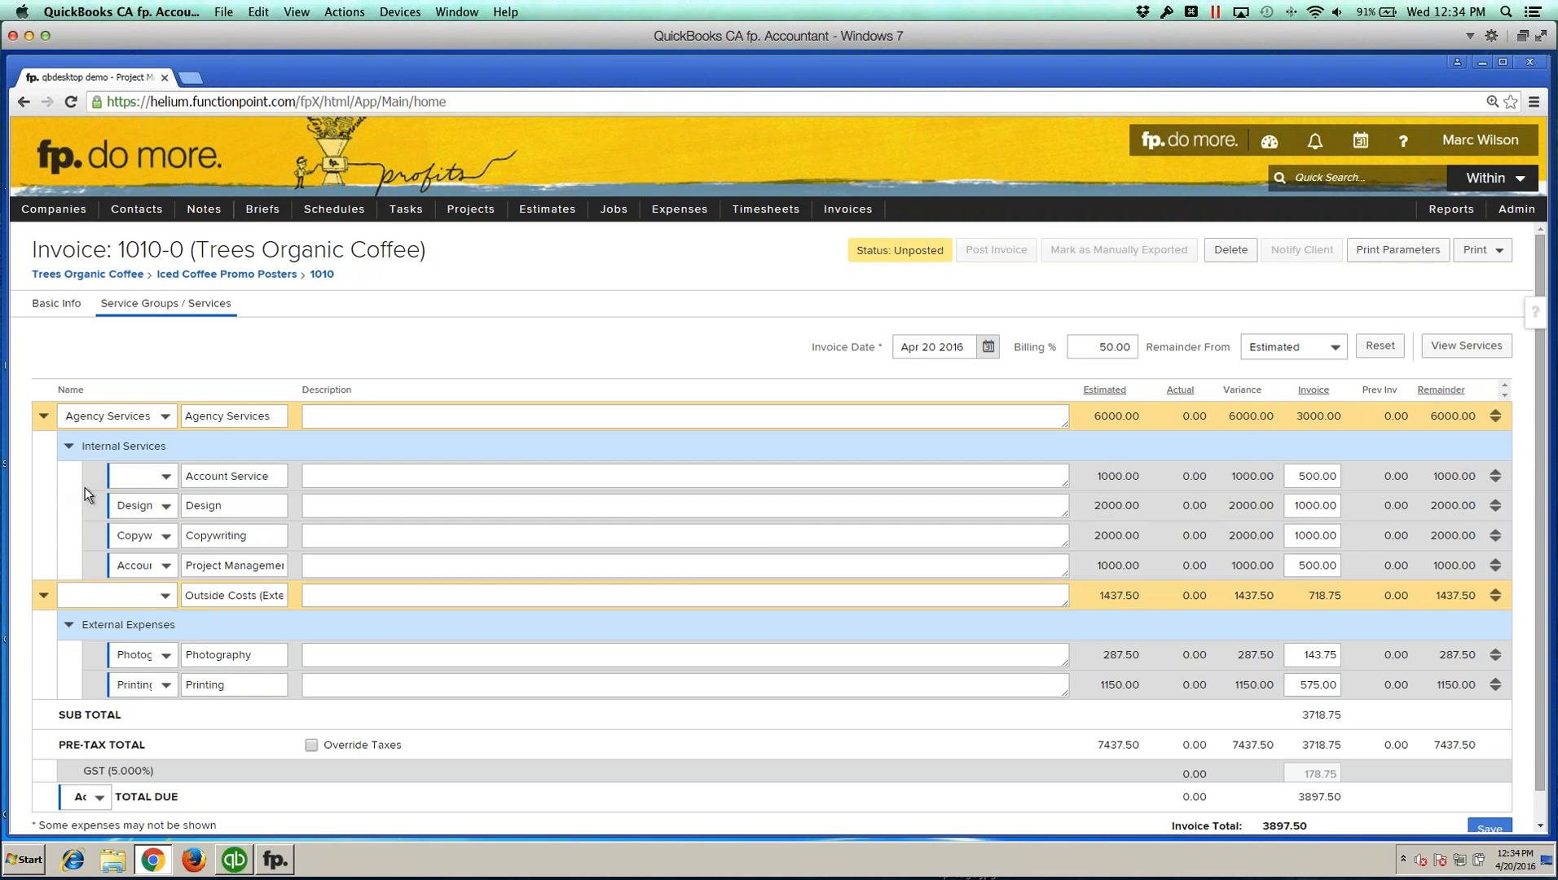
{"action": "scroll", "coordinate": [1313, 650], "scroll_direction": "down", "scroll_amount": 1}
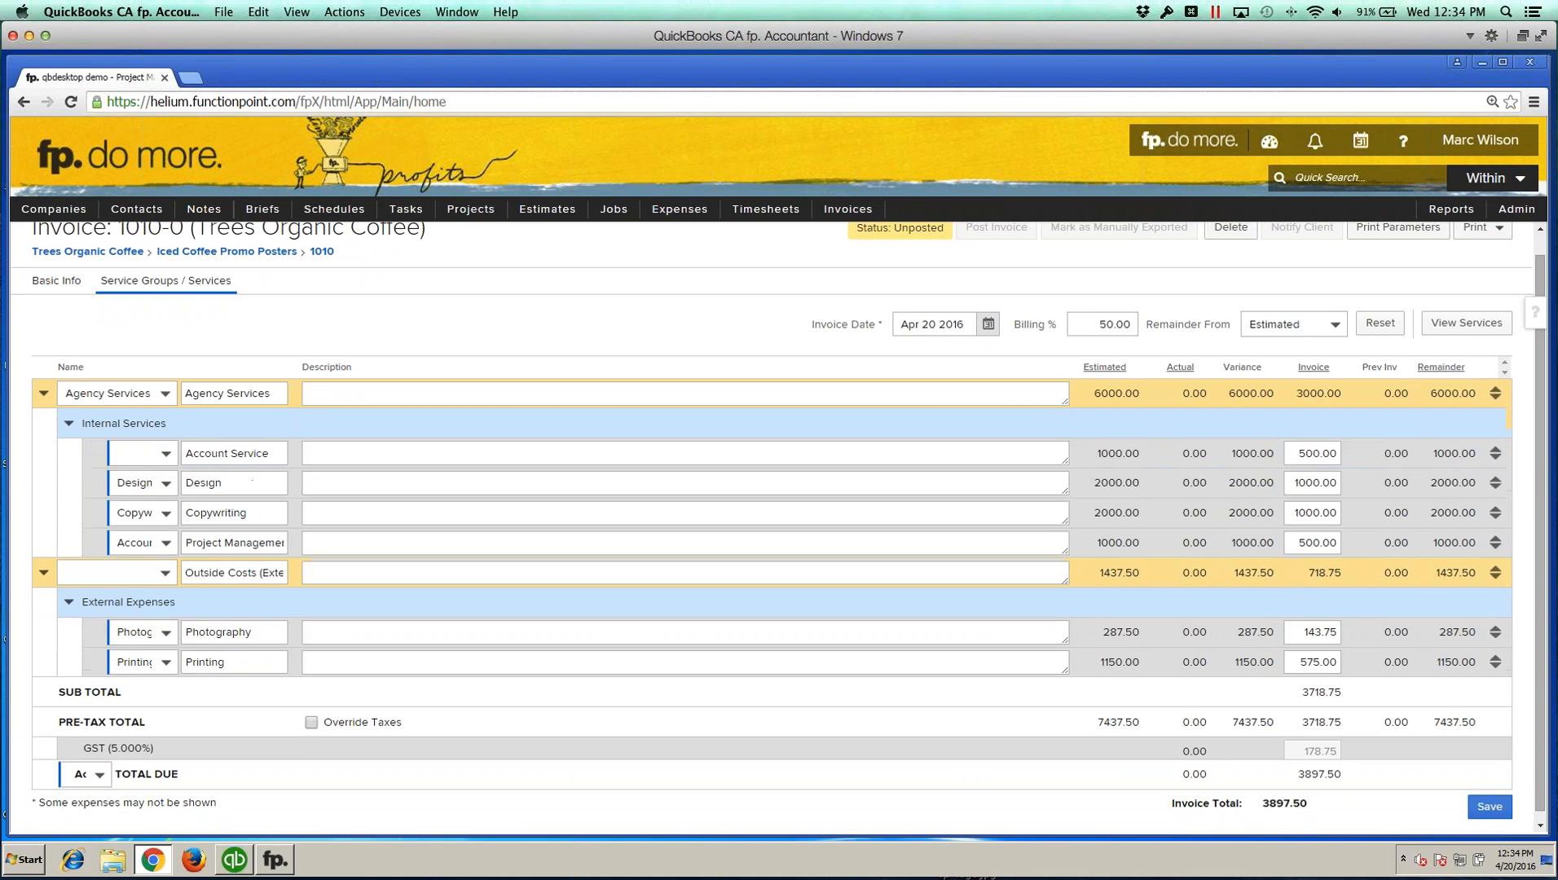
{"action": "left_click", "coordinate": [1489, 800]}
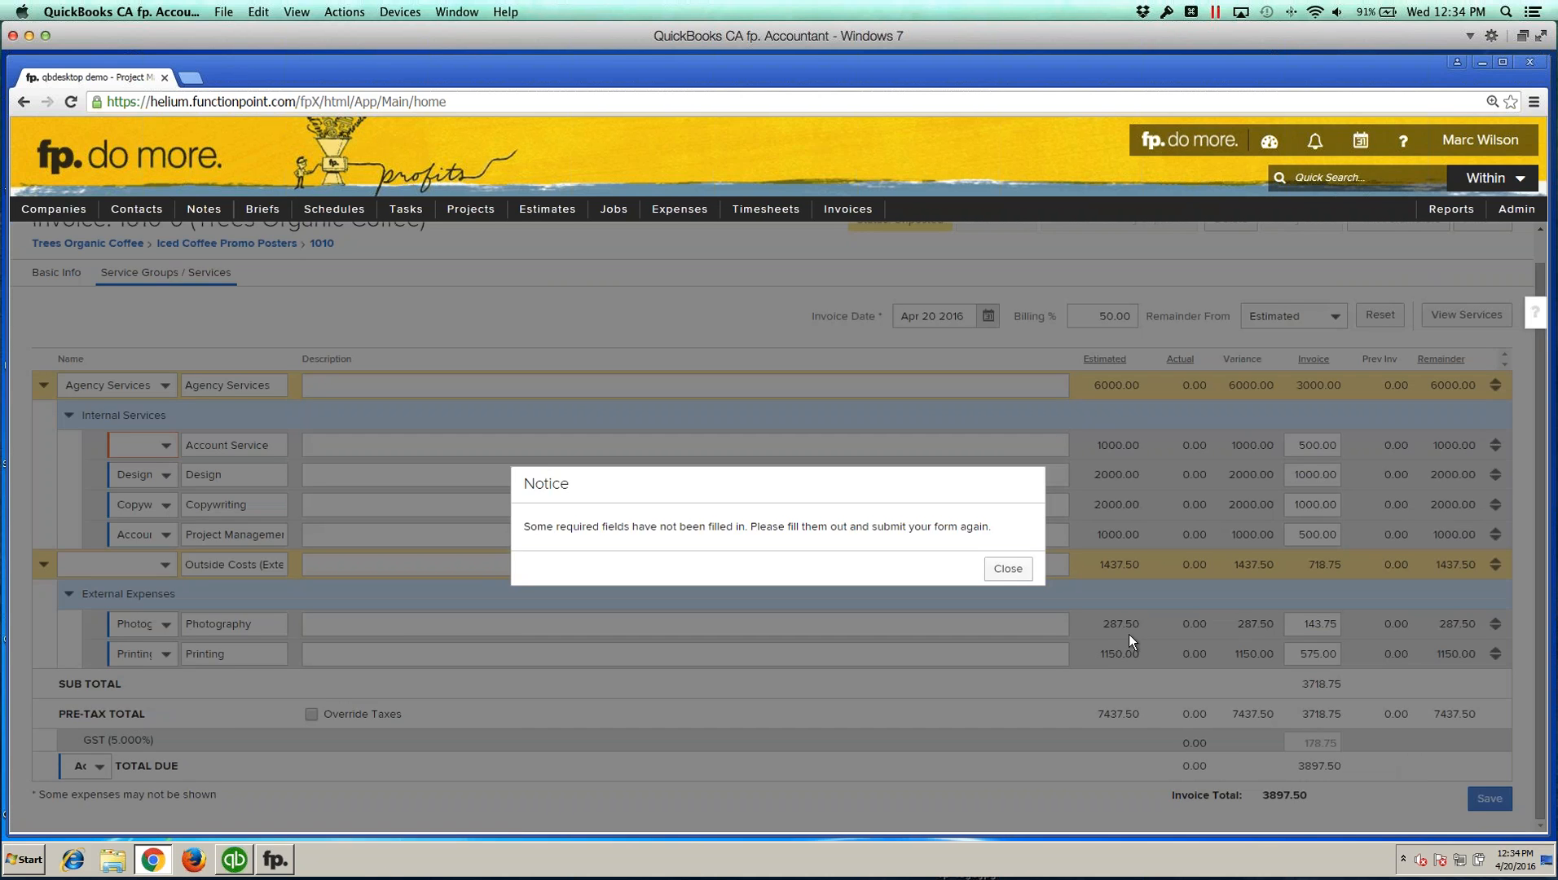
{"action": "left_click", "coordinate": [937, 576]}
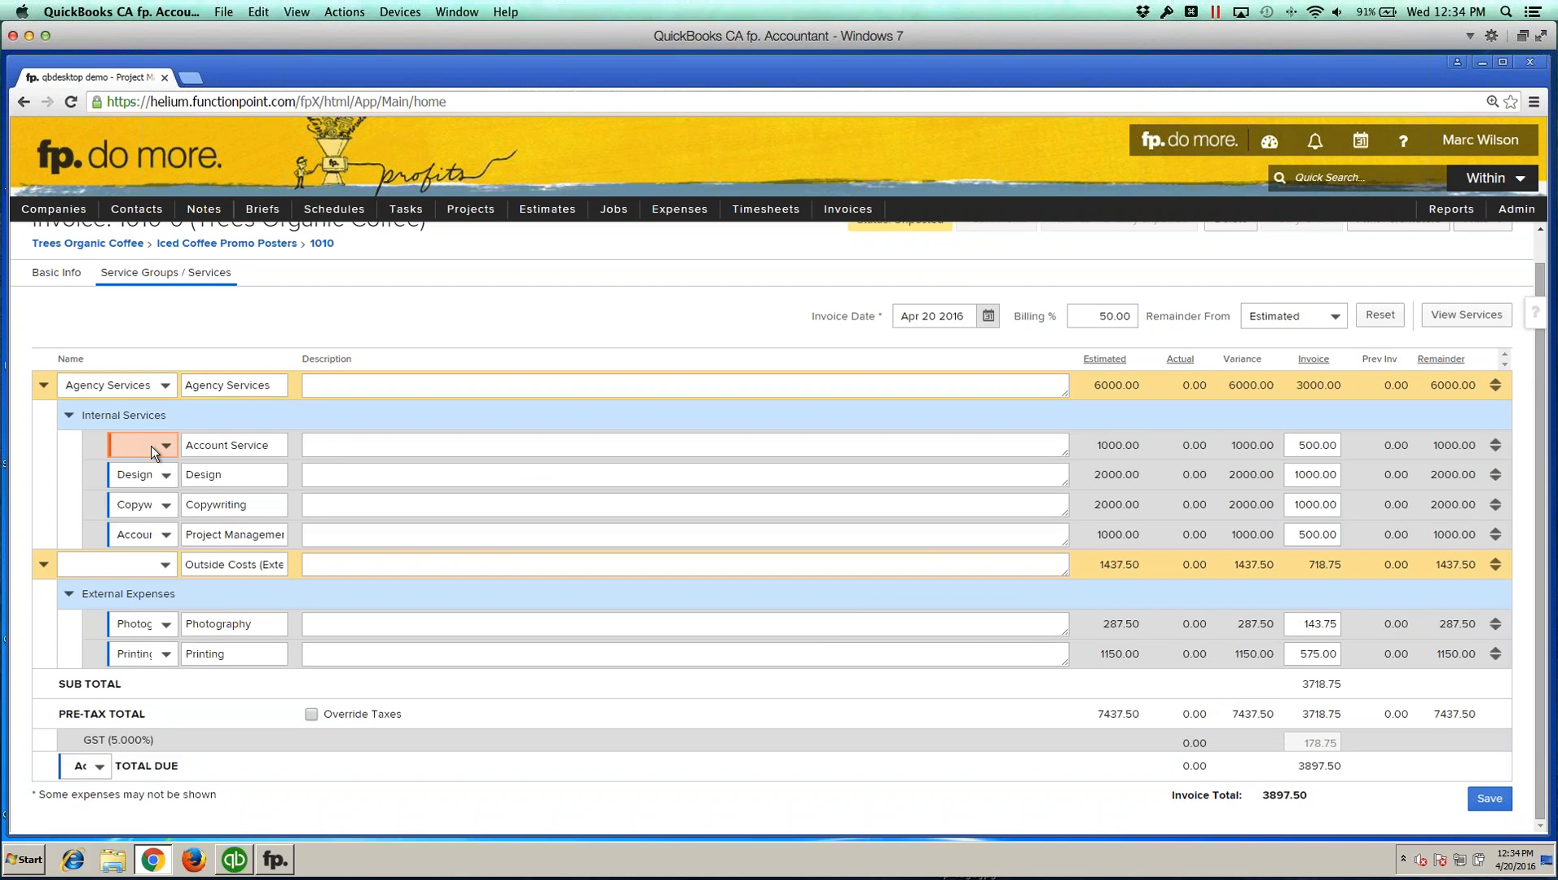
Step: Set the Account Service line's service back to Account Services and save the invoice
{"action": "left_click", "coordinate": [151, 446]}
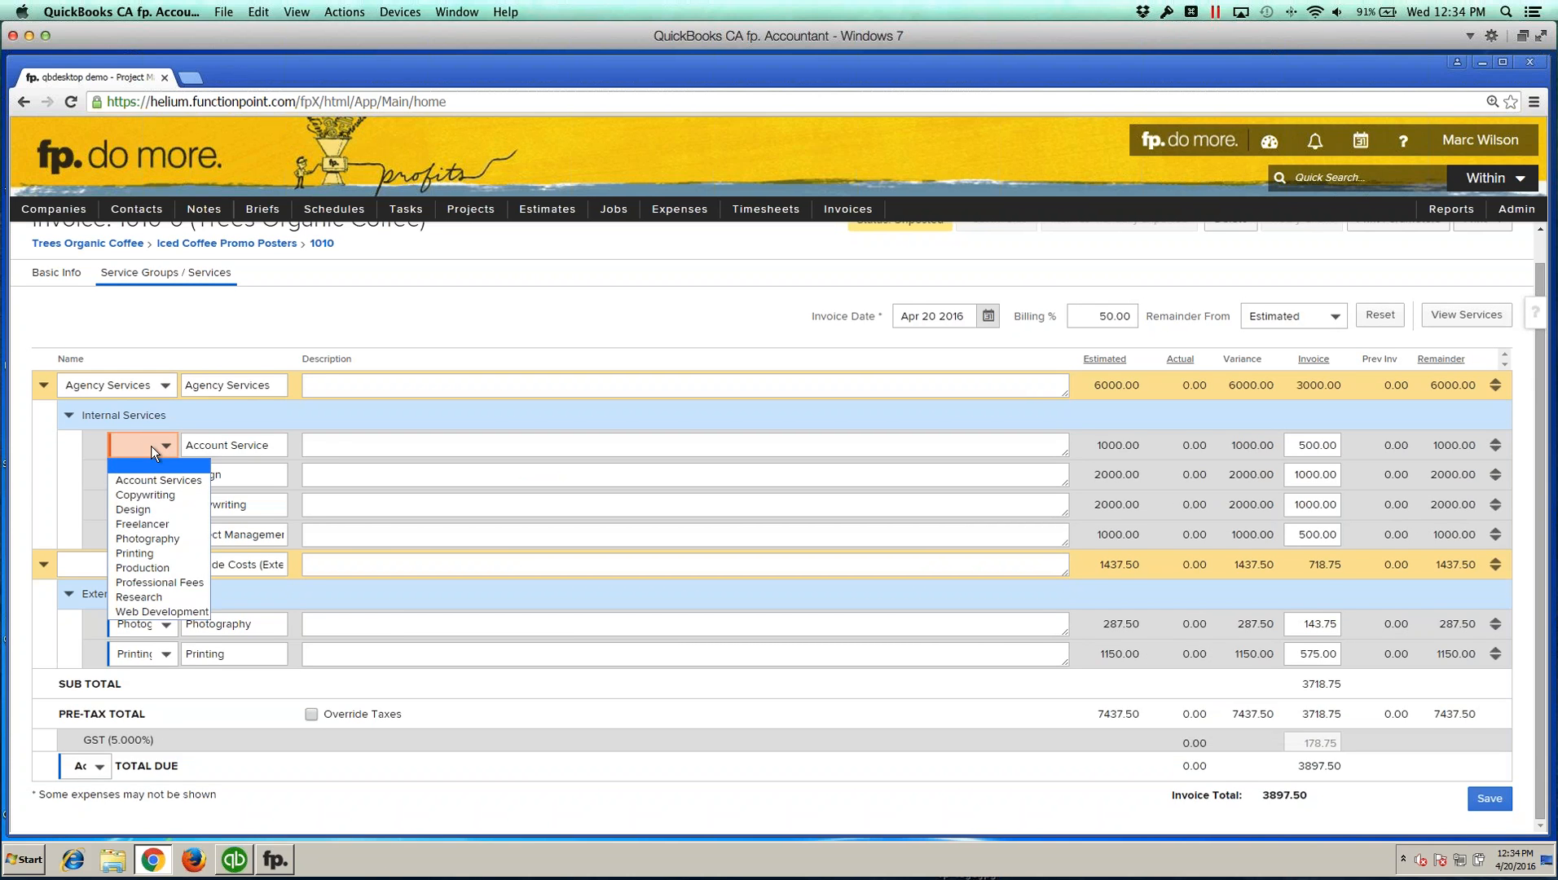
{"action": "left_click", "coordinate": [160, 447]}
{"action": "scroll", "coordinate": [161, 446], "scroll_direction": "up", "scroll_amount": 1}
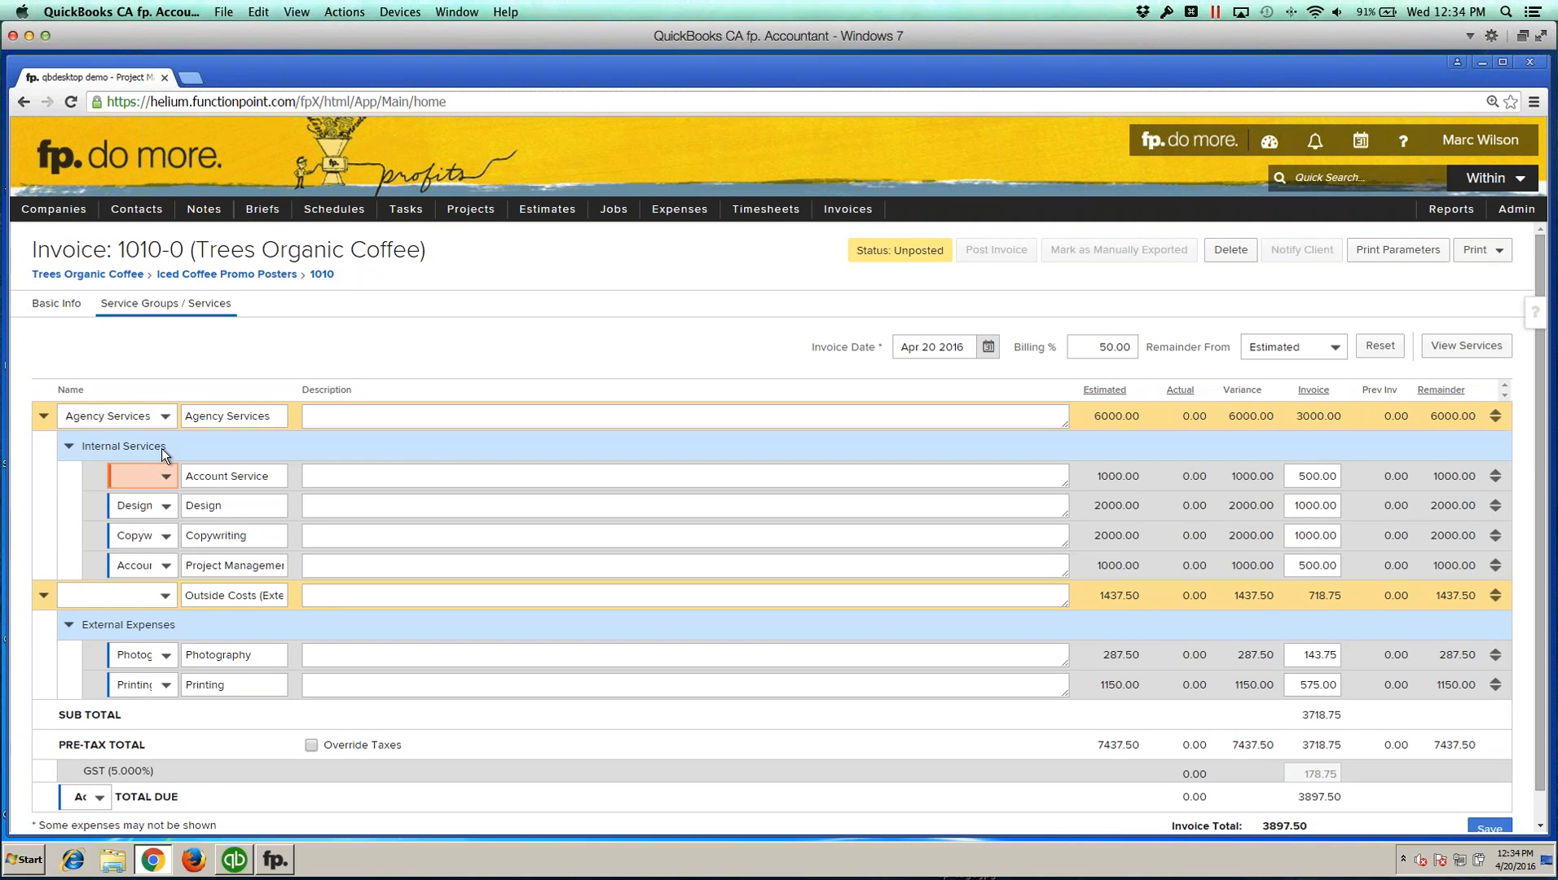
{"action": "left_click", "coordinate": [159, 467]}
{"action": "left_click", "coordinate": [158, 503]}
{"action": "left_click", "coordinate": [1483, 828]}
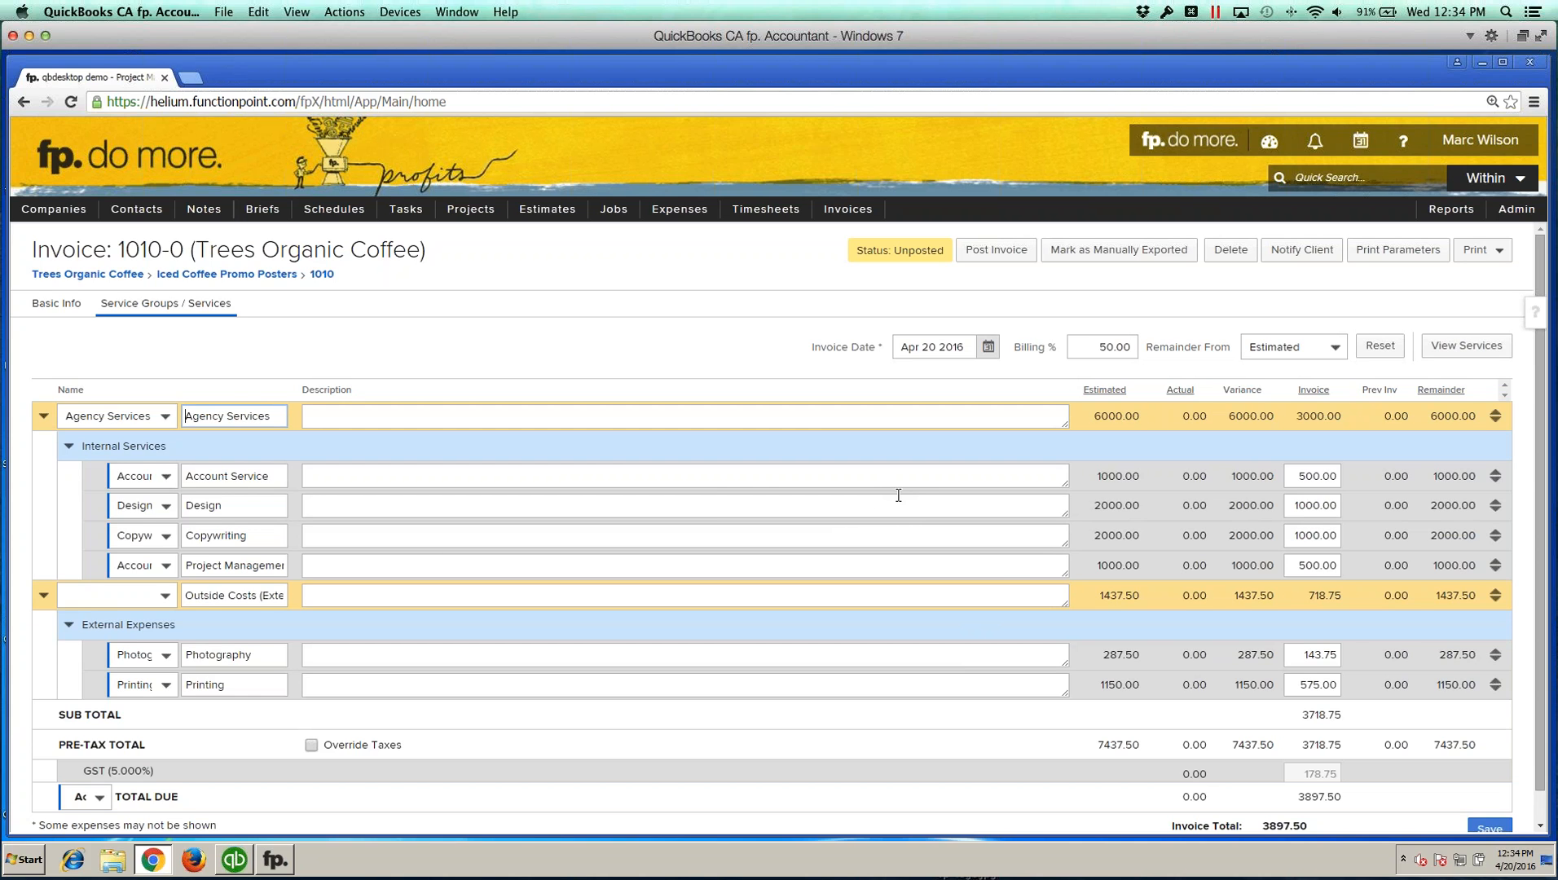
Step: Post the invoice 1010-0
{"action": "left_click", "coordinate": [985, 260]}
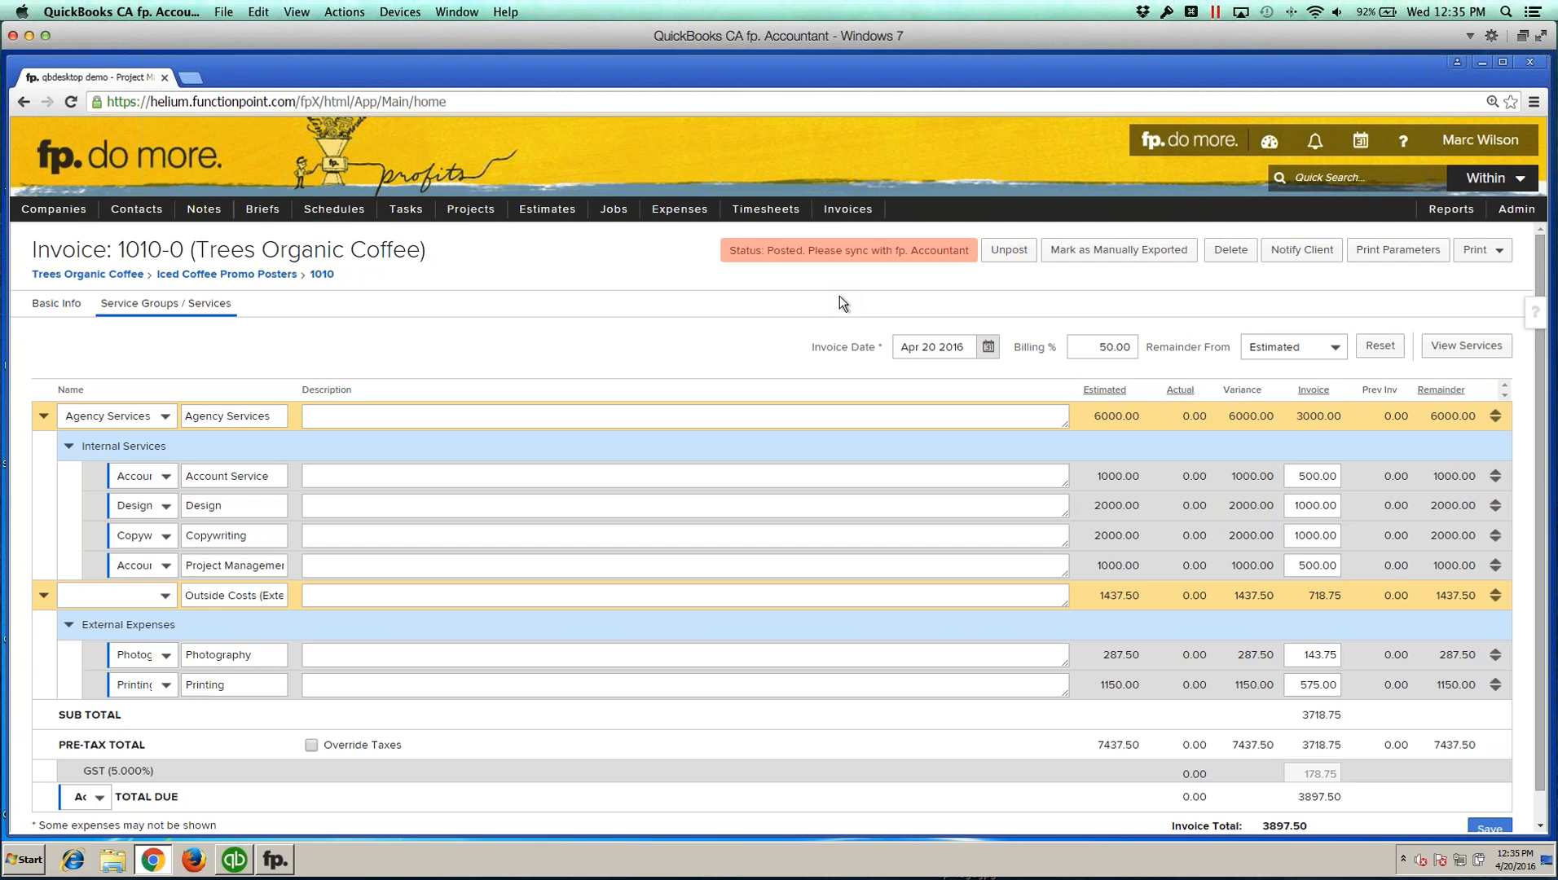
{"action": "scroll", "coordinate": [841, 298], "scroll_direction": "down", "scroll_amount": 1}
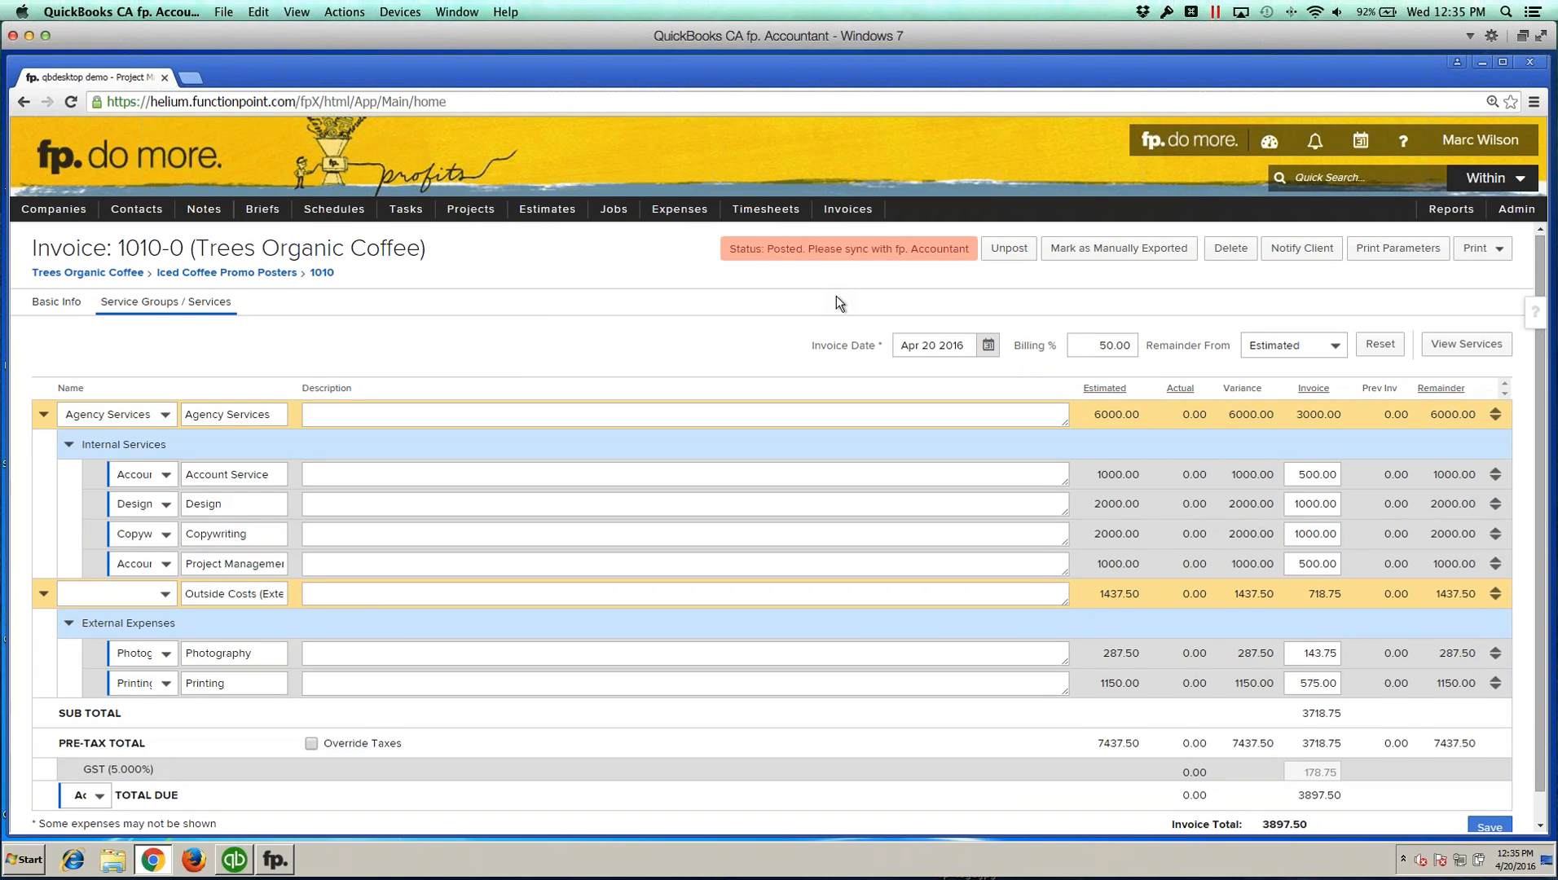
Step: Switch to the fp. Accountant V2 window and run Synchronize with fp
{"action": "left_click", "coordinate": [277, 862]}
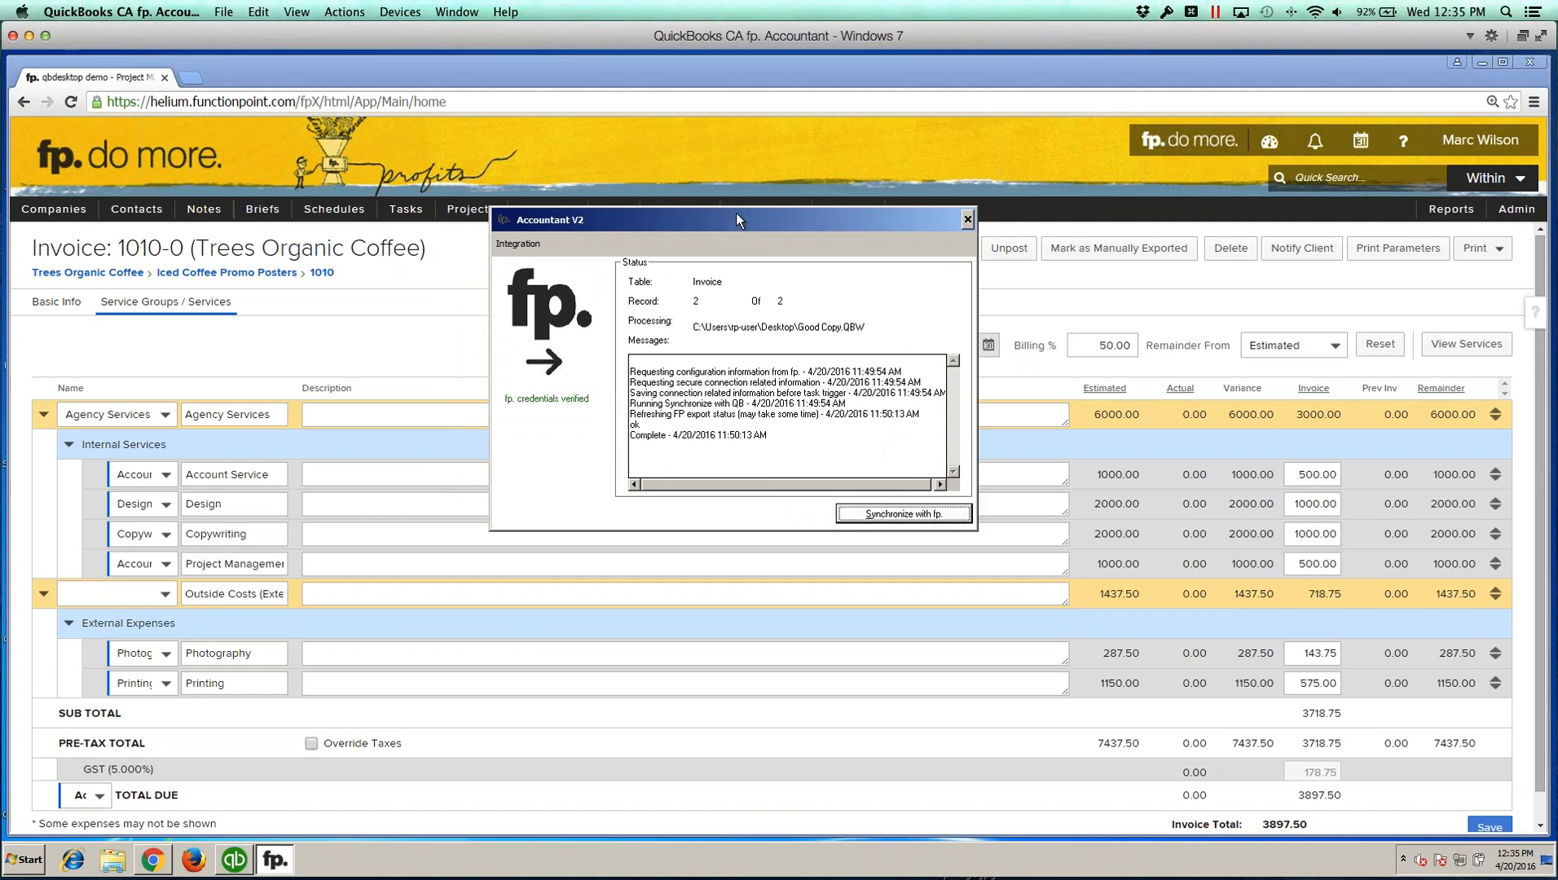
{"action": "left_click_drag", "start_coordinate": [581, 220], "coordinate": [602, 219]}
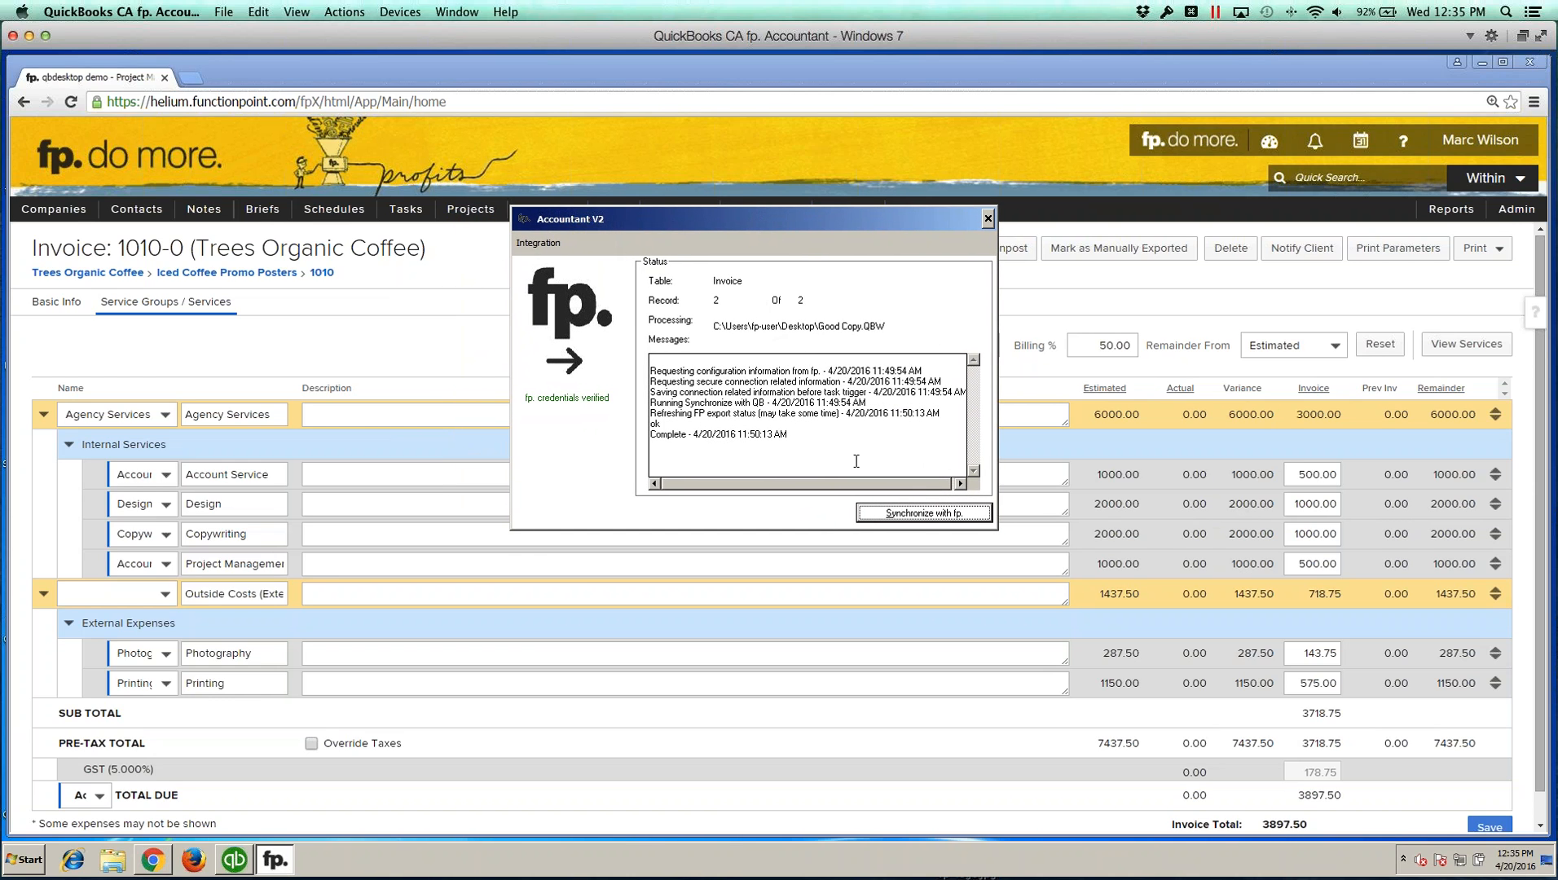
{"action": "left_click", "coordinate": [906, 518]}
Step: Switch to QuickBooks and open Trees Organic Coffee's invoice 1010-0 to inspect its synced line items
{"action": "left_click", "coordinate": [234, 859]}
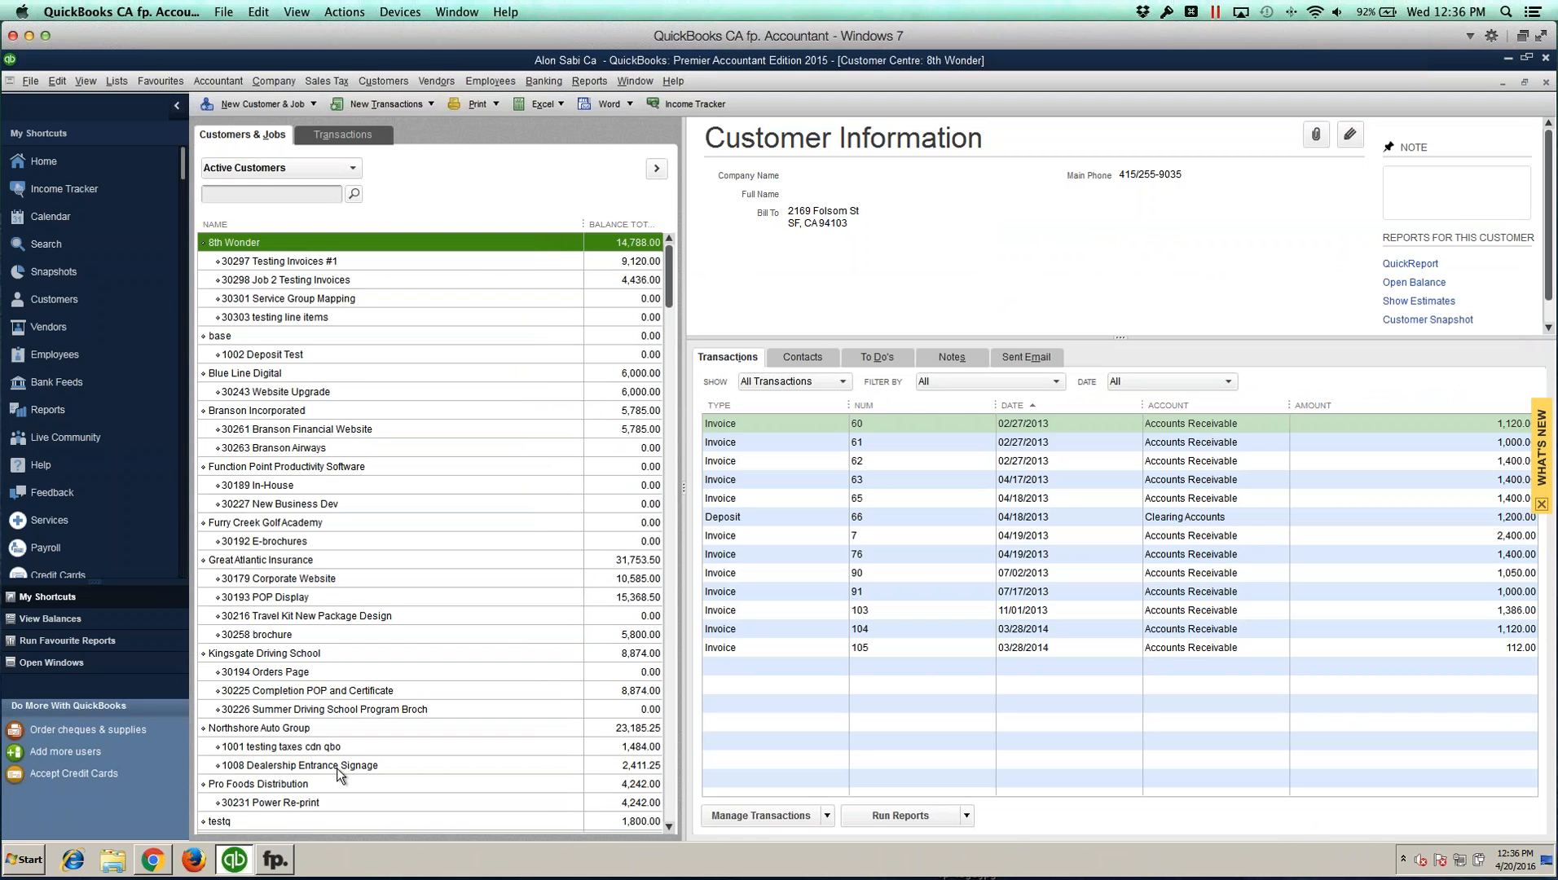
{"action": "scroll", "coordinate": [359, 666], "scroll_direction": "down", "scroll_amount": 3}
{"action": "left_click", "coordinate": [265, 712]}
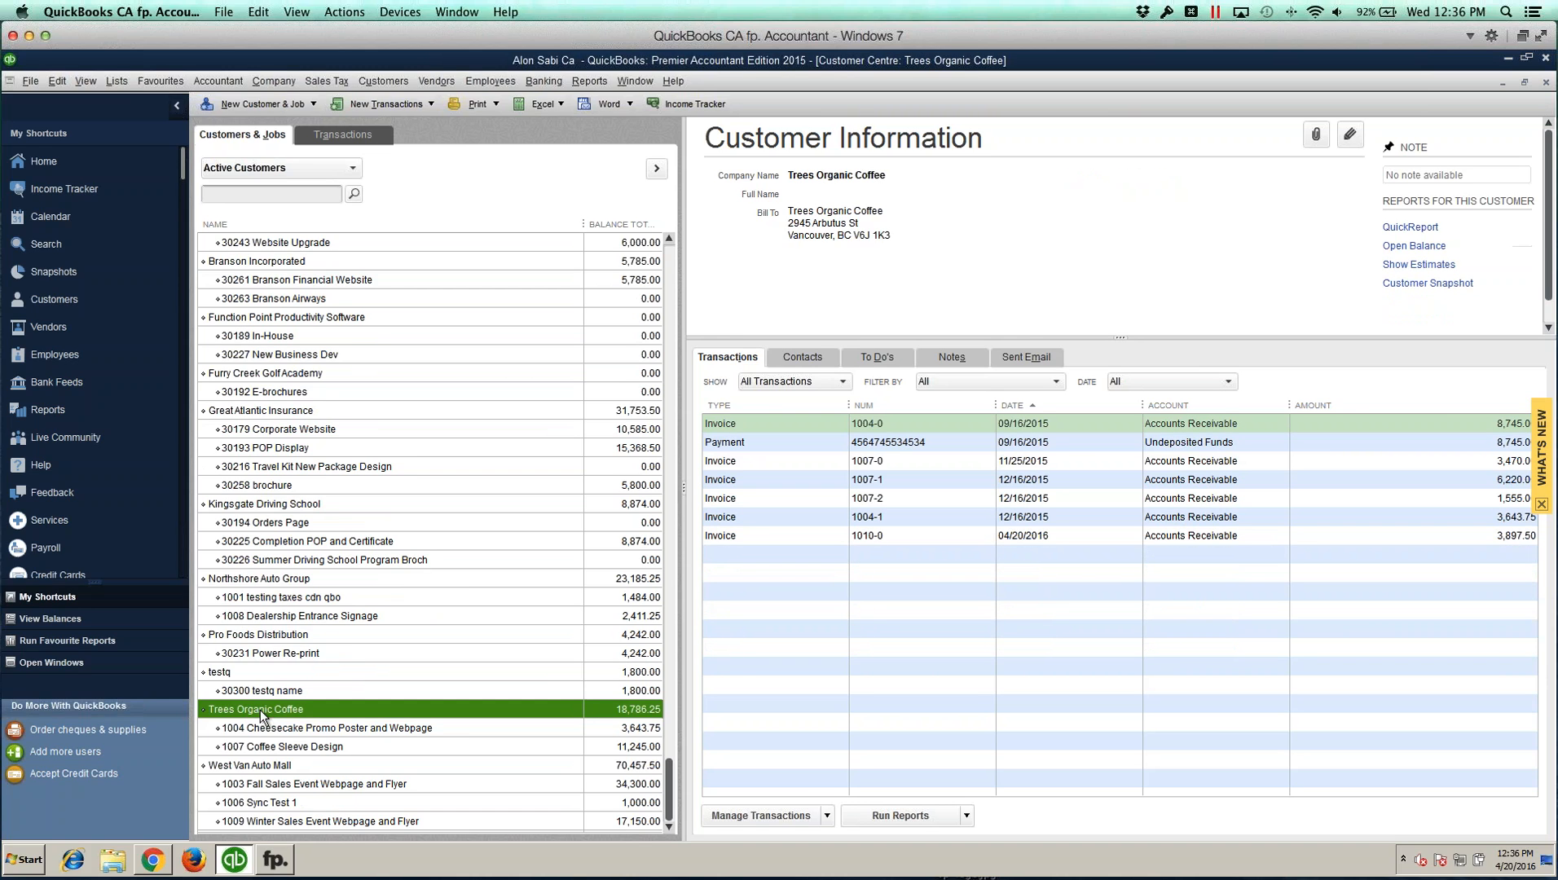
{"action": "double_click", "coordinate": [889, 537]}
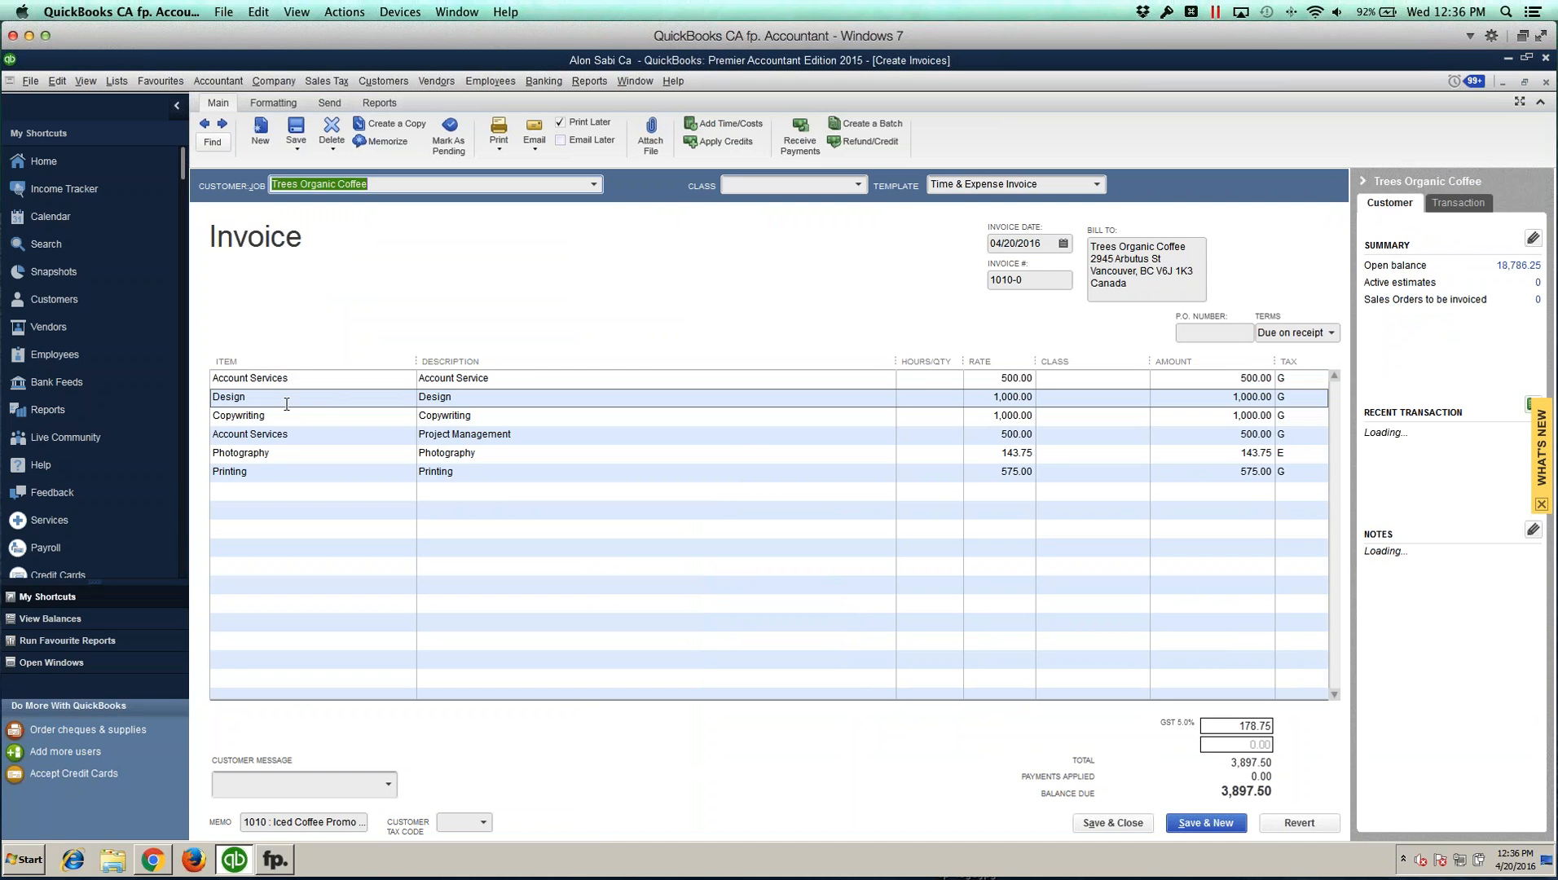
{"action": "left_click", "coordinate": [259, 386]}
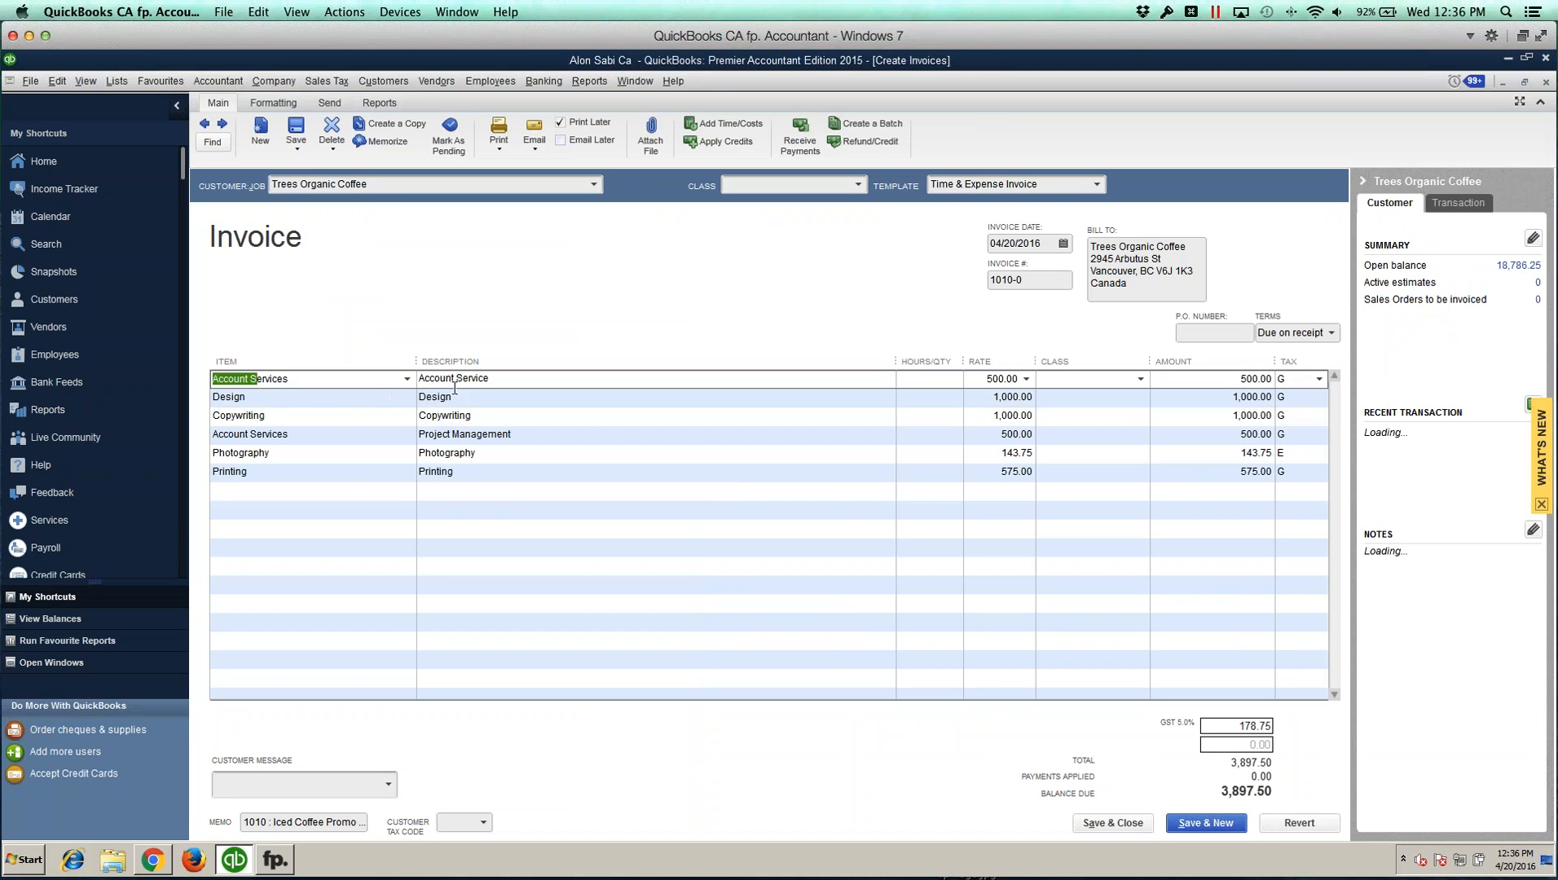
{"action": "left_click_drag", "start_coordinate": [419, 378], "coordinate": [466, 379]}
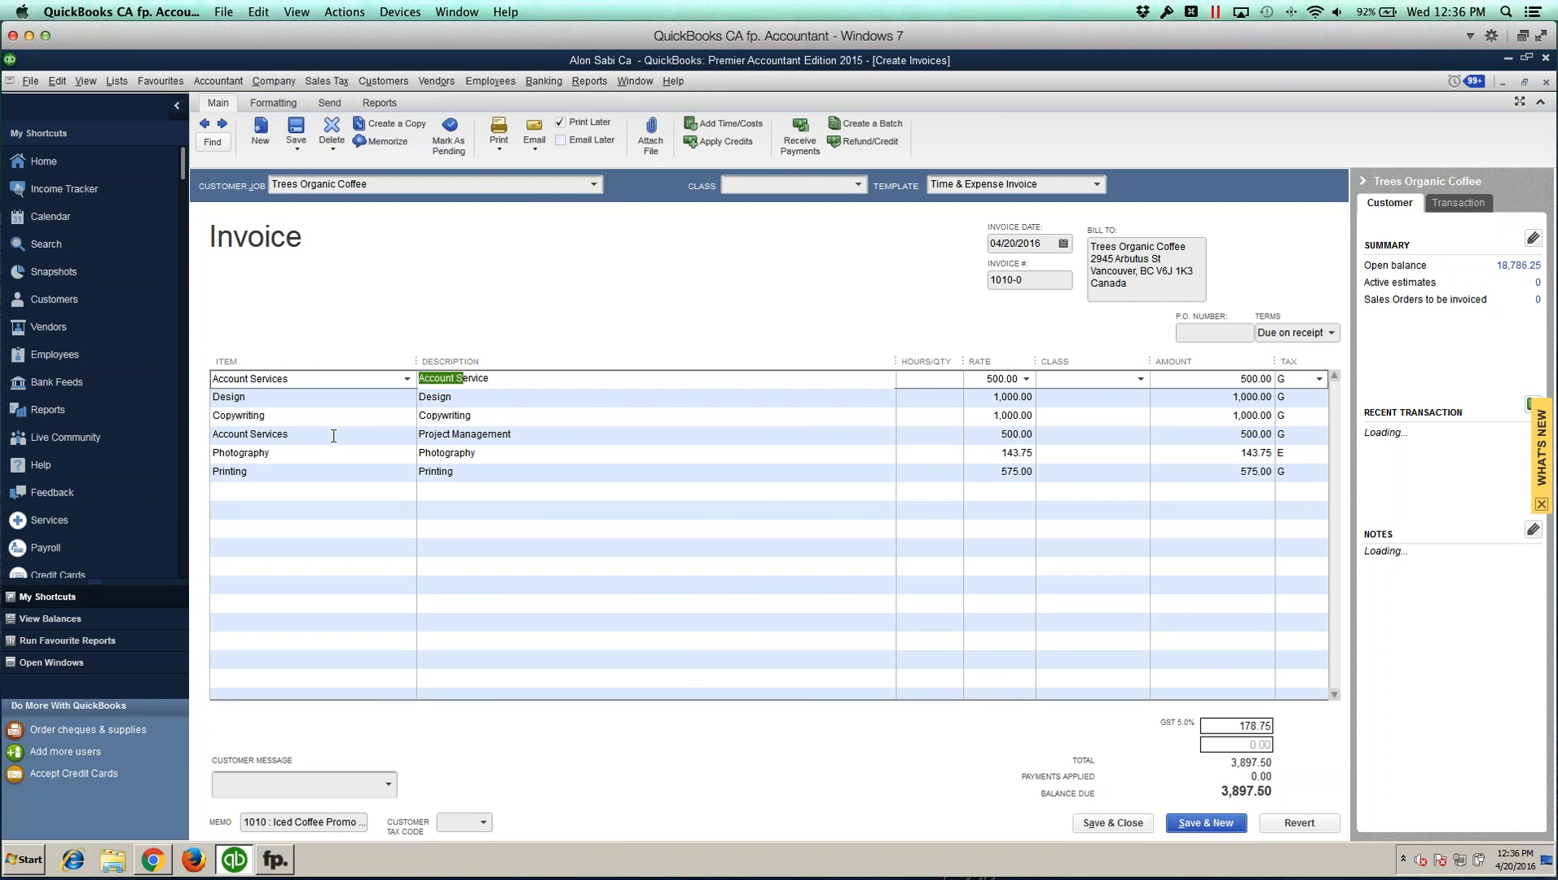
{"action": "left_click", "coordinate": [272, 436]}
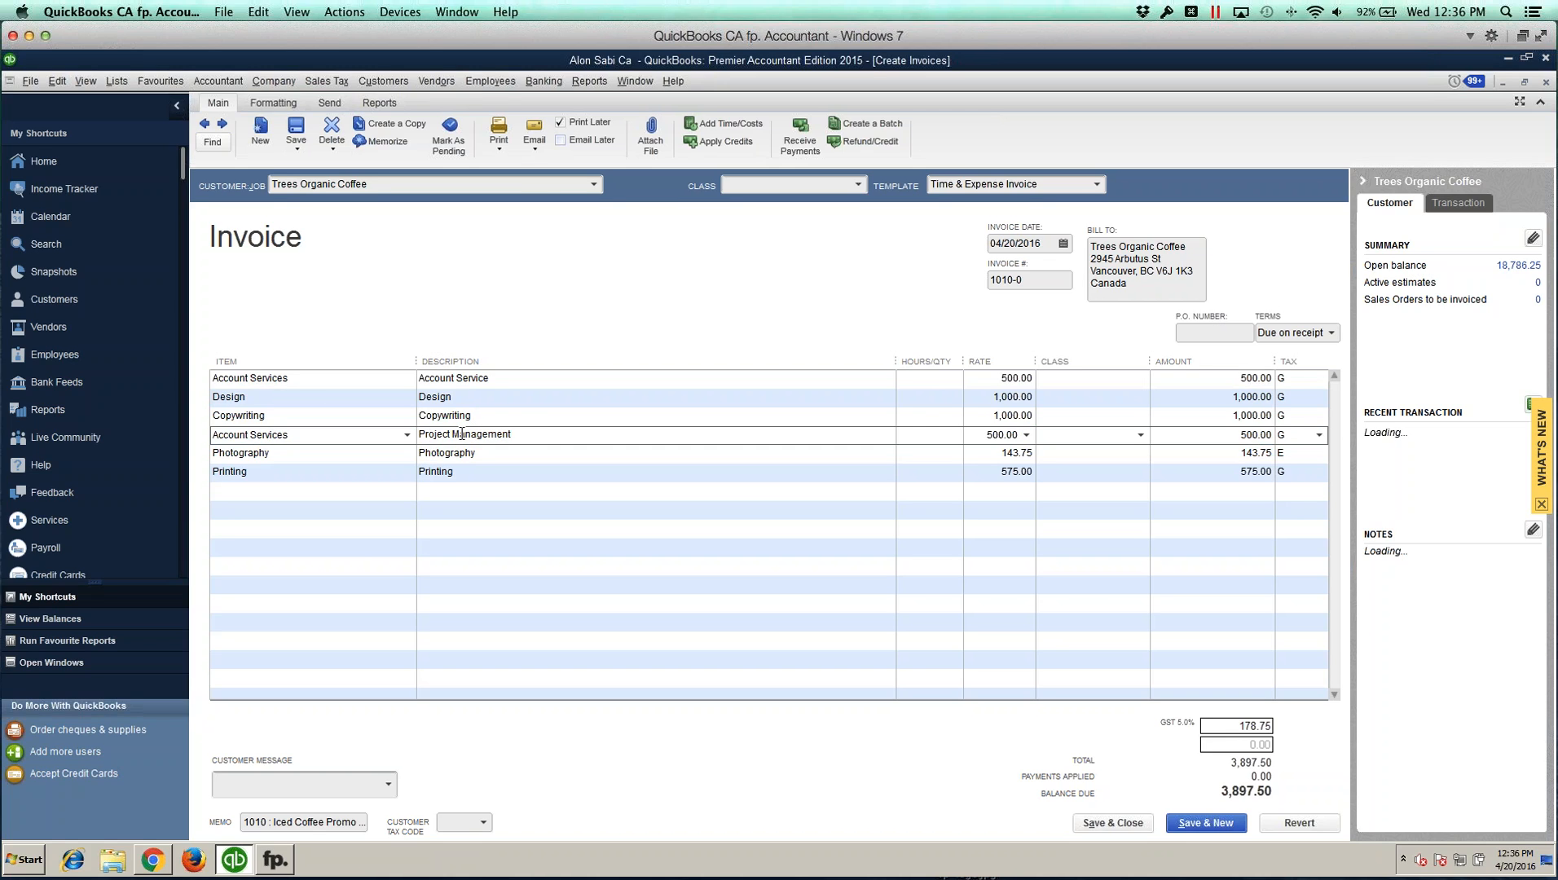
{"action": "left_click", "coordinate": [298, 438]}
Step: Browse the previous invoices, then close the invoice window to return to the Customer Centre
{"action": "left_click", "coordinate": [208, 127]}
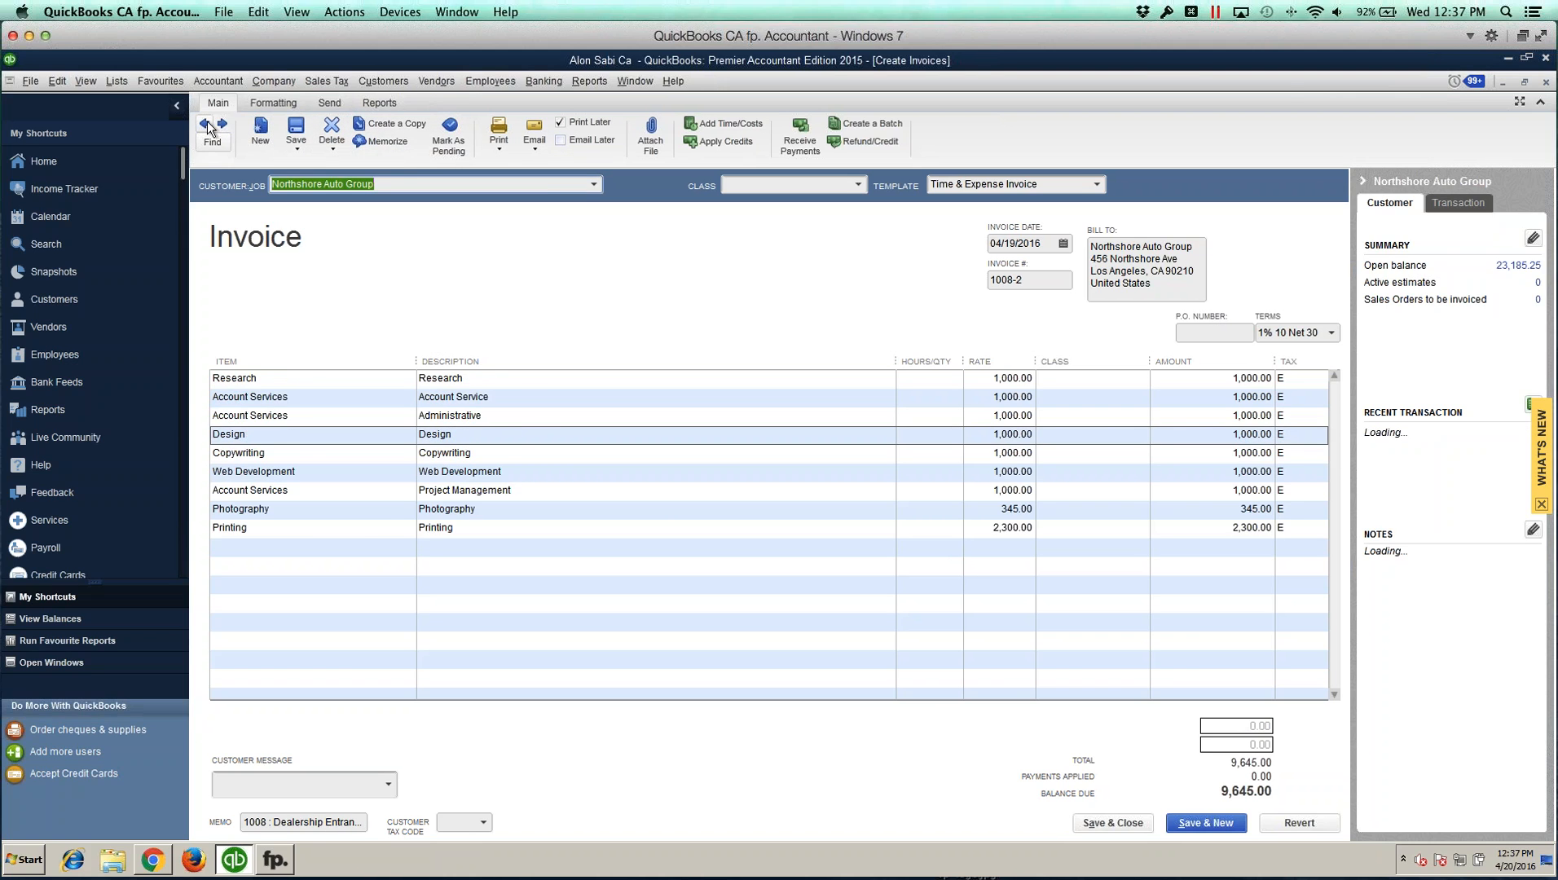
{"action": "left_click", "coordinate": [208, 123]}
{"action": "left_click", "coordinate": [207, 123]}
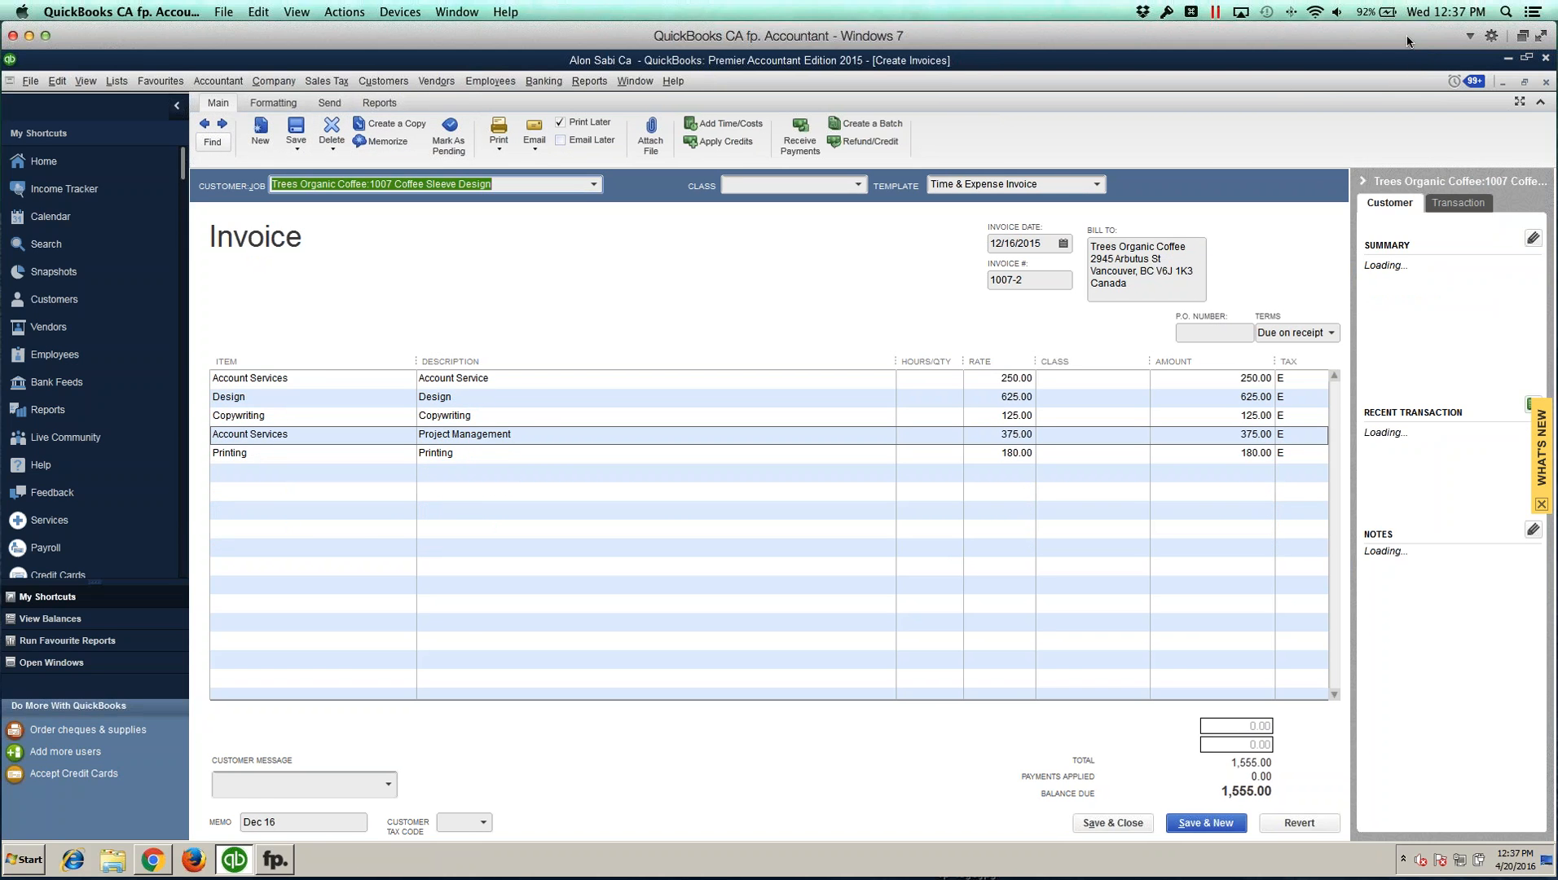
{"action": "left_click_drag", "start_coordinate": [1384, 36], "coordinate": [1350, 35]}
{"action": "left_click", "coordinate": [1513, 83]}
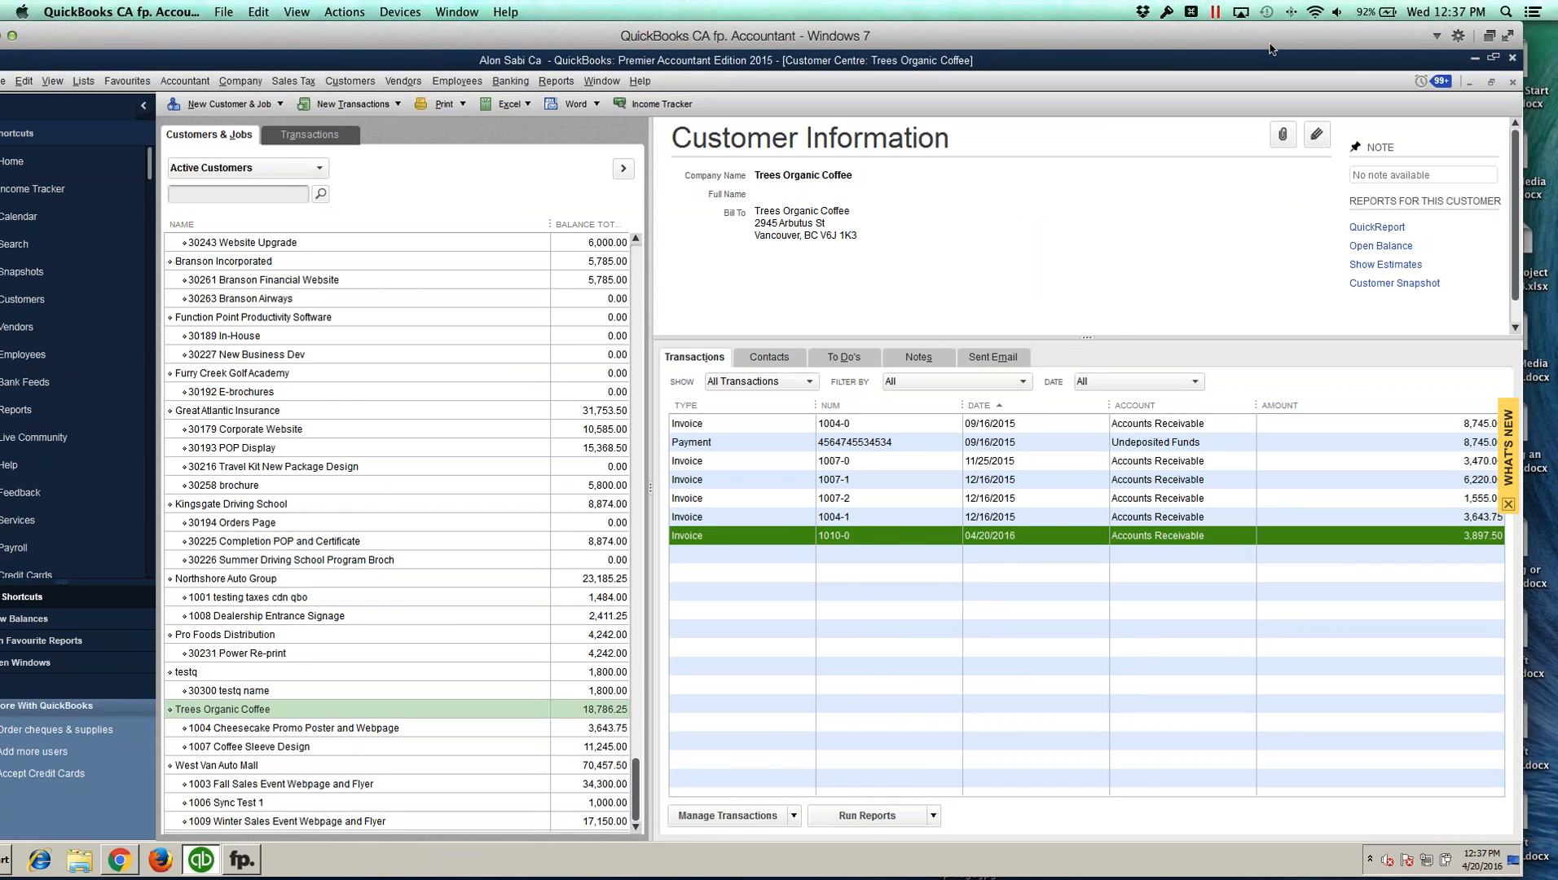
{"action": "left_click_drag", "start_coordinate": [1272, 41], "coordinate": [1316, 40]}
{"action": "left_click", "coordinate": [347, 714]}
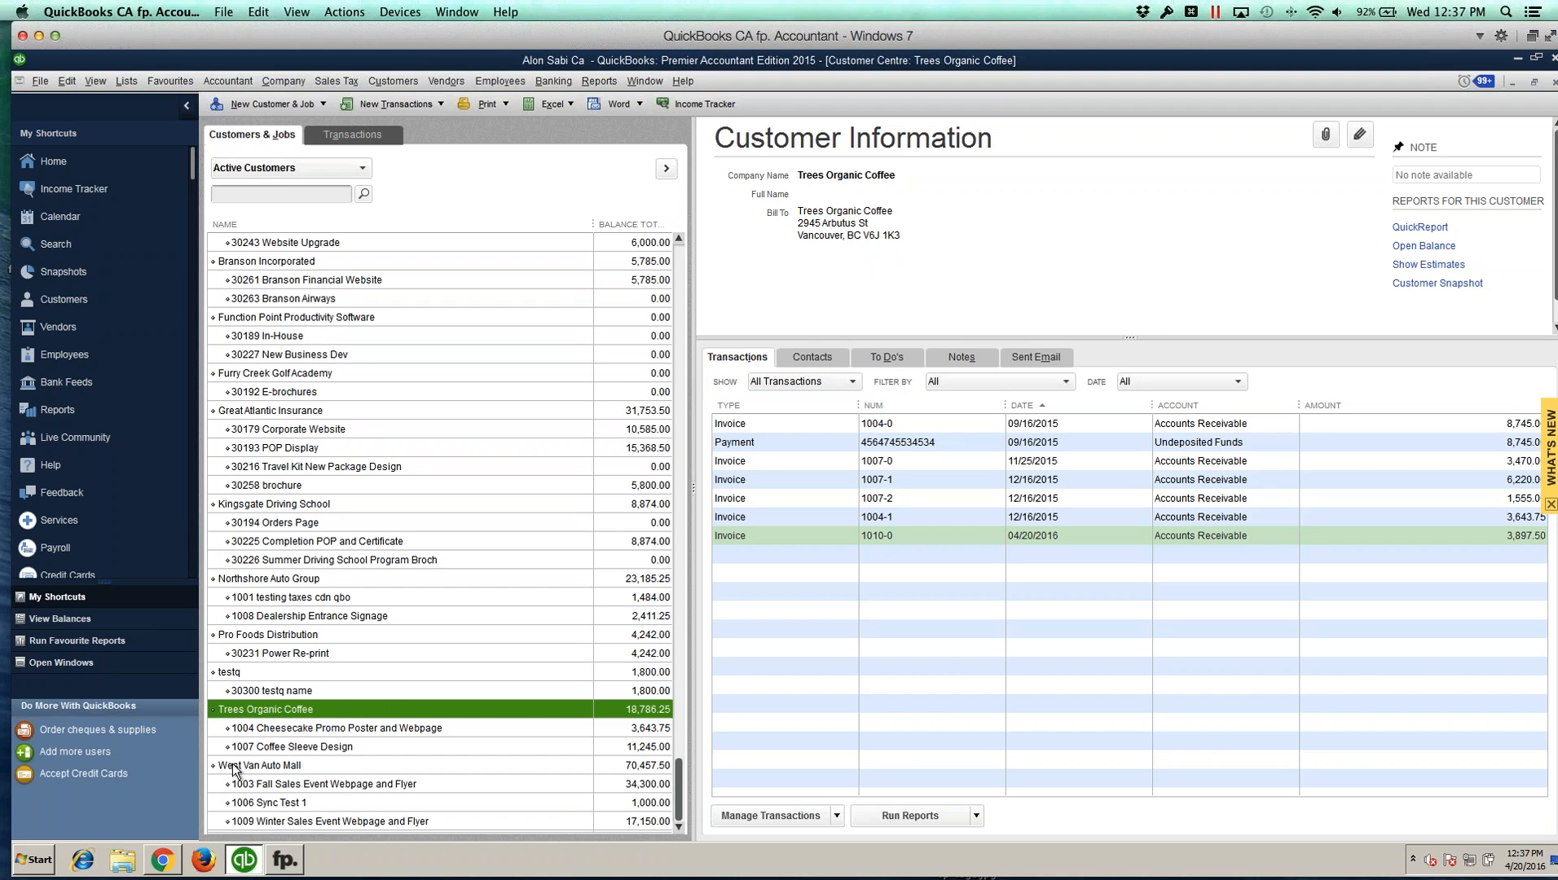
{"action": "left_click", "coordinate": [169, 860]}
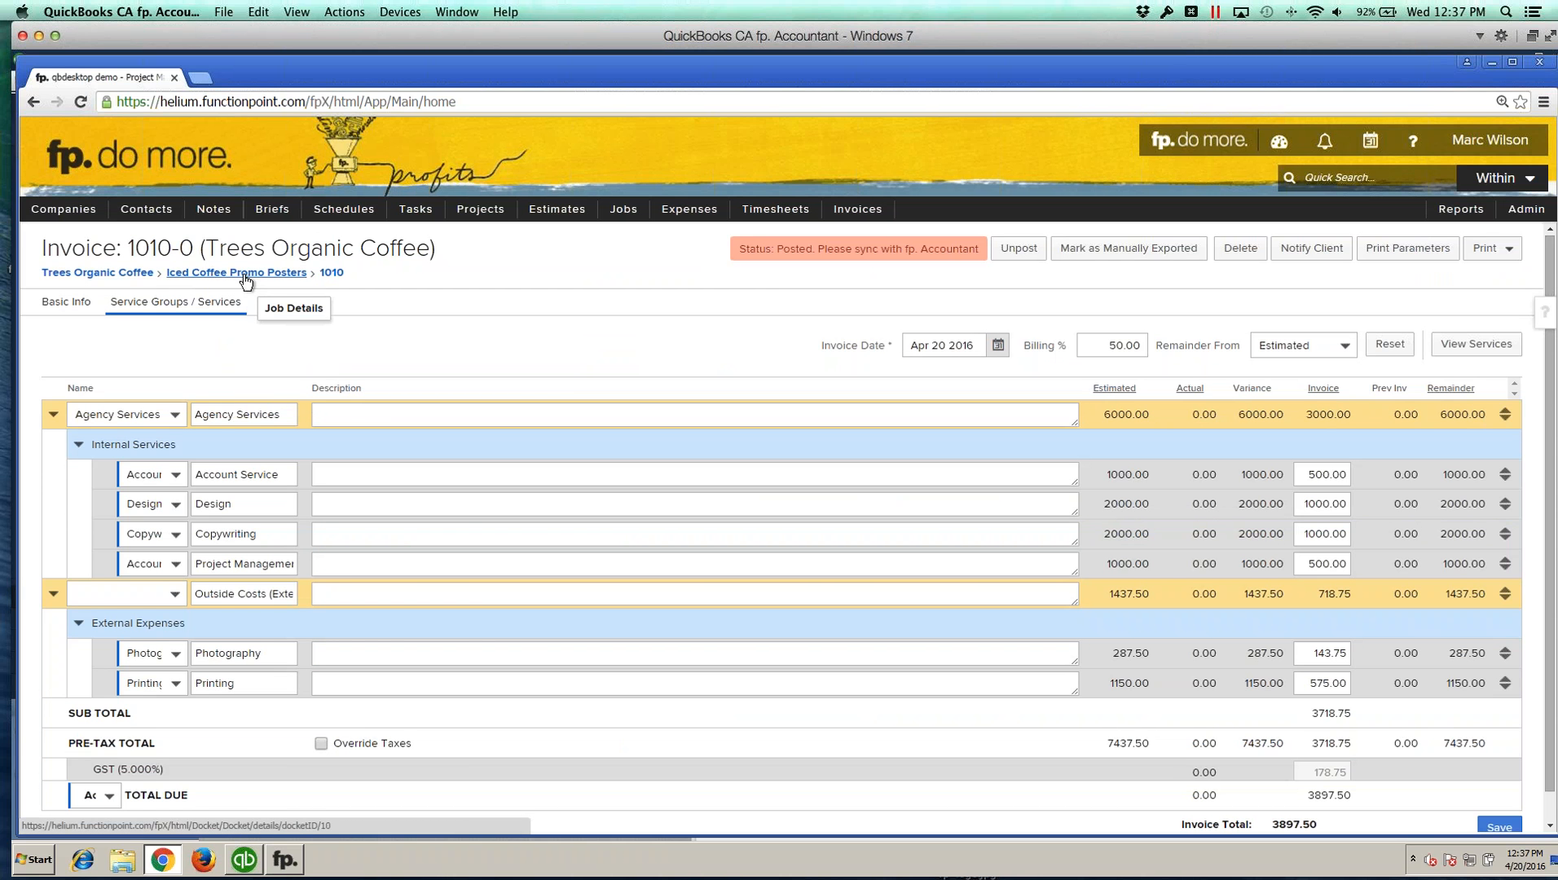
{"action": "left_click", "coordinate": [244, 861]}
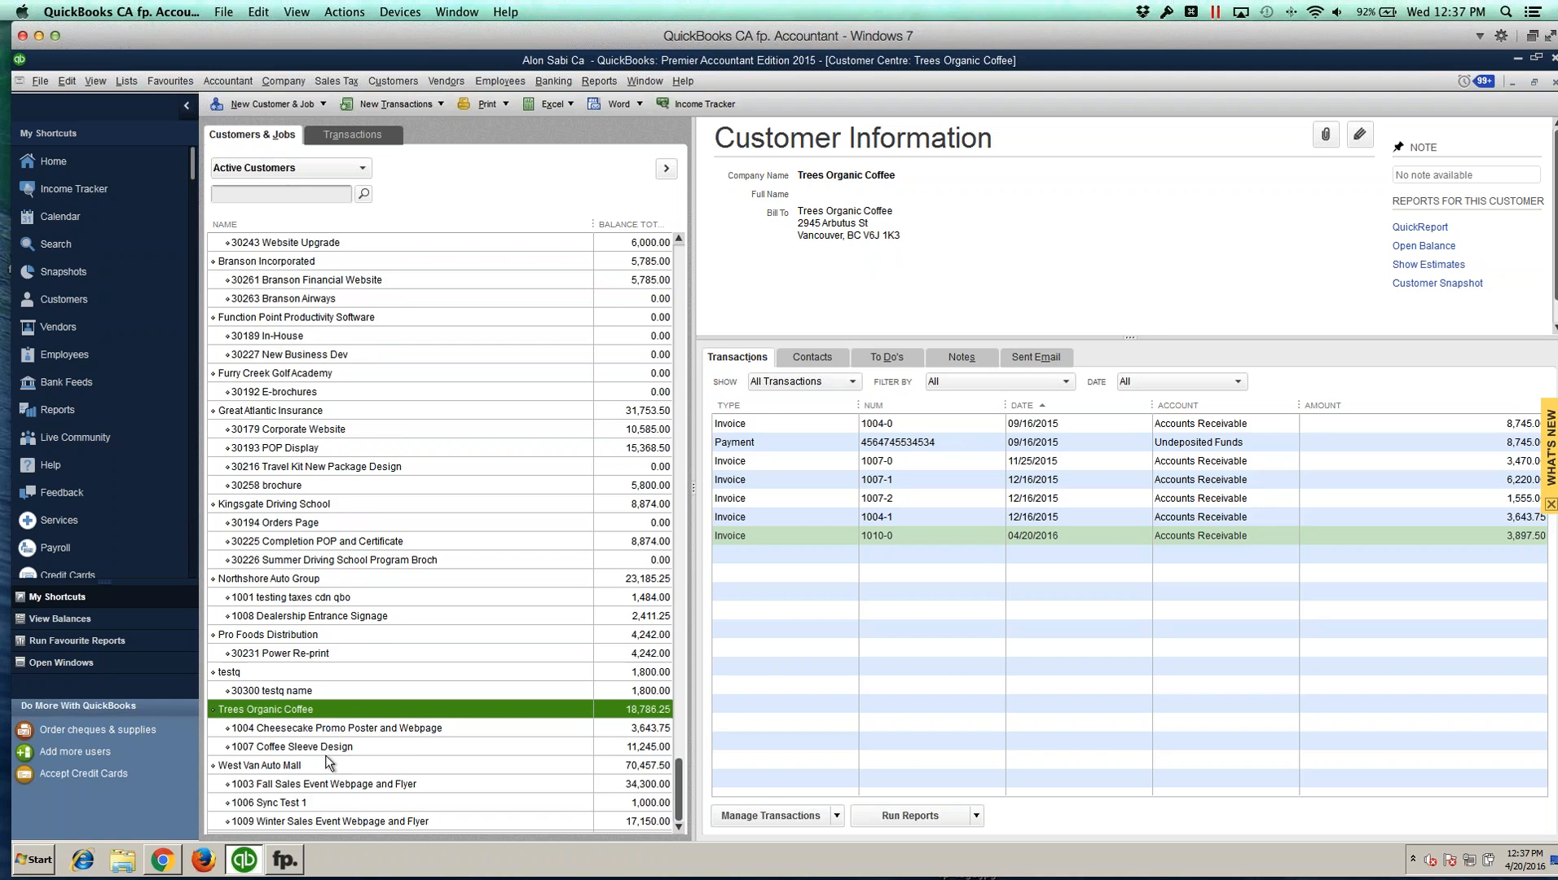
{"action": "scroll", "coordinate": [327, 760], "scroll_direction": "up", "scroll_amount": 3}
{"action": "scroll", "coordinate": [309, 293], "scroll_direction": "down", "scroll_amount": 3}
{"action": "scroll", "coordinate": [281, 710], "scroll_direction": "up", "scroll_amount": 3}
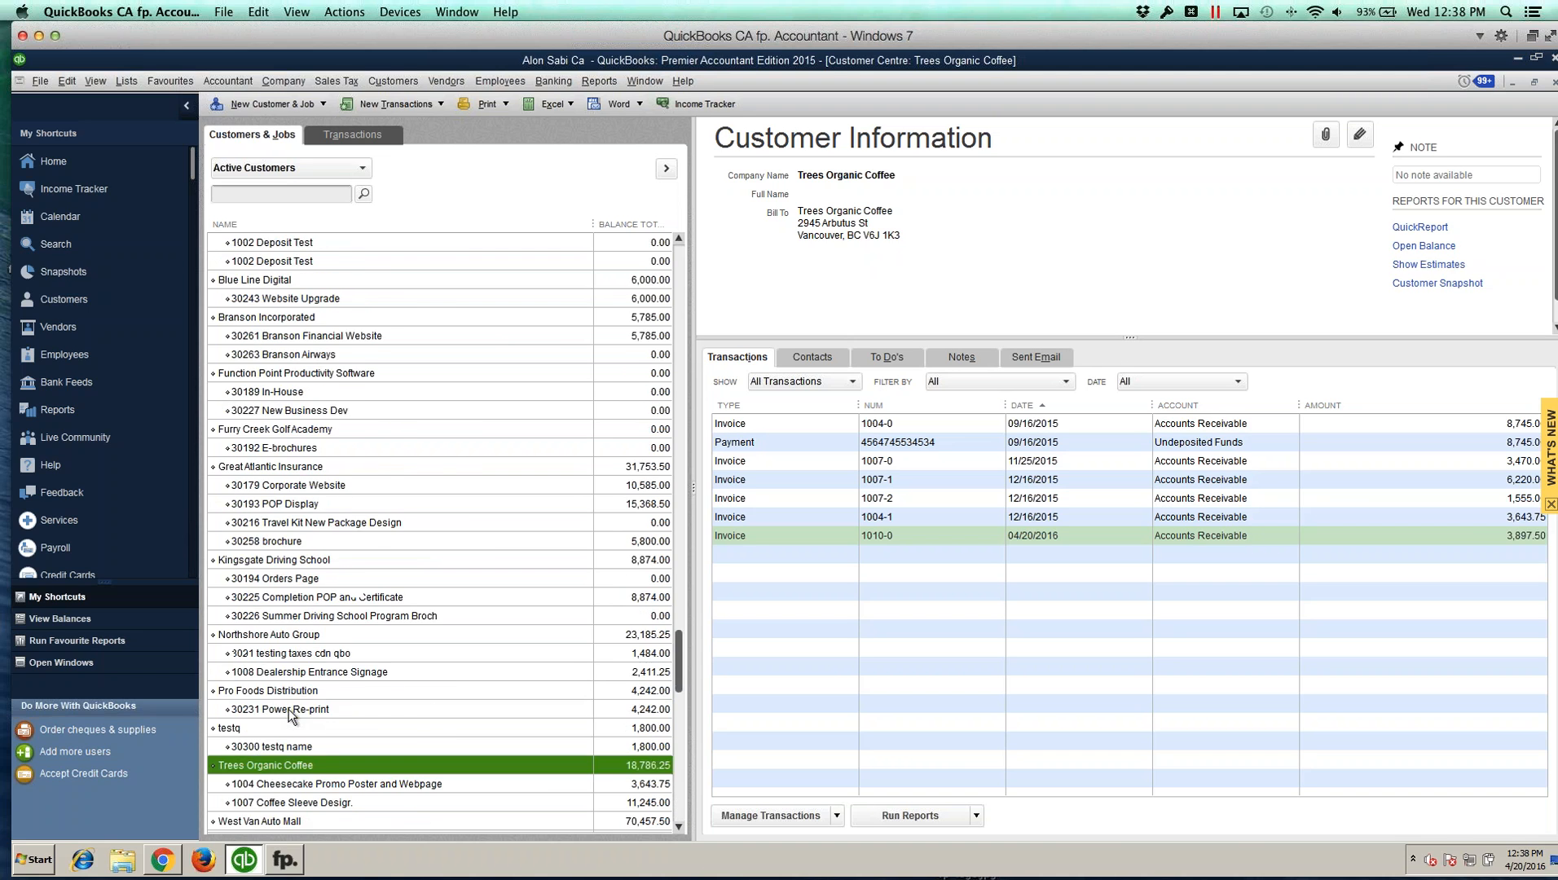
{"action": "scroll", "coordinate": [458, 528], "scroll_direction": "down", "scroll_amount": 1}
{"action": "scroll", "coordinate": [458, 529], "scroll_direction": "down", "scroll_amount": 1}
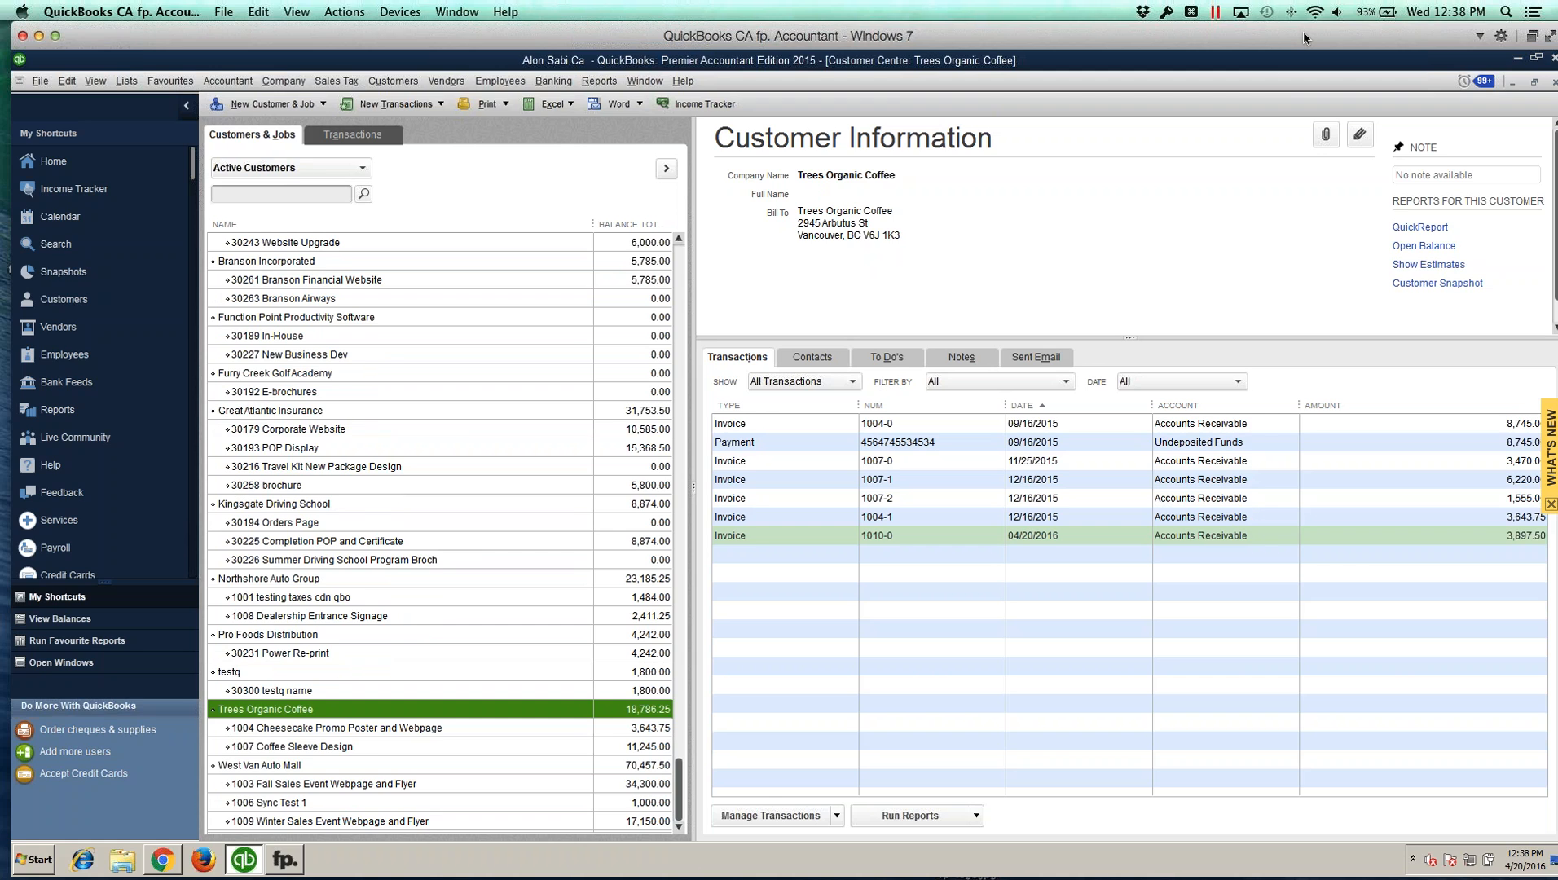
Step: Restore the QuickBooks window and reopen the Customer Centre
{"action": "left_click_drag", "start_coordinate": [1305, 32], "coordinate": [1268, 33]}
{"action": "left_click", "coordinate": [1520, 82]}
{"action": "left_click_drag", "start_coordinate": [210, 43], "coordinate": [244, 43]}
{"action": "left_click", "coordinate": [84, 301]}
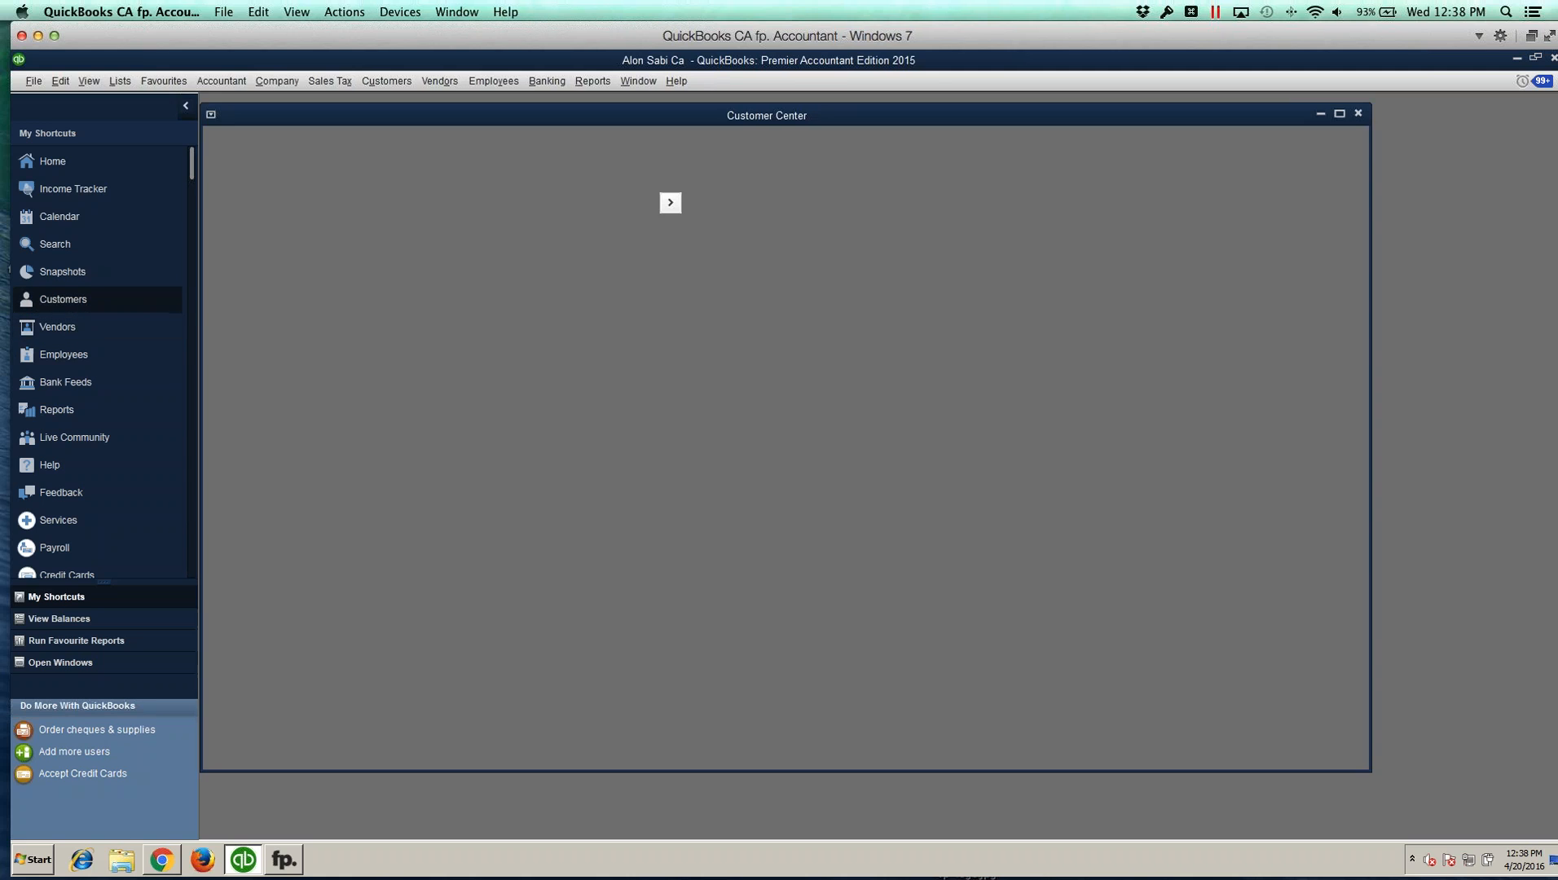
Step: Switch to FunctionPoint and open invoice 1010-0's Service Groups / Services view
{"action": "left_click", "coordinate": [163, 861]}
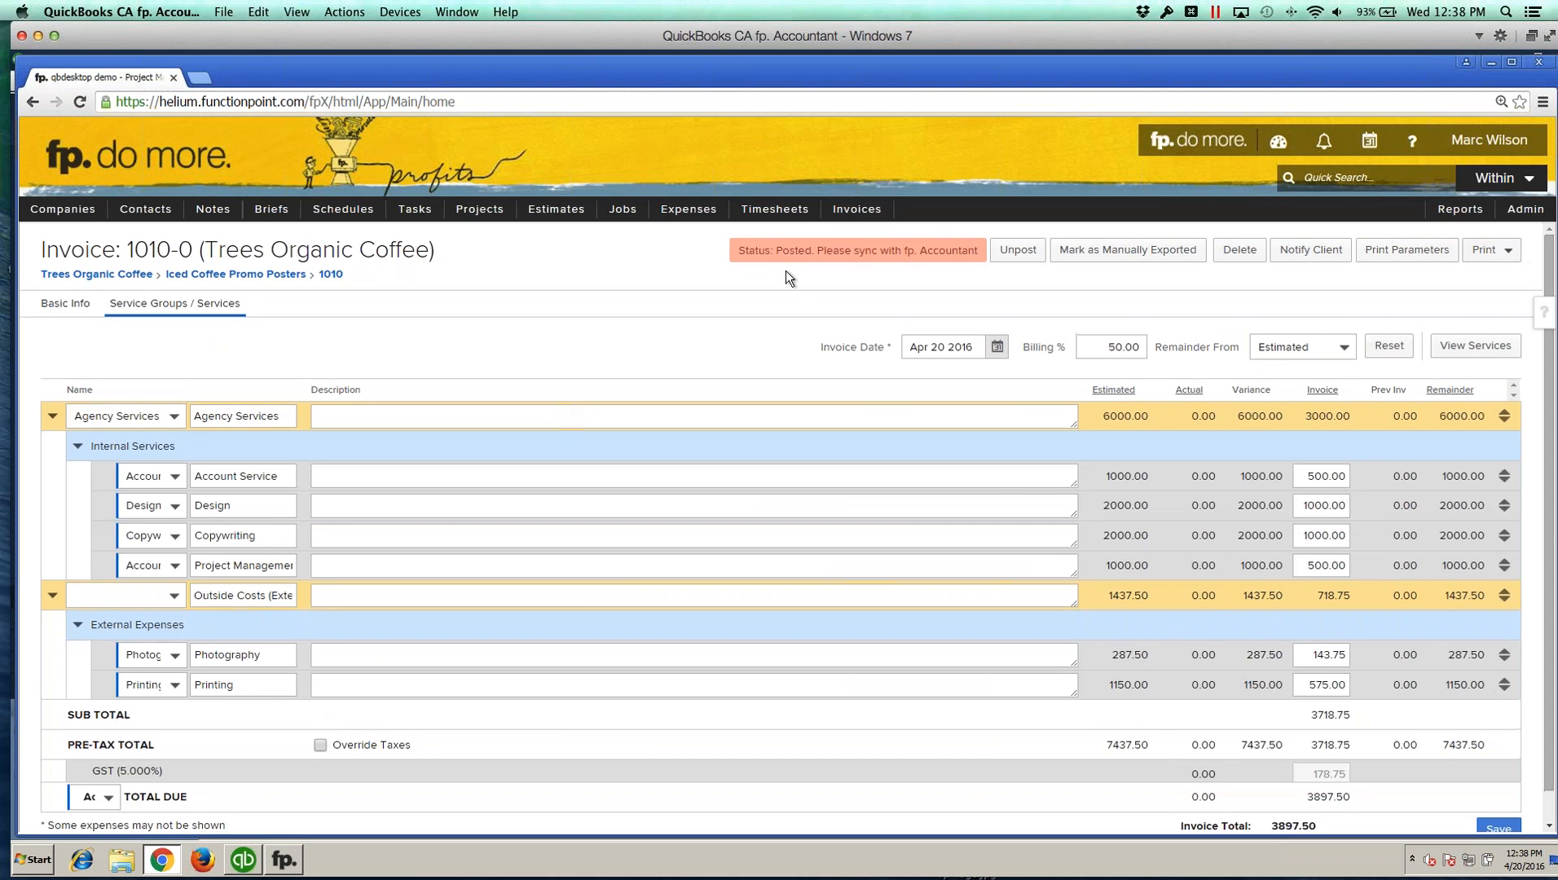
{"action": "mouse_move", "coordinate": [856, 209]}
{"action": "mouse_move", "coordinate": [863, 265]}
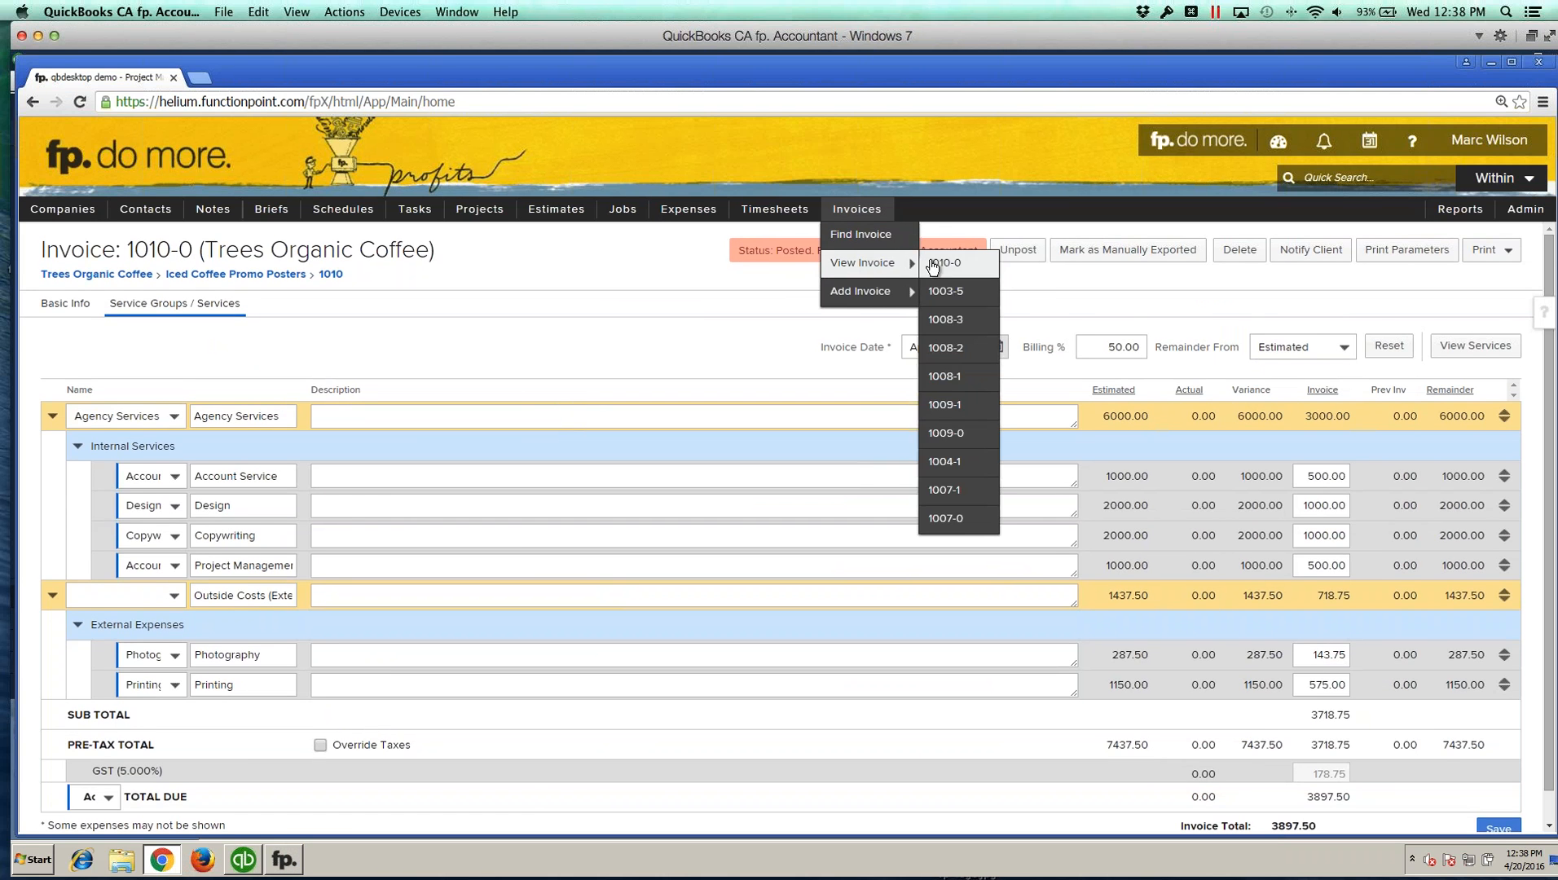
{"action": "left_click", "coordinate": [934, 265]}
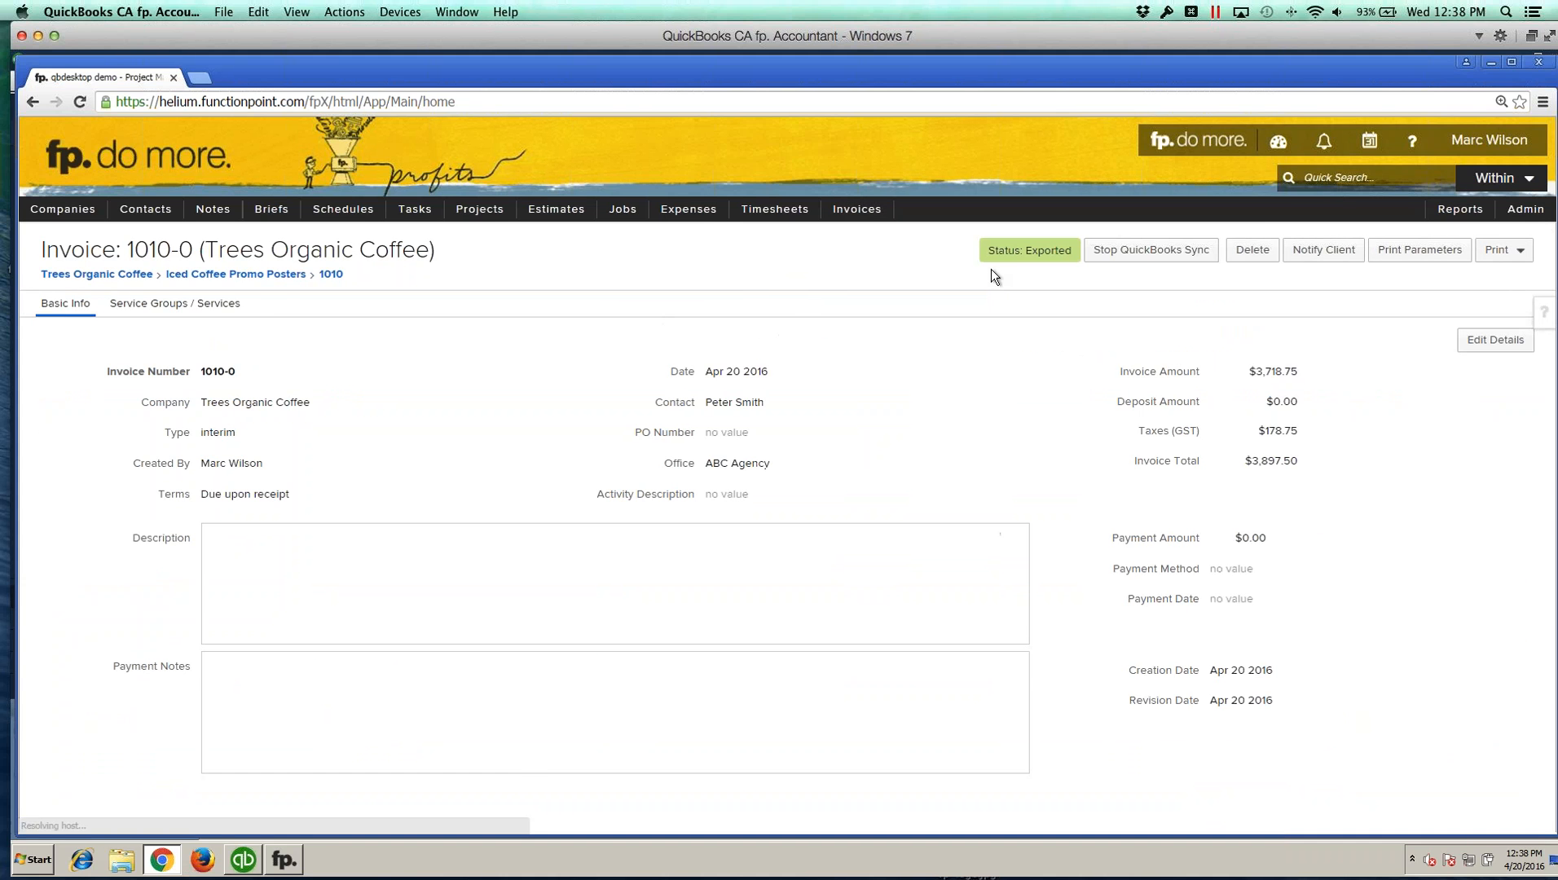
{"action": "left_click", "coordinate": [176, 304]}
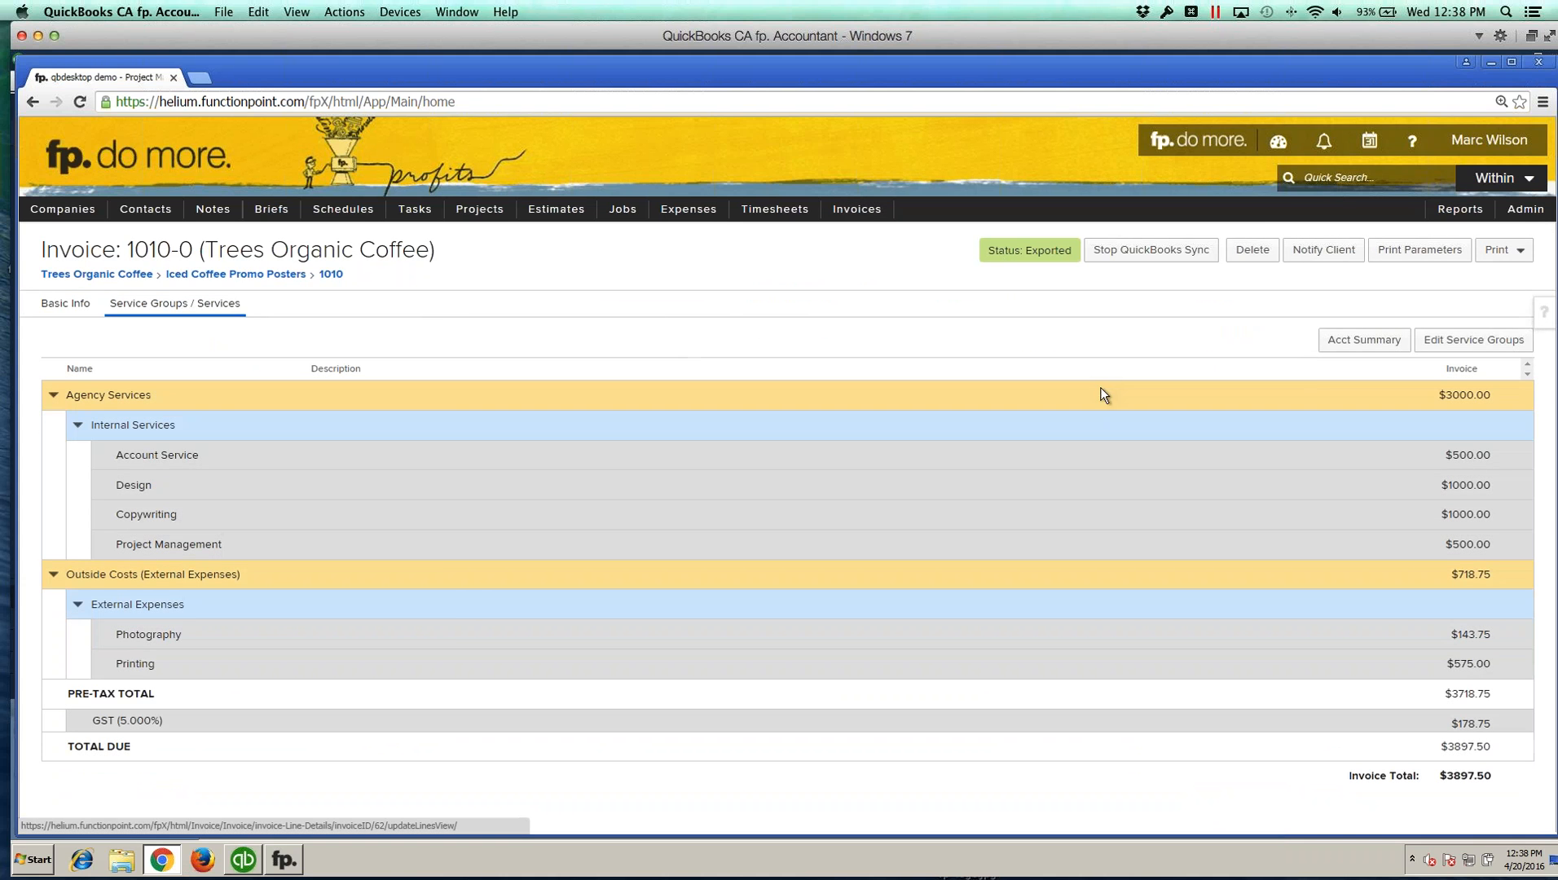
Step: Edit the invoice's service groups, set Billing % to 60, and save the invoice
{"action": "left_click", "coordinate": [1445, 343]}
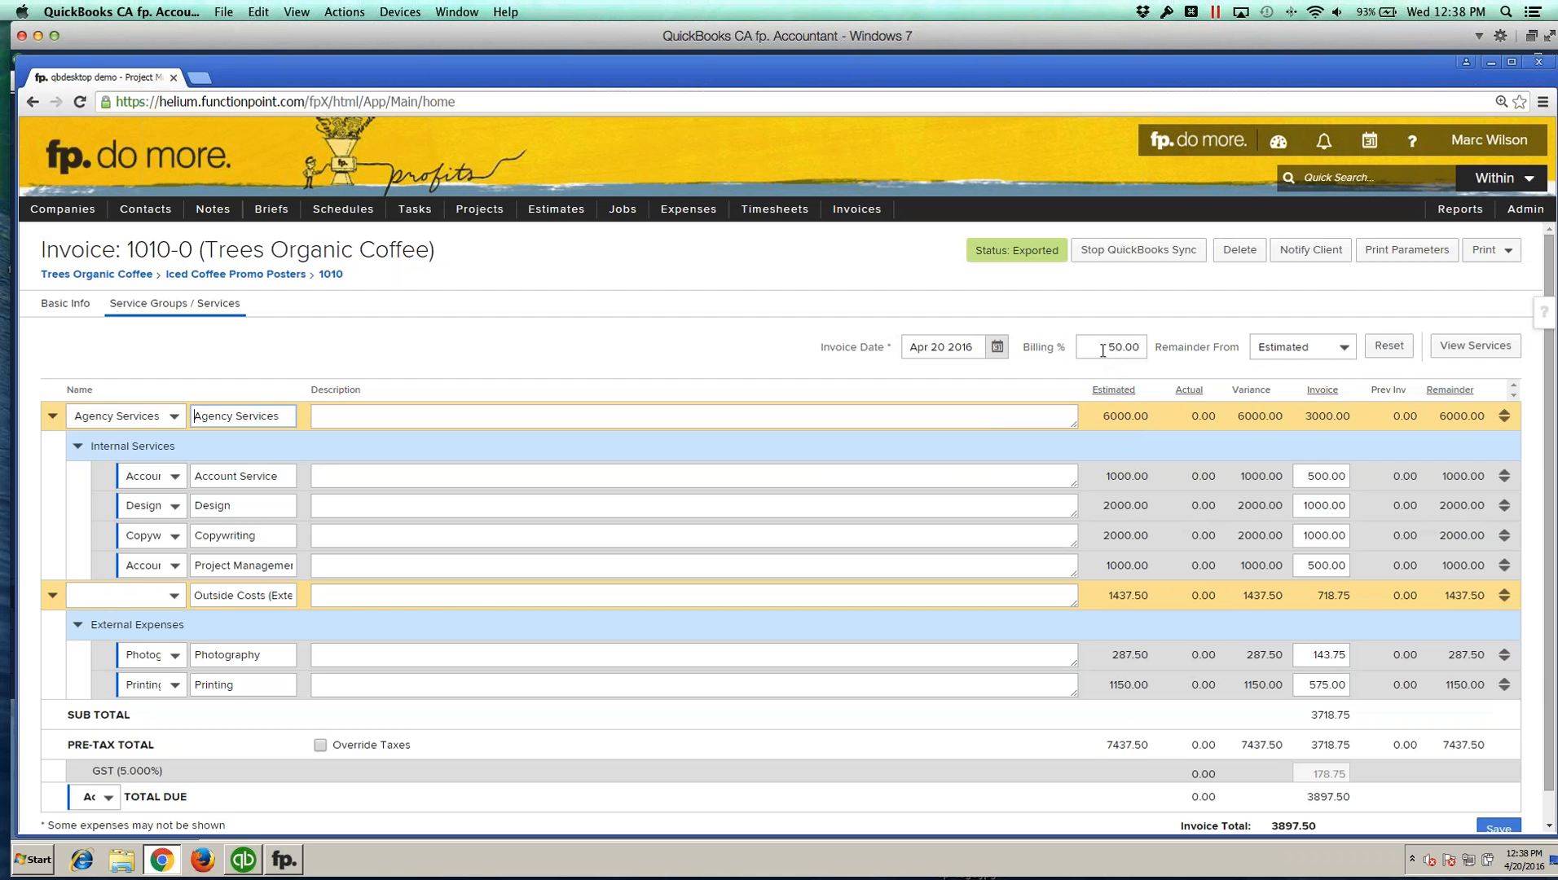
{"action": "left_click", "coordinate": [1103, 351]}
{"action": "left_click", "coordinate": [1106, 348]}
{"action": "key", "text": "Delete"}
{"action": "type", "text": "6"}
{"action": "left_click", "coordinate": [1067, 289]}
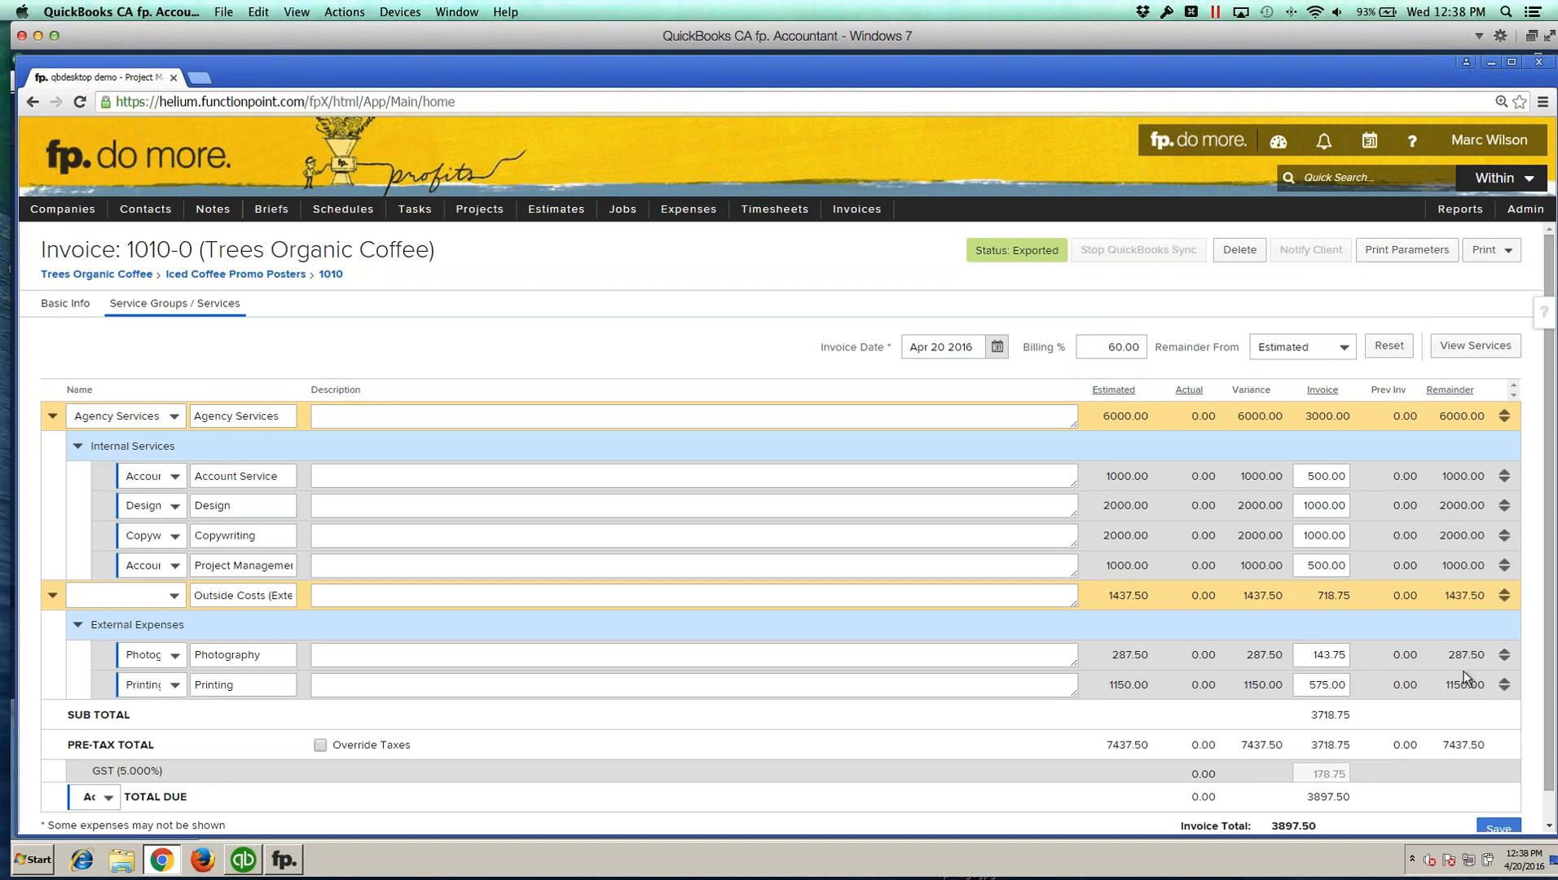
{"action": "scroll", "coordinate": [1463, 673], "scroll_direction": "down", "scroll_amount": 1}
{"action": "left_click", "coordinate": [1125, 363]}
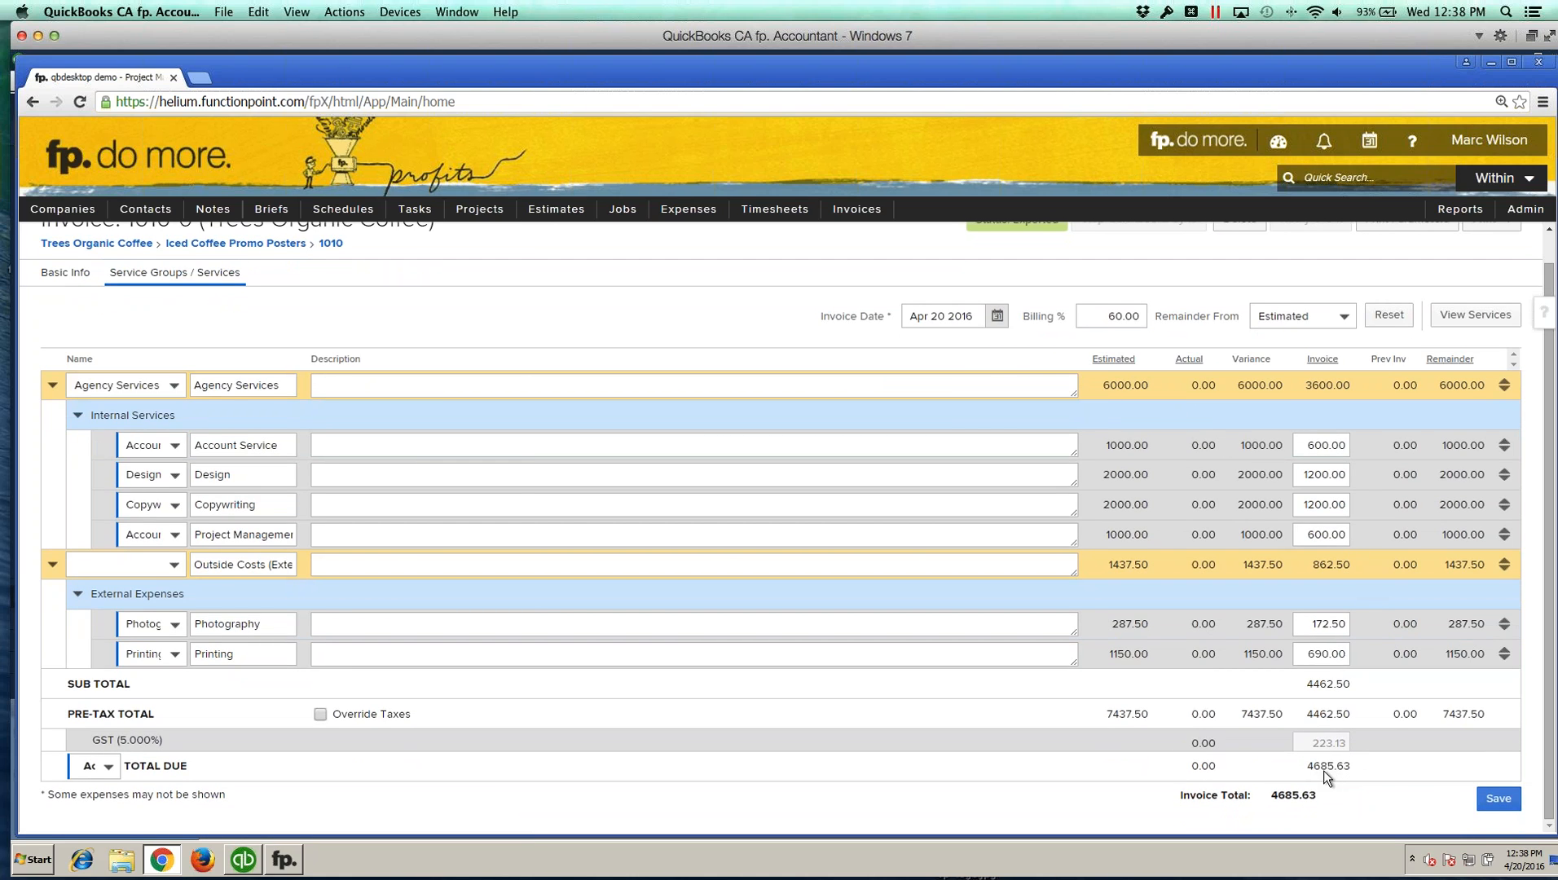
{"action": "left_click", "coordinate": [1496, 799]}
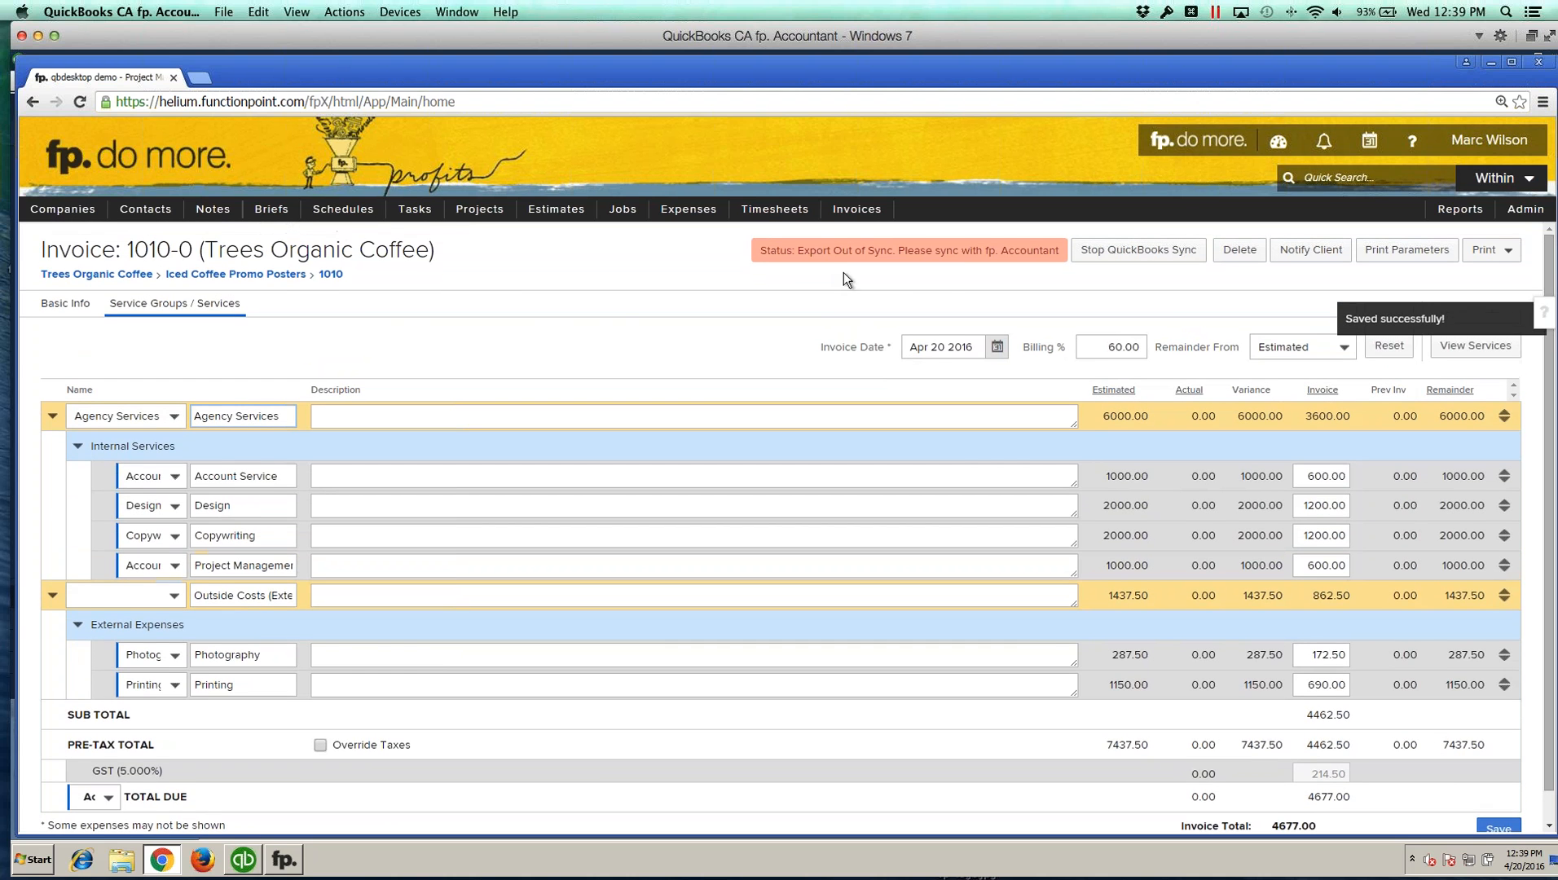
Step: Switch to the fp. Accountant V2 window and run Synchronize with fp
{"action": "mouse_move", "coordinate": [908, 258]}
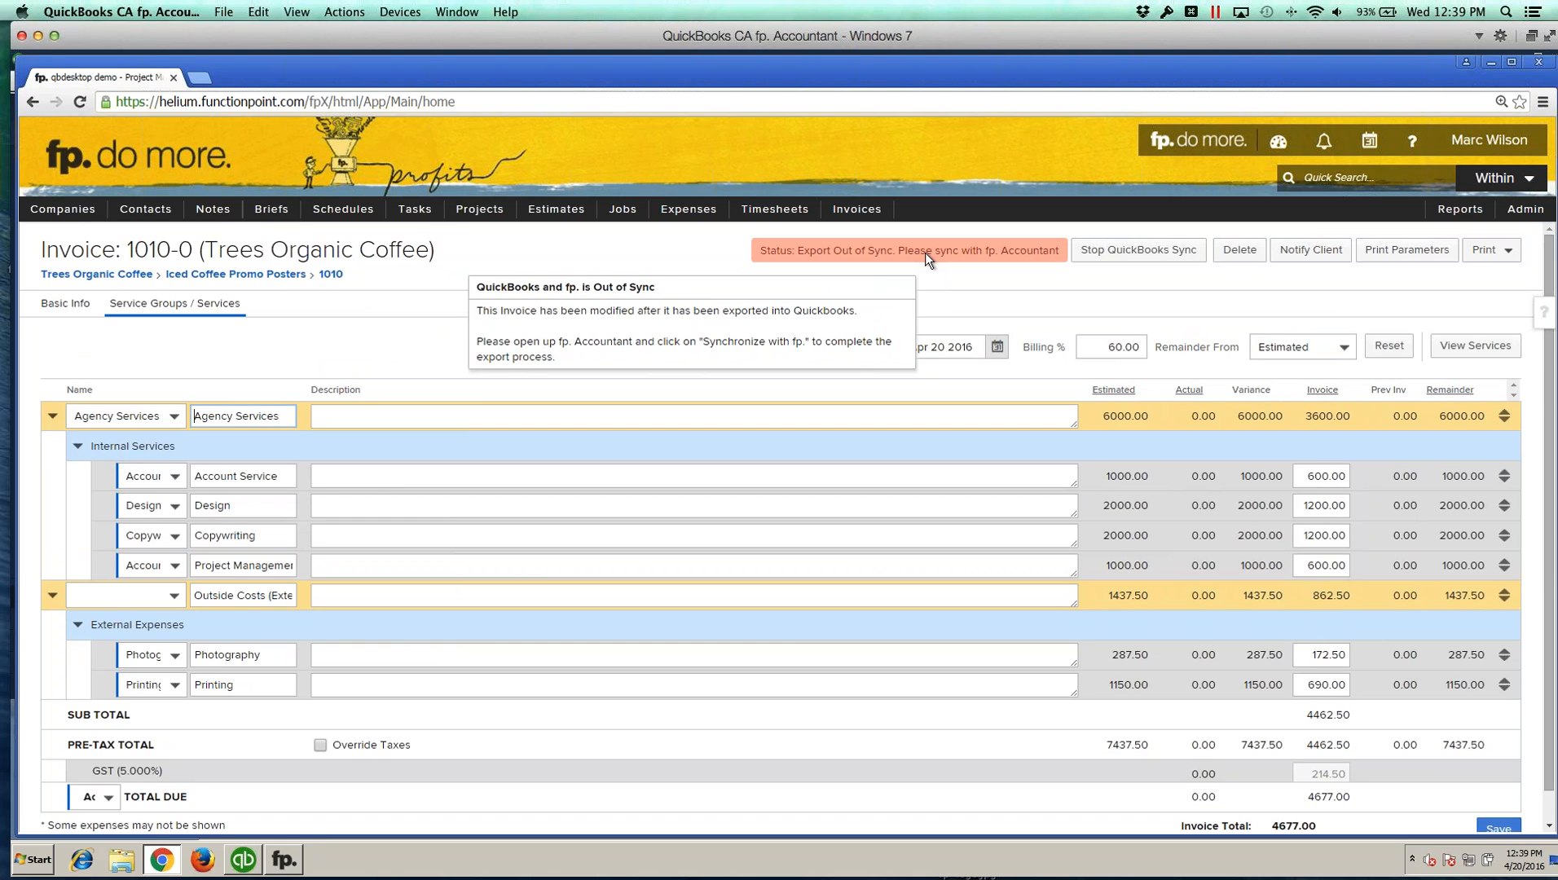
{"action": "left_click", "coordinate": [294, 870]}
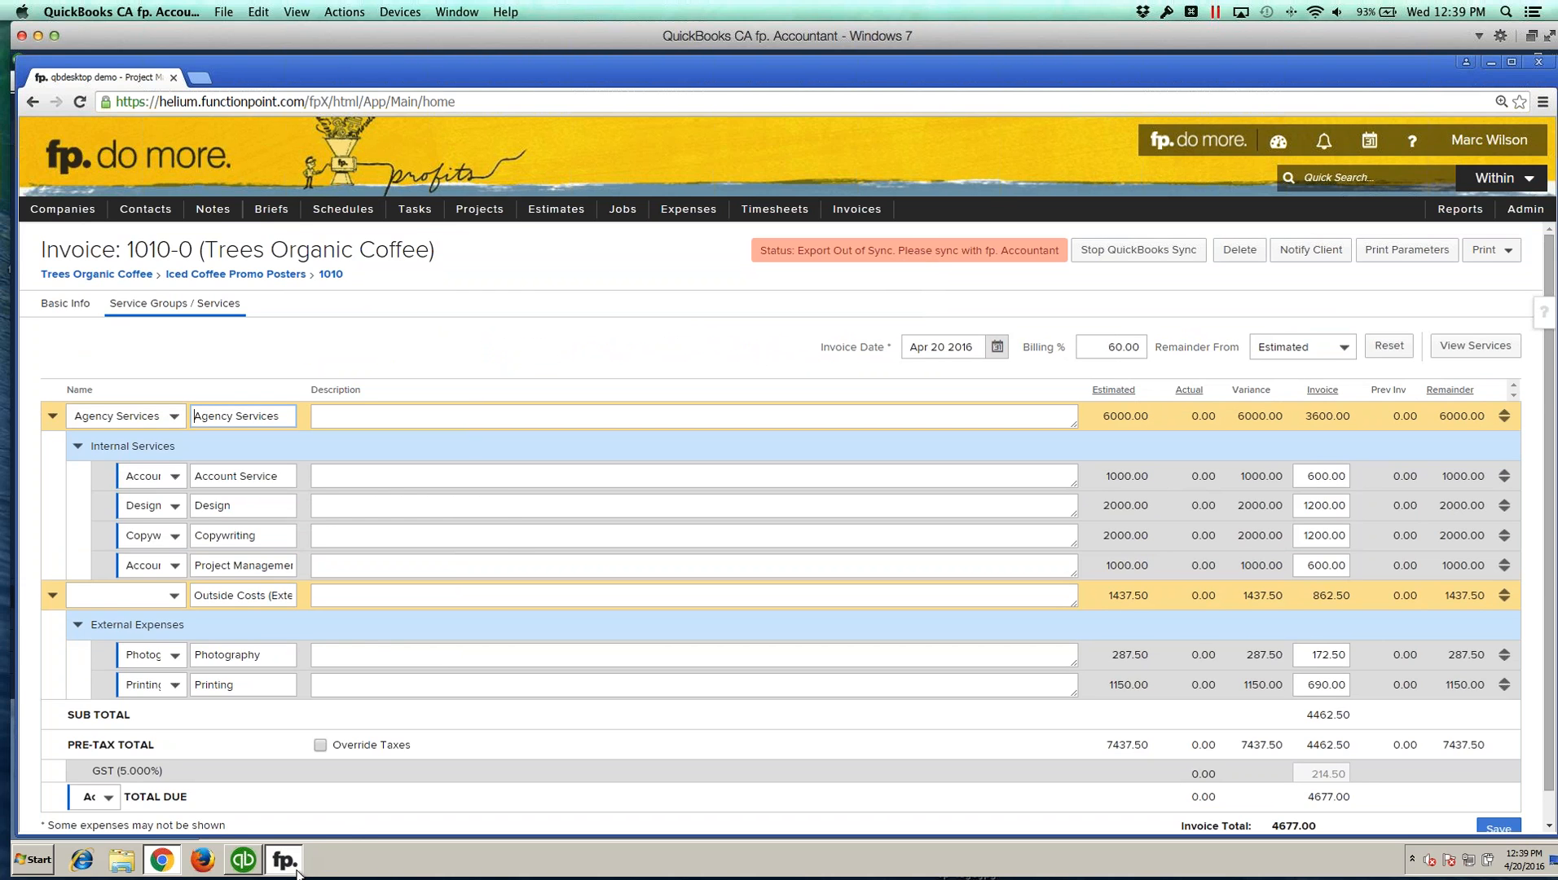
{"action": "left_click", "coordinate": [906, 513]}
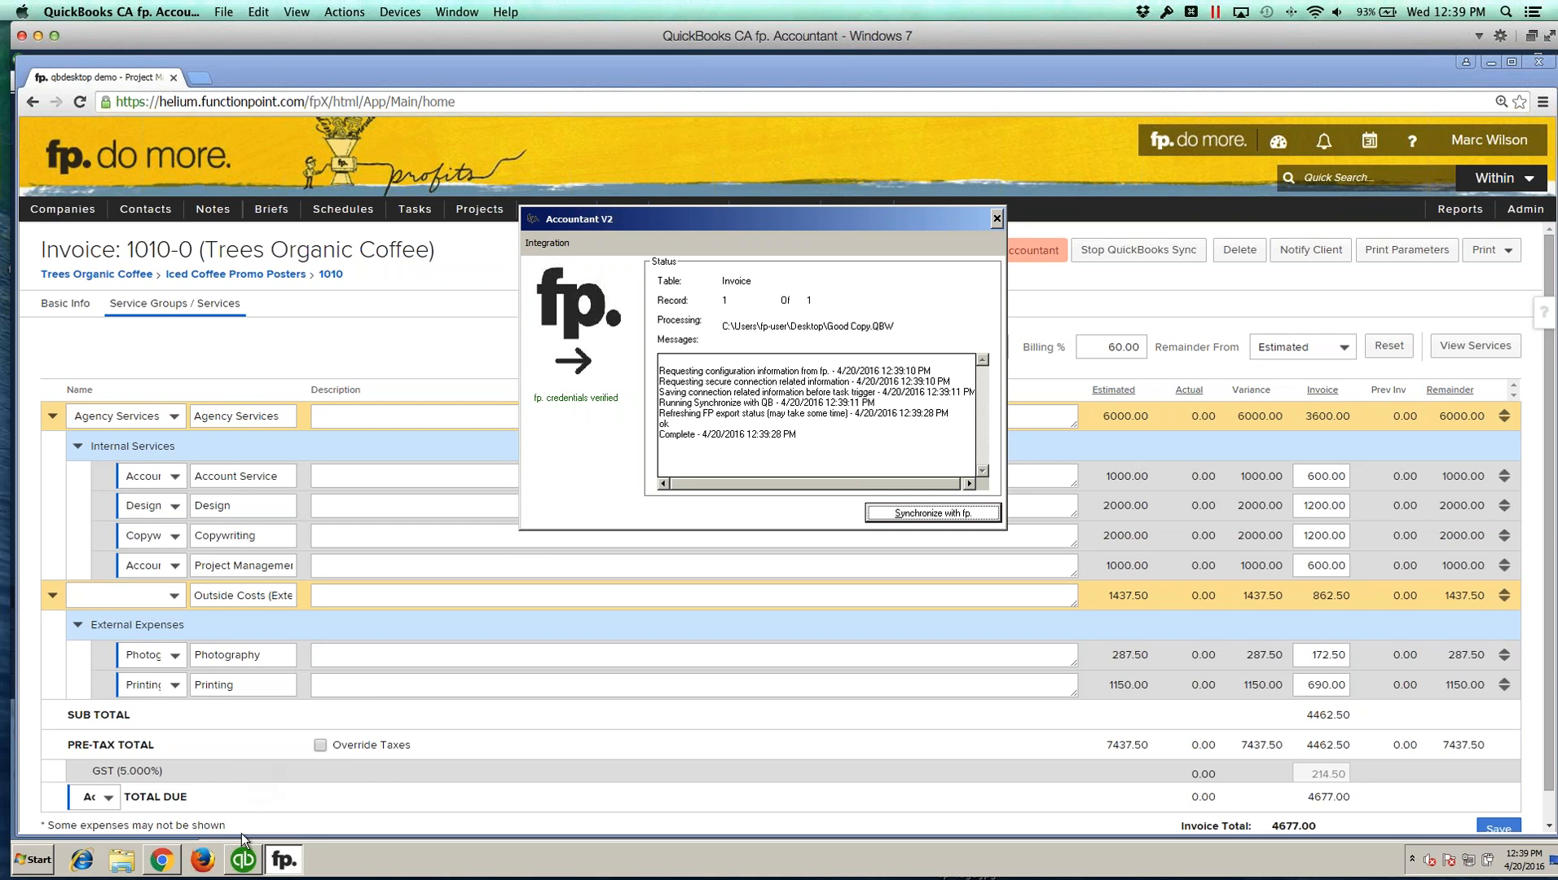
Step: Switch to QuickBooks and select Trees Organic Coffee's invoice 1010-0 in the Customer Centre
{"action": "left_click", "coordinate": [242, 859]}
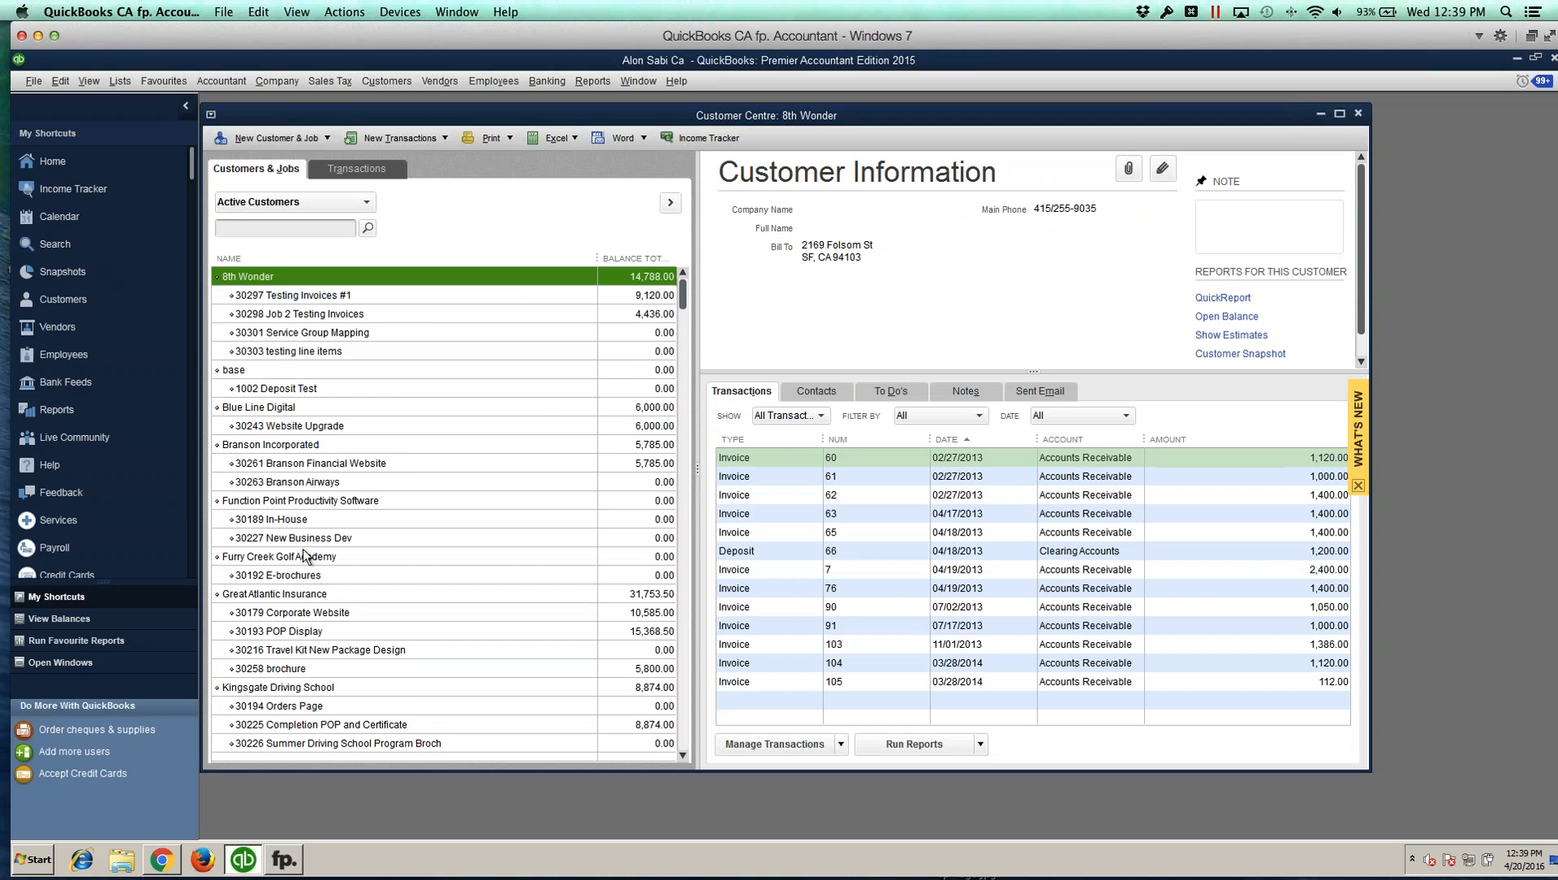
{"action": "scroll", "coordinate": [303, 556], "scroll_direction": "down", "scroll_amount": 5}
{"action": "left_click", "coordinate": [266, 632]}
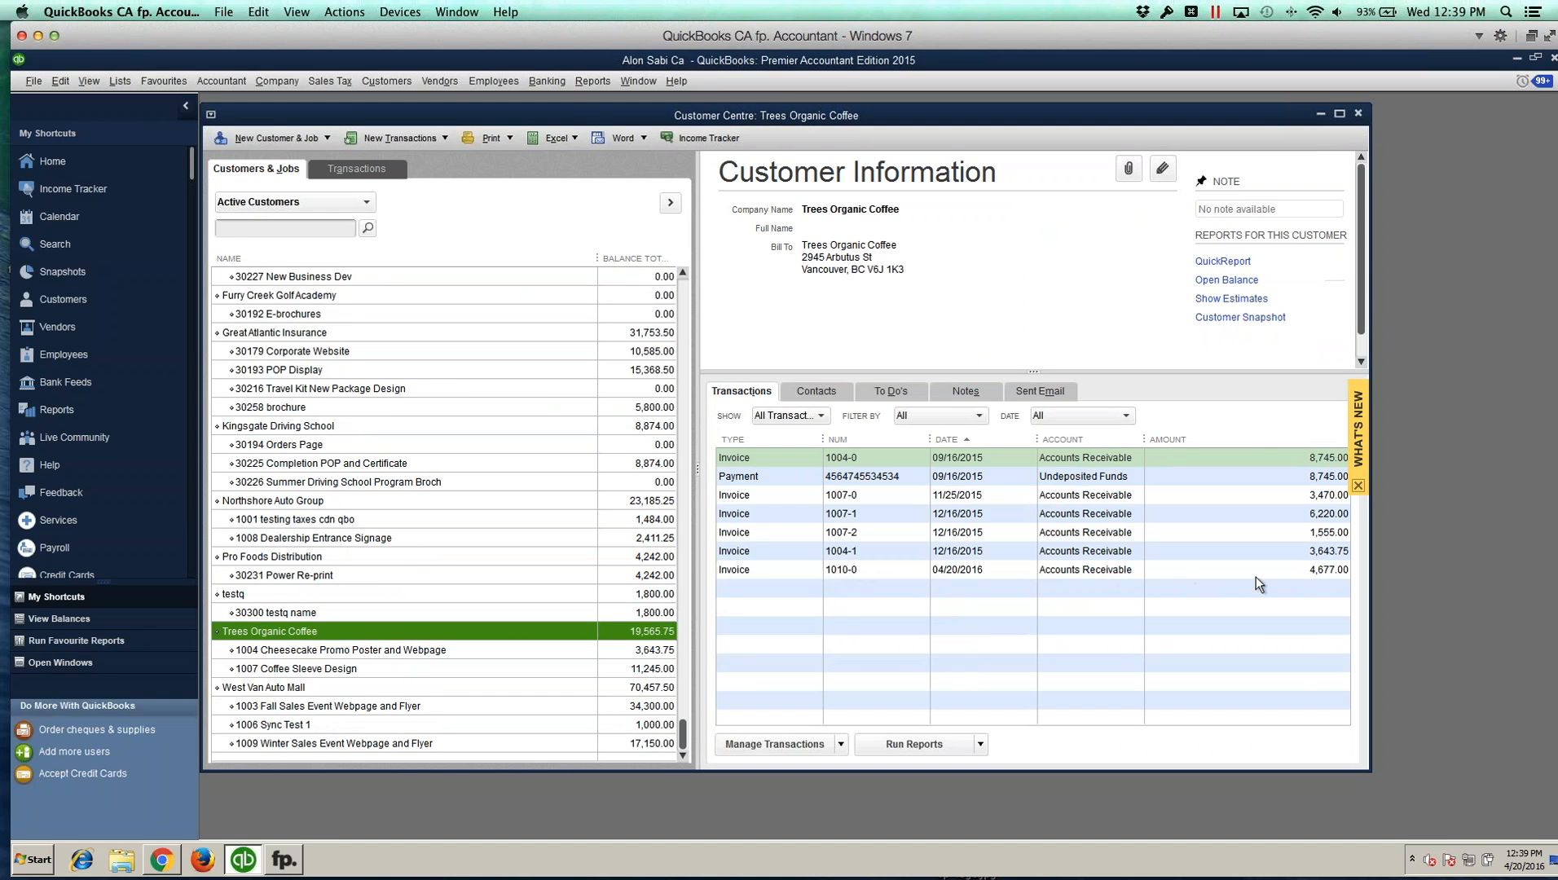
{"action": "double_click", "coordinate": [906, 569]}
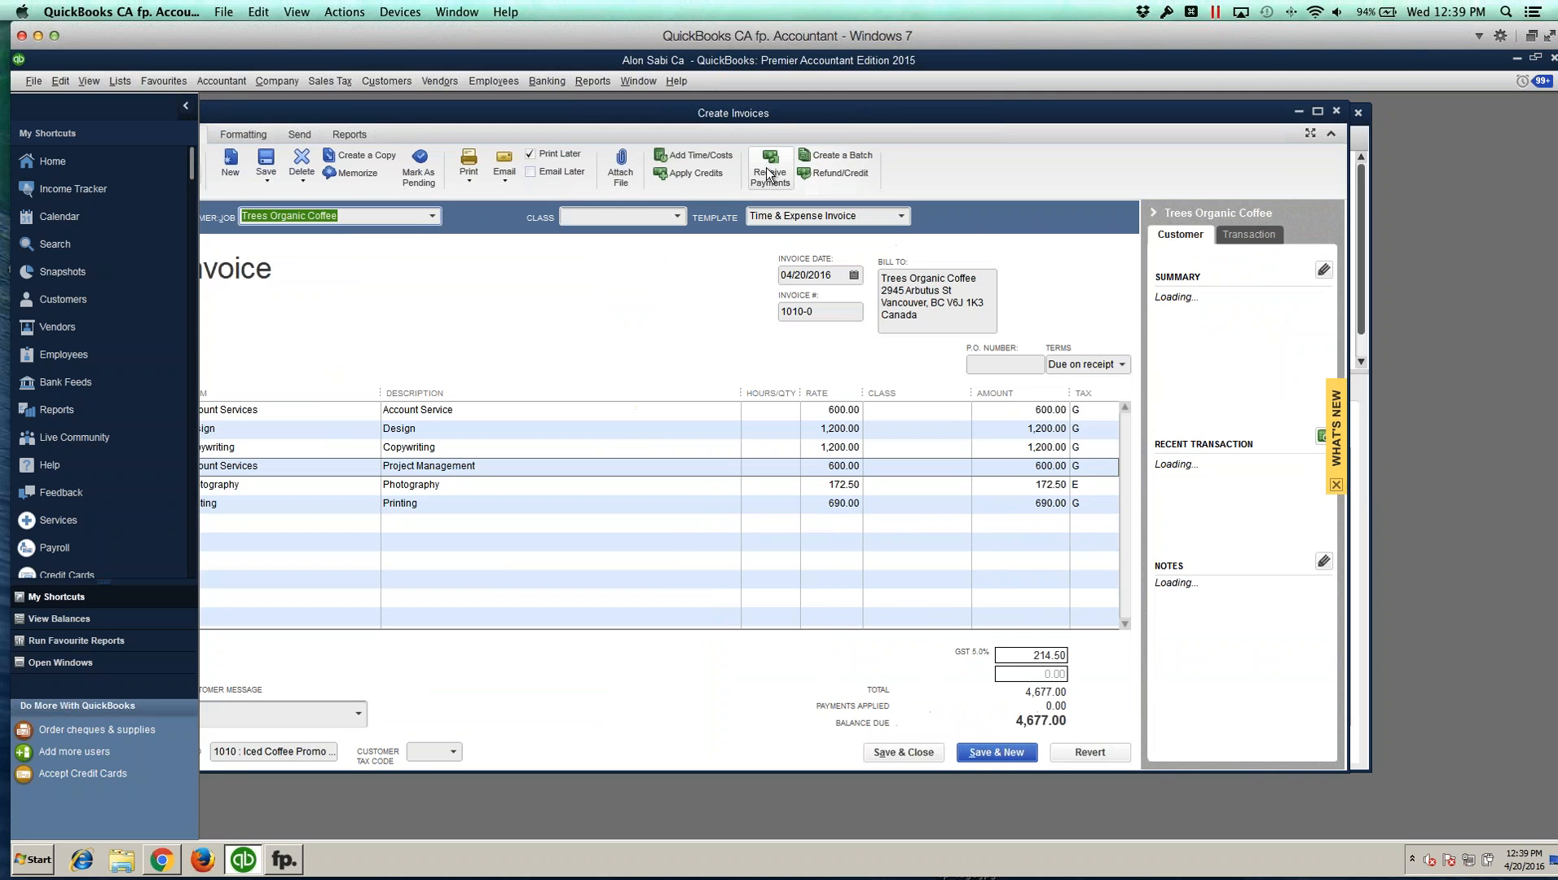
Step: Receive a cheque payment against invoice 1010-0, entering the cheque number, then save and close the payment and invoice
{"action": "left_click", "coordinate": [769, 172]}
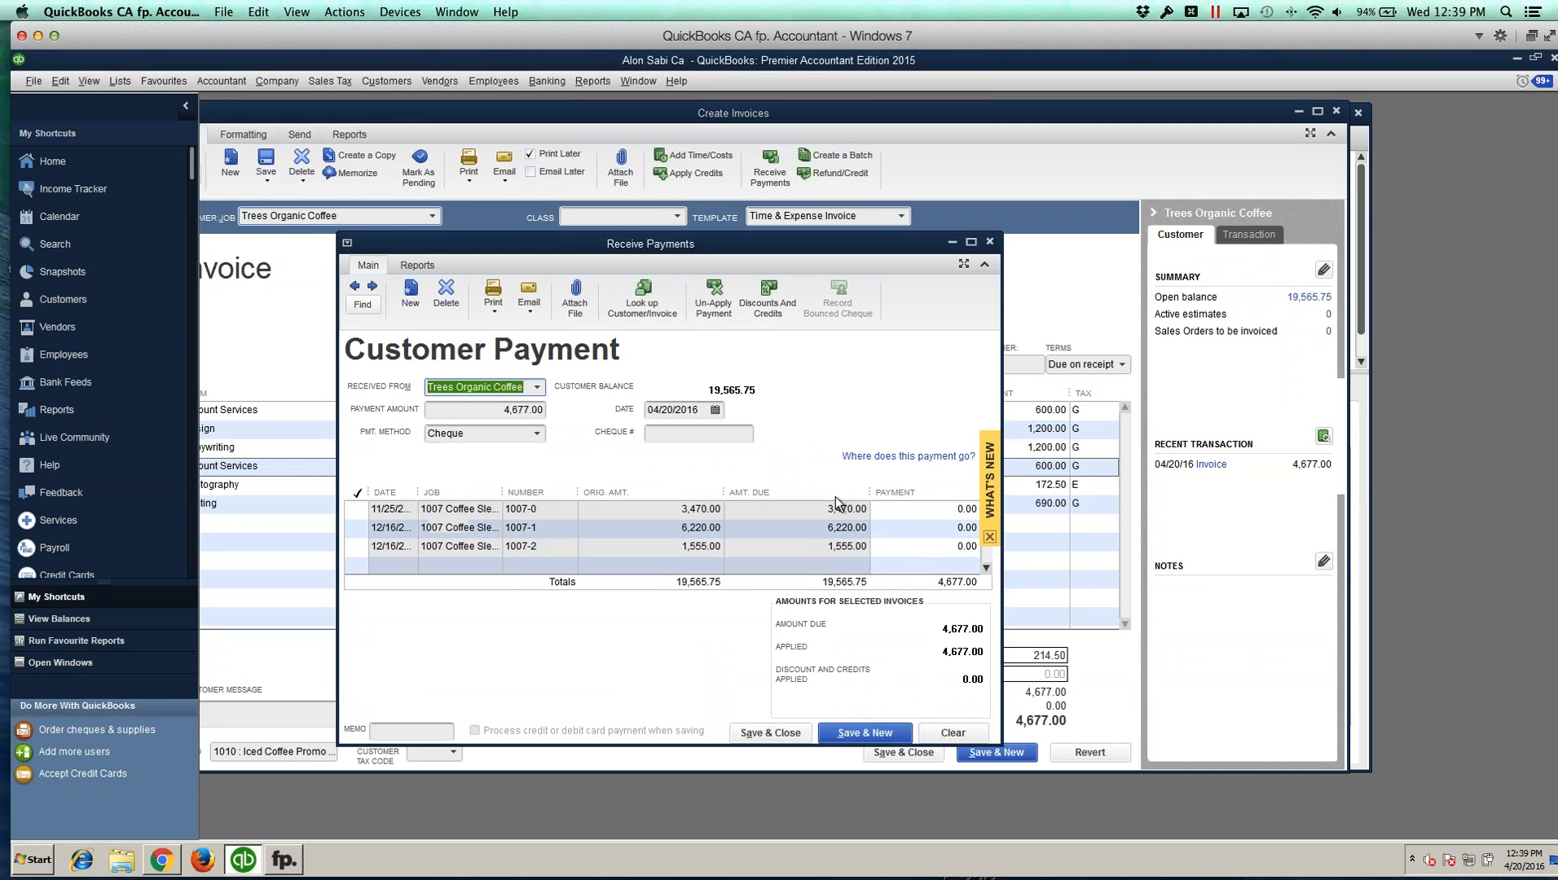
{"action": "left_click", "coordinate": [681, 435]}
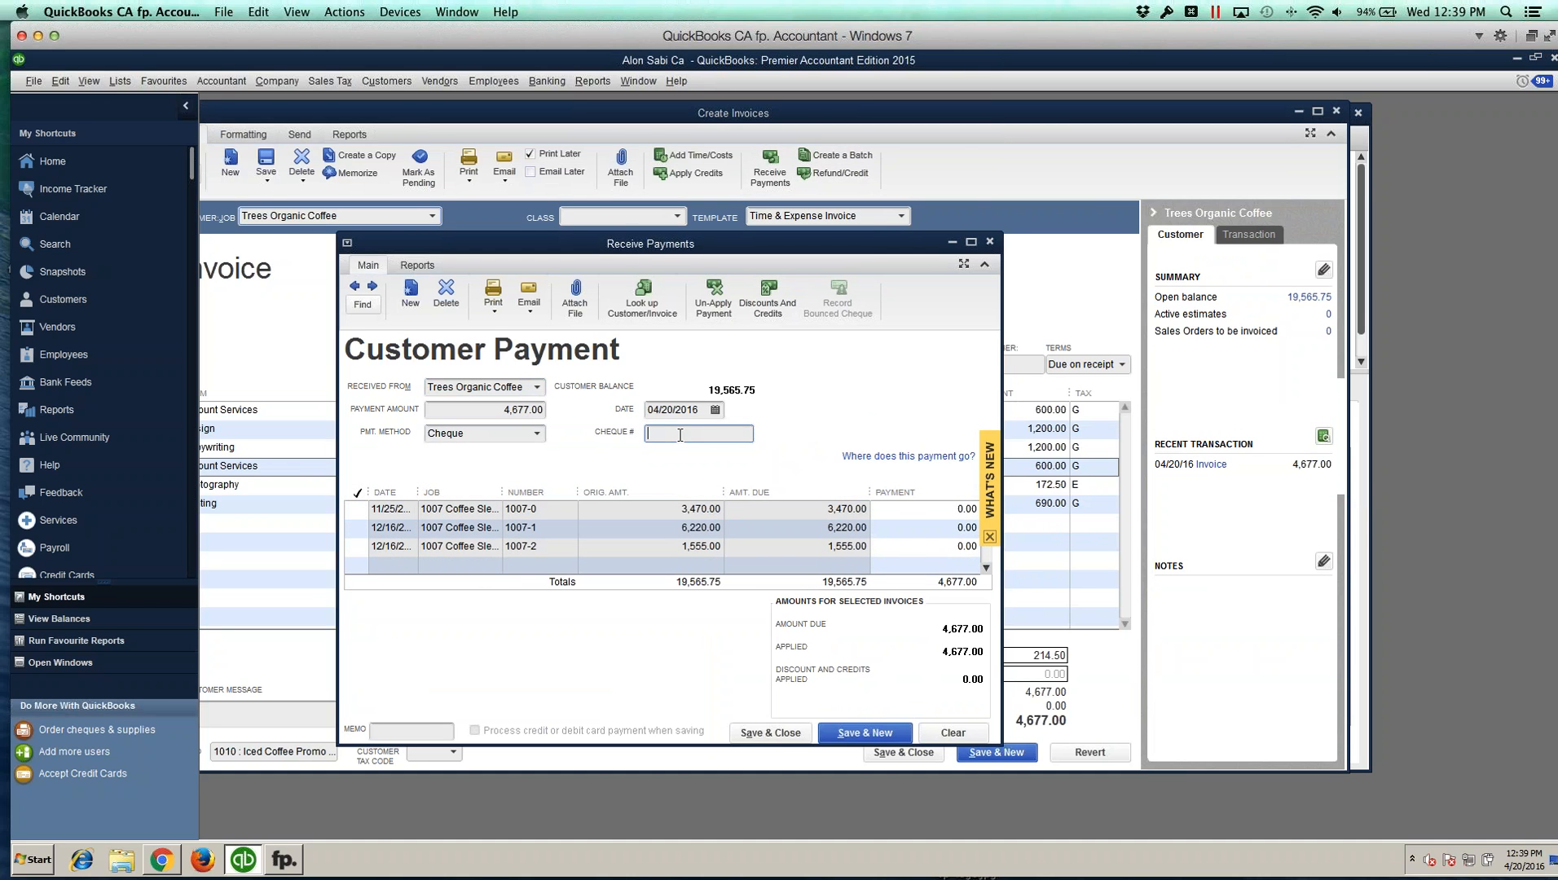
{"action": "type", "text": "87387493983"}
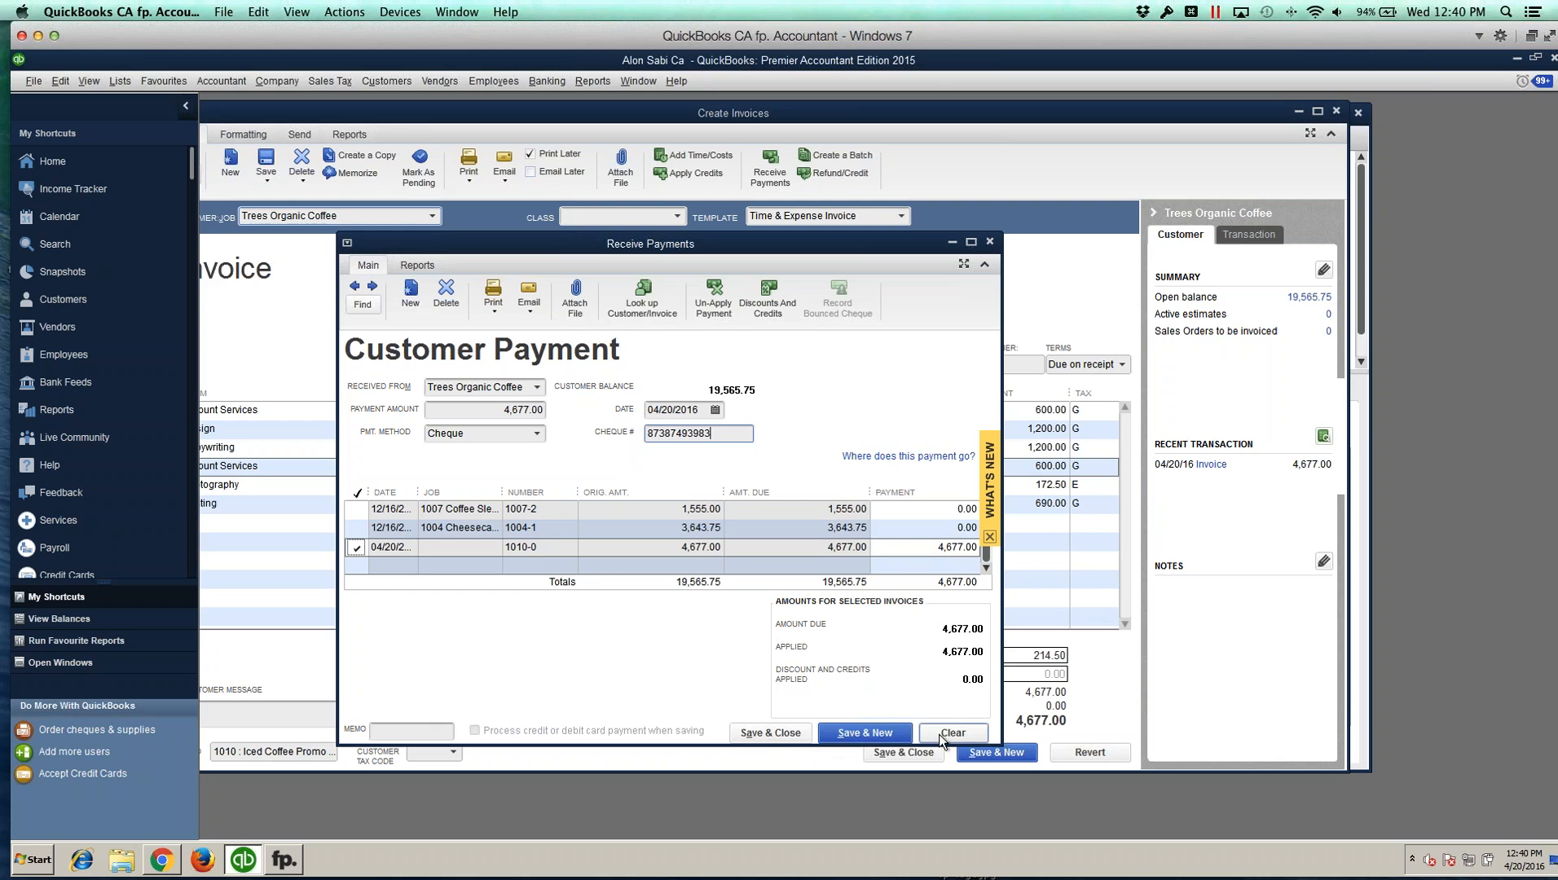
{"action": "left_click", "coordinate": [759, 733]}
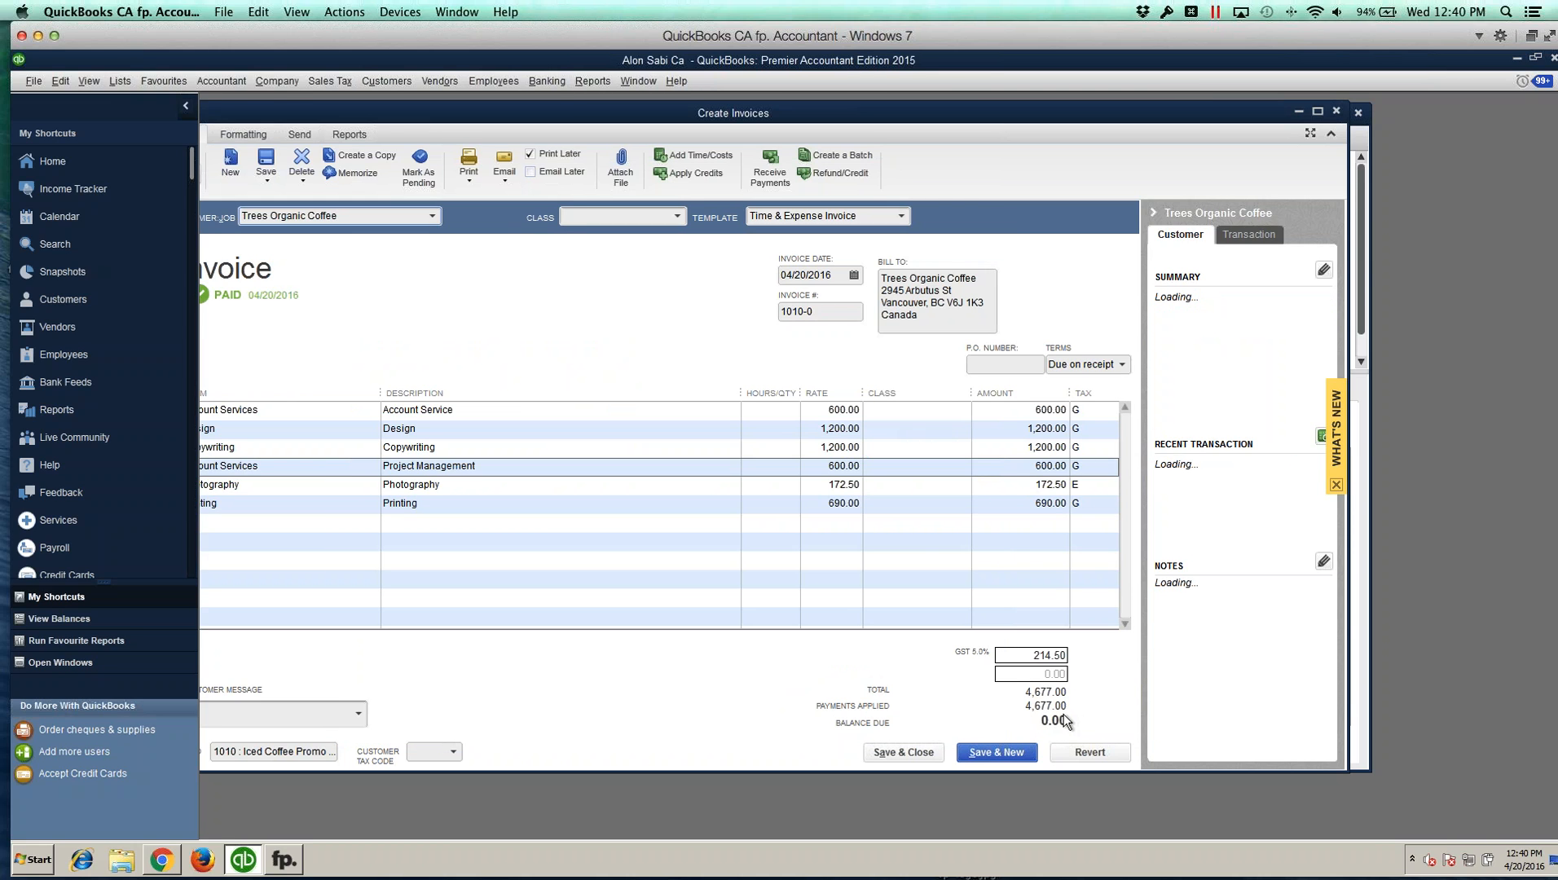
{"action": "left_click", "coordinate": [919, 748]}
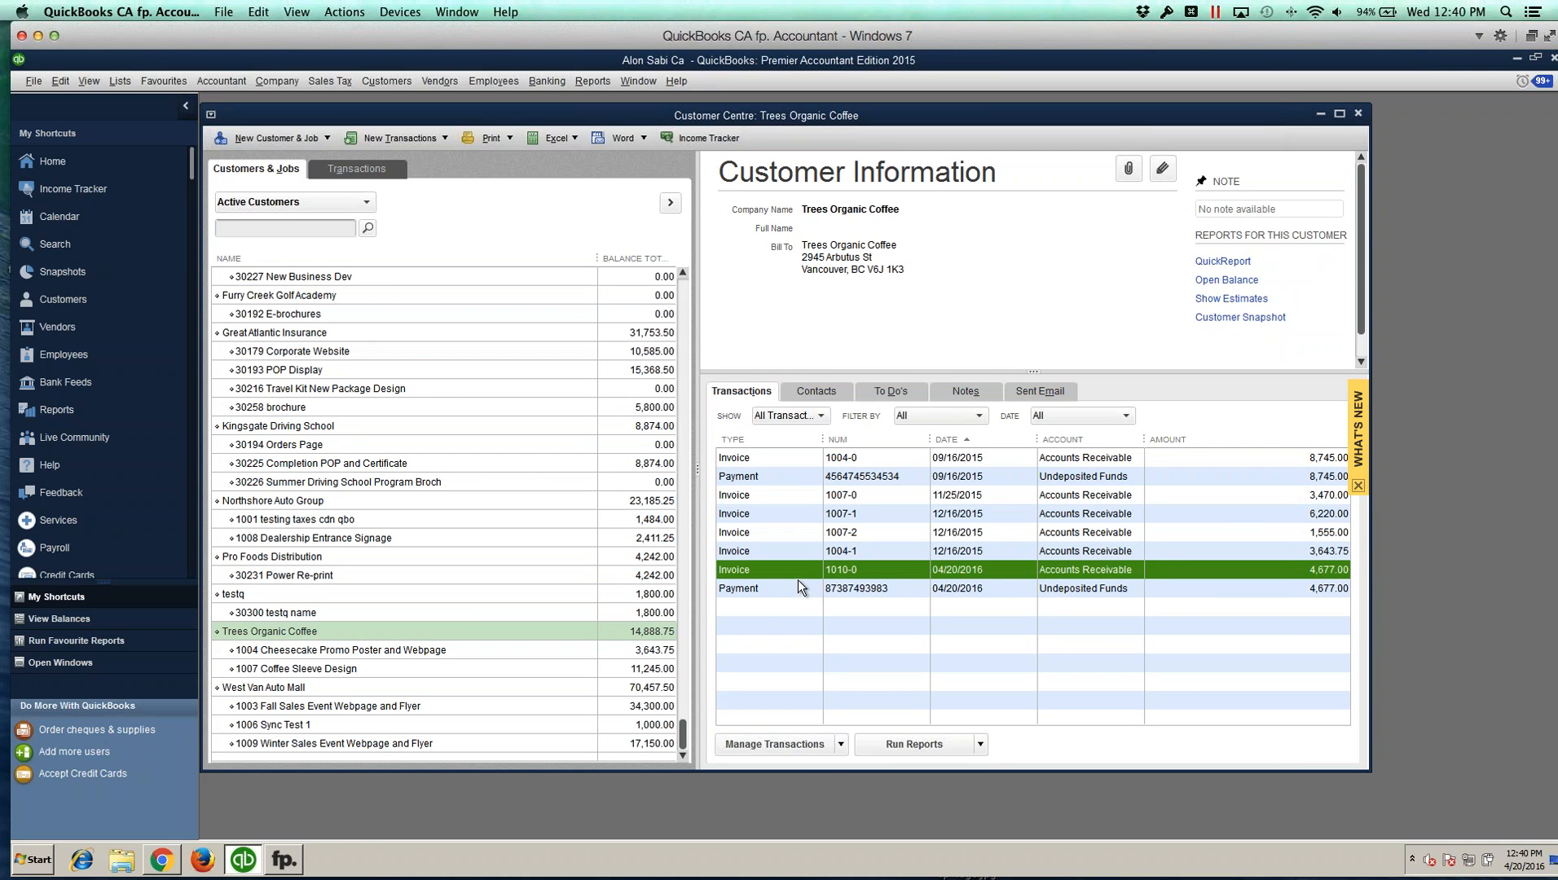
Step: Switch to fp. Accountant V2 and run Synchronize with fp. again
{"action": "left_click", "coordinate": [295, 860]}
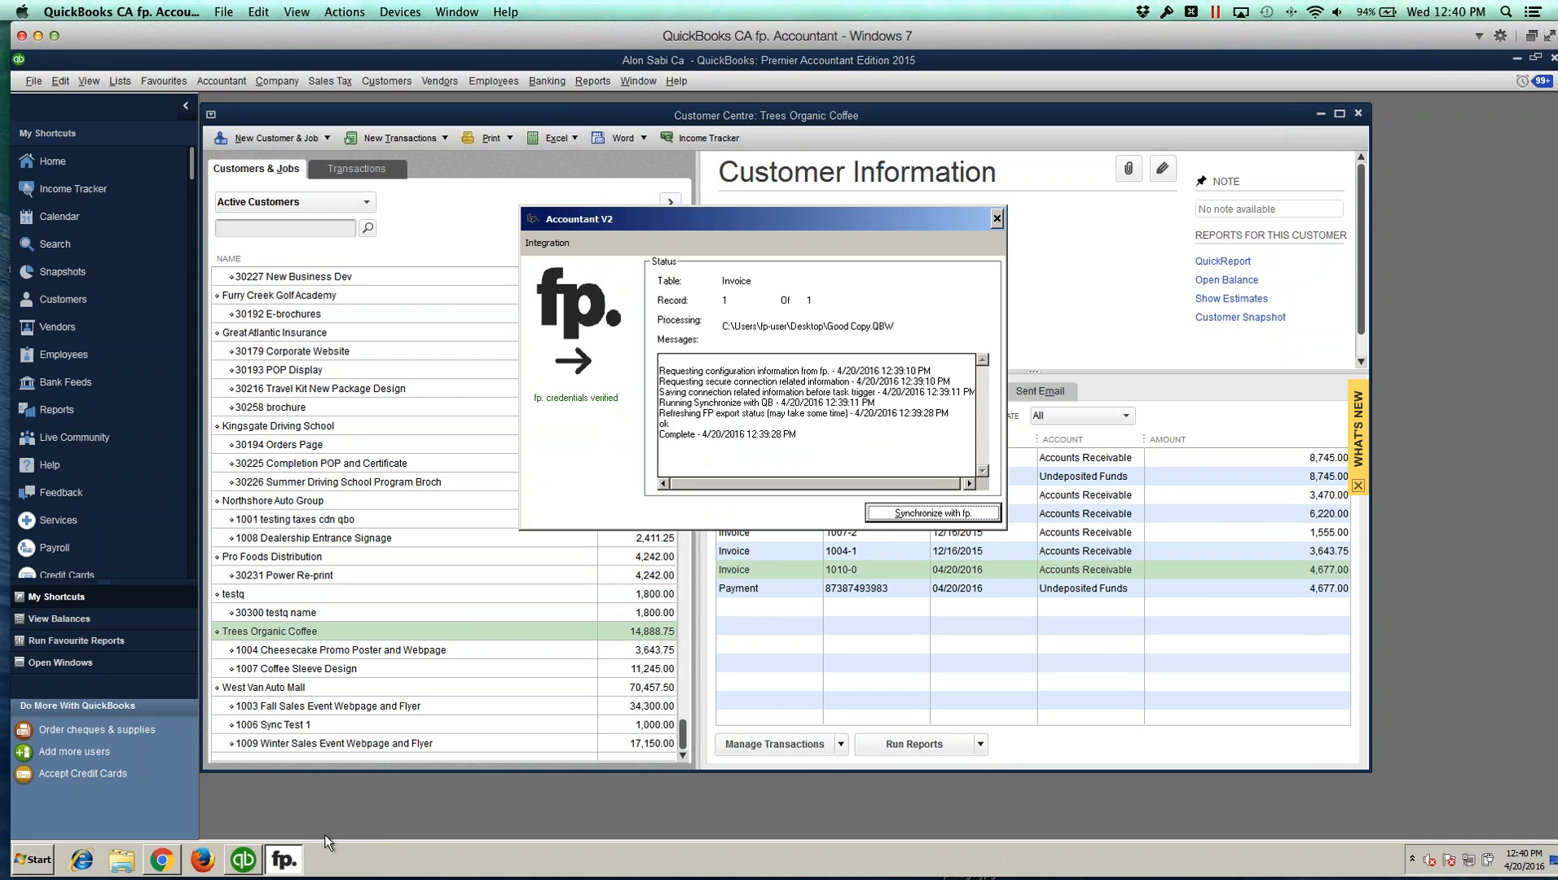
{"action": "left_click", "coordinate": [953, 513]}
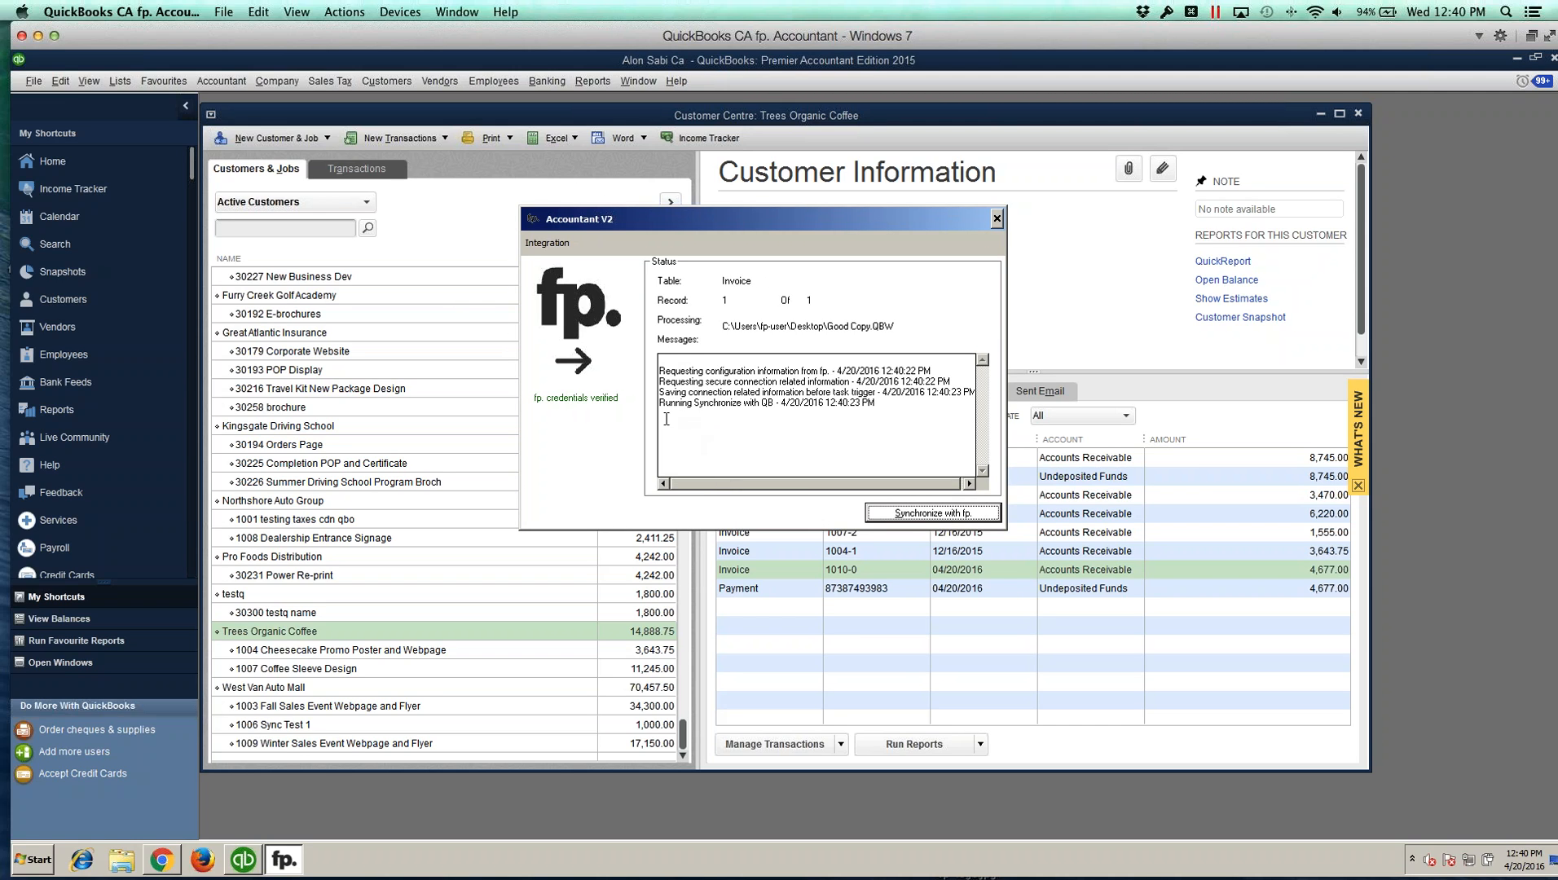
Step: Reopen invoice 1010-0 in FunctionPoint, then view job 1010's invoice list to check its payment status
{"action": "left_click", "coordinate": [149, 864]}
{"action": "mouse_move", "coordinate": [861, 213]}
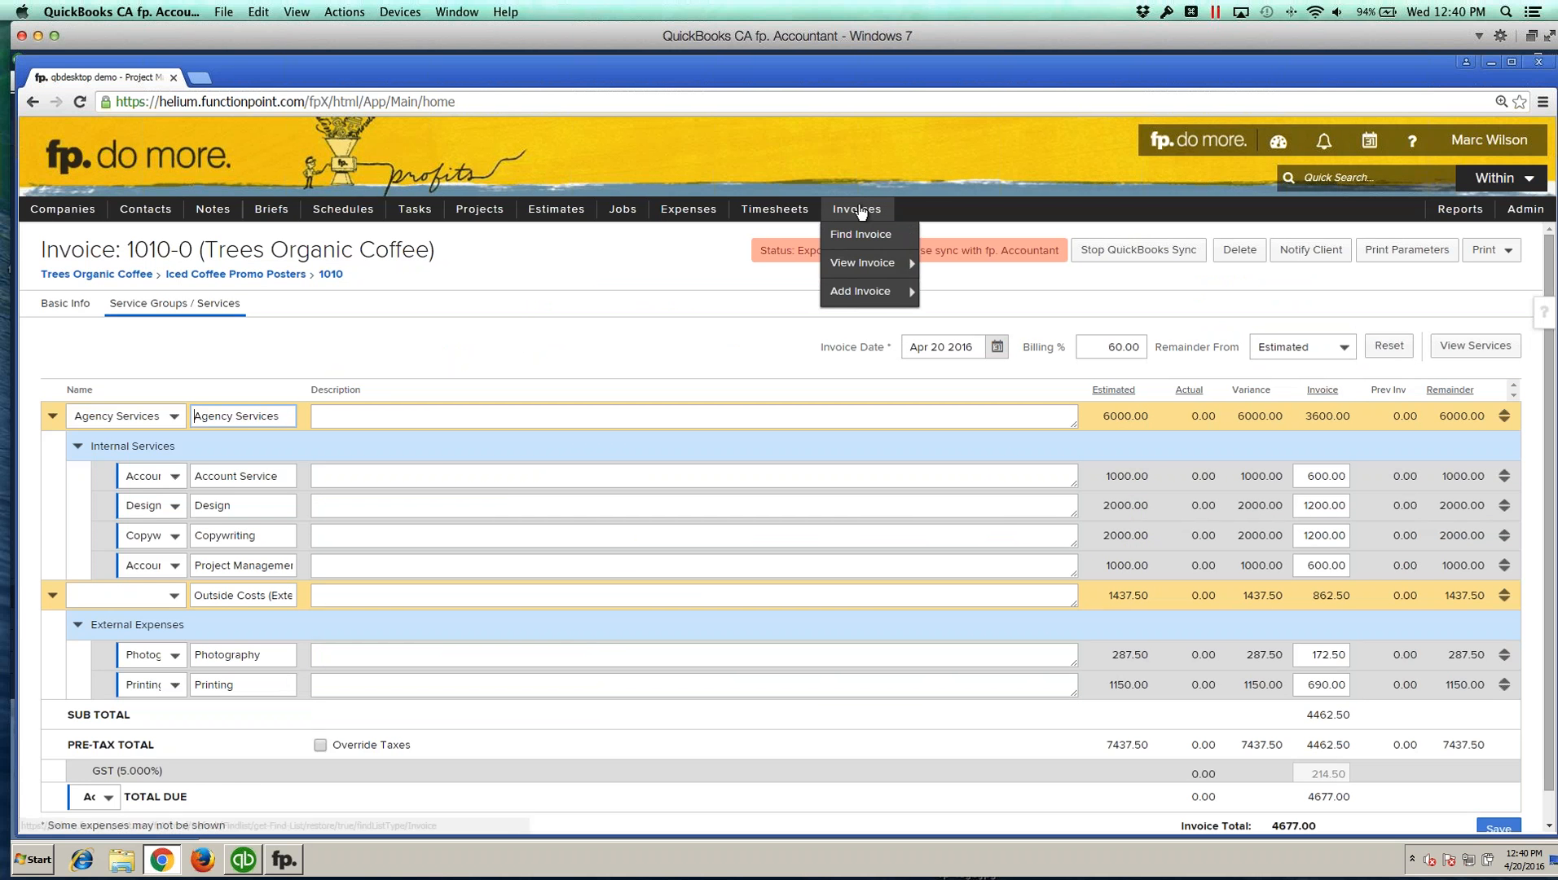
{"action": "mouse_move", "coordinate": [852, 271]}
{"action": "left_click", "coordinate": [958, 274]}
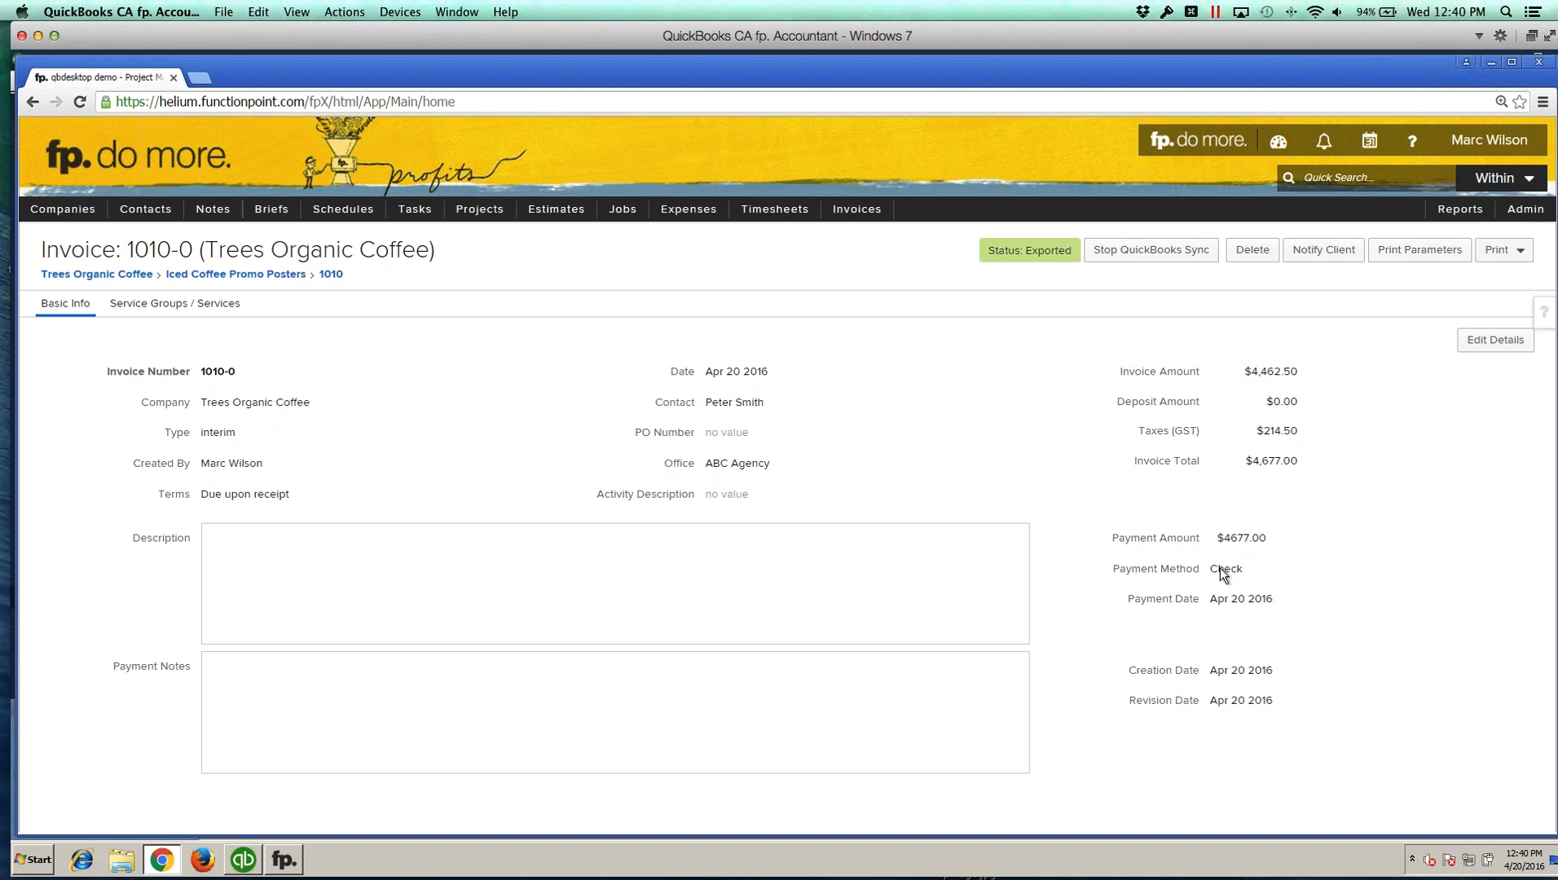
{"action": "left_click", "coordinate": [236, 275]}
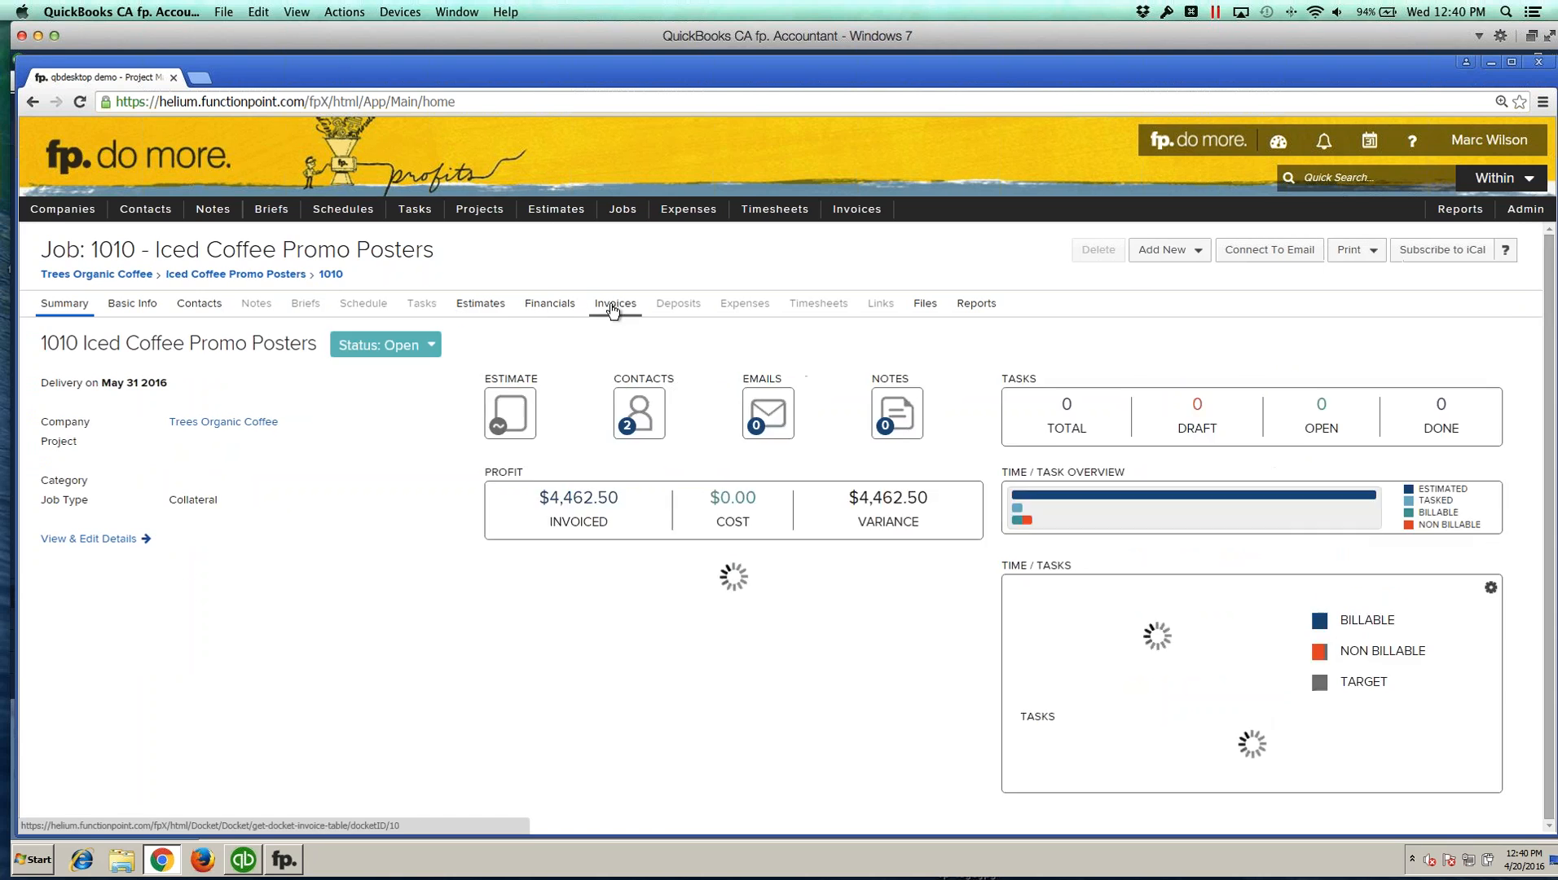
{"action": "left_click", "coordinate": [616, 303]}
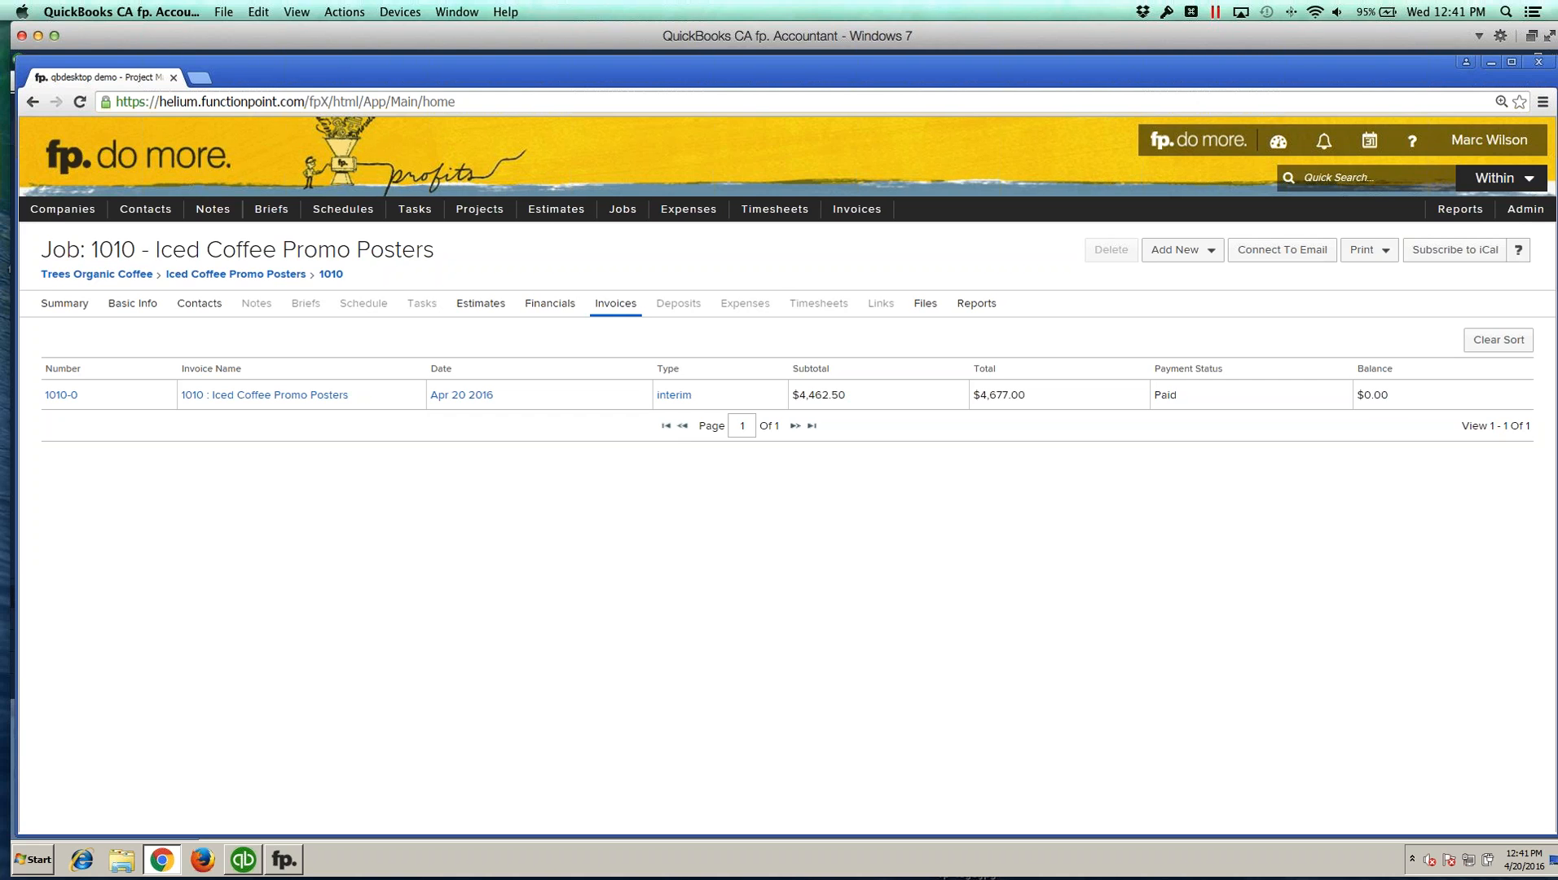
Step: In the QuickBooks Online integration setup, map the Administrative internal service to Account Services (Income) and save
{"action": "left_click_drag", "start_coordinate": [1557, 43], "coordinate": [585, 27]}
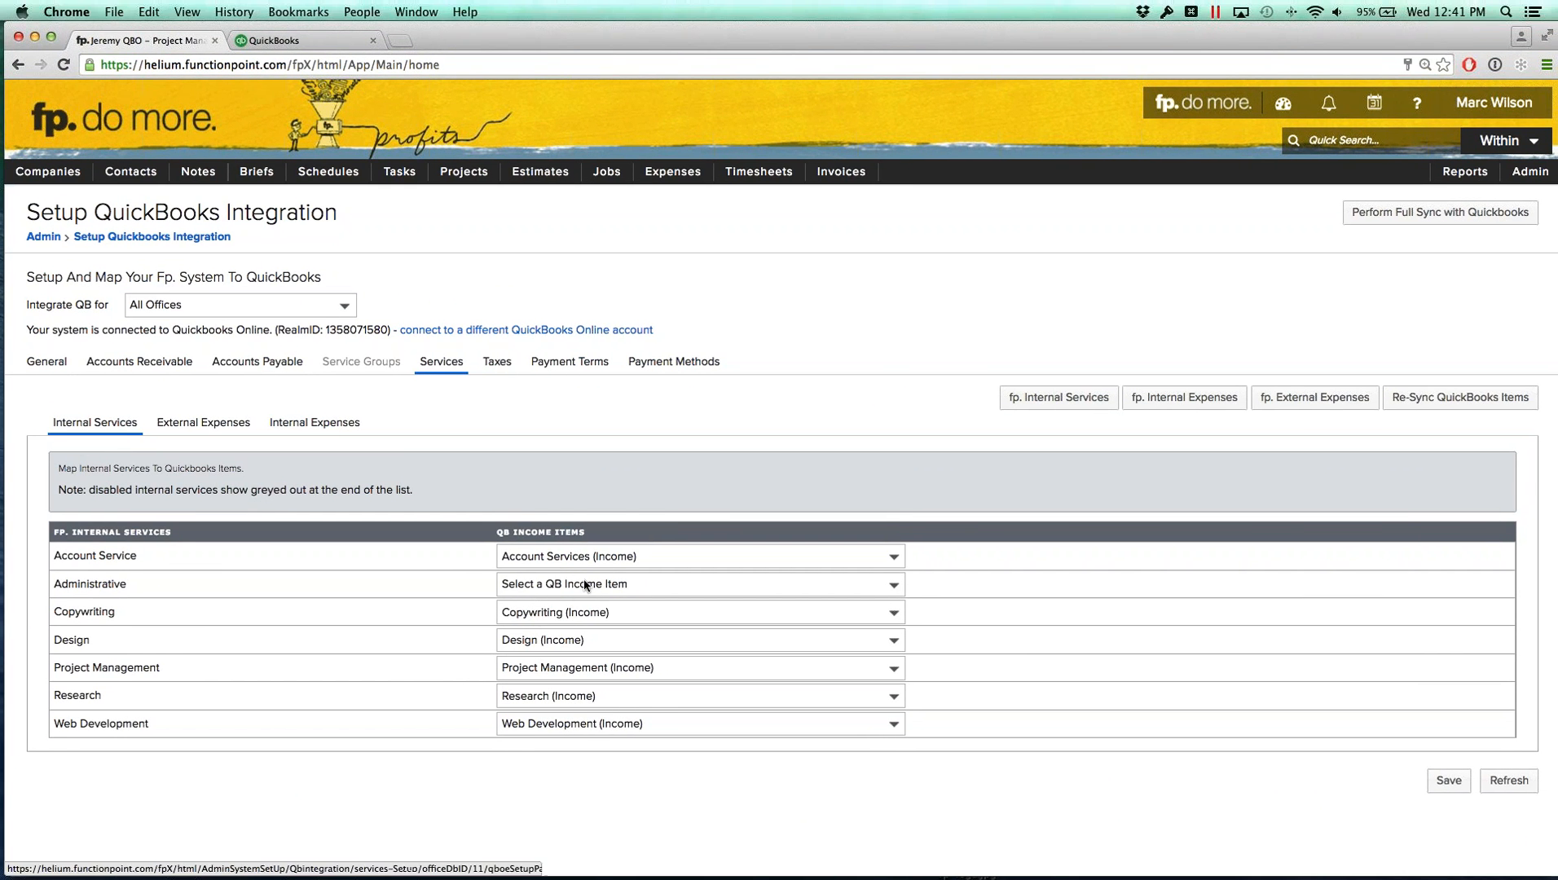
{"action": "left_click", "coordinate": [590, 585]}
{"action": "left_click", "coordinate": [494, 599]}
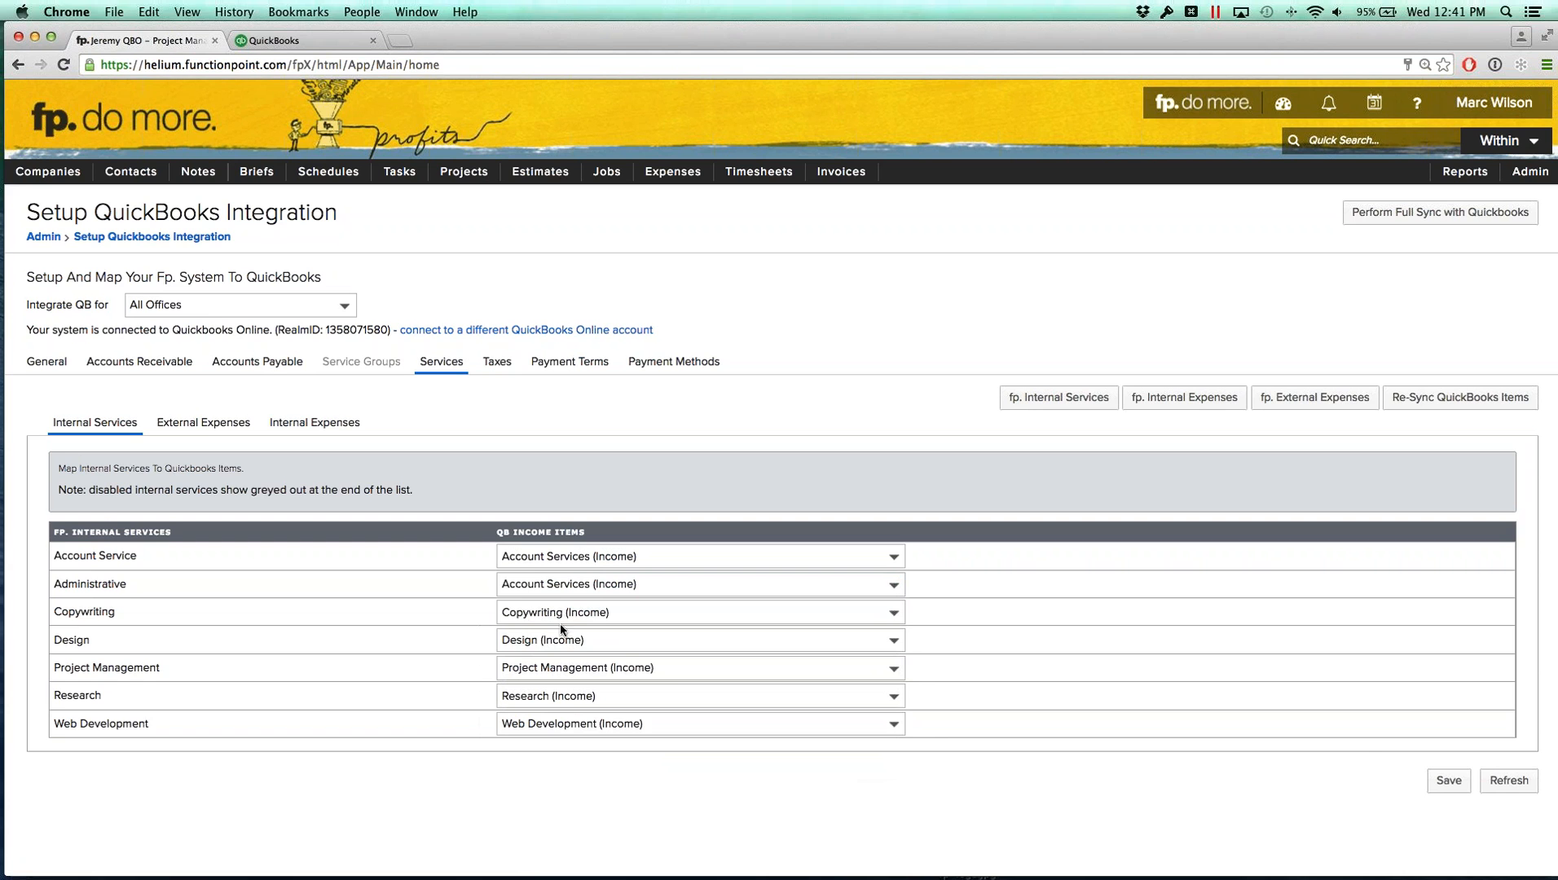
{"action": "left_click", "coordinate": [1449, 780]}
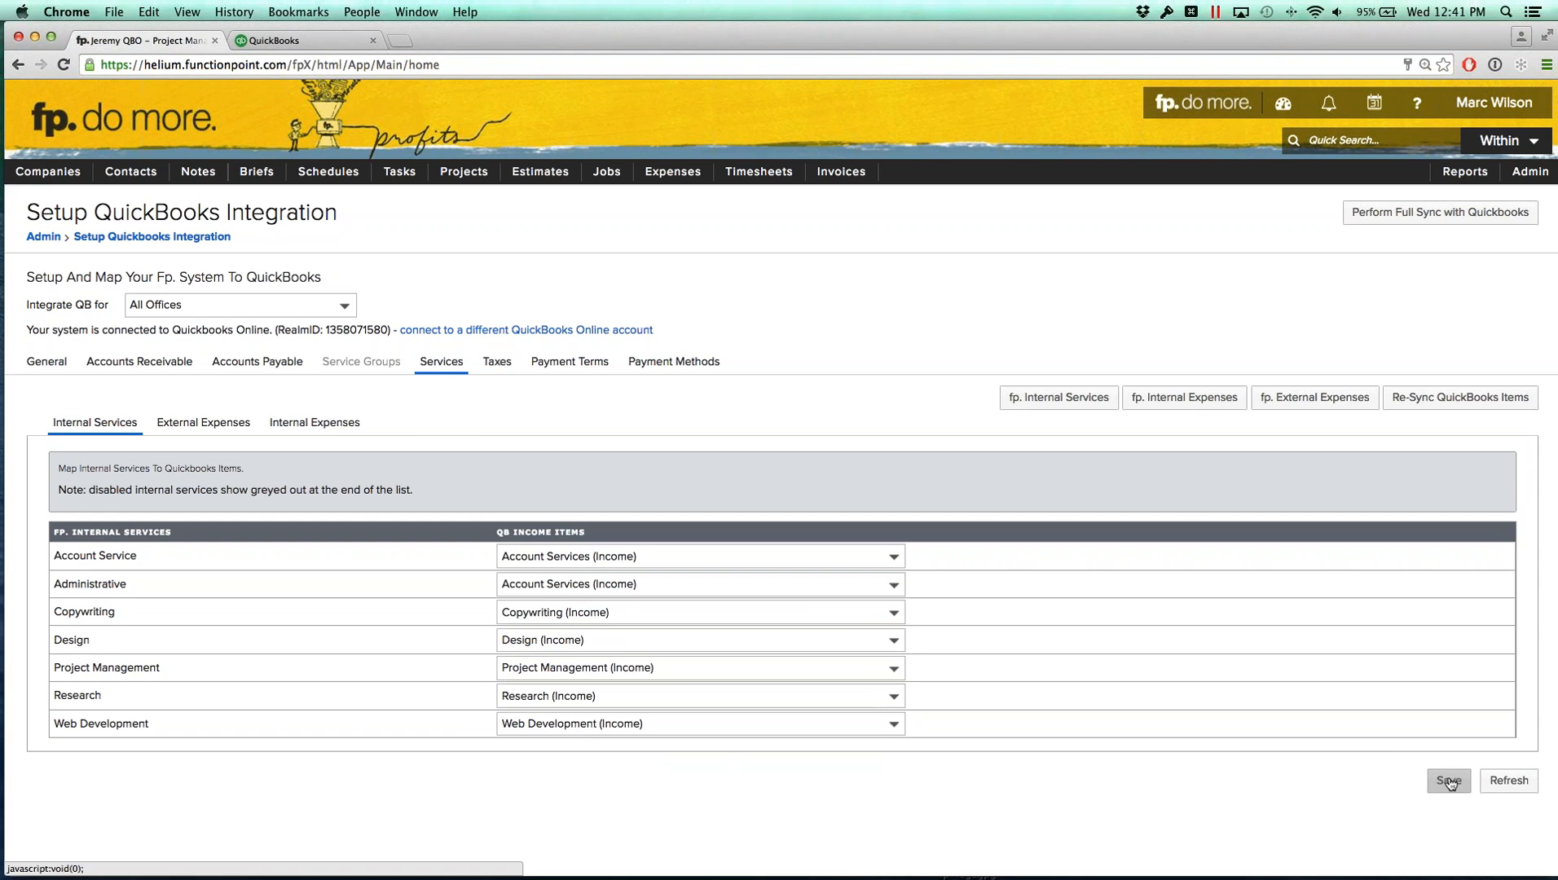
Step: Save the Accounts Receivable and Accounts Payable account mappings in the QuickBooks integration setup
{"action": "left_click", "coordinate": [1516, 589]}
{"action": "left_click", "coordinate": [140, 365]}
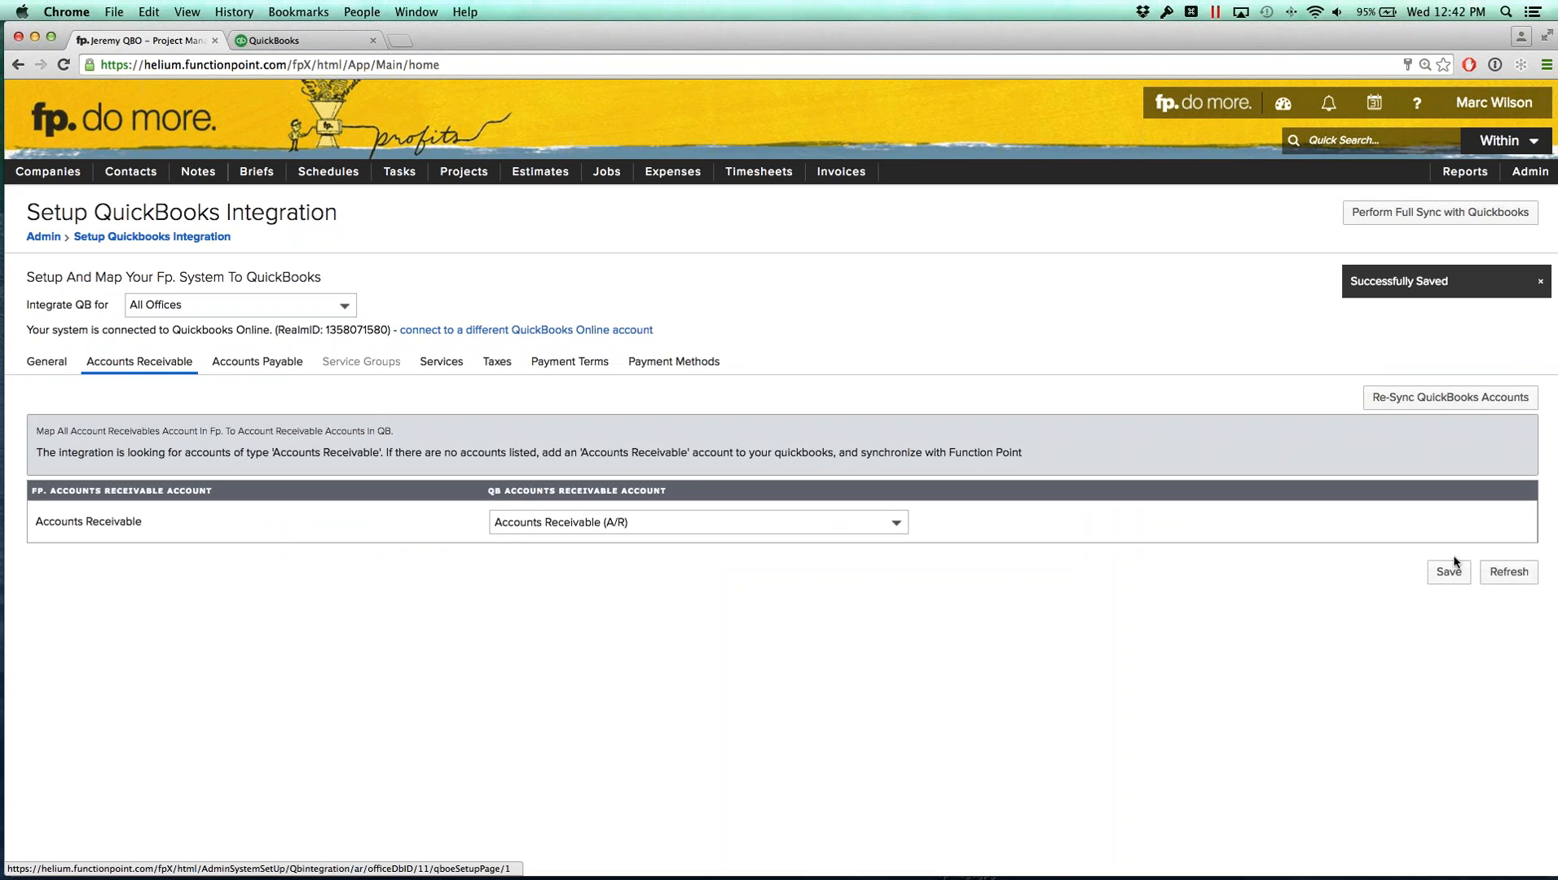
{"action": "left_click", "coordinate": [1449, 571]}
{"action": "left_click", "coordinate": [236, 365]}
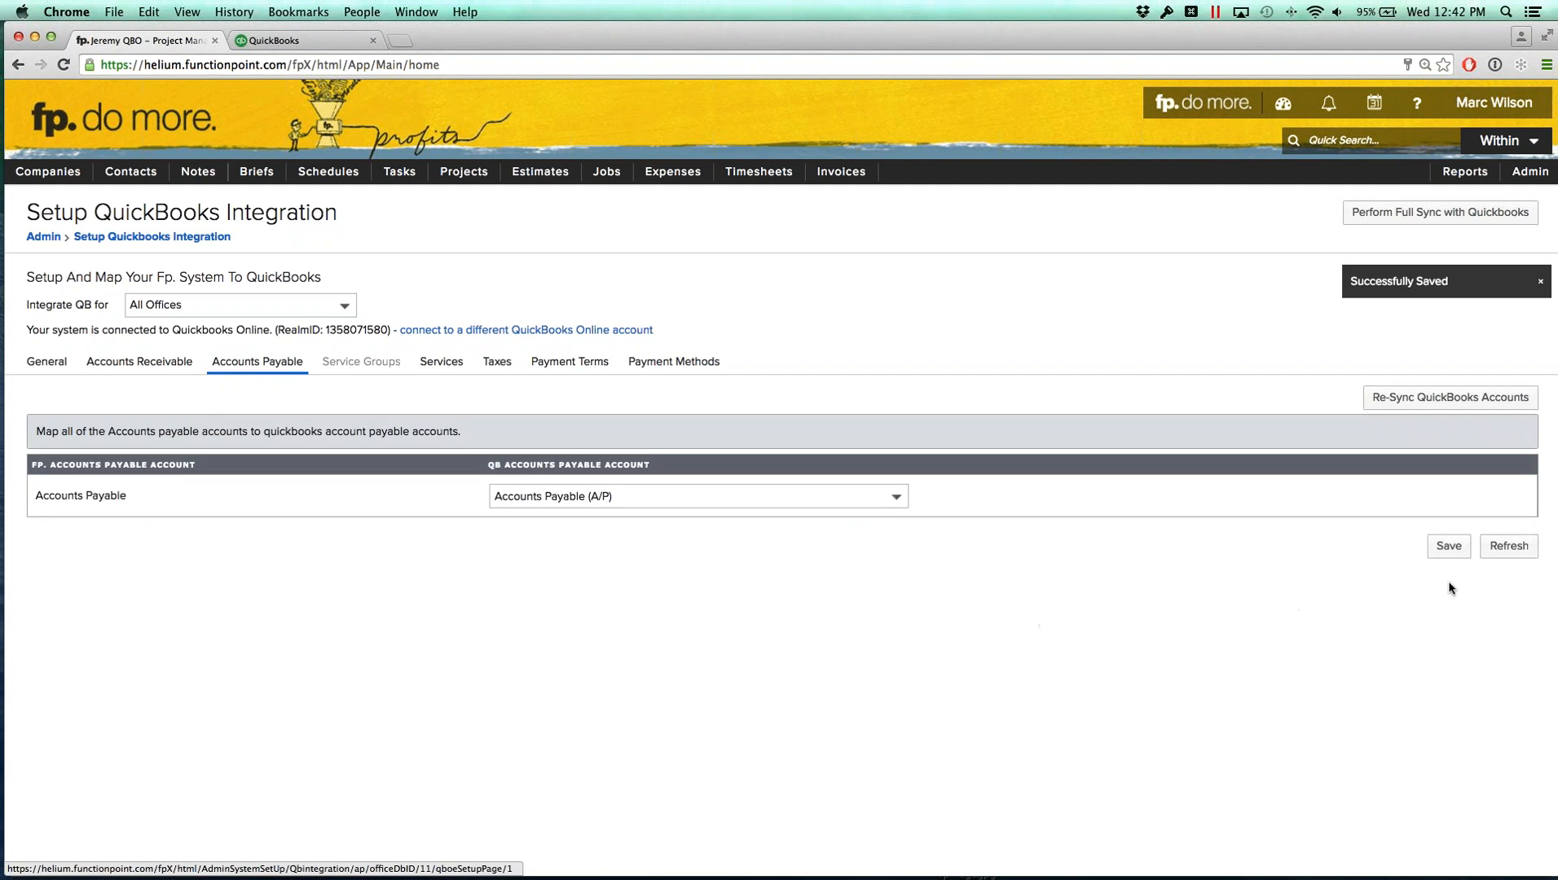
{"action": "left_click", "coordinate": [1450, 545]}
Step: Save the item mappings for internal expenses, external expenses and internal services
{"action": "left_click", "coordinate": [441, 361]}
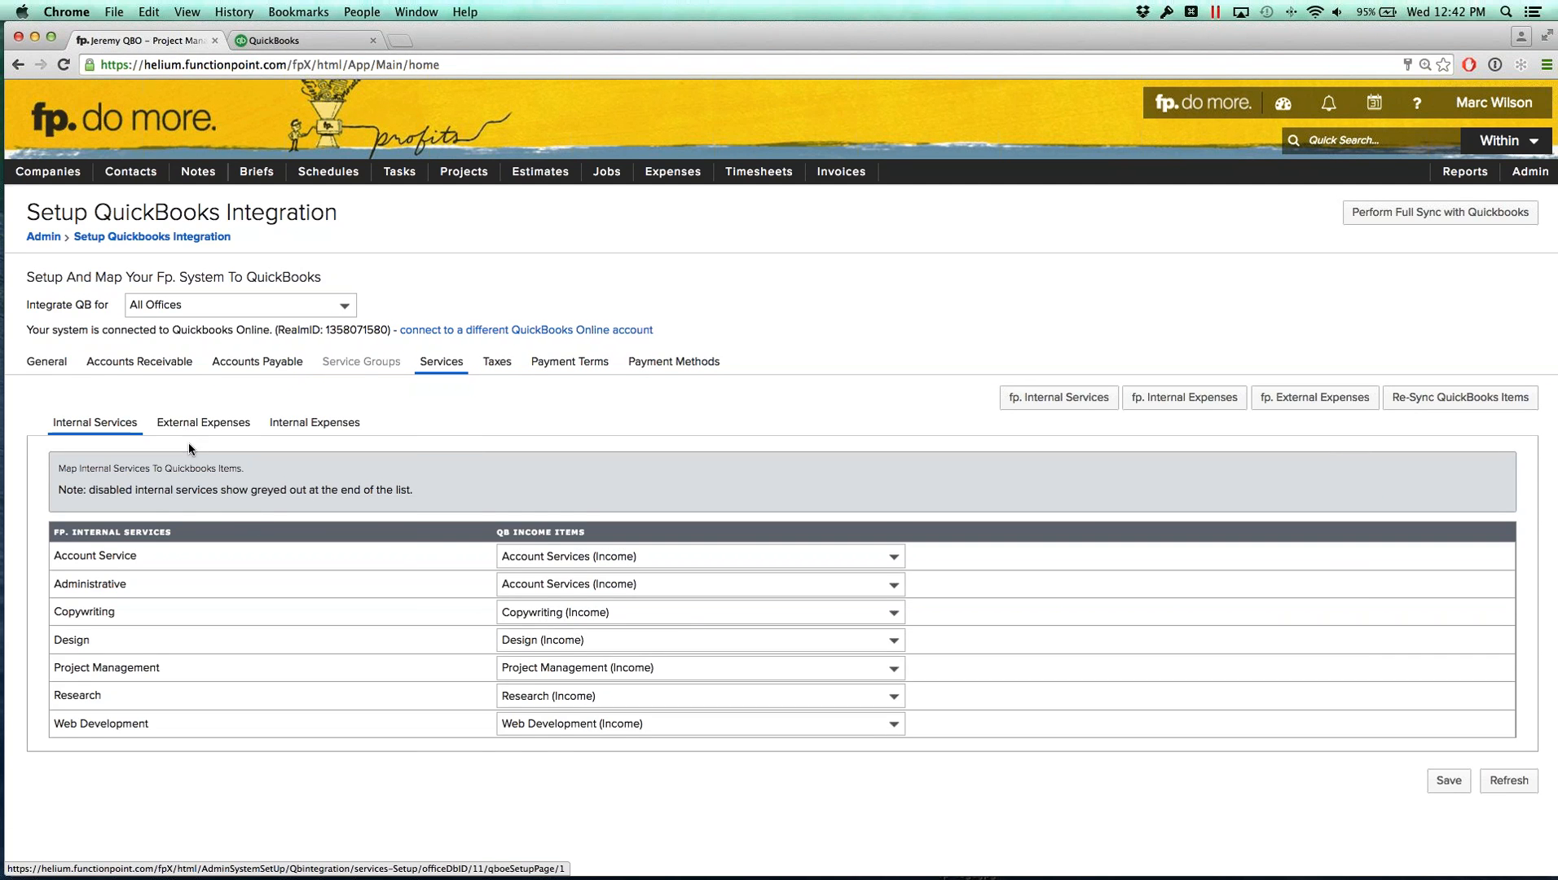
{"action": "left_click", "coordinate": [195, 423]}
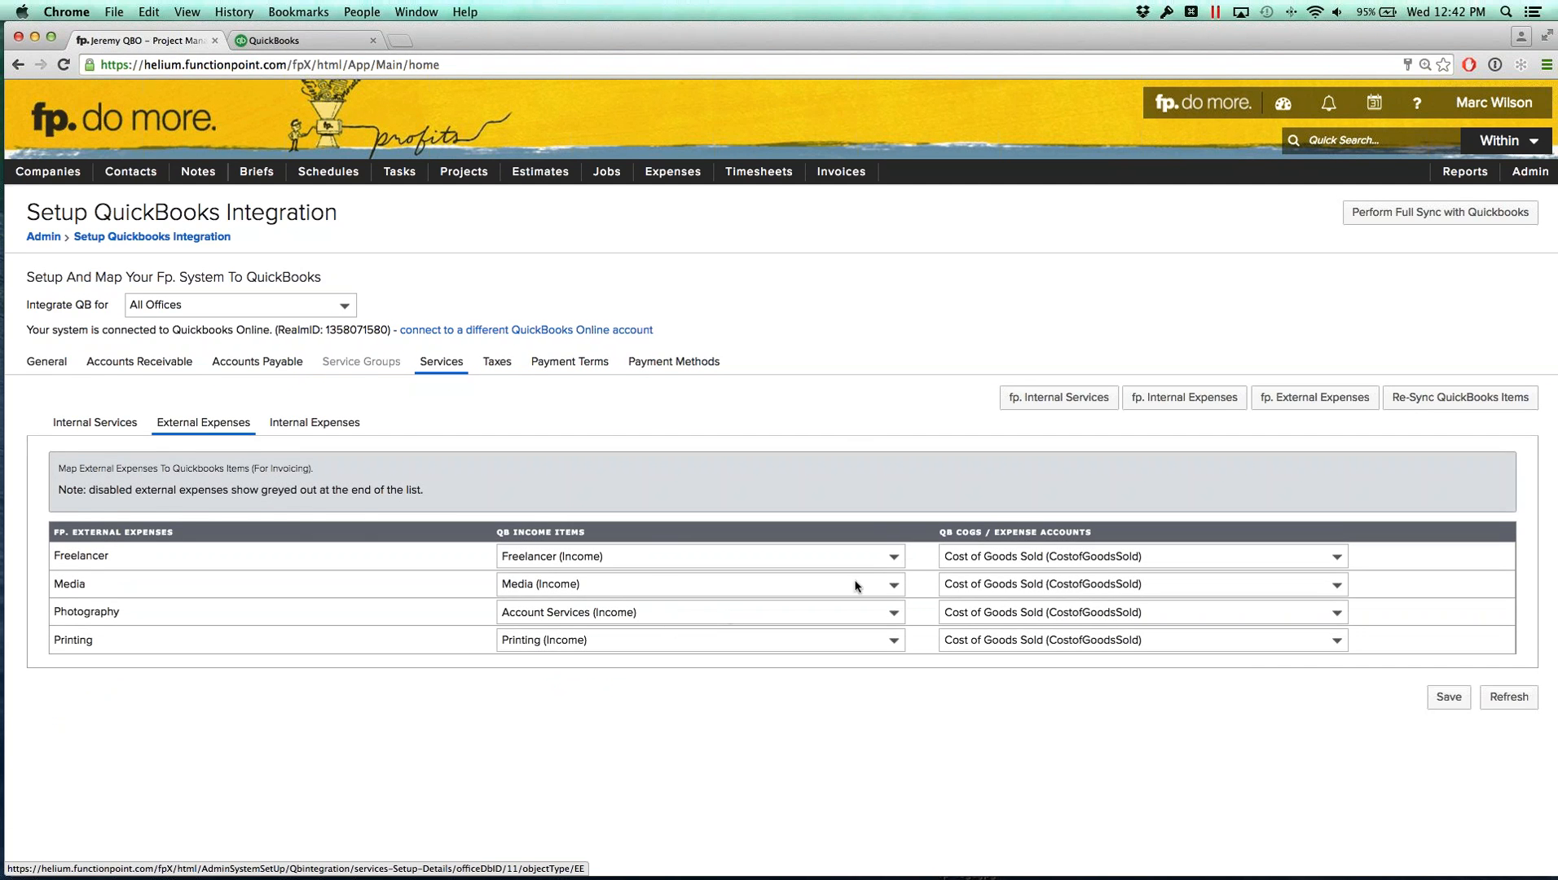
{"action": "left_click", "coordinate": [311, 423]}
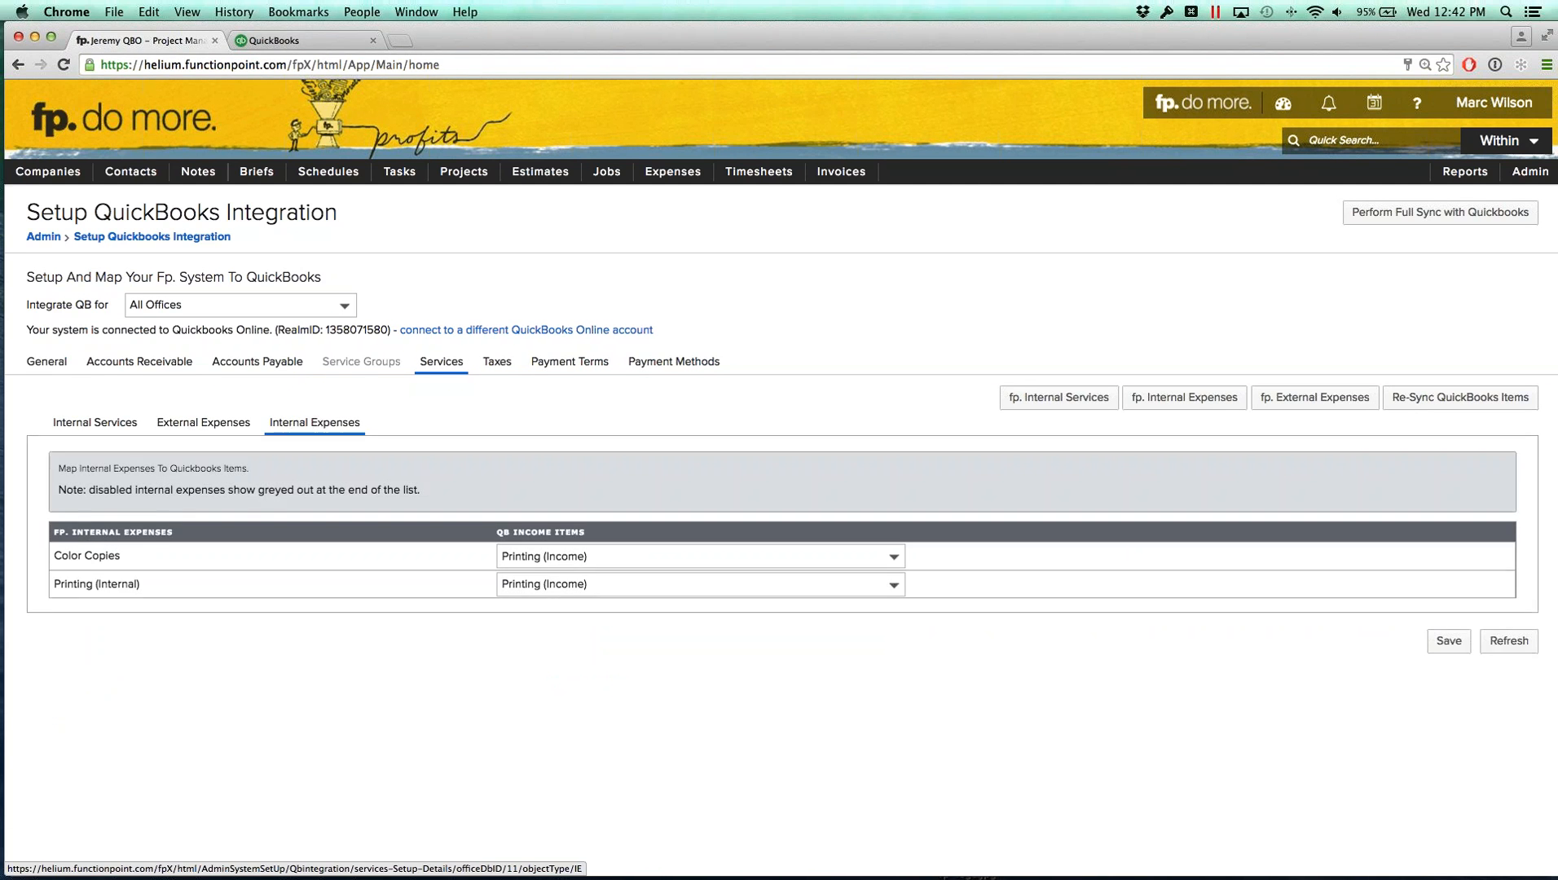
{"action": "left_click", "coordinate": [1467, 648]}
{"action": "left_click", "coordinate": [204, 423]}
{"action": "left_click", "coordinate": [1446, 698]}
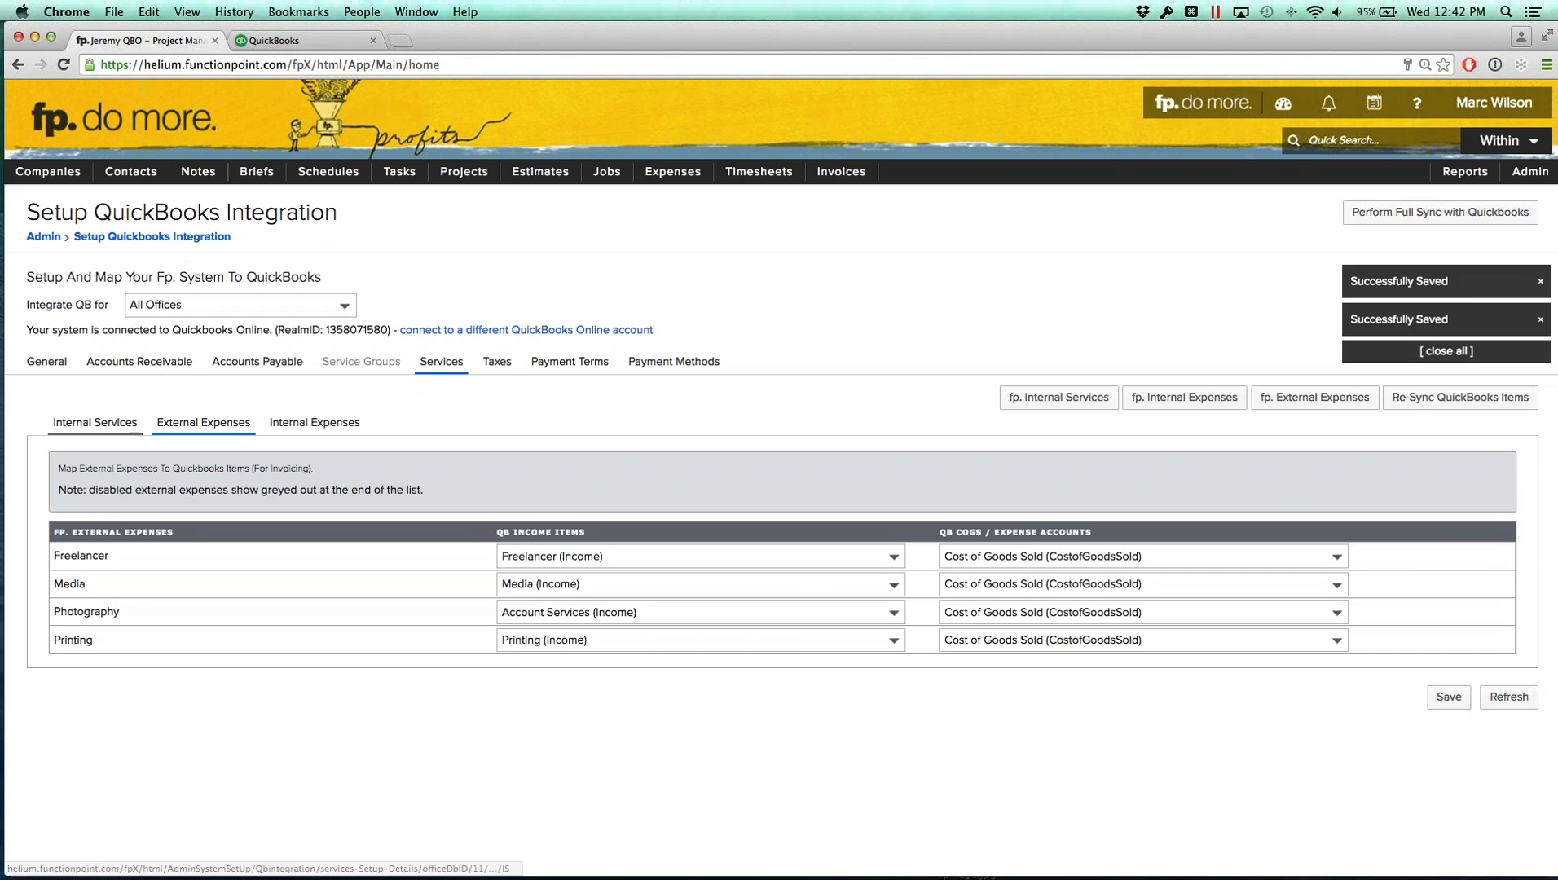
{"action": "left_click", "coordinate": [1442, 783]}
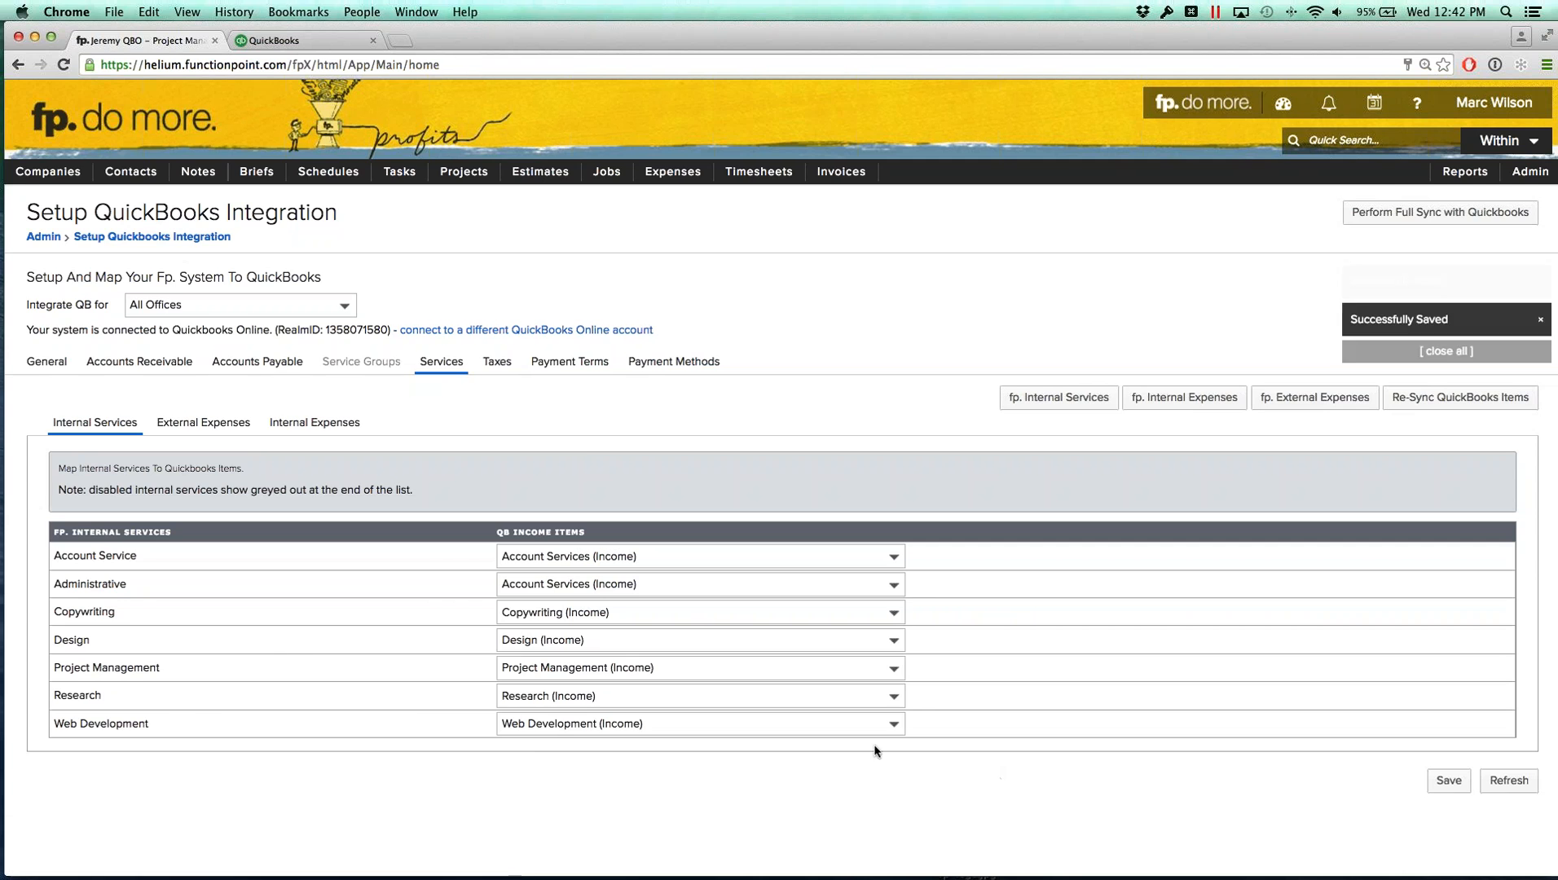
Step: Review the tax, payment term and payment method mappings, then save the tax group to QuickBooks tax code mappings
{"action": "left_click", "coordinate": [510, 373]}
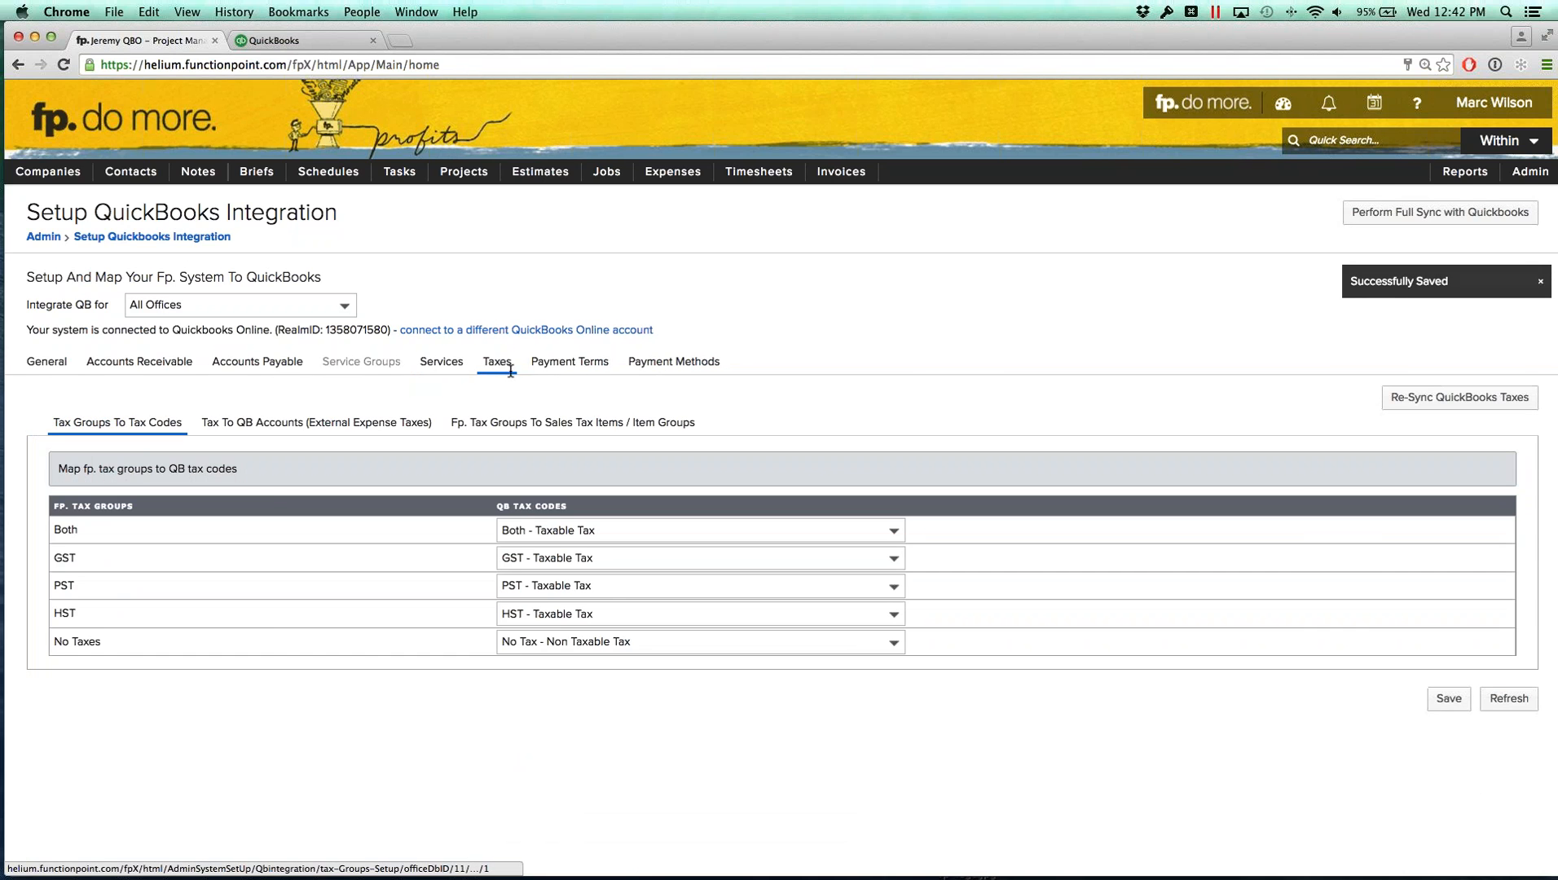
{"action": "left_click", "coordinate": [564, 367]}
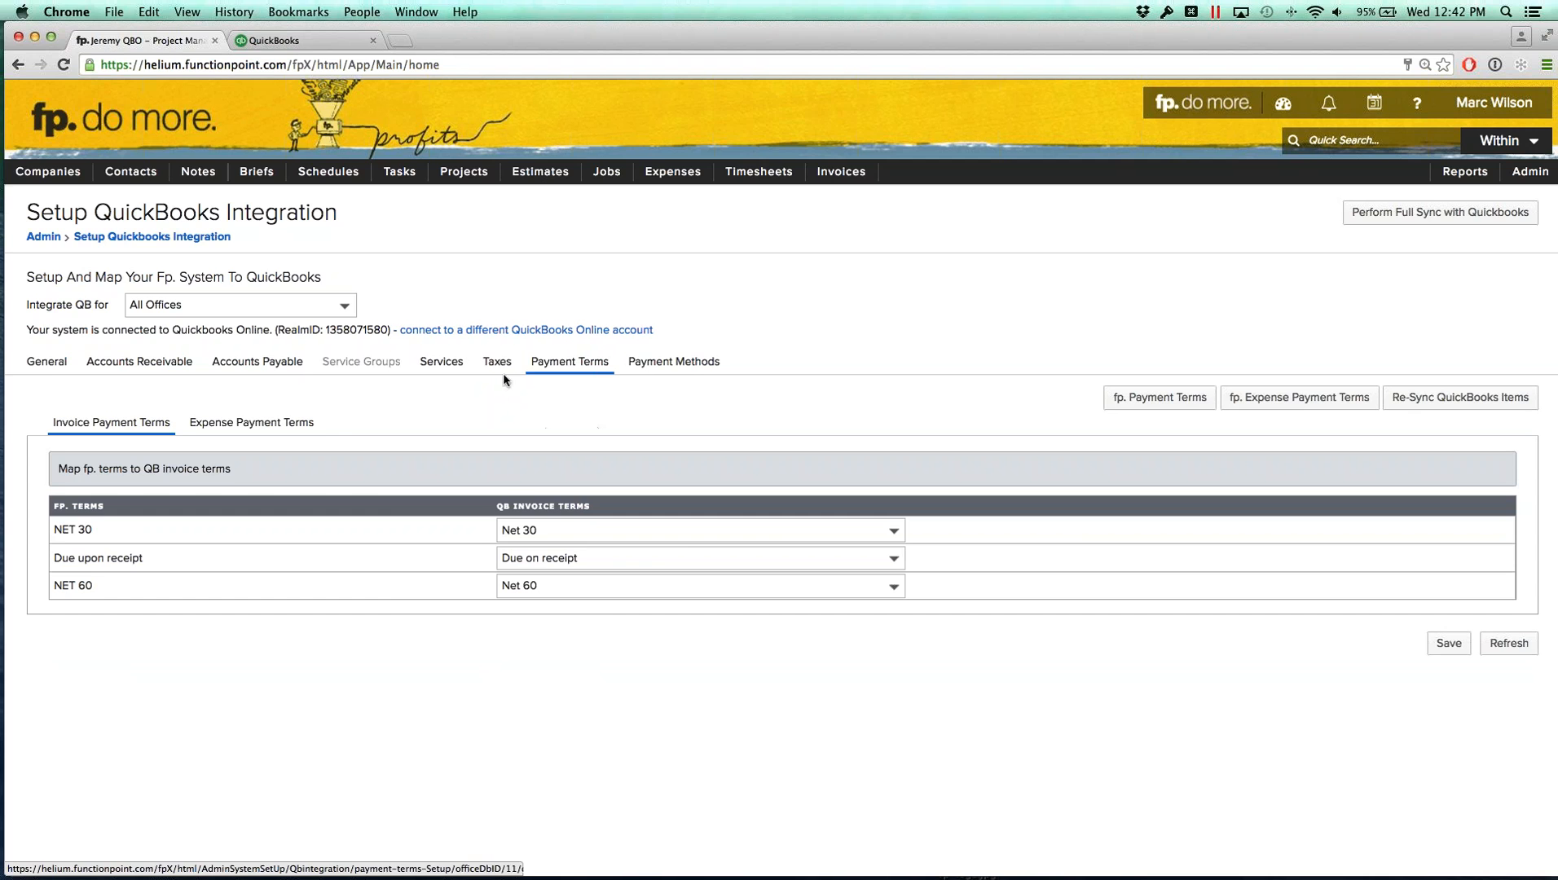
{"action": "left_click", "coordinate": [698, 363]}
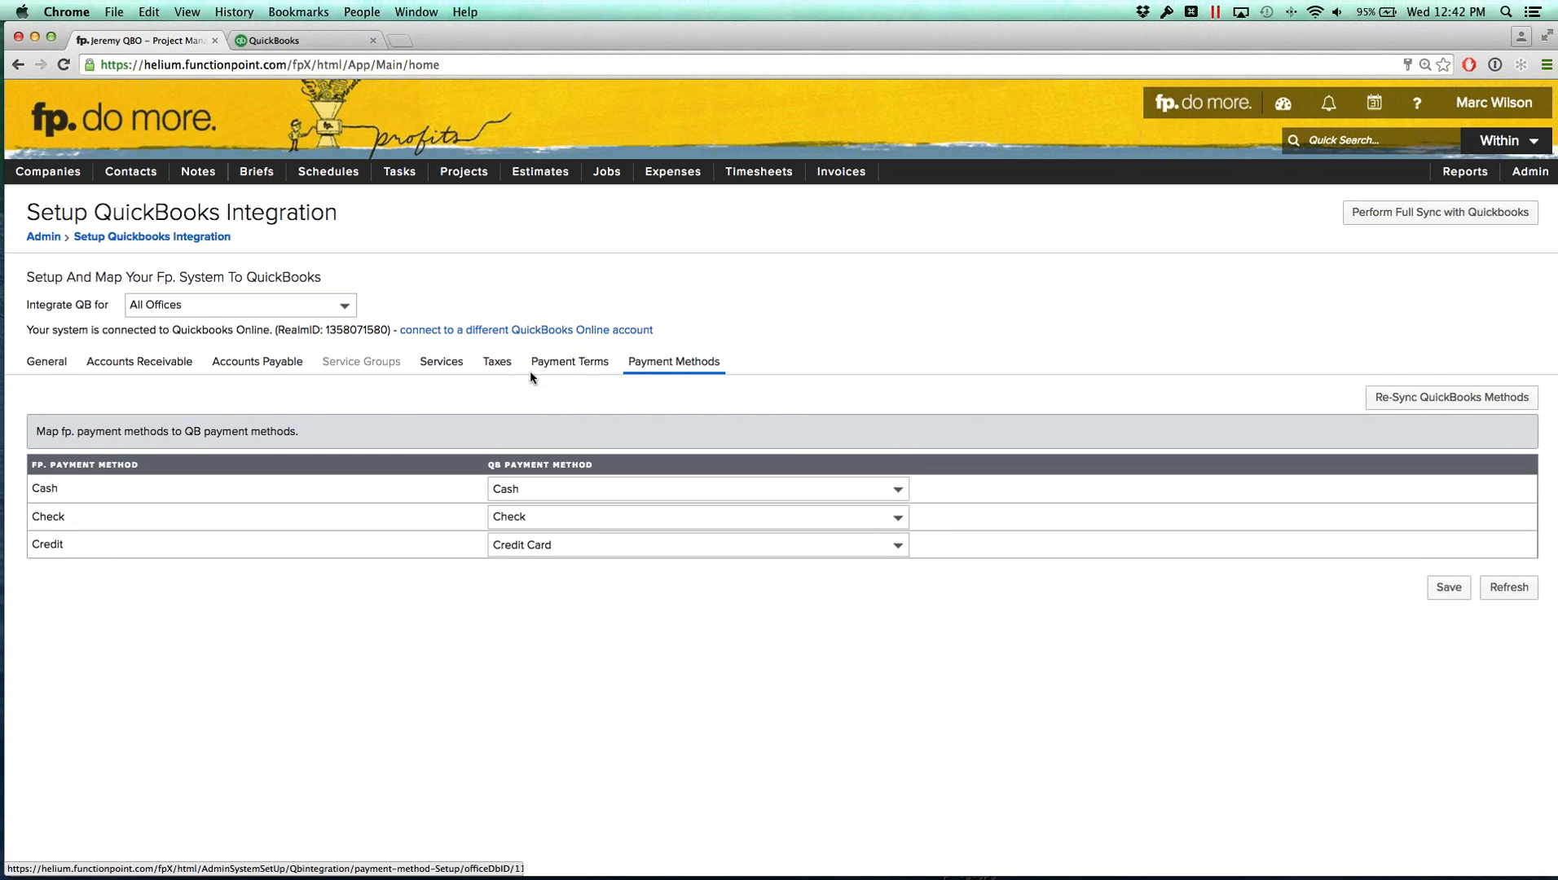
{"action": "left_click", "coordinate": [497, 362]}
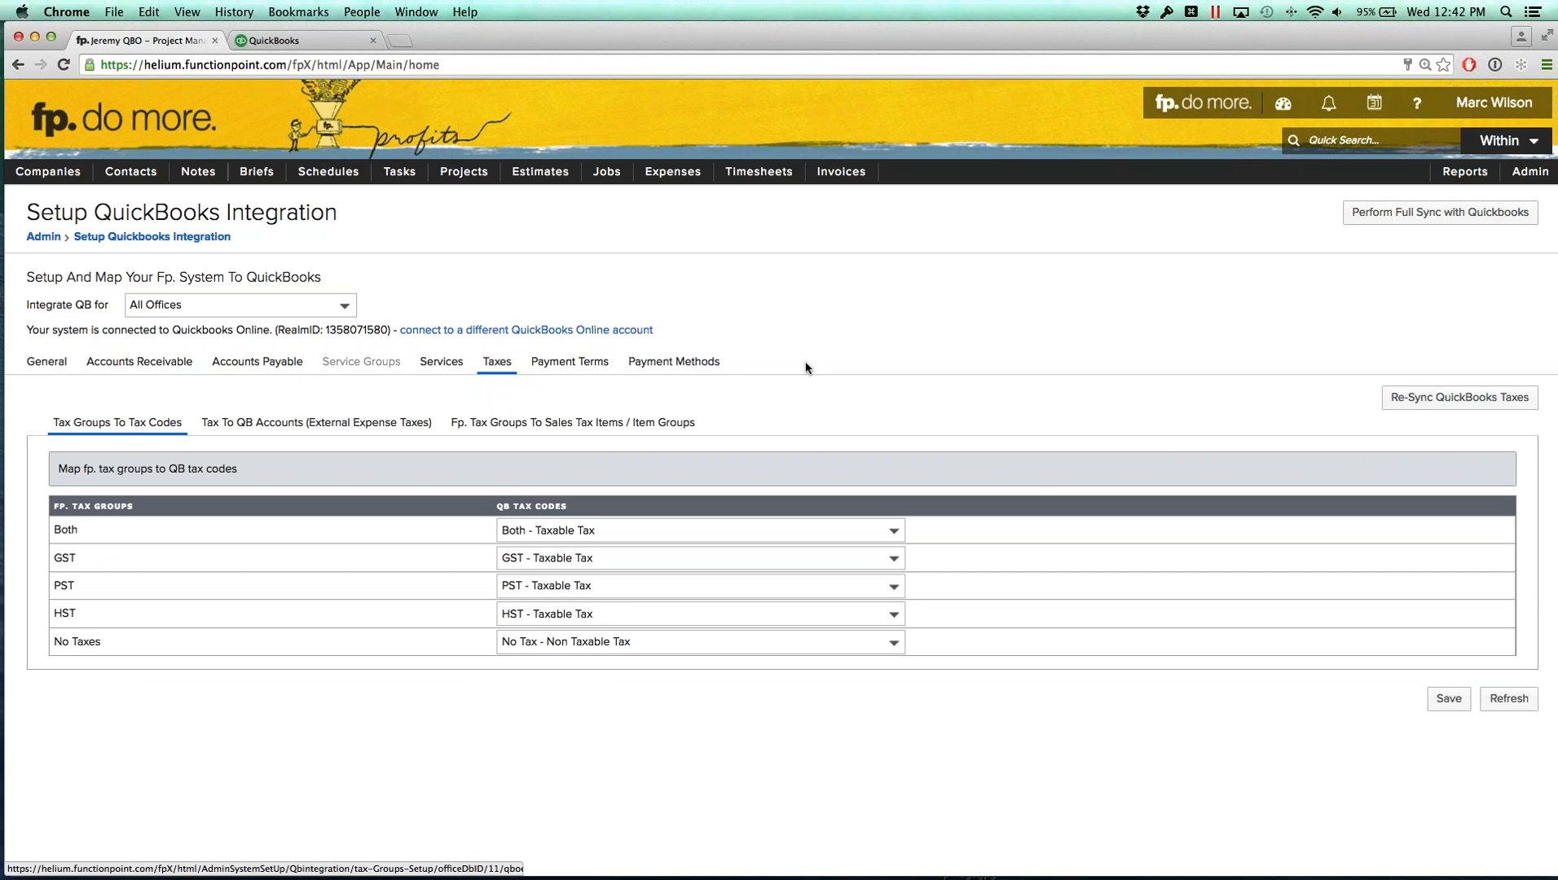
{"action": "left_click", "coordinate": [1442, 703]}
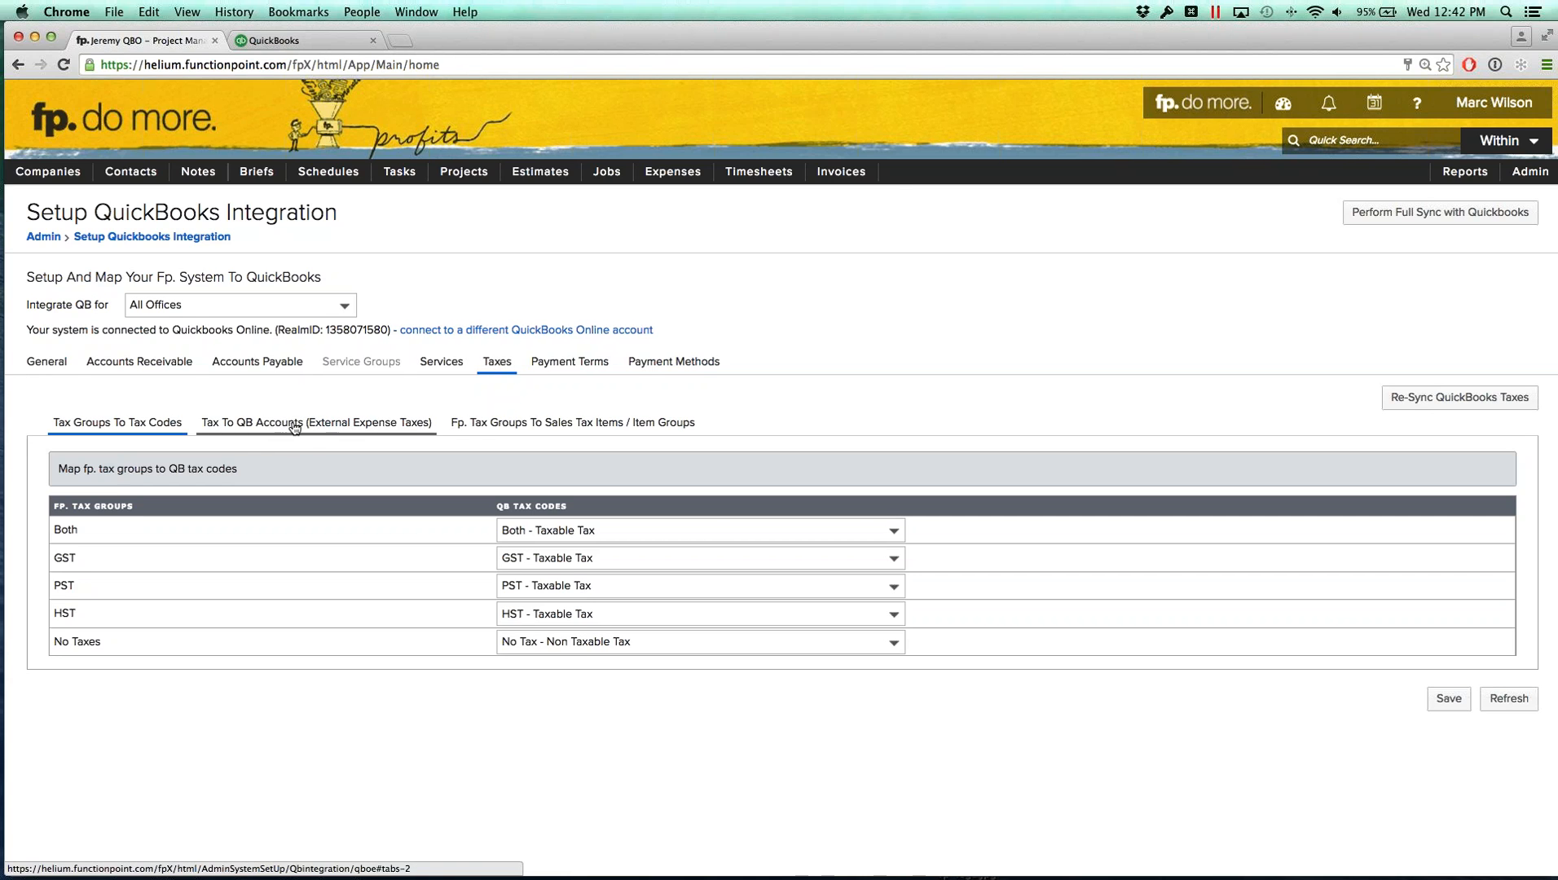
Step: Map the No Taxes group to non tax (item) - %0 under tax groups to sales tax items and save
{"action": "left_click", "coordinate": [560, 431]}
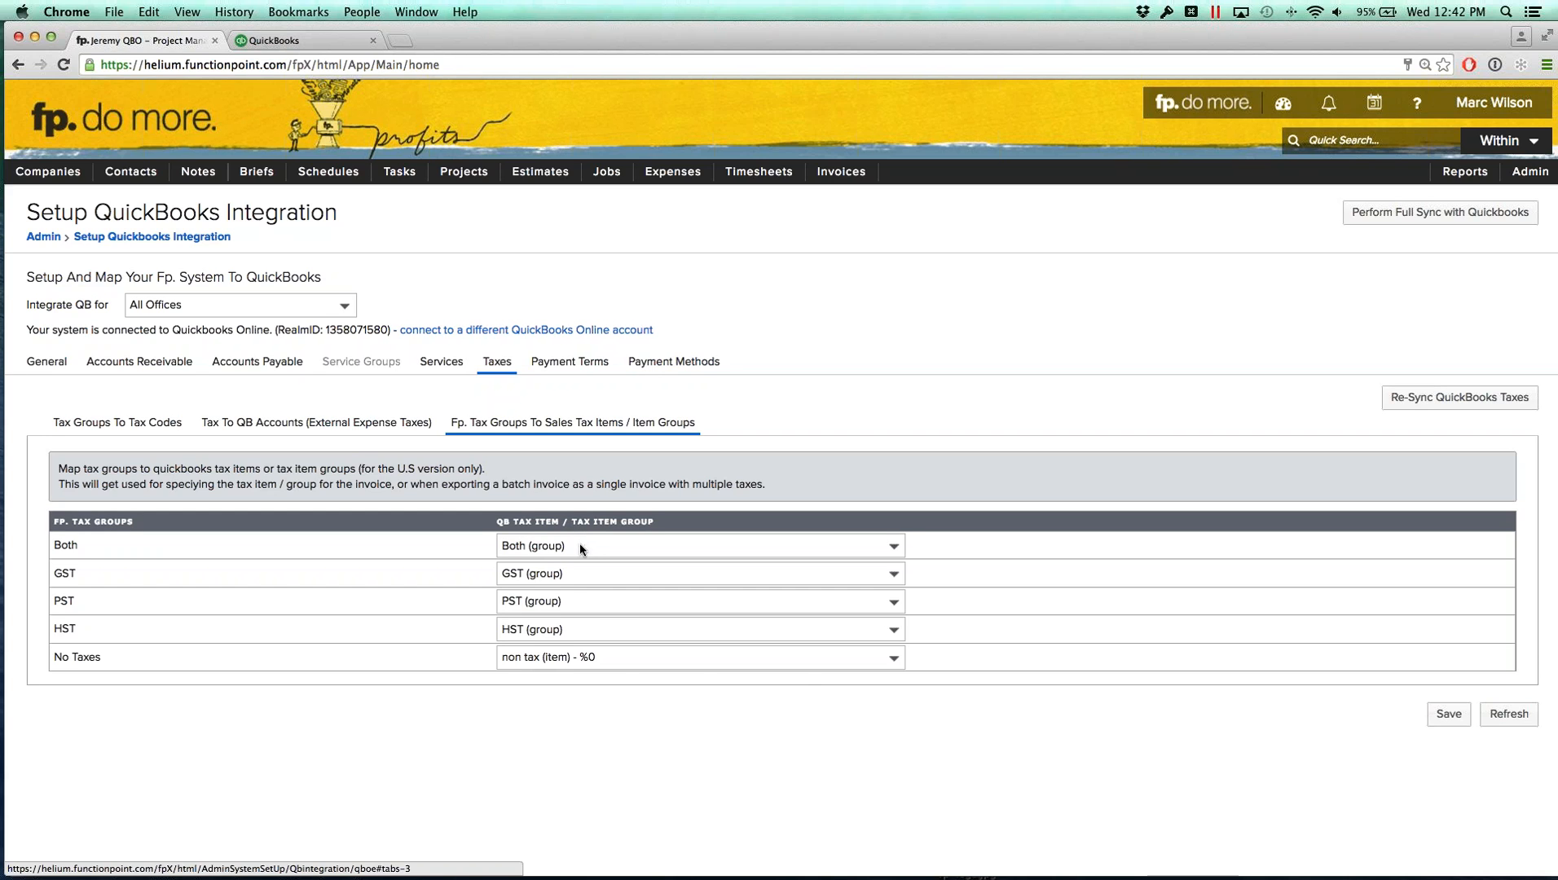
{"action": "left_click", "coordinate": [617, 662]}
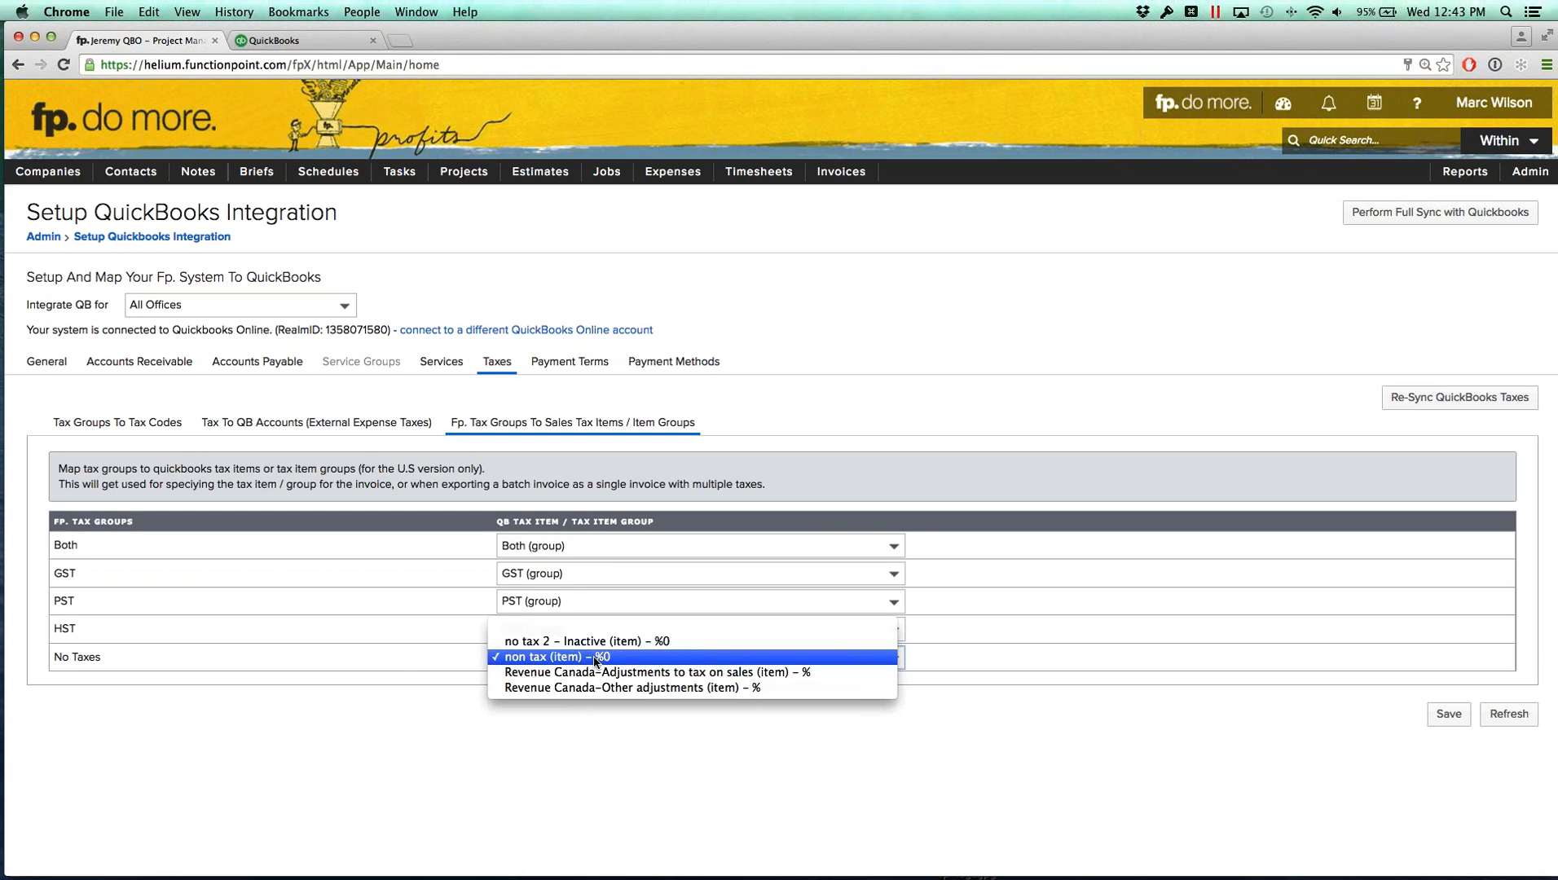
{"action": "left_click", "coordinate": [596, 662]}
{"action": "left_click_drag", "start_coordinate": [97, 661], "coordinate": [47, 666]}
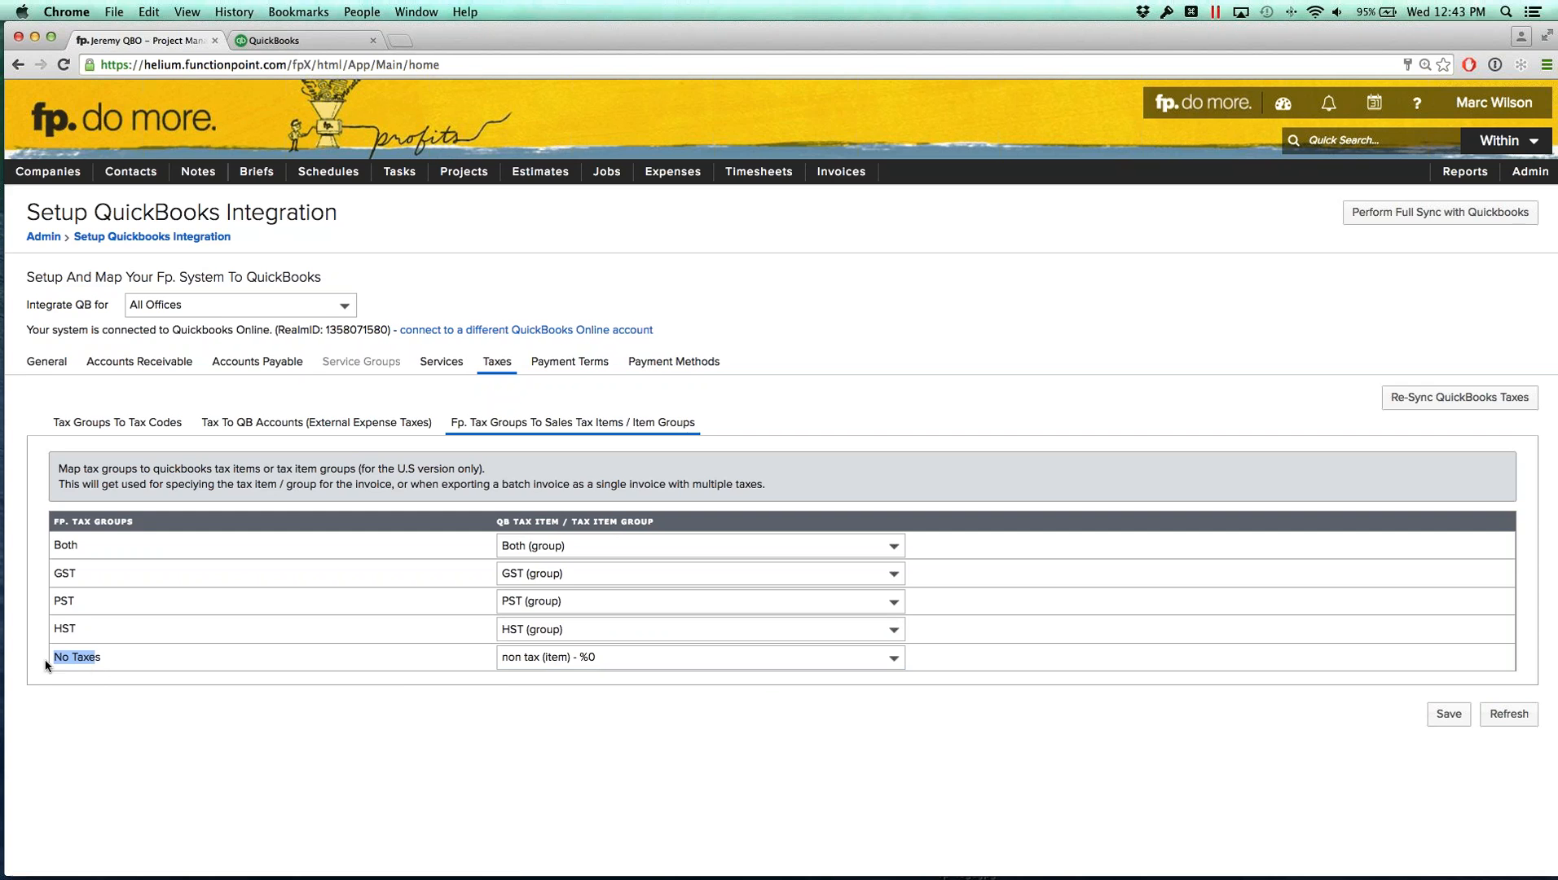
{"action": "left_click", "coordinate": [74, 667]}
{"action": "left_click", "coordinate": [627, 665]}
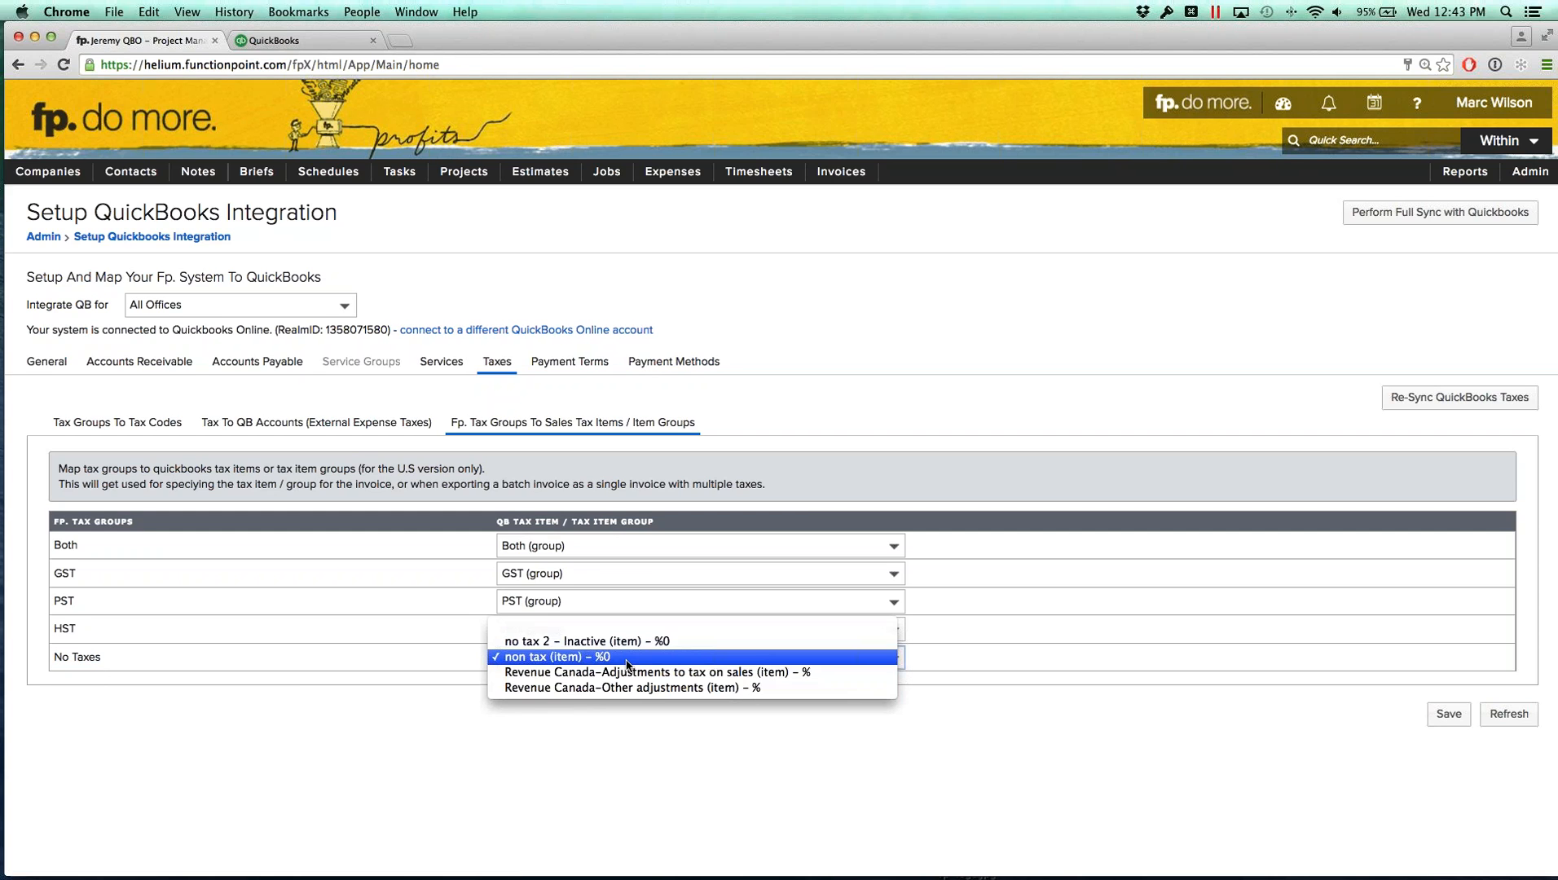
{"action": "left_click", "coordinate": [627, 663]}
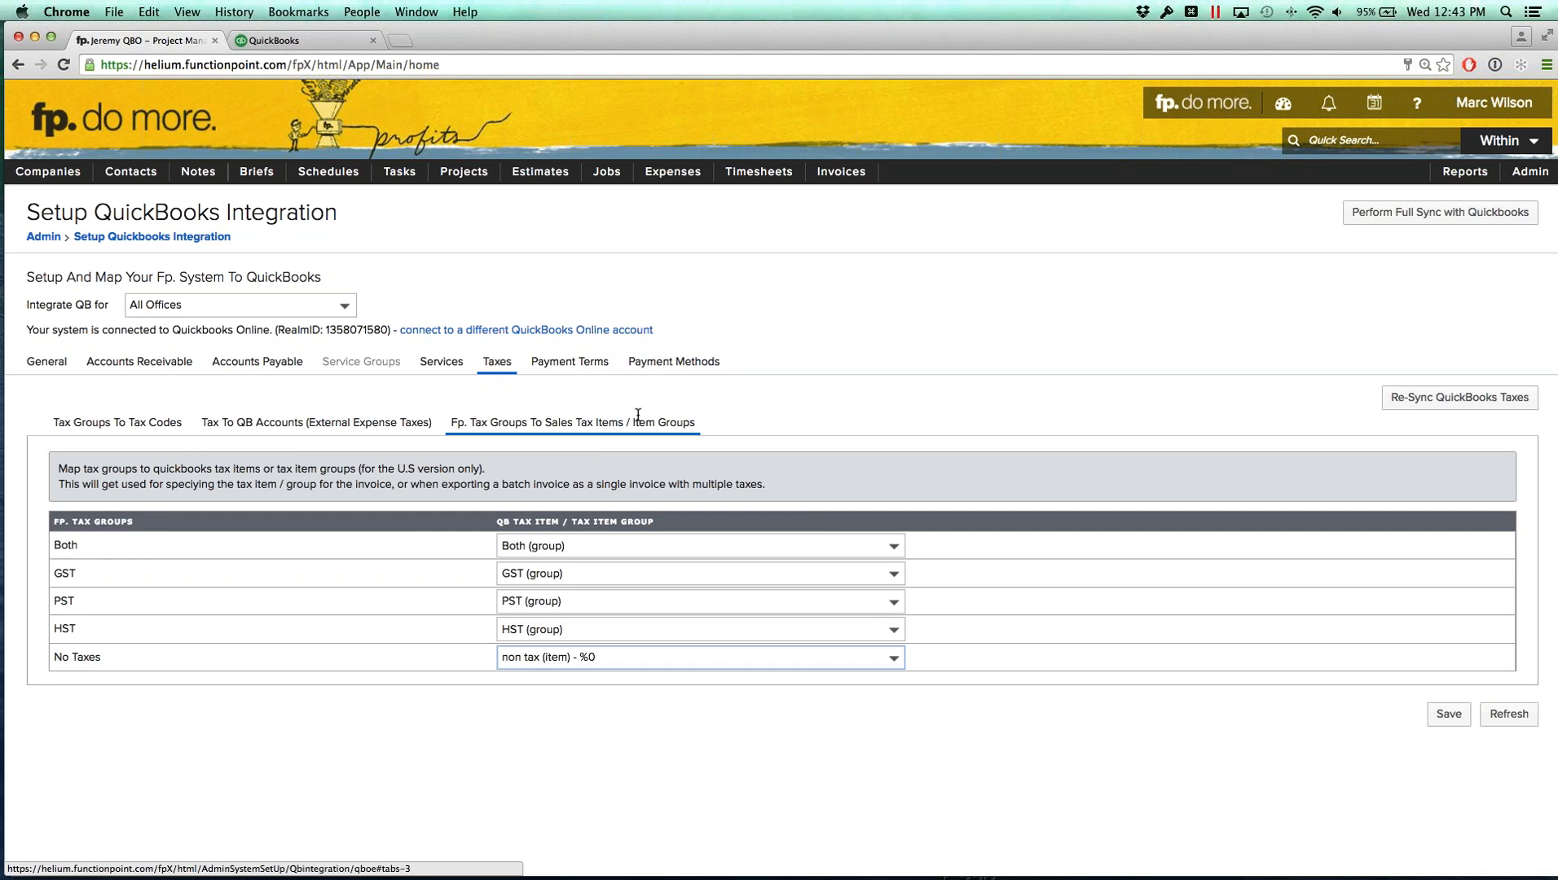
{"action": "left_click", "coordinate": [826, 767]}
{"action": "left_click", "coordinate": [1448, 715]}
Step: Save the payment method mappings after checking the payment terms
{"action": "left_click", "coordinate": [569, 361]}
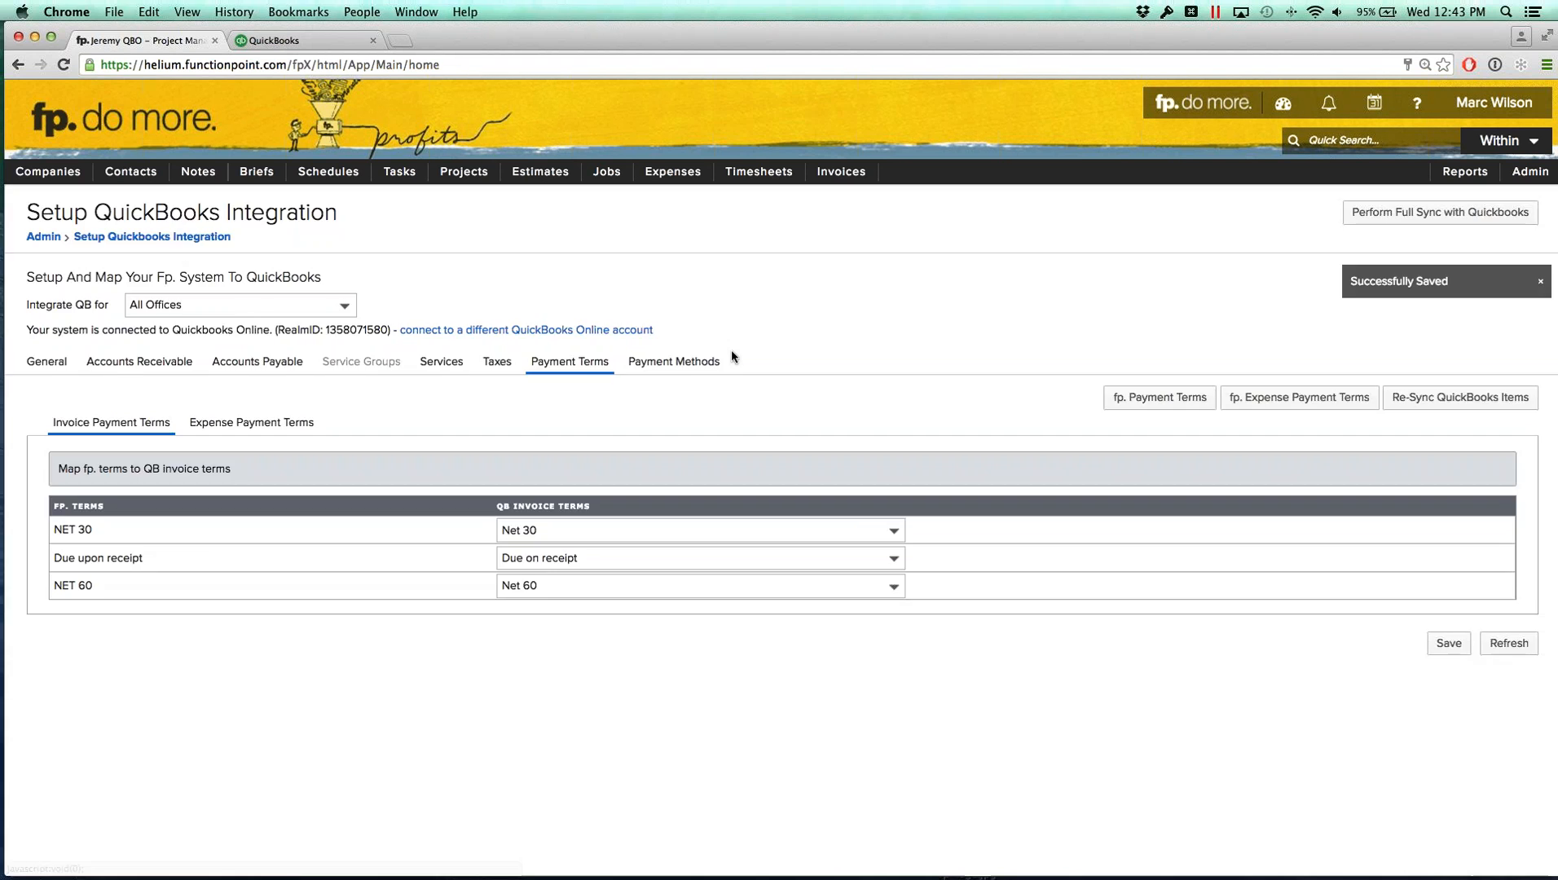
{"action": "left_click", "coordinate": [725, 359]}
{"action": "left_click", "coordinate": [1449, 587]}
Step: Open job 1007, add an interim invoice billing 50 percent, and export it to QuickBooks Online
{"action": "mouse_move", "coordinate": [607, 173]}
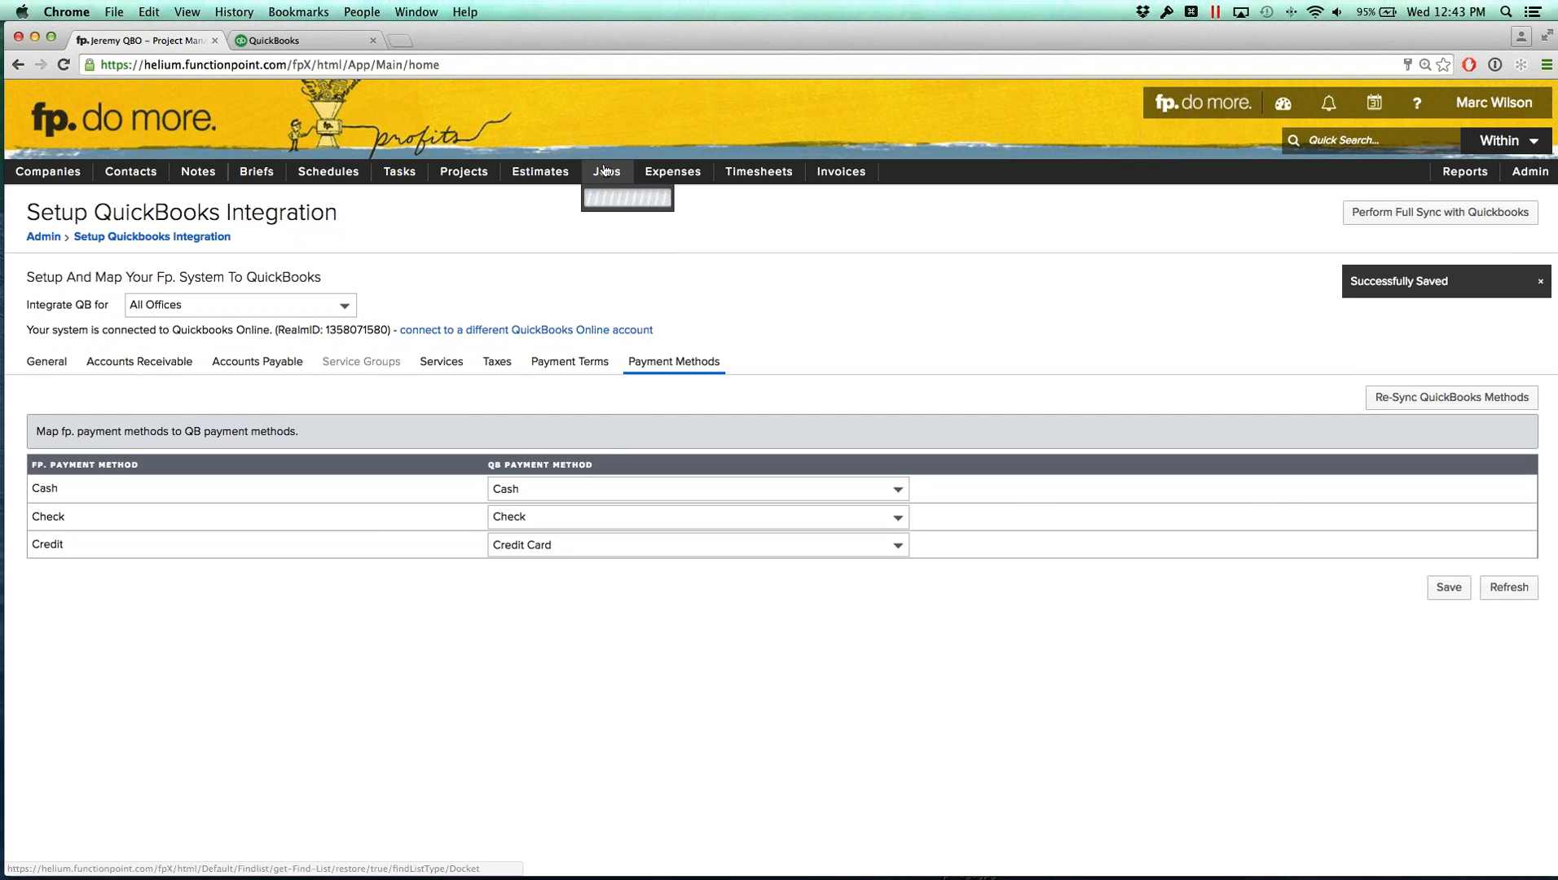
{"action": "mouse_move", "coordinate": [624, 225]}
{"action": "left_click", "coordinate": [728, 231]}
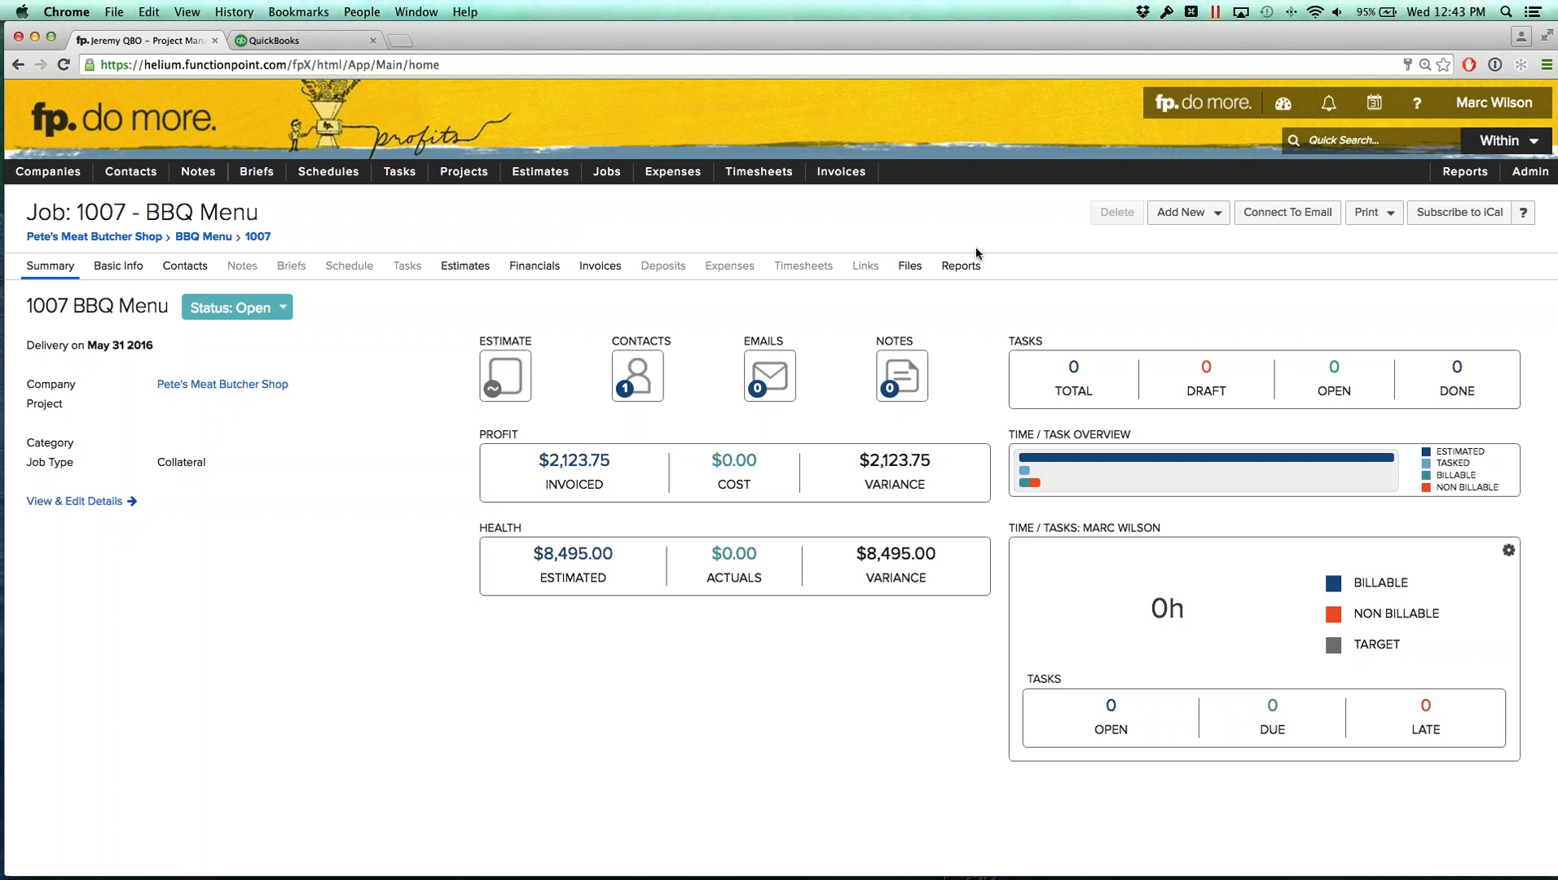
{"action": "left_click", "coordinate": [1184, 215]}
{"action": "left_click", "coordinate": [1194, 313]}
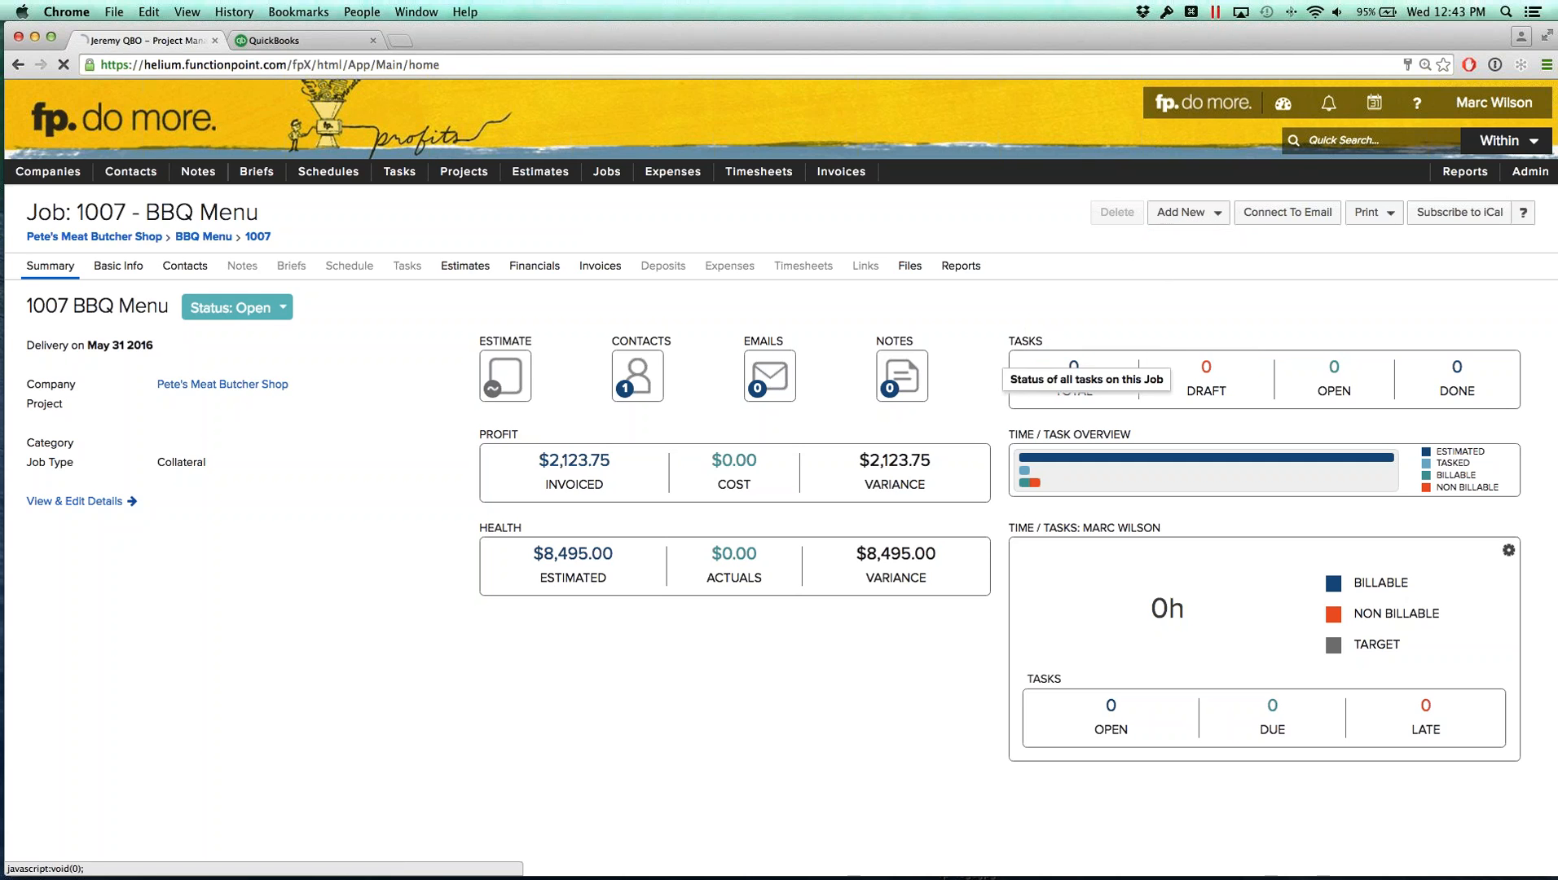
{"action": "left_click", "coordinate": [258, 539]}
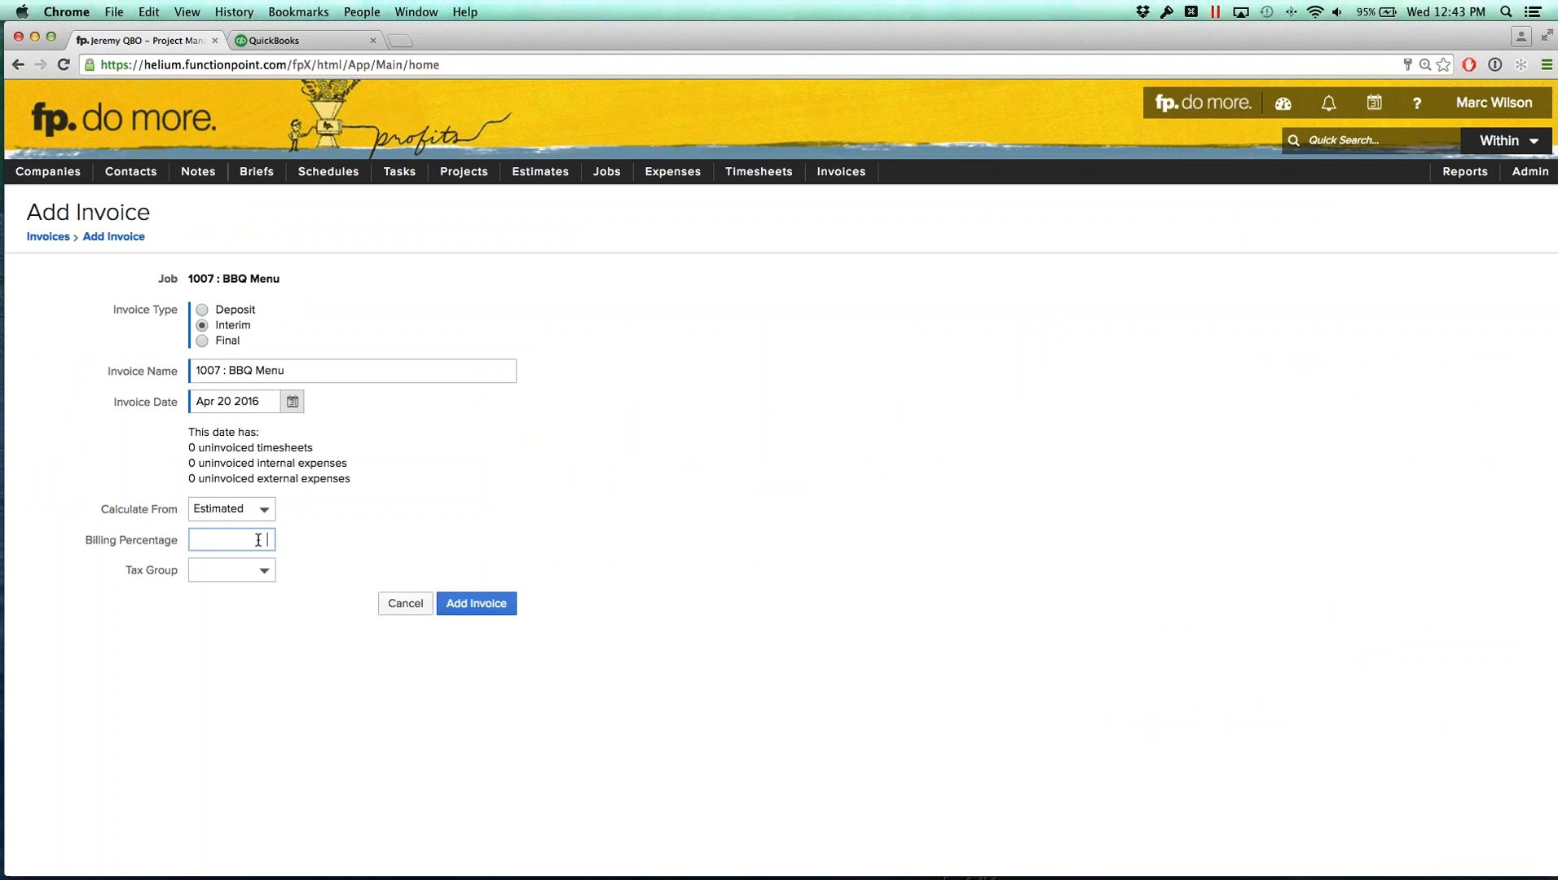
{"action": "type", "text": "50"}
{"action": "left_click", "coordinate": [289, 671]}
{"action": "left_click", "coordinate": [497, 610]}
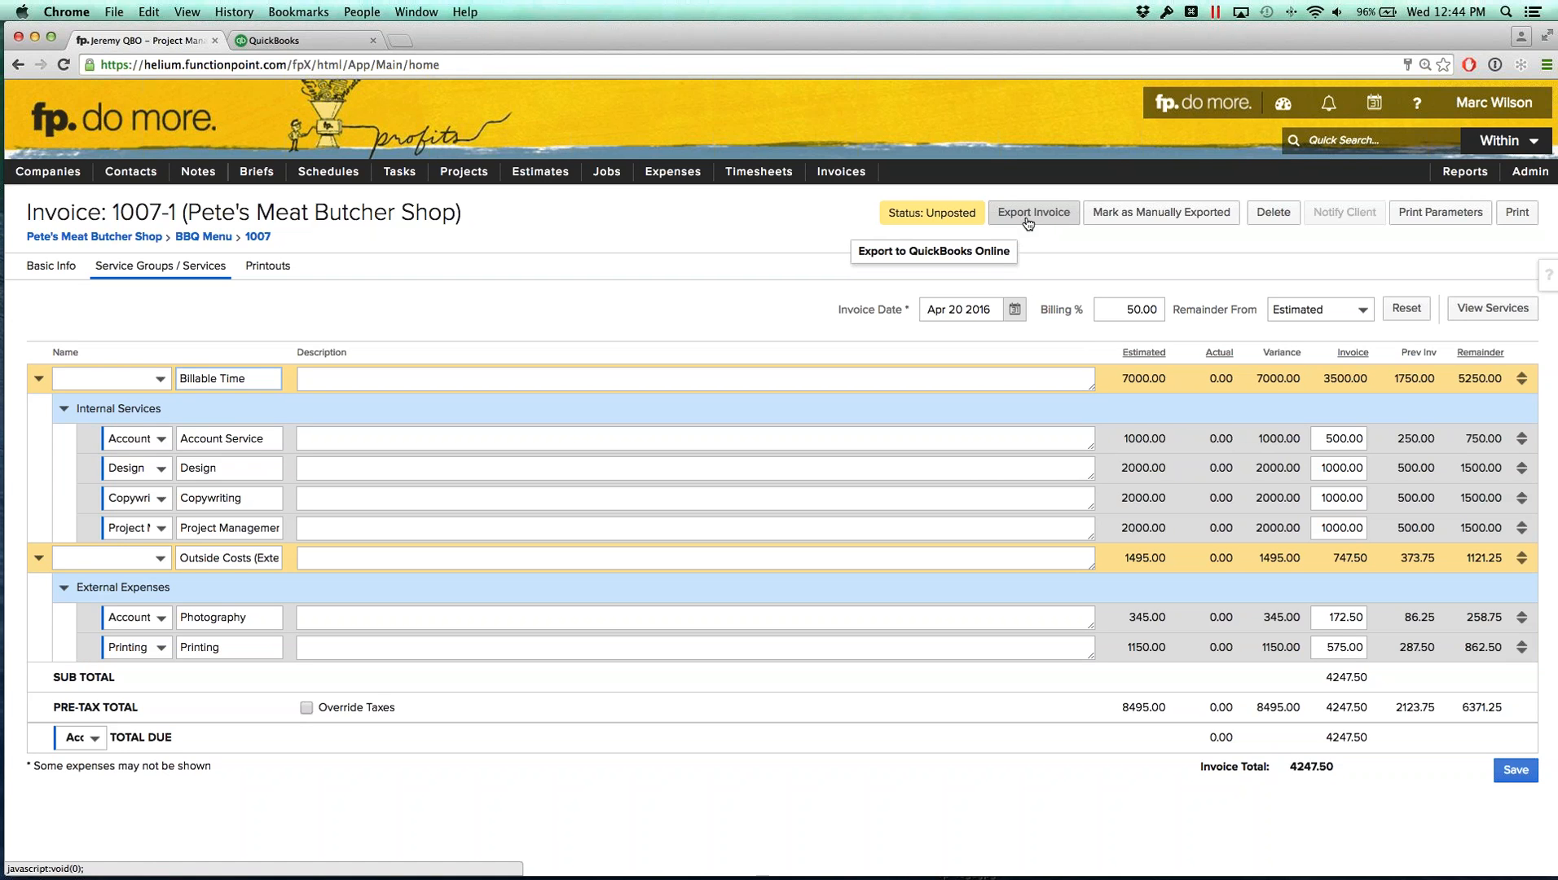
{"action": "left_click", "coordinate": [1028, 218]}
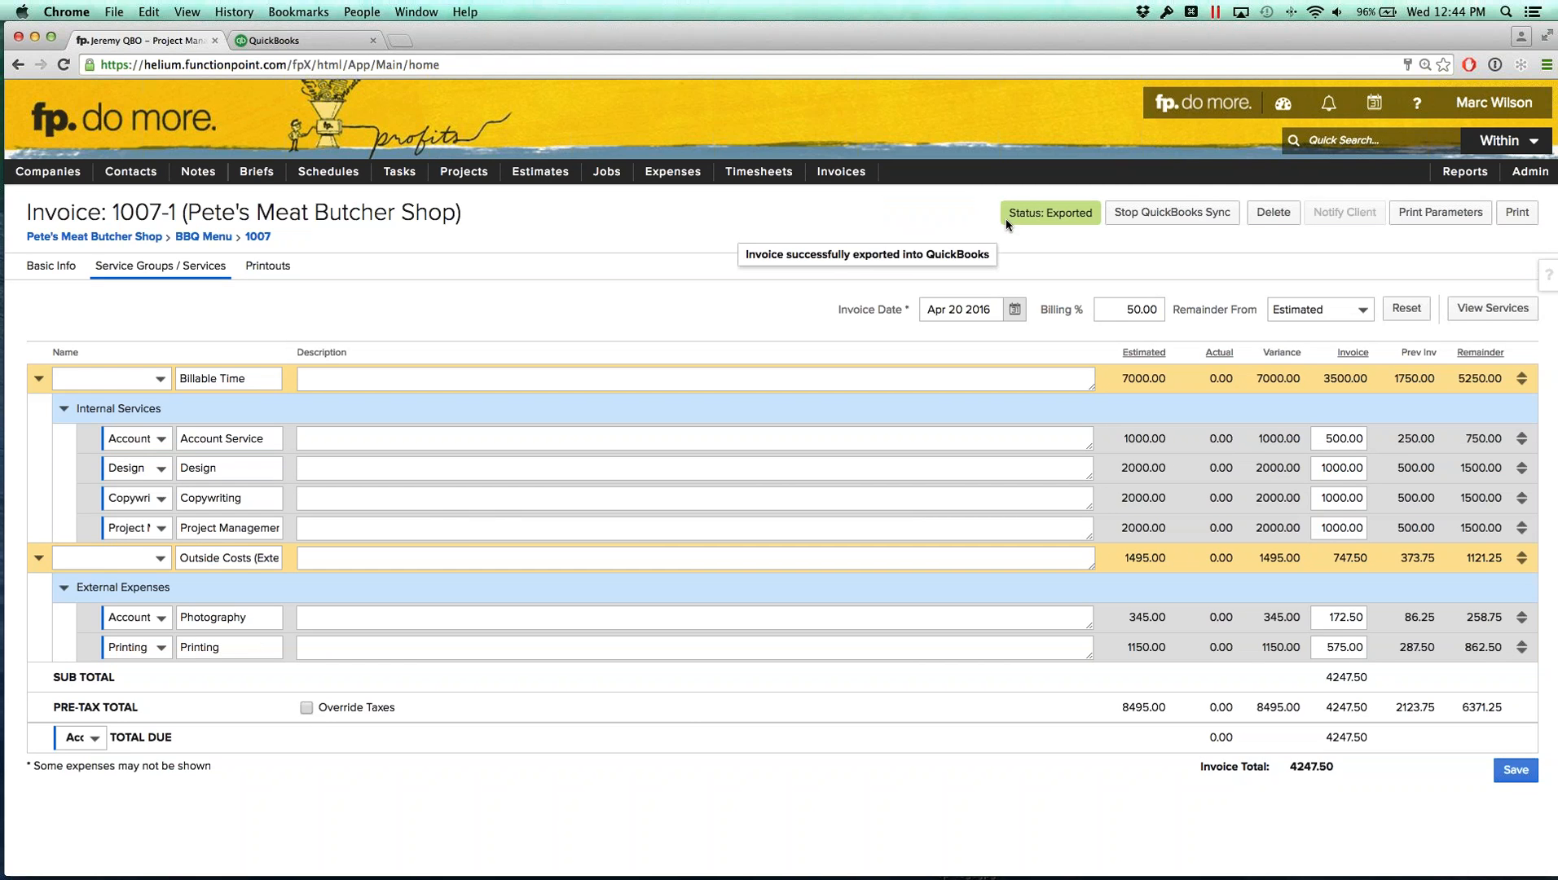
Step: Switch to QuickBooks and open the Pete's Meat Butcher Shop customer's transaction list to check the exported invoice
{"action": "left_click", "coordinate": [331, 40]}
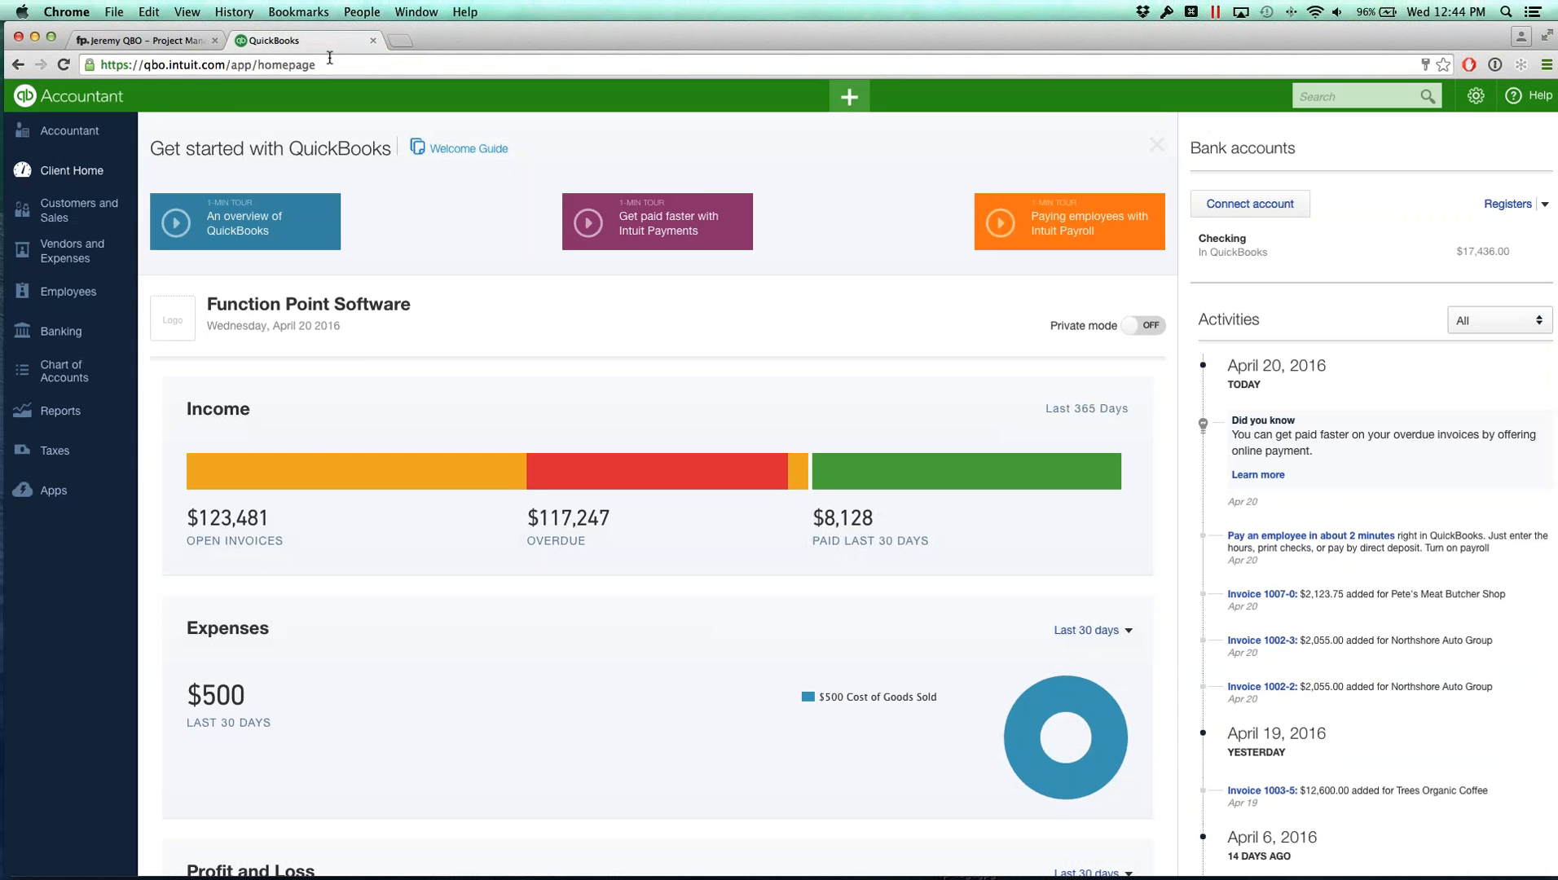
{"action": "left_click", "coordinate": [62, 211]}
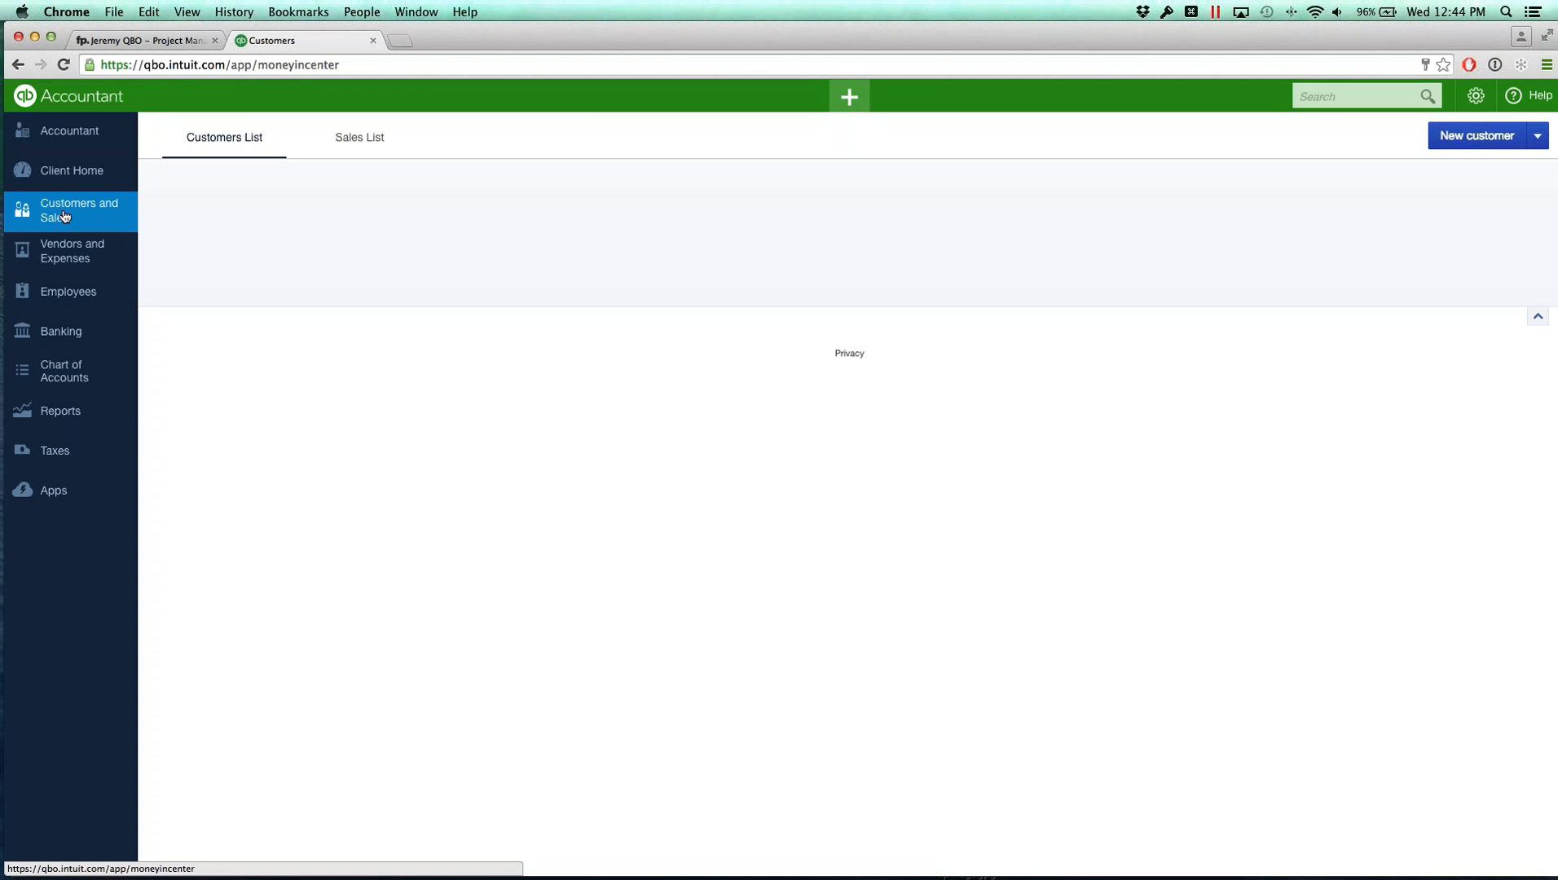
{"action": "scroll", "coordinate": [278, 291], "scroll_direction": "down", "scroll_amount": 5}
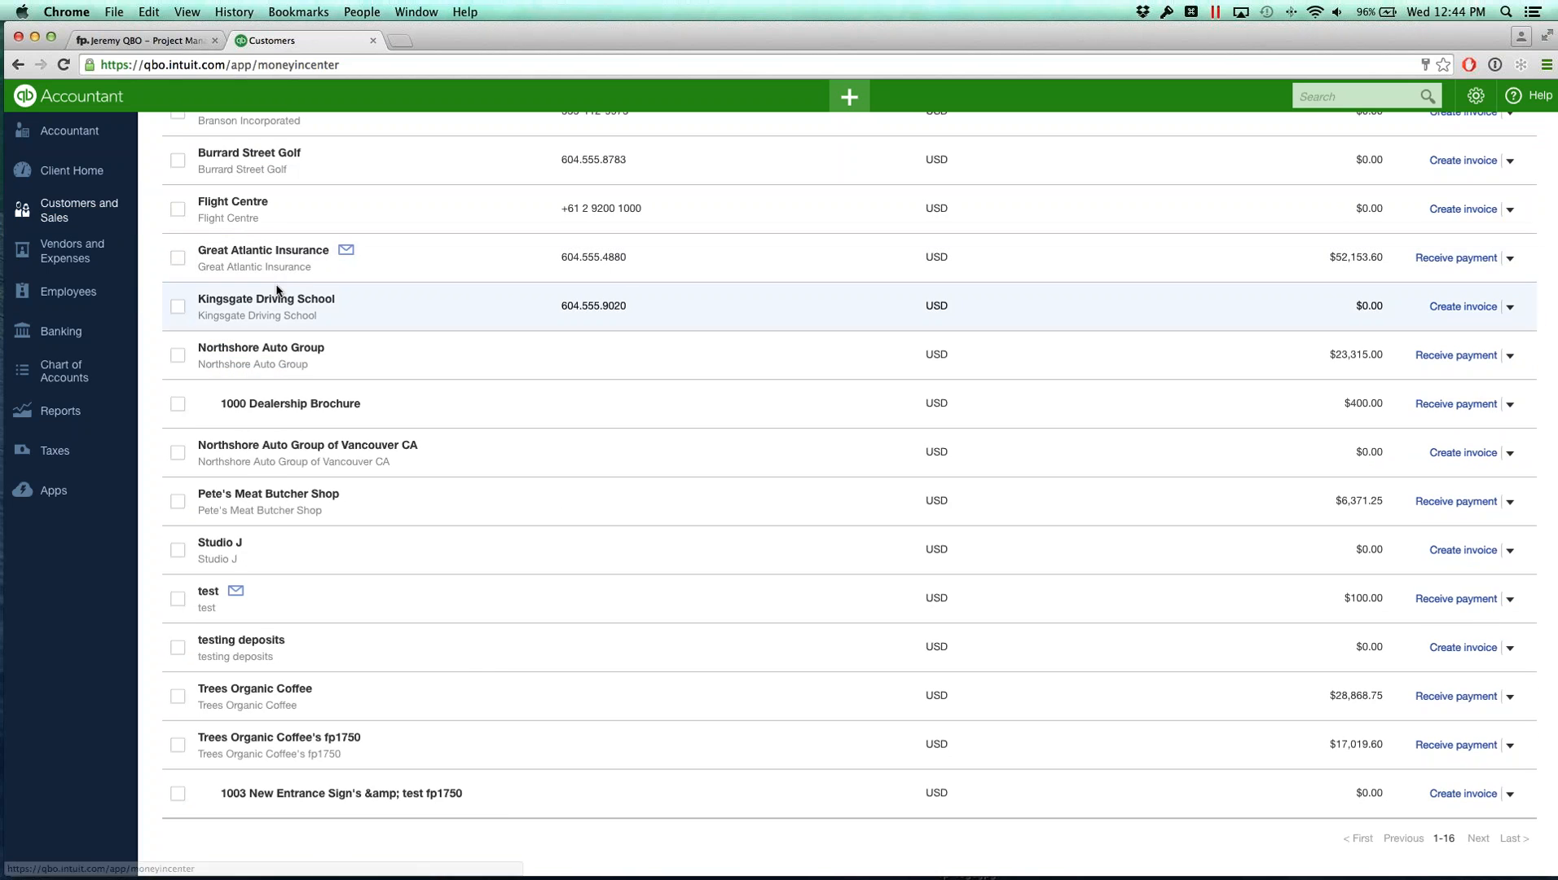
{"action": "left_click", "coordinate": [301, 499]}
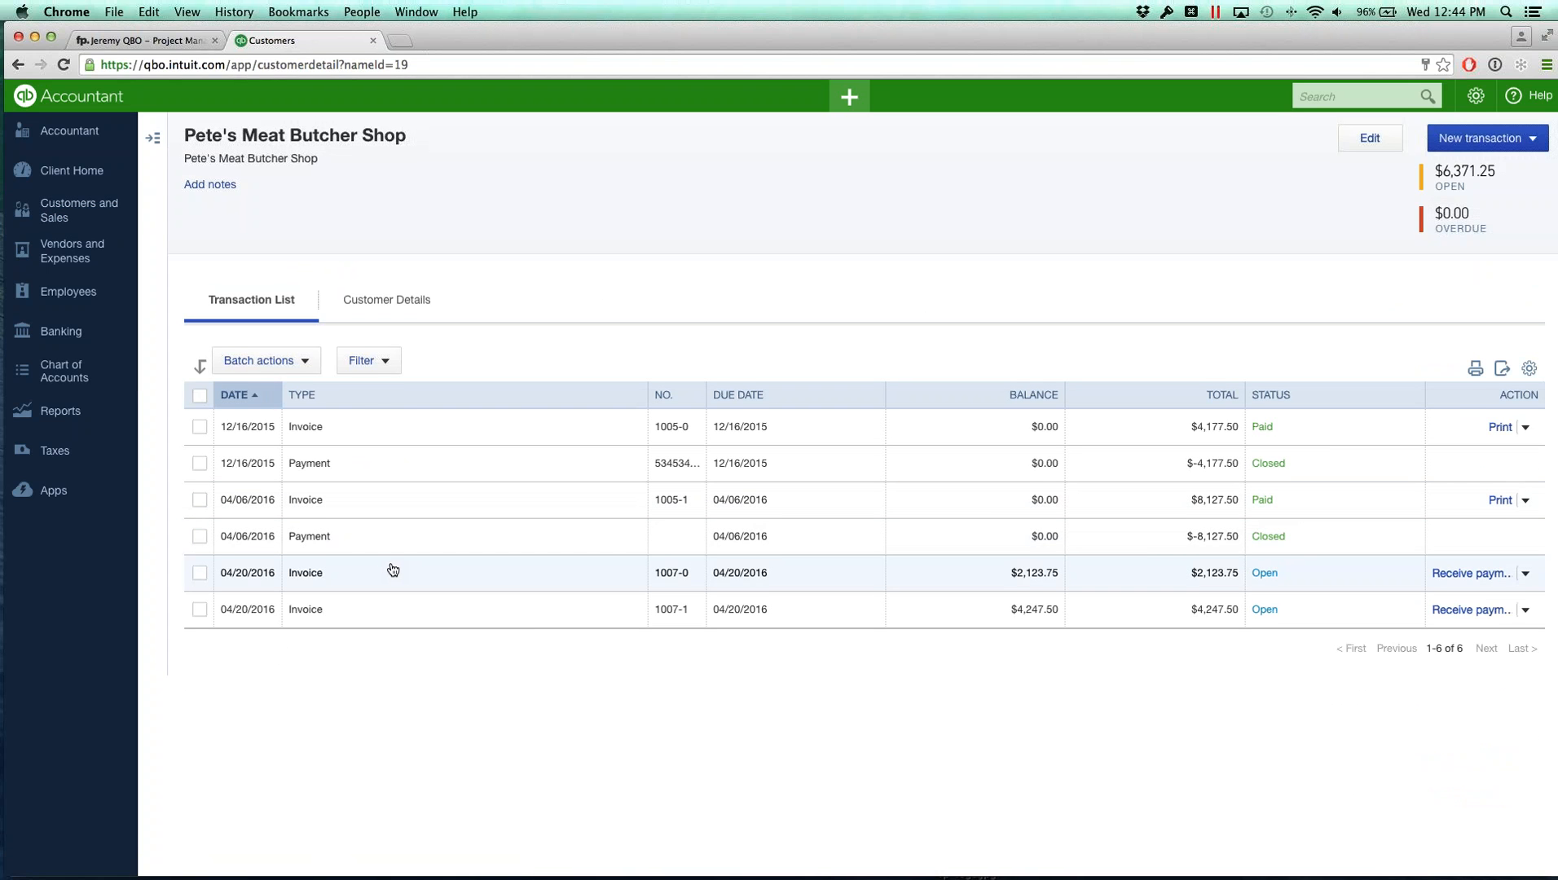
{"action": "left_click", "coordinate": [153, 40]}
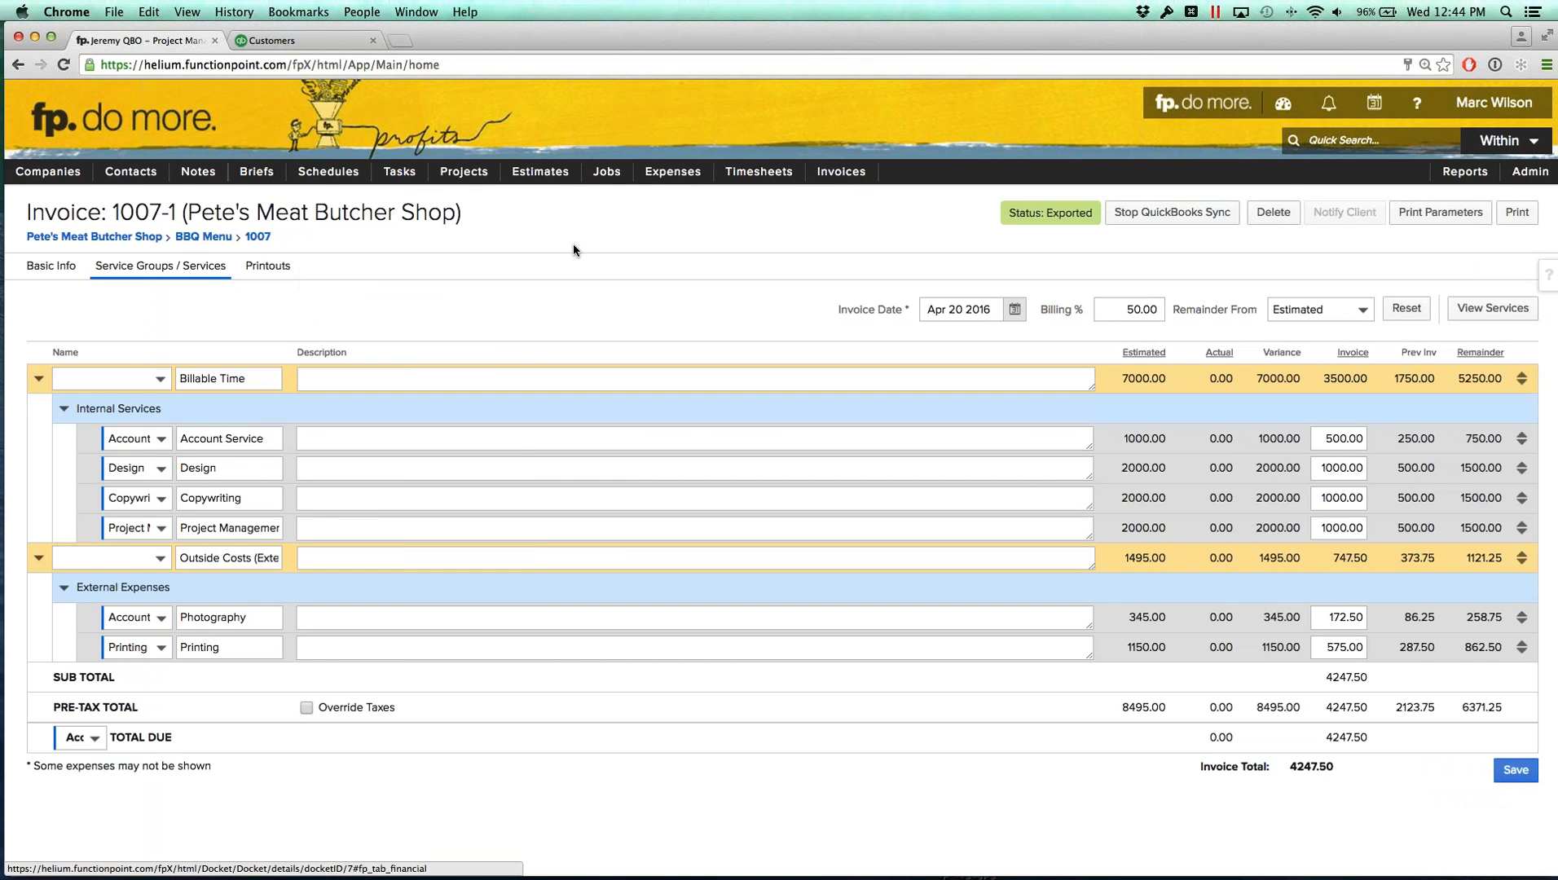
{"action": "left_click", "coordinate": [276, 41]}
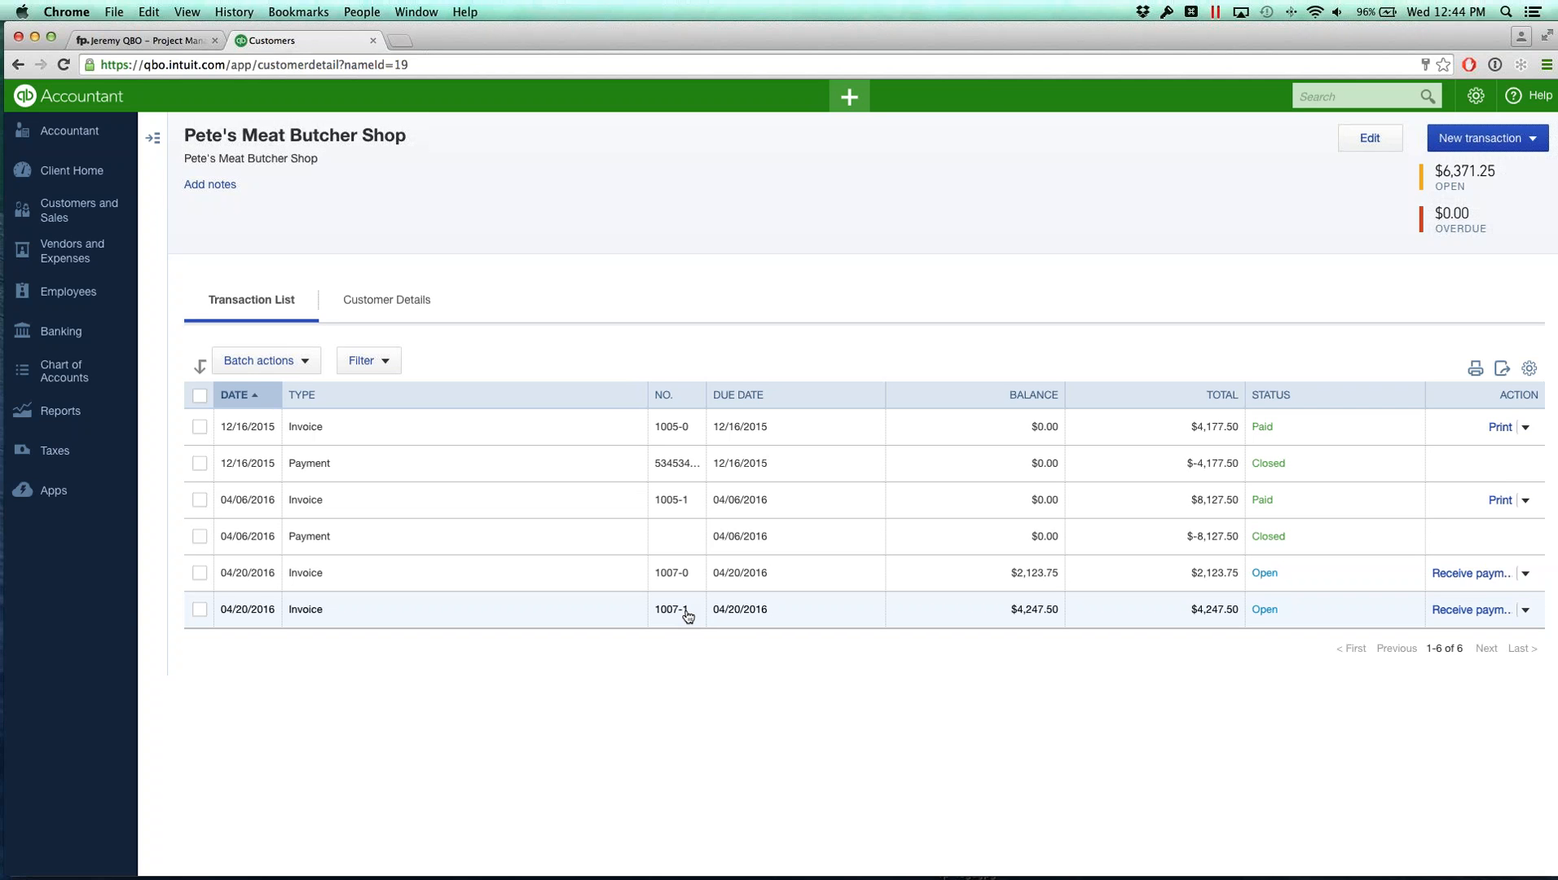
Step: Receive payment for invoice 1007-1 with reference no. 4456456, then save and close
{"action": "left_click", "coordinate": [1524, 611]}
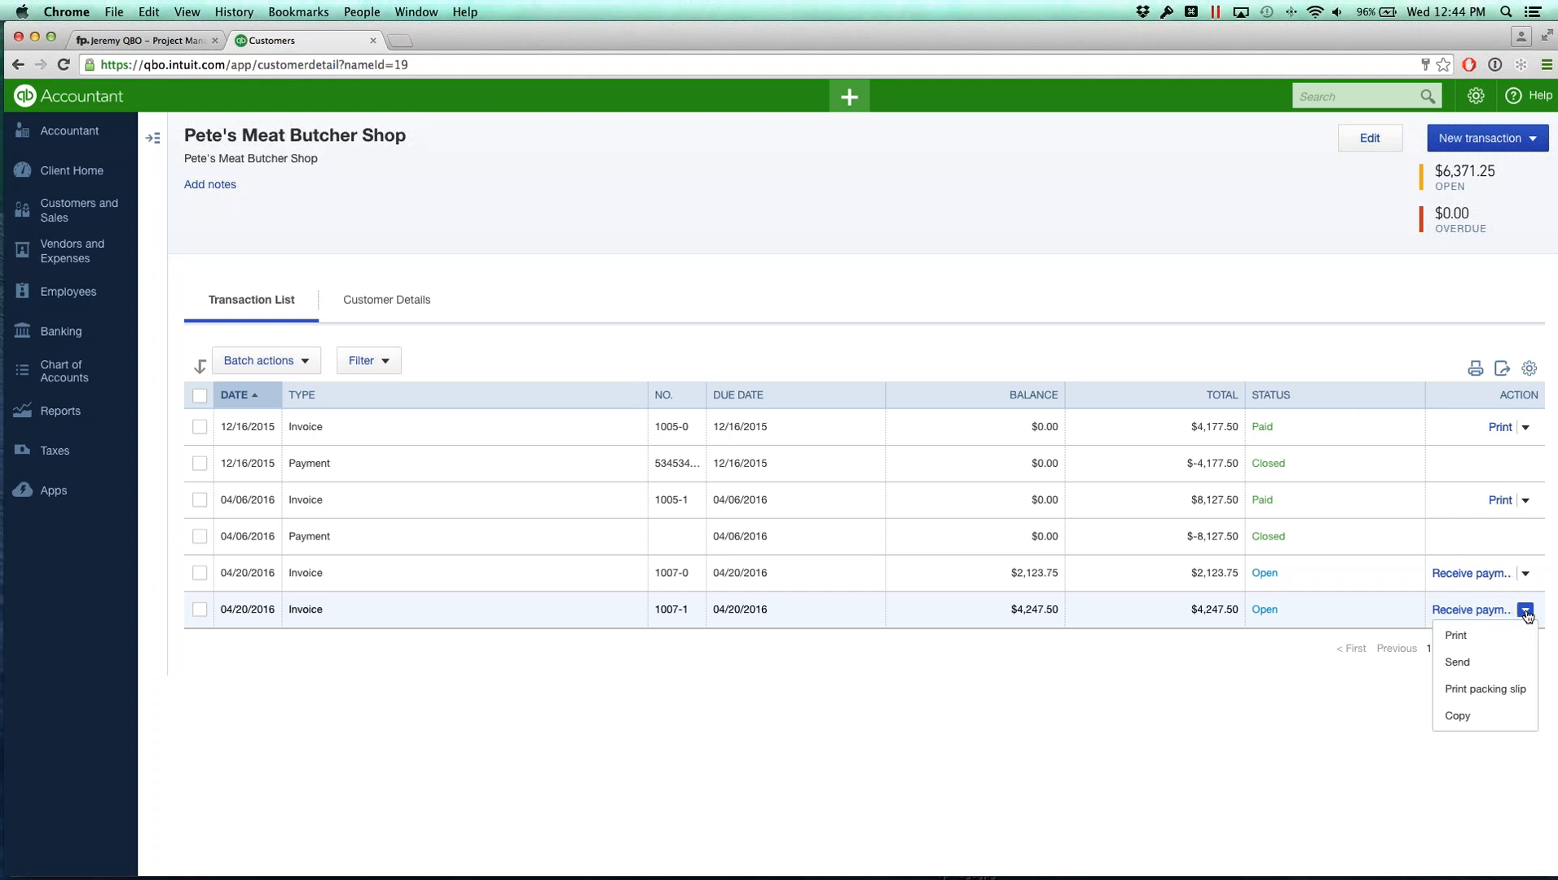
{"action": "left_click", "coordinate": [1471, 611]}
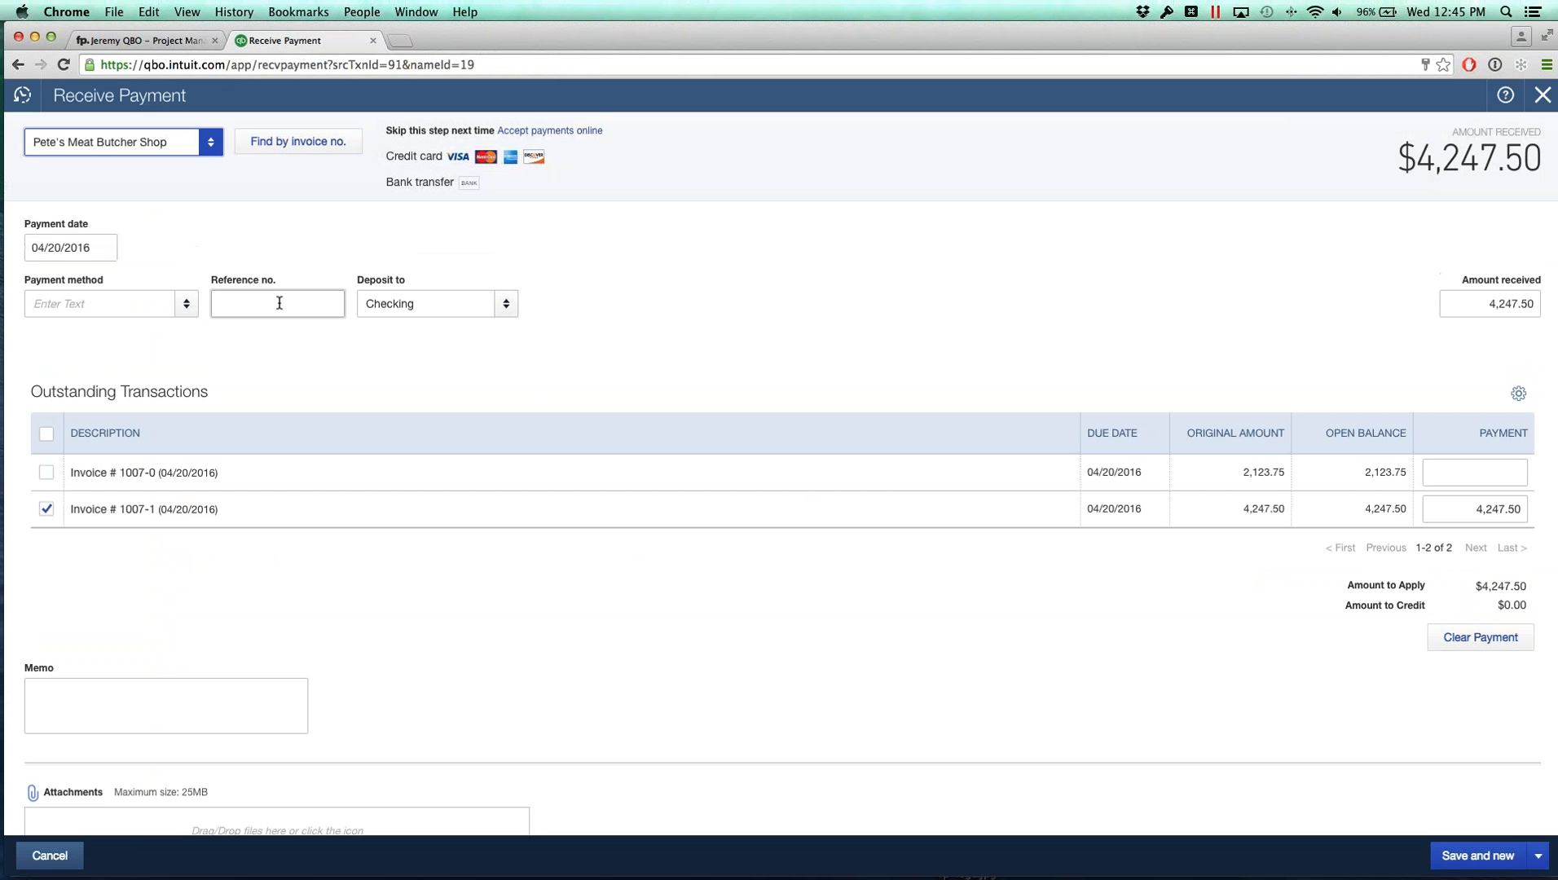
{"action": "left_click", "coordinate": [280, 303]}
{"action": "type", "text": "4456456"}
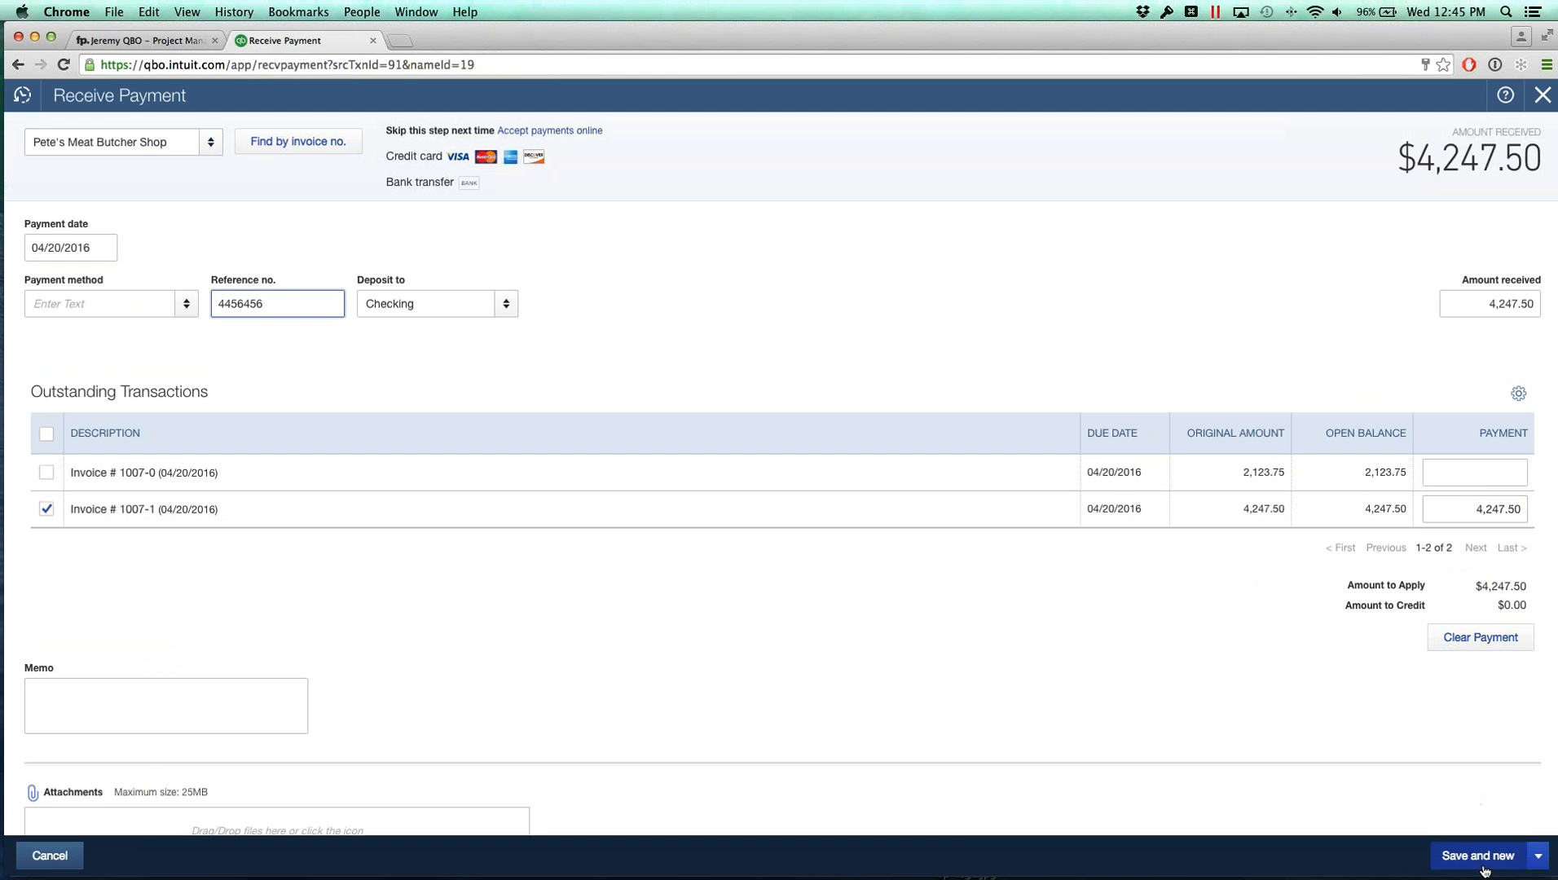
{"action": "left_click", "coordinate": [1539, 856]}
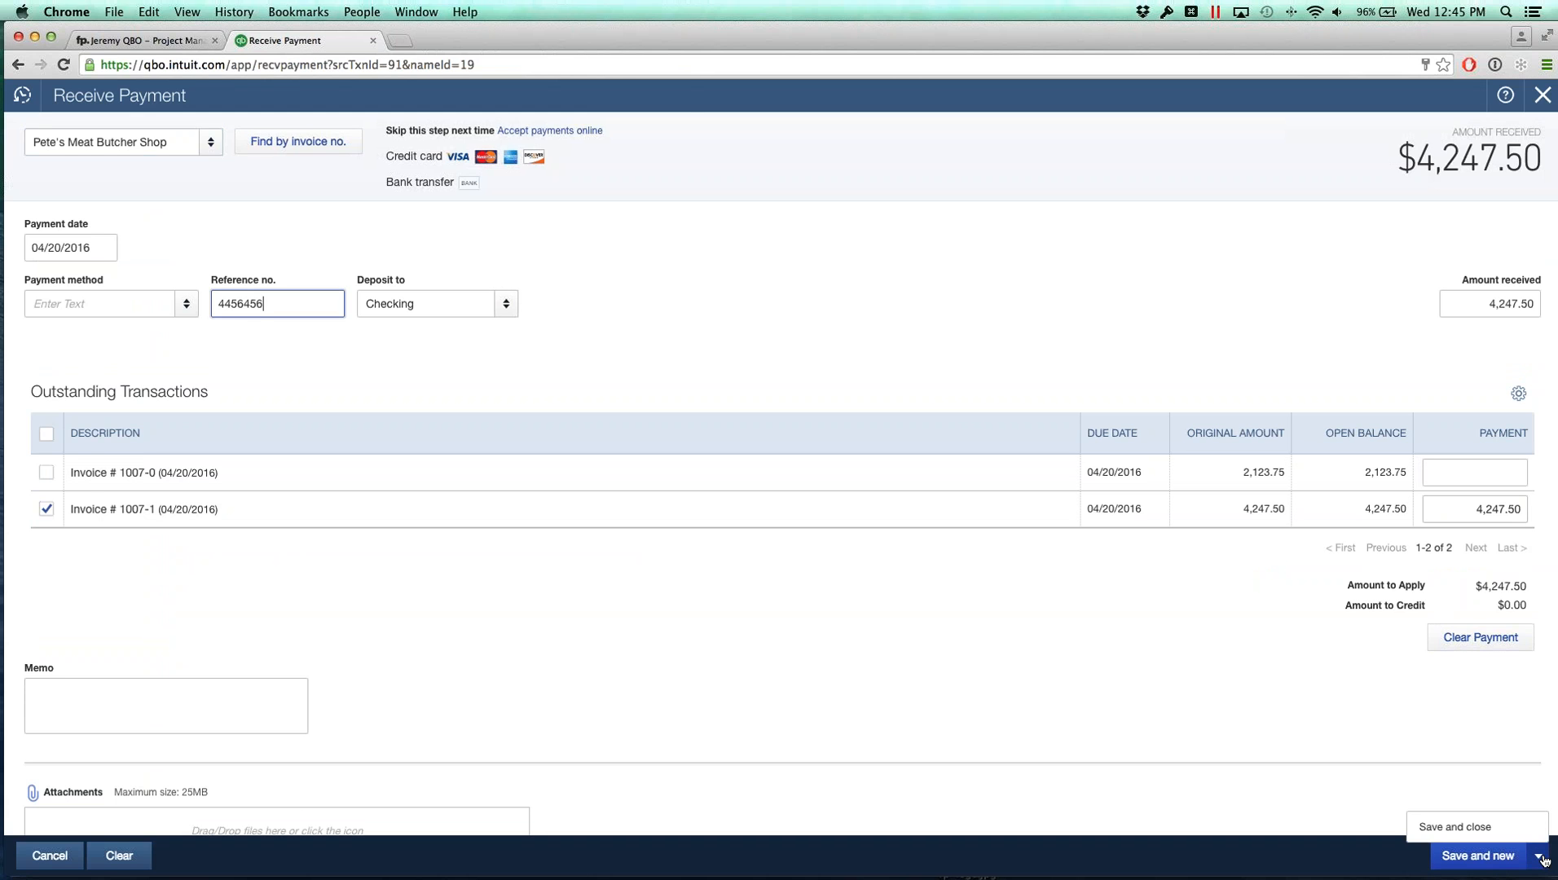
{"action": "left_click", "coordinate": [1463, 827]}
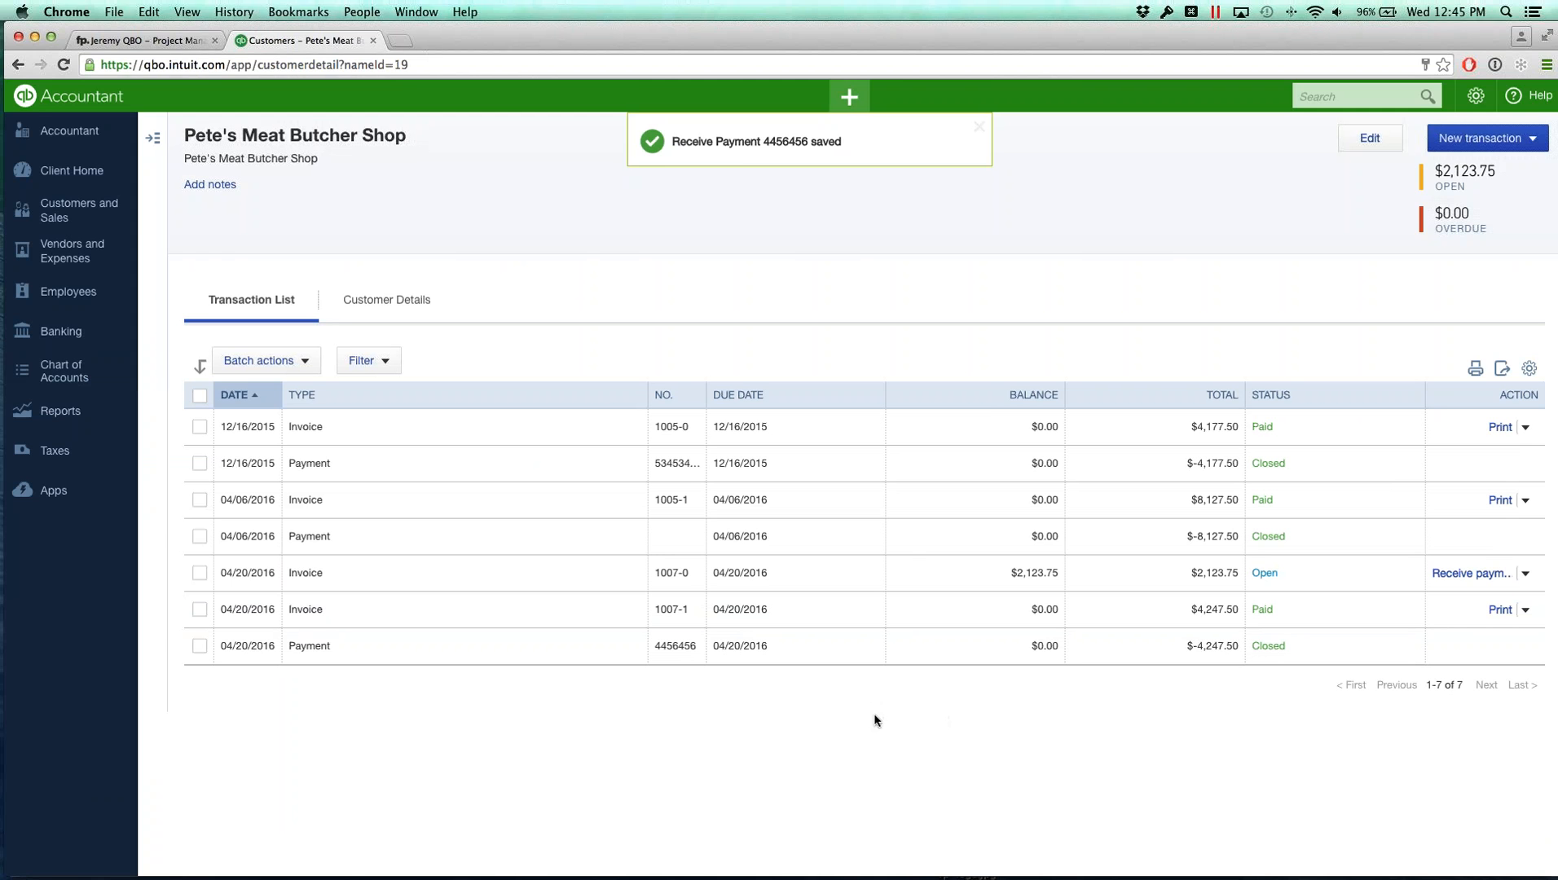
Step: Switch to FunctionPoint and perform a full sync with QuickBooks from the QuickBooks integration setup
{"action": "left_click", "coordinate": [142, 37]}
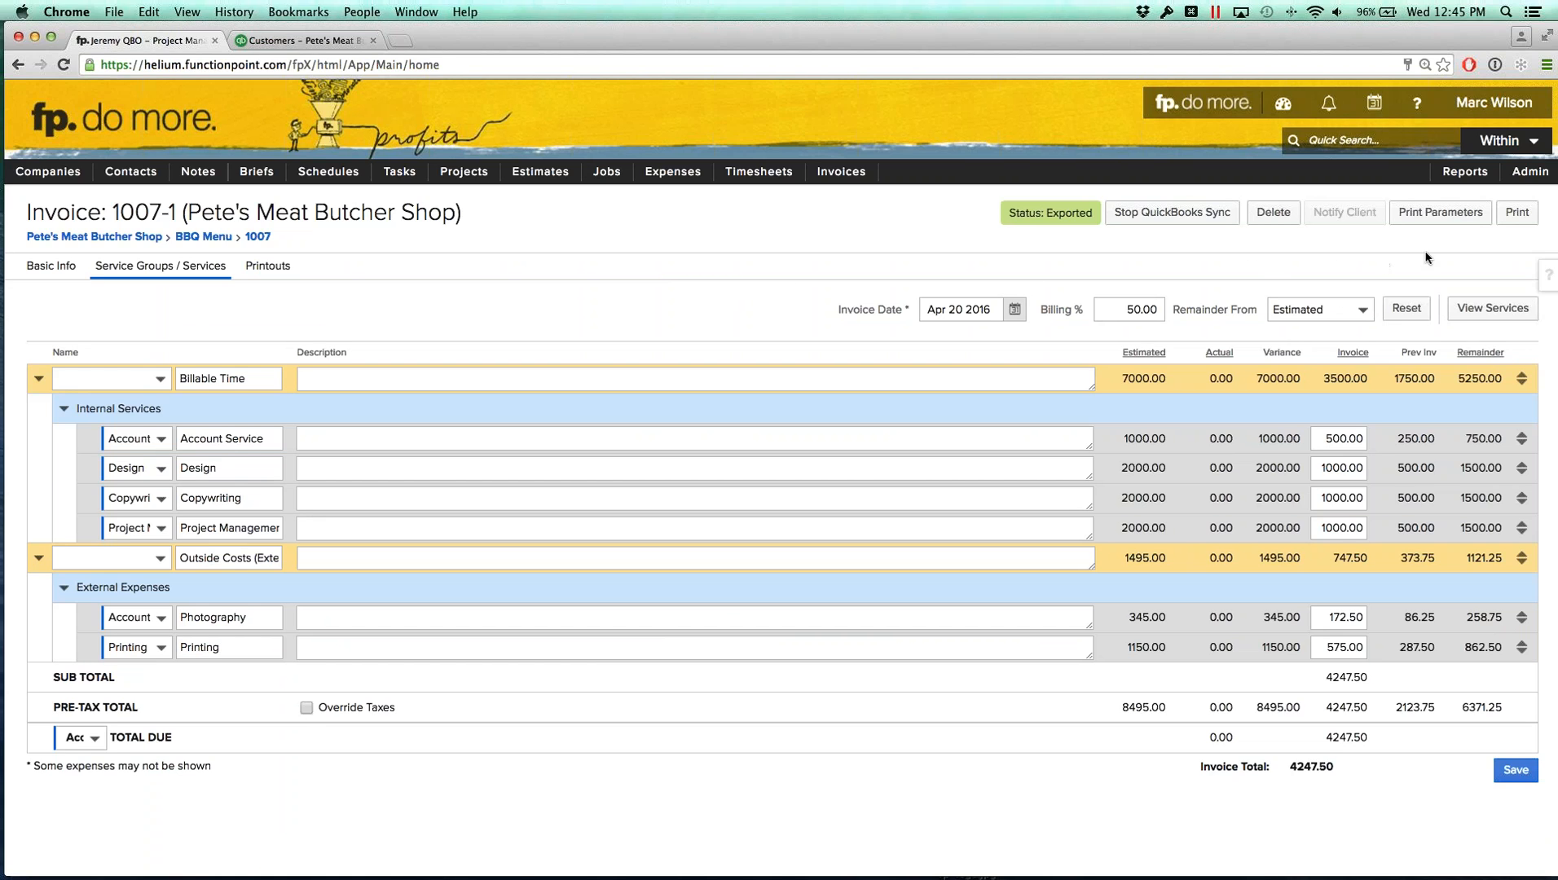
{"action": "left_click", "coordinate": [1531, 171]}
{"action": "mouse_move", "coordinate": [1410, 284]}
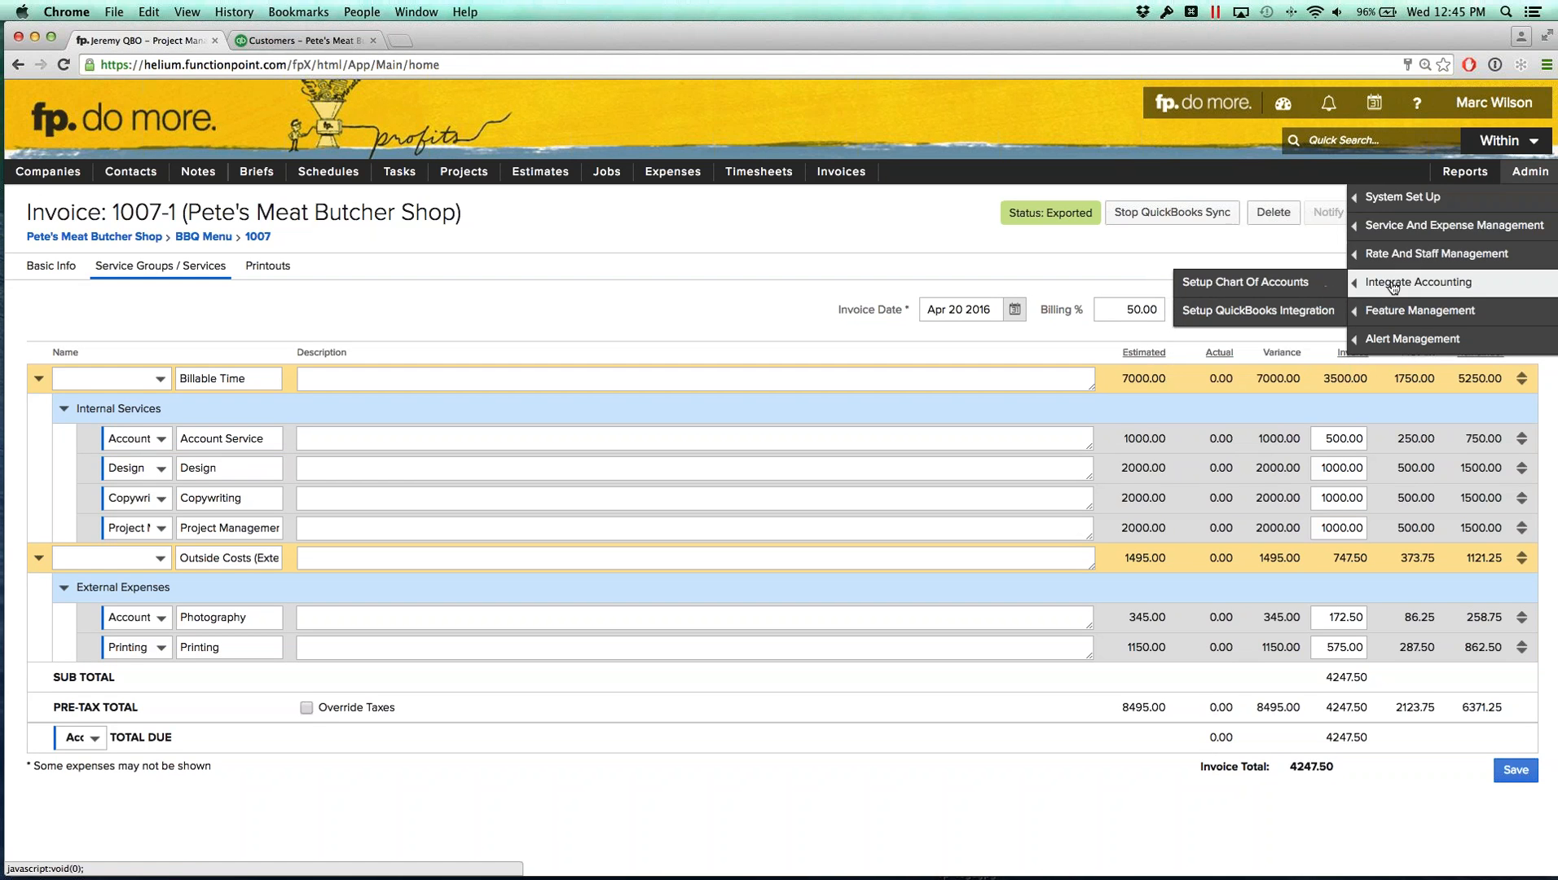
{"action": "left_click", "coordinate": [1259, 313]}
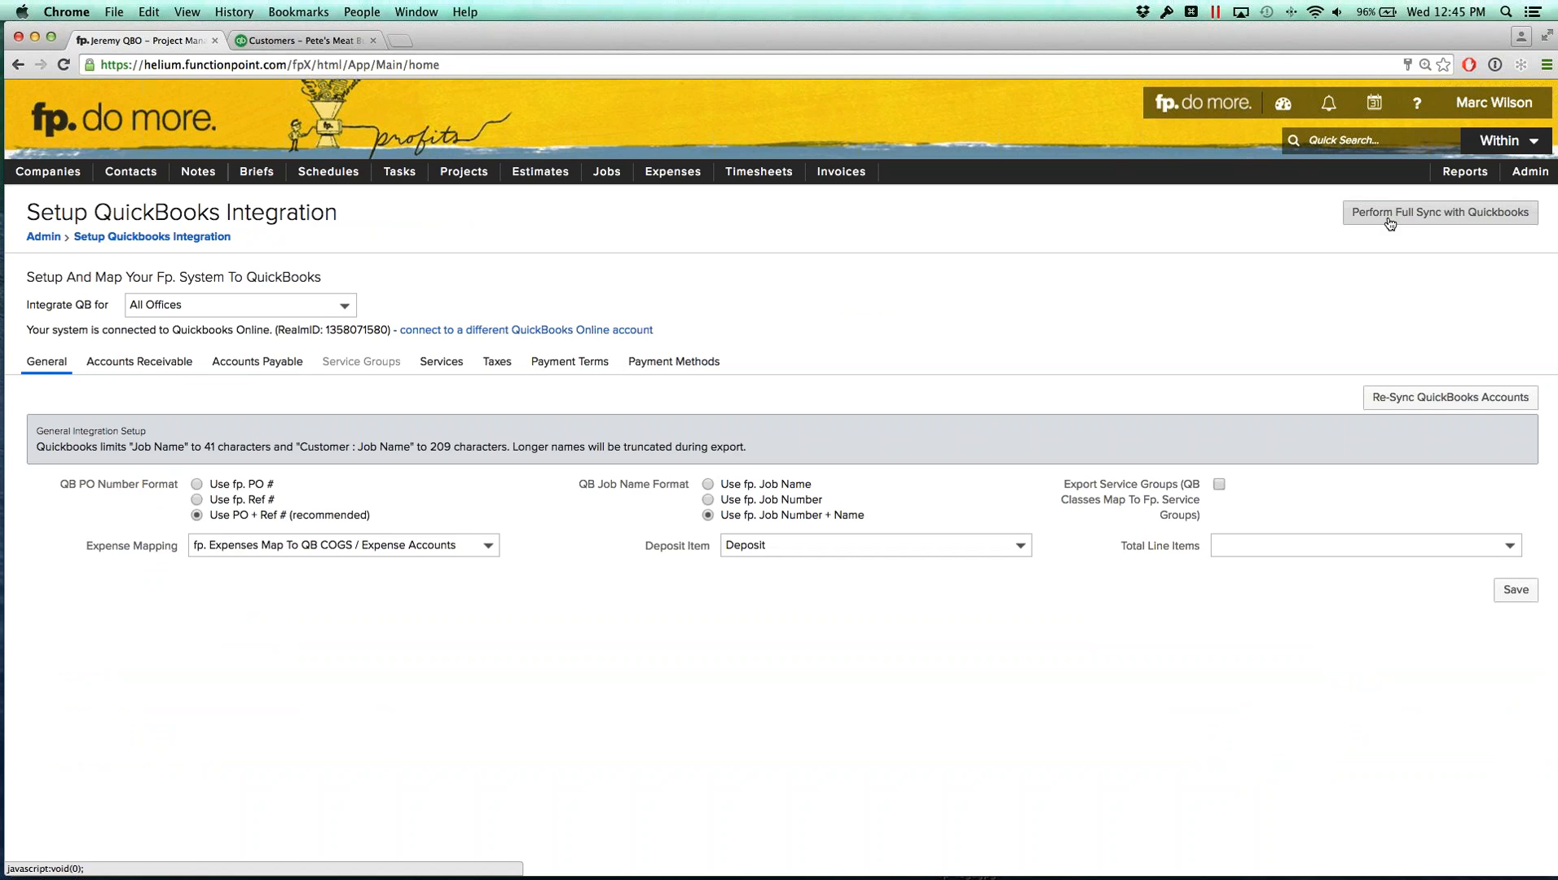
{"action": "left_click", "coordinate": [1390, 213]}
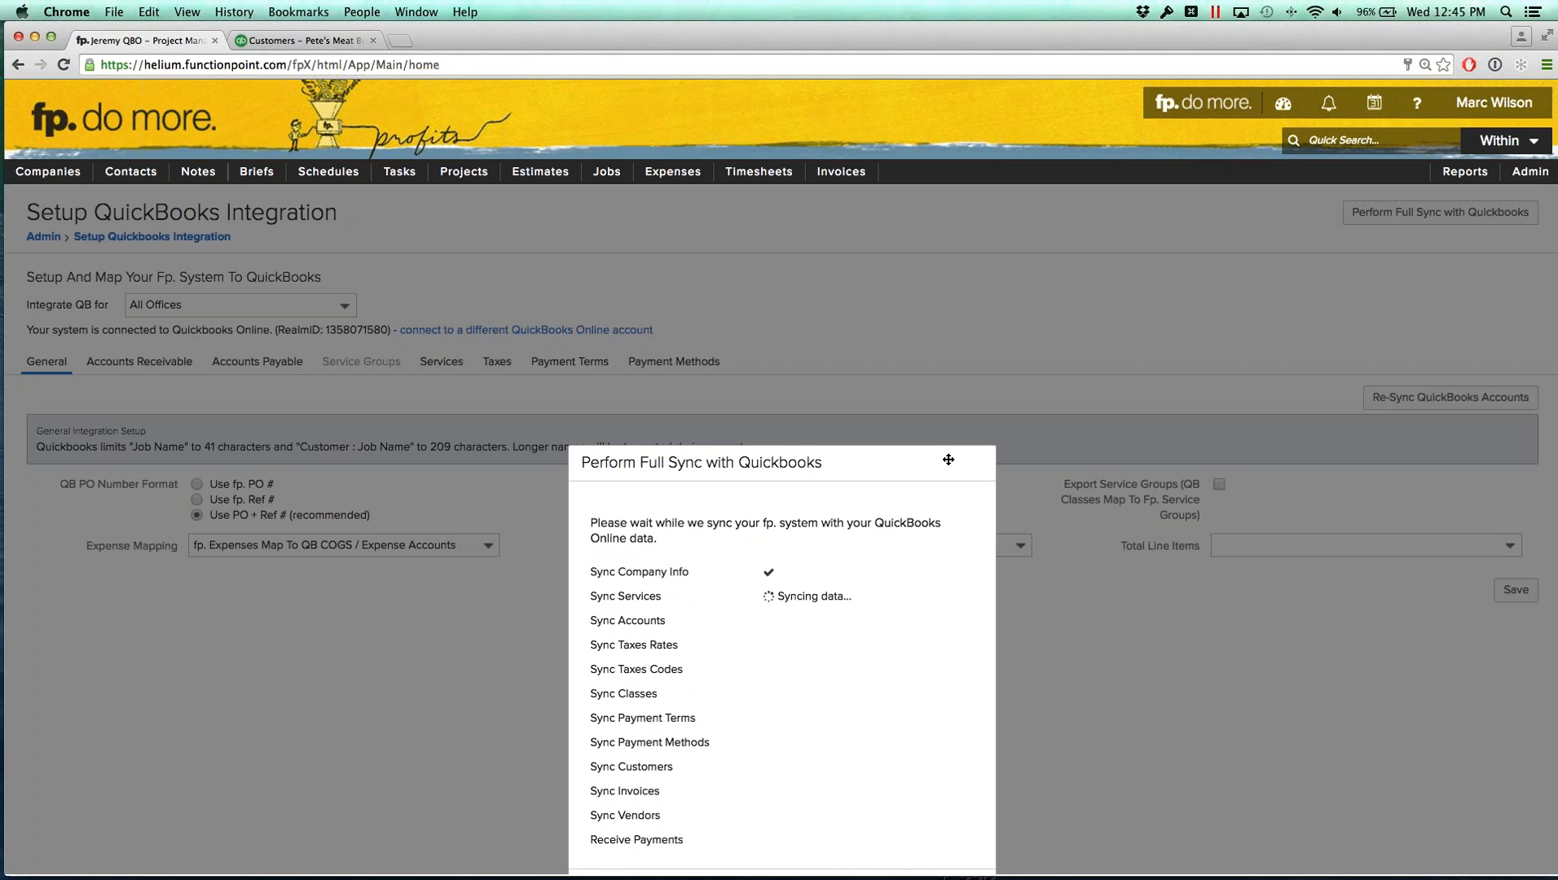
{"action": "left_click_drag", "start_coordinate": [935, 460], "coordinate": [926, 256]}
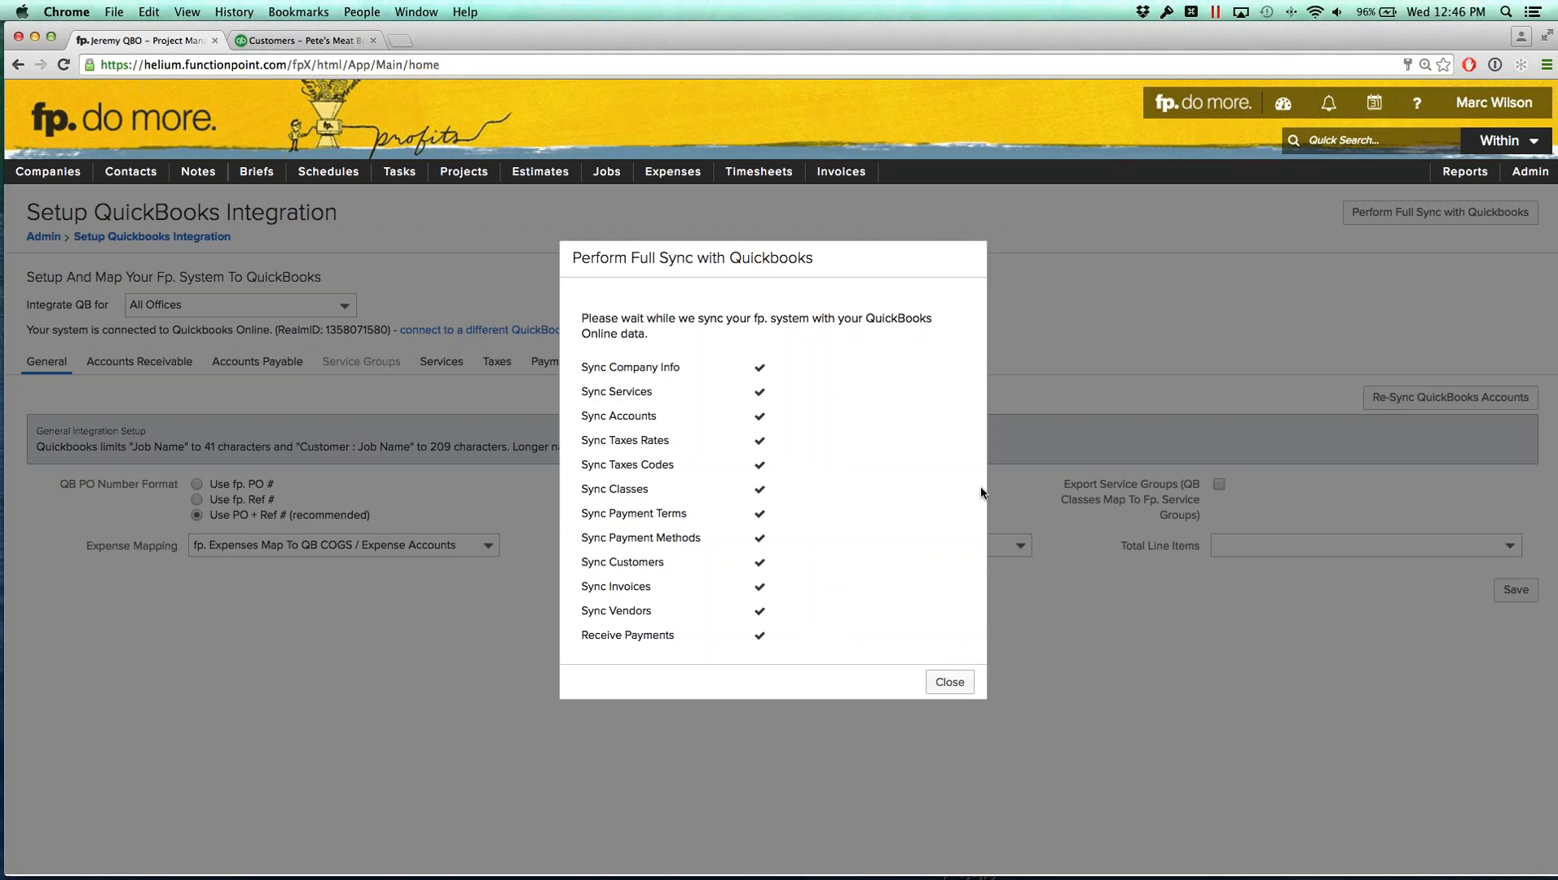
{"action": "left_click", "coordinate": [950, 684]}
Step: Review invoice 1007-1's payment details and the invoice list of job 1007
{"action": "mouse_move", "coordinate": [842, 171]}
{"action": "mouse_move", "coordinate": [848, 226]}
{"action": "left_click", "coordinate": [938, 226]}
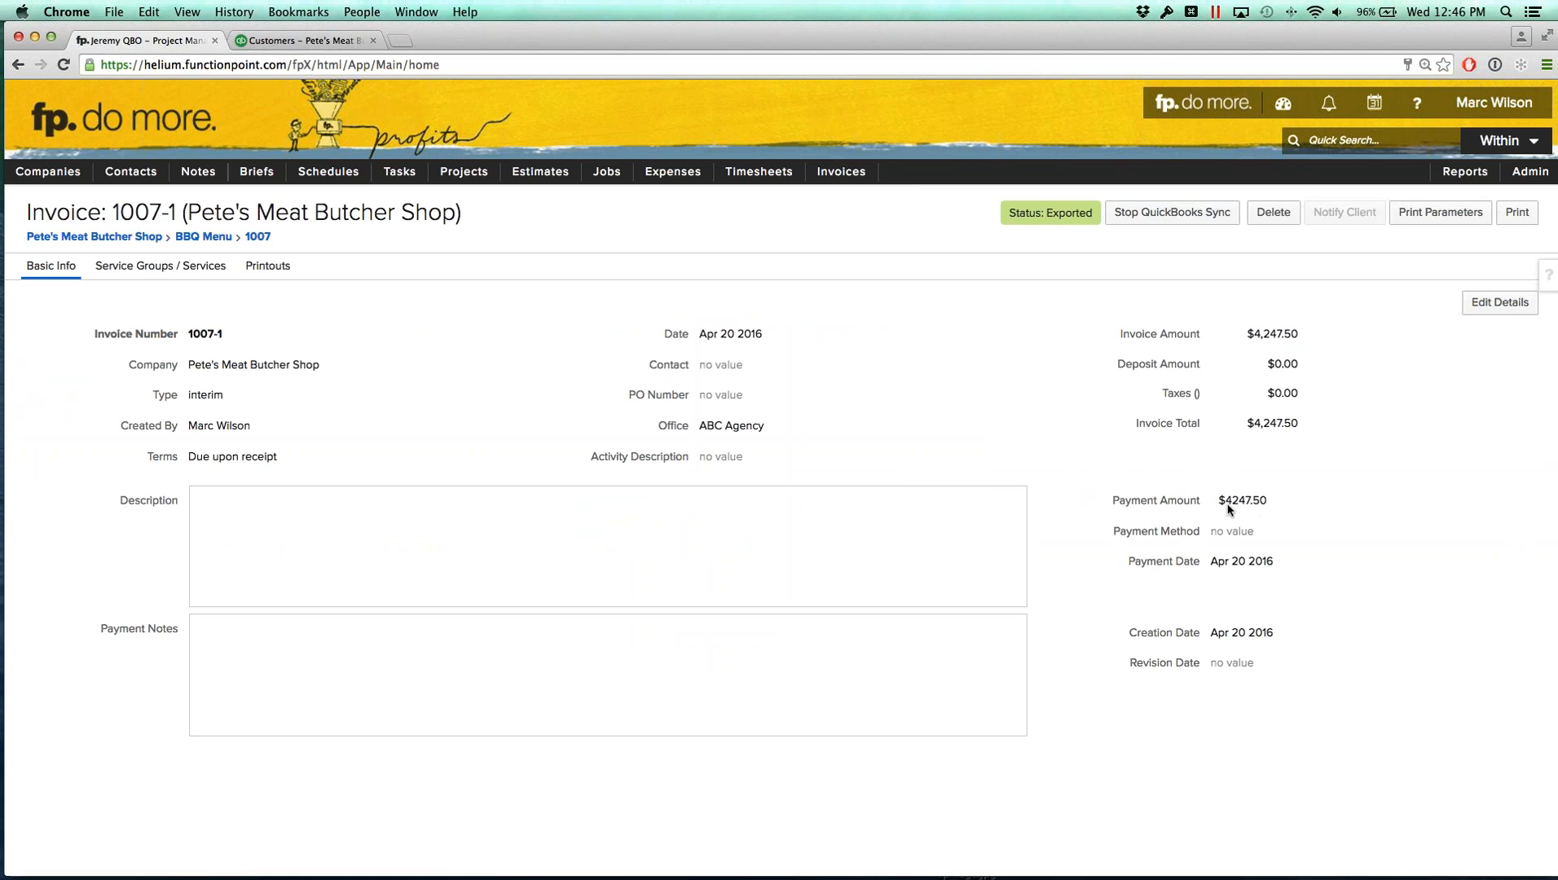
{"action": "left_click_drag", "start_coordinate": [1225, 504], "coordinate": [1212, 538]}
{"action": "left_click", "coordinate": [1221, 535]}
{"action": "left_click", "coordinate": [203, 240]}
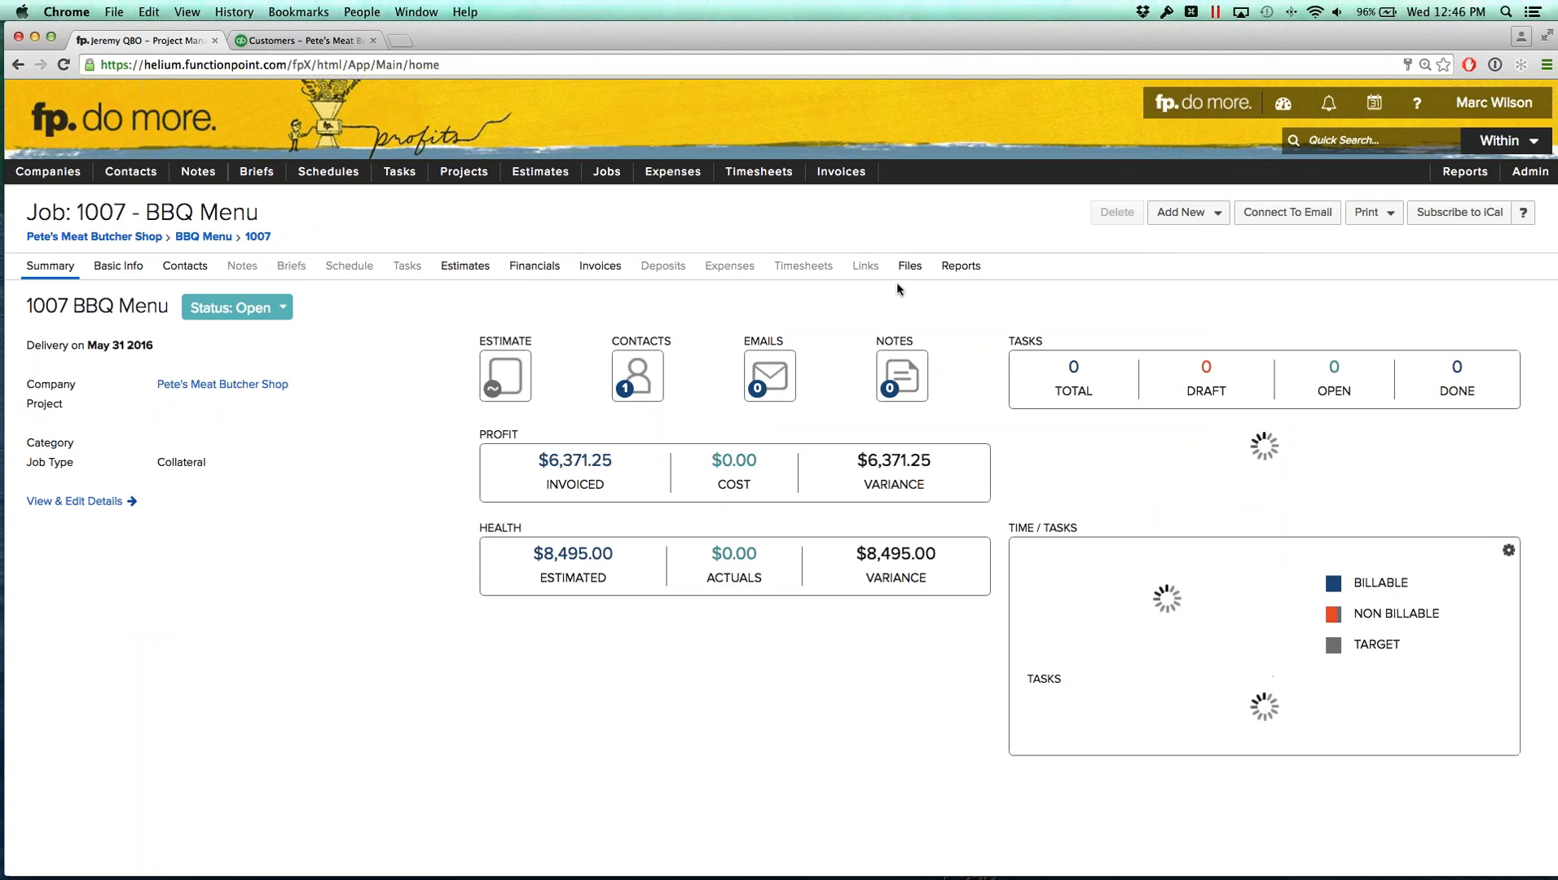
{"action": "left_click", "coordinate": [600, 266]}
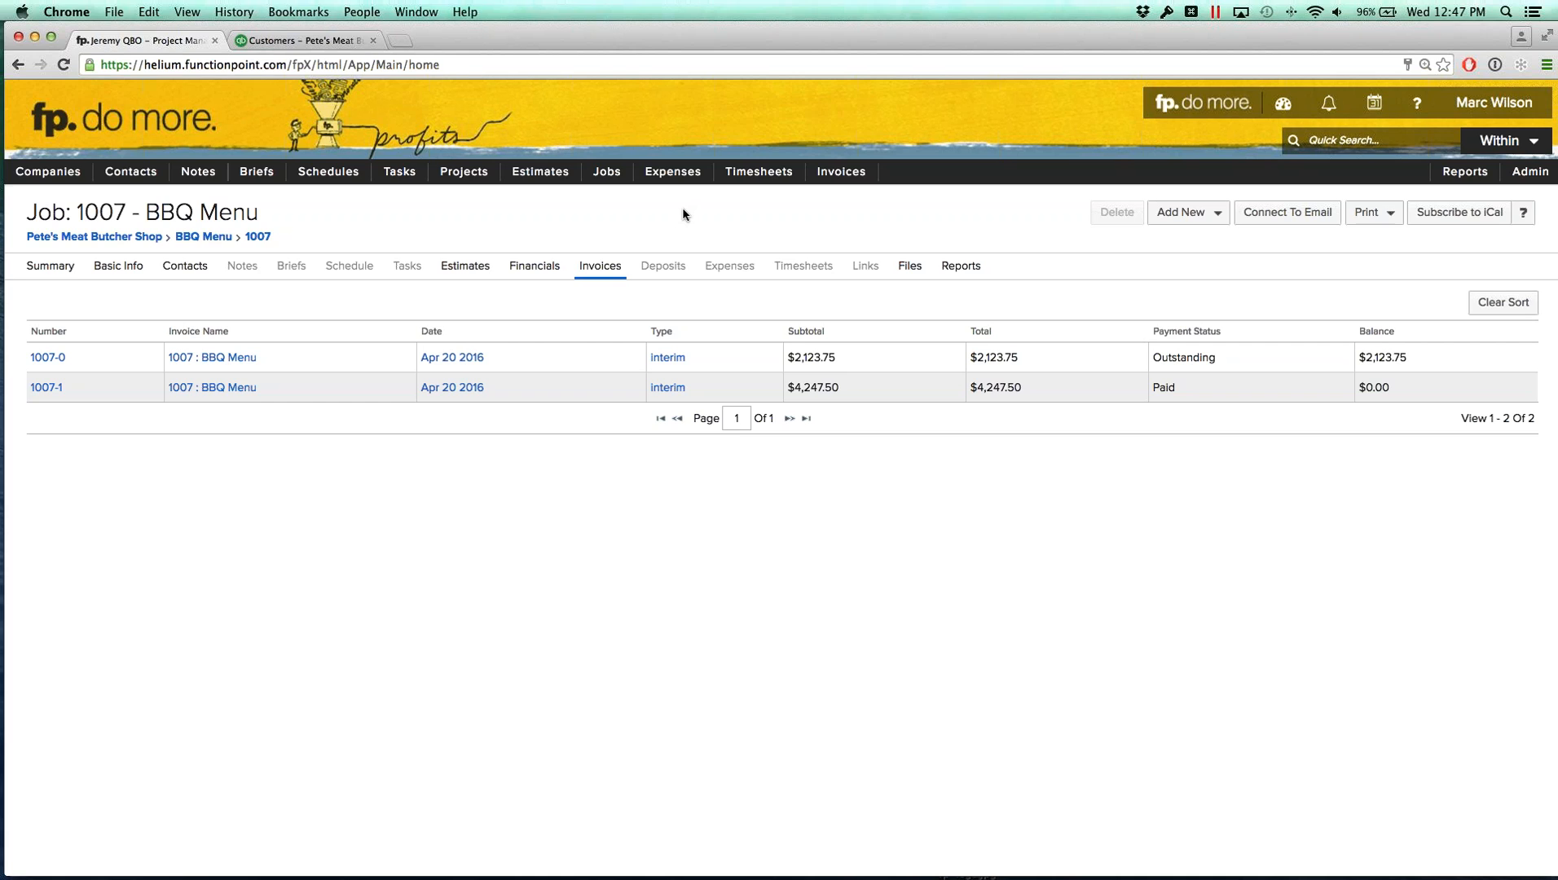
Step: Switch to the QuickBooks Desktop demo environment and open the financials of job 1010 Iced Coffee Promo Posters
{"action": "mouse_move", "coordinate": [606, 173]}
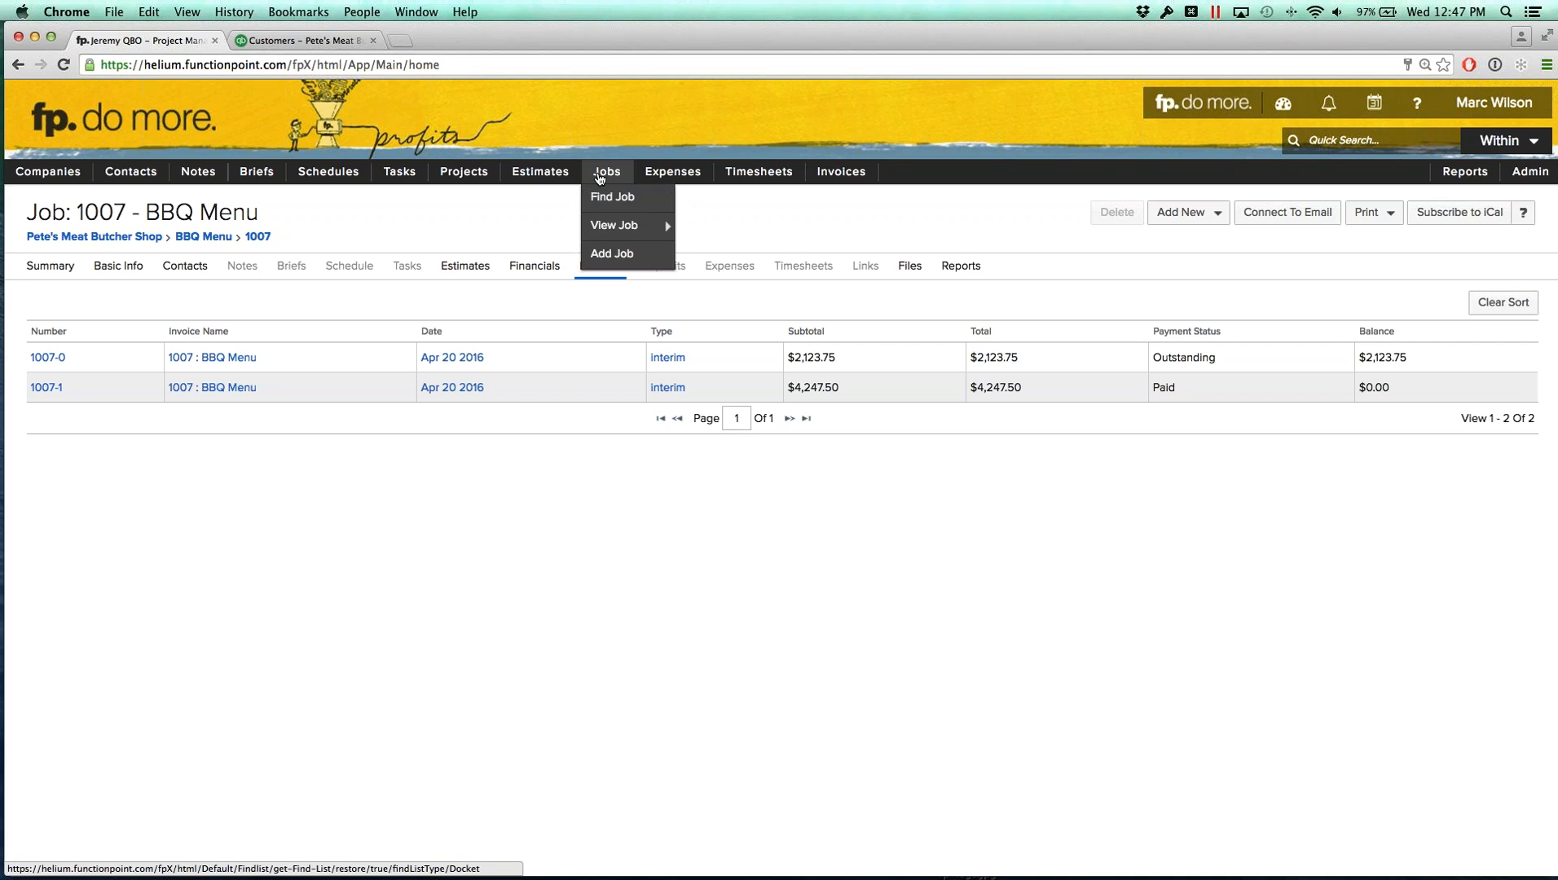
{"action": "mouse_move", "coordinate": [618, 225]}
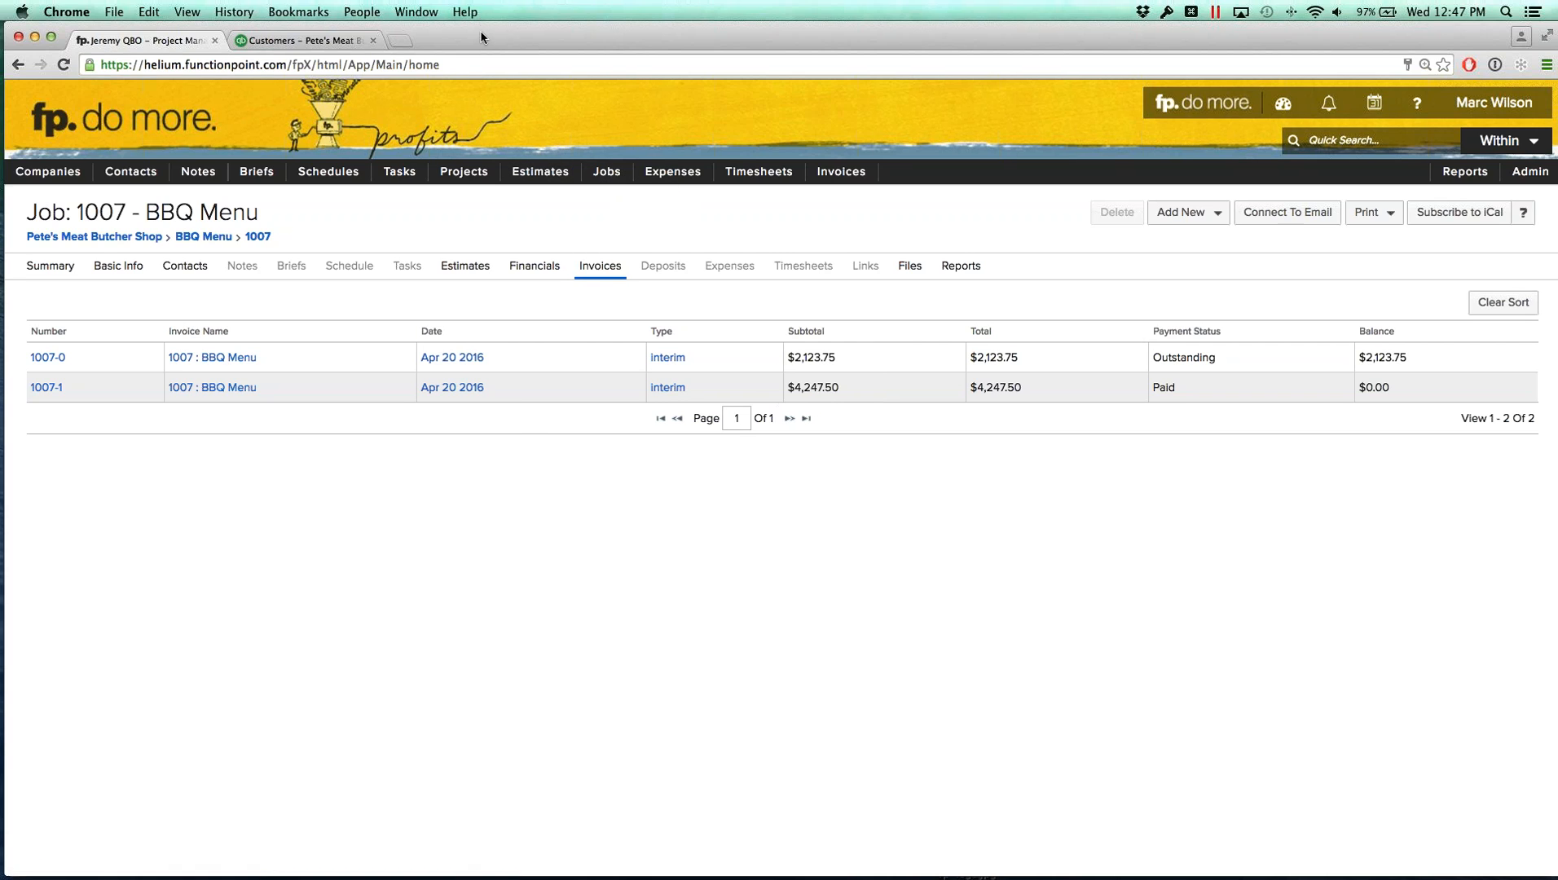
{"action": "left_click_drag", "start_coordinate": [481, 34], "coordinate": [485, 34]}
{"action": "left_click_drag", "start_coordinate": [617, 37], "coordinate": [1340, 40]}
{"action": "left_click", "coordinate": [652, 37]}
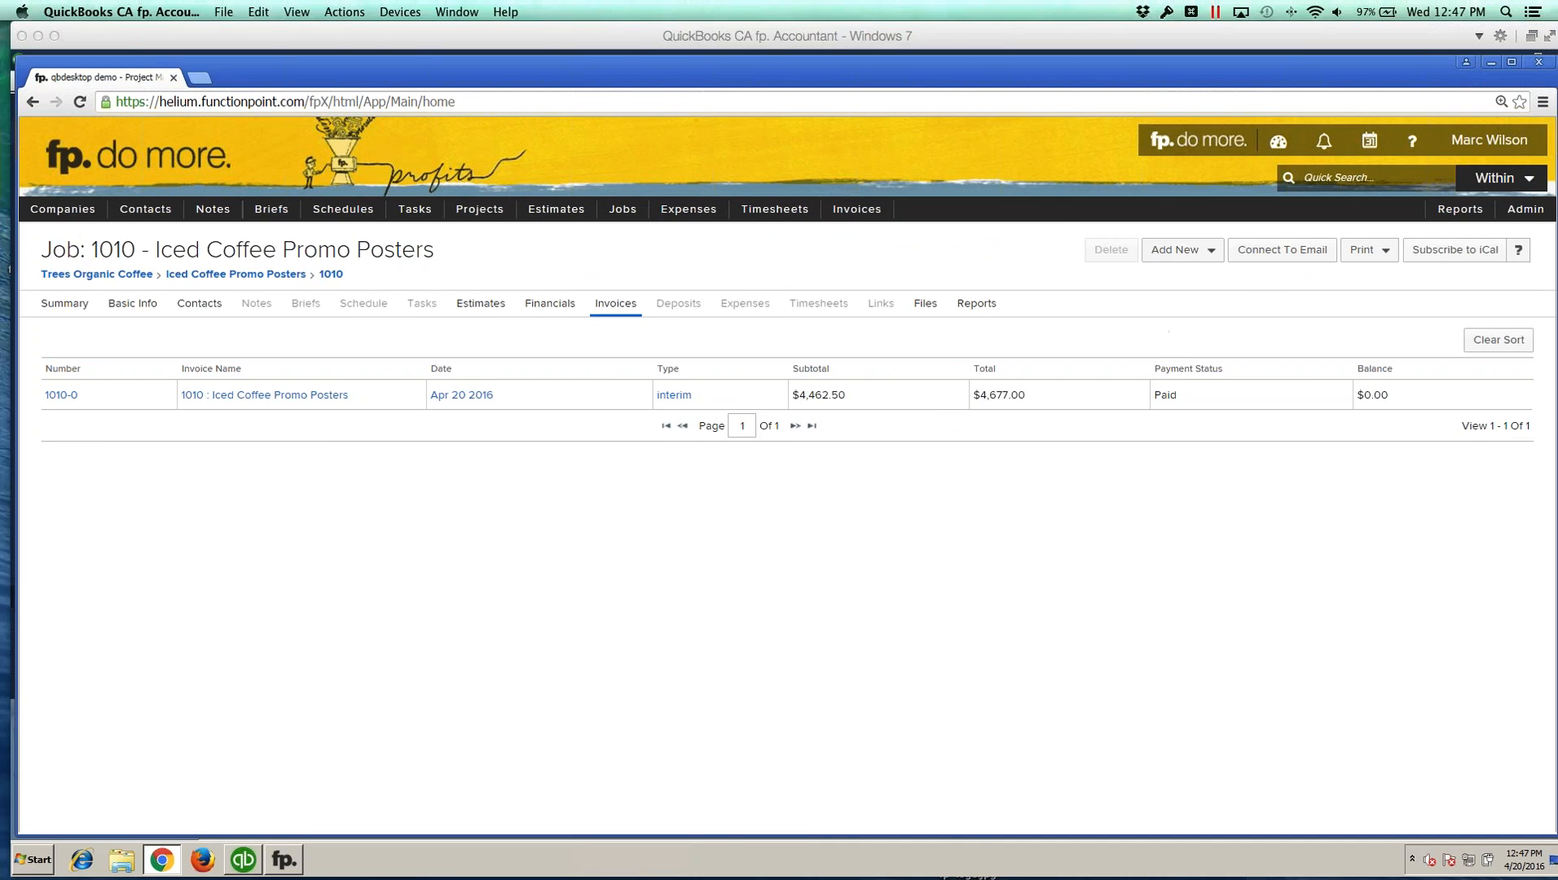
{"action": "mouse_move", "coordinate": [624, 215]}
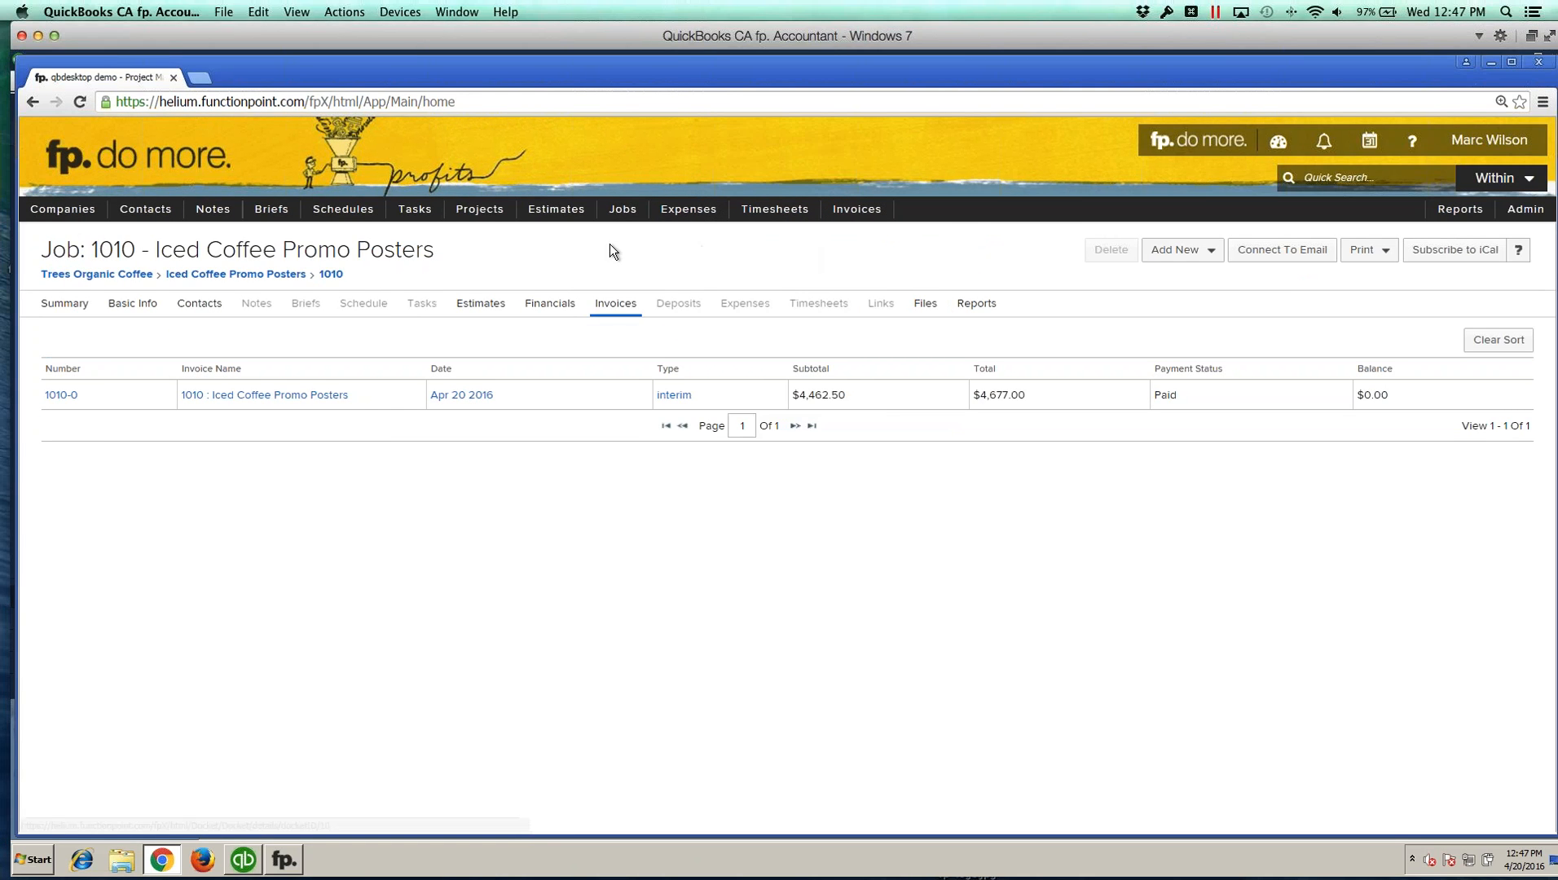
{"action": "mouse_move", "coordinate": [652, 262]}
{"action": "left_click", "coordinate": [783, 269]}
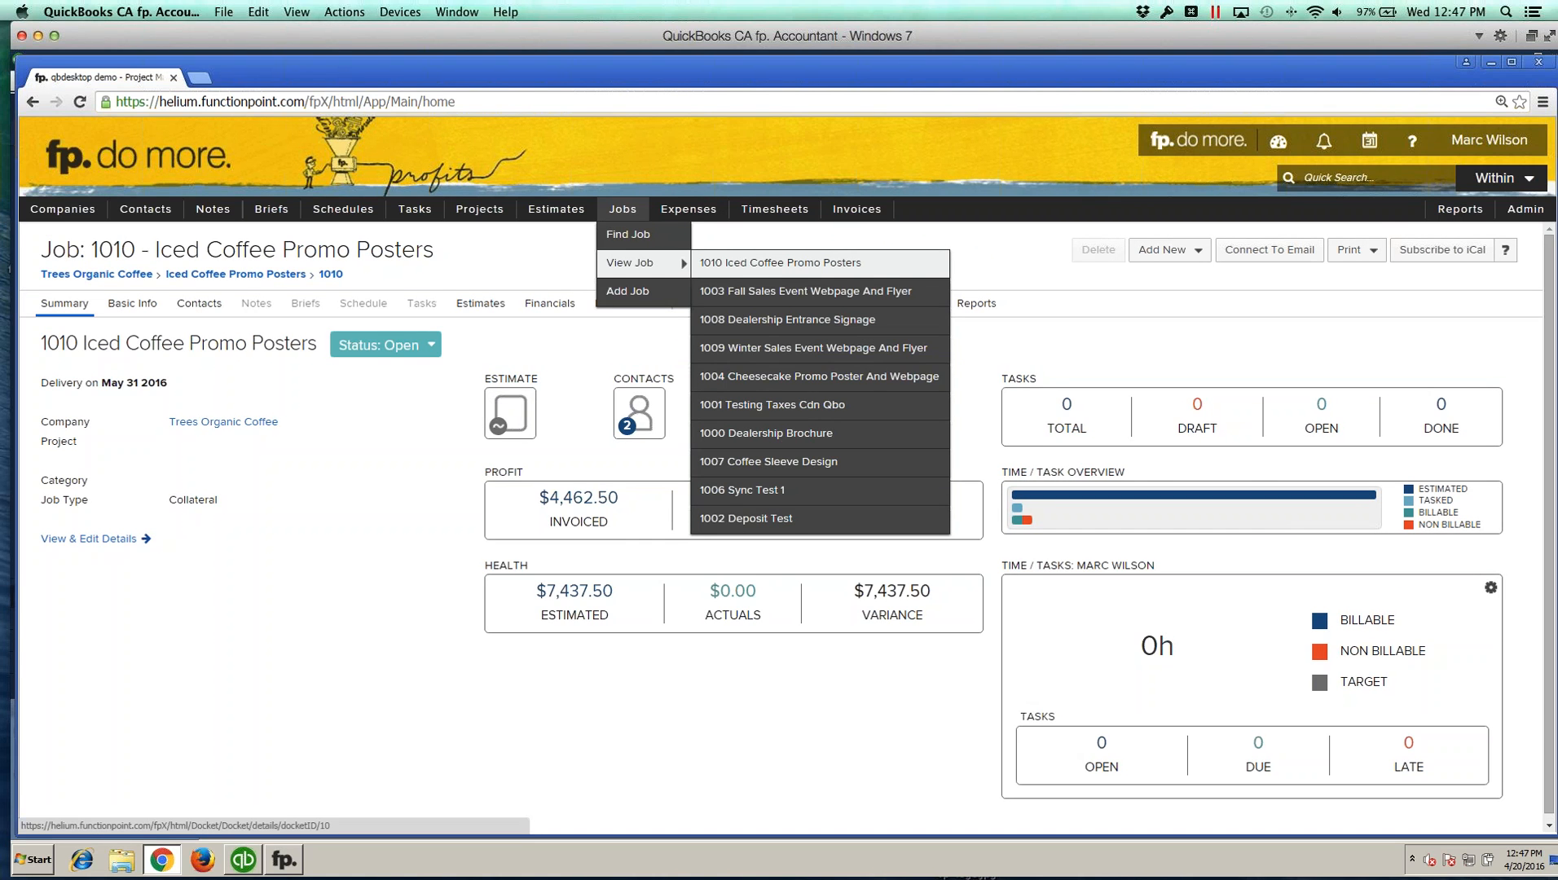
{"action": "left_click", "coordinate": [550, 303]}
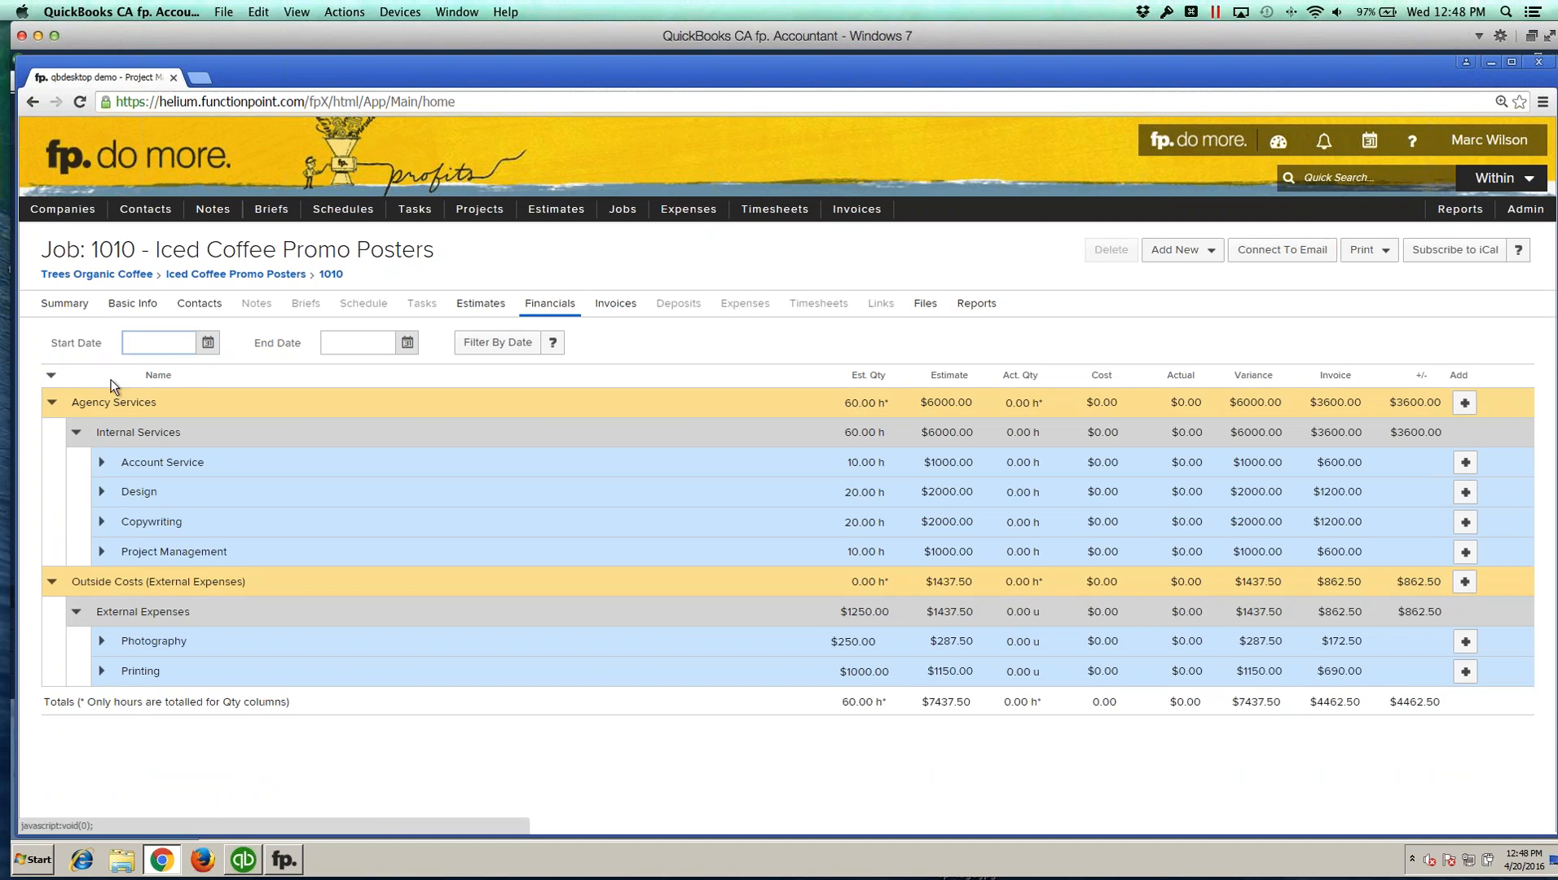
Step: Add an external expense to the job's Photography line and choose TRC Printing as the supplier
{"action": "left_click", "coordinate": [52, 402]}
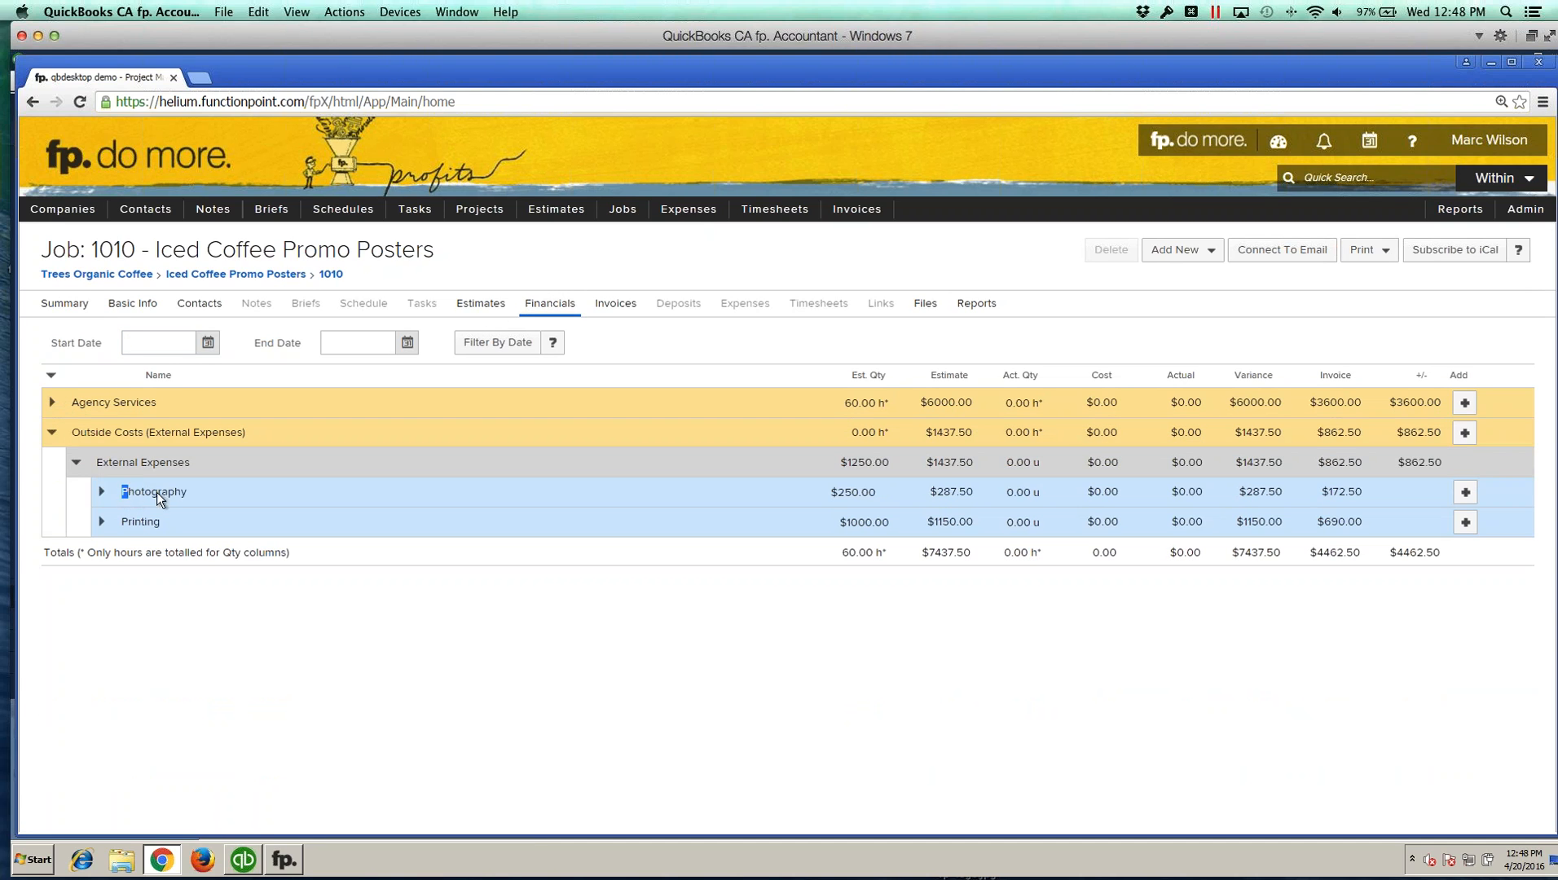
{"action": "left_click", "coordinate": [189, 492]}
{"action": "left_click", "coordinate": [1464, 494]}
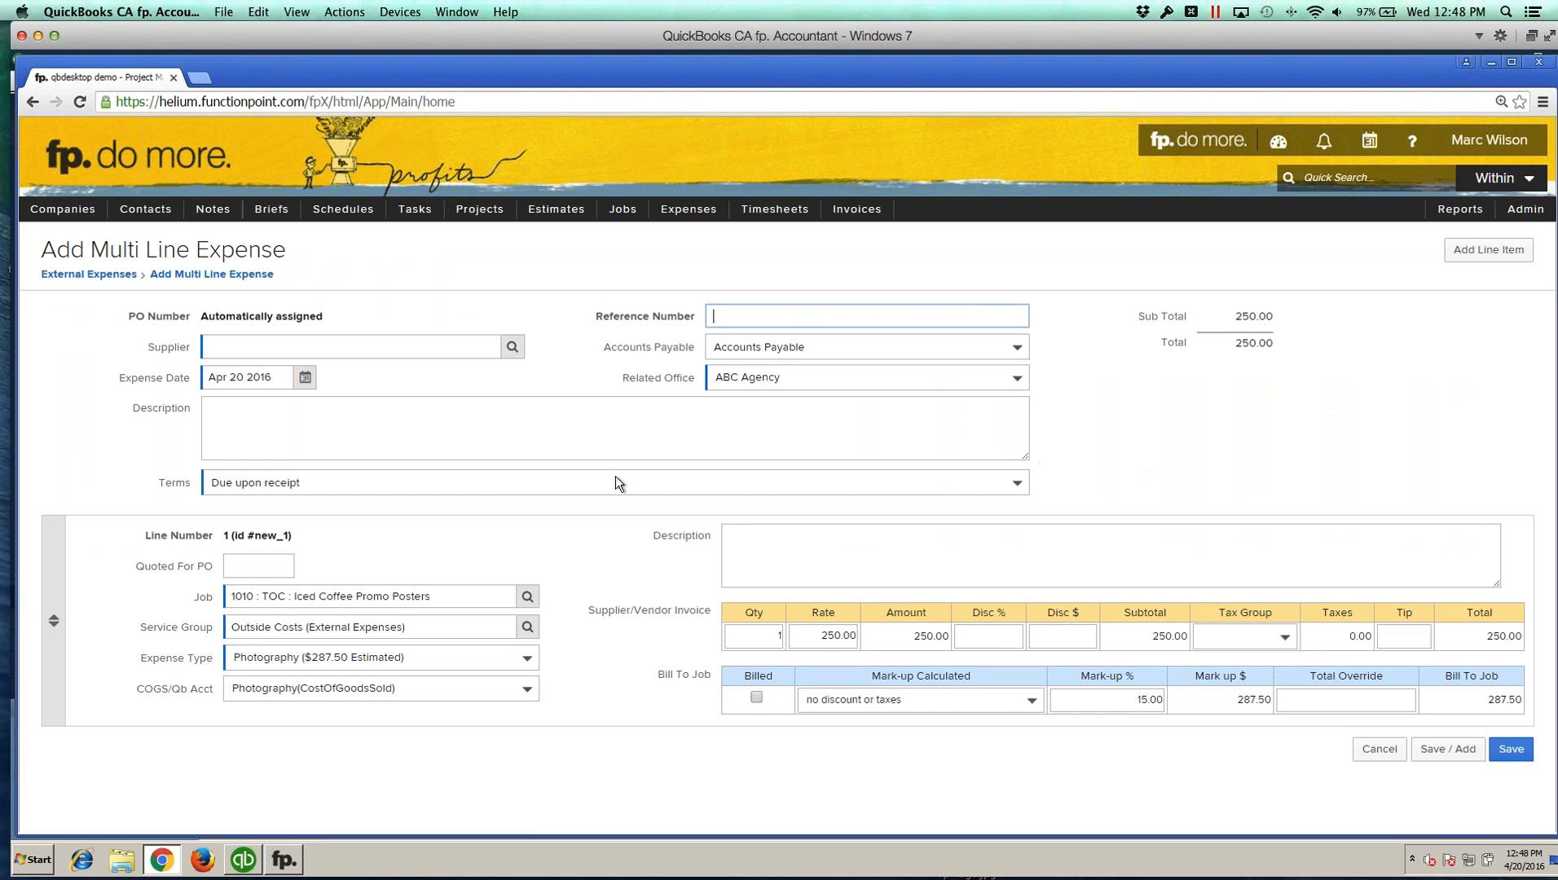
{"action": "left_click", "coordinate": [314, 596]}
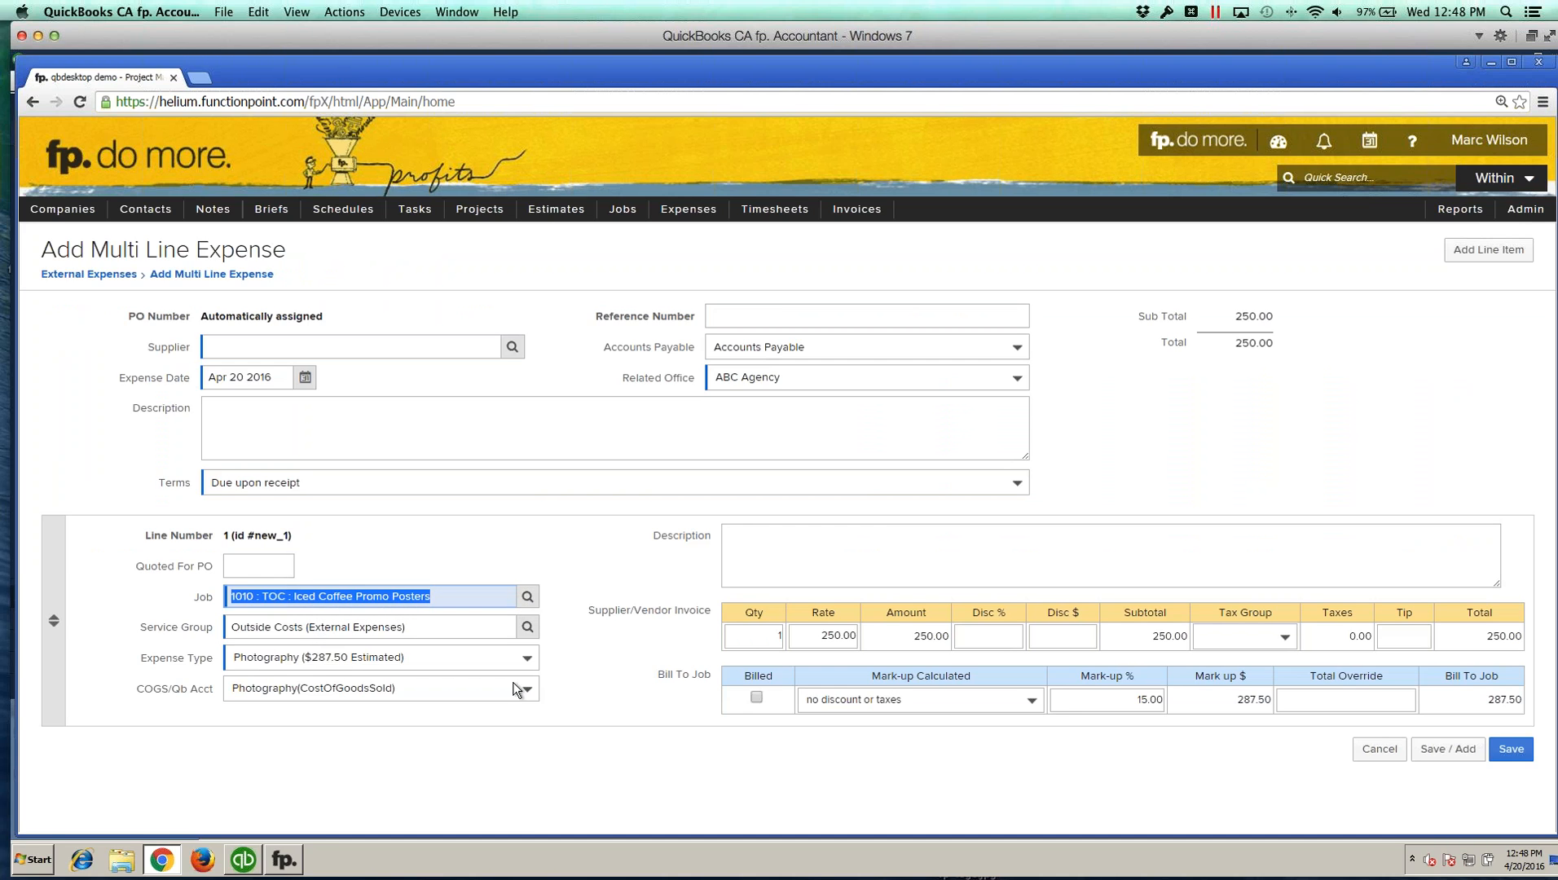
{"action": "left_click", "coordinate": [825, 634]}
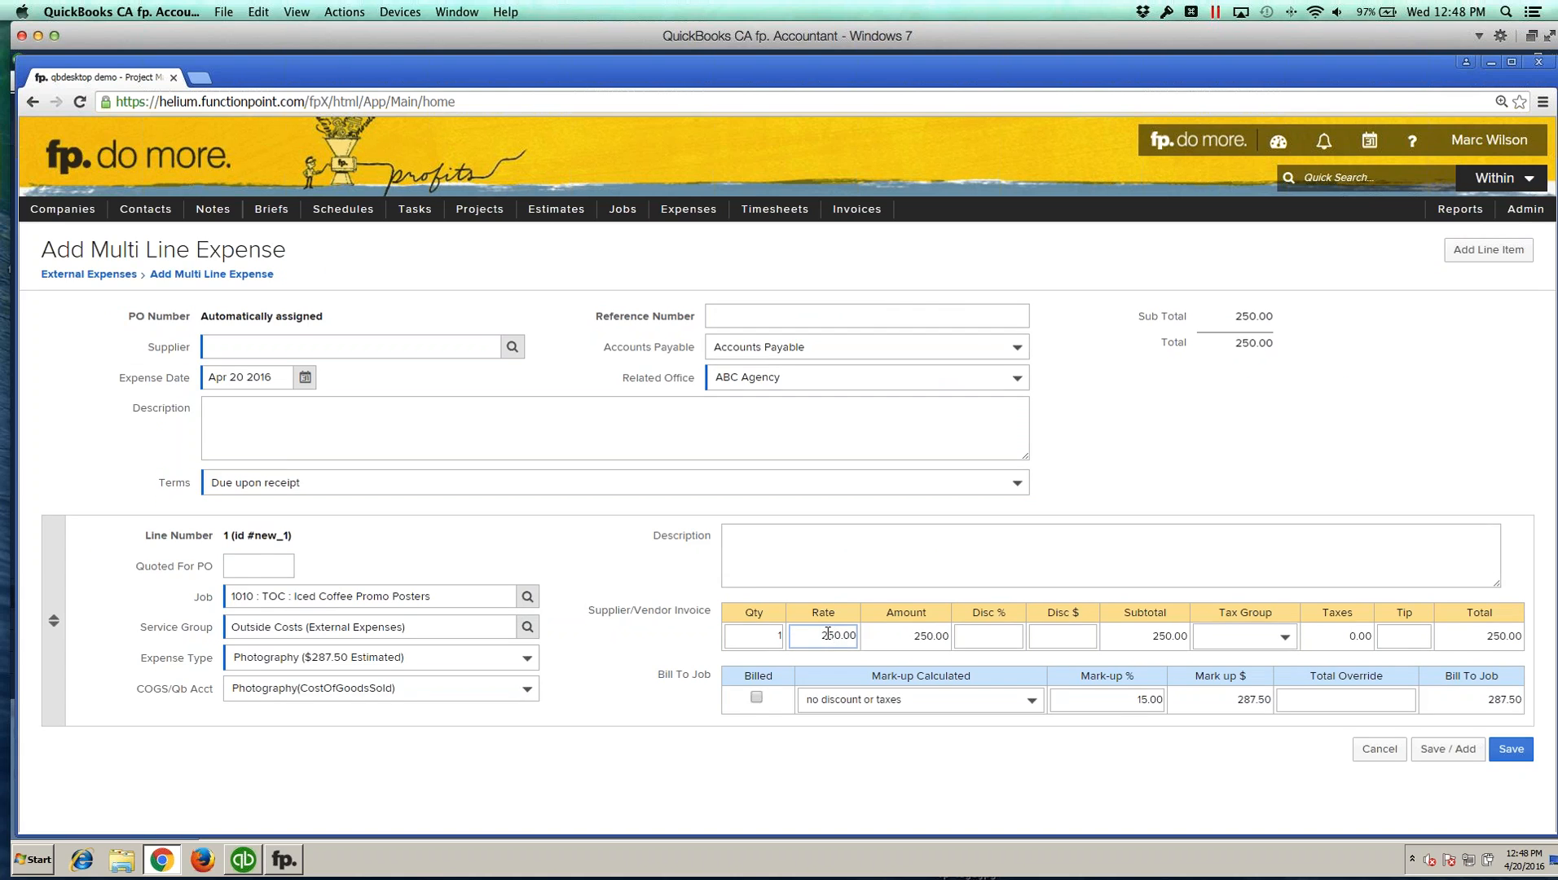
{"action": "mouse_move", "coordinate": [687, 215]}
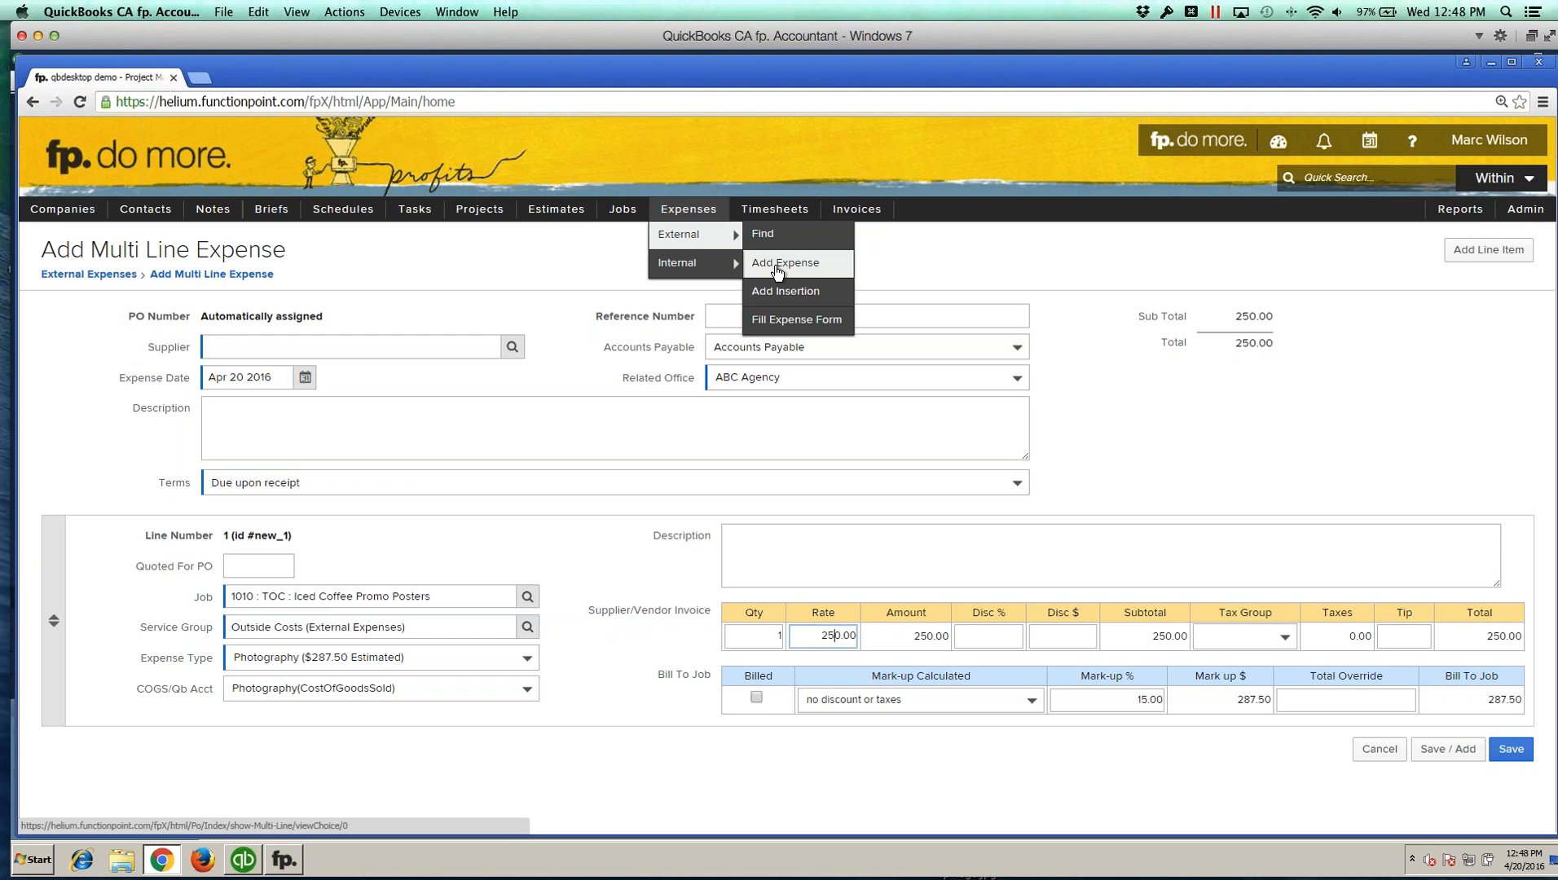
{"action": "left_click", "coordinate": [411, 291]}
{"action": "left_click", "coordinate": [372, 341]}
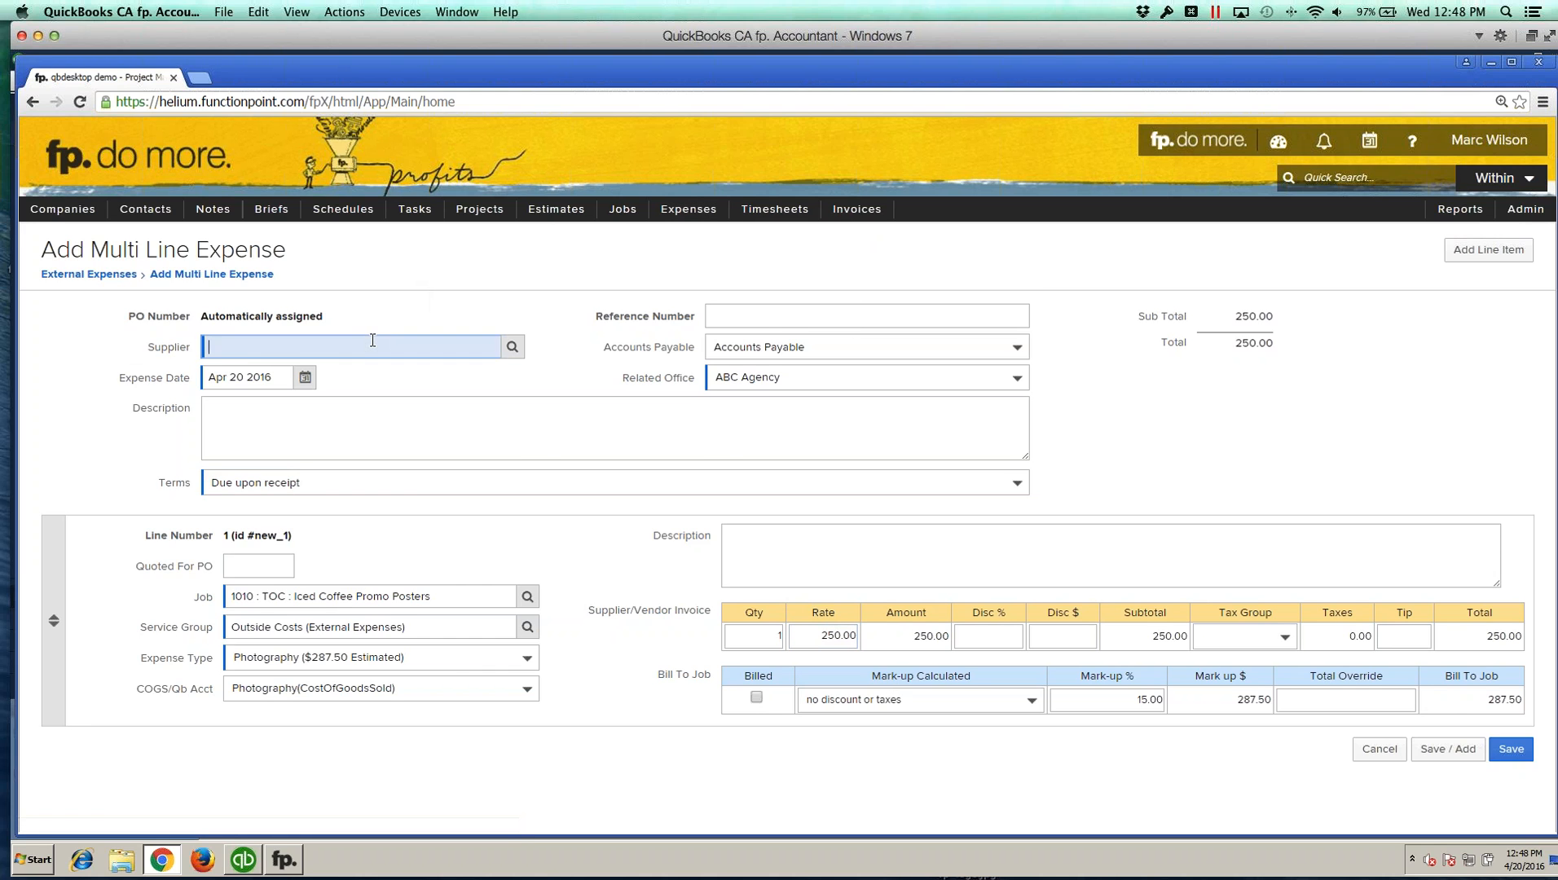
{"action": "left_click", "coordinate": [510, 346]}
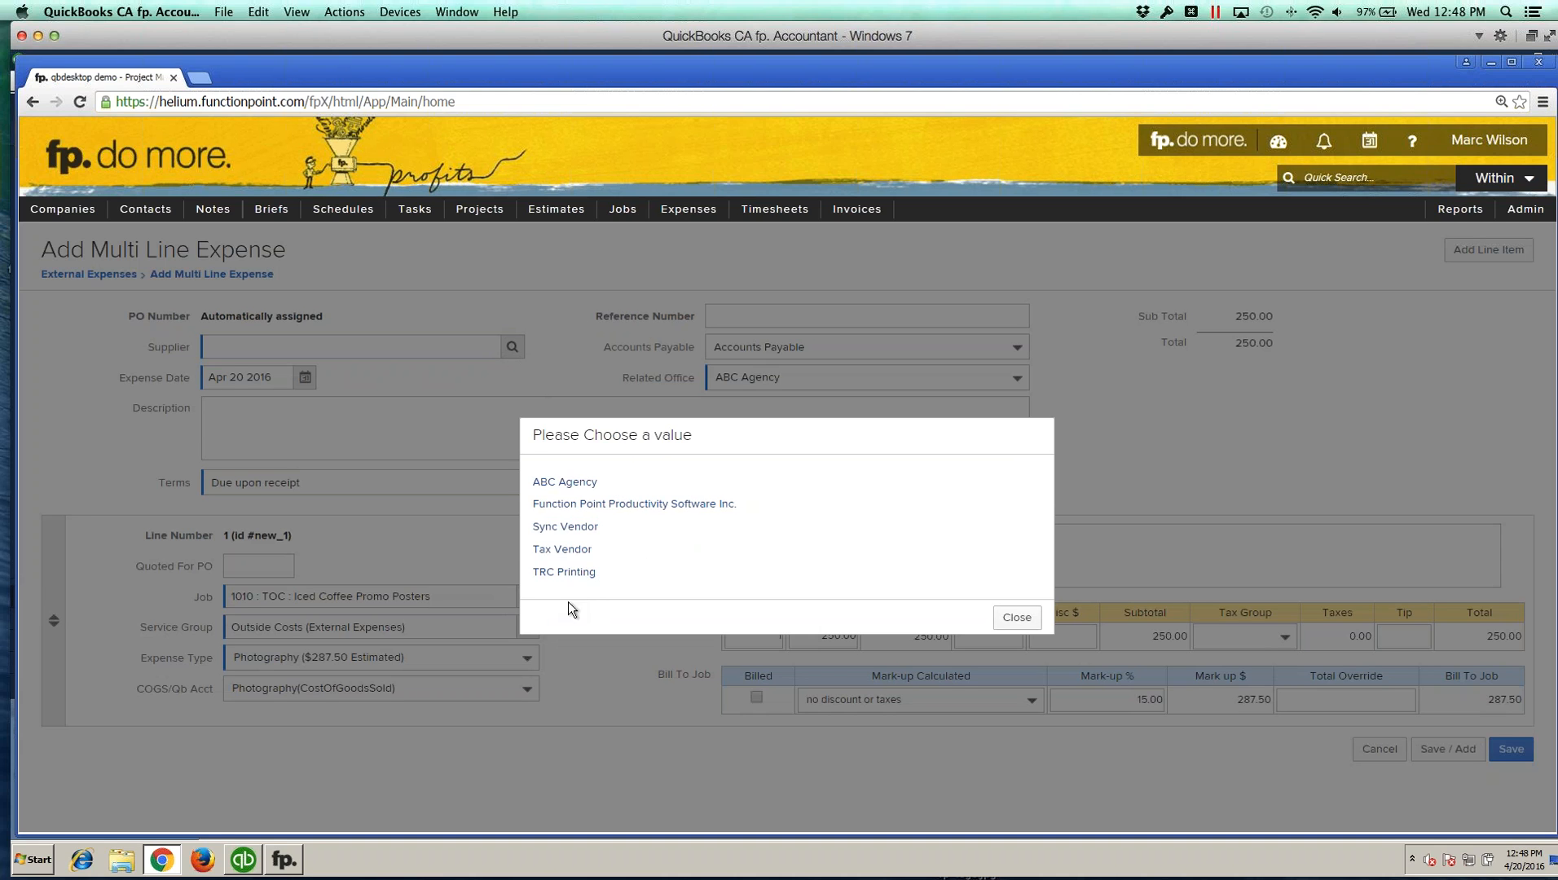
{"action": "left_click", "coordinate": [564, 572]}
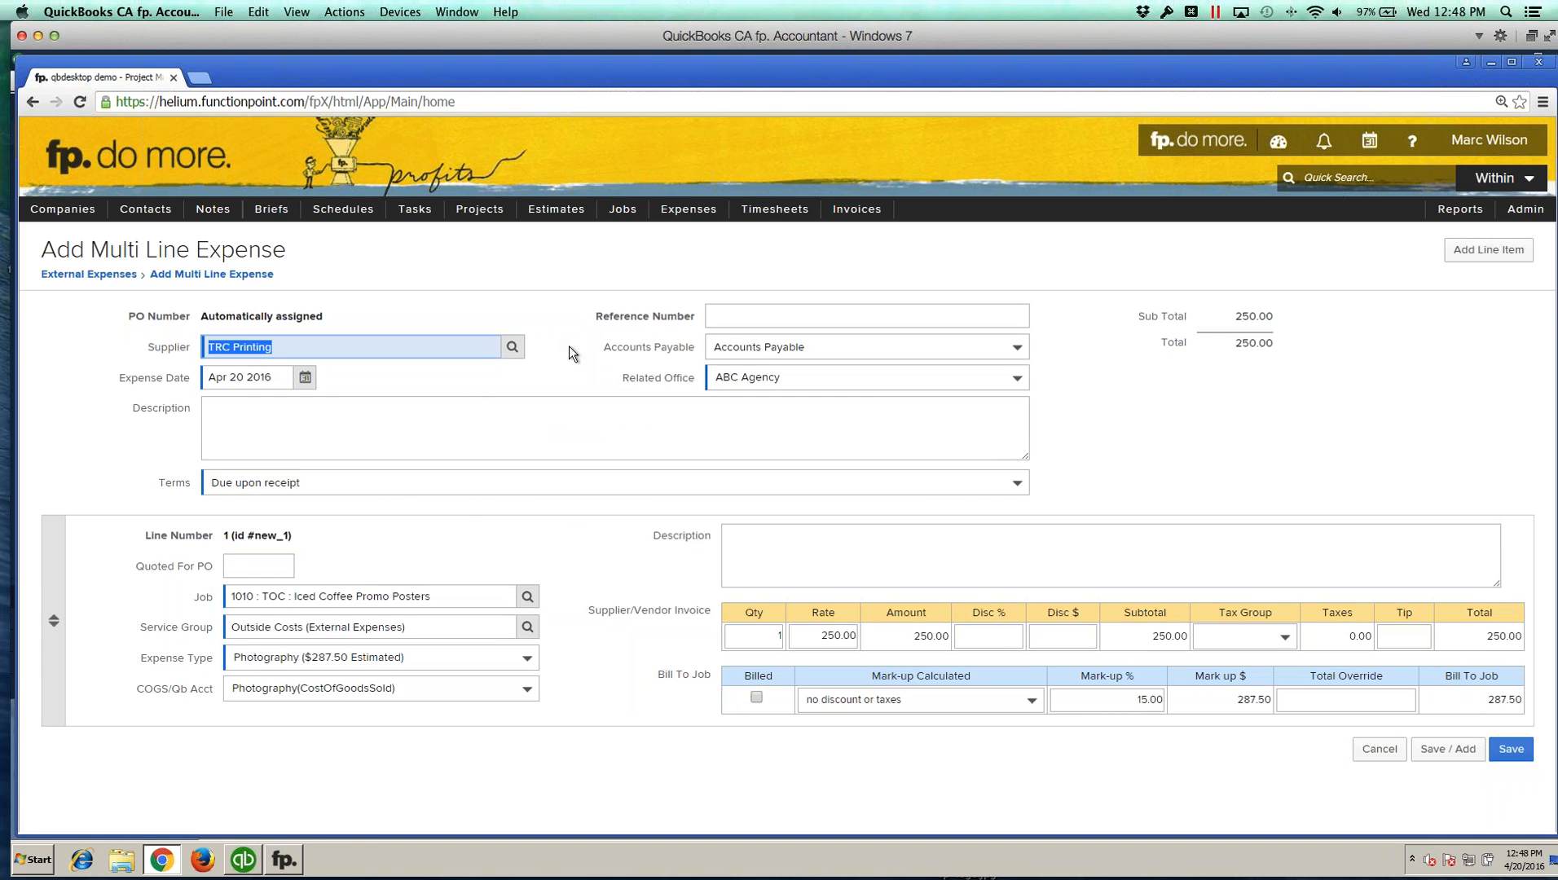
Step: Set the expense reference number to Inv73874 and its description to Memo description
{"action": "left_click", "coordinate": [731, 313]}
{"action": "type", "text": "Inv#3874"}
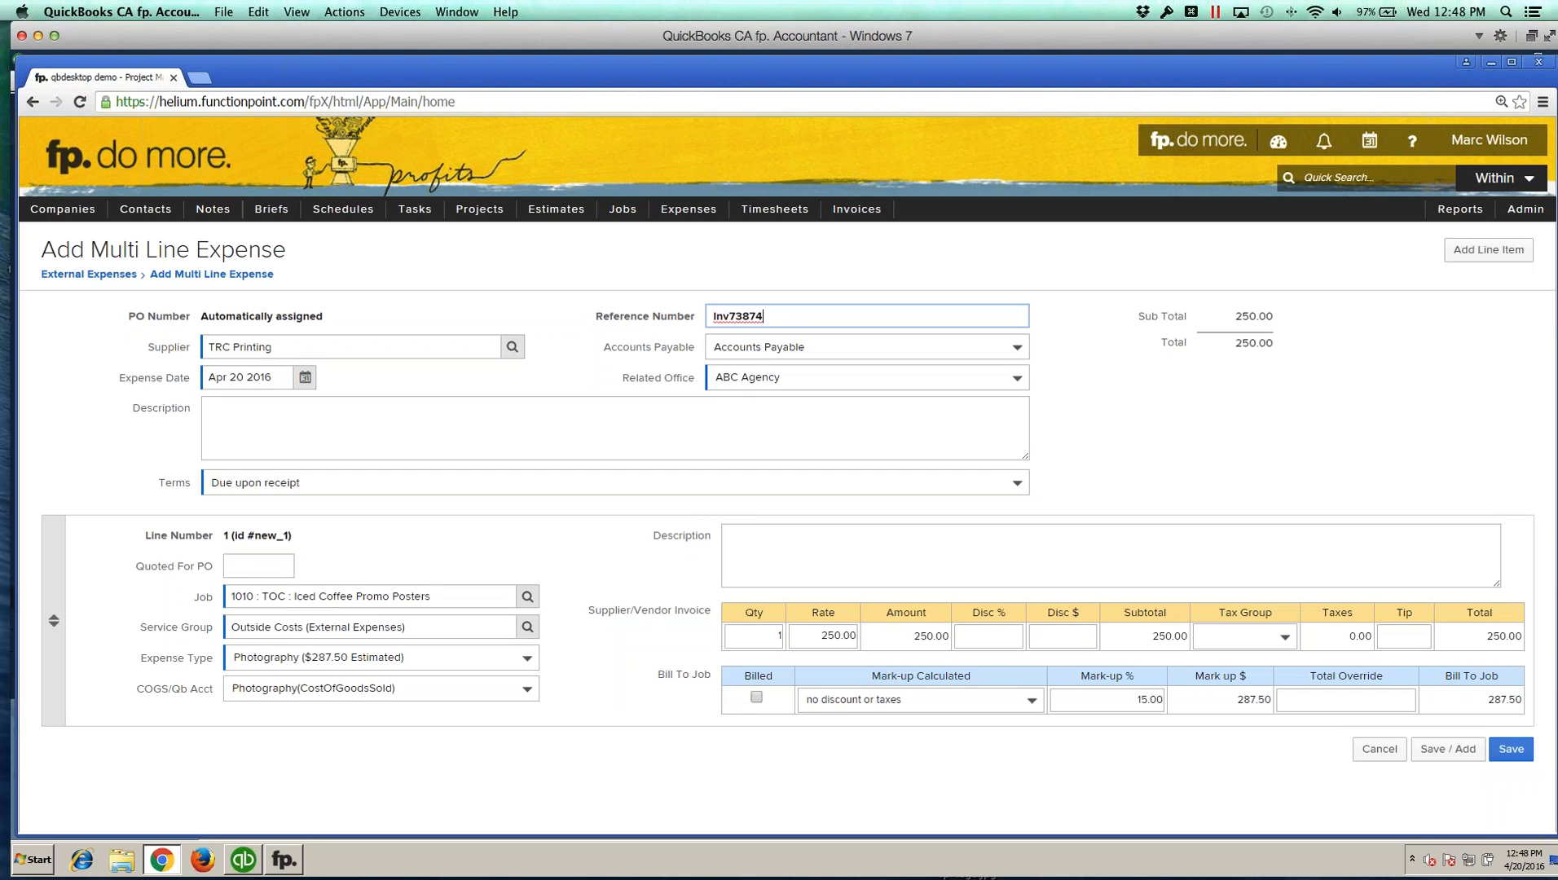
{"action": "left_click", "coordinate": [409, 424]}
{"action": "type", "text": "Memo "}
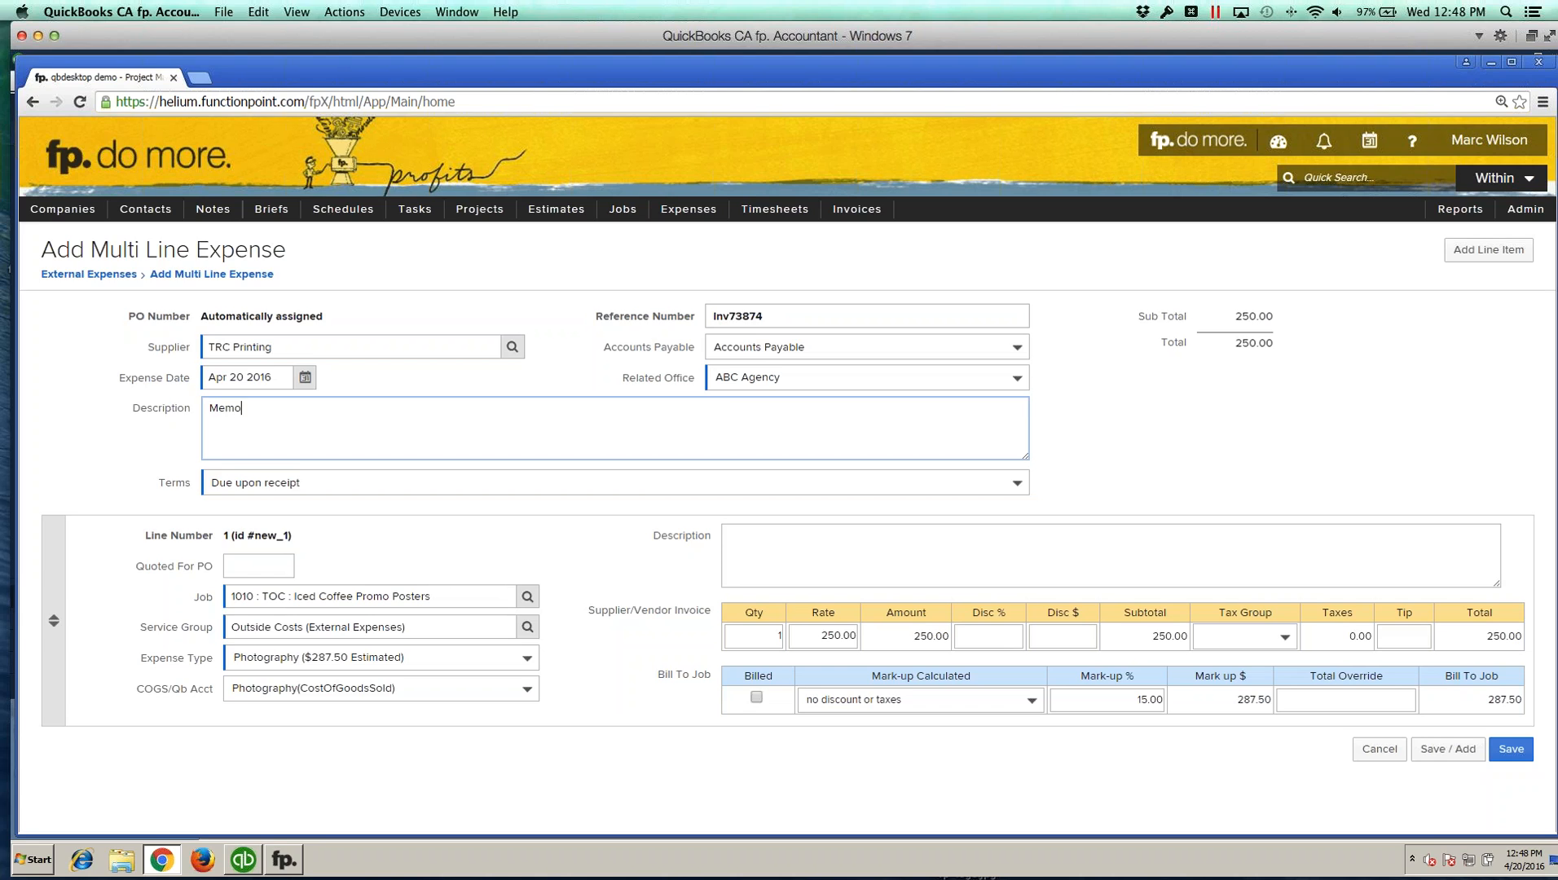
{"action": "type", "text": "description."}
{"action": "left_click", "coordinate": [173, 429]}
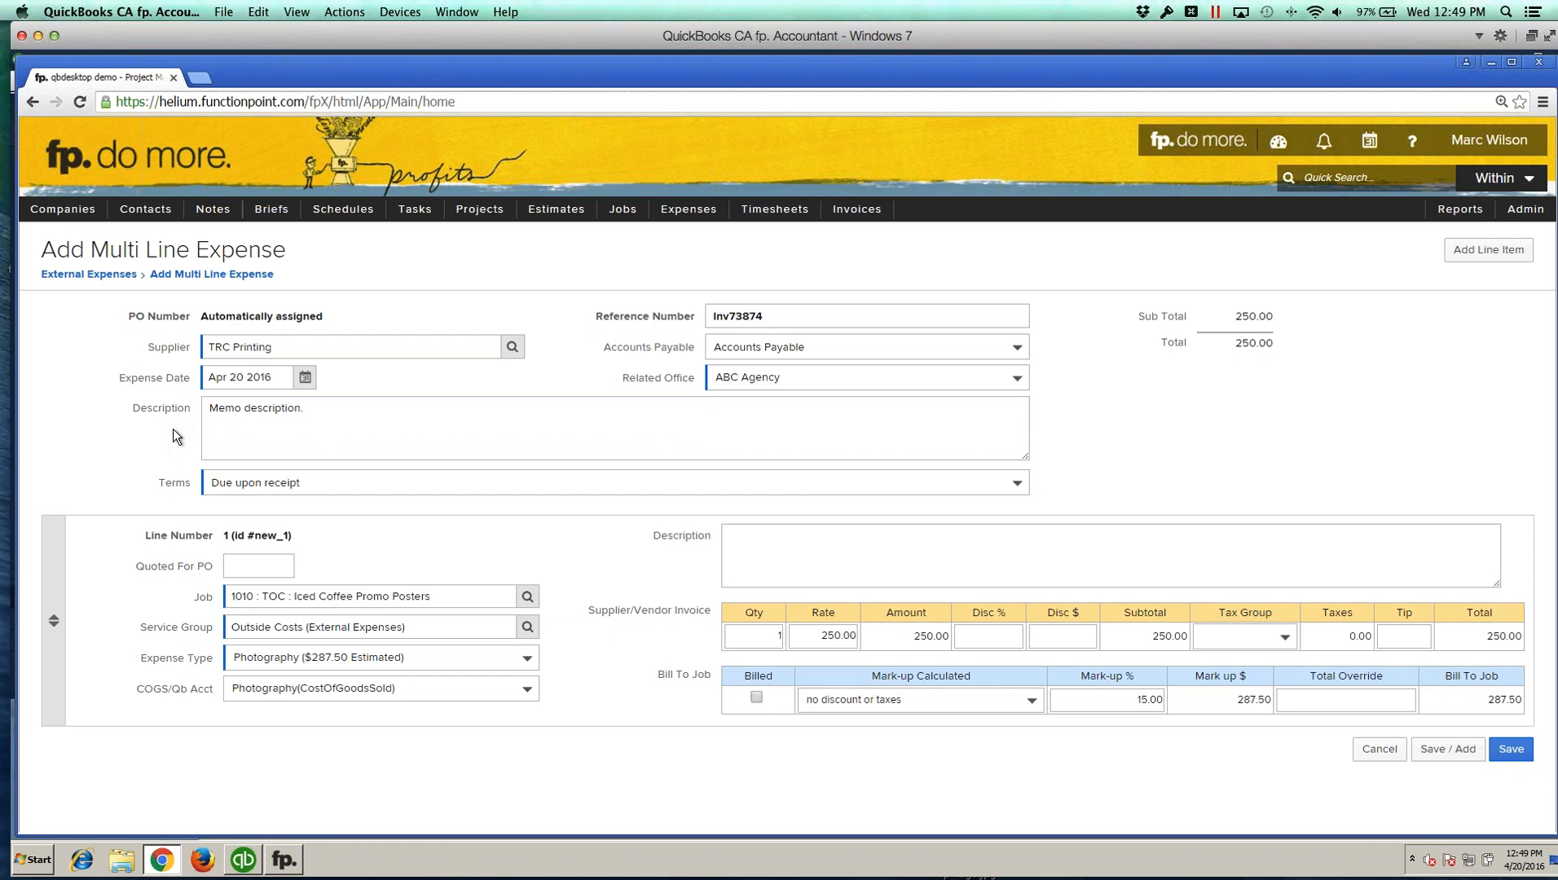
Step: Set Quoted For PO to 250 and the line description to The description of the actual
{"action": "left_click", "coordinate": [353, 416]}
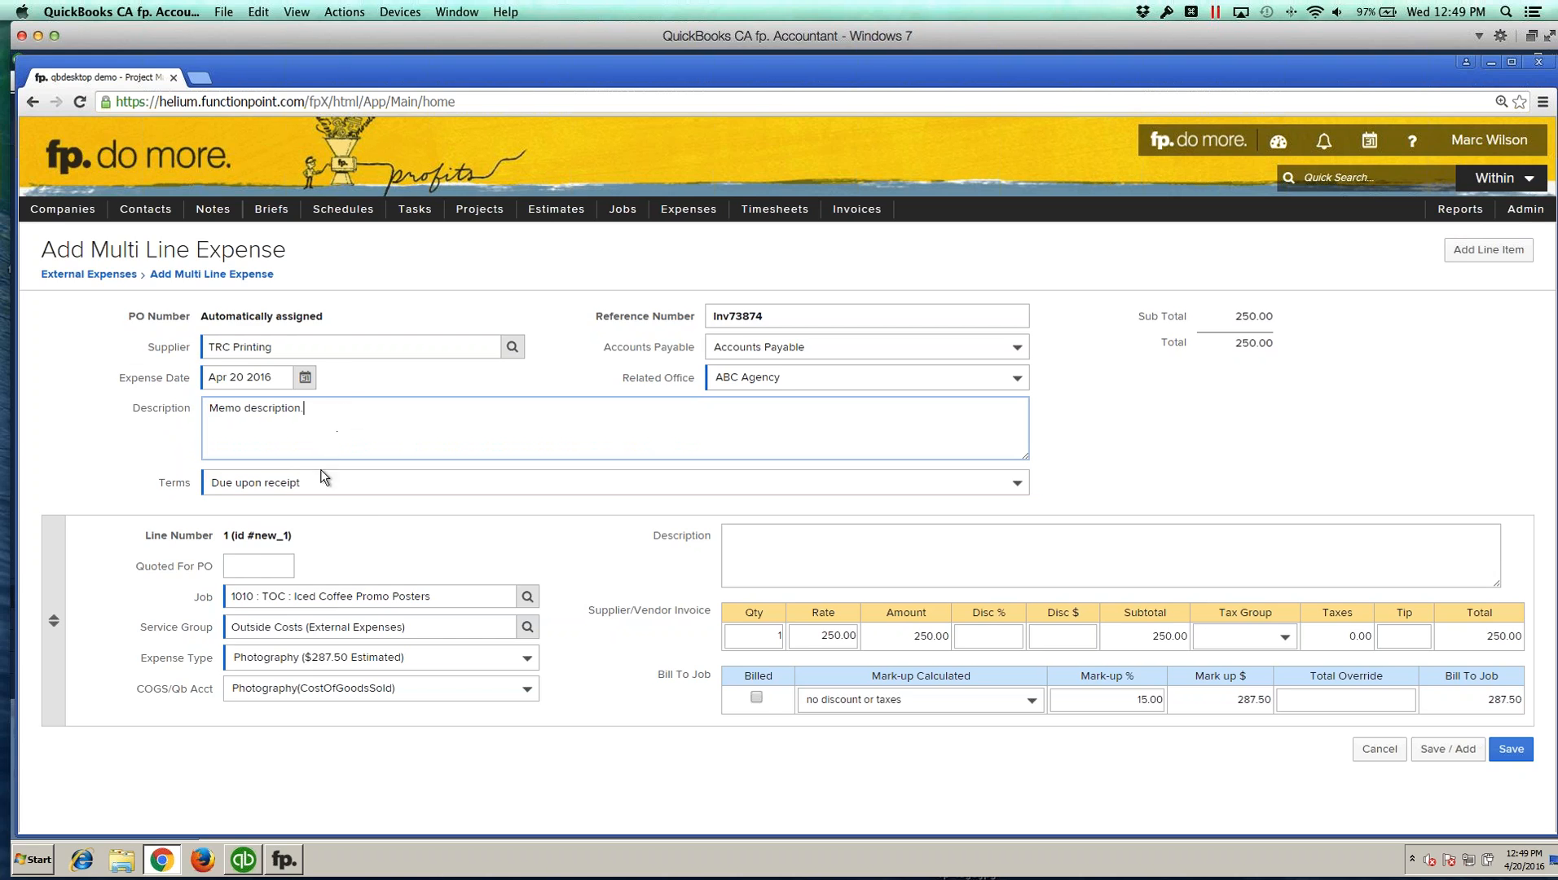
{"action": "left_click", "coordinate": [434, 534]}
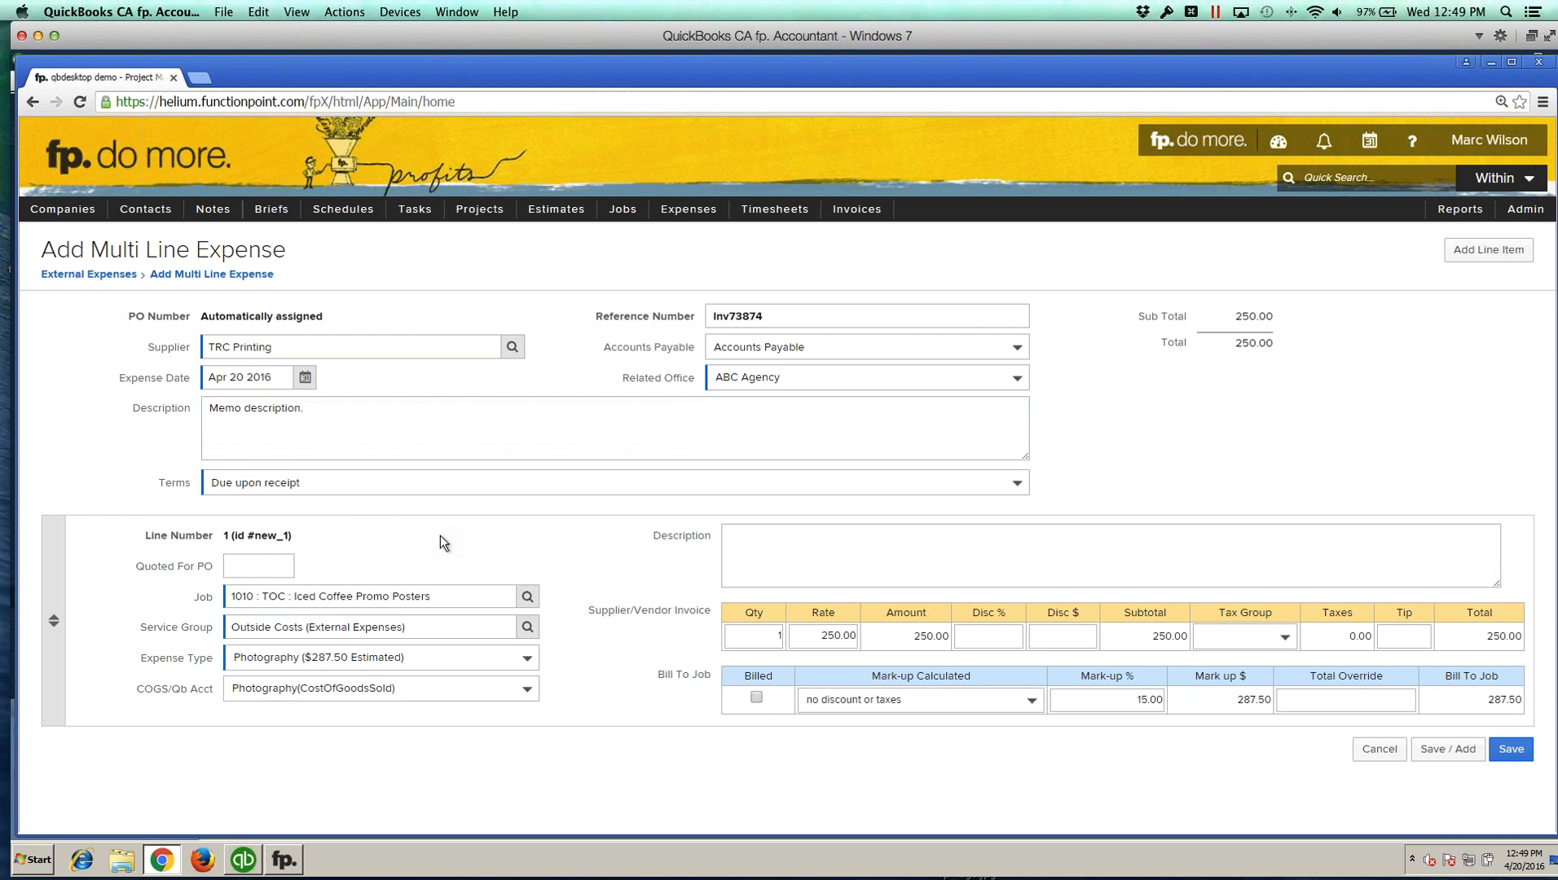
{"action": "left_click", "coordinate": [280, 565]}
{"action": "type", "text": "250"}
{"action": "left_click", "coordinate": [875, 556]}
{"action": "type", "text": "The "}
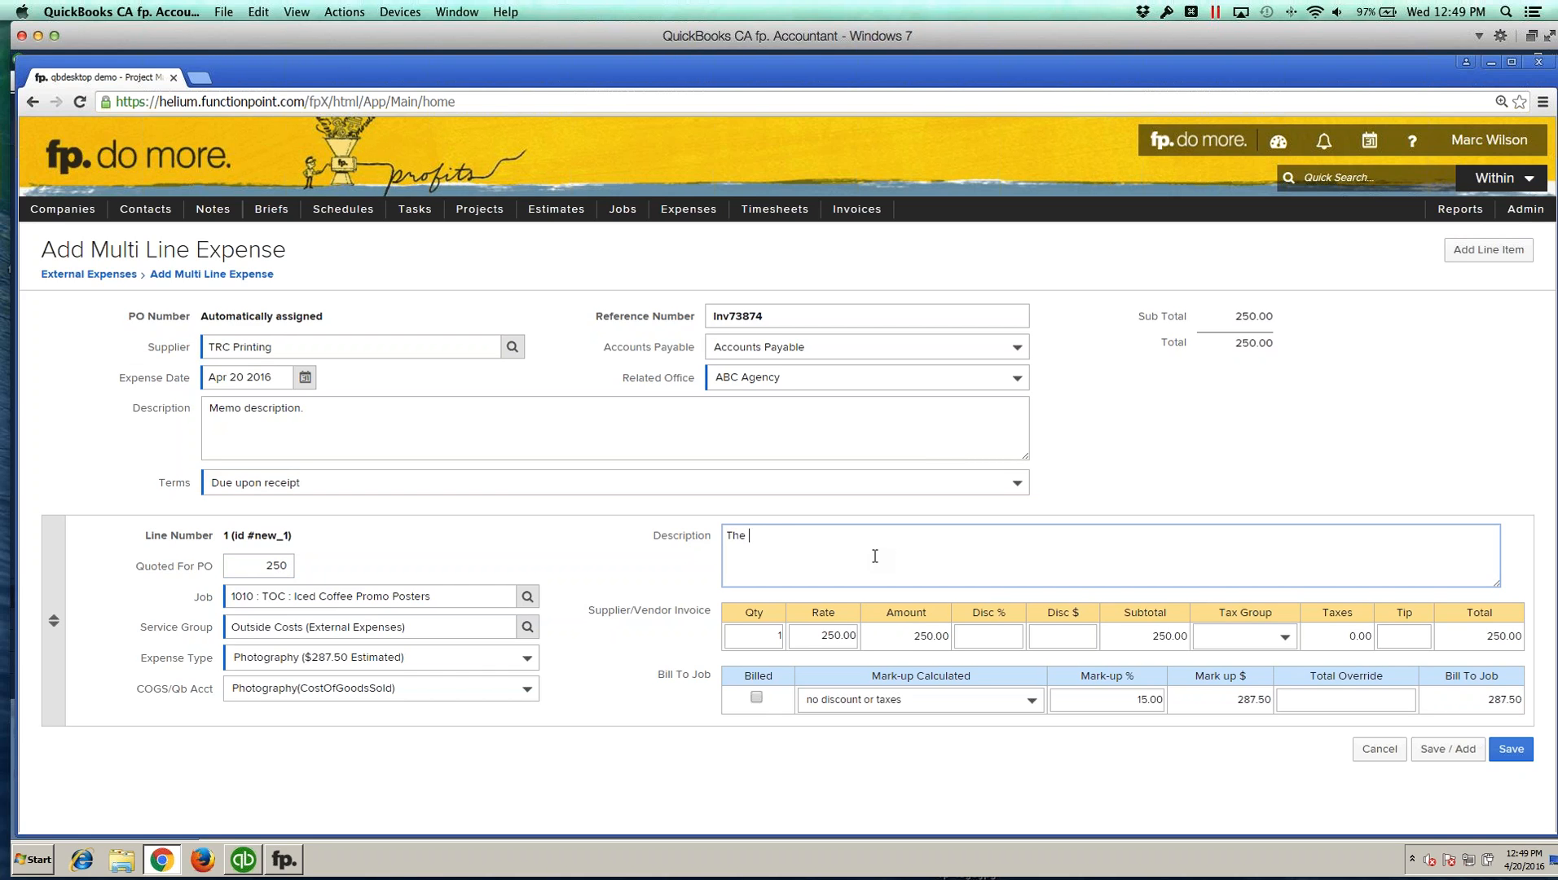
{"action": "type", "text": "description of the actual."}
Step: Save the new expense with its tax group and markup left as they are
{"action": "left_click", "coordinate": [1287, 638]}
{"action": "left_click", "coordinate": [1287, 638]}
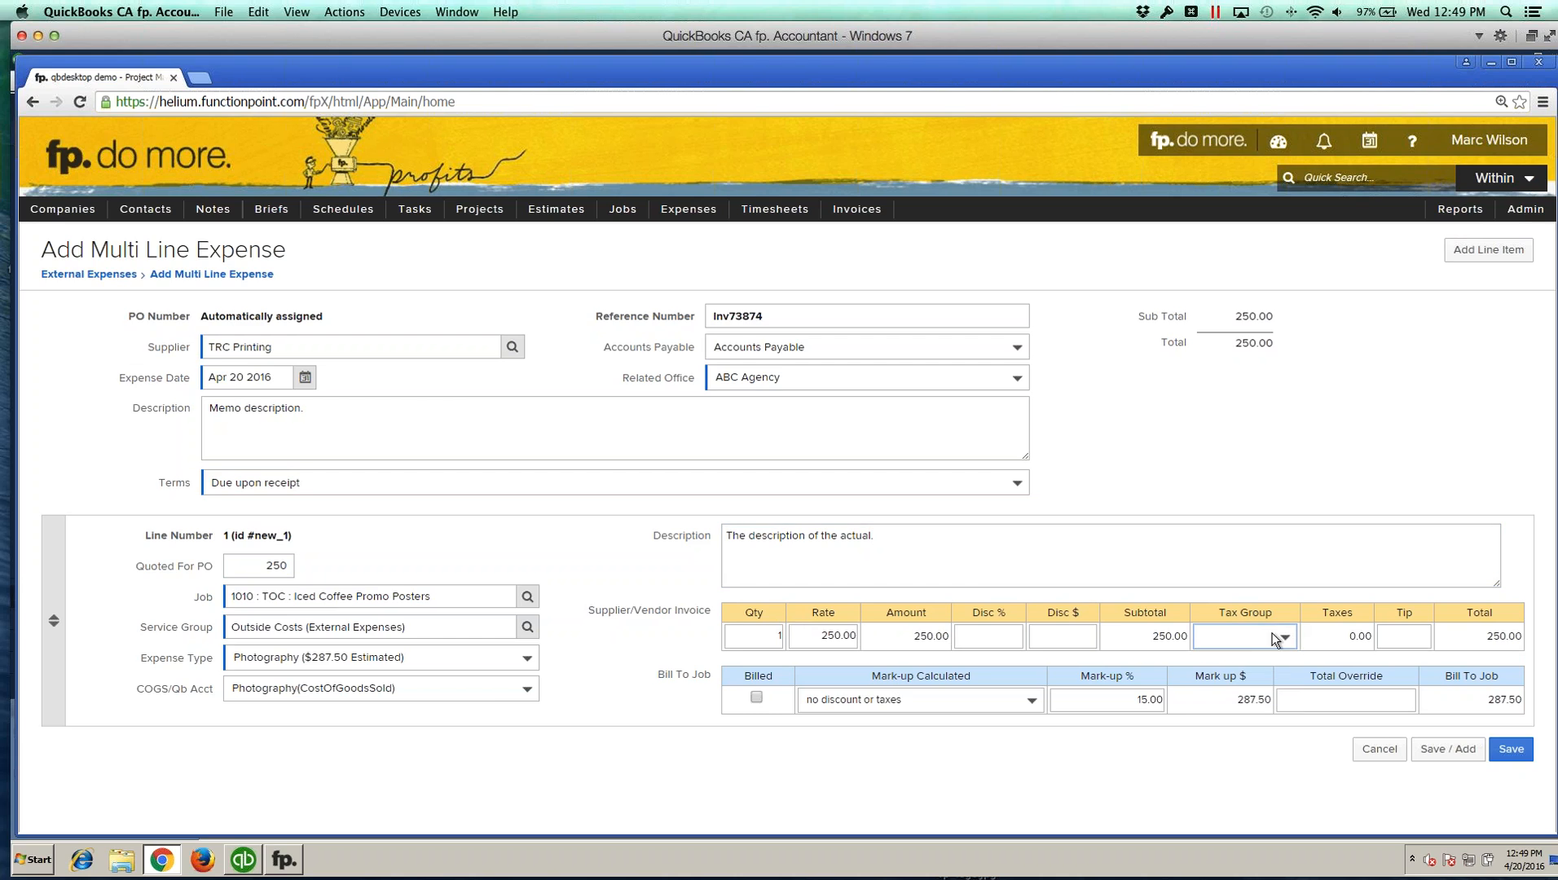
{"action": "left_click", "coordinate": [1149, 700]}
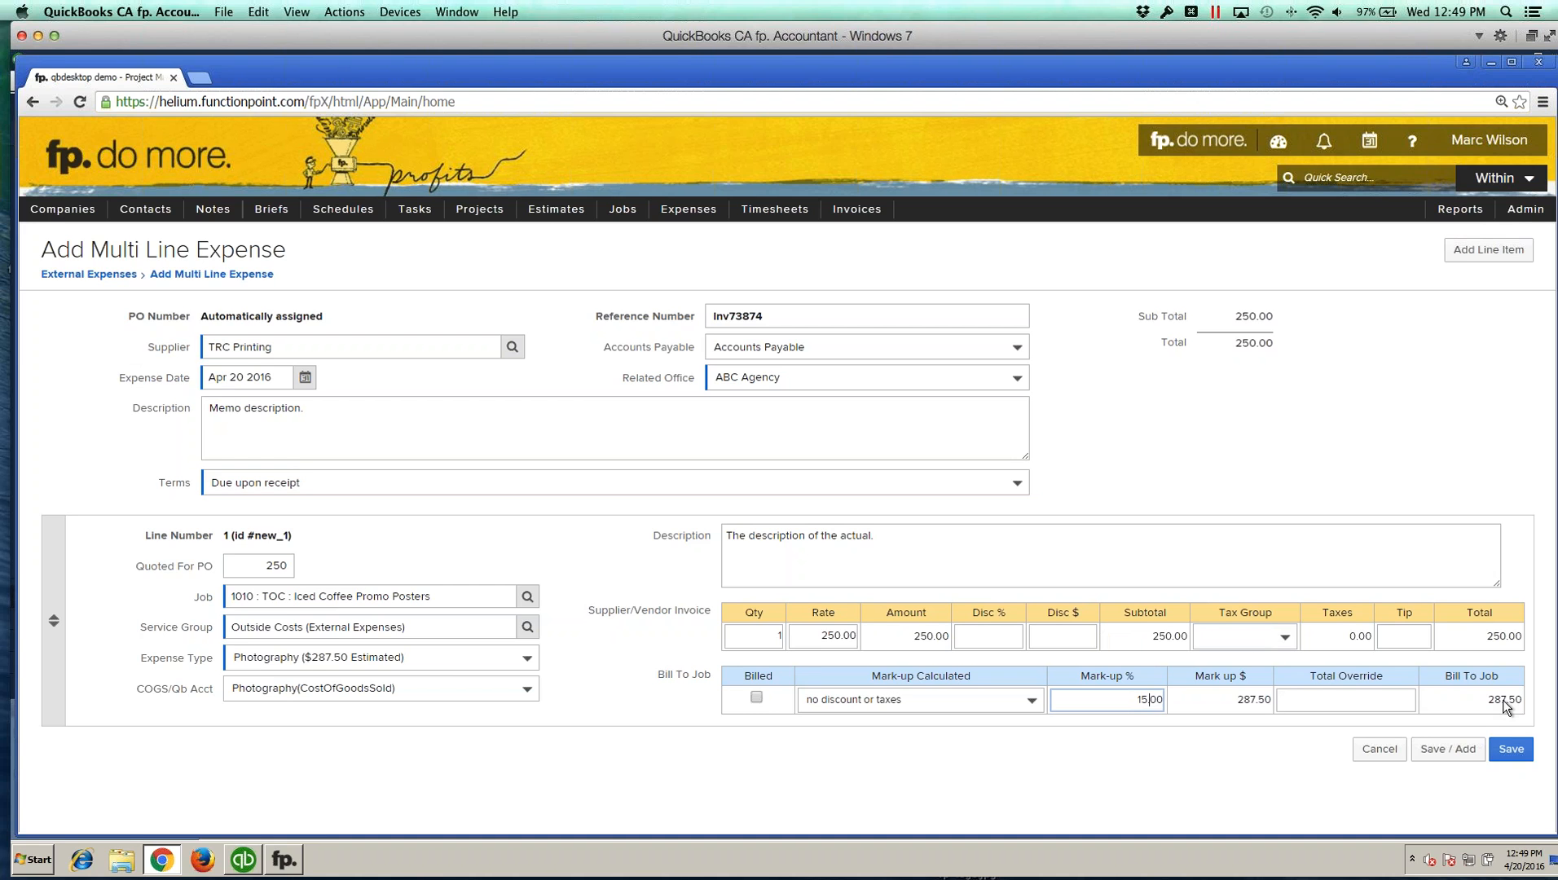
{"action": "left_click", "coordinate": [1508, 750]}
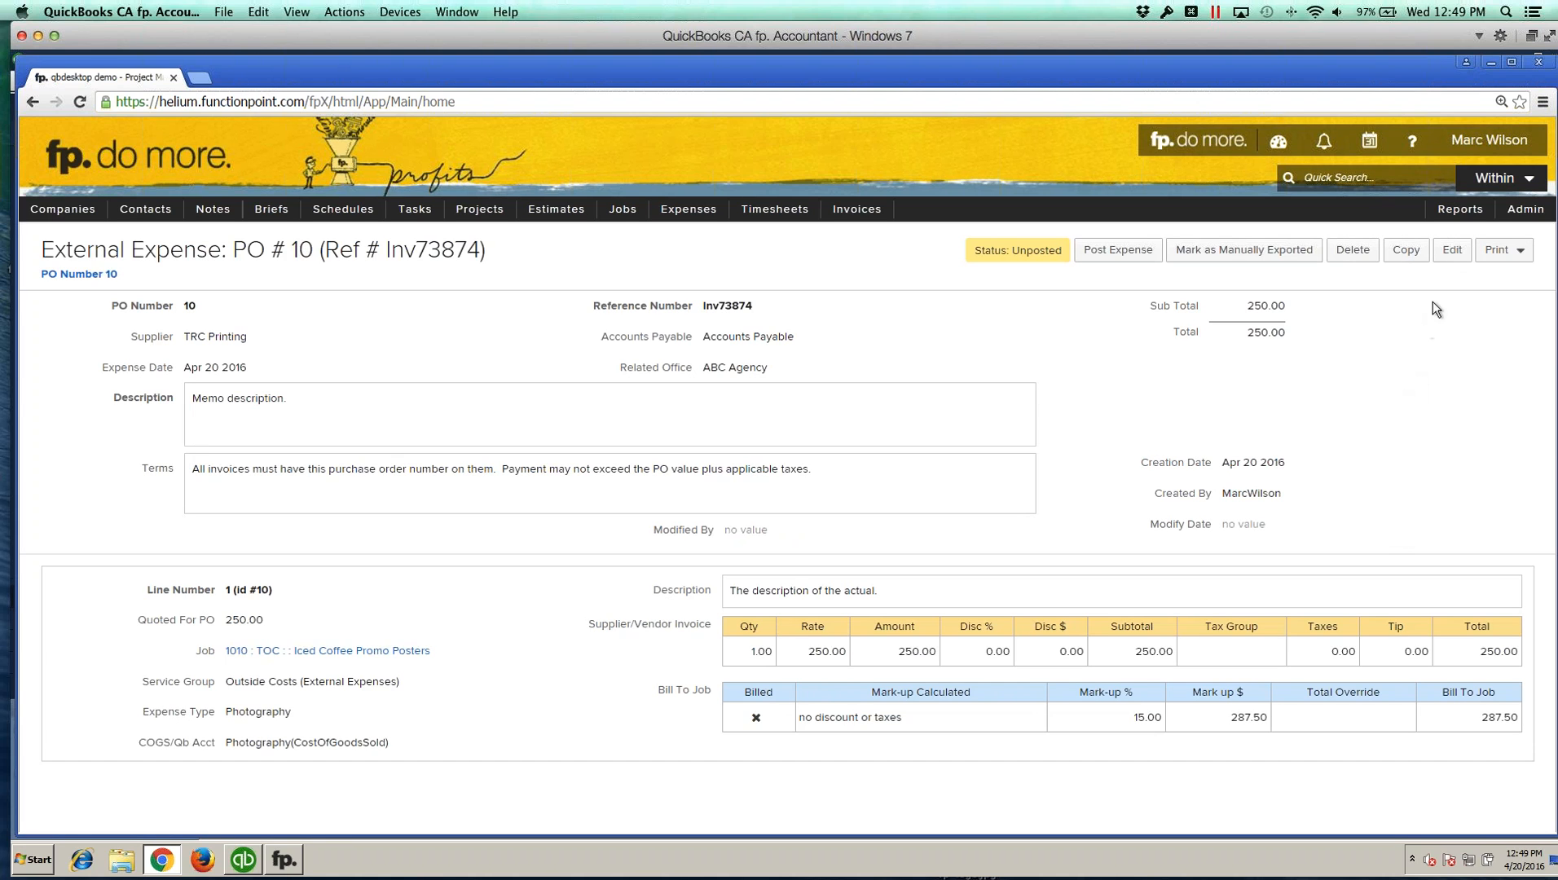
Step: Reopen the expense for editing, review its expense type and COGS account options, and save it again
{"action": "left_click", "coordinate": [1452, 249]}
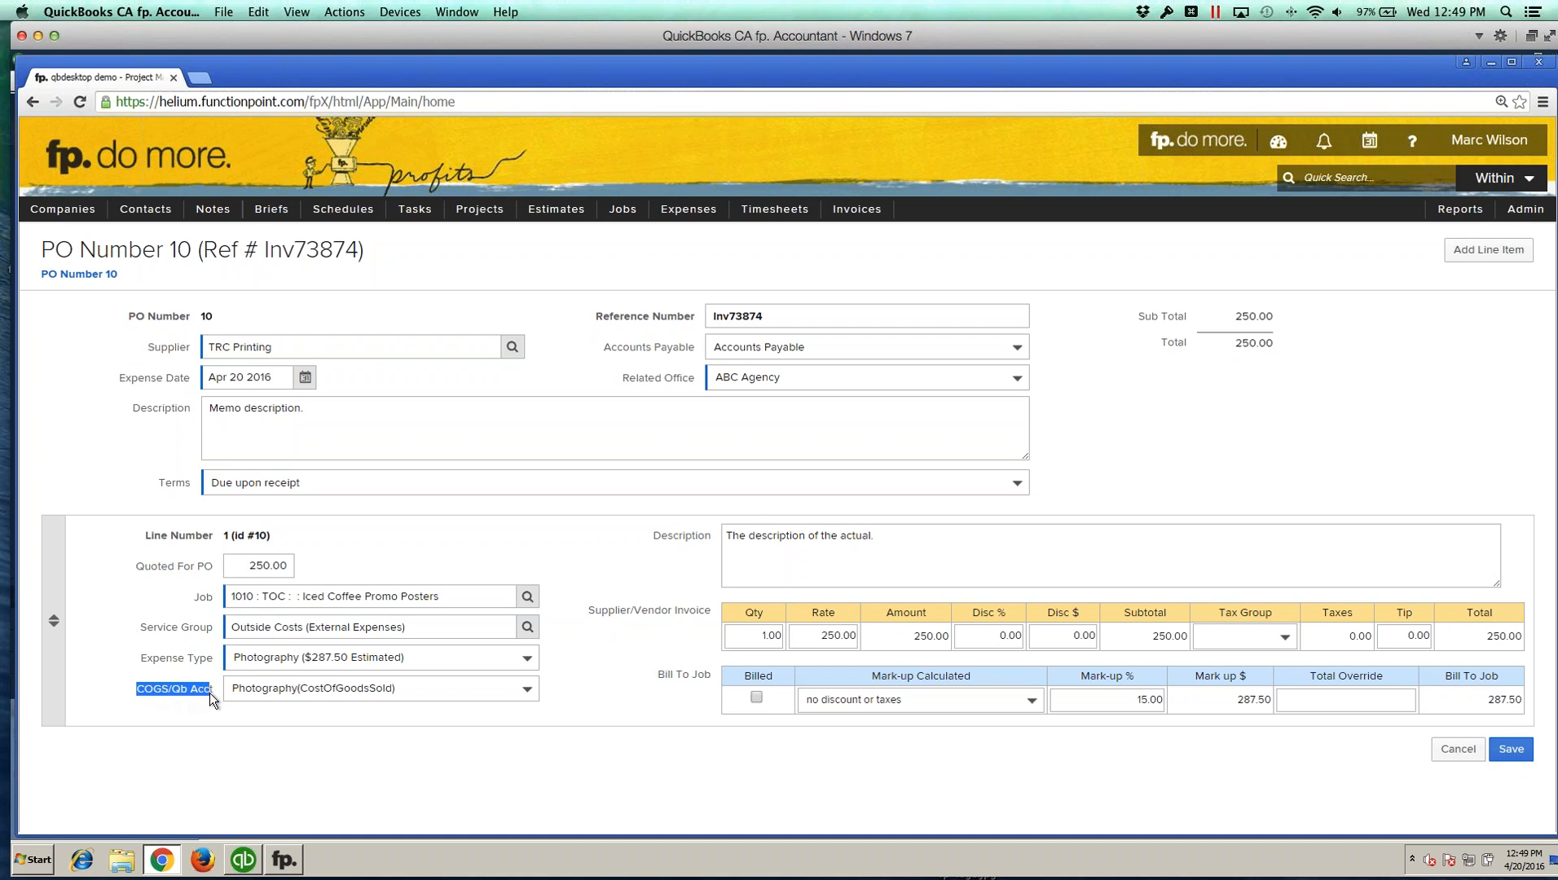
{"action": "left_click", "coordinate": [400, 686]}
{"action": "left_click", "coordinate": [419, 684]}
{"action": "left_click", "coordinate": [515, 657]}
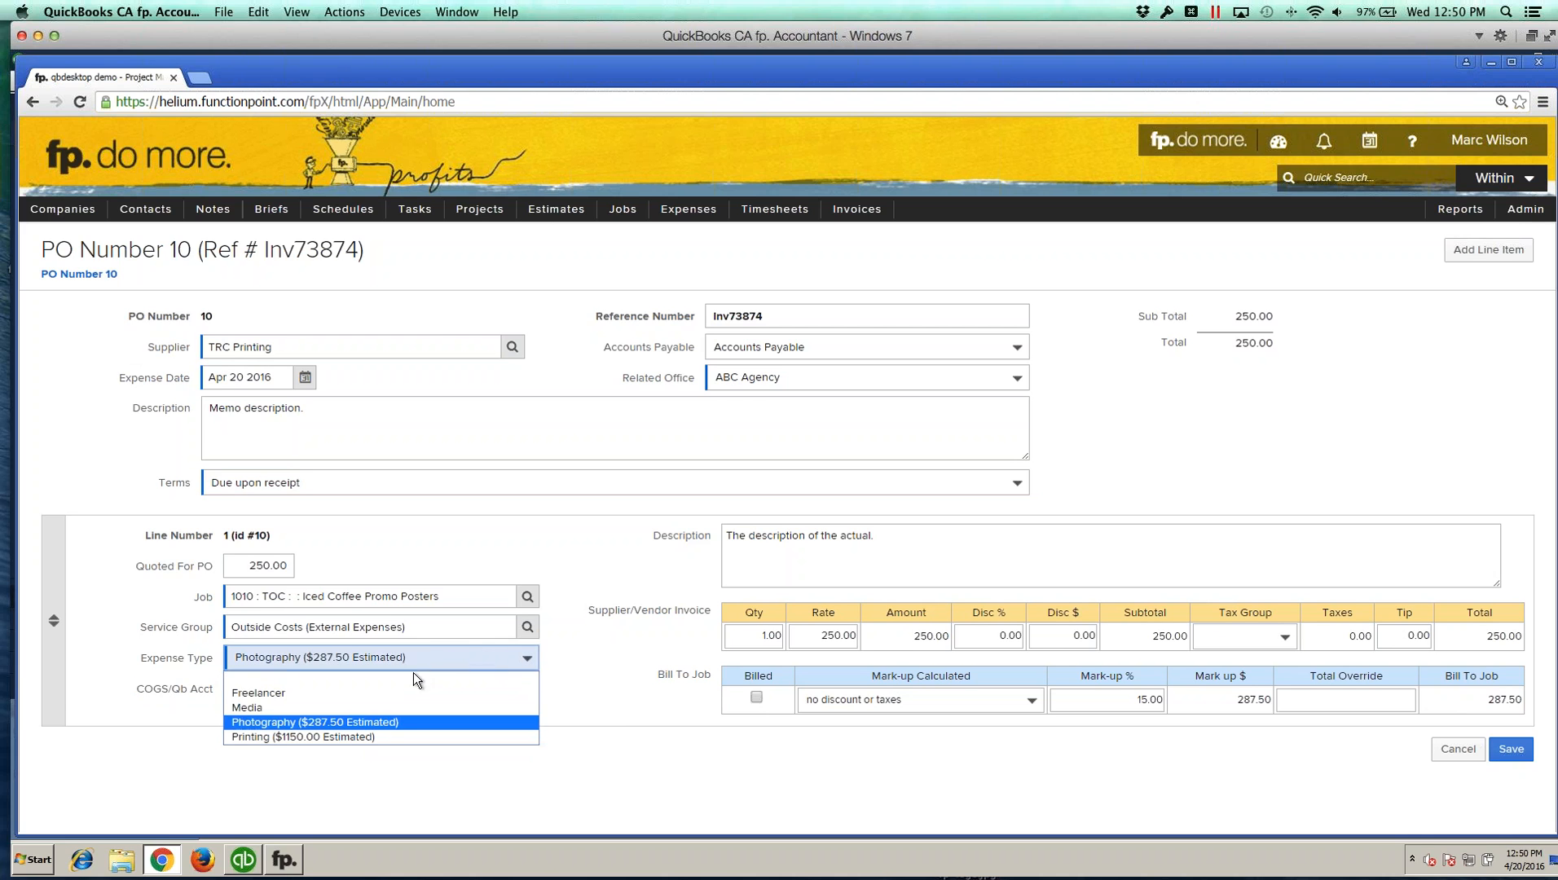
{"action": "left_click", "coordinate": [365, 689]}
{"action": "left_click", "coordinate": [300, 662]}
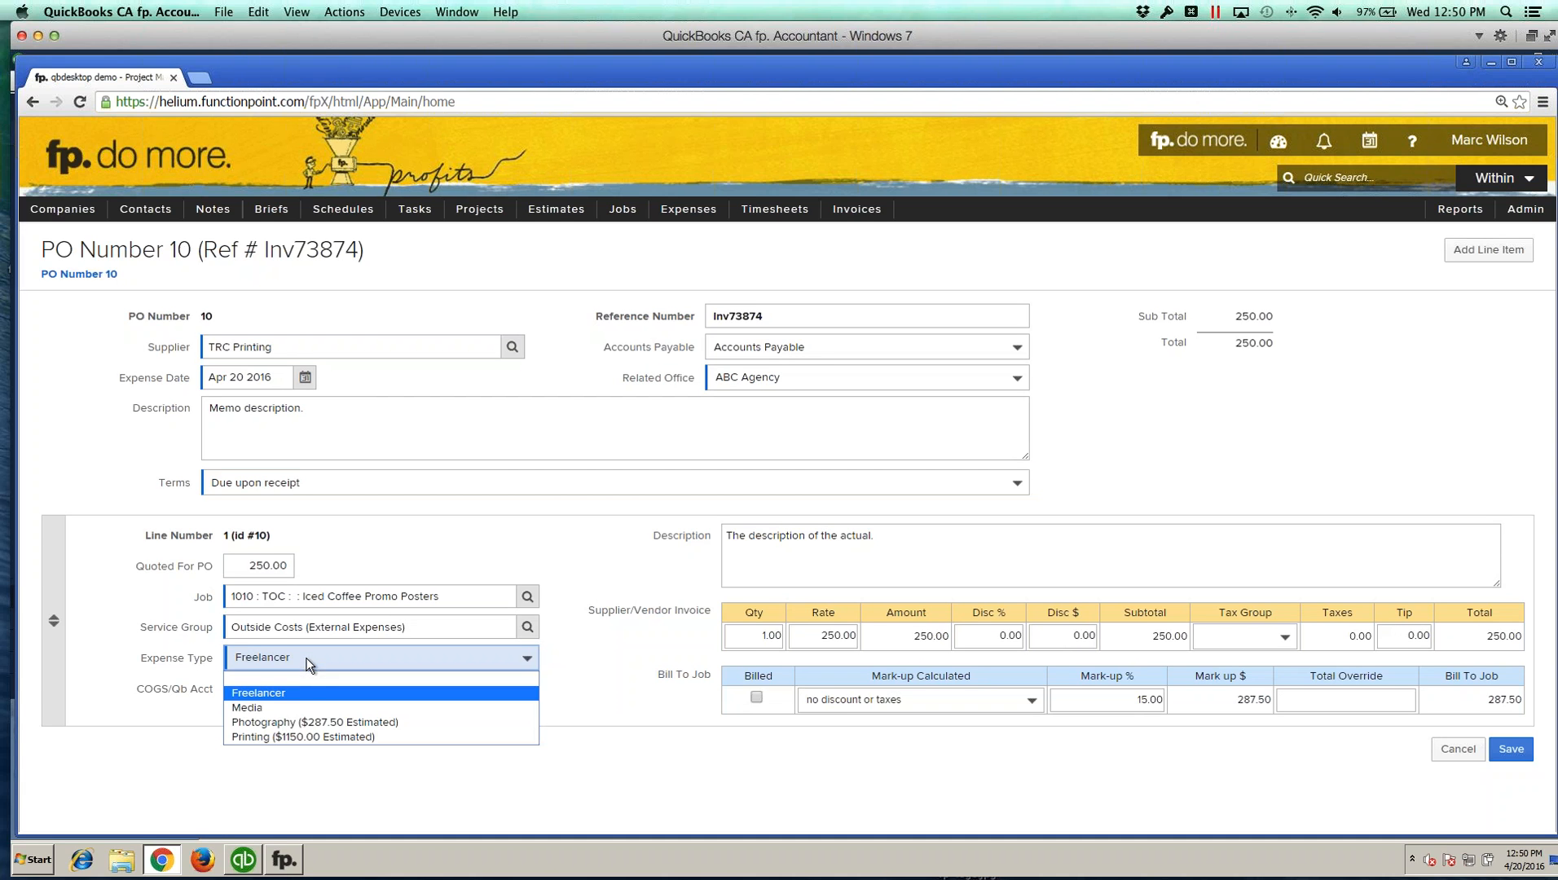
{"action": "left_click", "coordinate": [310, 717]}
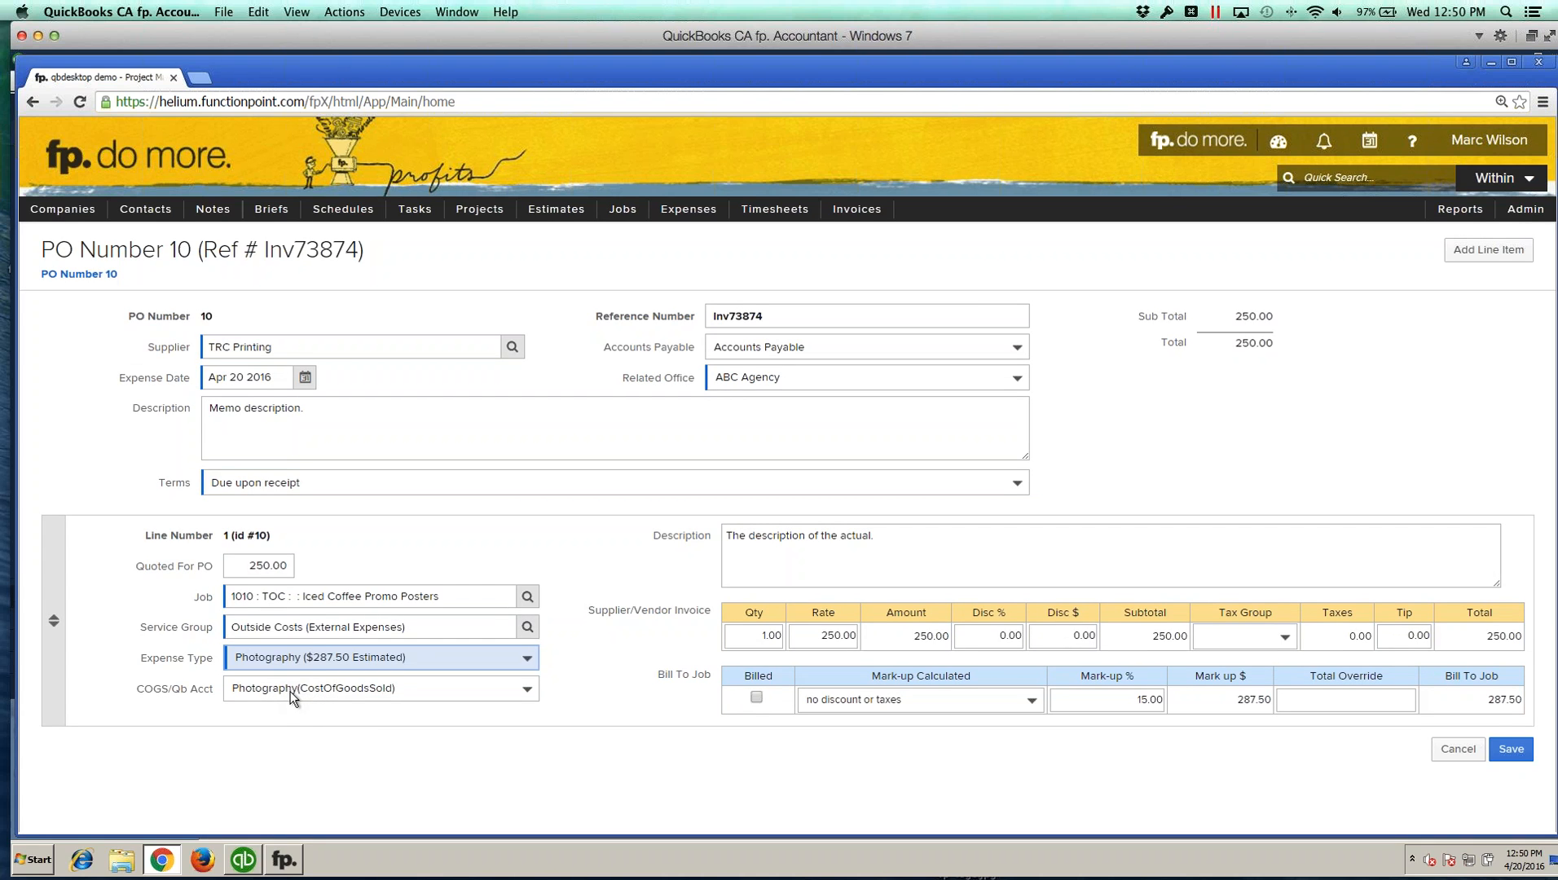
{"action": "left_click", "coordinate": [453, 758]}
{"action": "left_click", "coordinate": [1506, 753]}
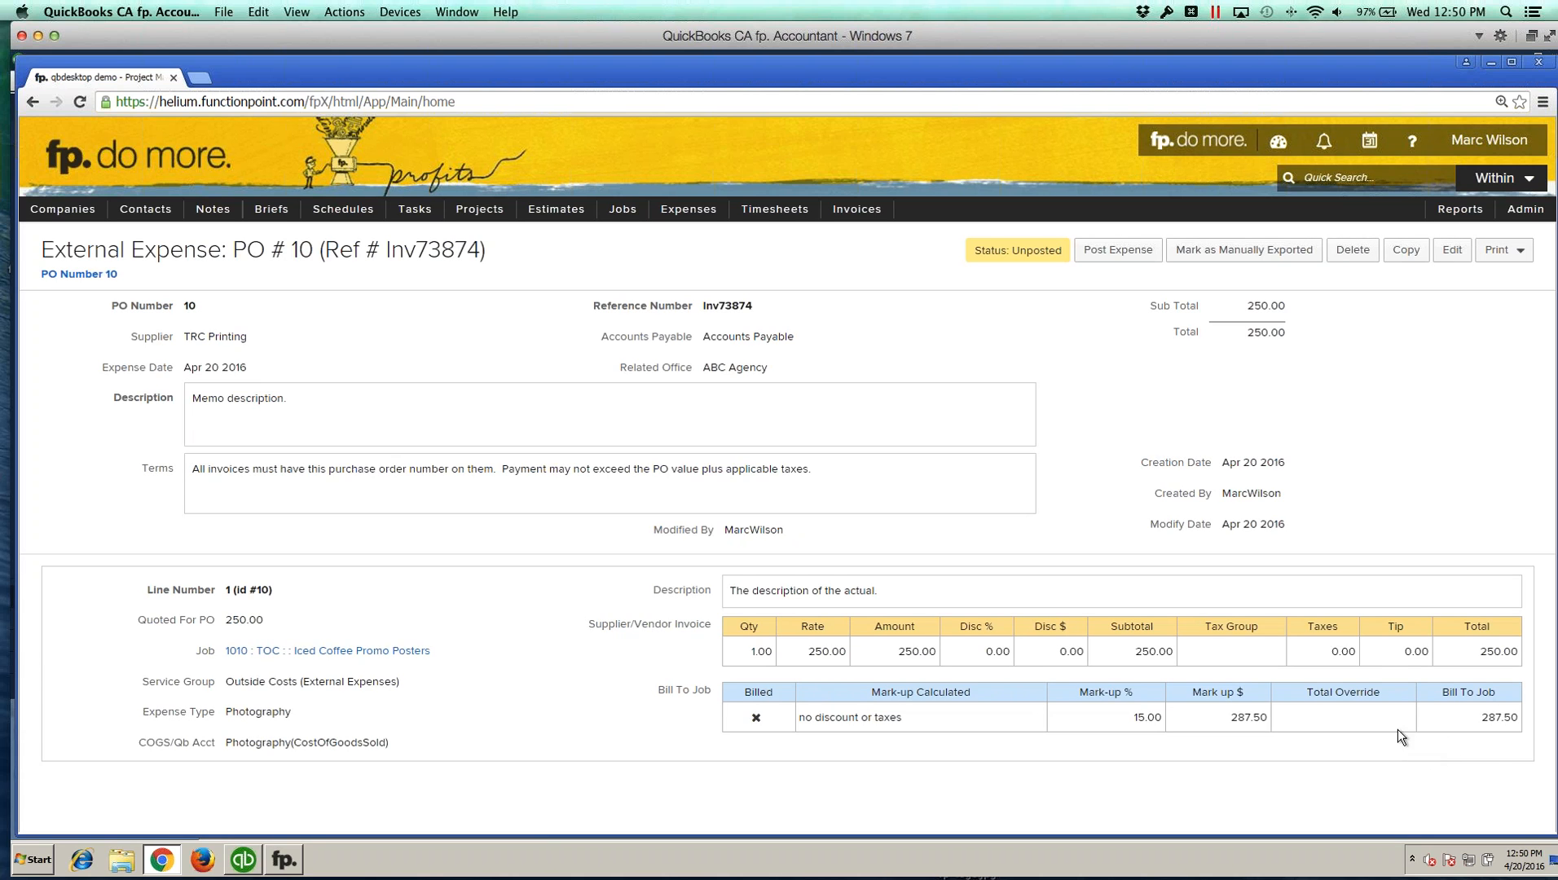
Step: Post the expense and synchronize it with fp. Accountant
{"action": "left_click", "coordinate": [1111, 255]}
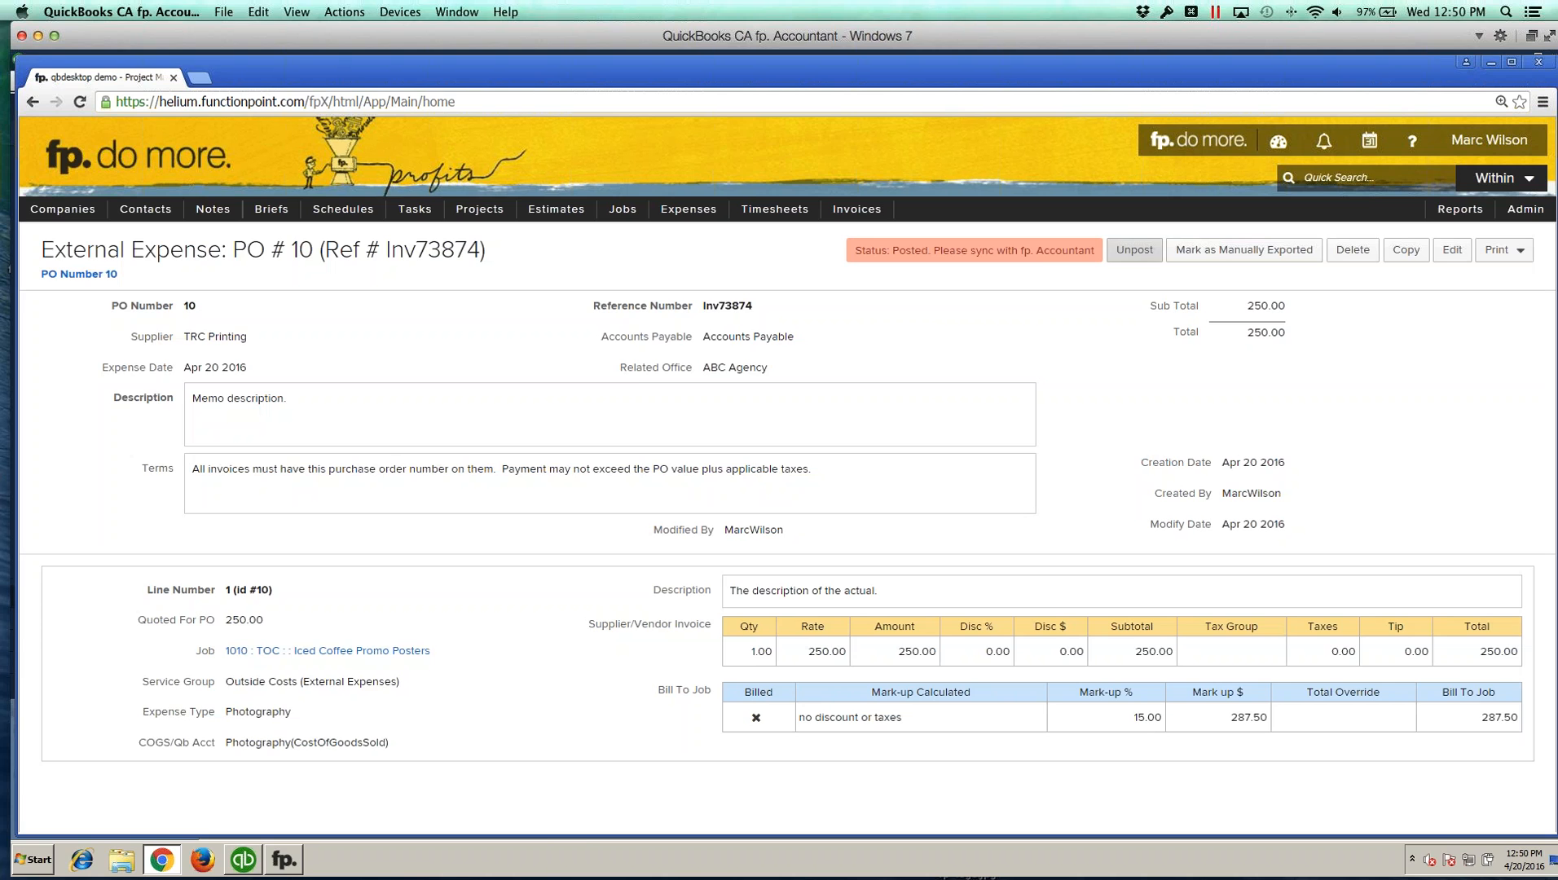
{"action": "left_click", "coordinate": [279, 869]}
{"action": "left_click", "coordinate": [917, 513]}
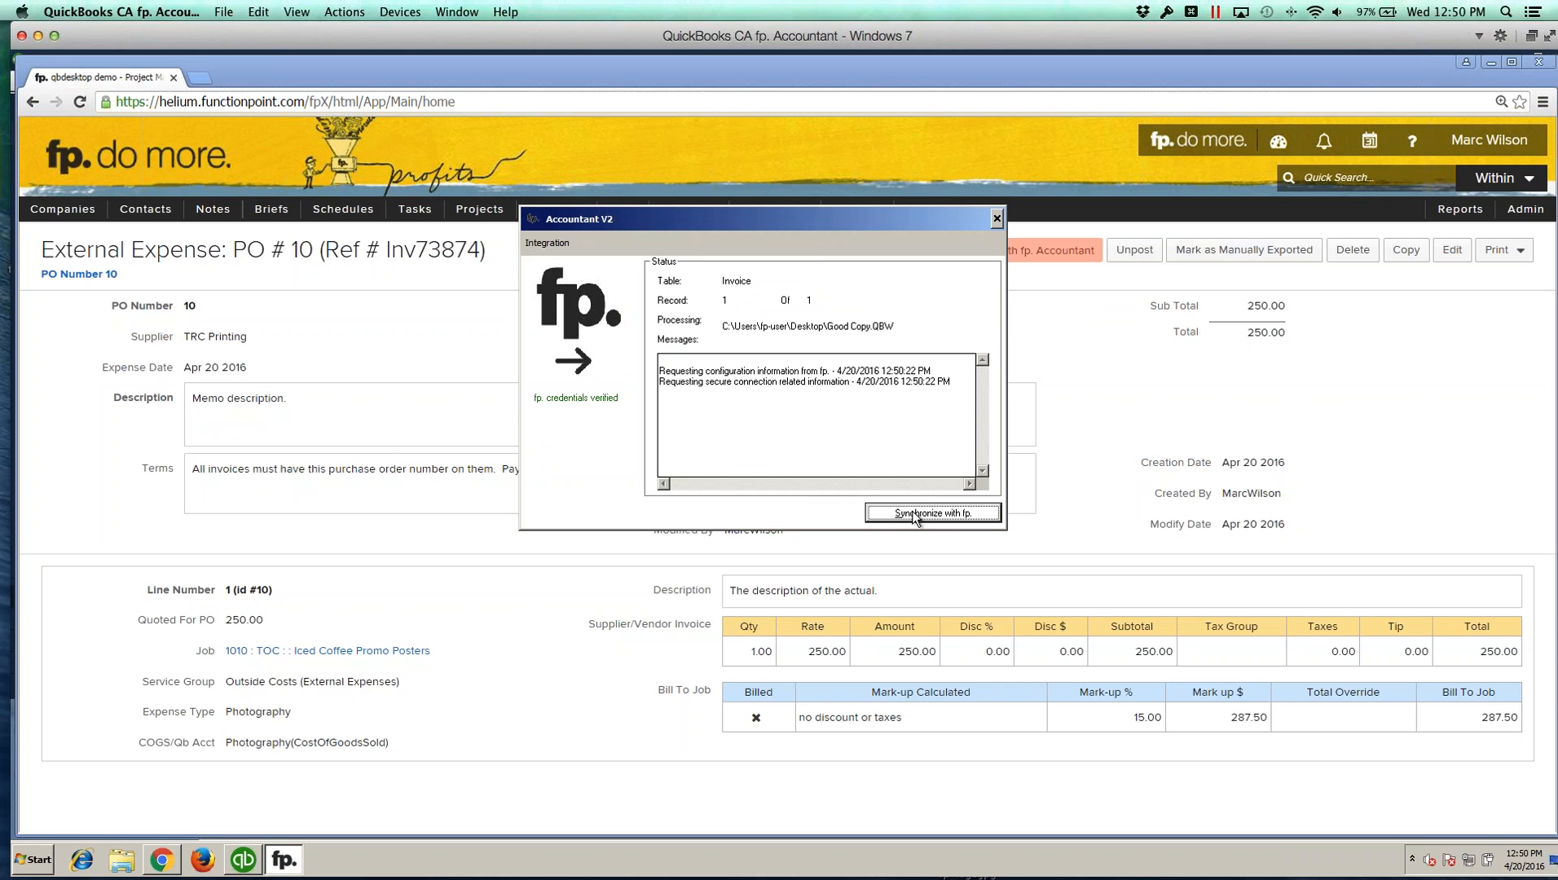
Step: Open the TRC Printing vendor in QuickBooks Desktop to view its transactions
{"action": "left_click", "coordinate": [246, 869]}
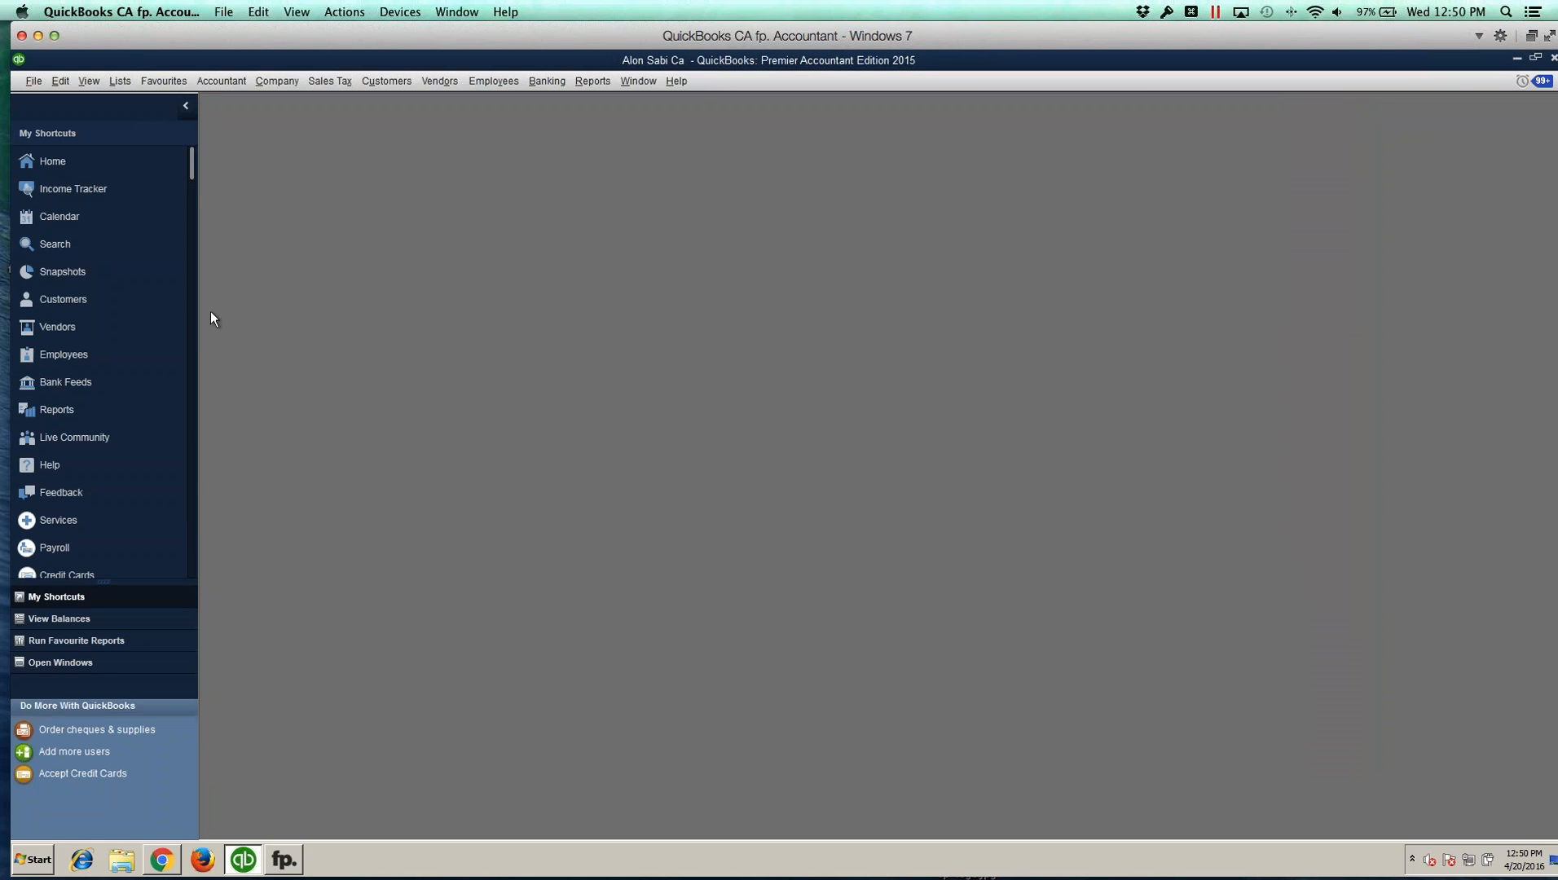
{"action": "left_click", "coordinate": [76, 327]}
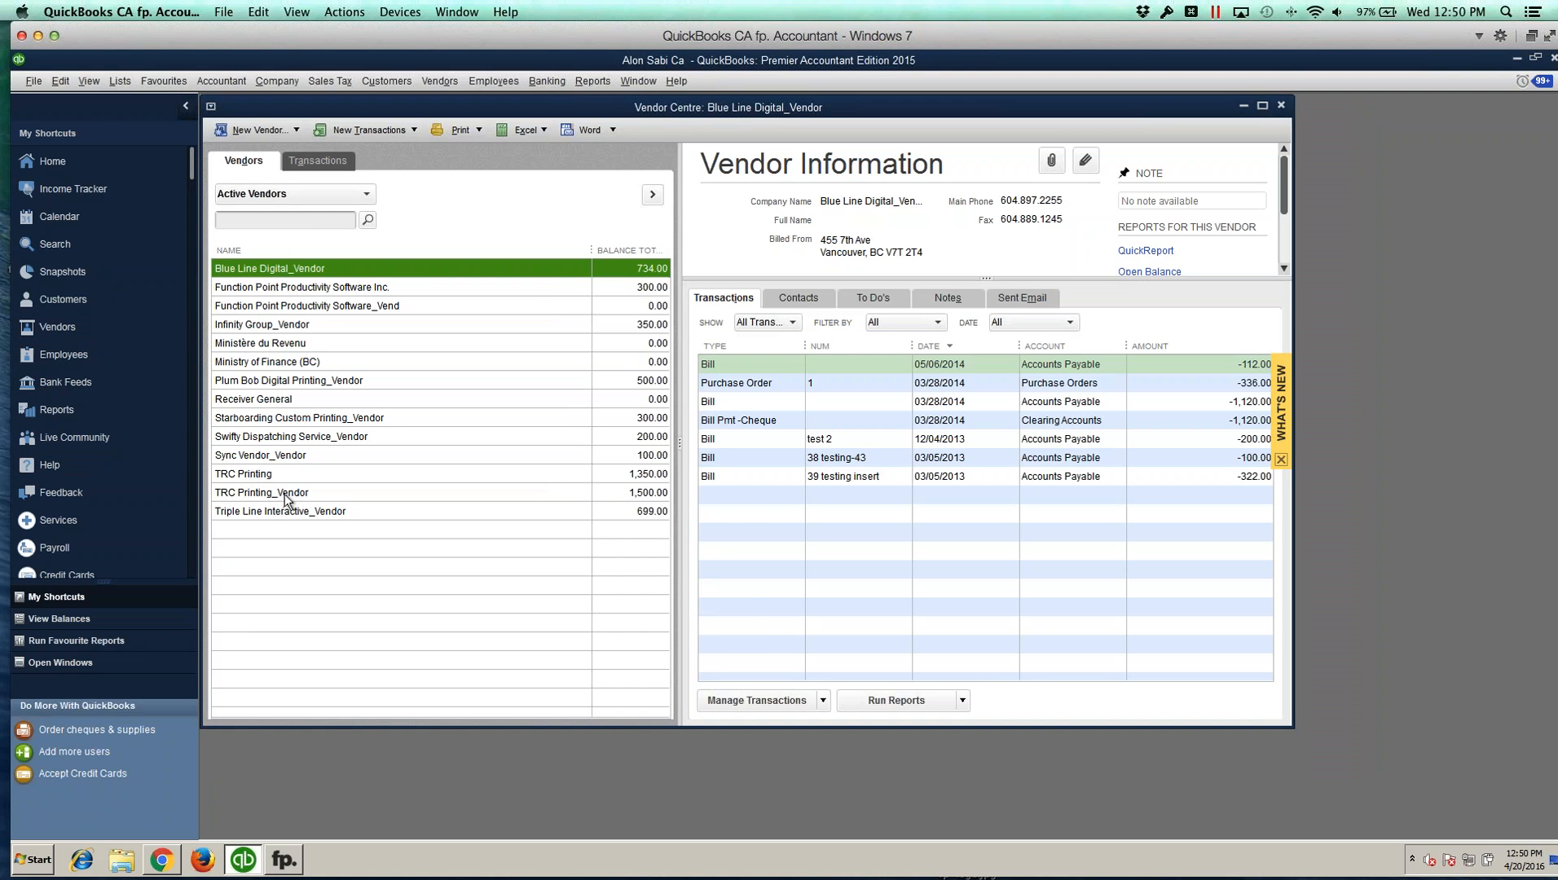
{"action": "left_click", "coordinate": [287, 866]}
{"action": "left_click", "coordinate": [285, 477]}
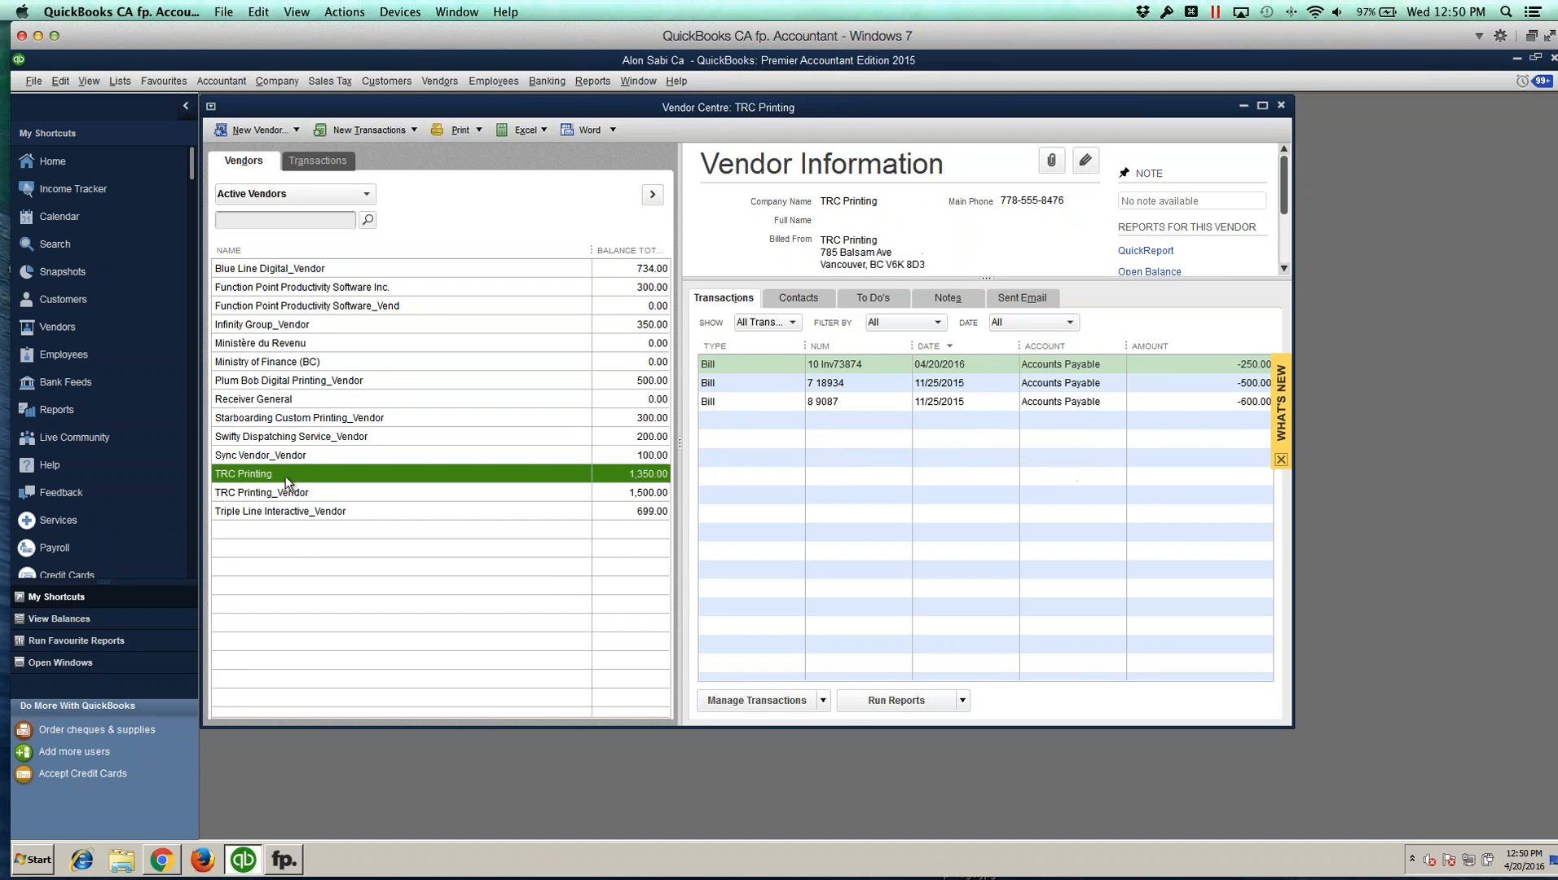
Step: Open the synced Inv73874 bill and inspect its memo and line description, then close it
{"action": "left_click", "coordinate": [163, 859]}
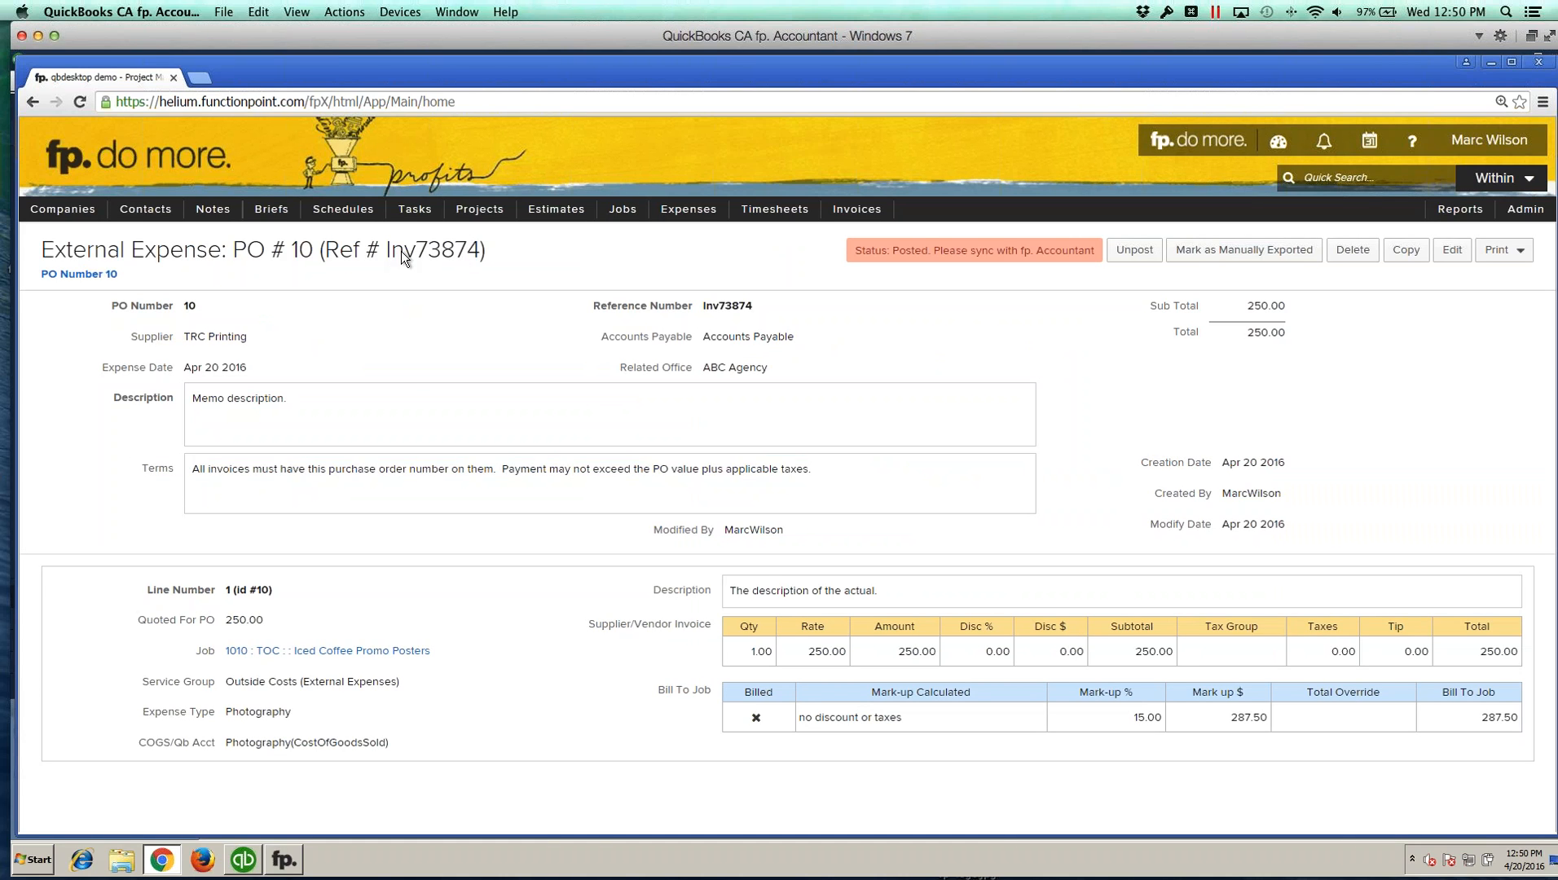
{"action": "left_click", "coordinate": [243, 859]}
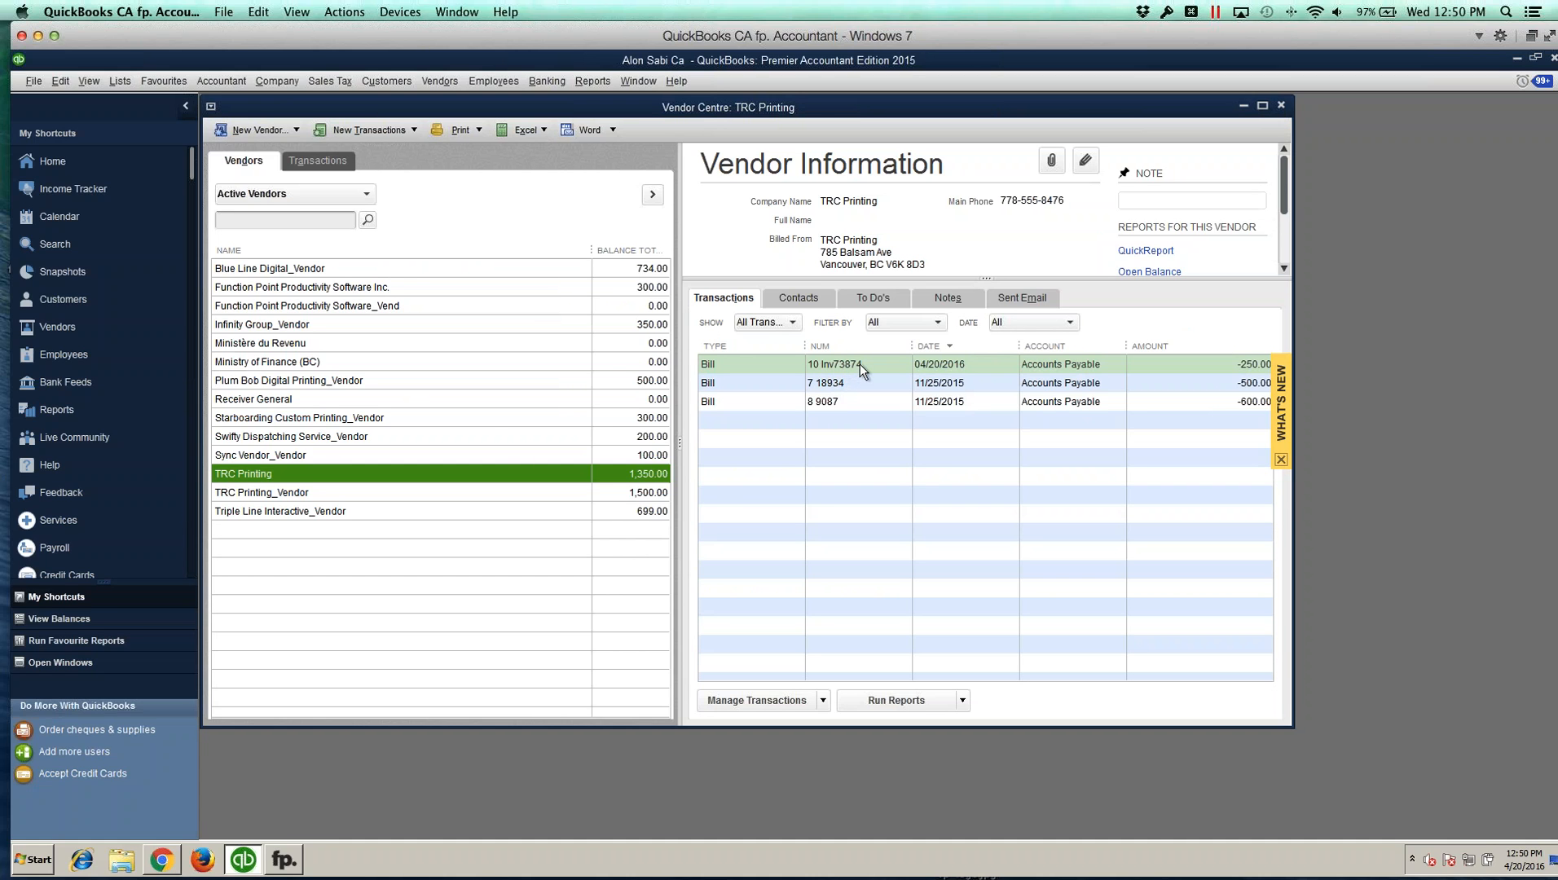
{"action": "left_click", "coordinate": [860, 364]}
{"action": "double_click", "coordinate": [860, 364]}
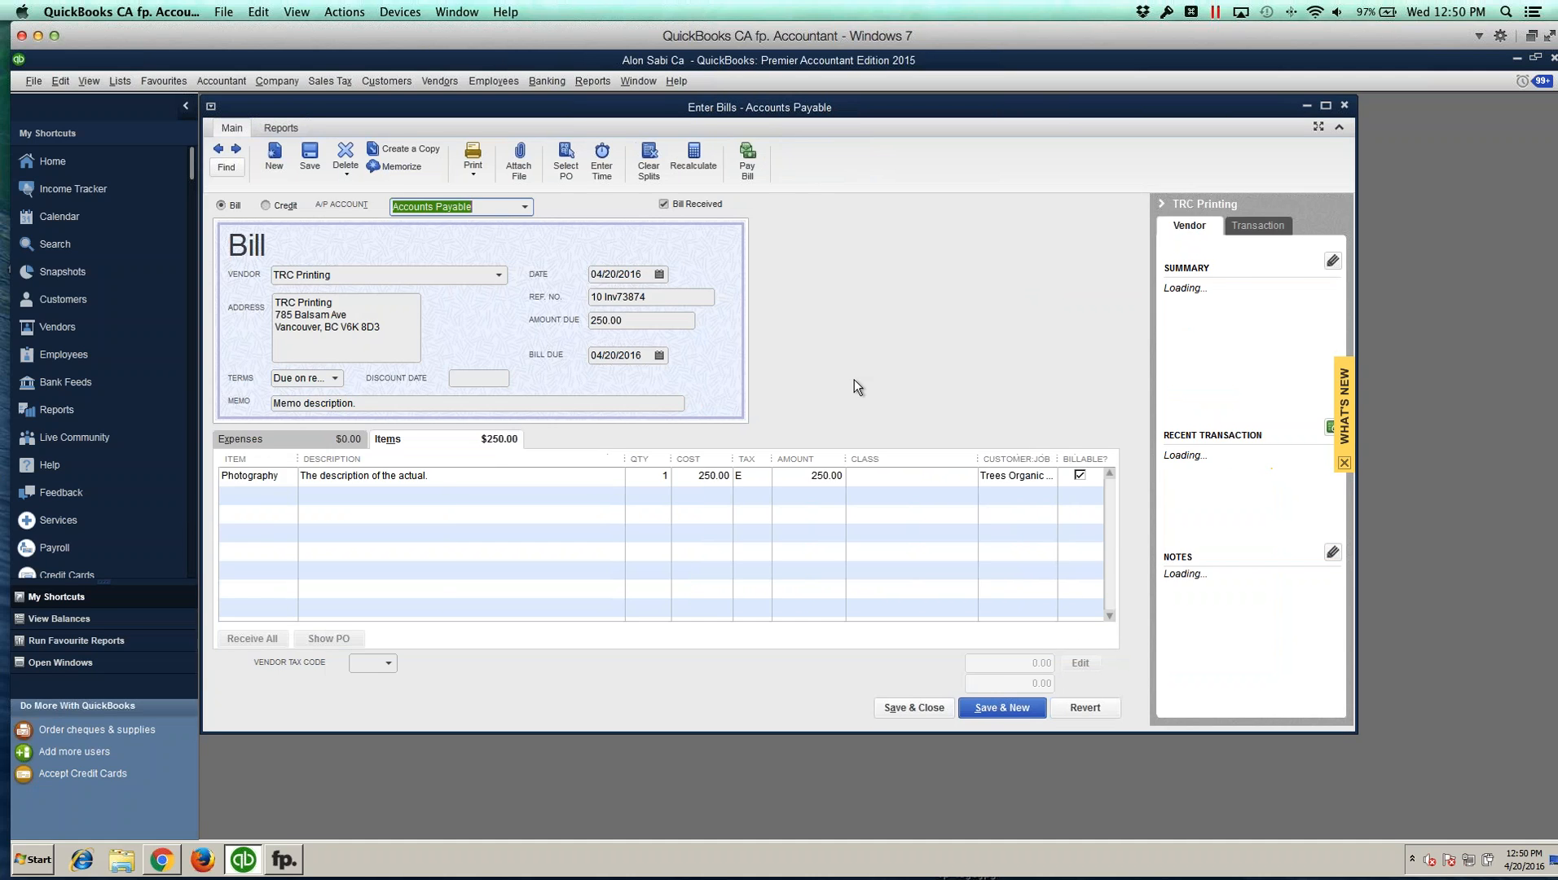
{"action": "left_click_drag", "start_coordinate": [357, 402], "coordinate": [273, 402]}
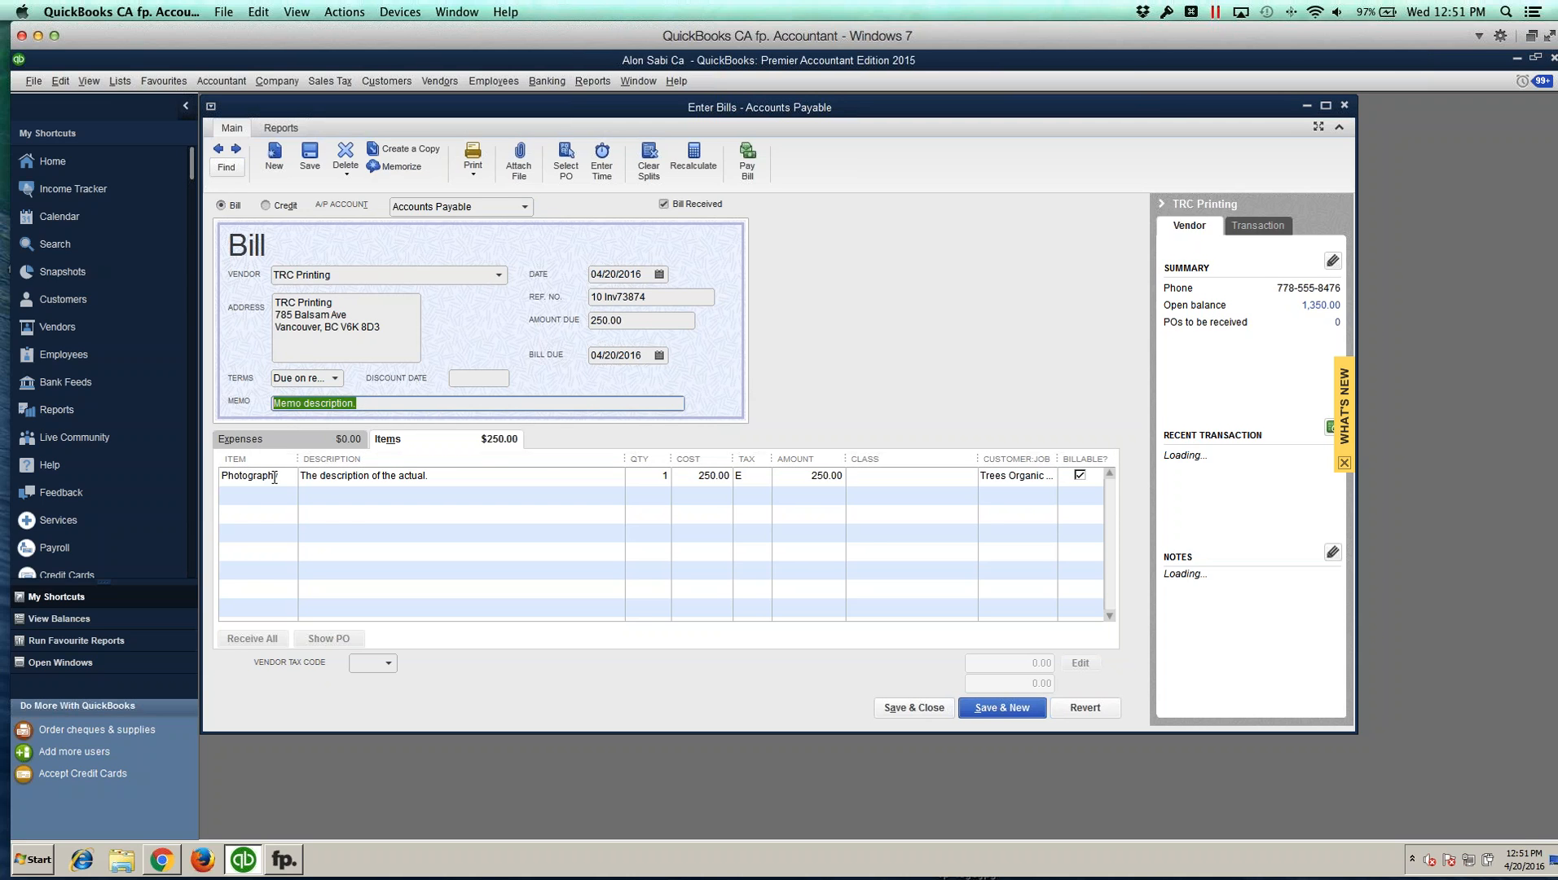
{"action": "left_click_drag", "start_coordinate": [300, 475], "coordinate": [392, 473]}
{"action": "left_click", "coordinate": [425, 475]}
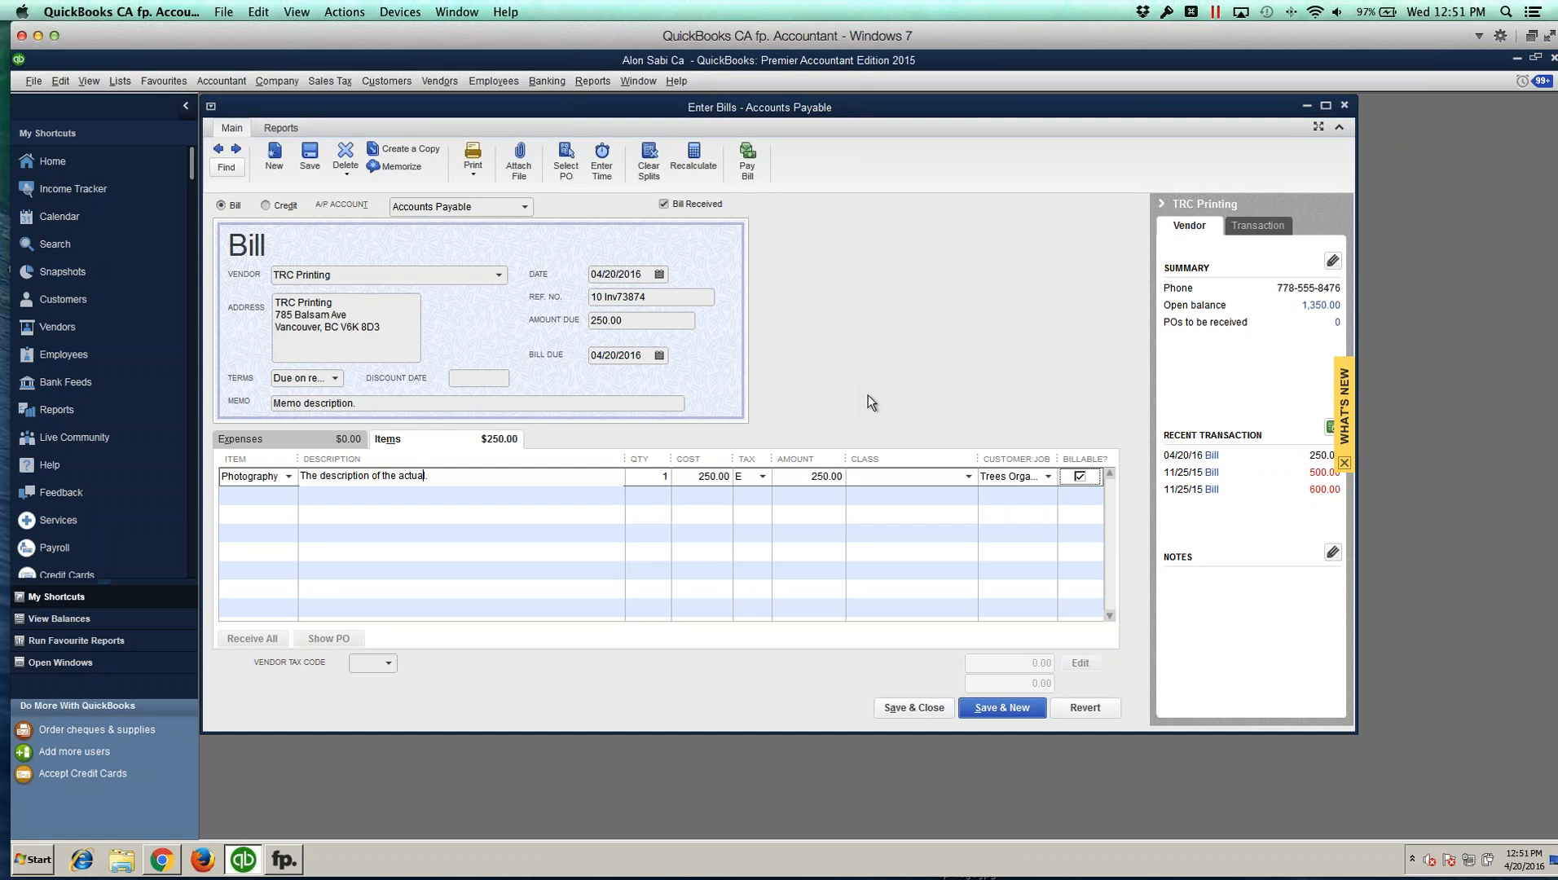
{"action": "left_click", "coordinate": [921, 707]}
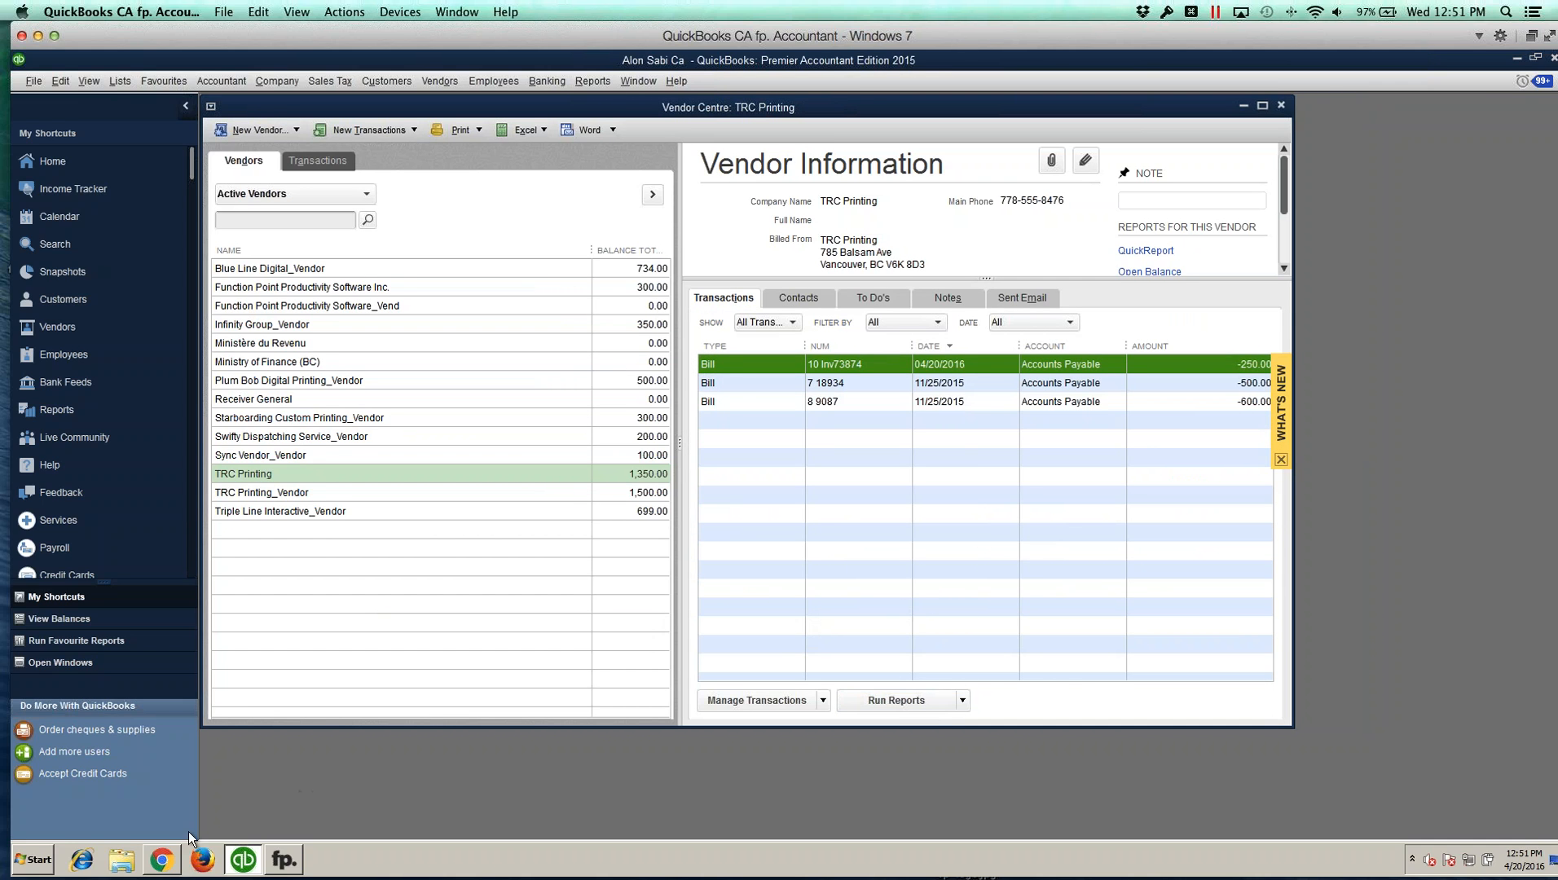
Step: Open job 1010 from the expense and view its expenses
{"action": "left_click", "coordinate": [168, 861]}
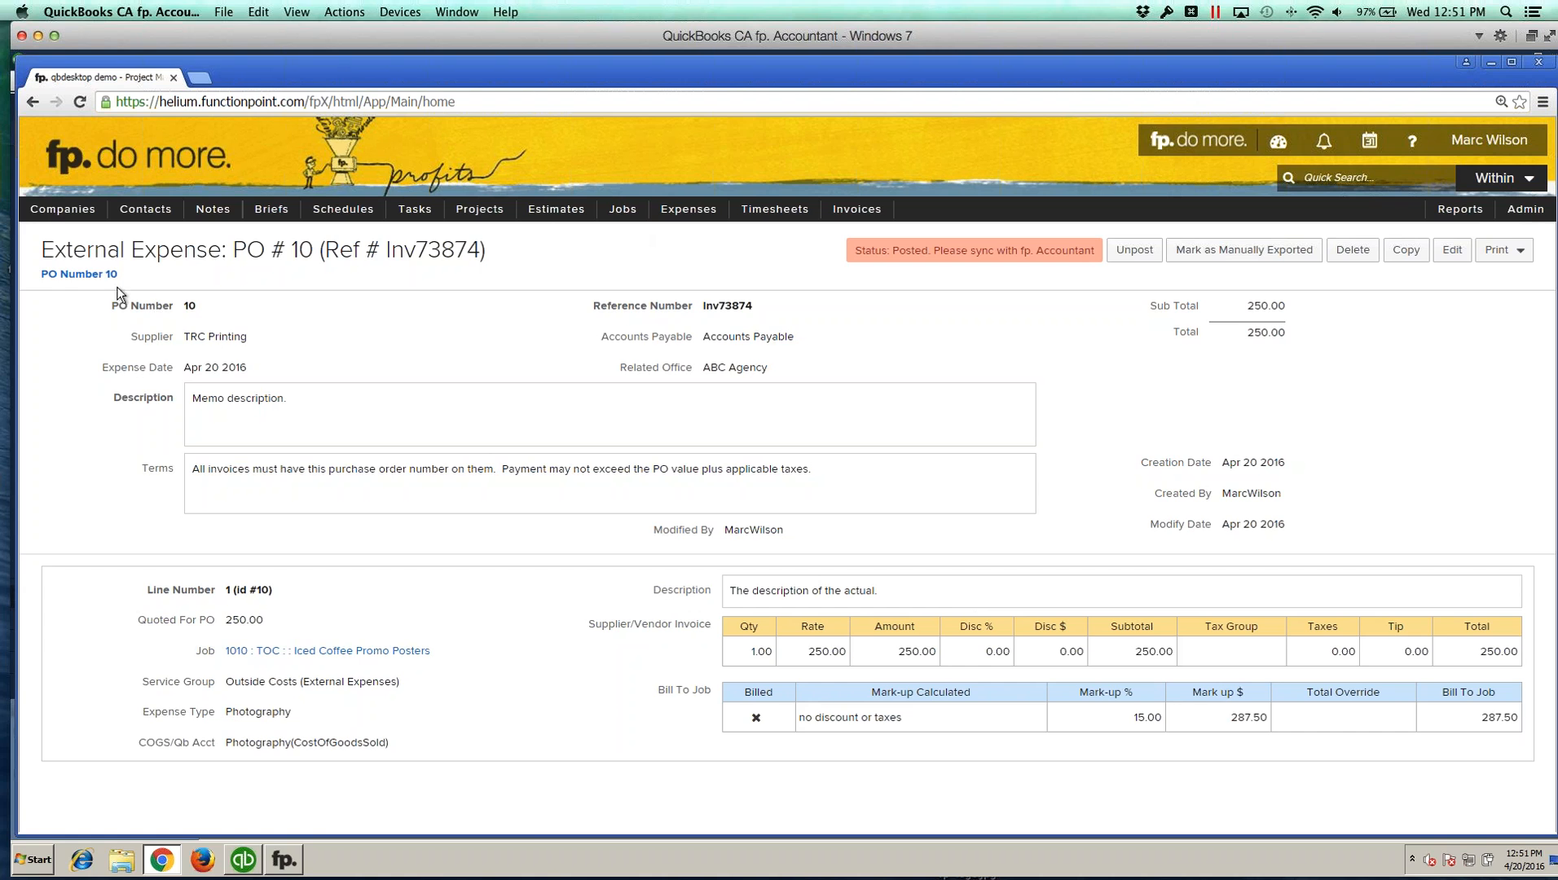
{"action": "left_click", "coordinate": [342, 651]}
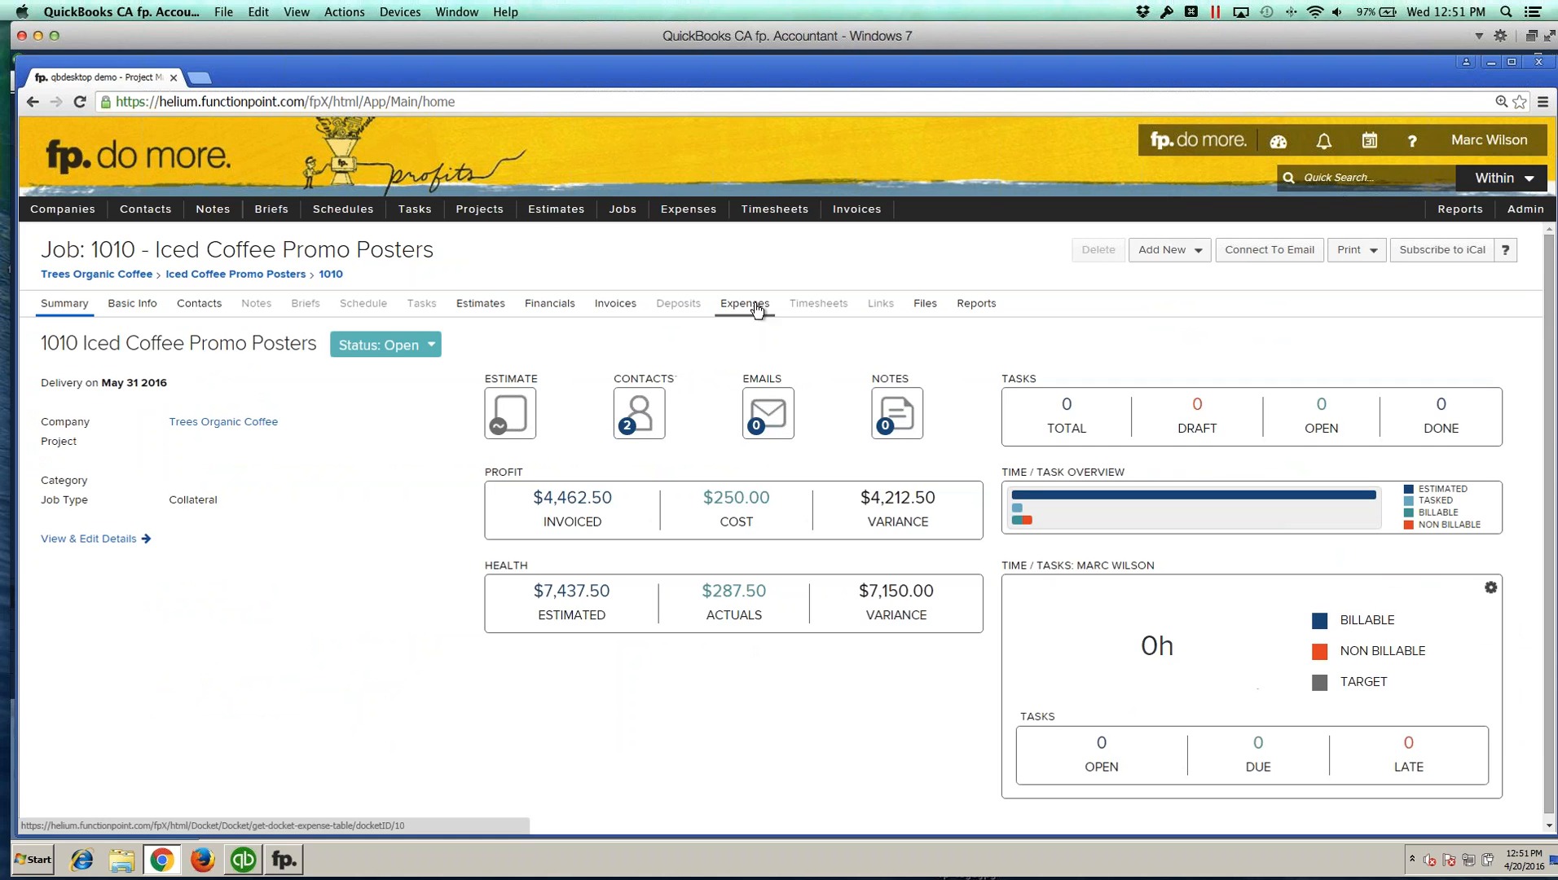
{"action": "left_click", "coordinate": [745, 305]}
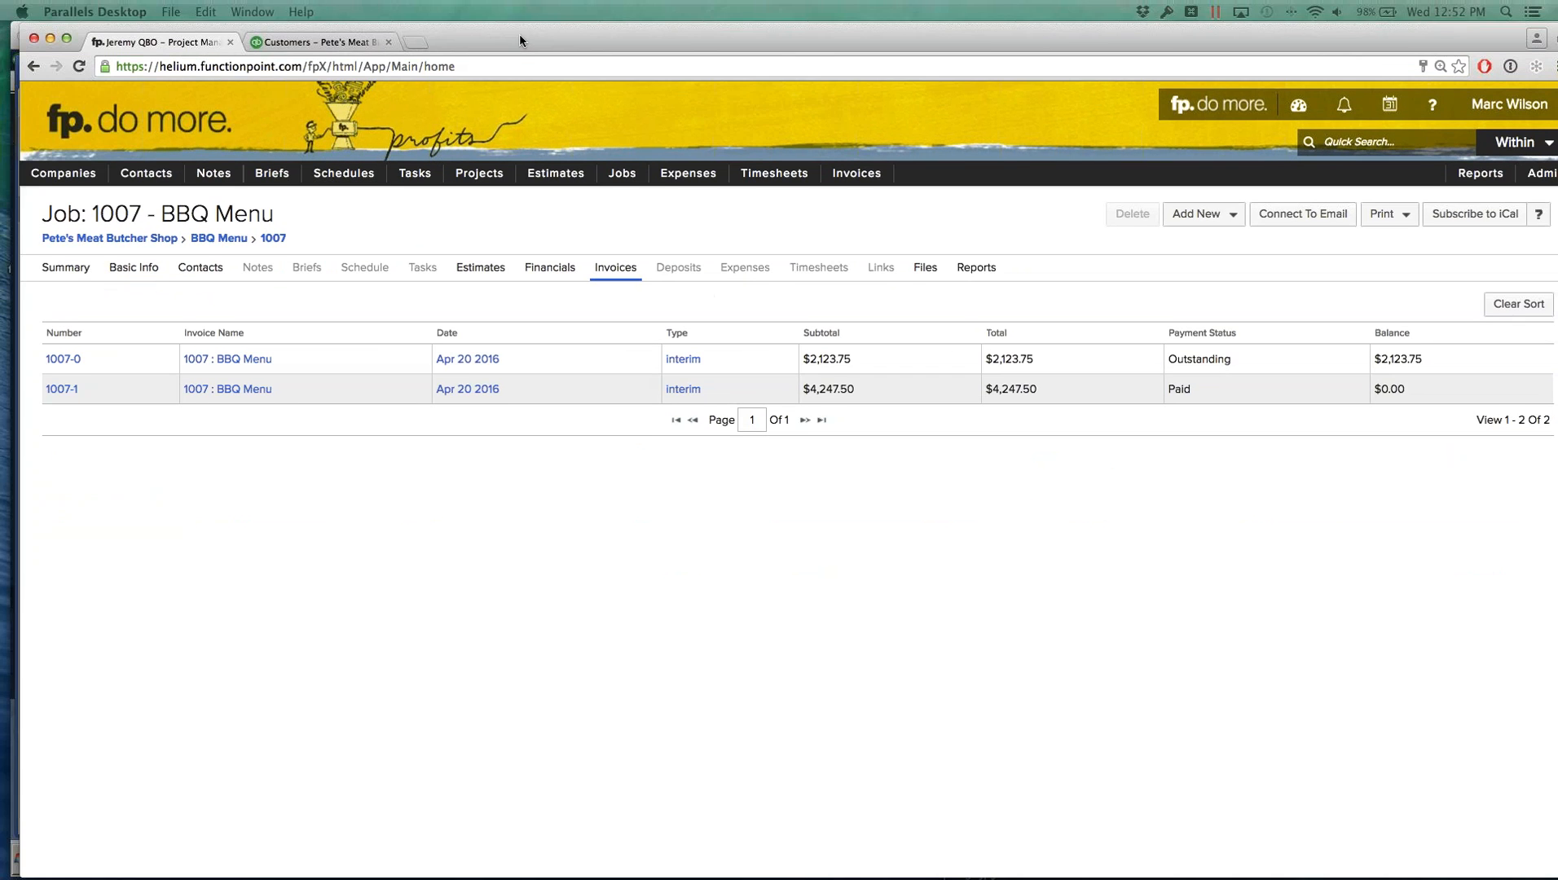
Step: From job 1007's financials, start a new external expense and choose Sync Vendor as supplier
{"action": "left_click", "coordinate": [540, 271]}
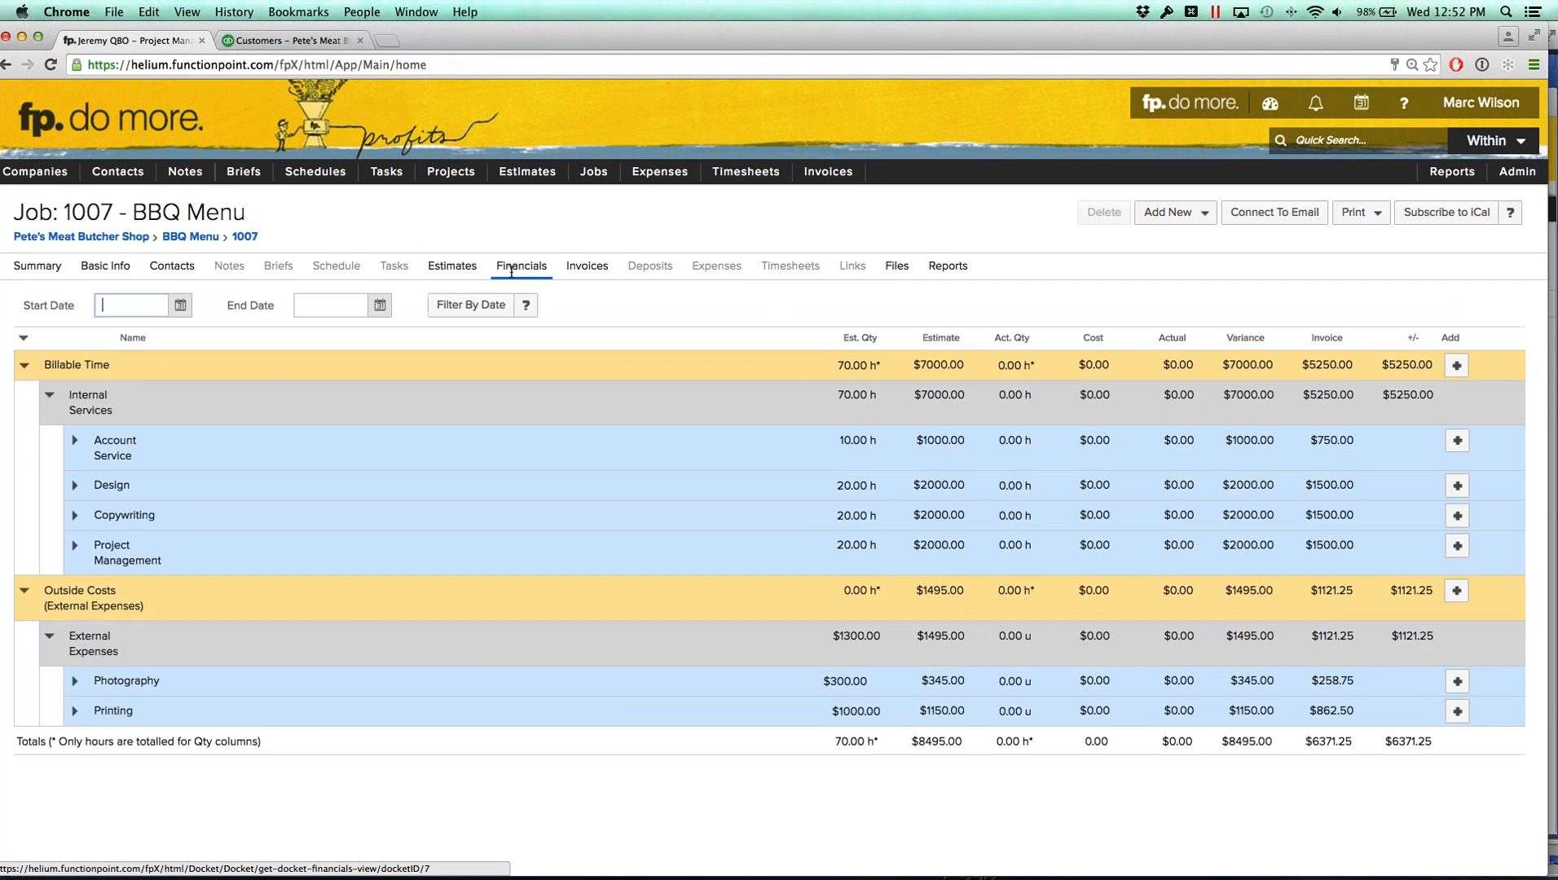
{"action": "left_click", "coordinate": [1448, 639]}
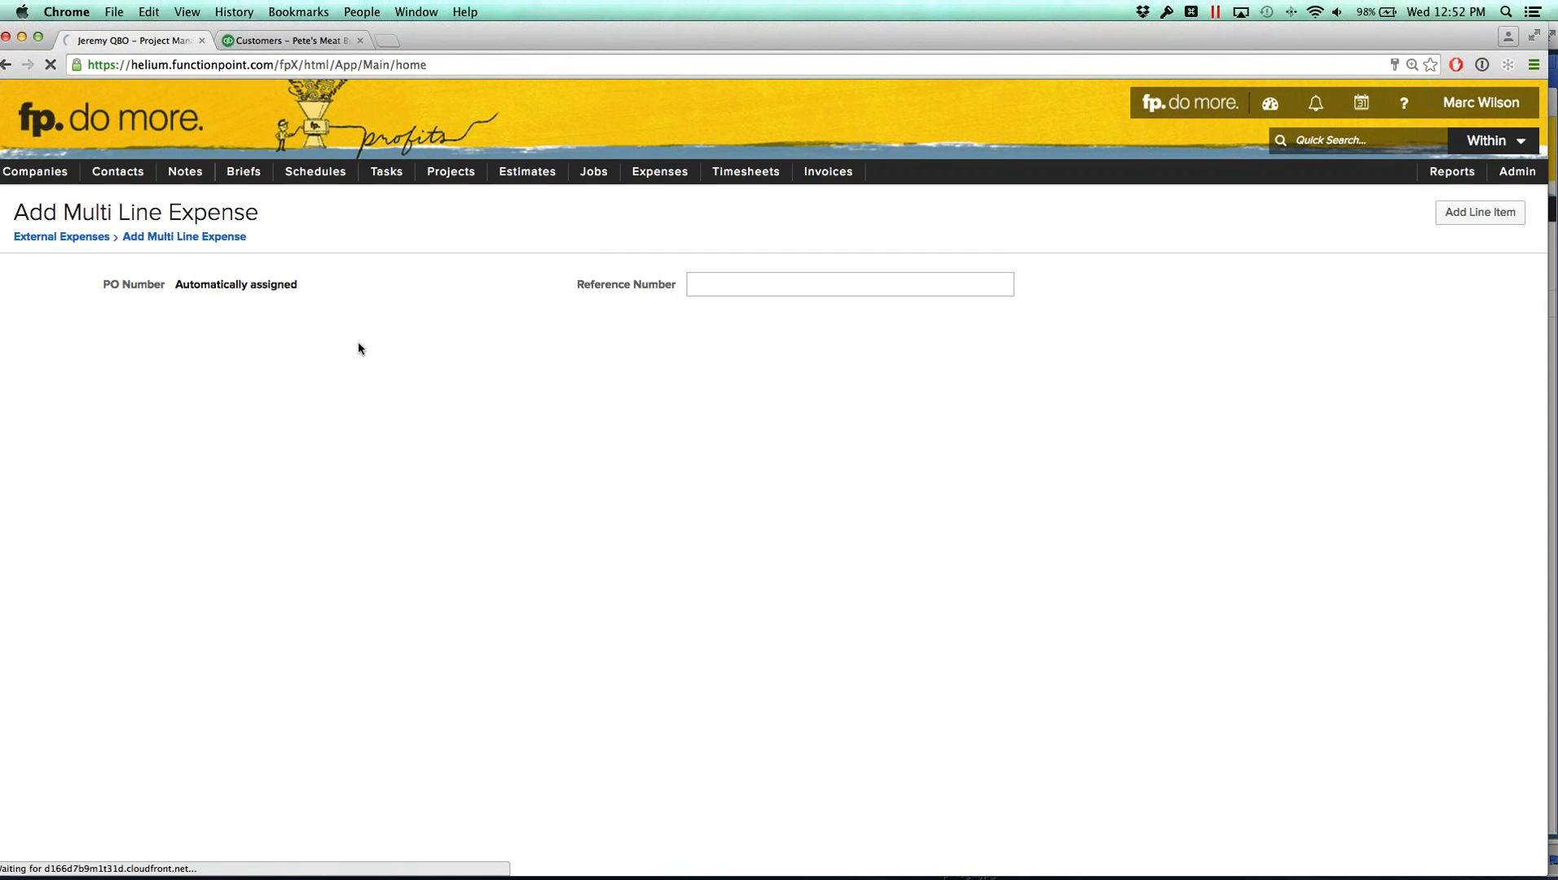
{"action": "left_click", "coordinate": [491, 310]}
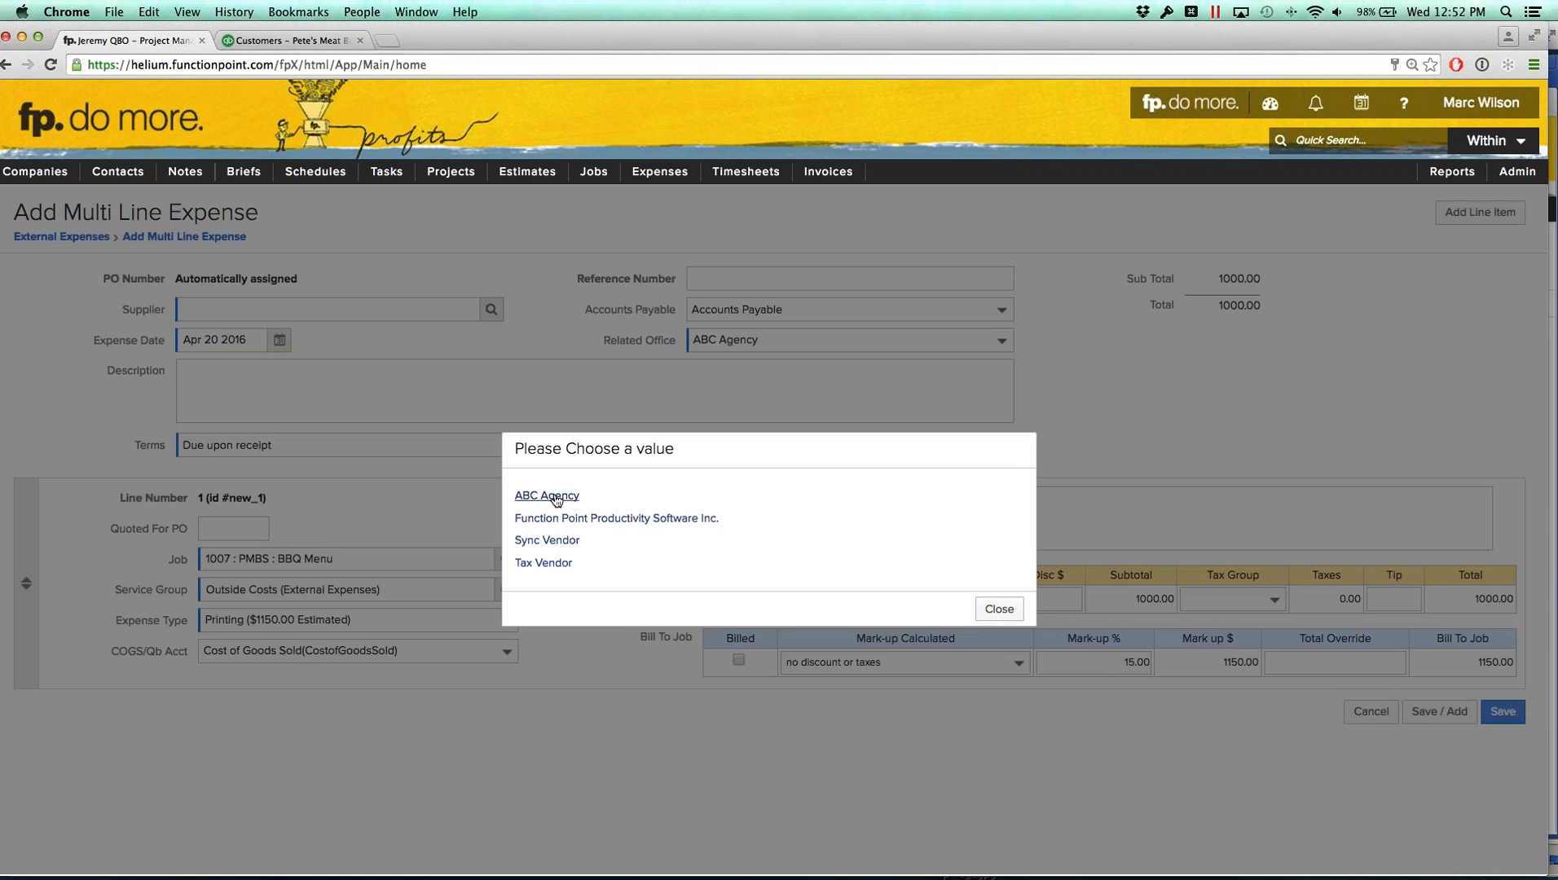
{"action": "left_click", "coordinate": [559, 541]}
Step: Set the reference number to Inv8373 and the line description to dfsdfsdfsdf, then save the expense
{"action": "left_click", "coordinate": [712, 277]}
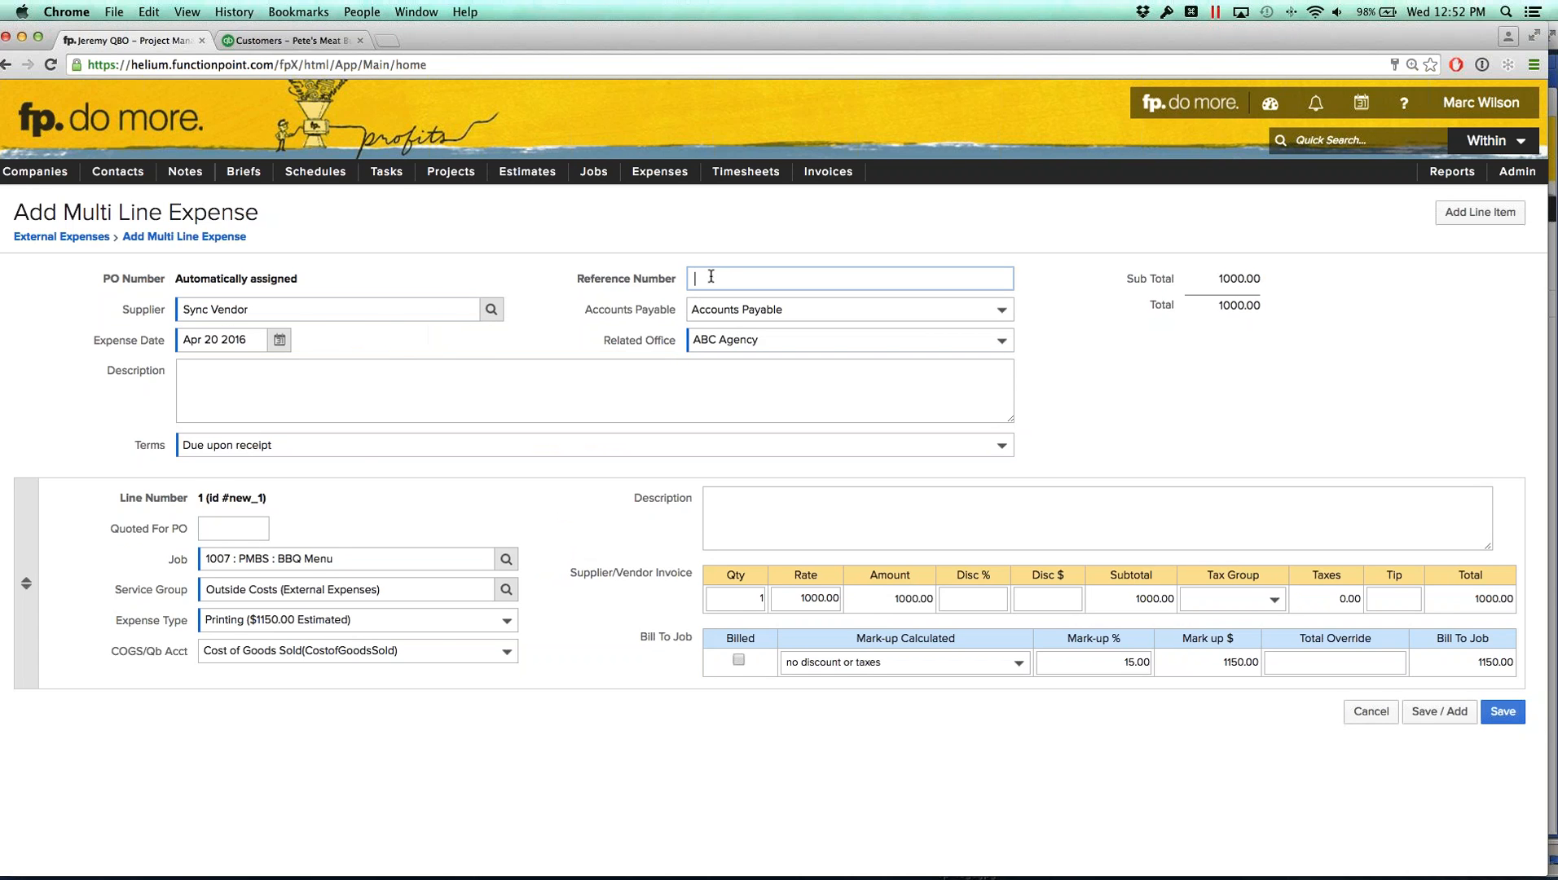
{"action": "type", "text": "Inv8373"}
{"action": "left_click", "coordinate": [416, 387]}
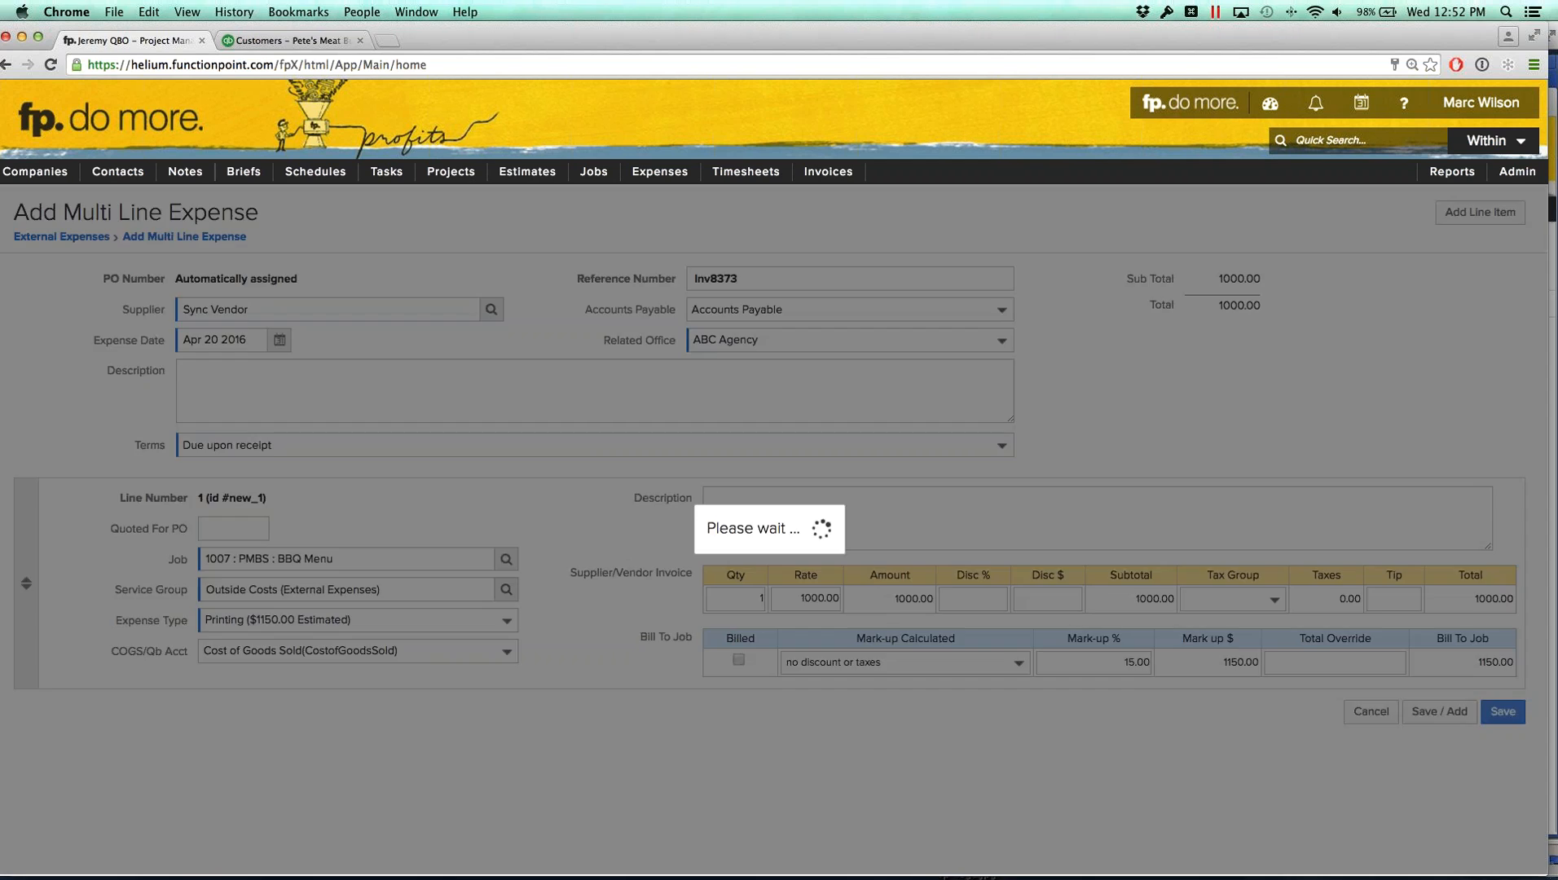
{"action": "left_click", "coordinate": [804, 536]}
{"action": "type", "text": "dfsdfsdfsdf"}
{"action": "left_click", "coordinate": [974, 802]}
{"action": "left_click", "coordinate": [1504, 711]}
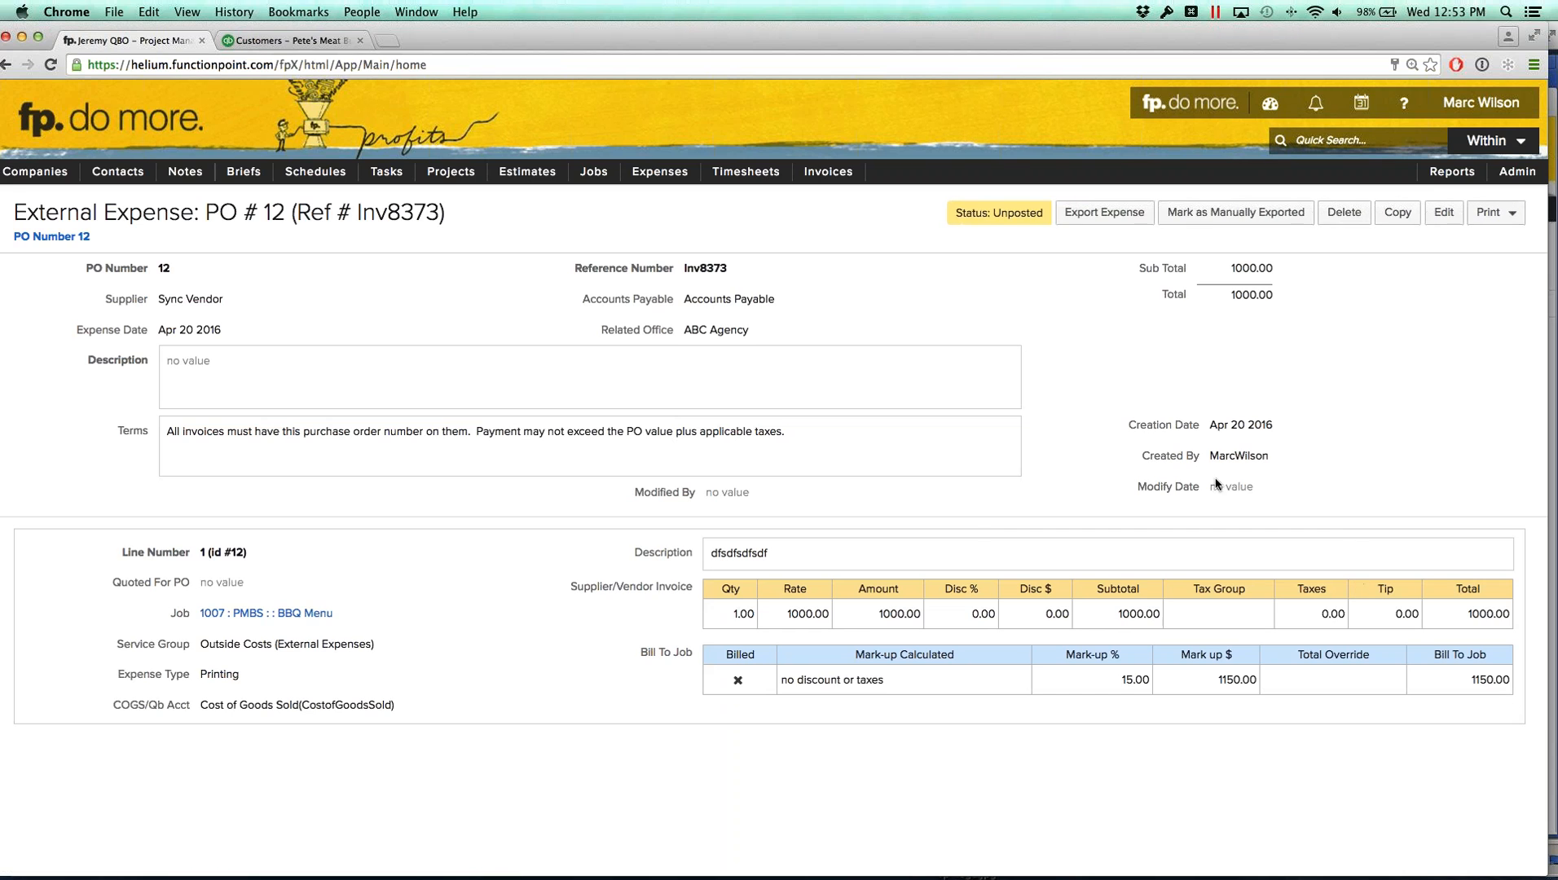
Step: Export the expense to QuickBooks Online and open Sync Vendor_Vendor's transaction list
{"action": "left_click", "coordinate": [1087, 218]}
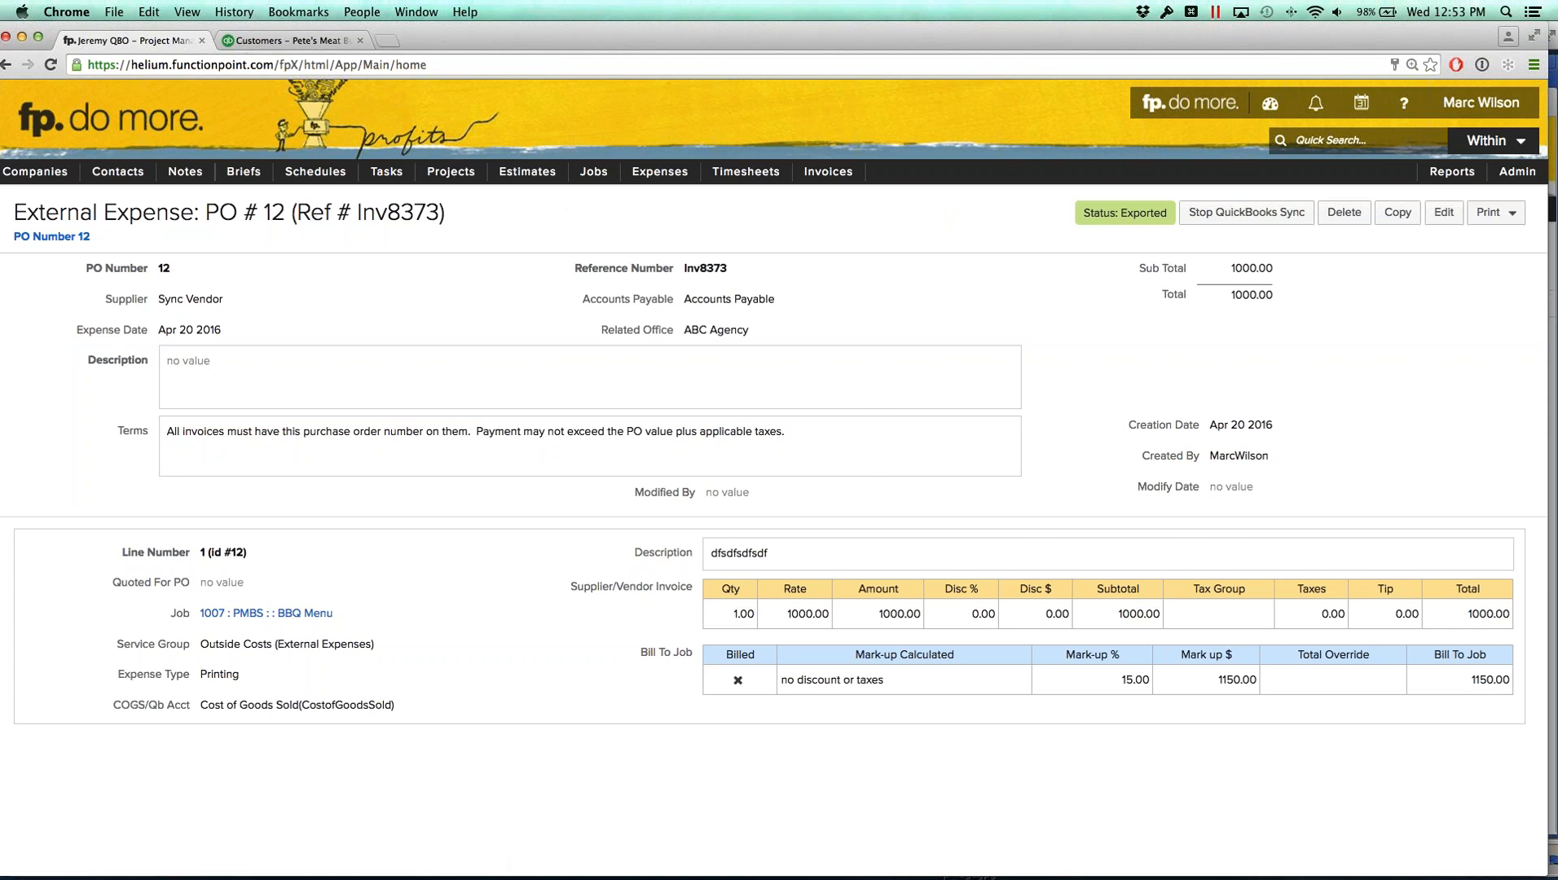
{"action": "left_click", "coordinate": [289, 40]}
{"action": "left_click", "coordinate": [76, 261]}
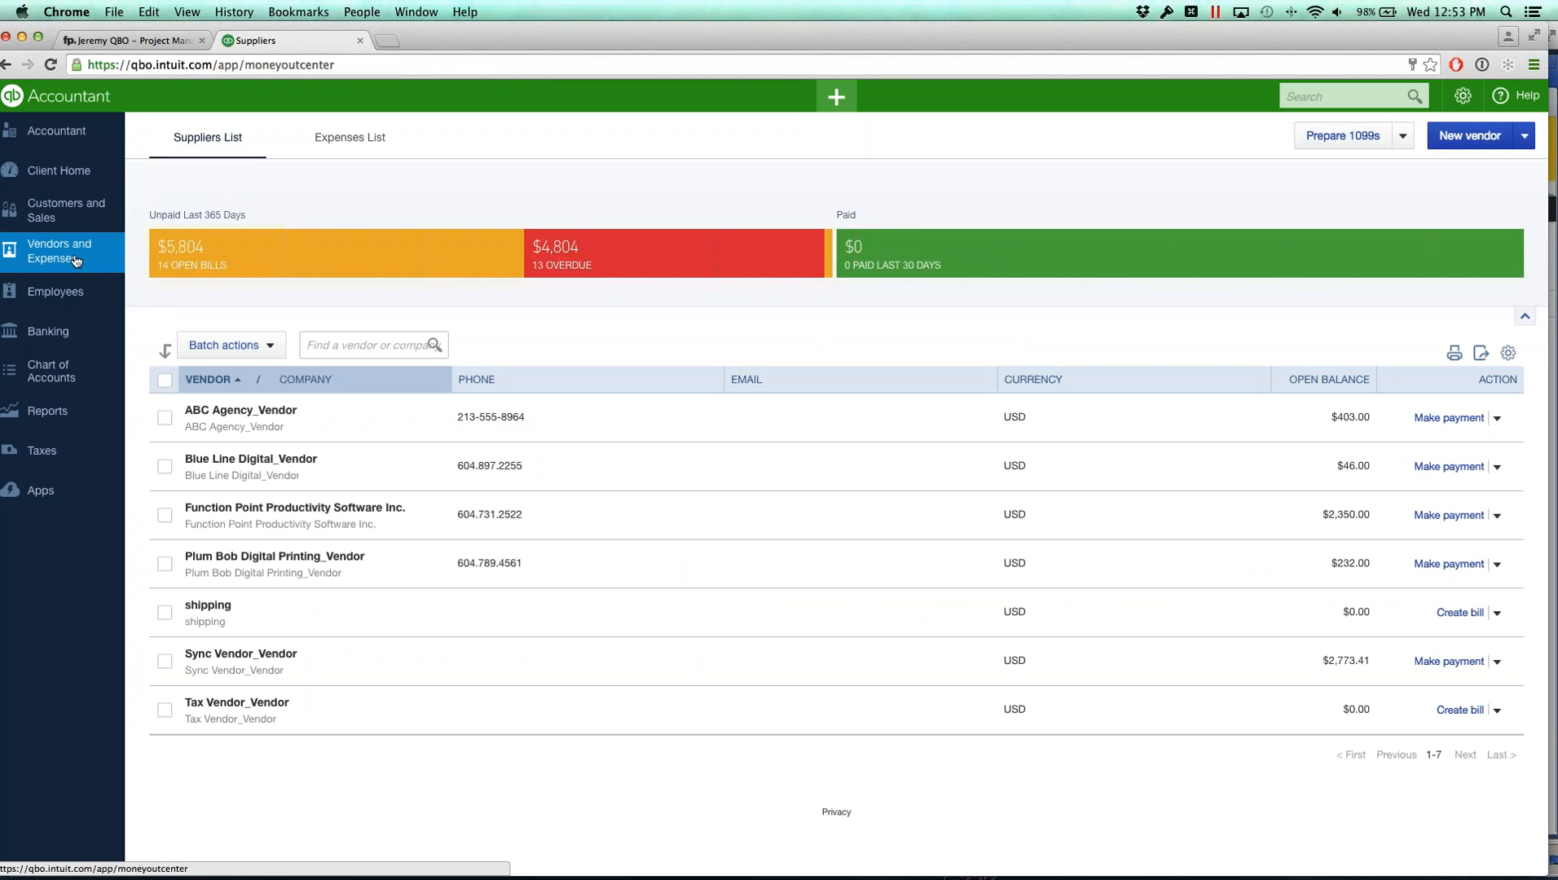
{"action": "left_click", "coordinate": [255, 654]}
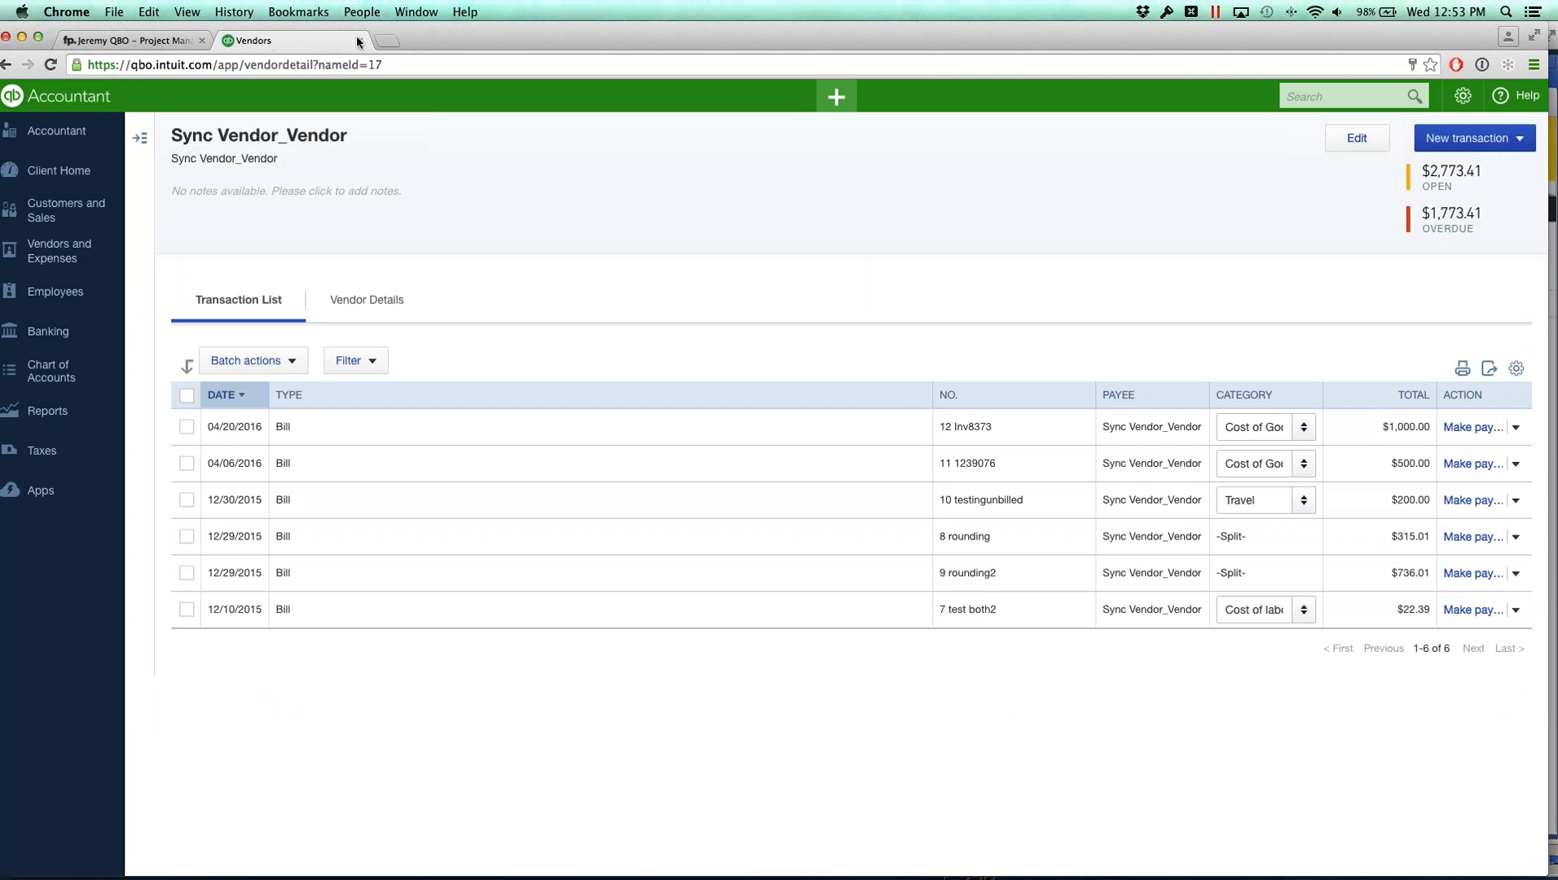
{"action": "left_click_drag", "start_coordinate": [423, 39], "coordinate": [433, 39]}
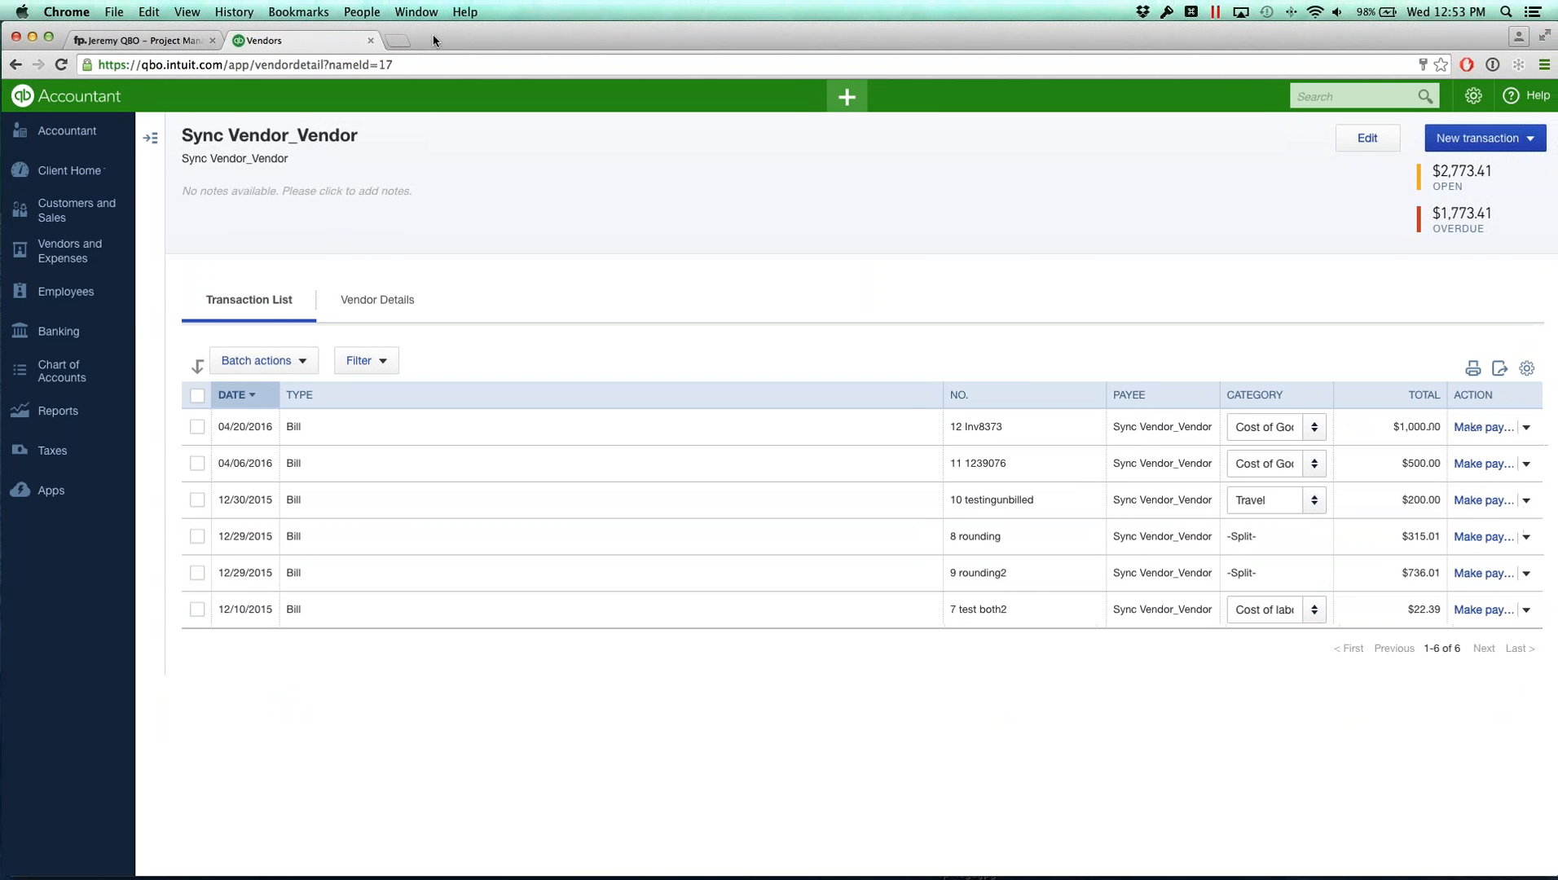
{"action": "left_click", "coordinate": [156, 44]}
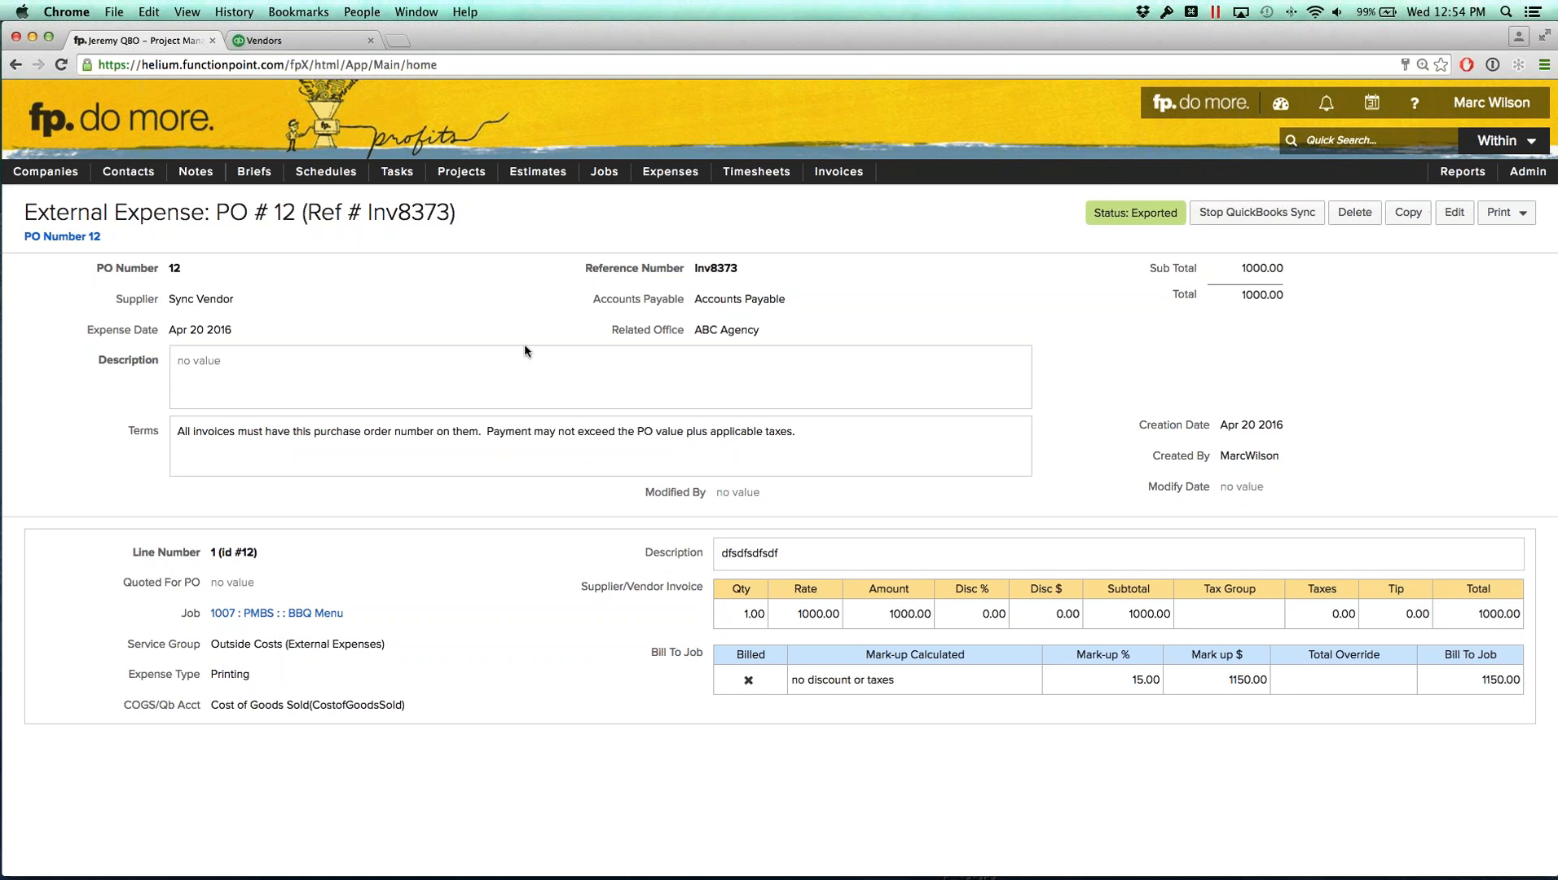
{"action": "left_click", "coordinate": [287, 41]}
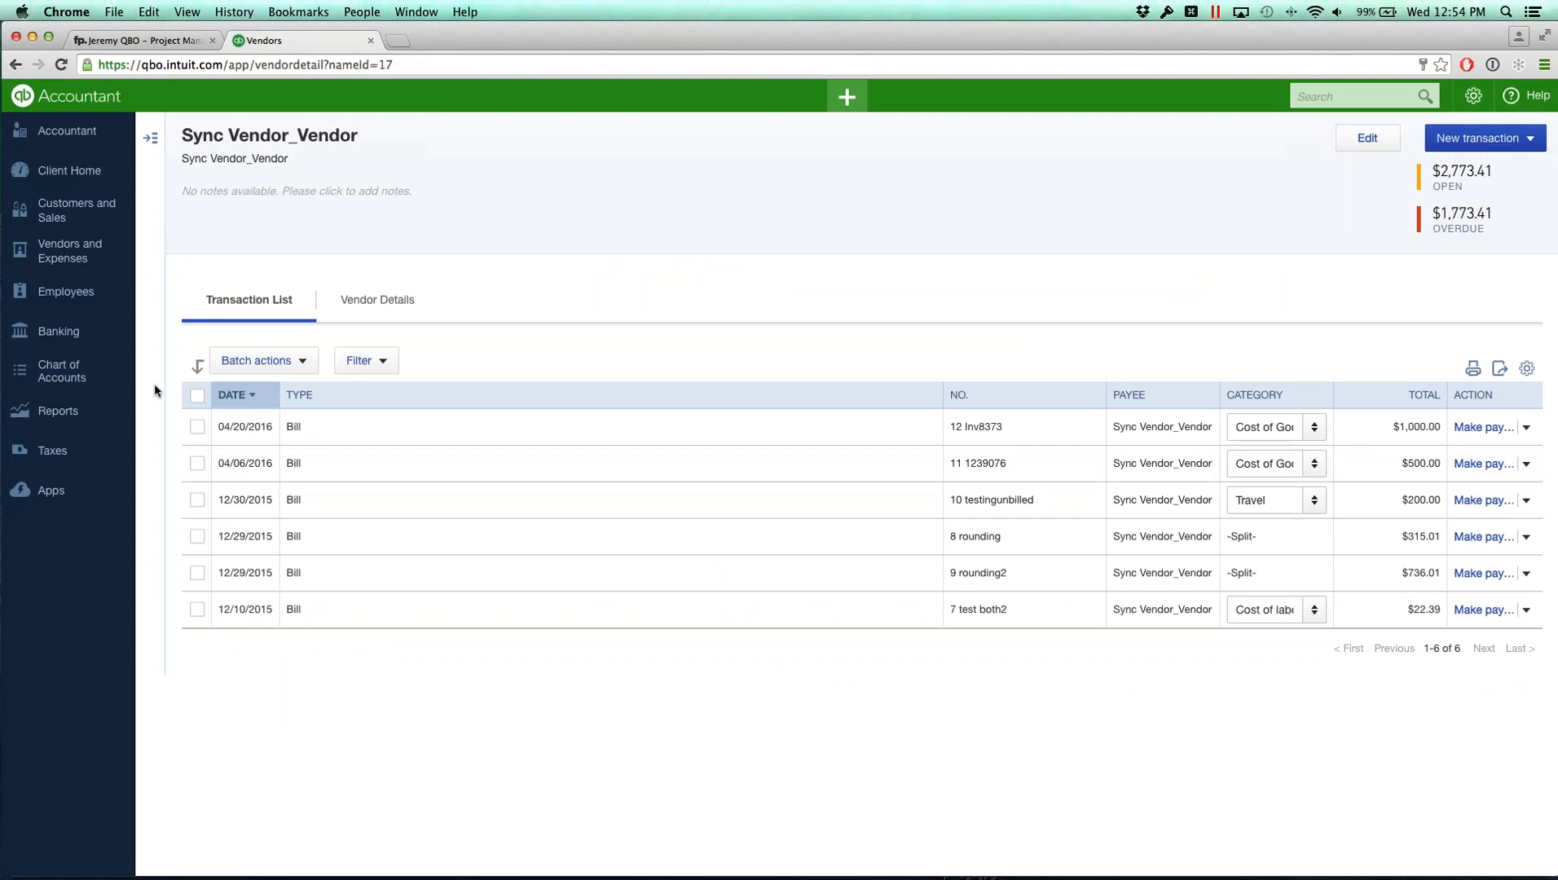
{"action": "left_click", "coordinate": [65, 210]}
{"action": "left_click", "coordinate": [69, 252]}
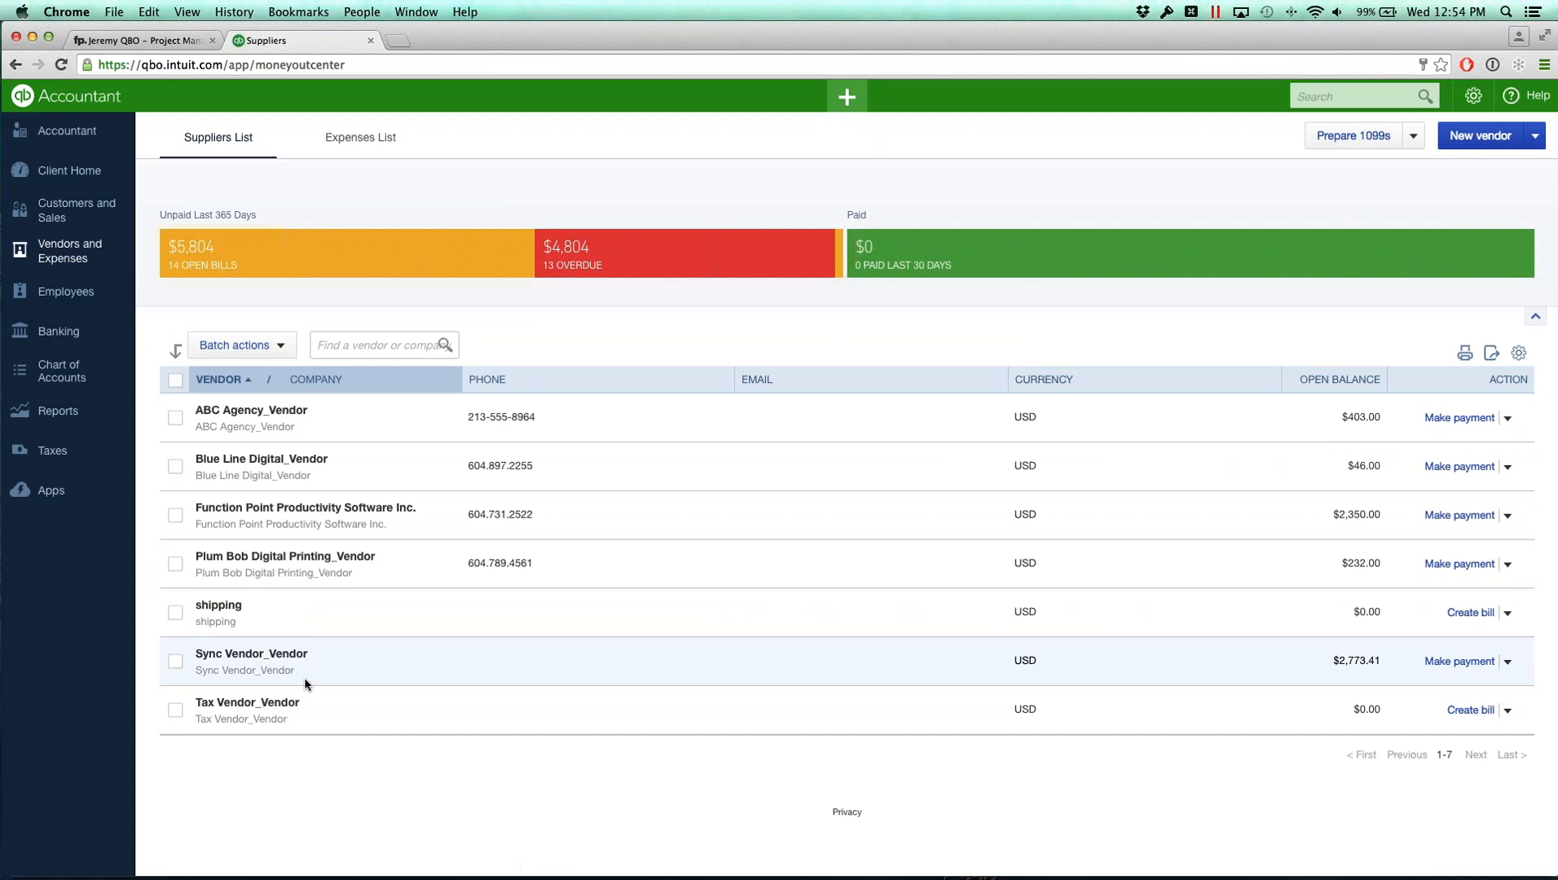
{"action": "left_click", "coordinate": [155, 47]}
Step: Open the Trees Organic Coffee company and start editing its details
{"action": "mouse_move", "coordinate": [46, 172]}
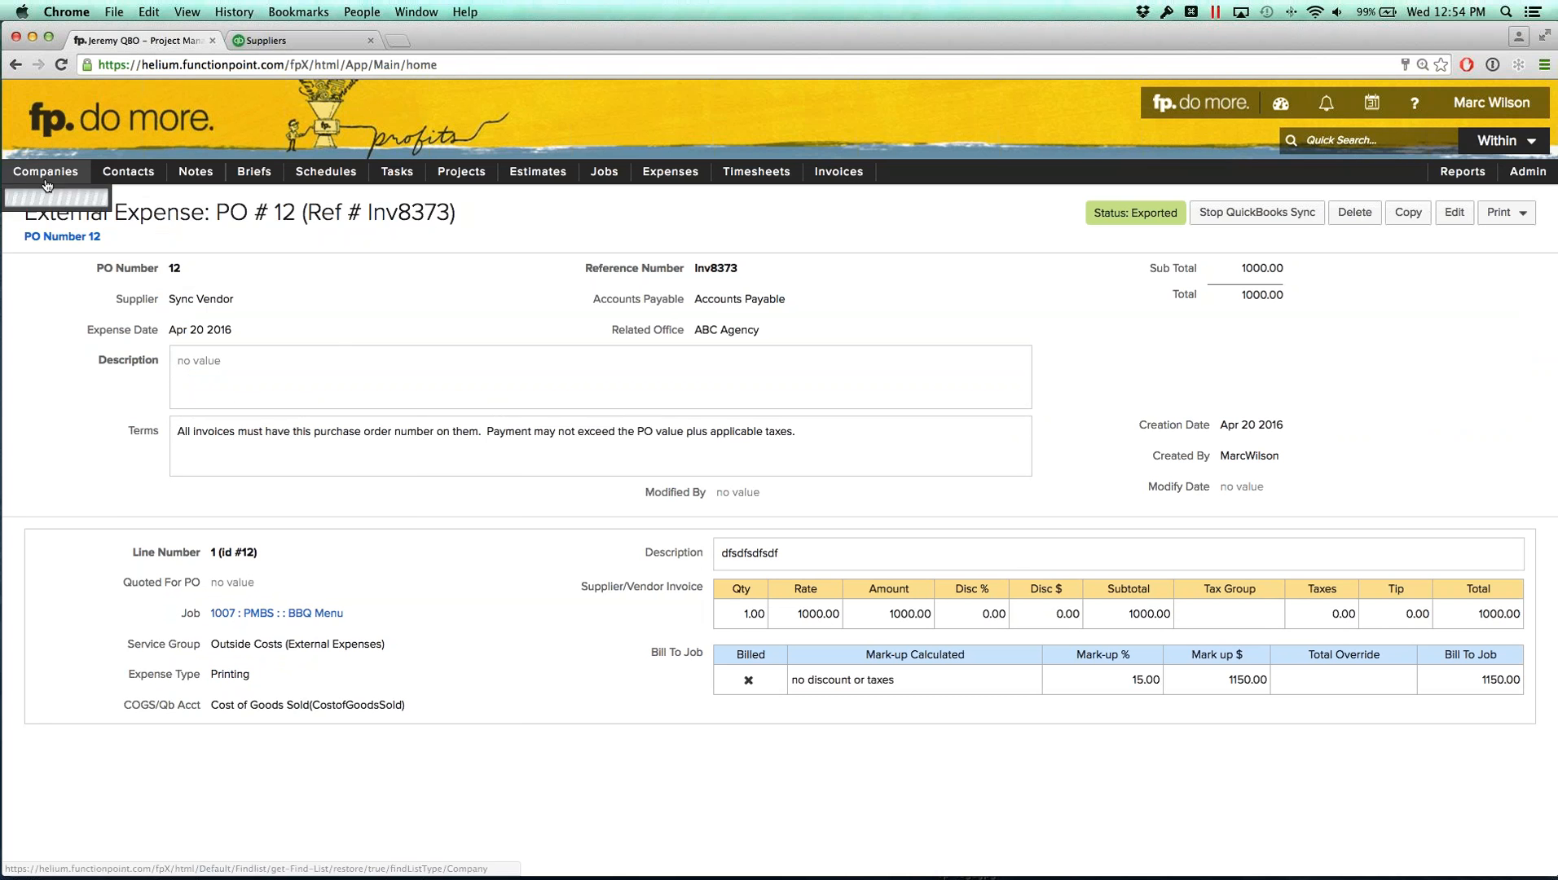
{"action": "mouse_move", "coordinate": [73, 226]}
{"action": "left_click", "coordinate": [169, 235]}
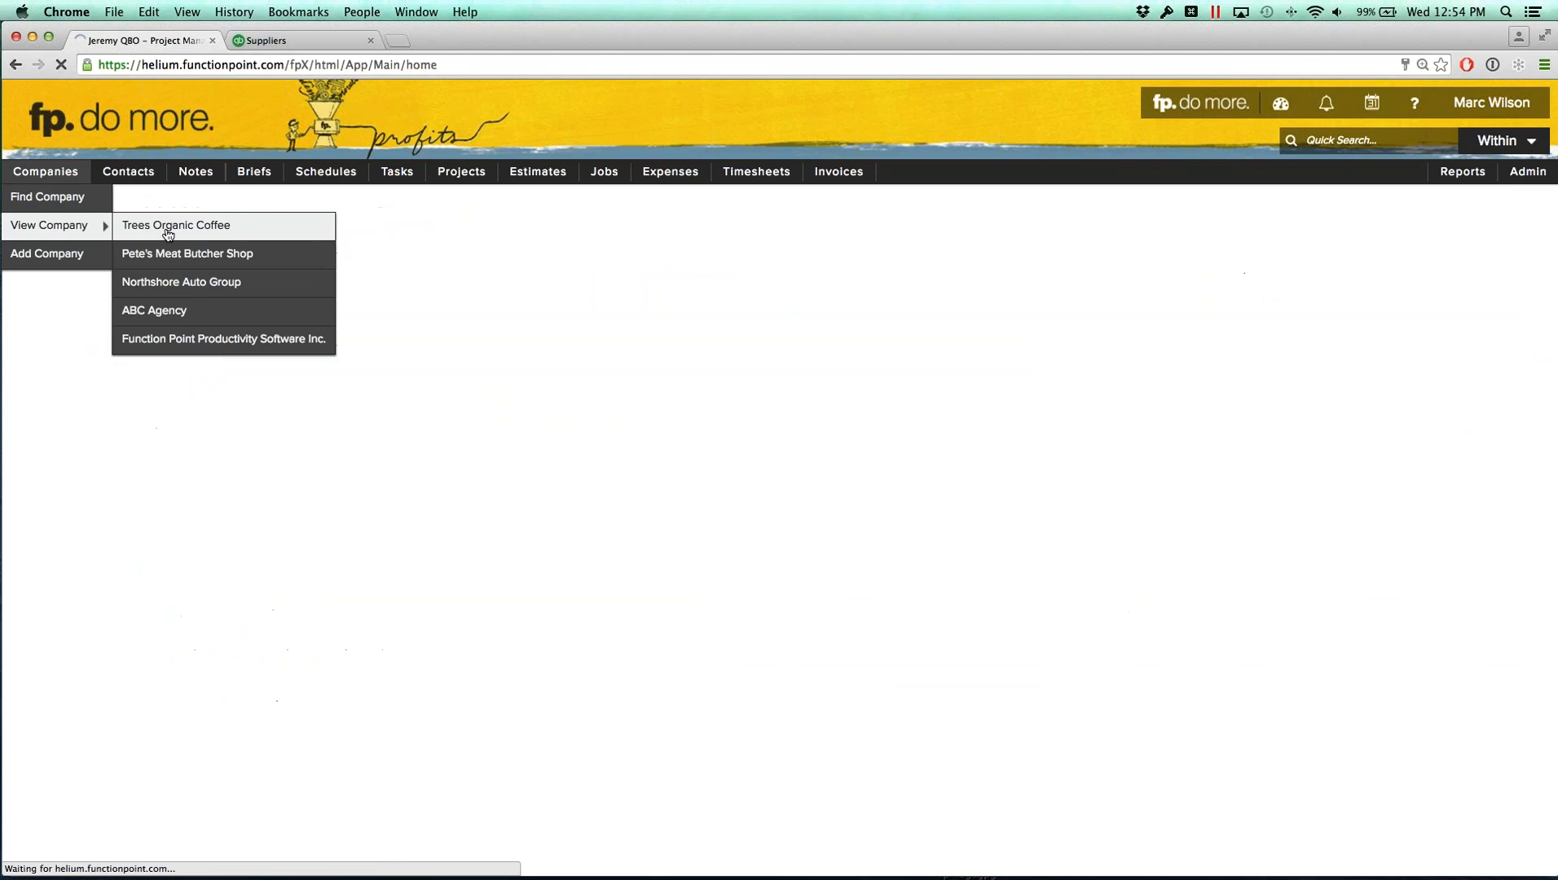
{"action": "left_click", "coordinate": [1507, 306]}
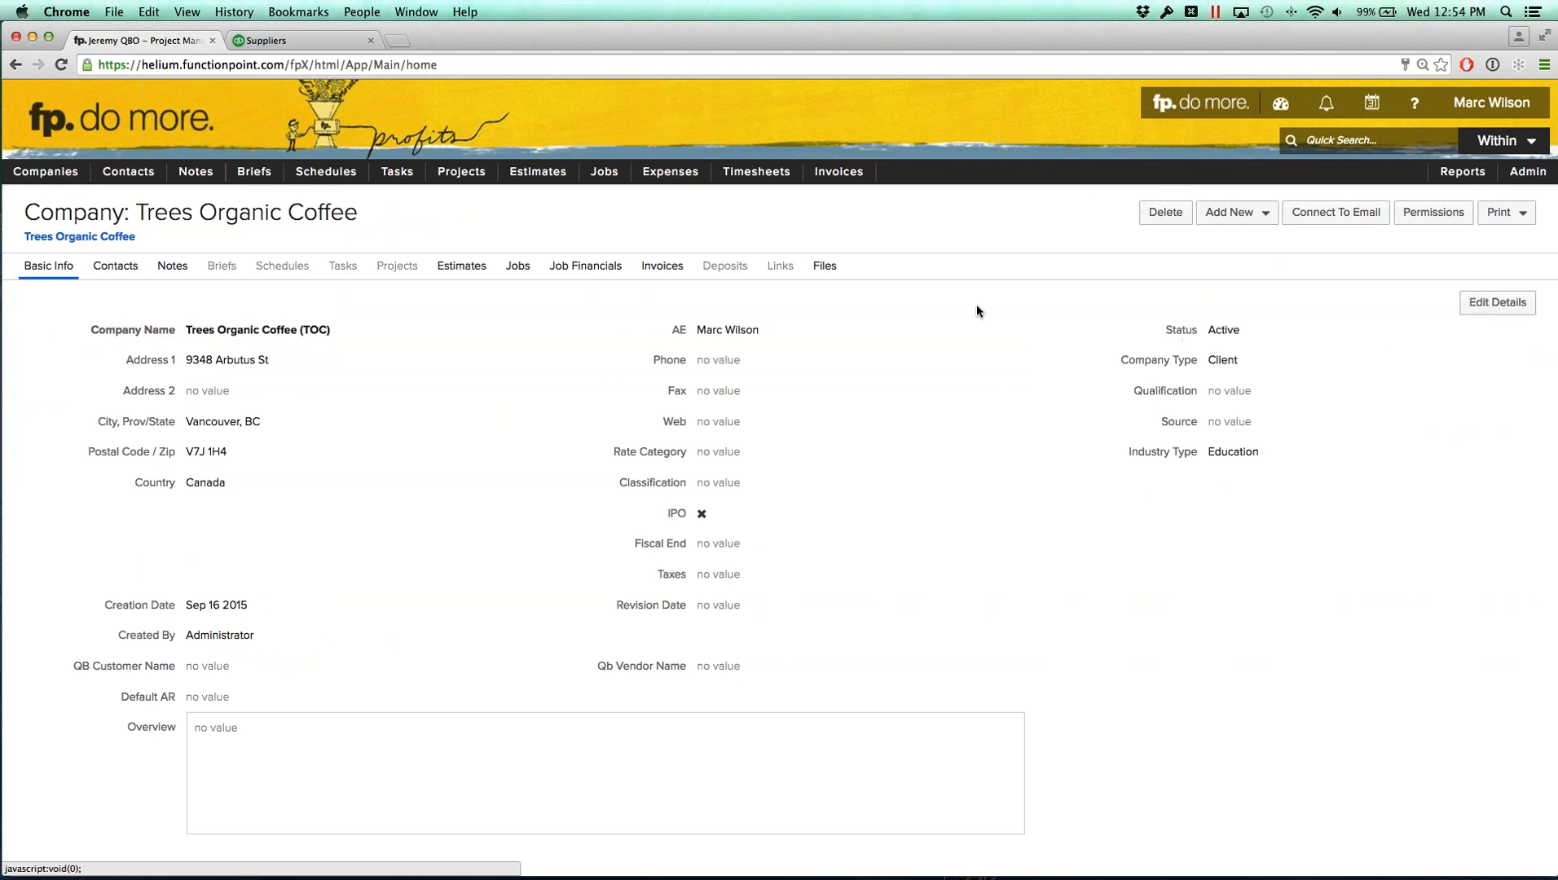
Step: Examine the QB Customer Name, QB Vendor Name and Default AR Account fields of the company
{"action": "left_click_drag", "start_coordinate": [48, 222], "coordinate": [347, 222]}
{"action": "left_click", "coordinate": [347, 222]}
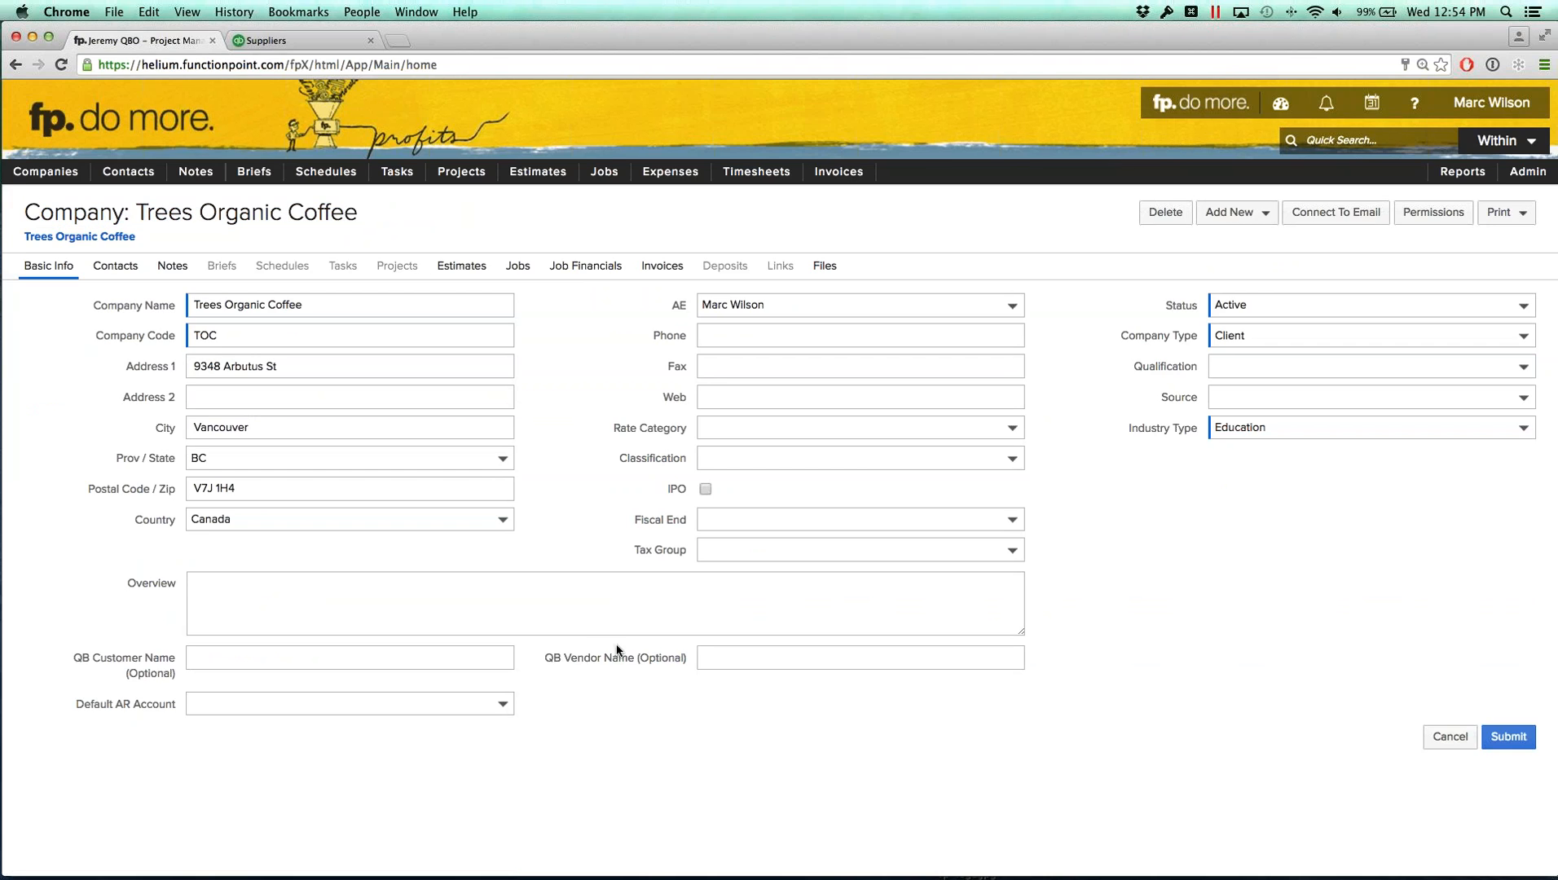
{"action": "left_click_drag", "start_coordinate": [542, 662], "coordinate": [686, 657]}
{"action": "left_click", "coordinate": [733, 657]}
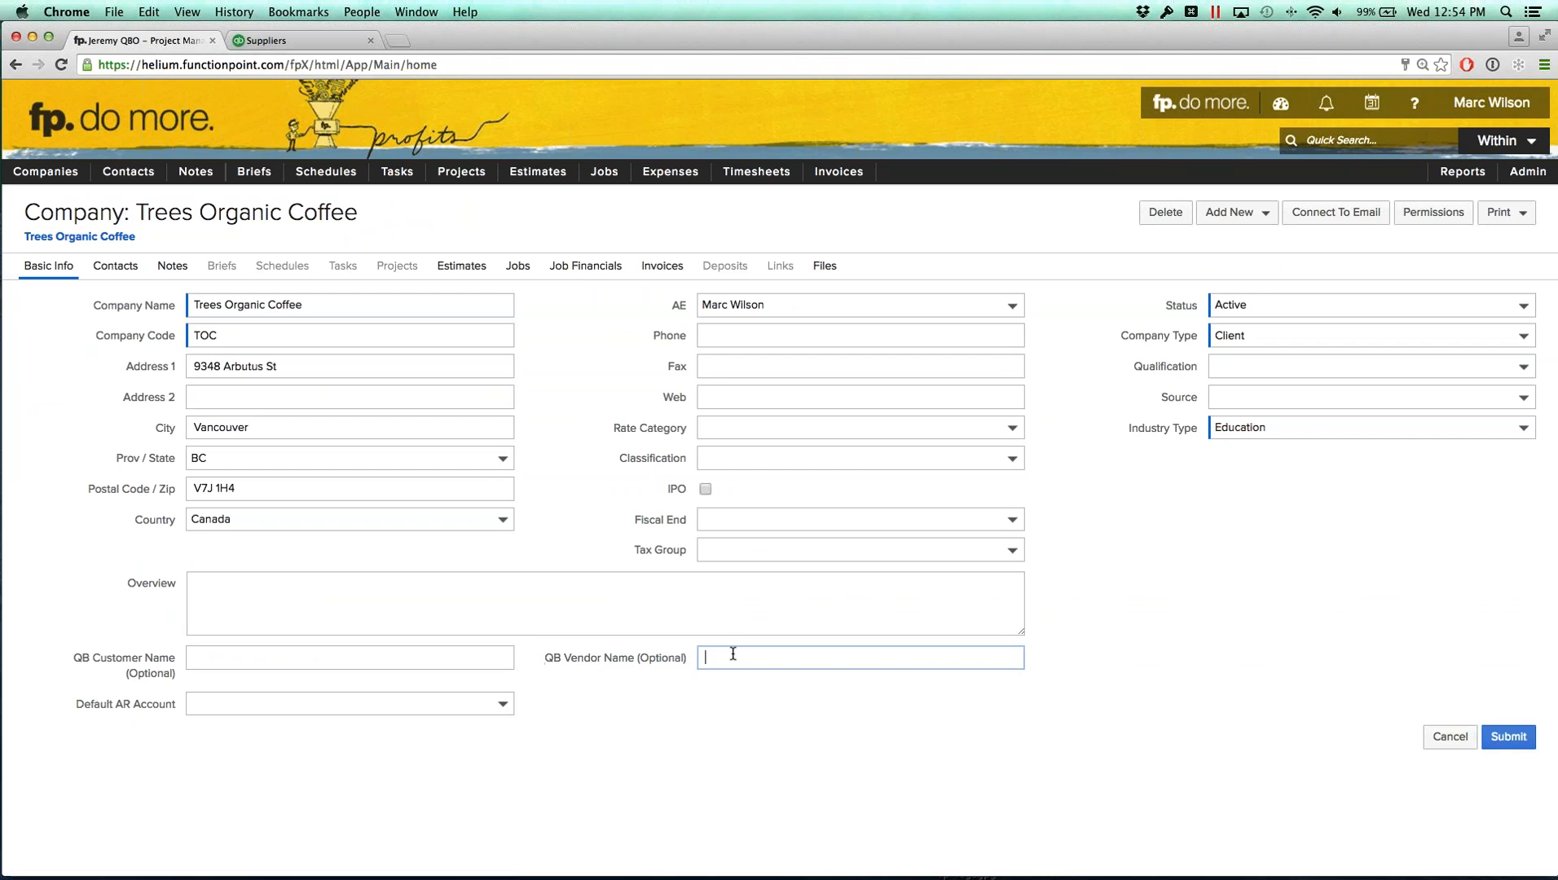
{"action": "left_click", "coordinate": [748, 700]}
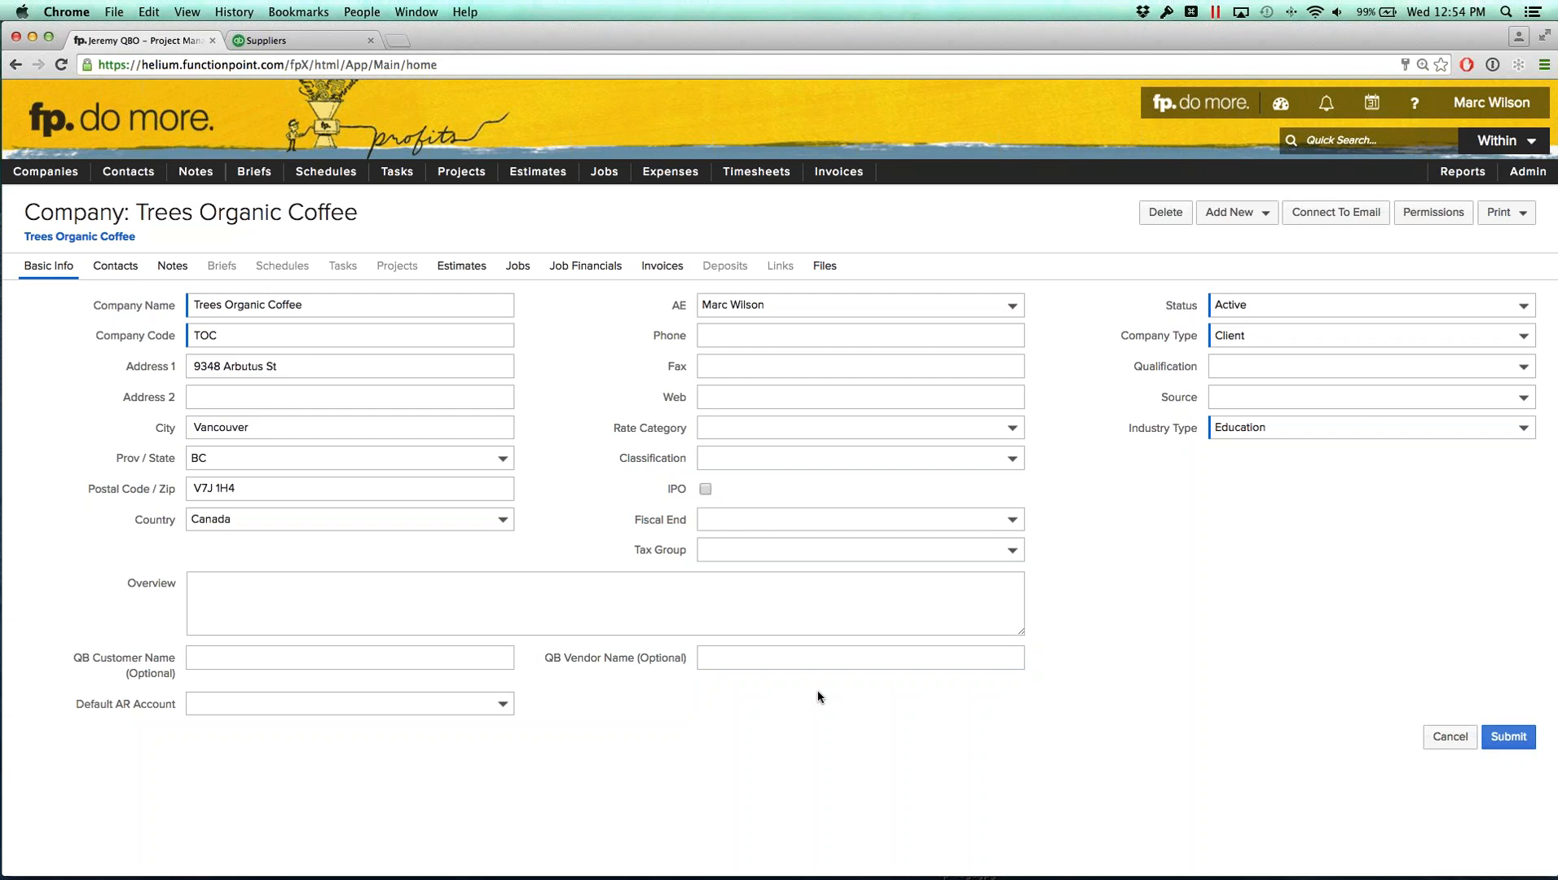
{"action": "left_click", "coordinate": [735, 662]}
{"action": "left_click", "coordinate": [338, 656]}
{"action": "left_click", "coordinate": [648, 703]}
{"action": "left_click", "coordinate": [460, 665]}
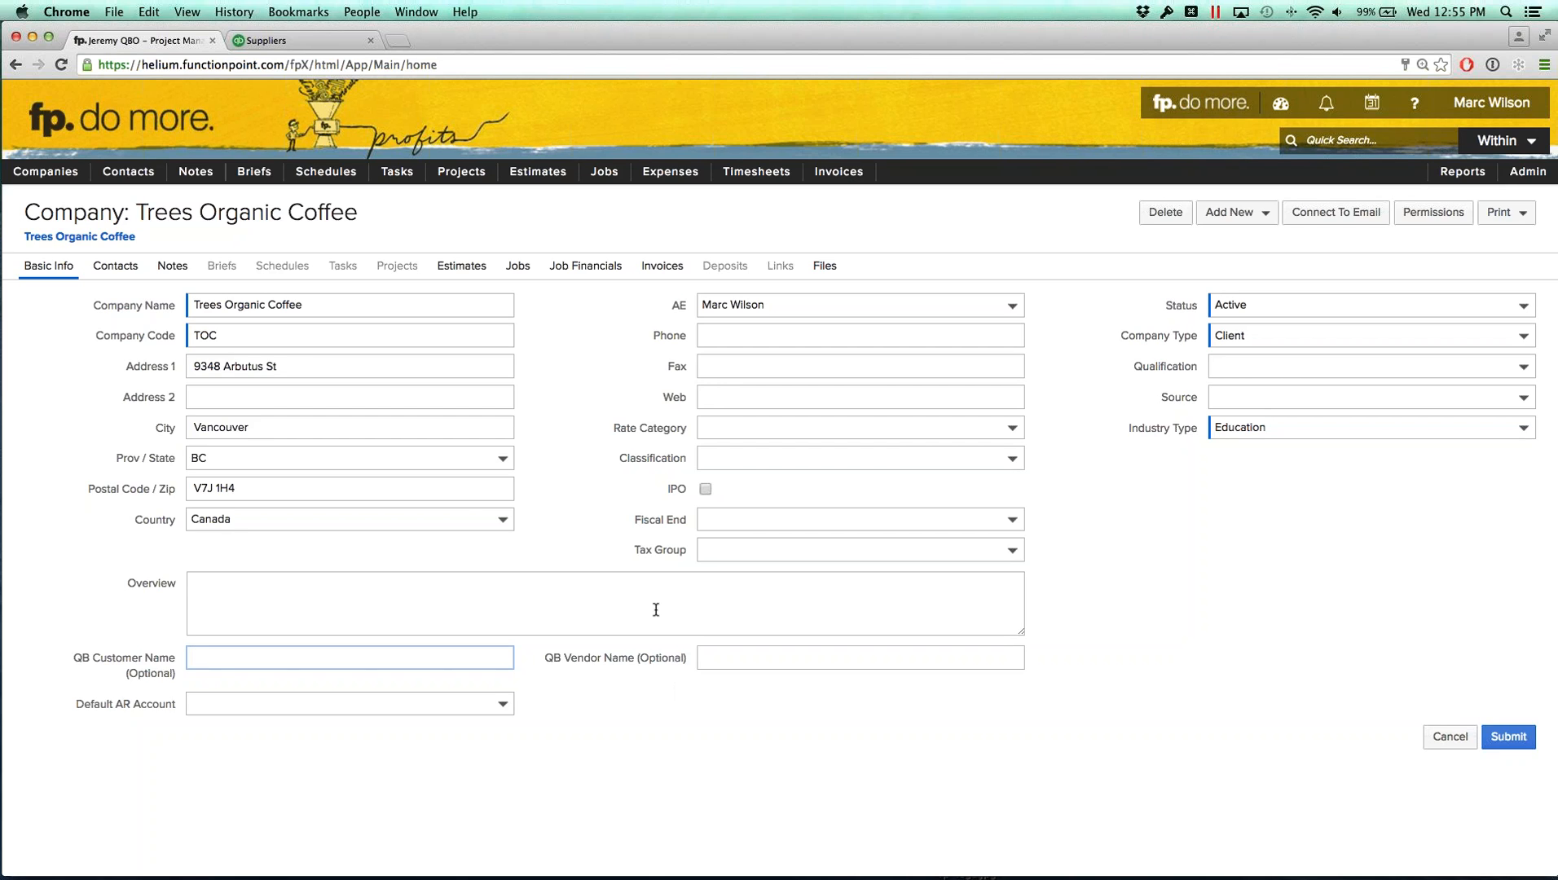
{"action": "left_click", "coordinate": [944, 119]}
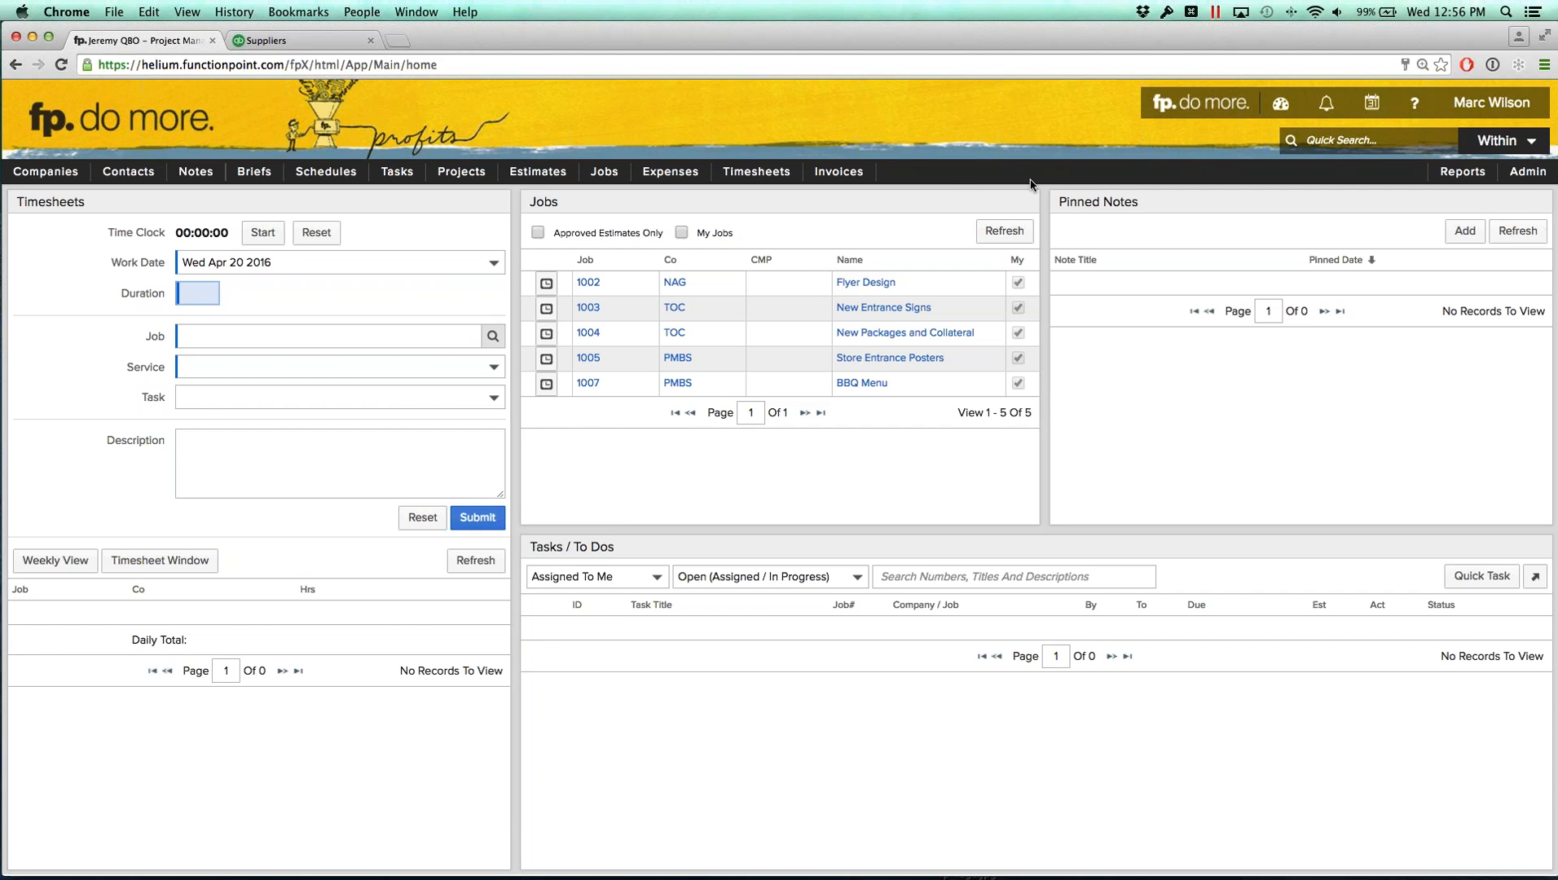
Step: Log out of FunctionPoint from the user menu
{"action": "left_click", "coordinate": [1492, 102]}
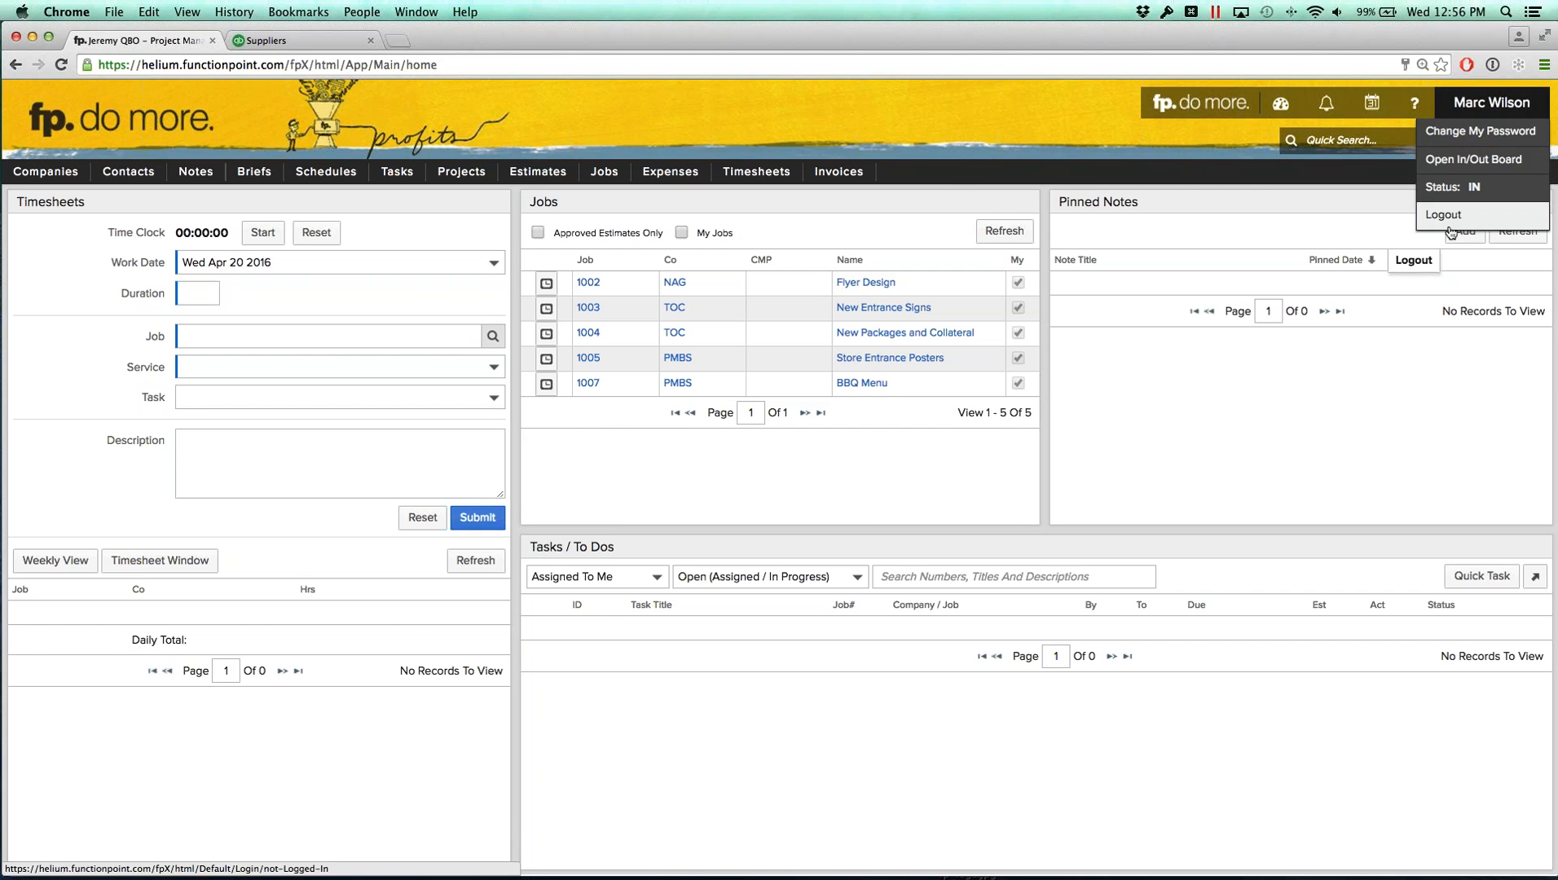
{"action": "left_click", "coordinate": [1426, 213]}
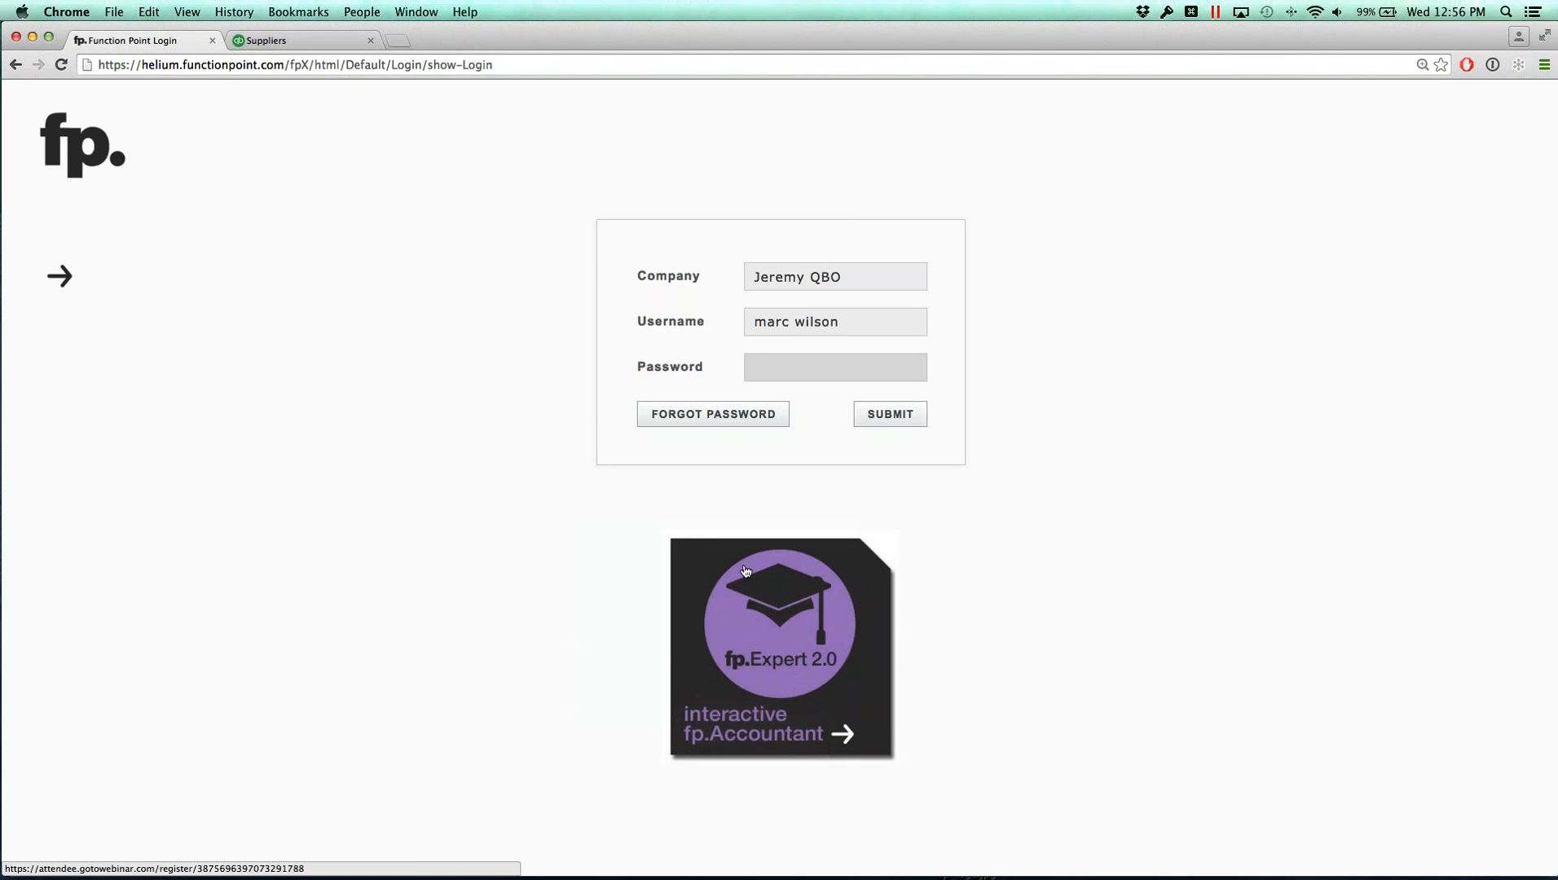
Step: Open the interactive fp.Accountant webinar registration page and close its tab again
{"action": "left_click", "coordinate": [779, 666]}
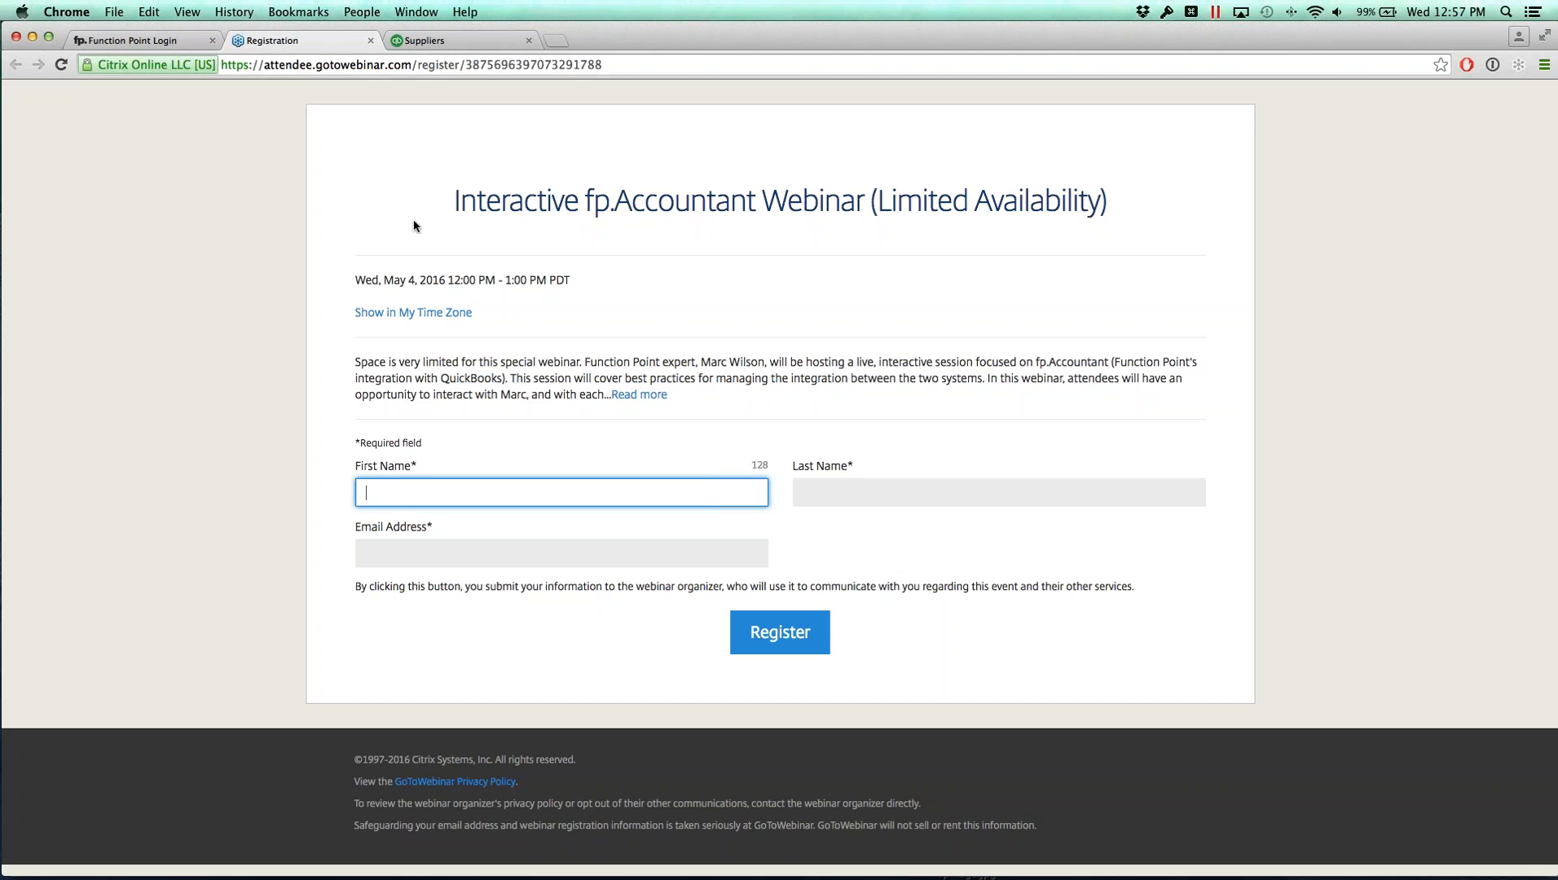
{"action": "left_click", "coordinate": [371, 40]}
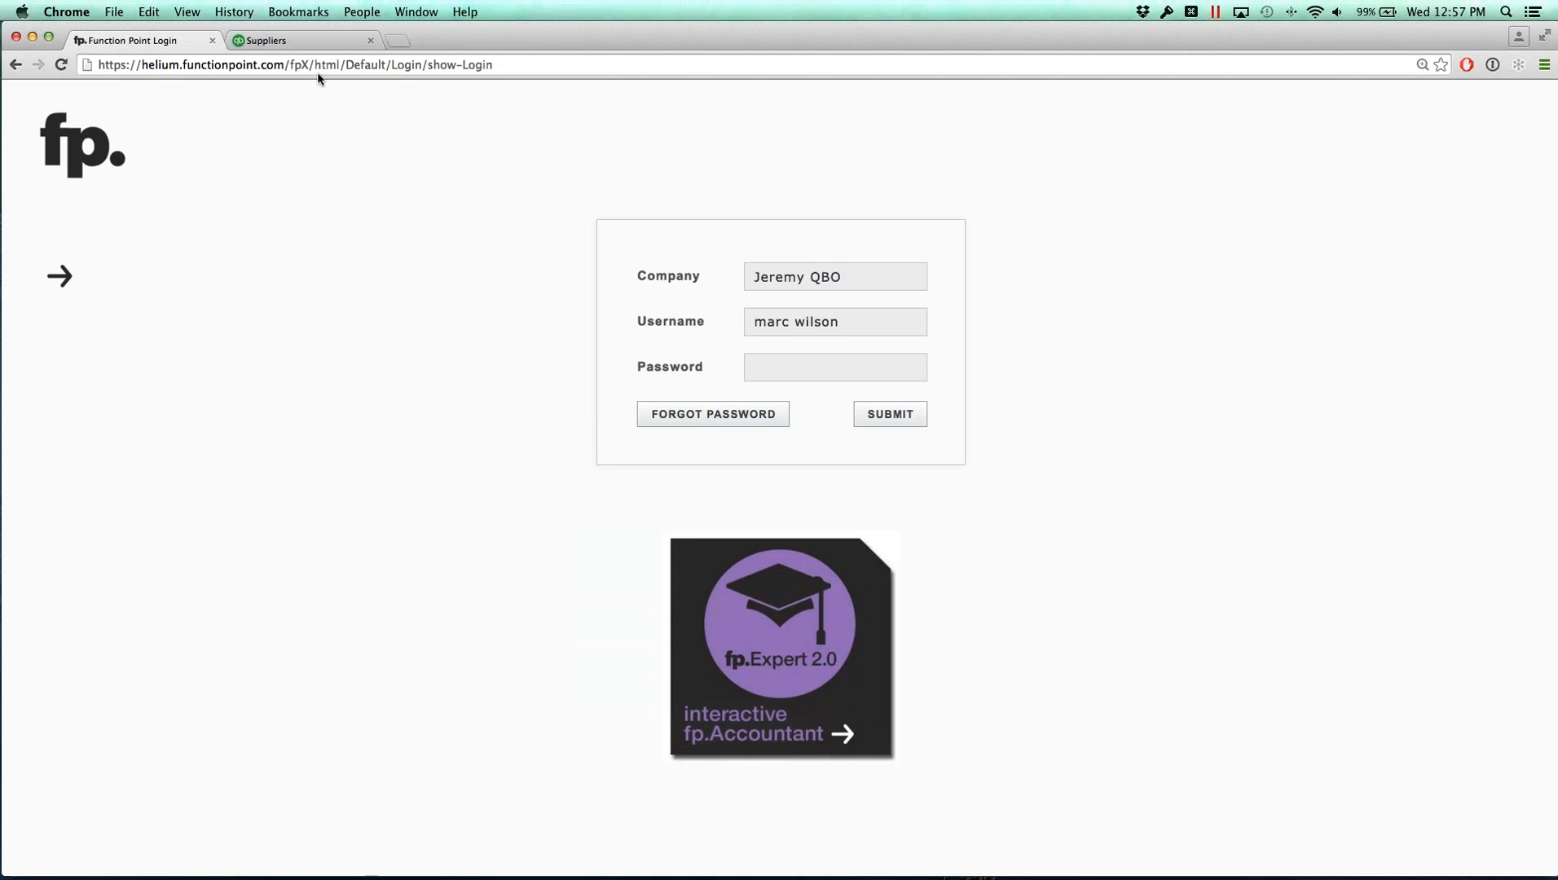
Step: Log back in by entering the account password, and dismiss the browser's offer to save it
{"action": "left_click", "coordinate": [813, 363]}
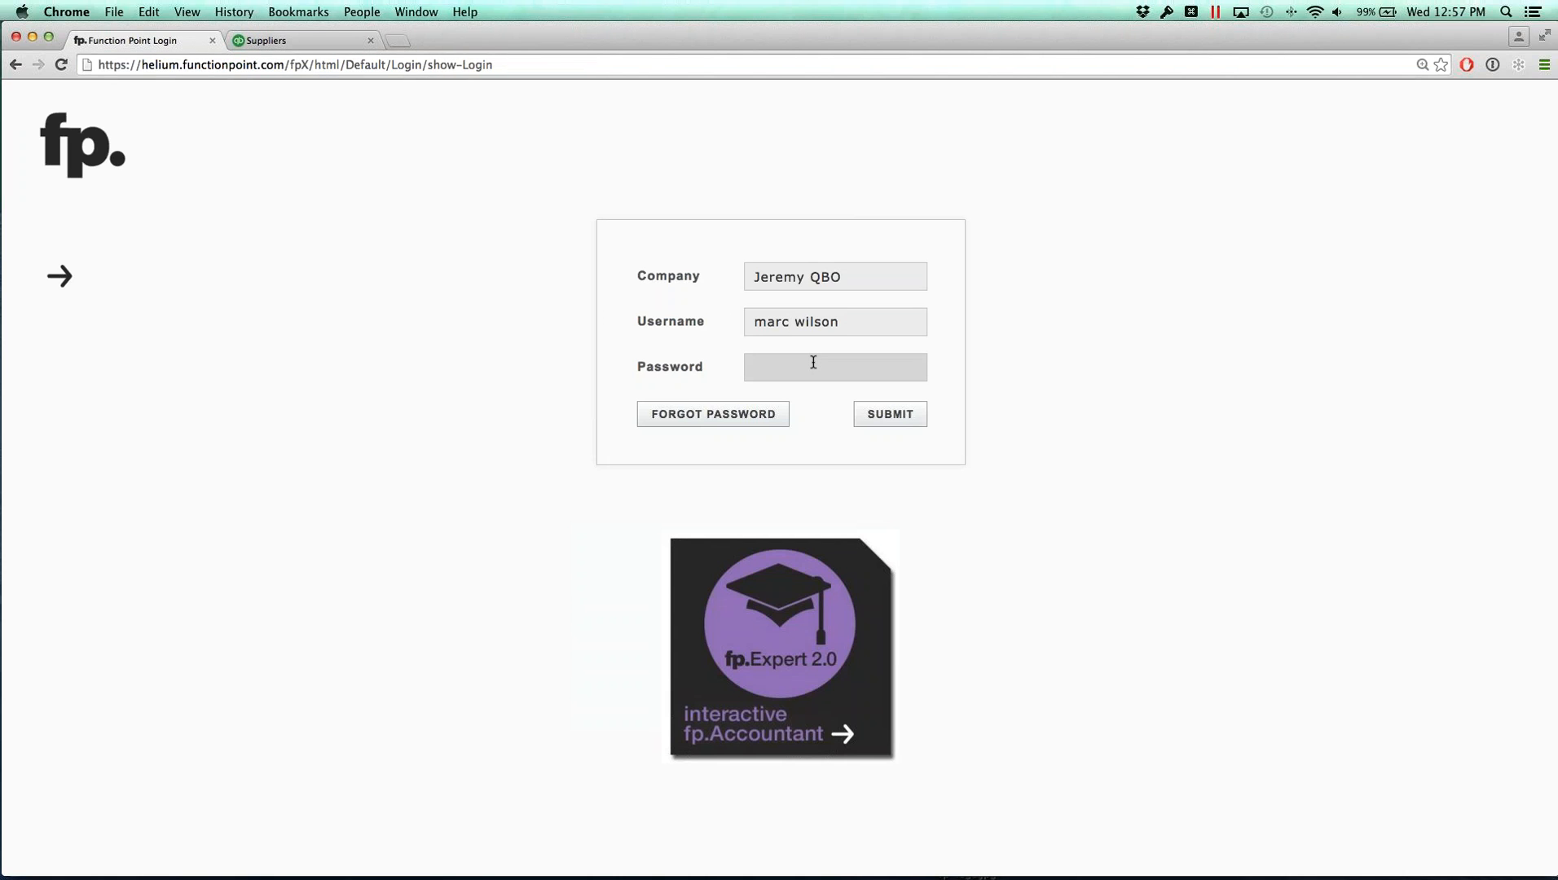
{"action": "type", "text": "*******"}
{"action": "key", "text": "Return"}
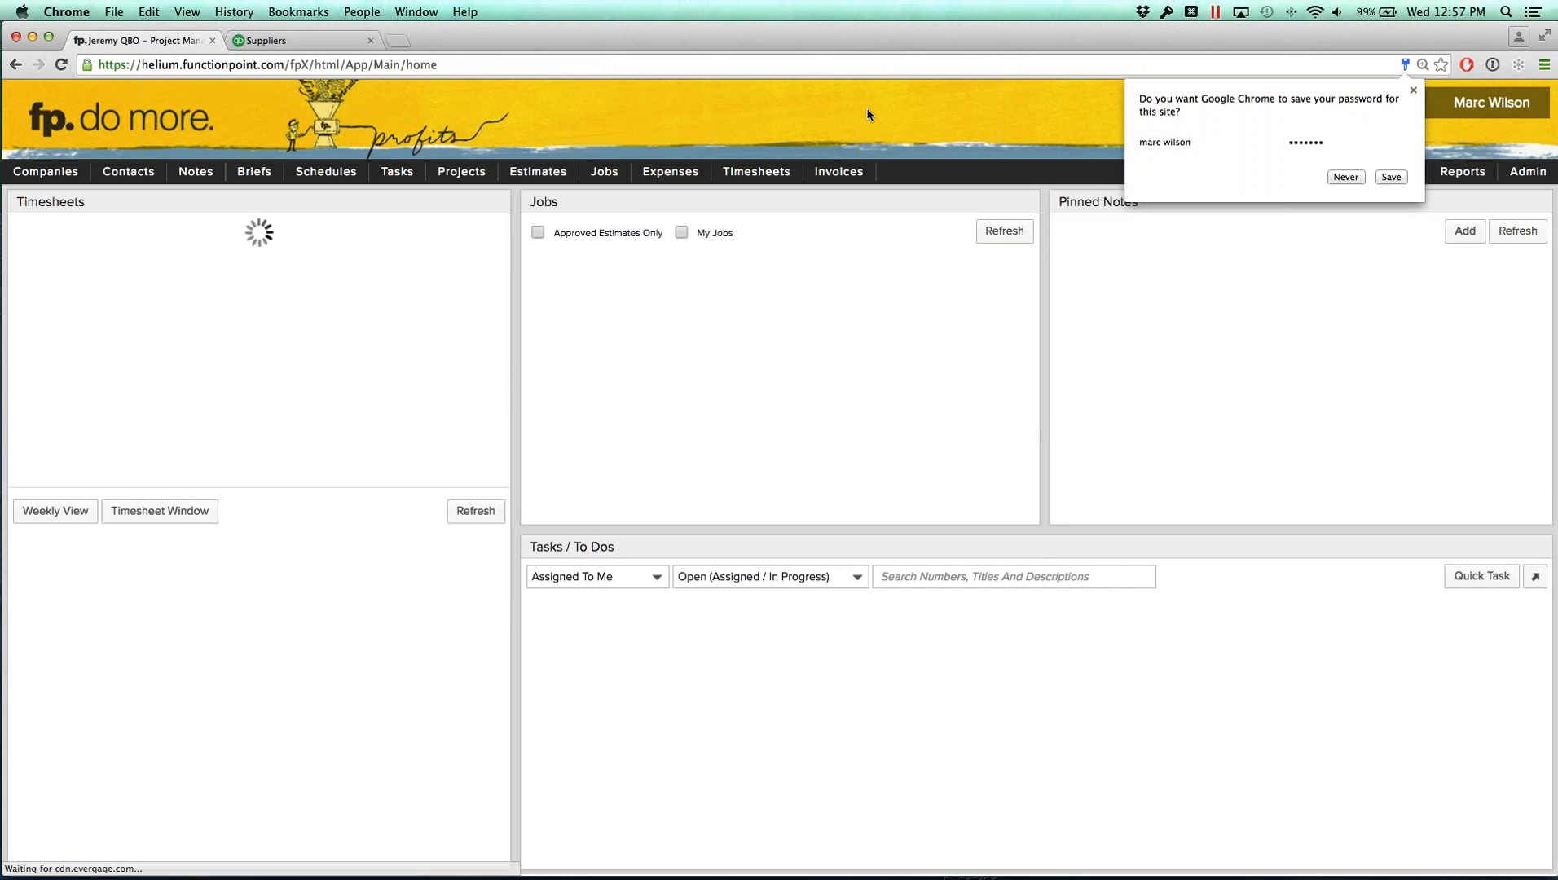
{"action": "left_click", "coordinate": [1413, 92]}
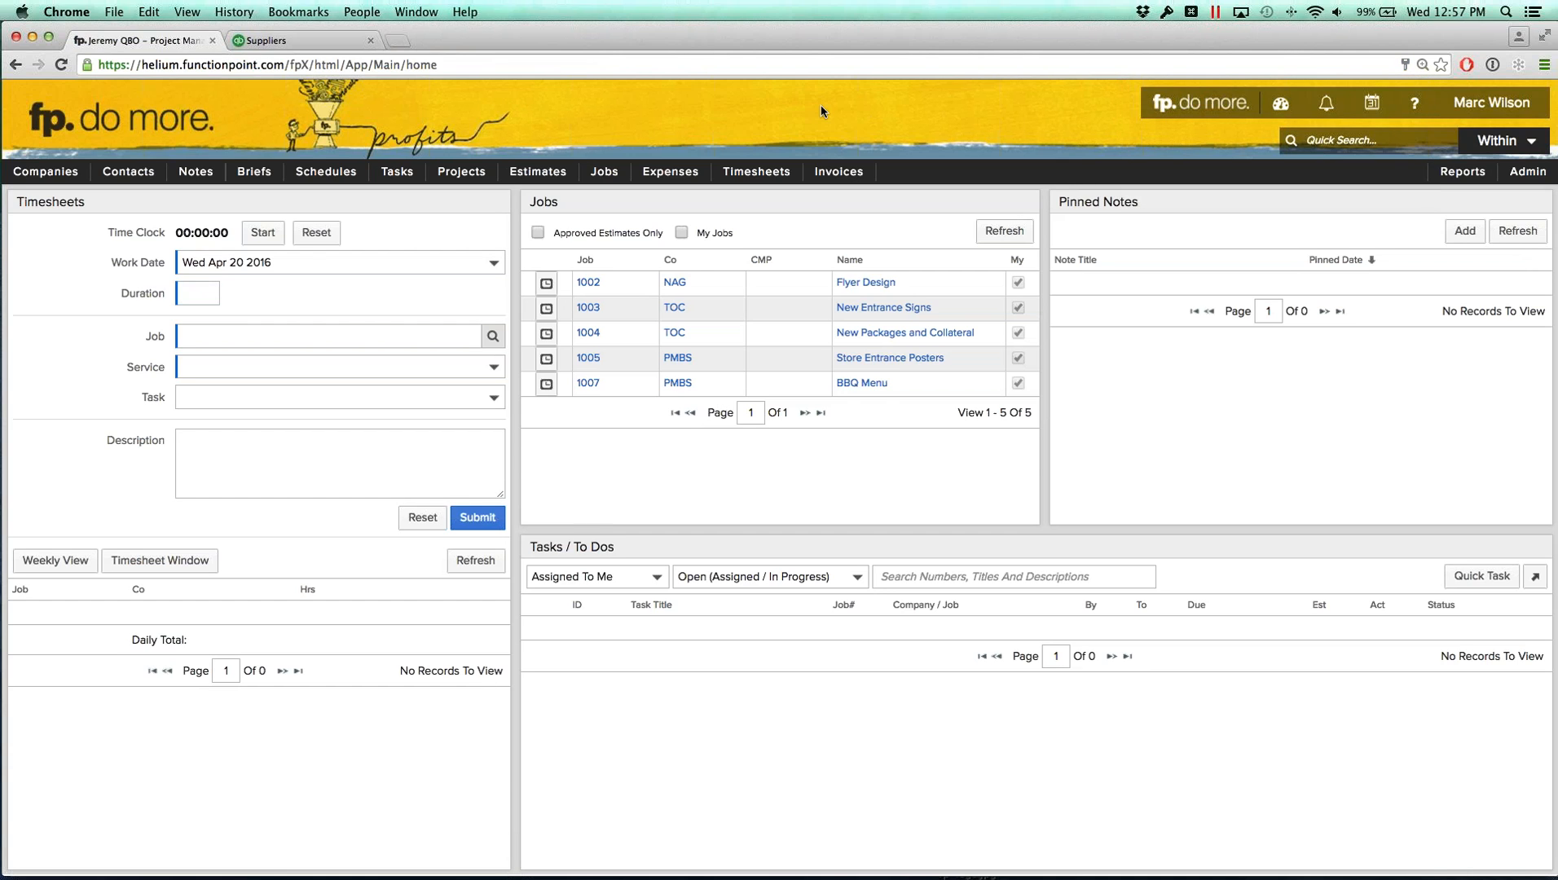